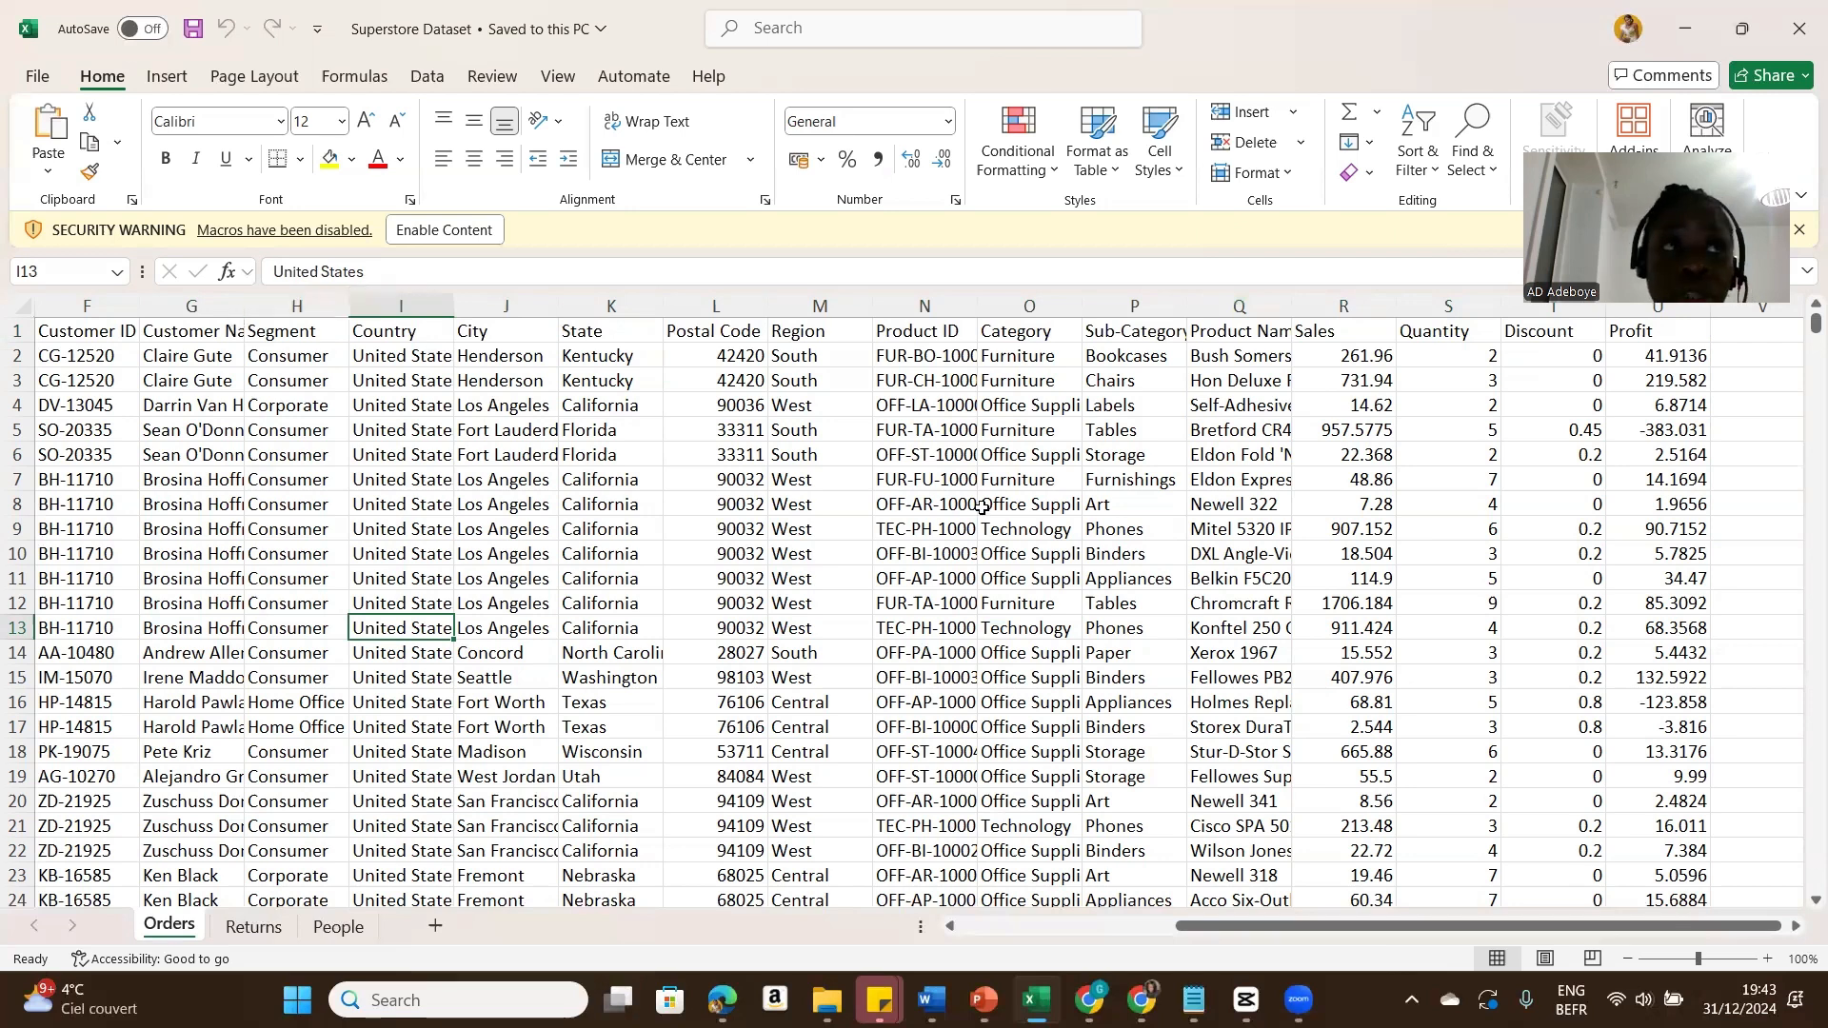
Step: Review the Returns and People sheets of the Superstore Dataset workbook
click(254, 928)
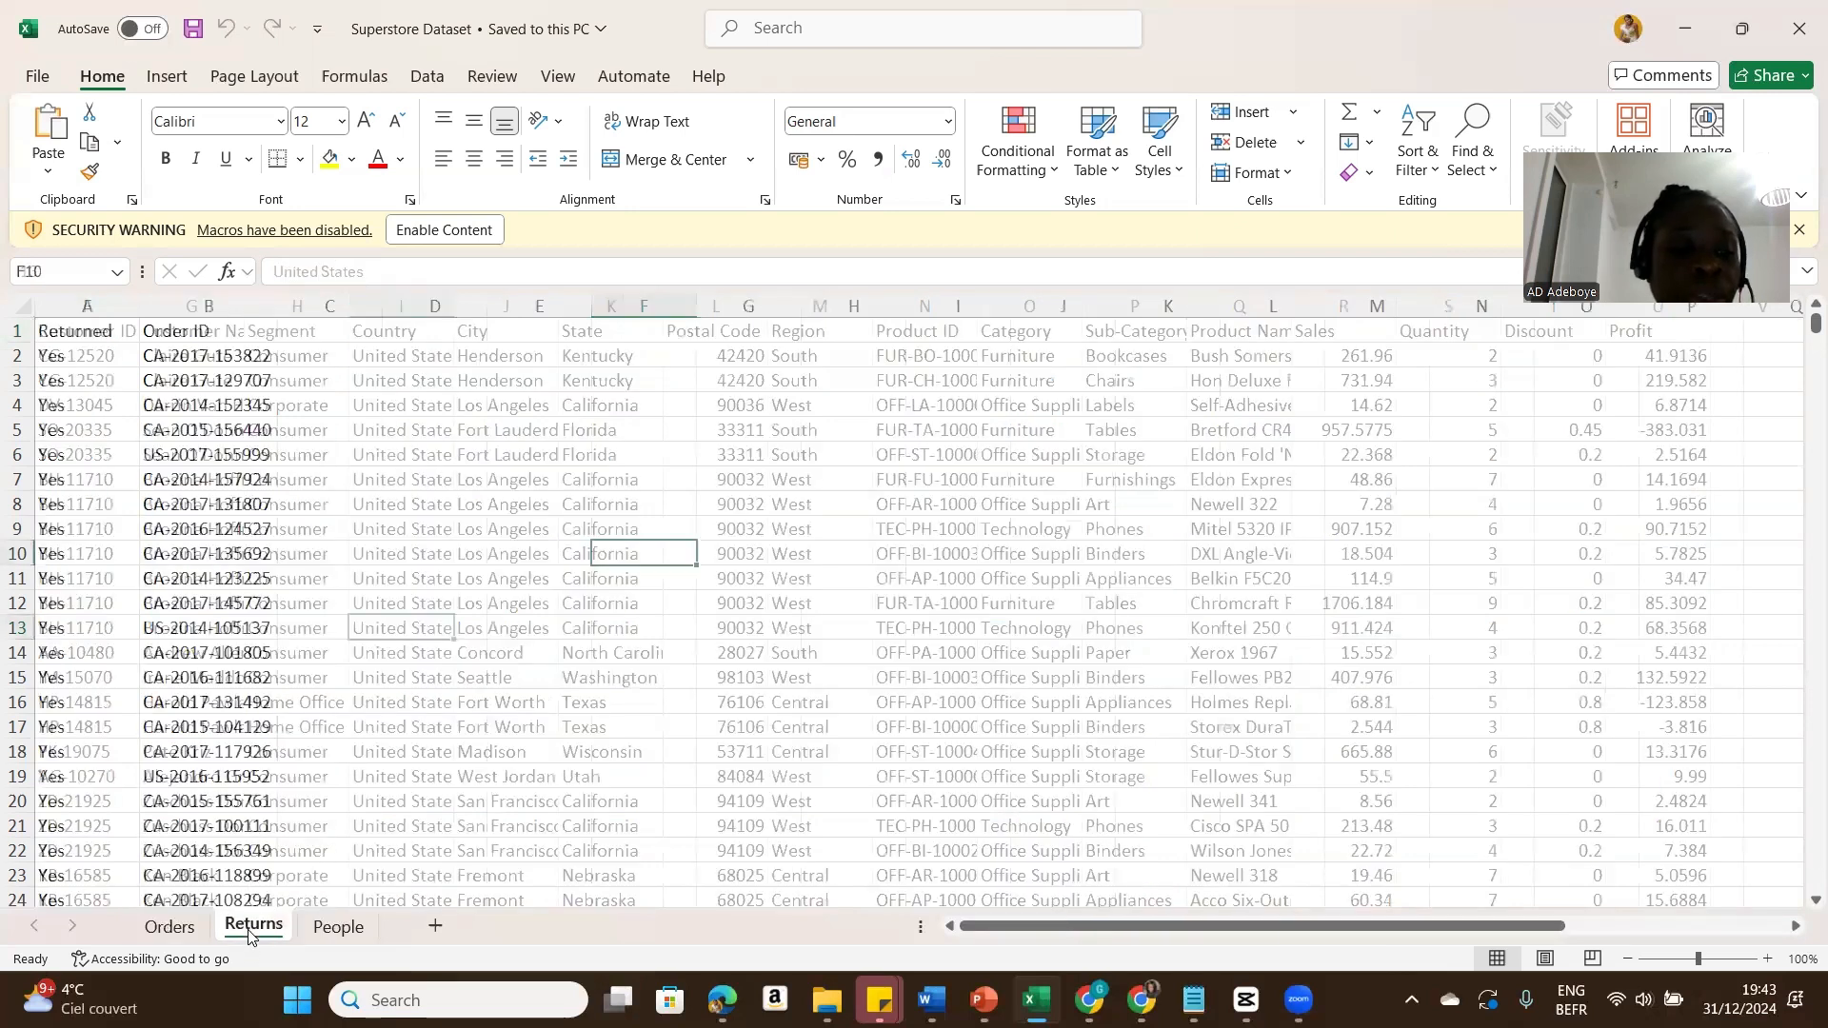
click(348, 937)
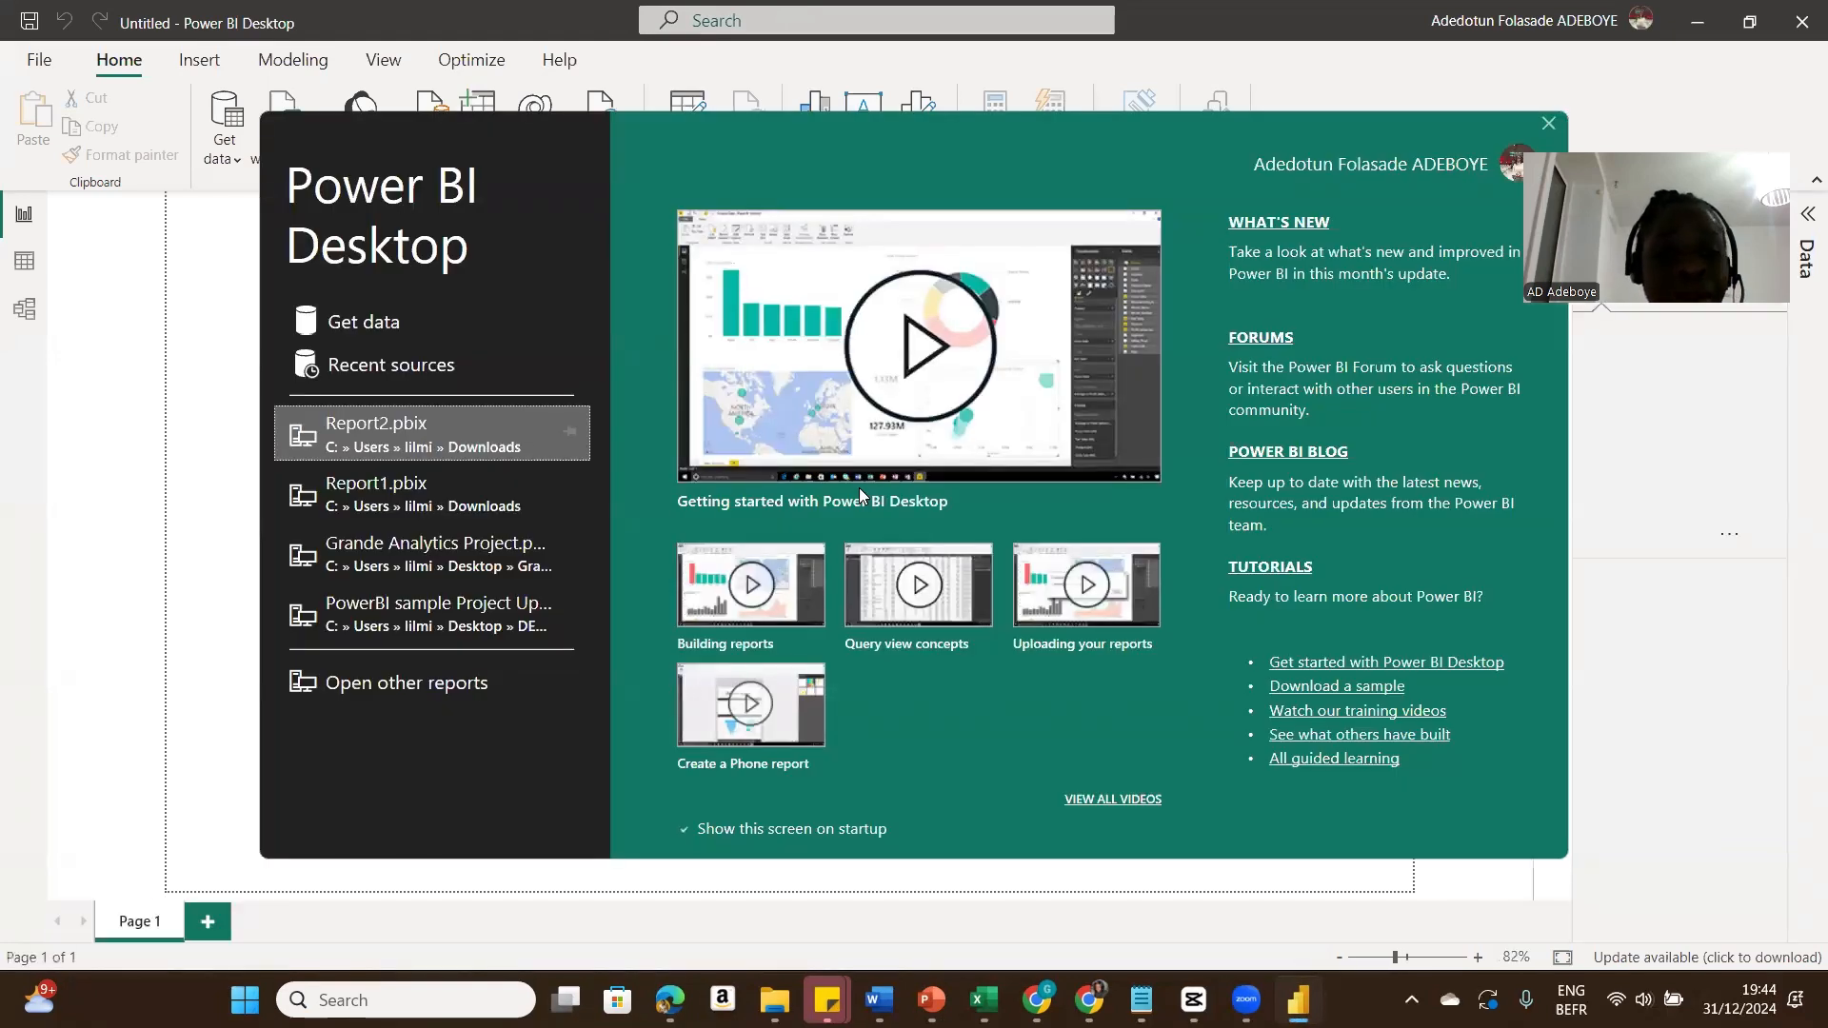
Step: Get data from the Excel workbook Superstore Dataset in the Grande Analytics folder
click(394, 326)
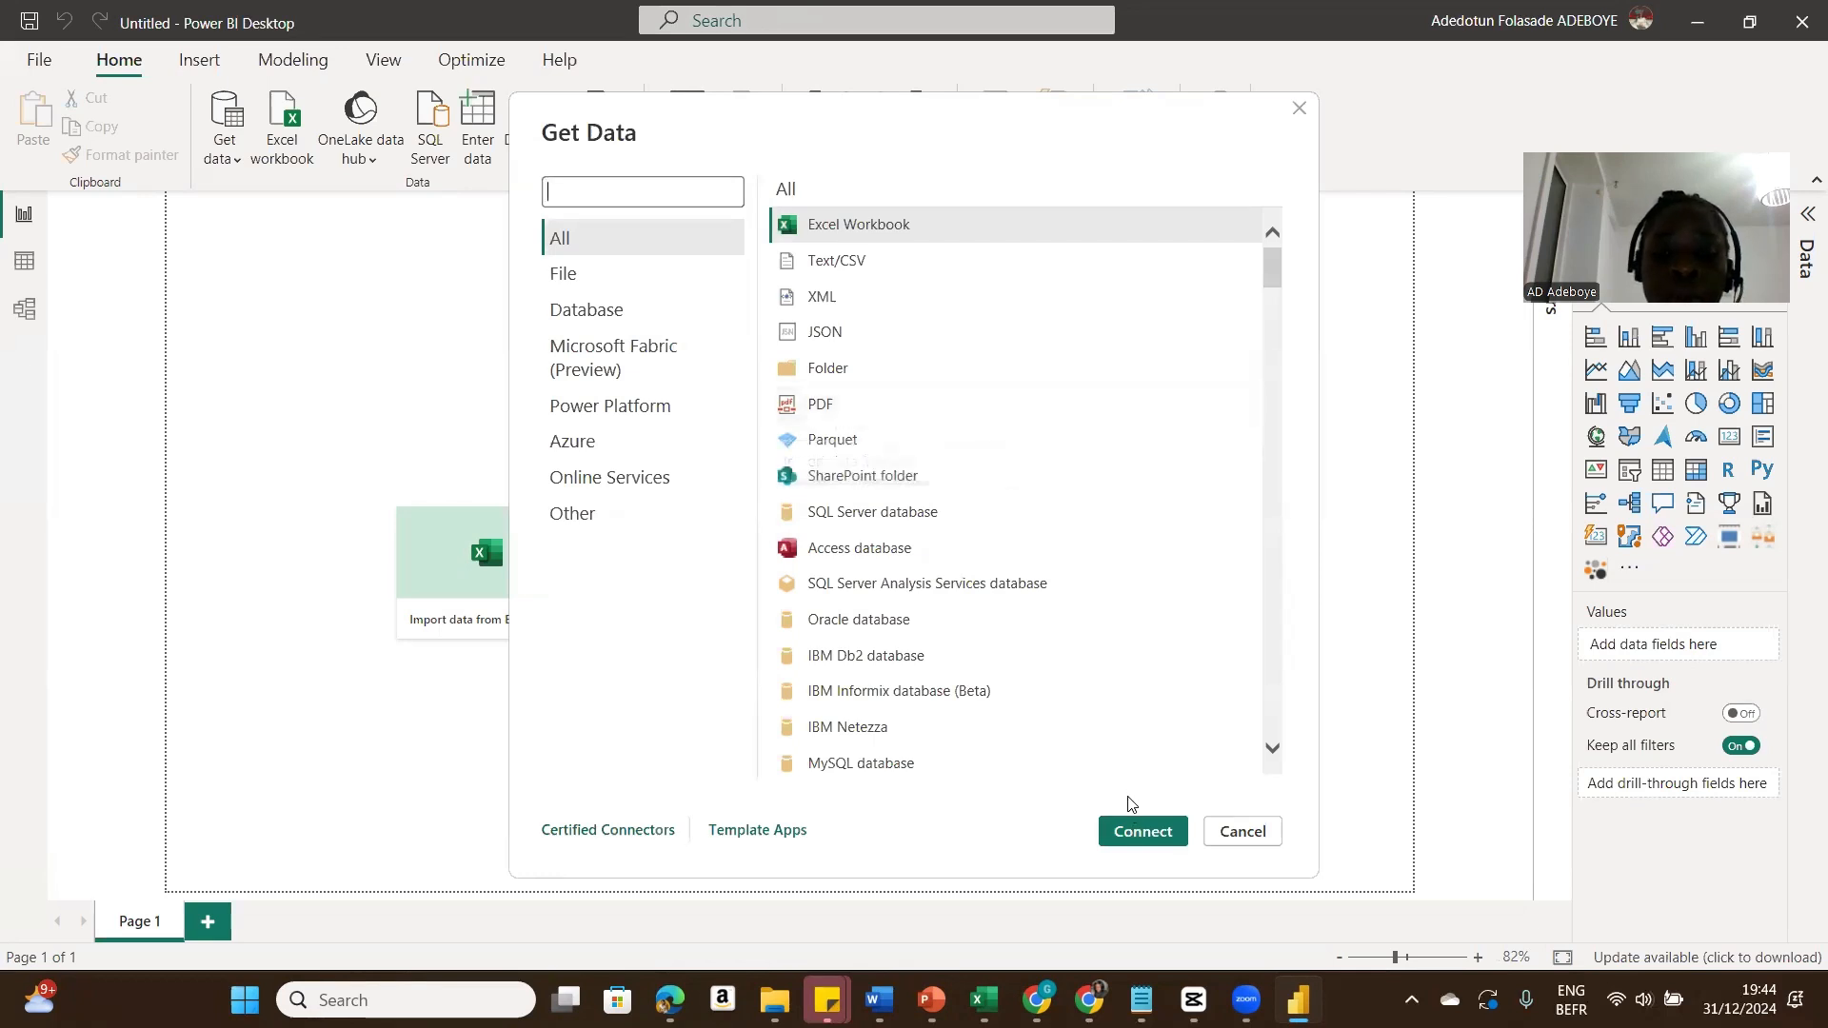
click(1129, 831)
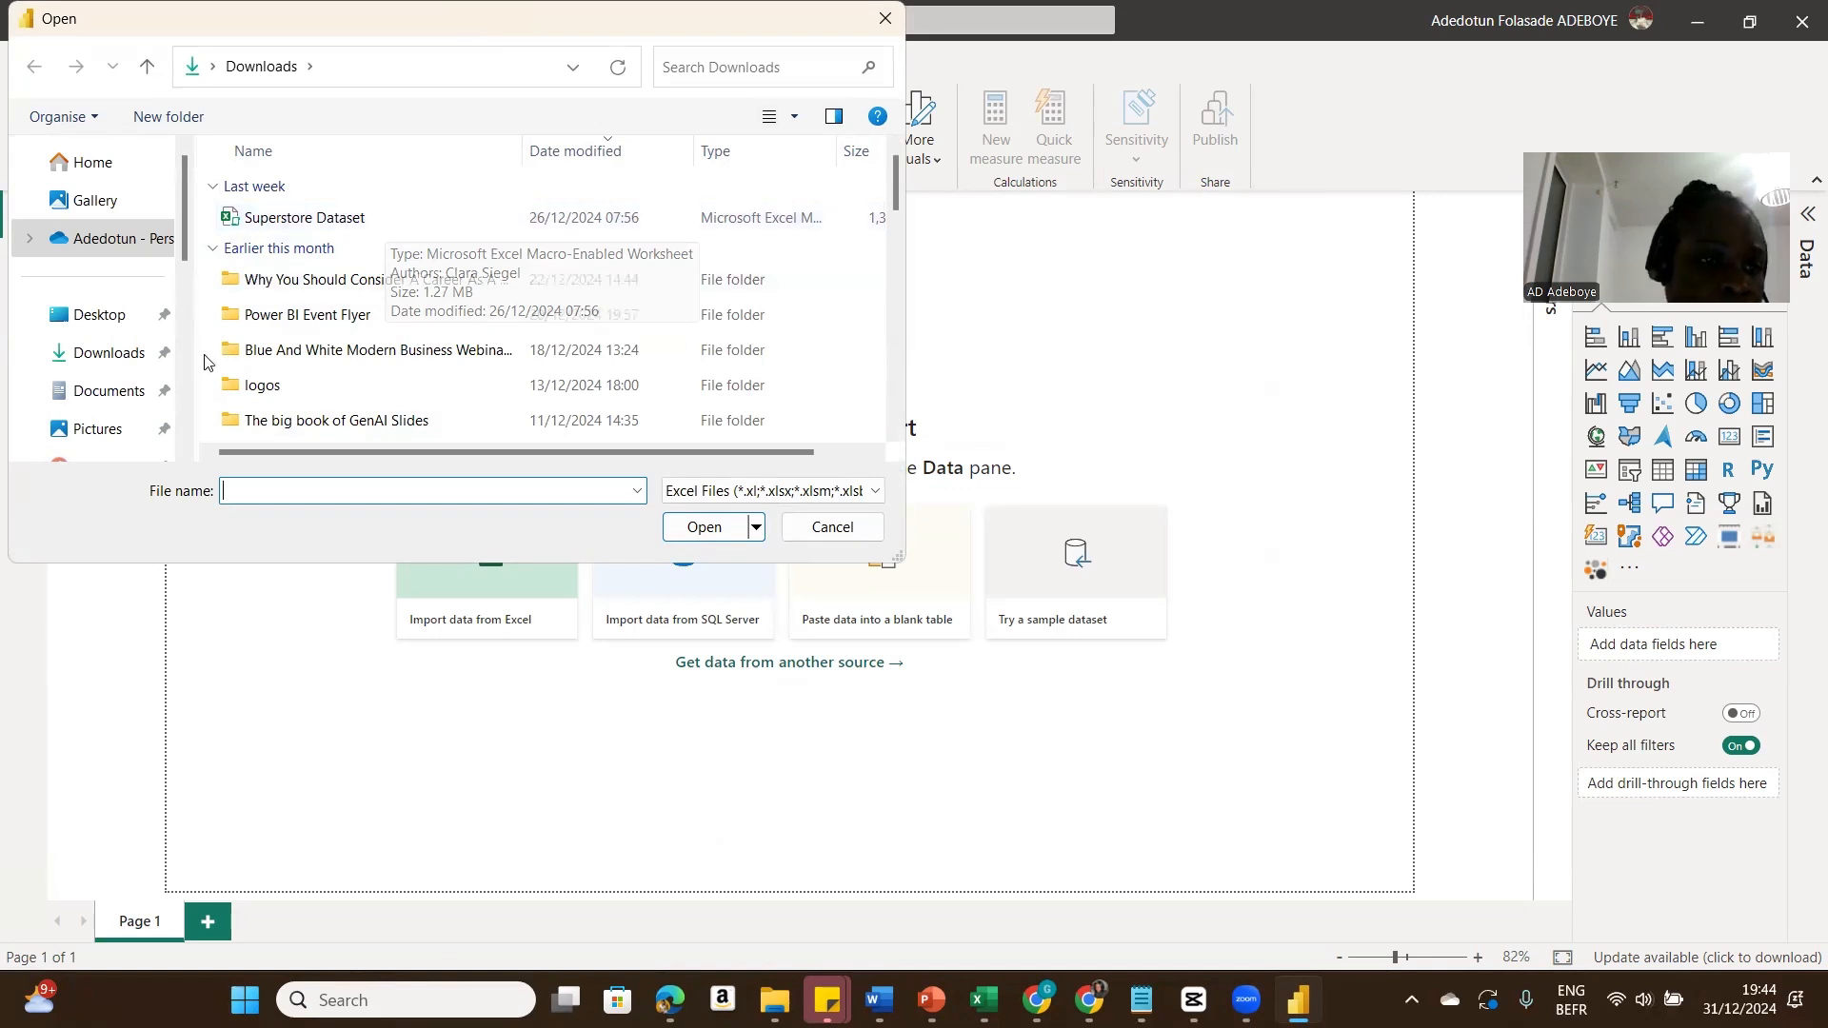
drag(185, 245, 185, 320)
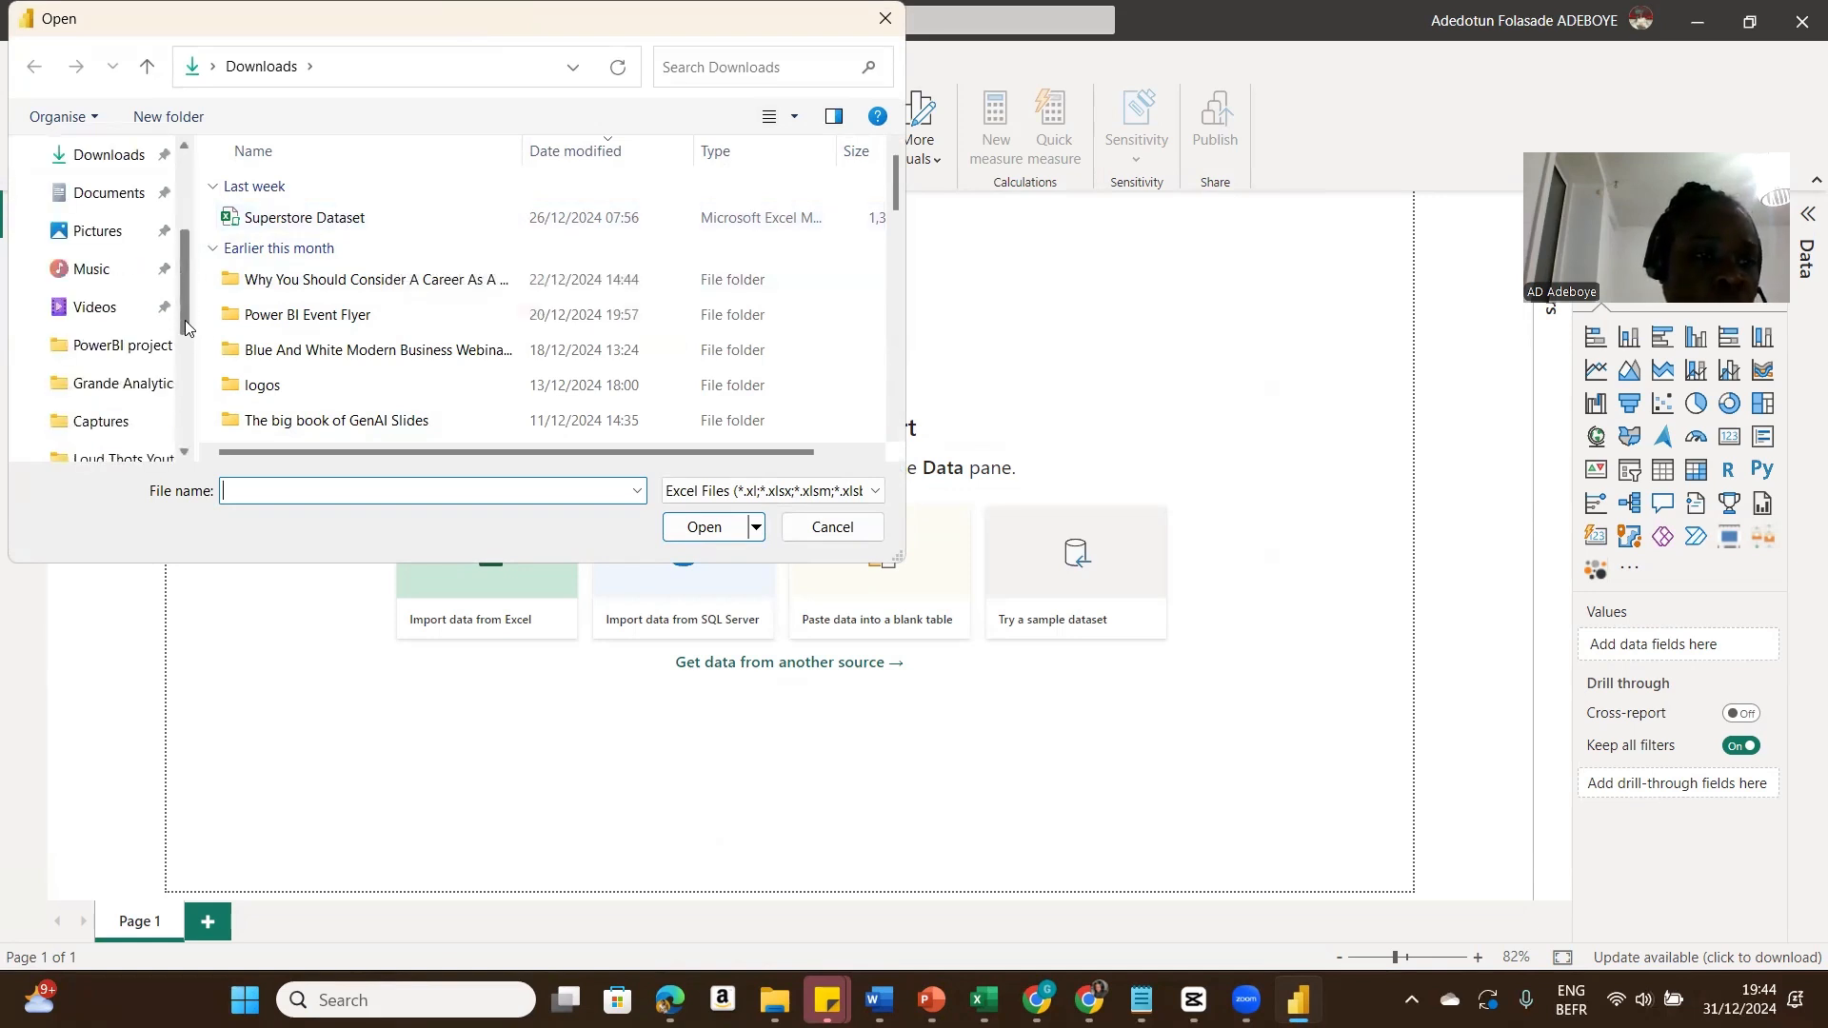
click(128, 385)
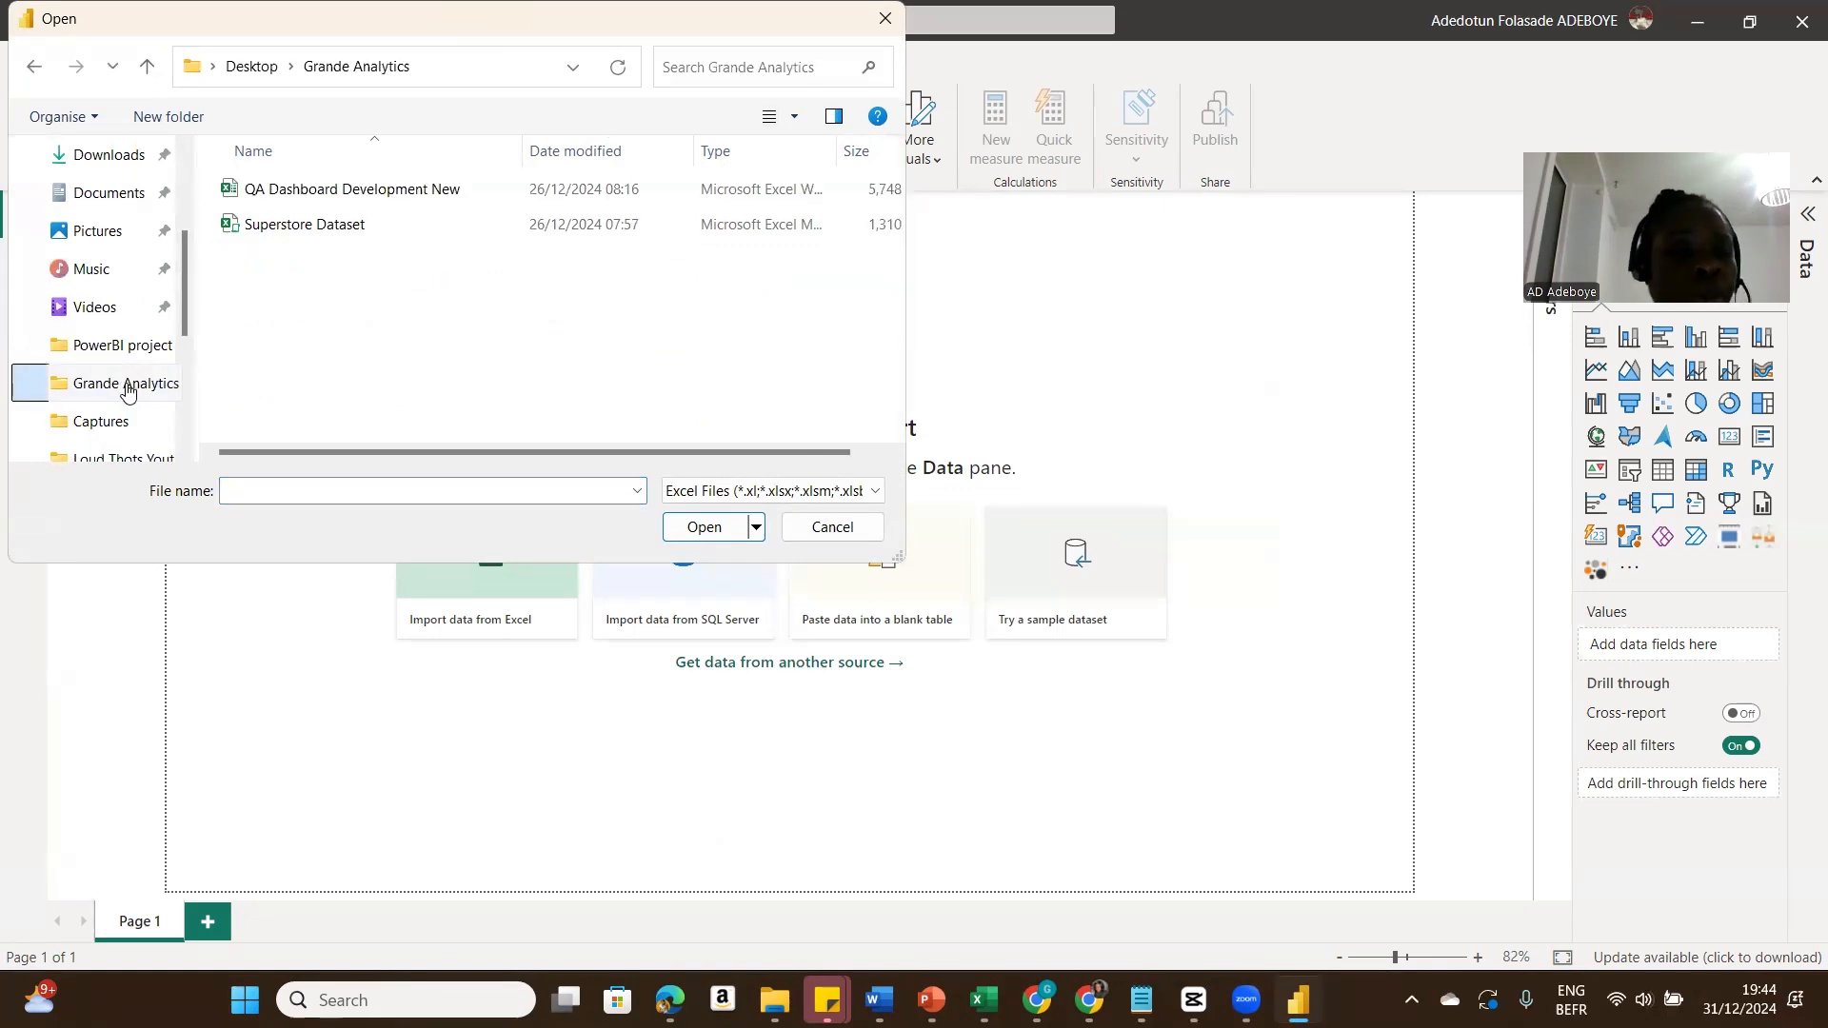
click(357, 229)
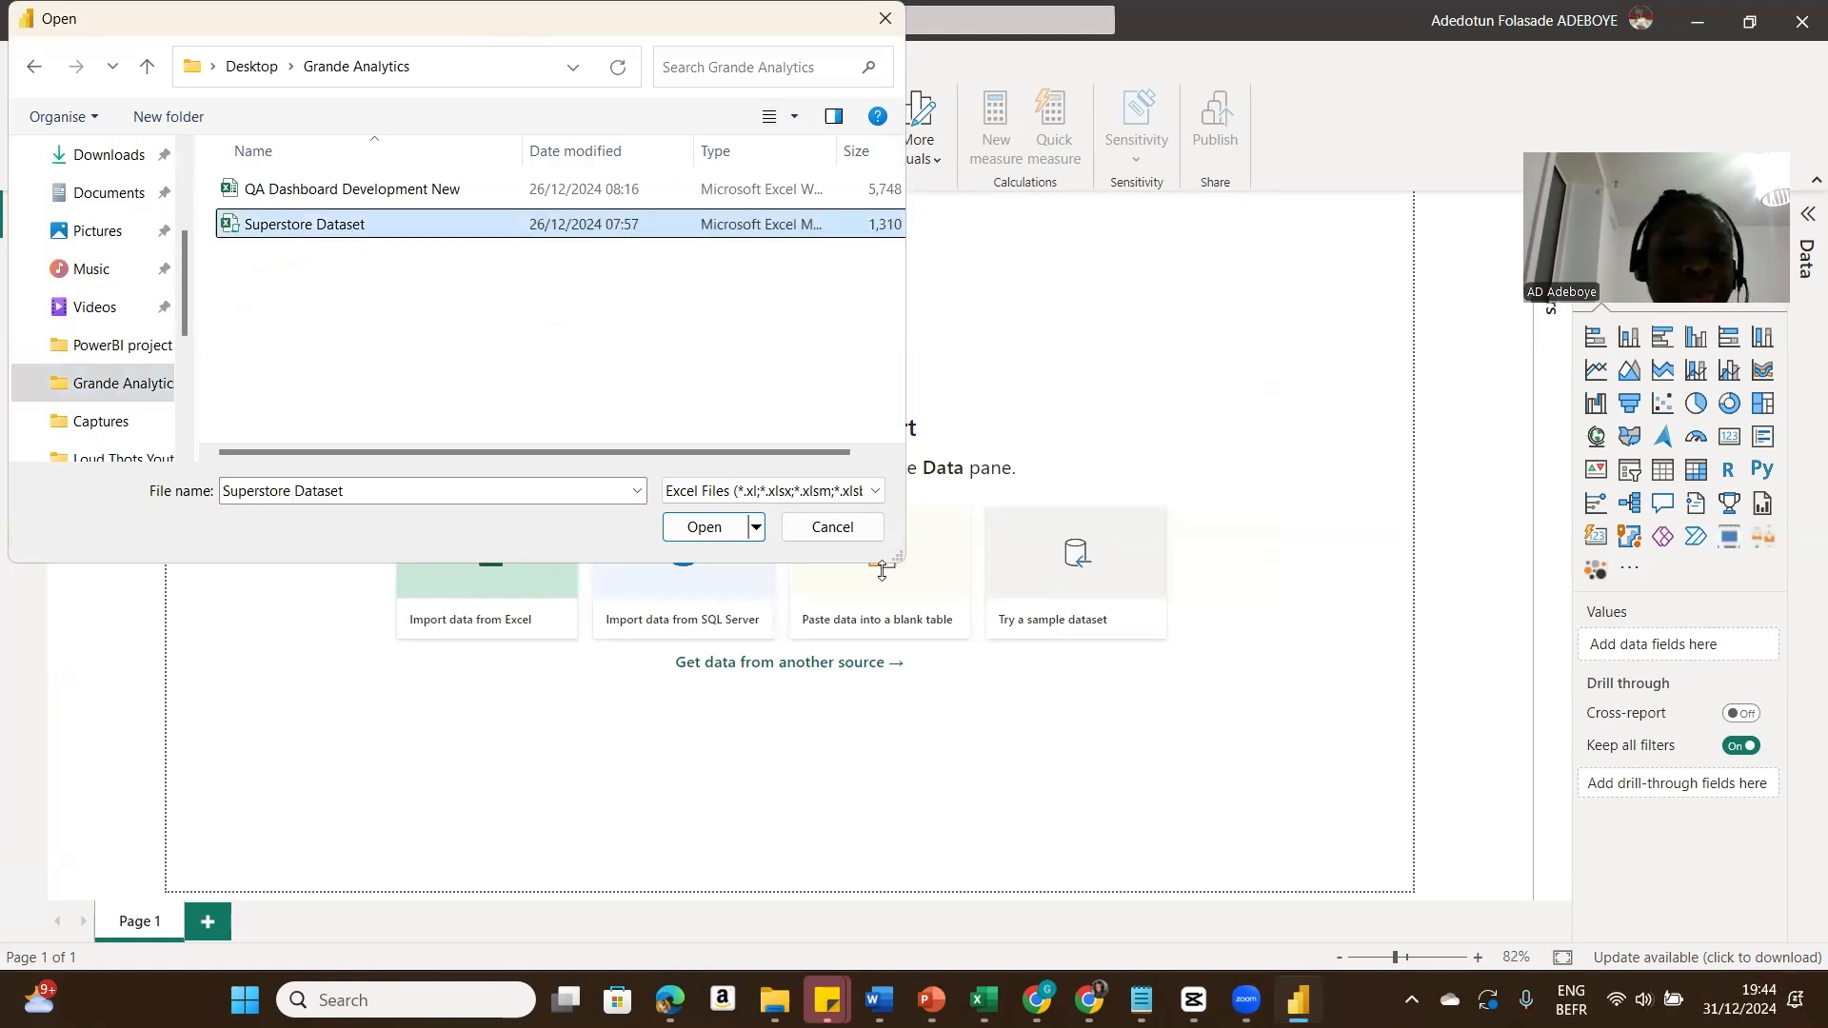
click(709, 530)
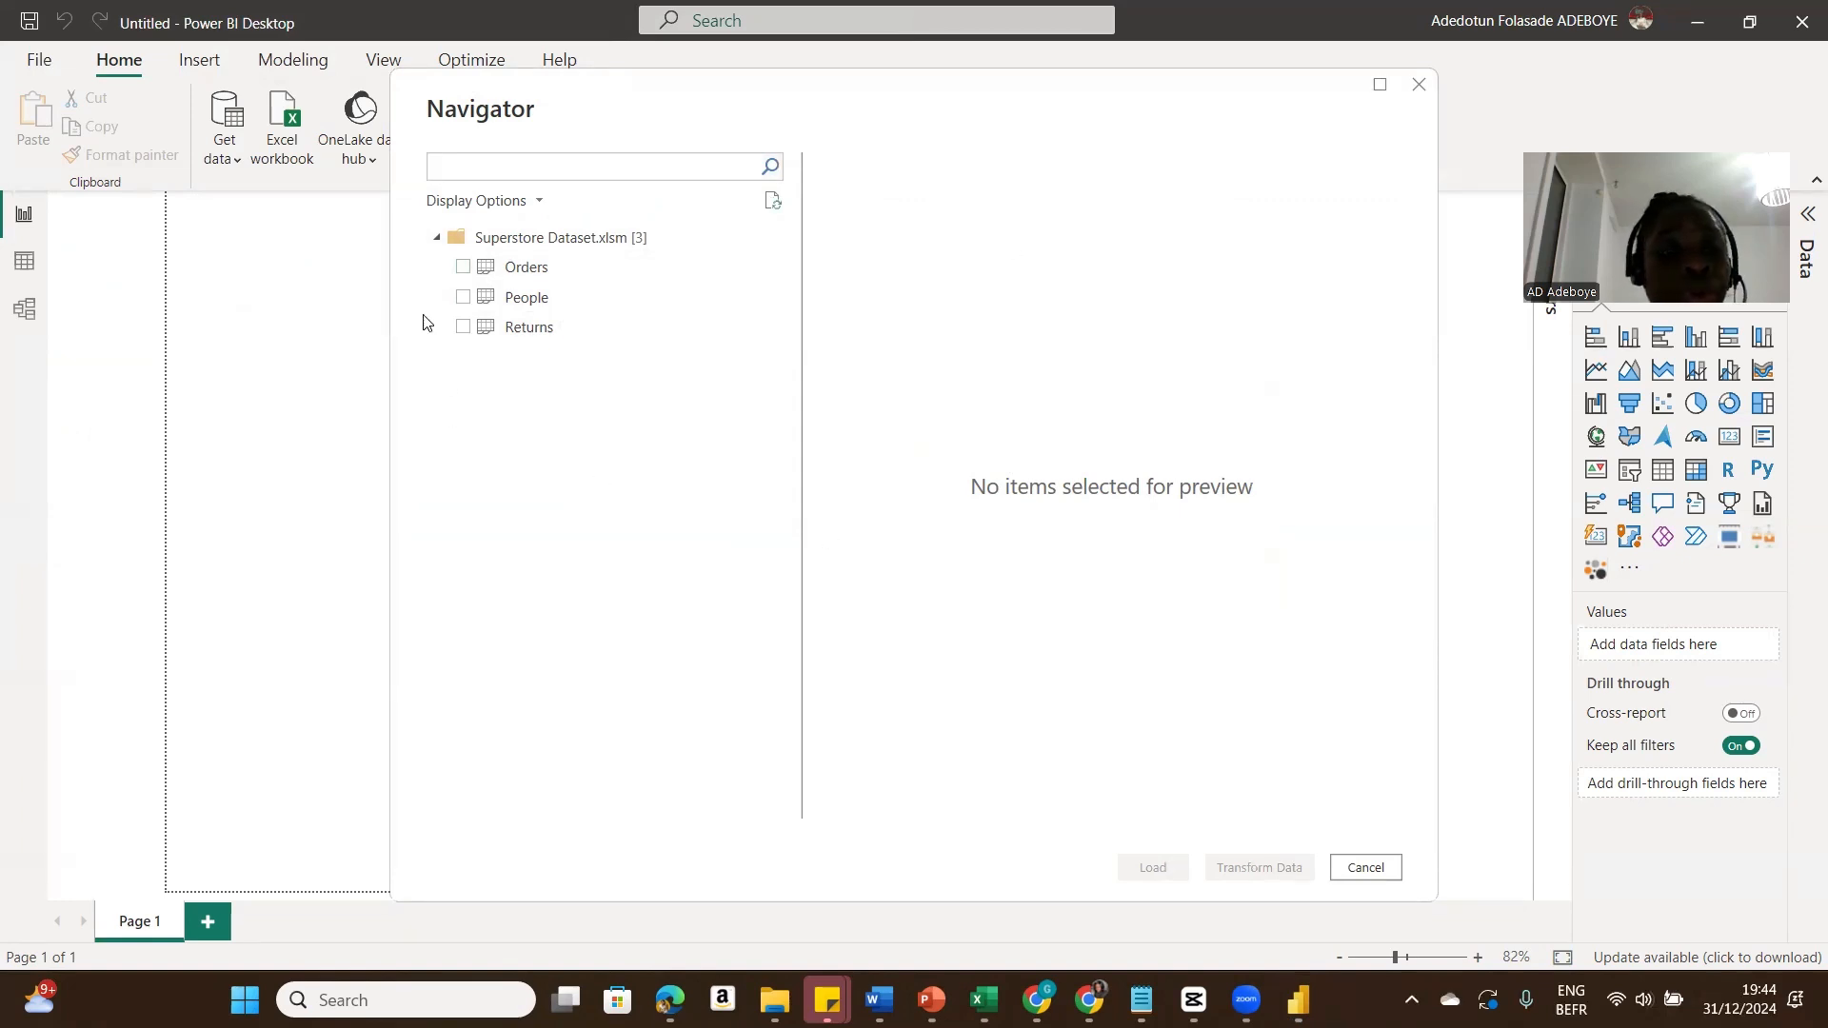
Step: Select the Orders, People and Returns sheets, previewing each, and open them for transformation
click(463, 267)
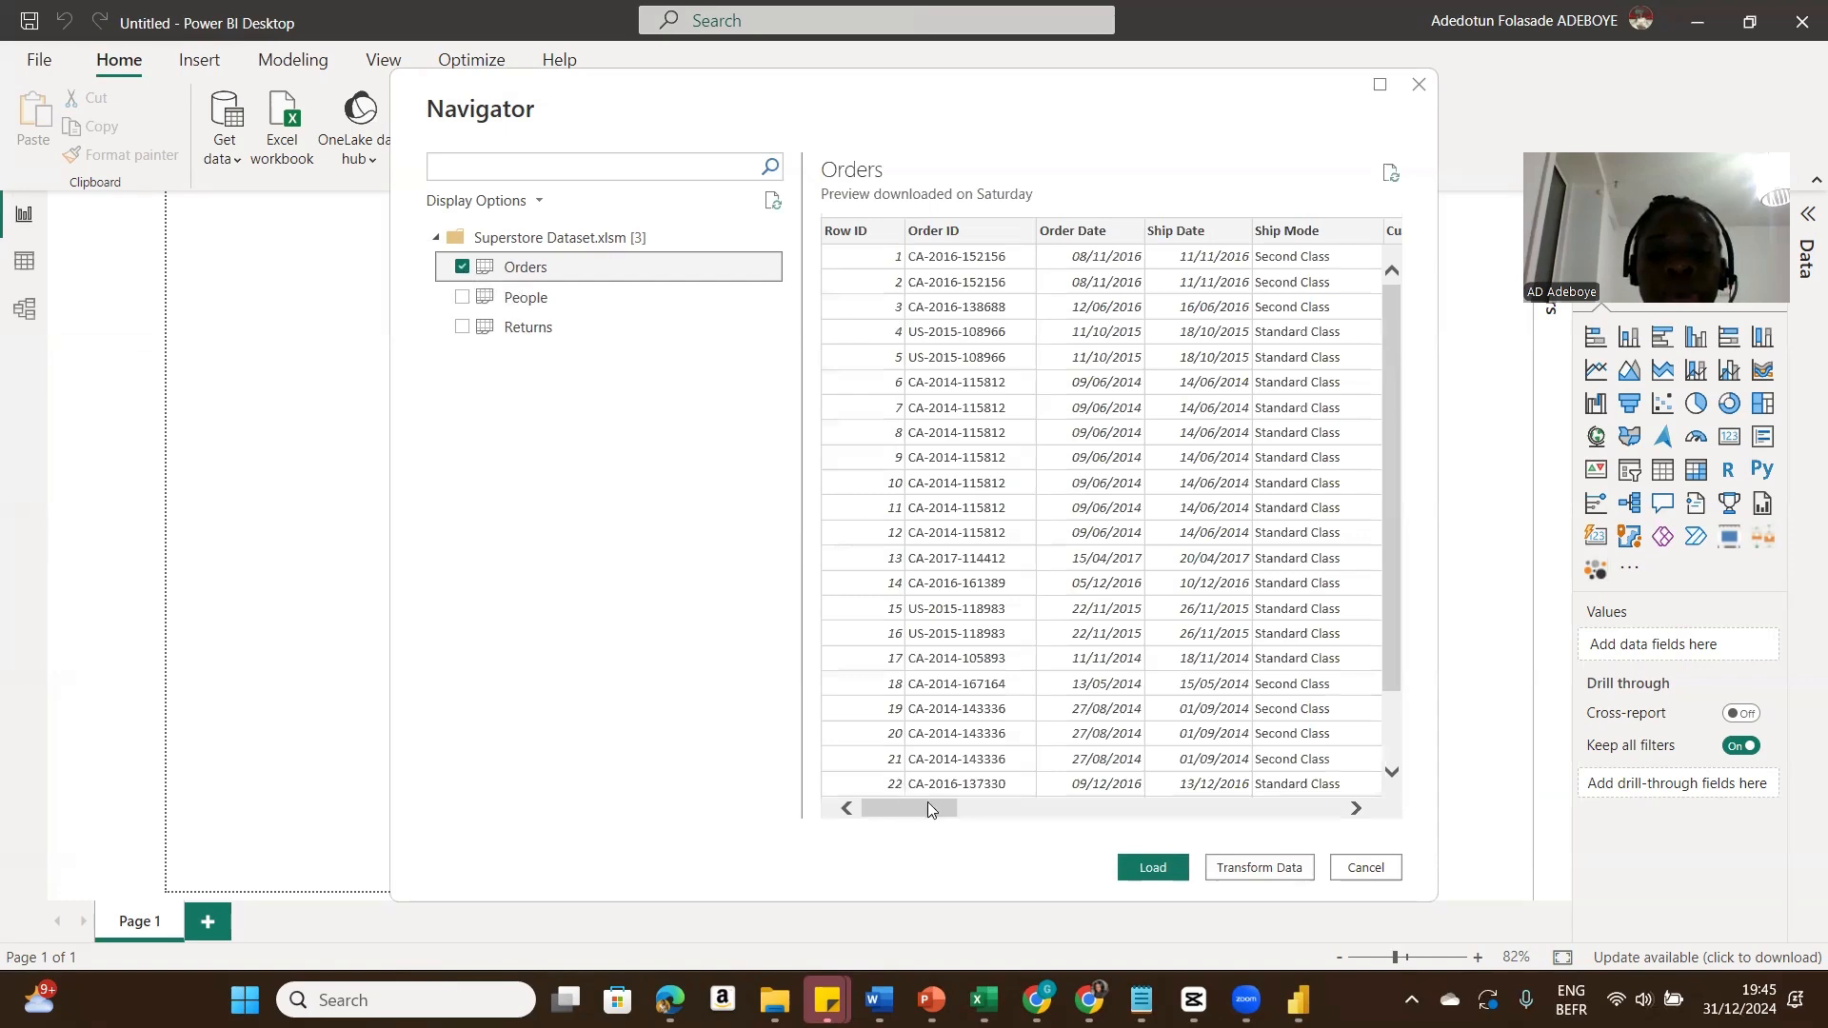
drag(928, 810, 1095, 808)
drag(932, 862, 861, 860)
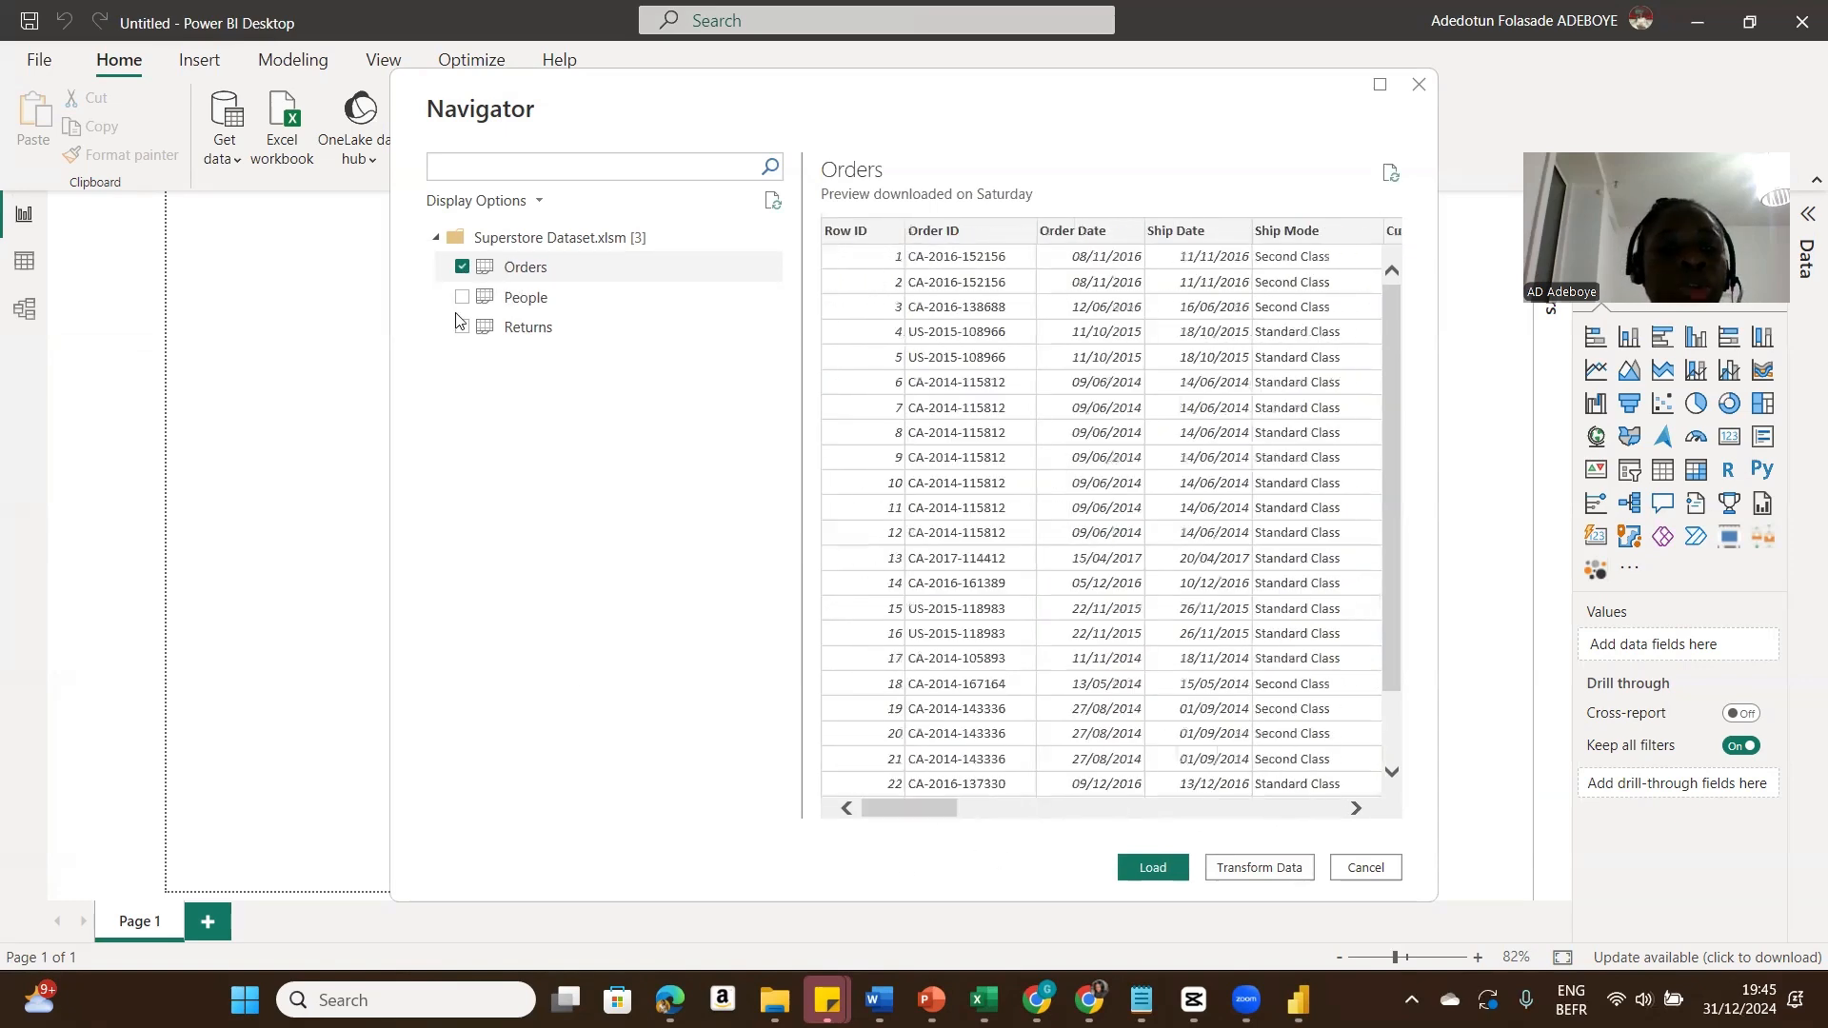
click(518, 299)
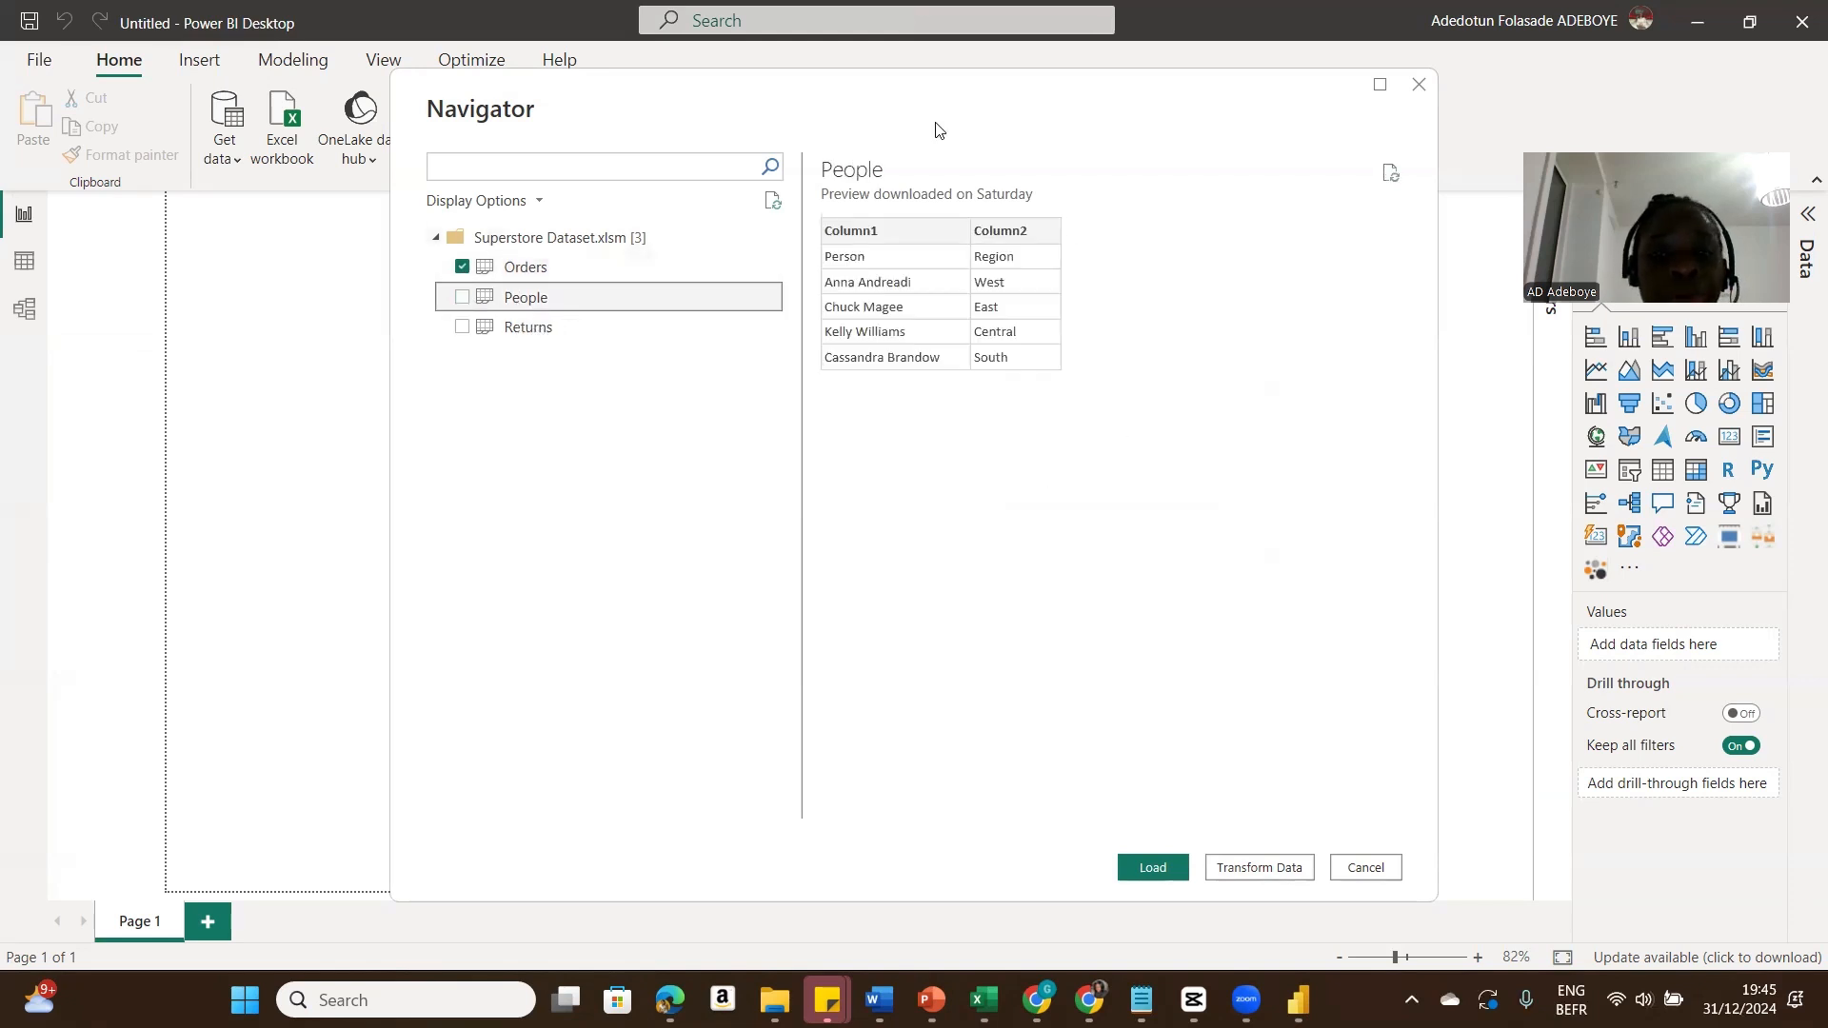
click(529, 329)
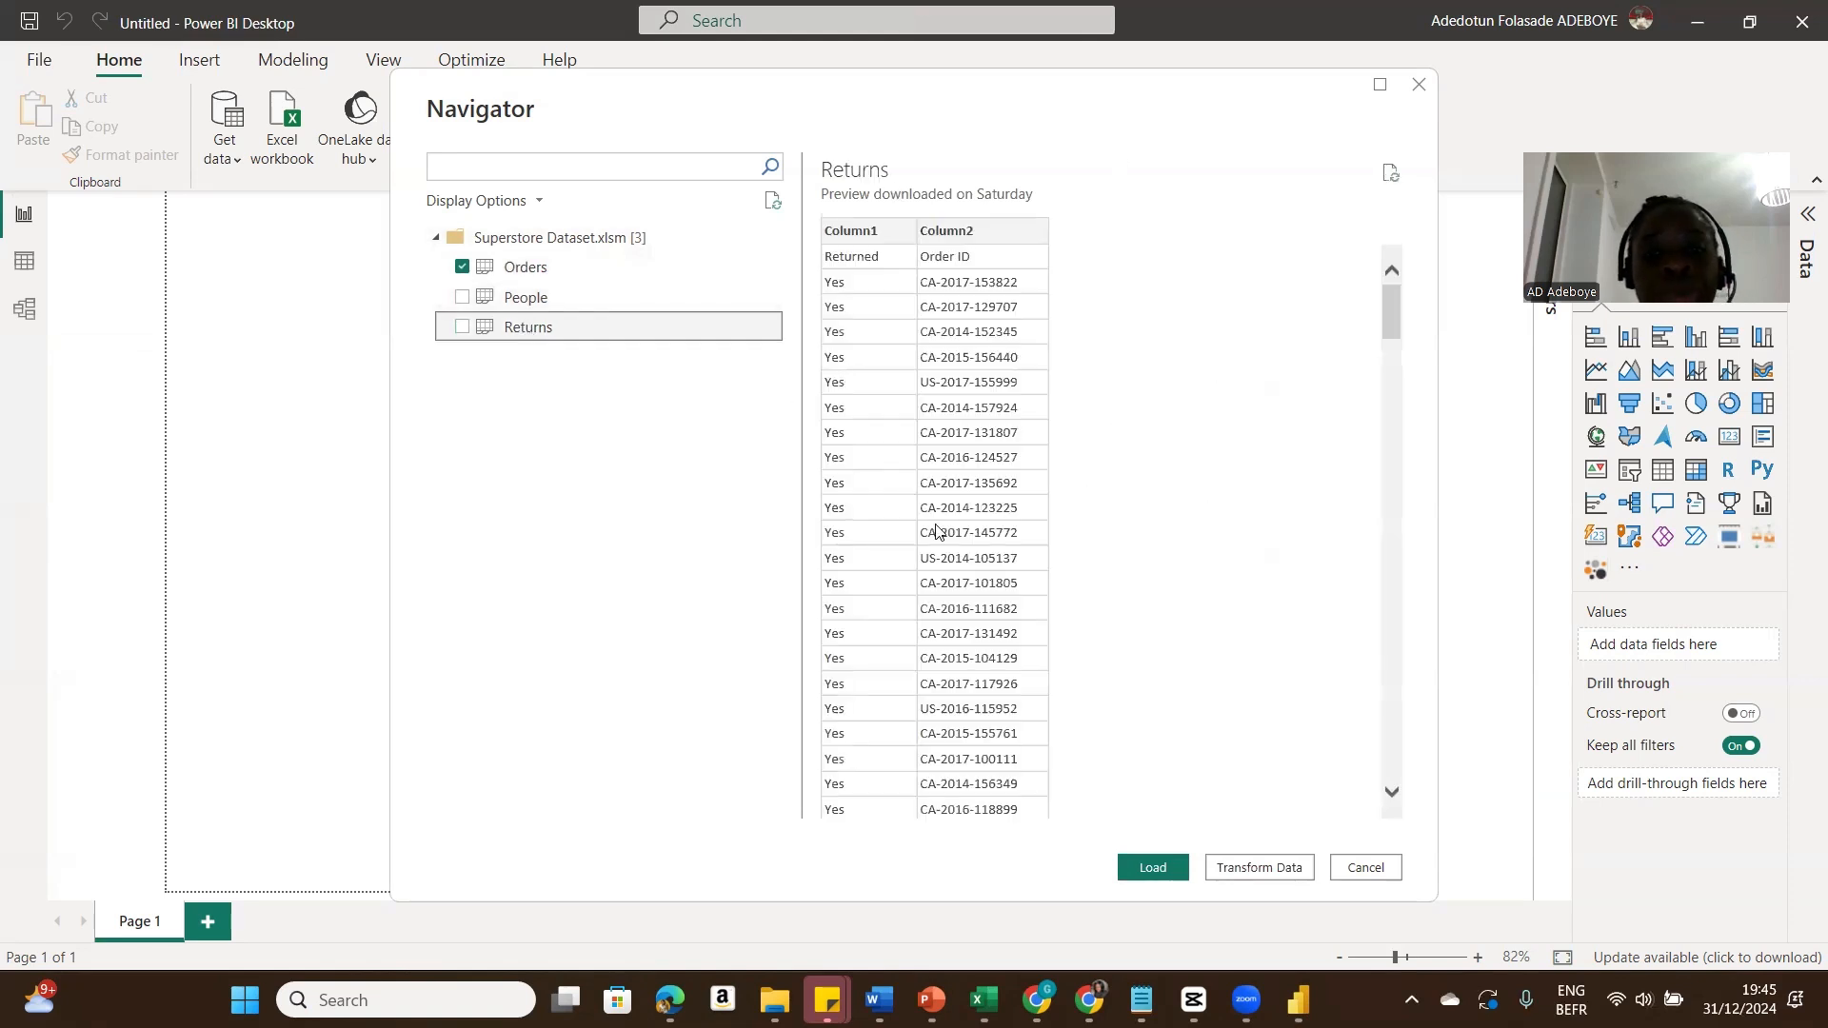
click(462, 298)
click(461, 327)
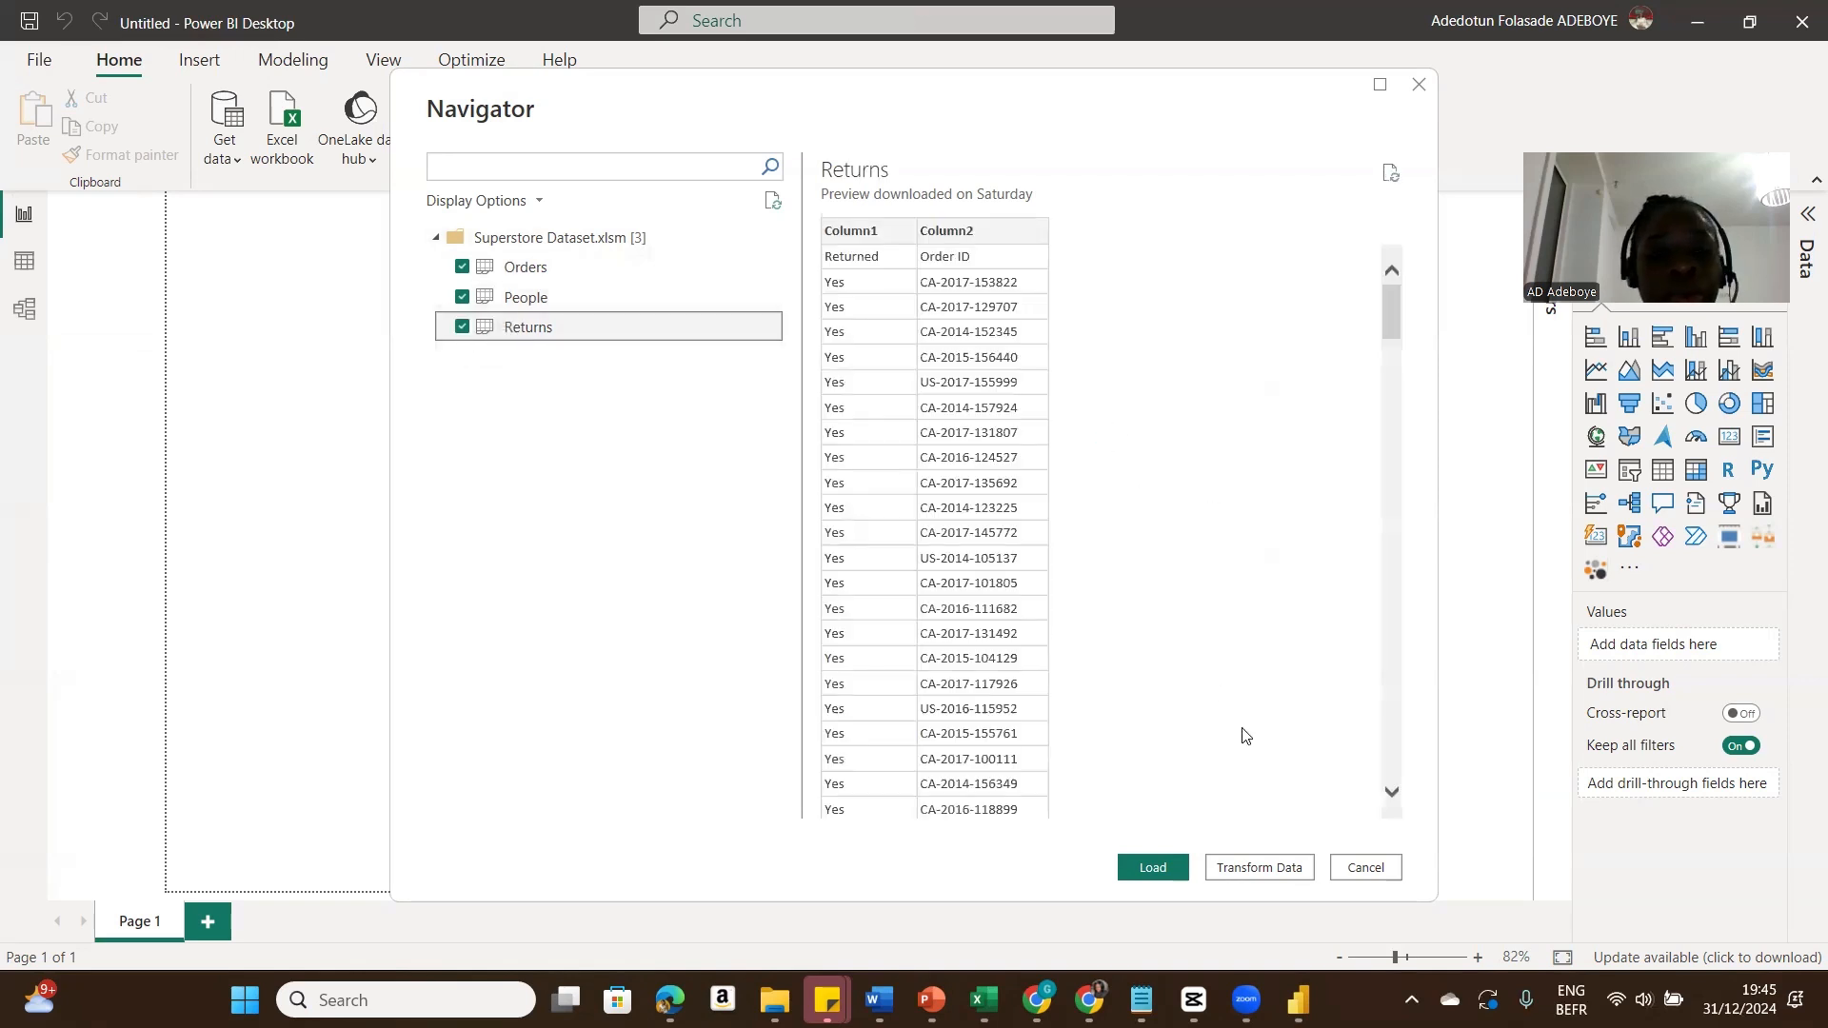
click(1258, 867)
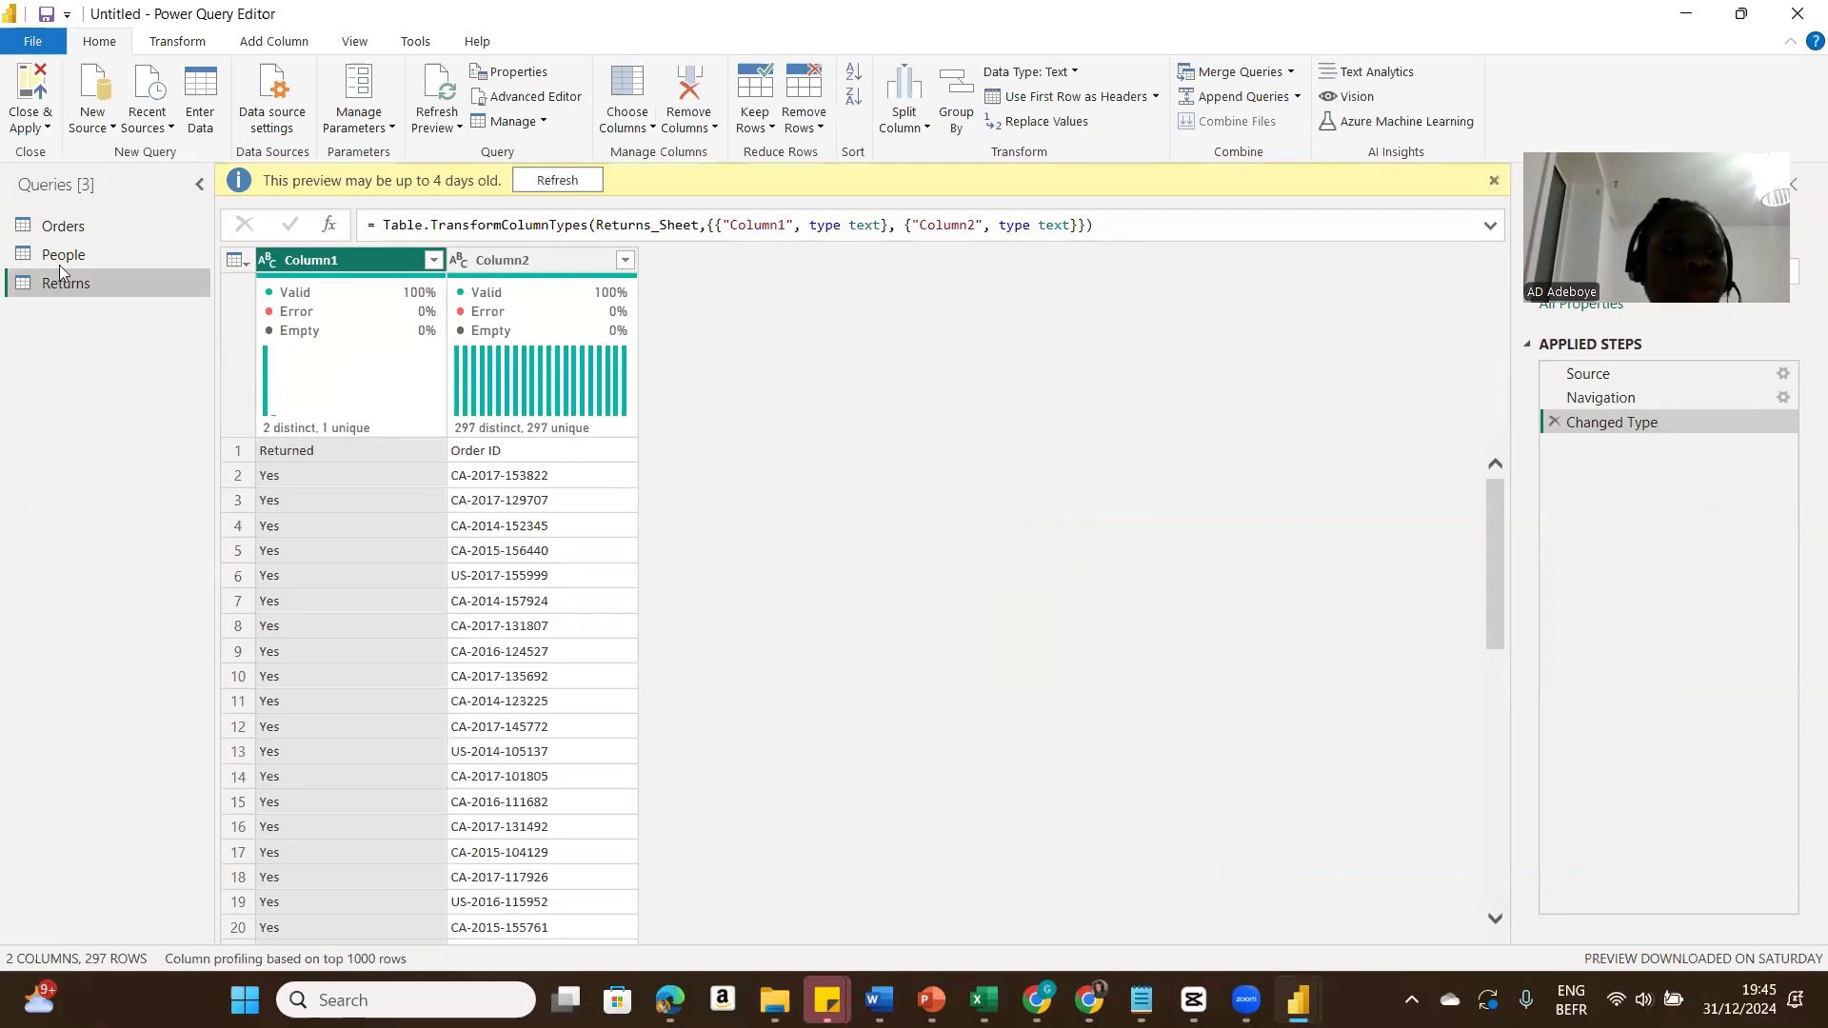
Step: Change the Orders query's Row ID column type to Text, replacing the current conversion
click(63, 225)
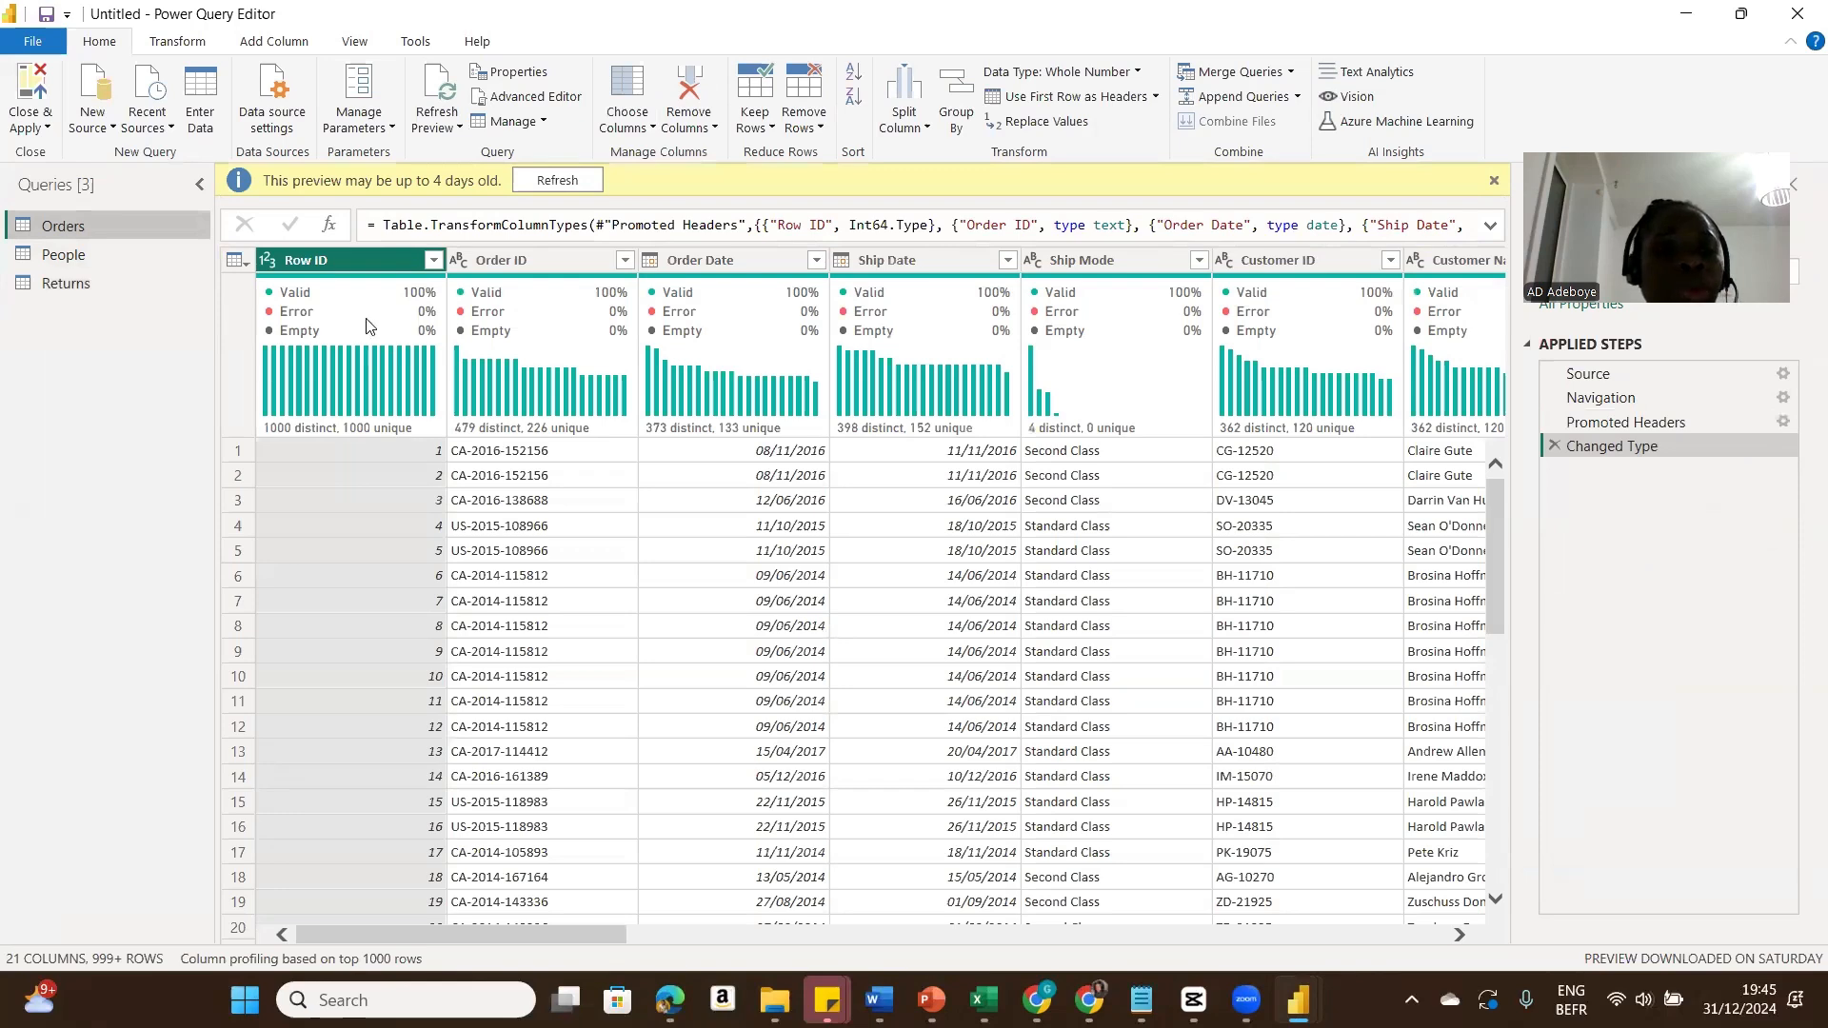
mouse_move(316, 286)
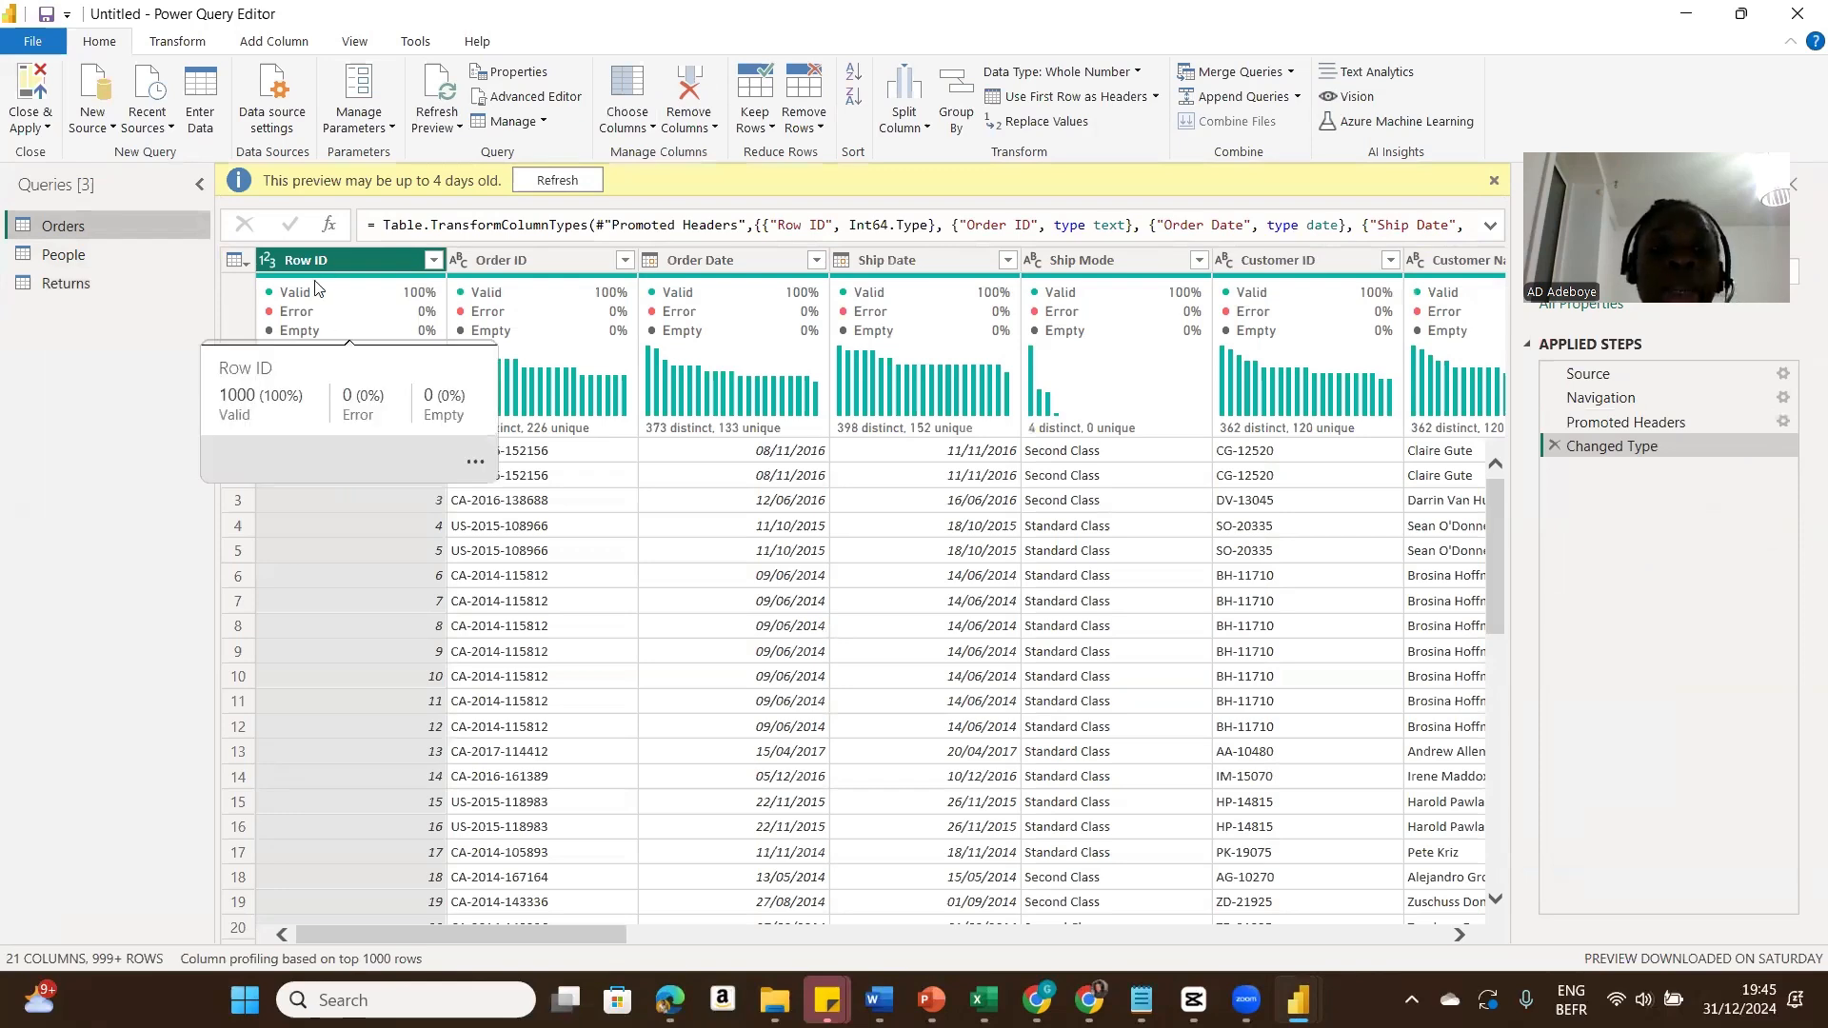
click(270, 263)
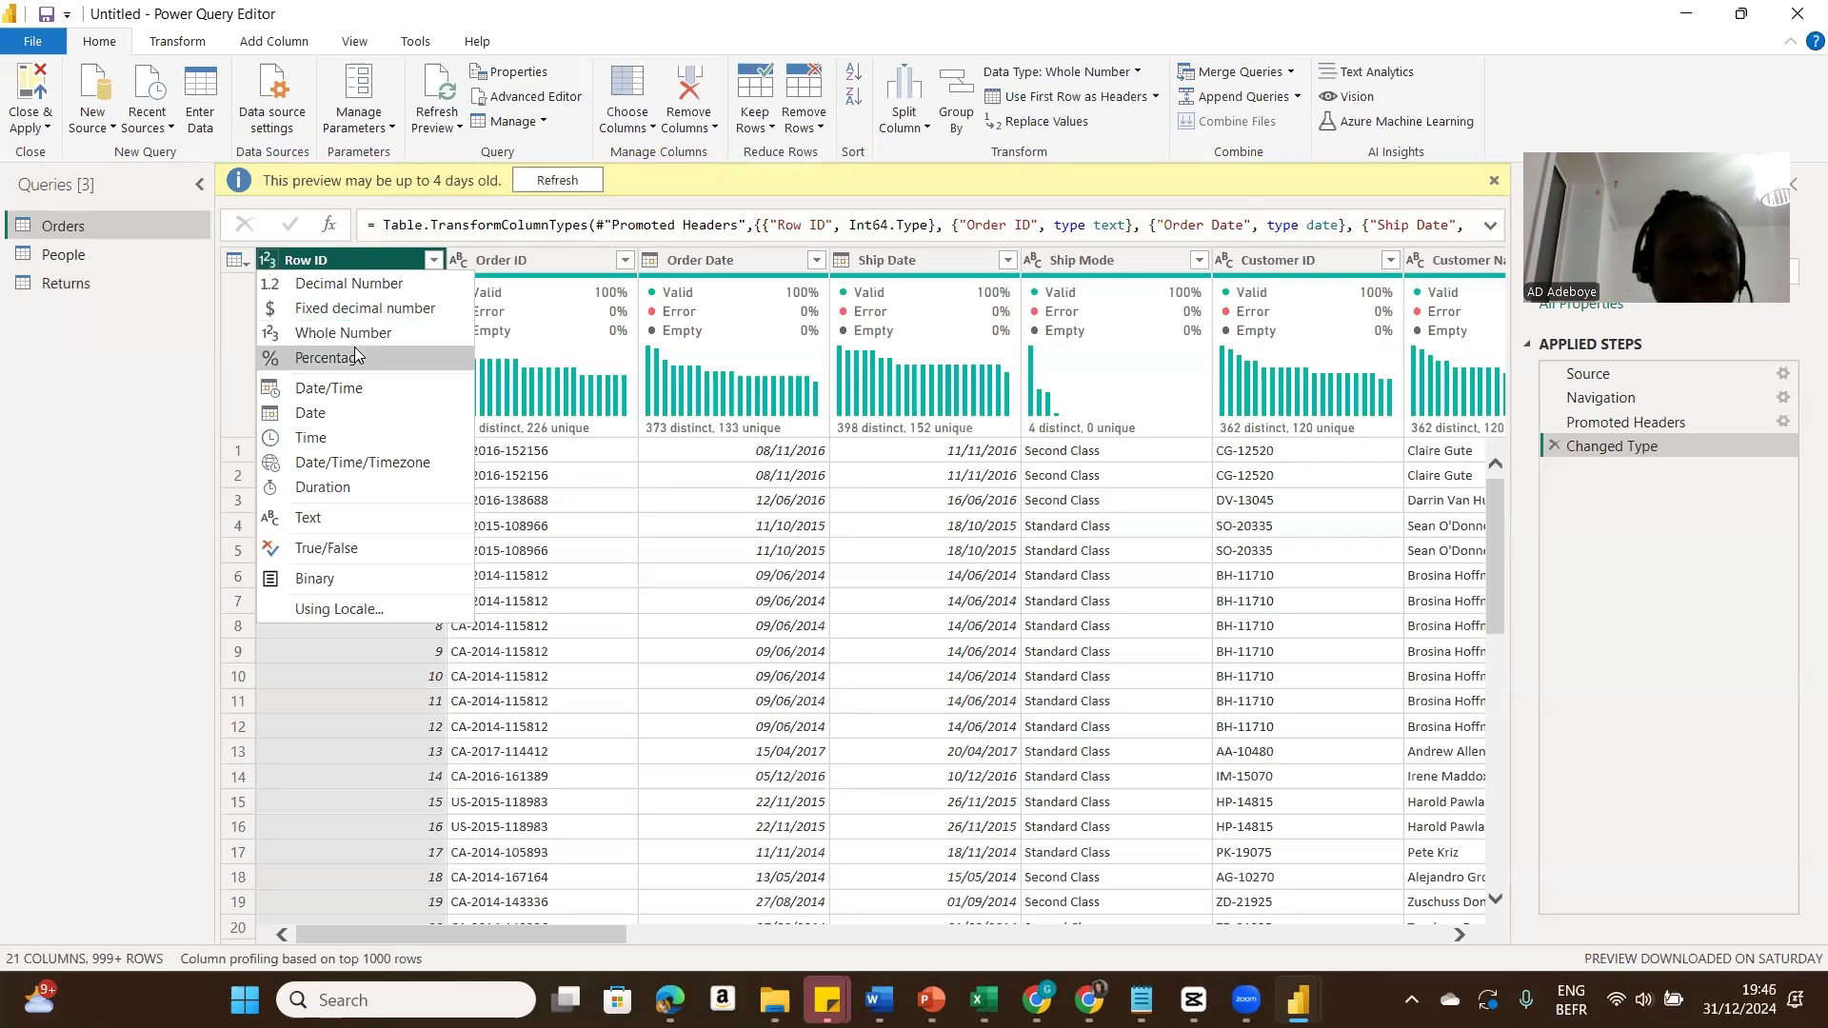
click(341, 518)
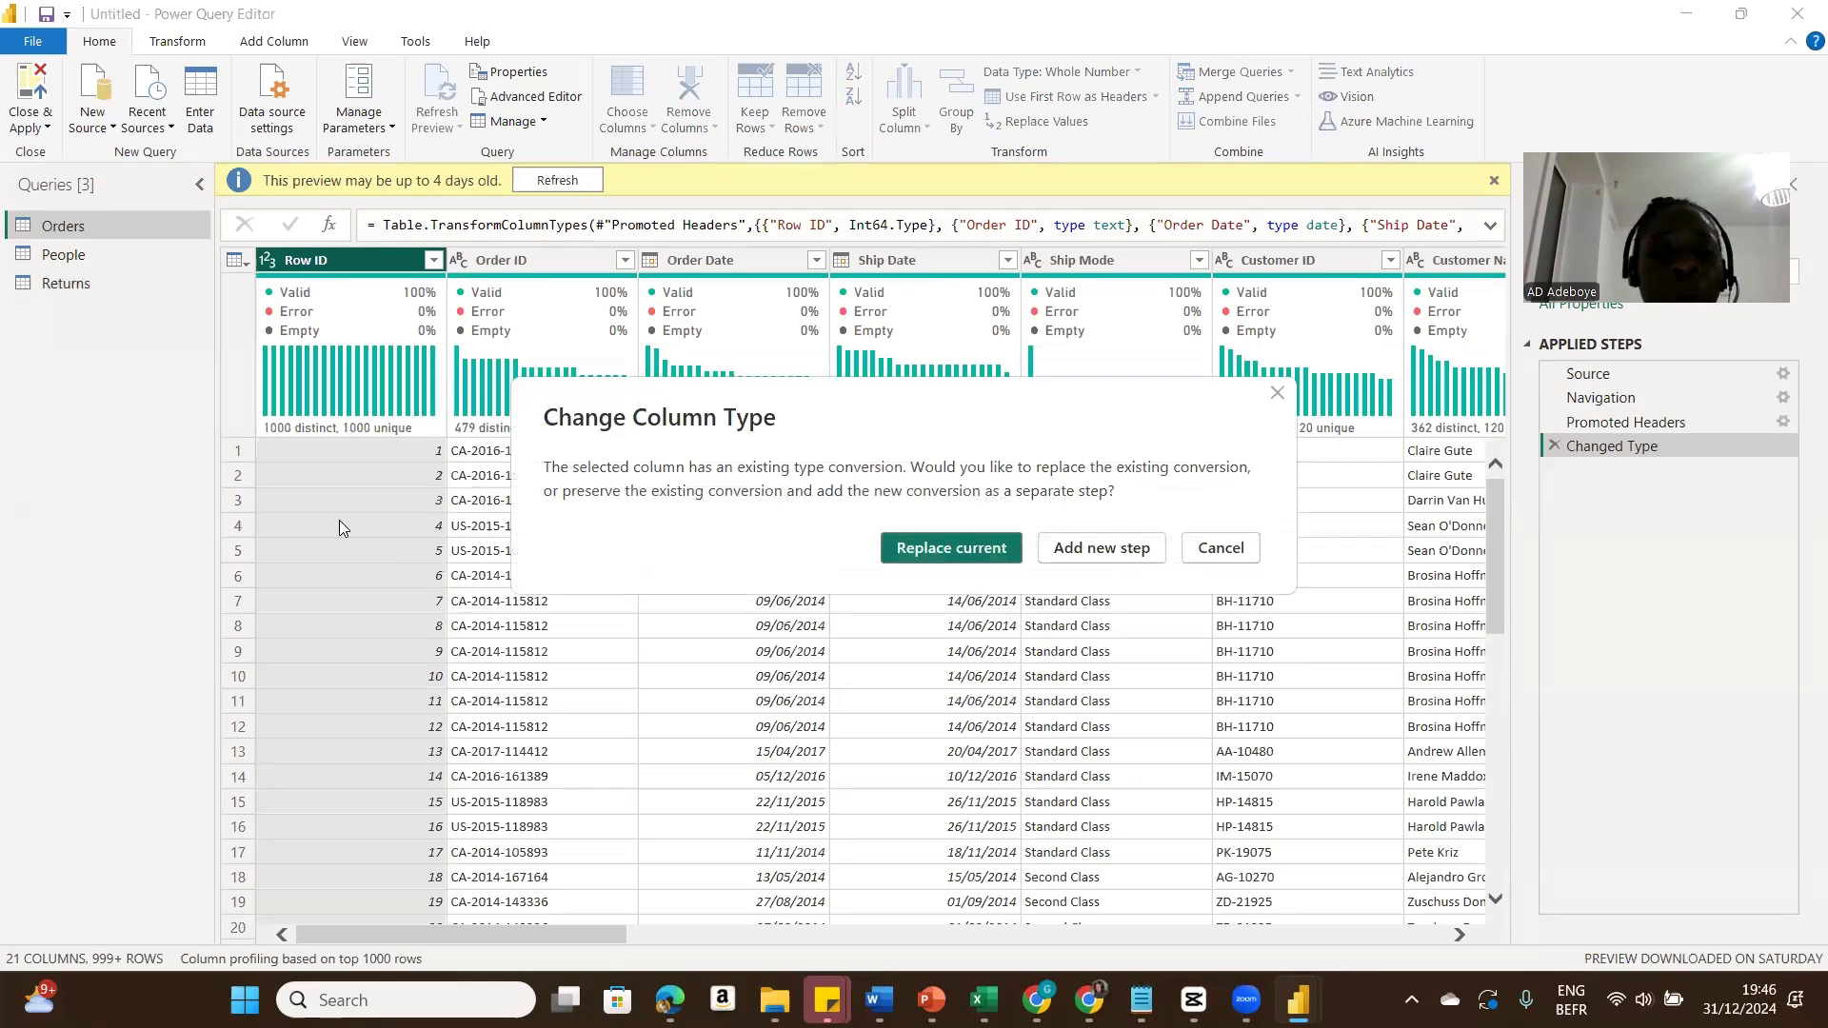
click(973, 548)
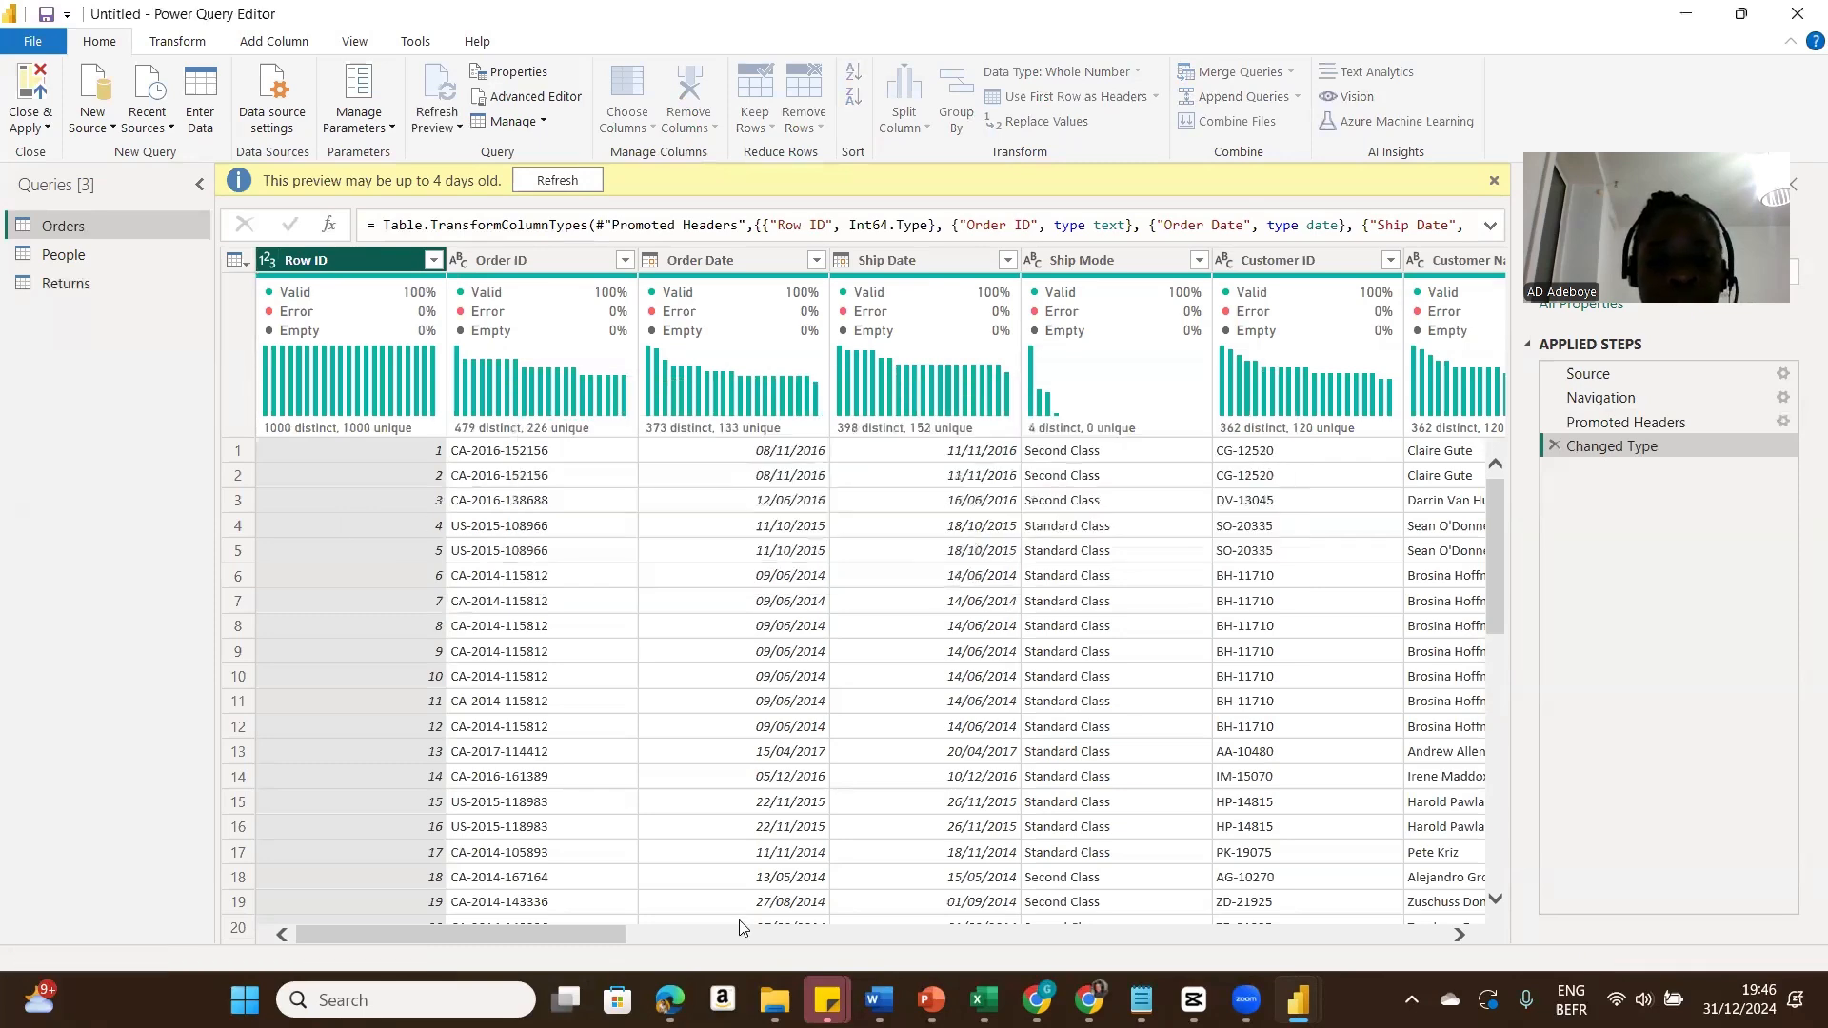
Step: Change the Postal Code column type to Text, replacing the current conversion
drag(600, 932, 1106, 931)
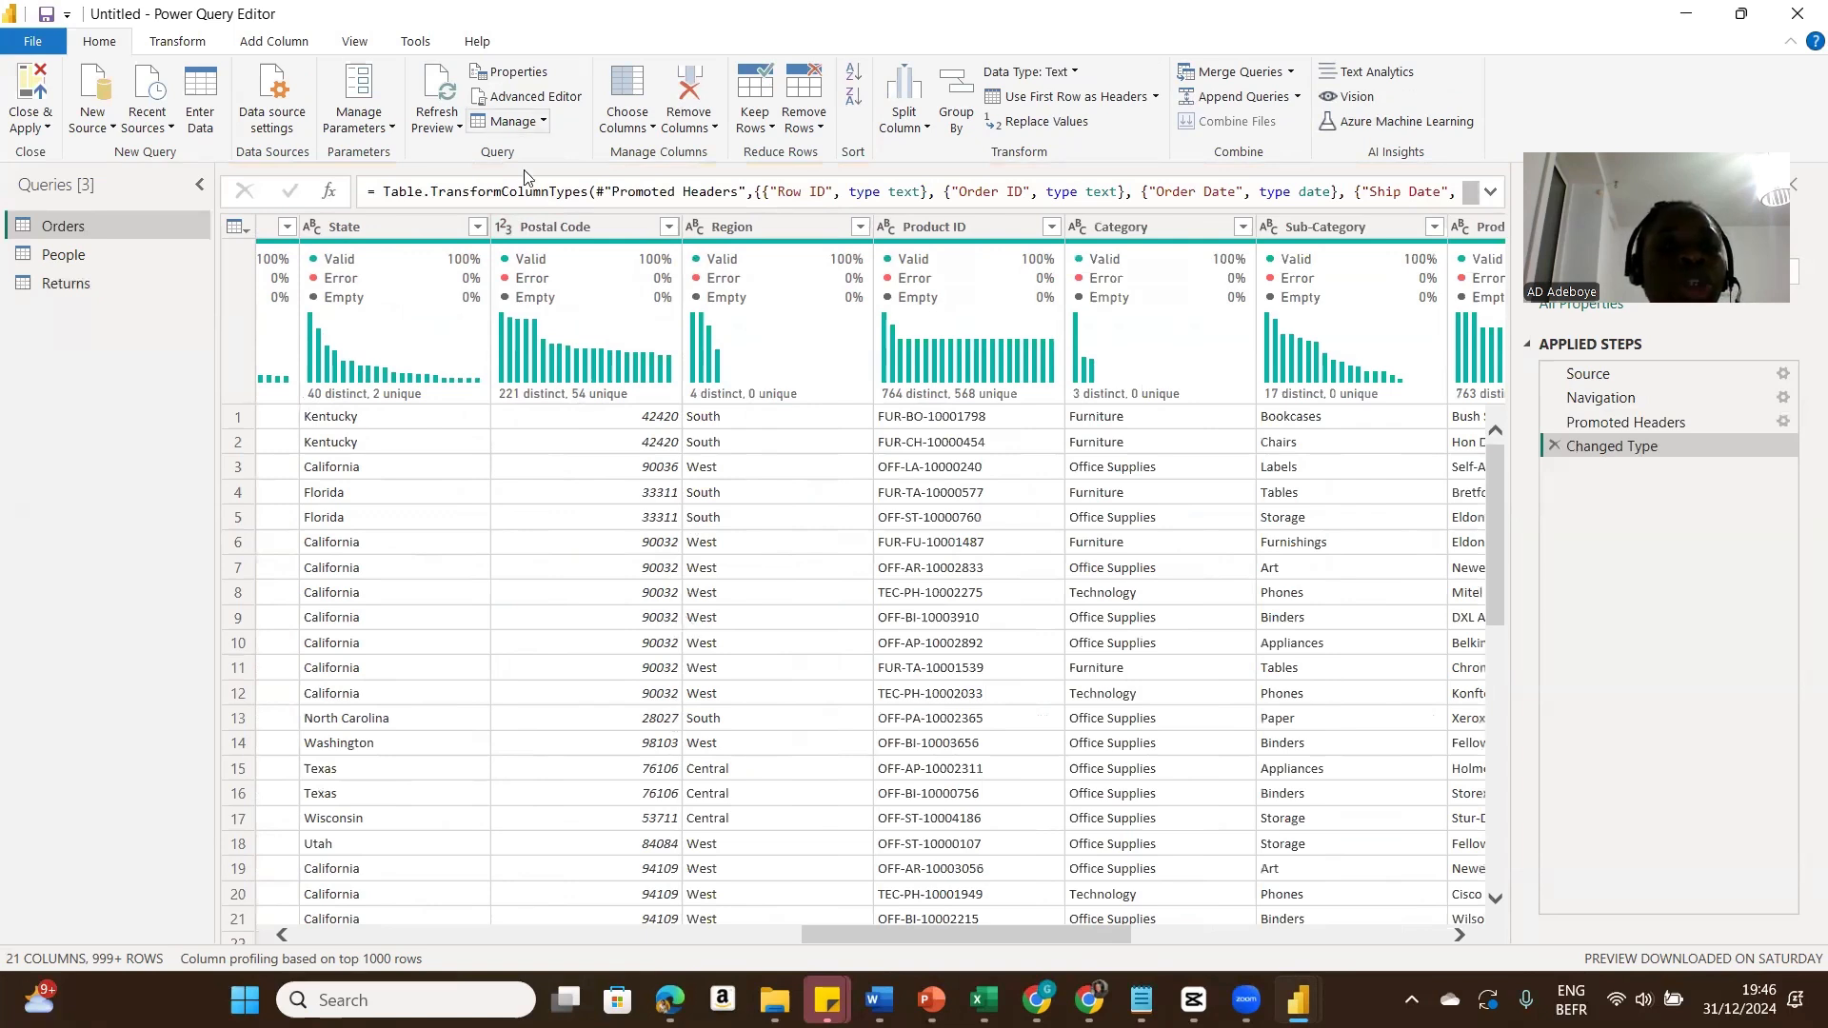
click(502, 232)
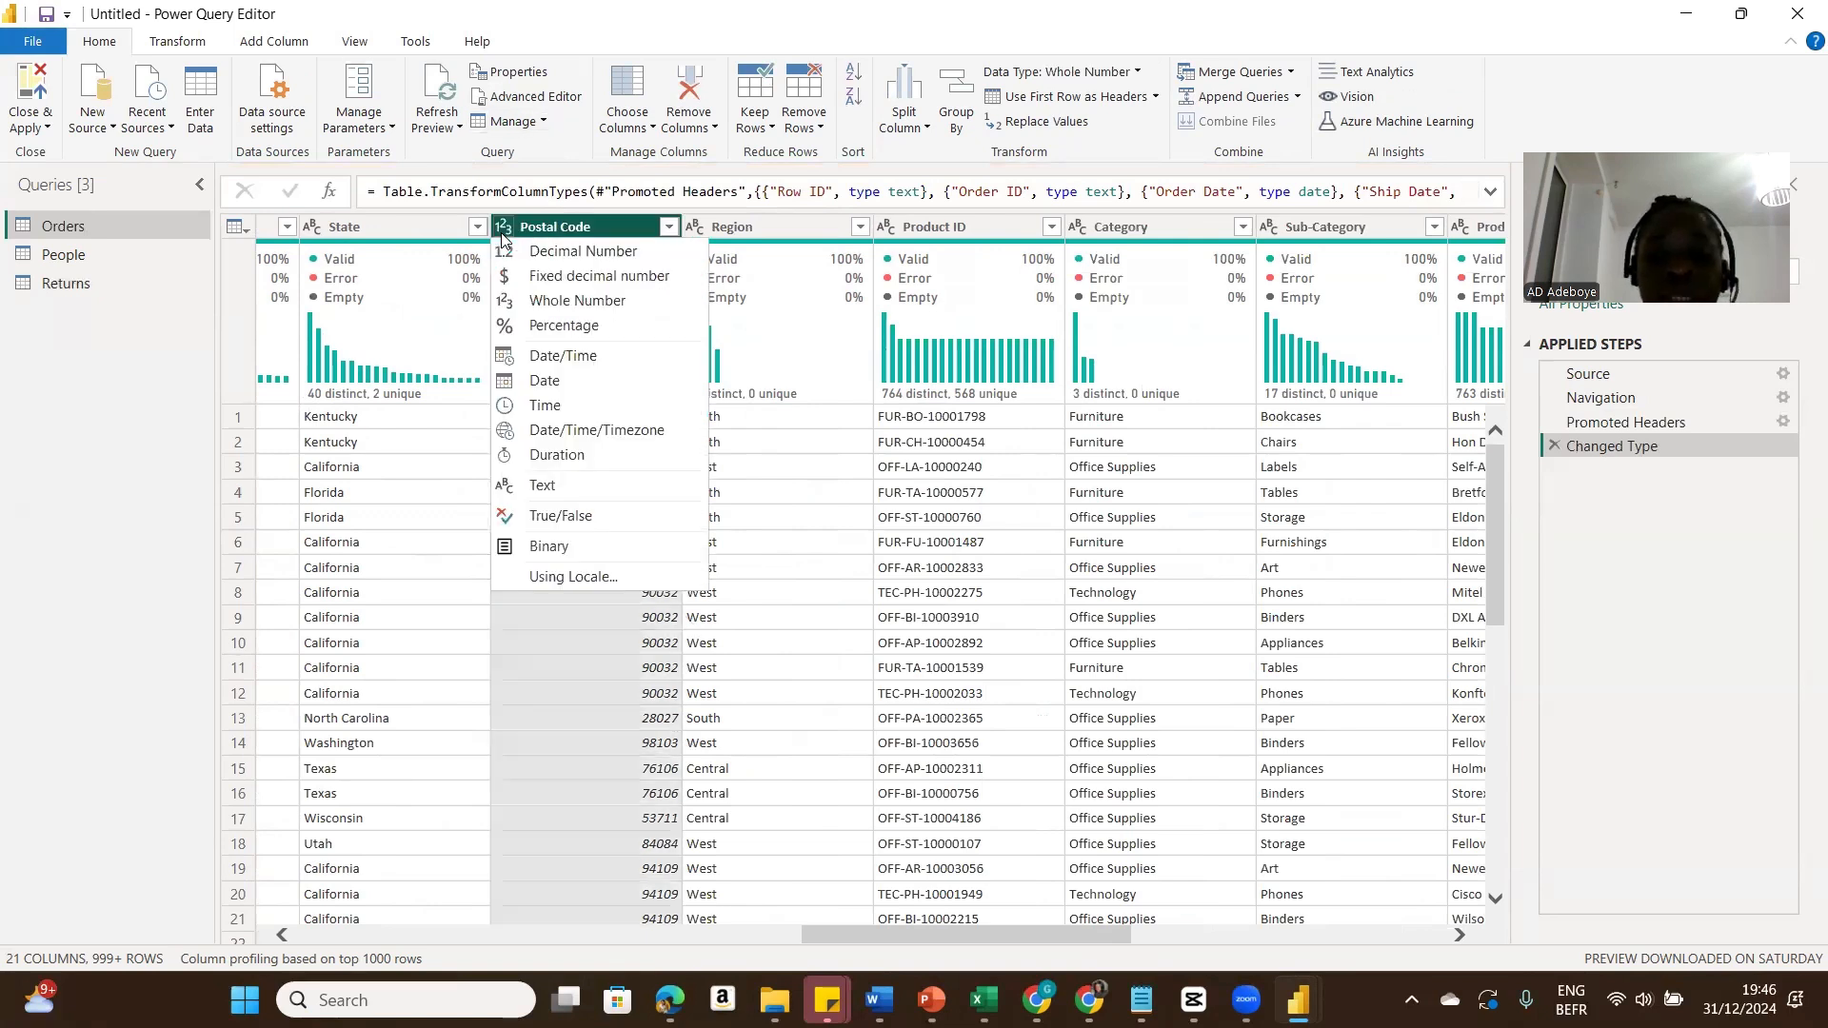
click(539, 487)
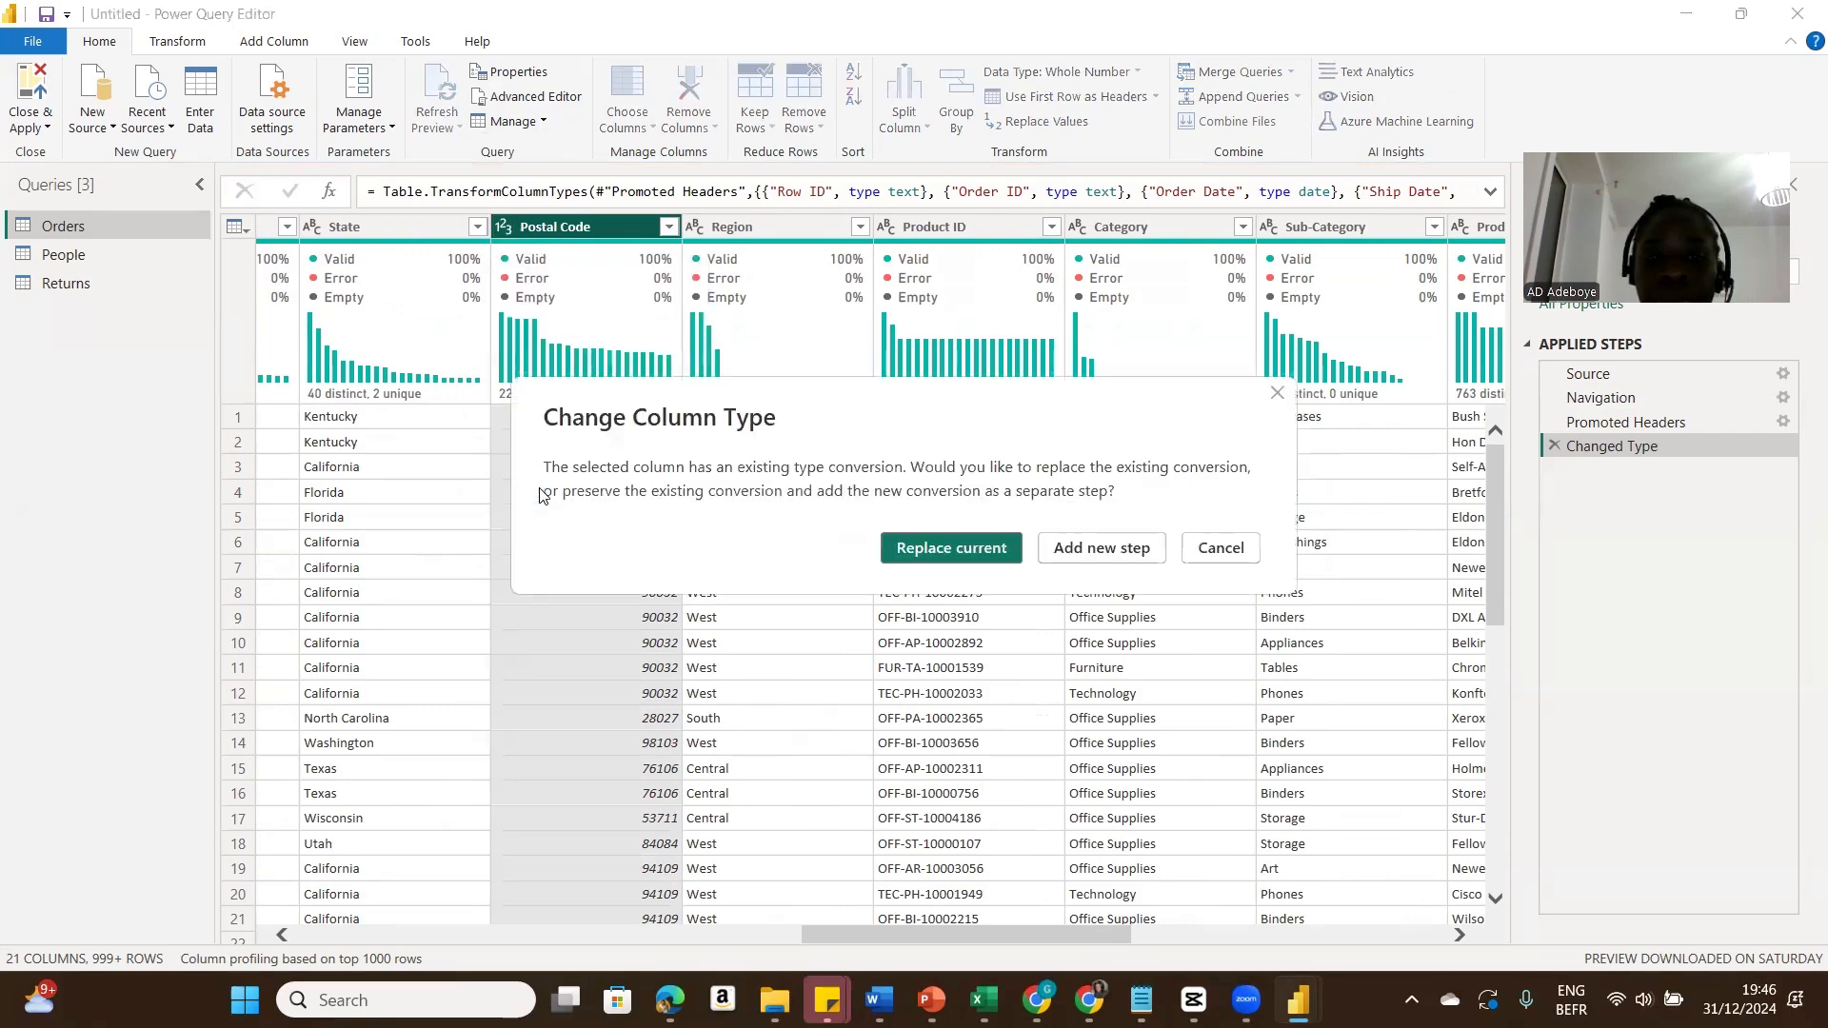
click(945, 555)
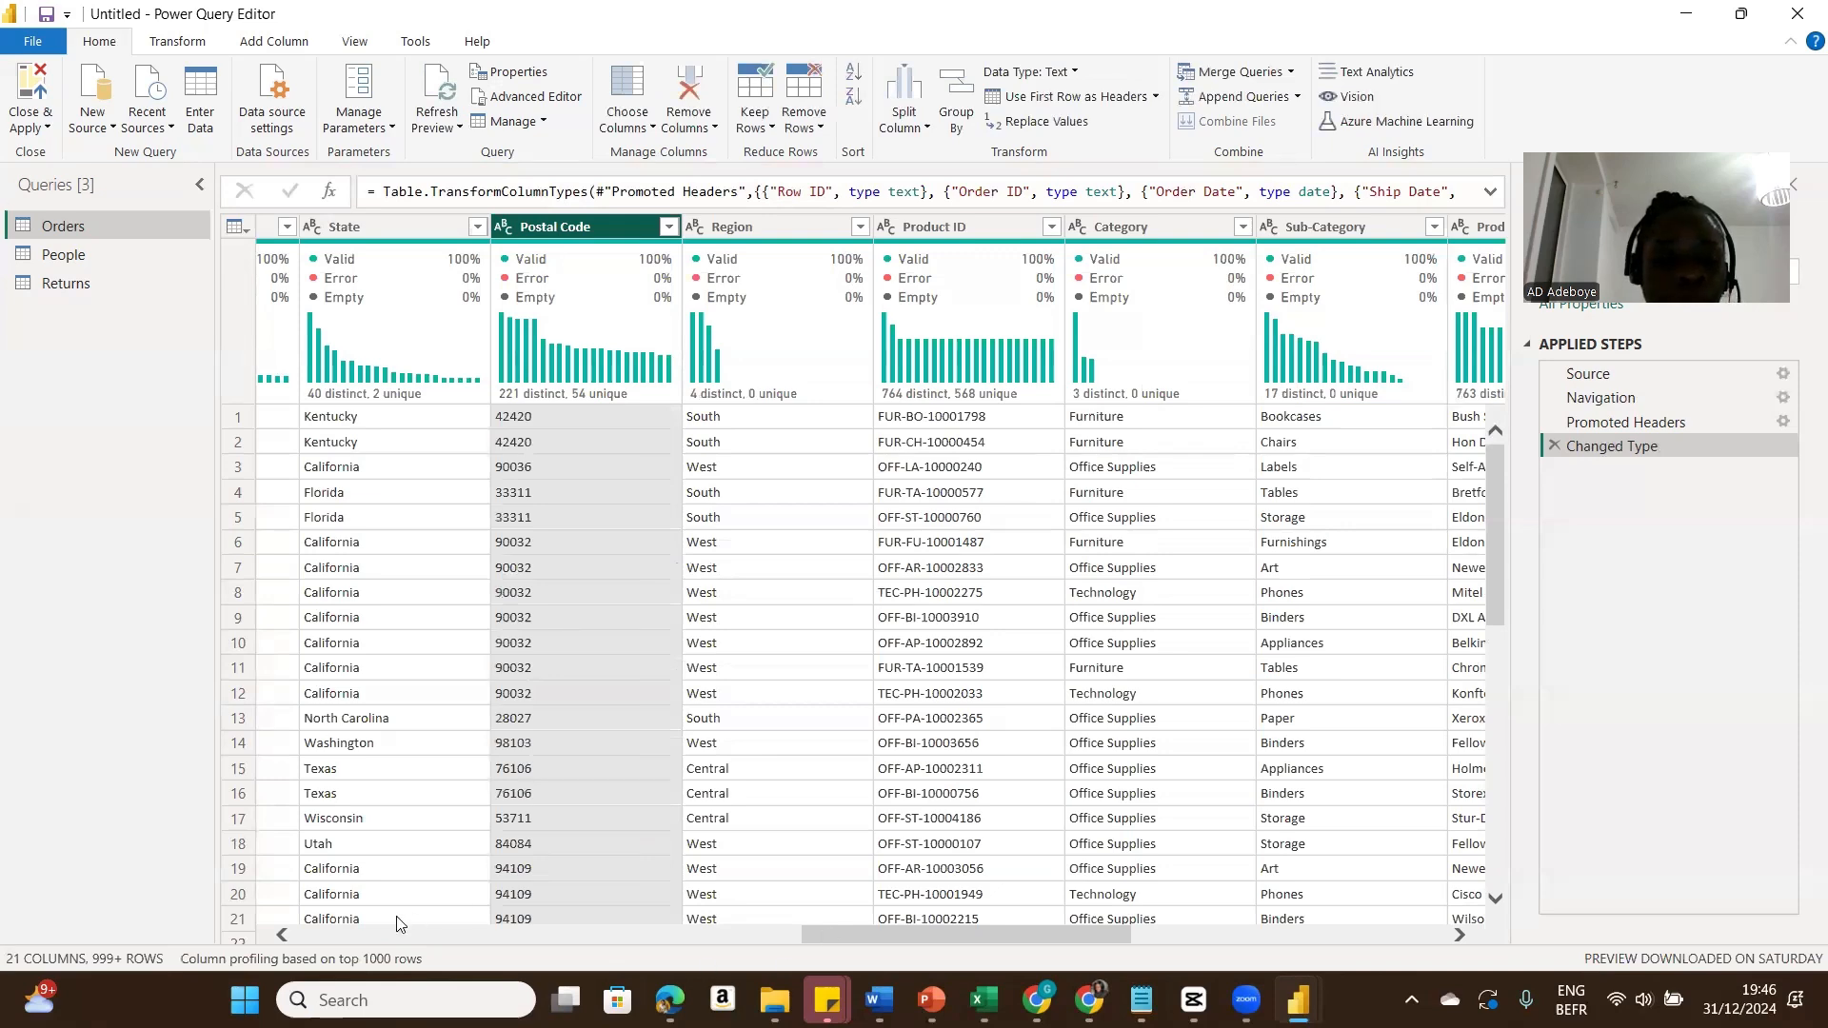
Step: Duplicate the Orders query and rename the copy SalesTable
click(297, 939)
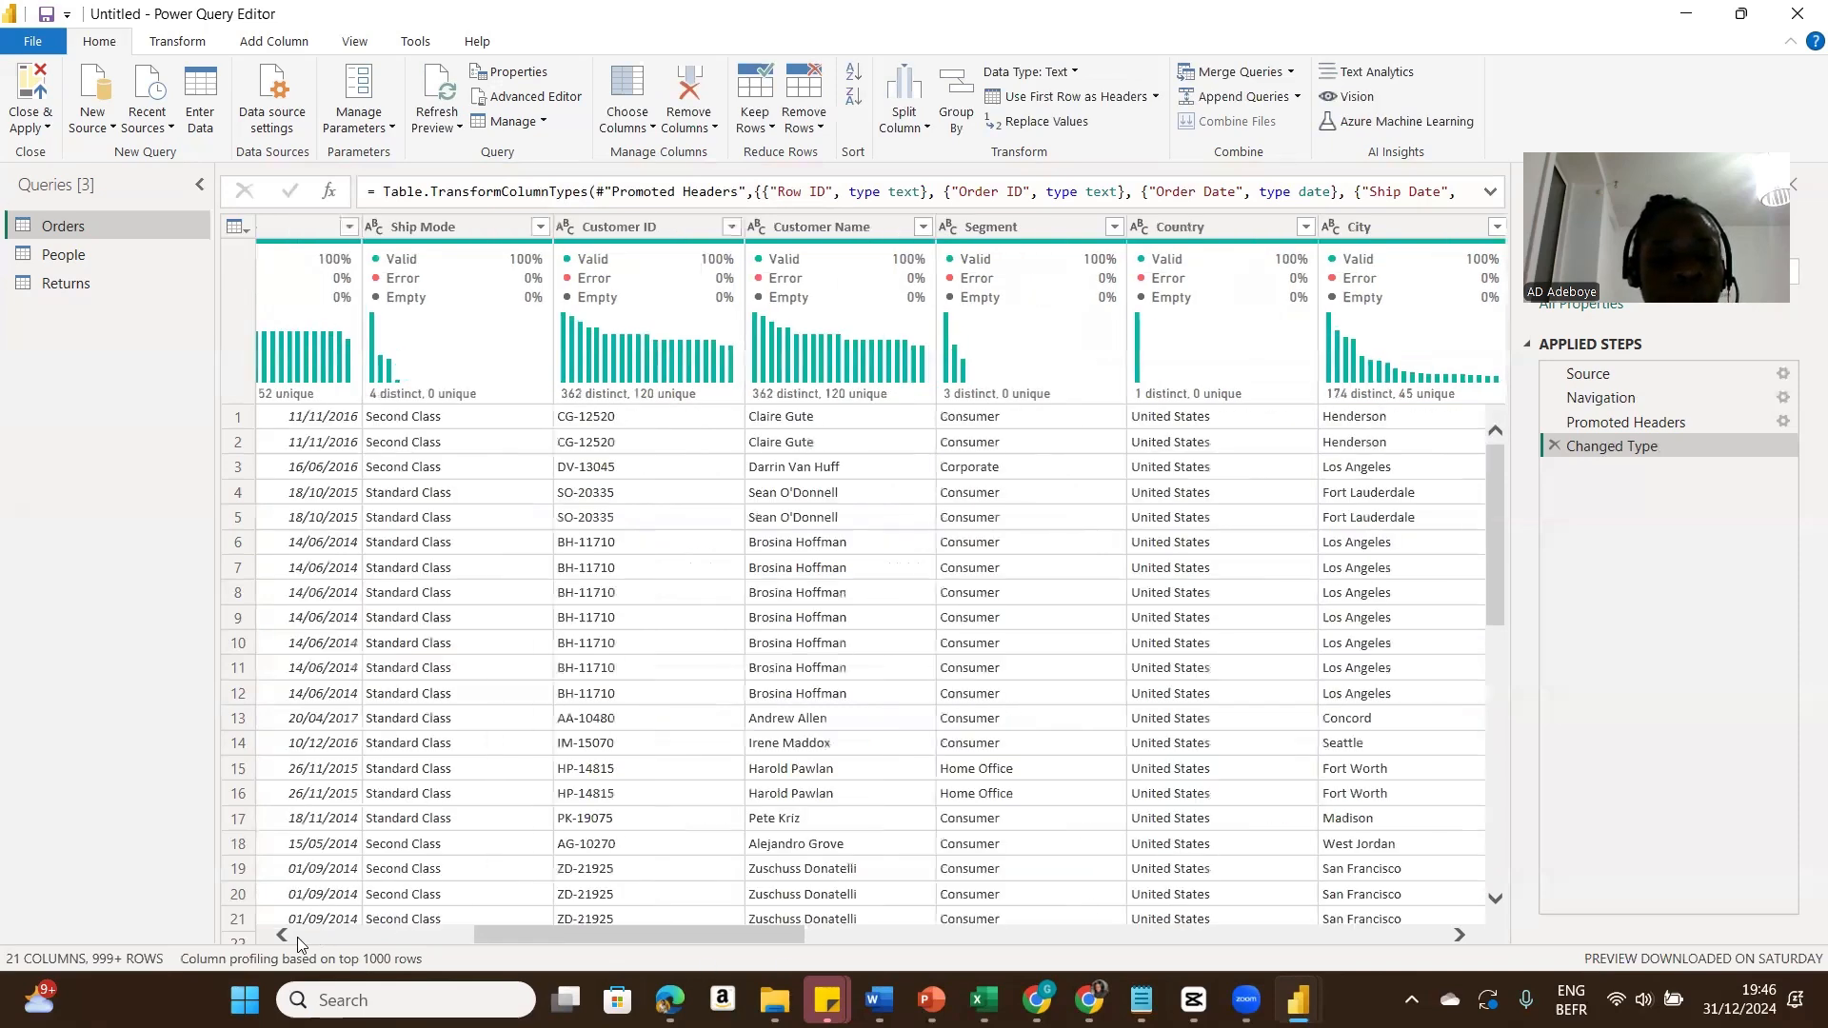
click(298, 939)
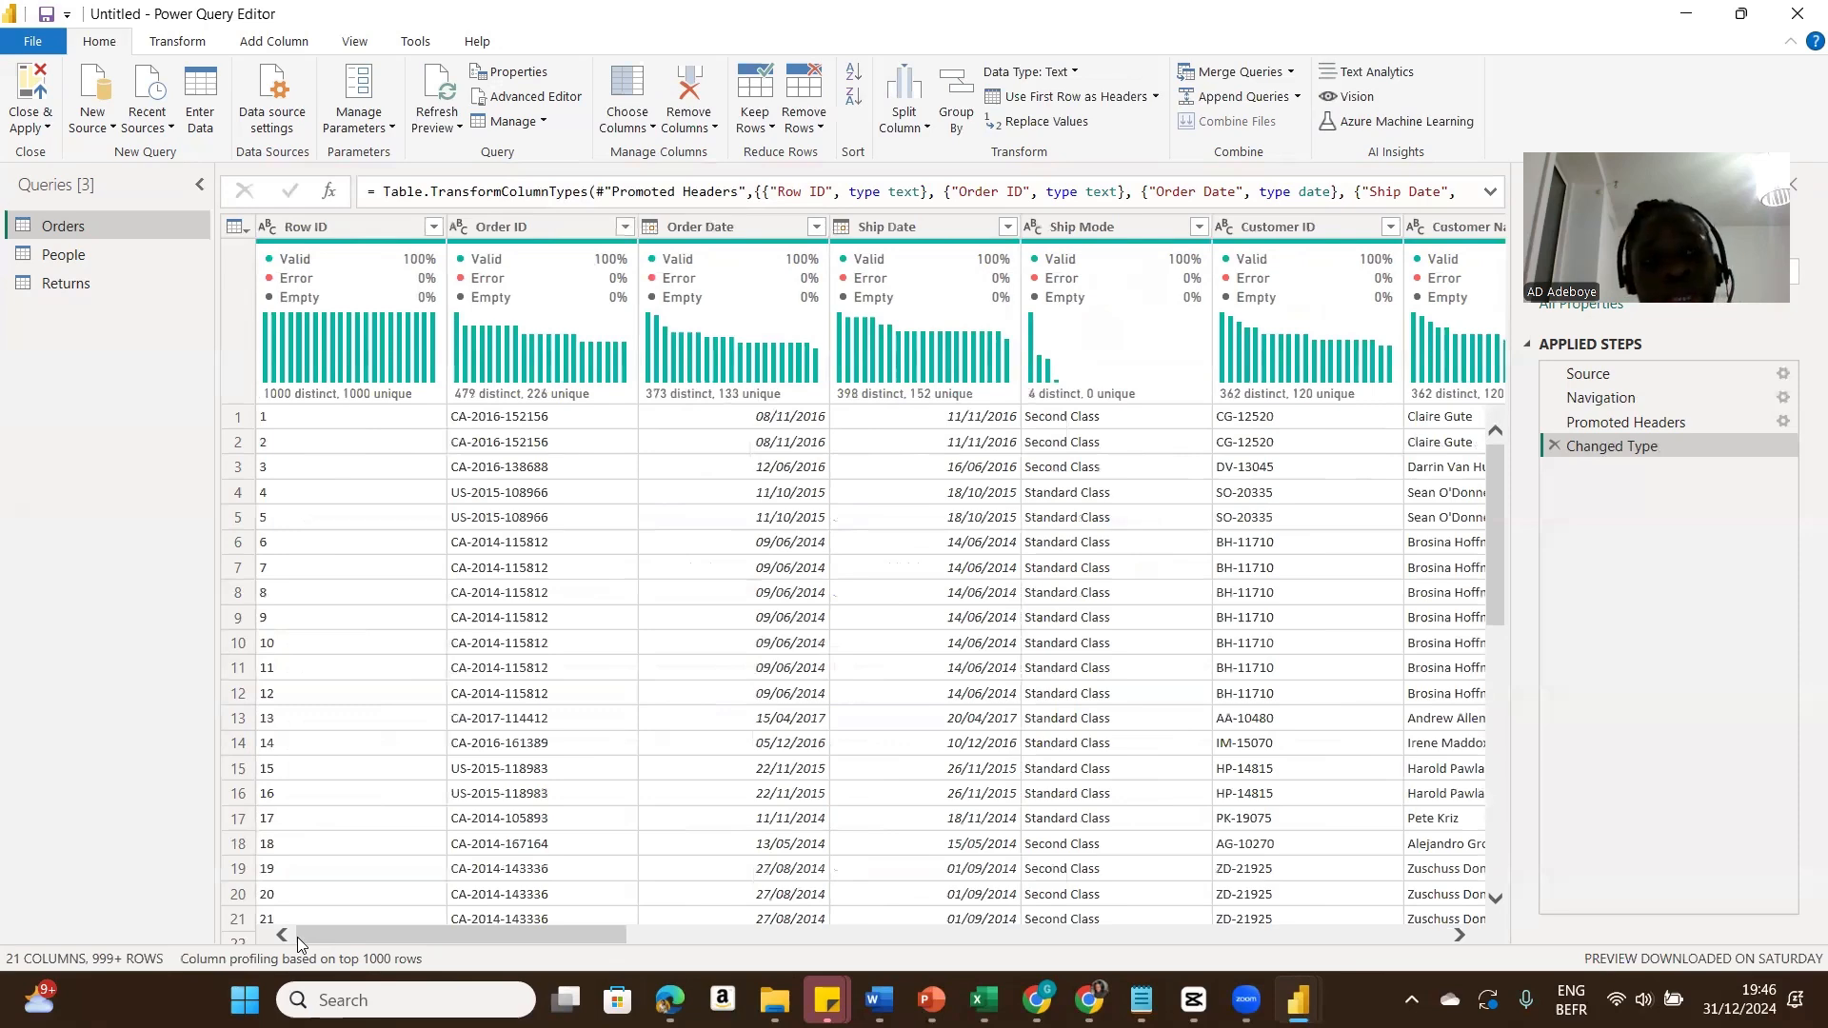
right_click(125, 220)
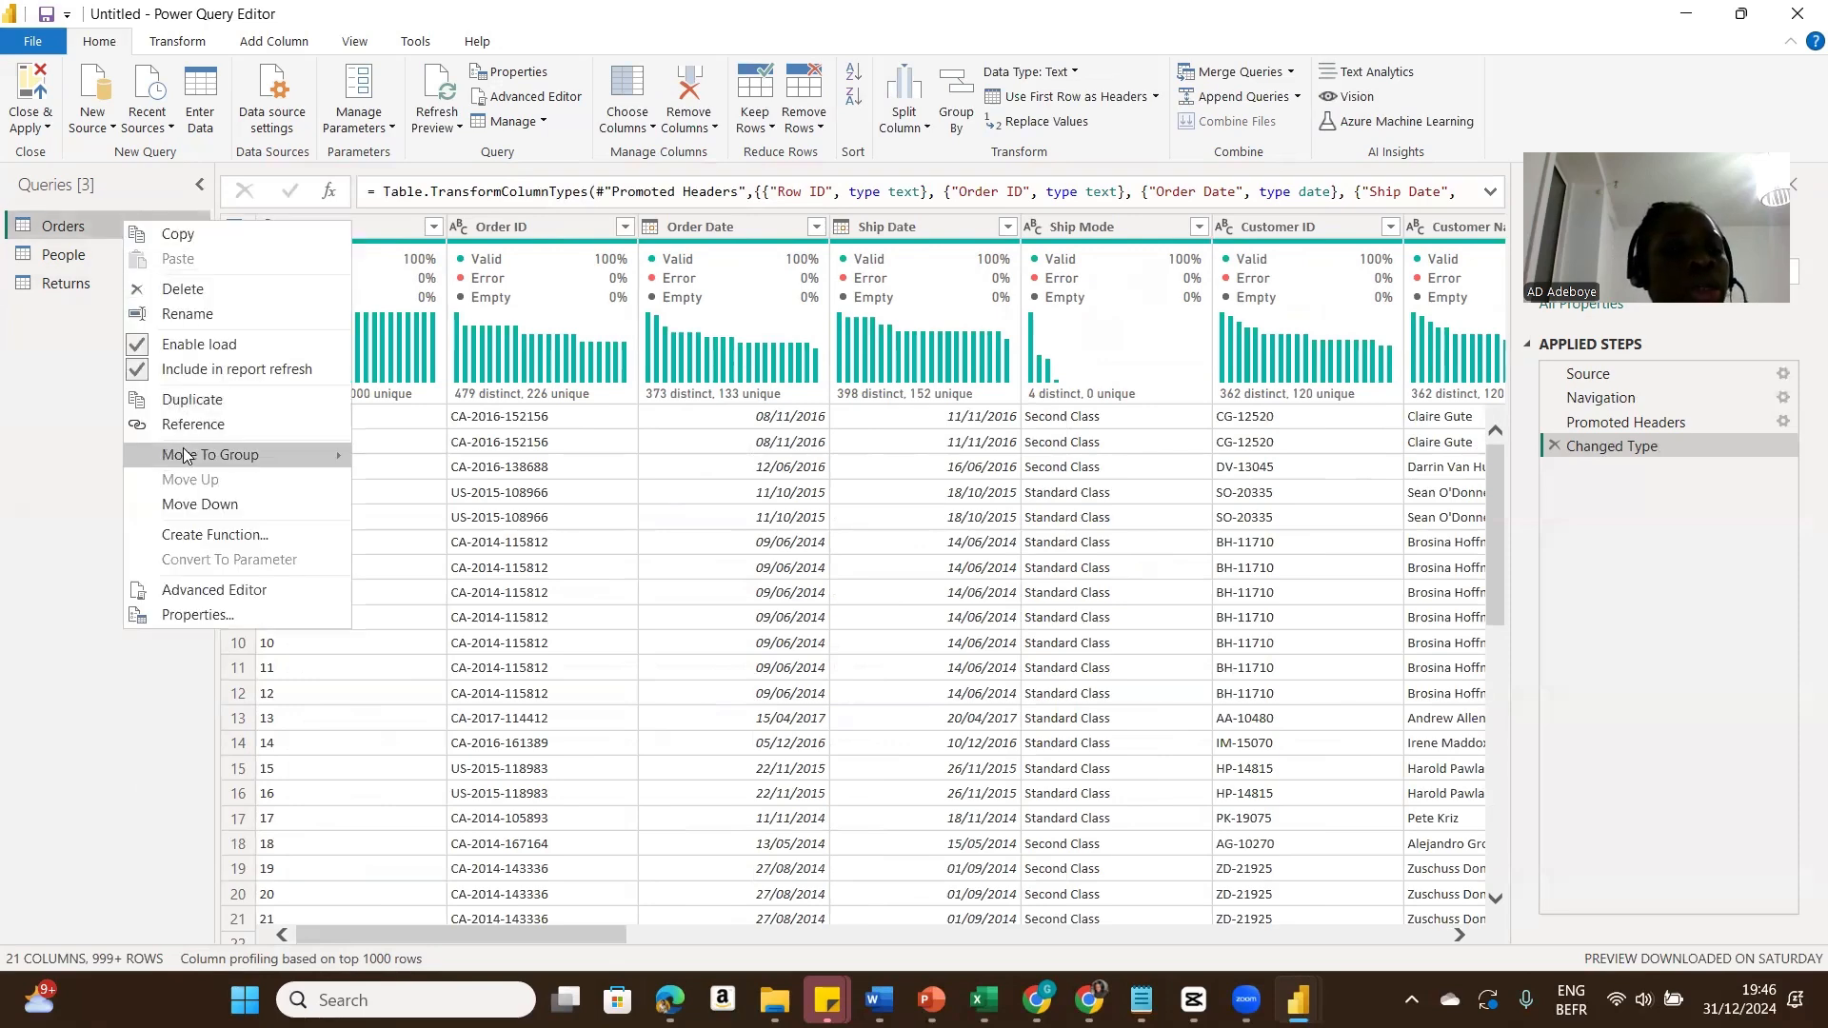
click(194, 404)
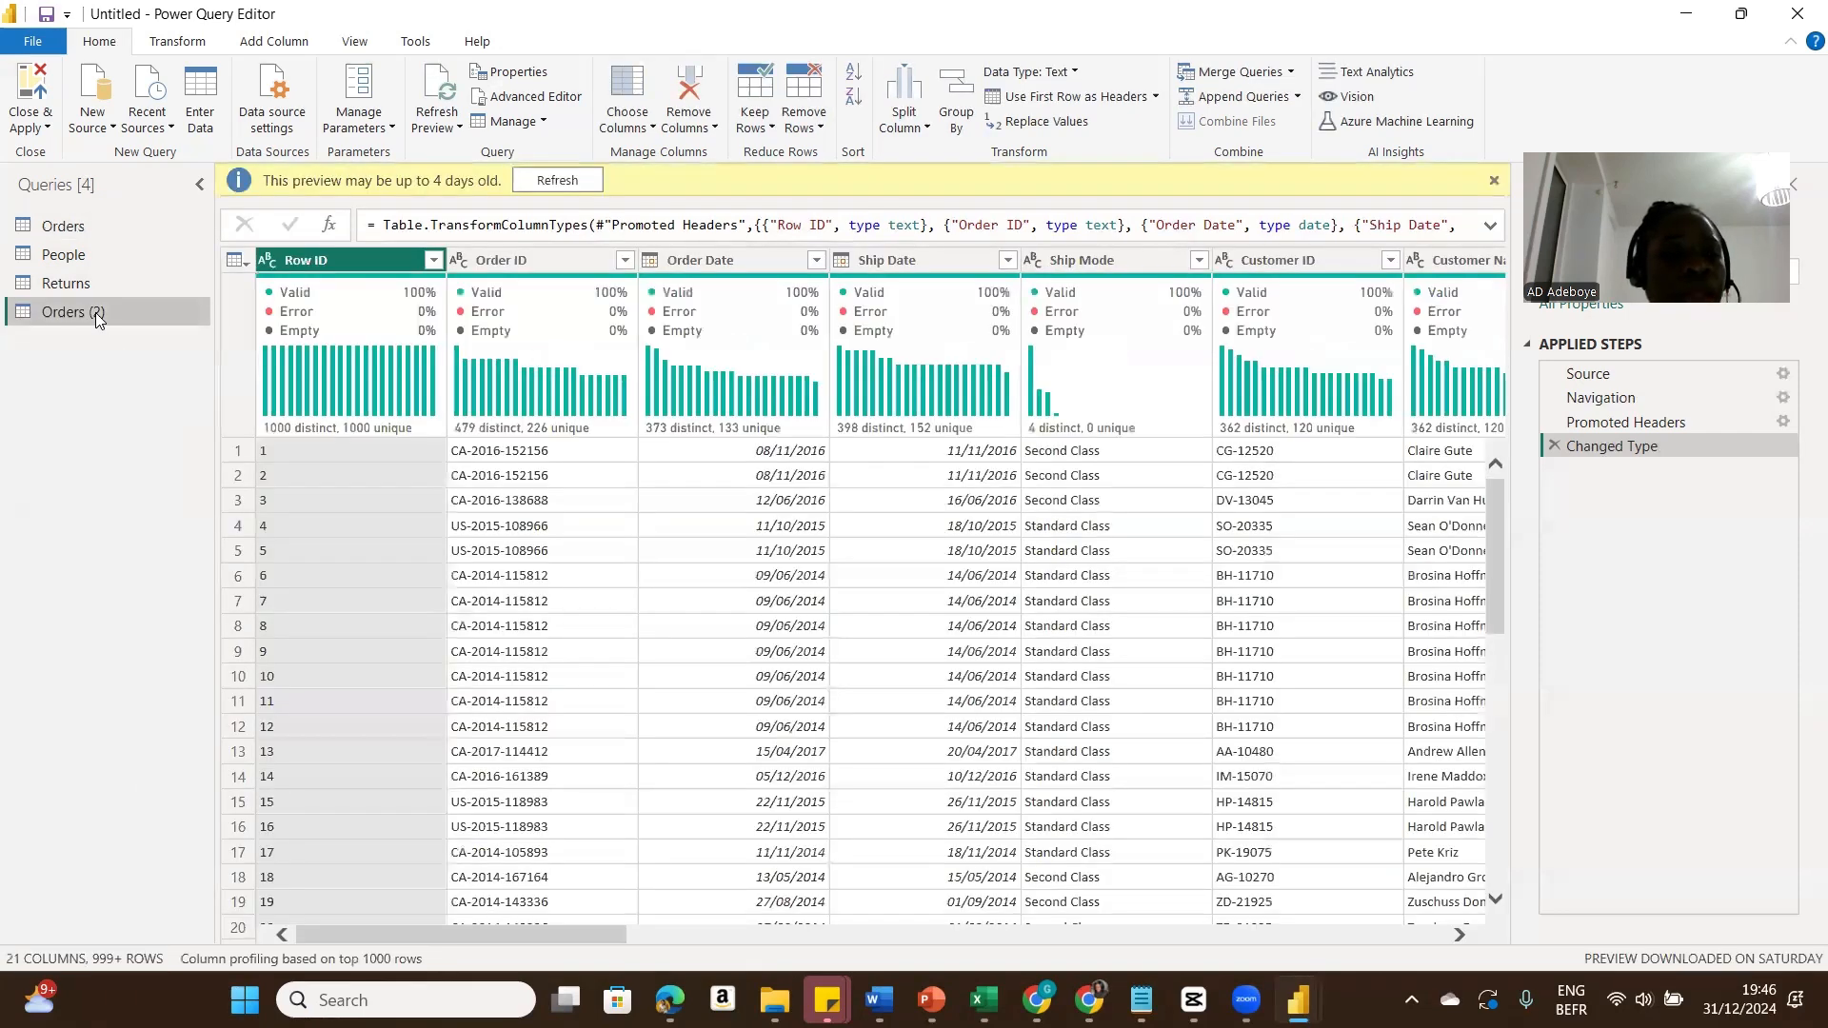
double_click(97, 313)
text(Sal)
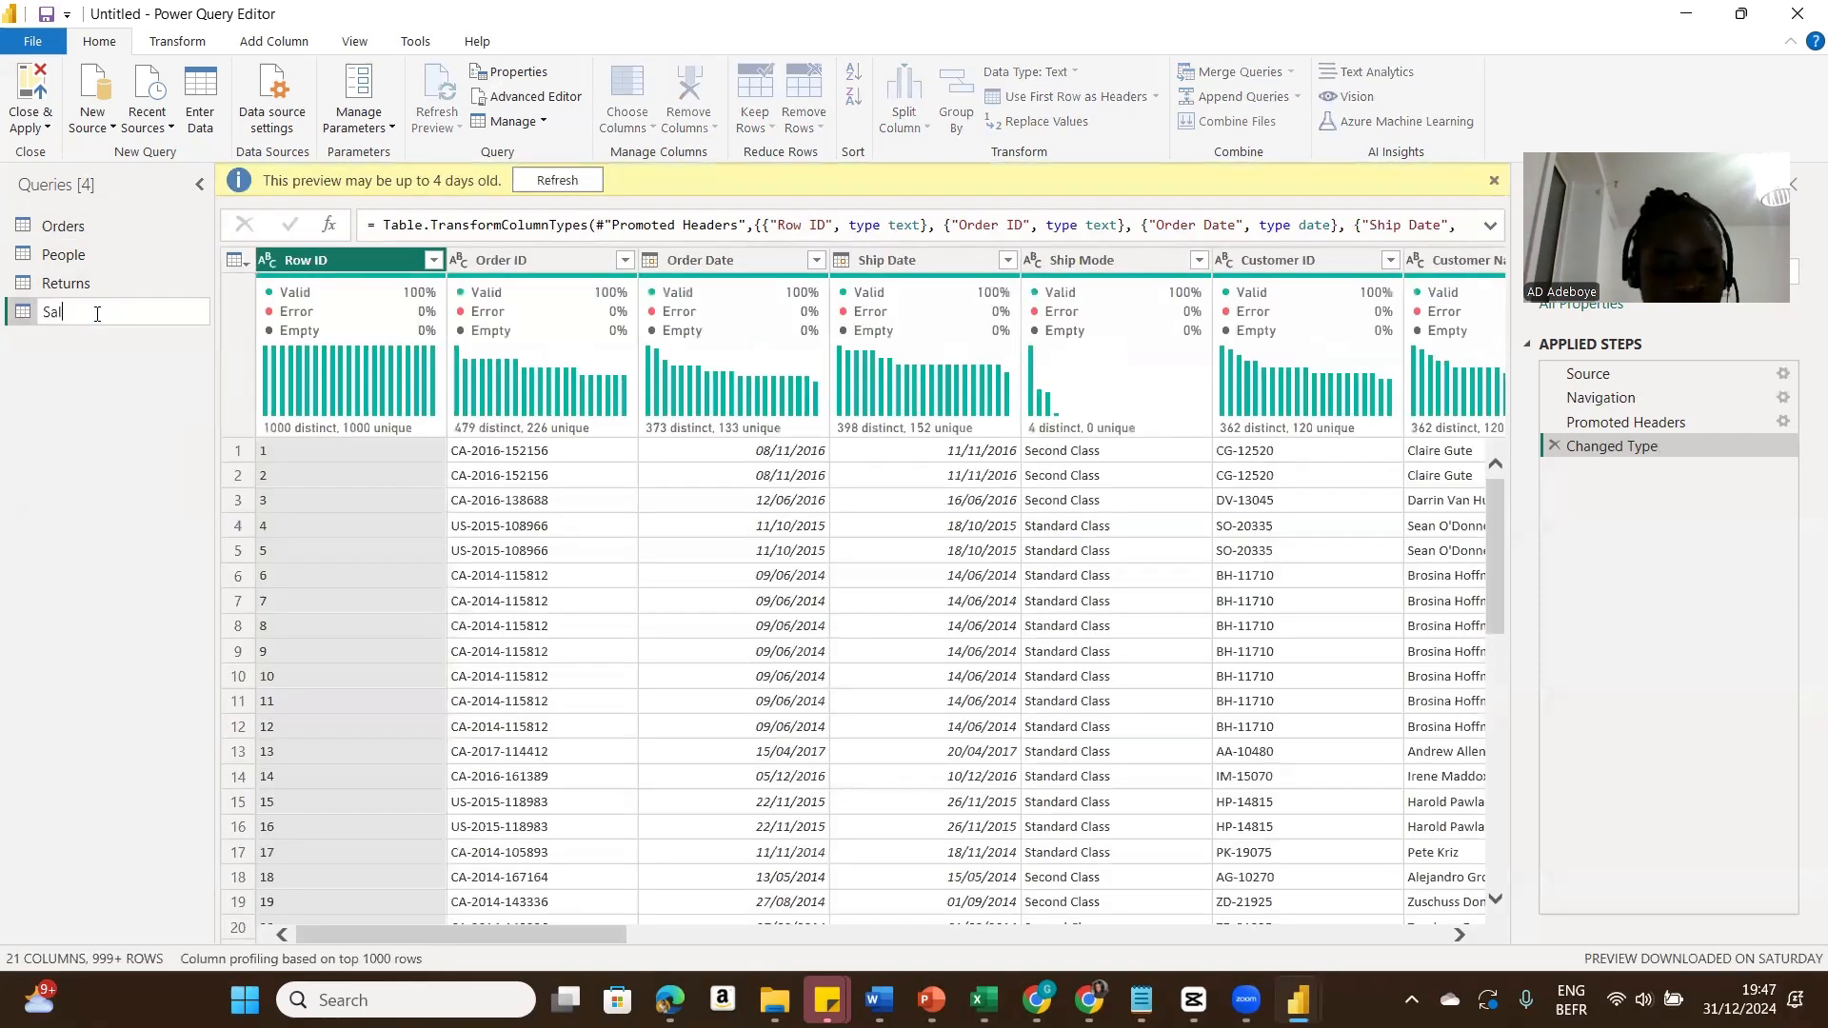
text(esTable)
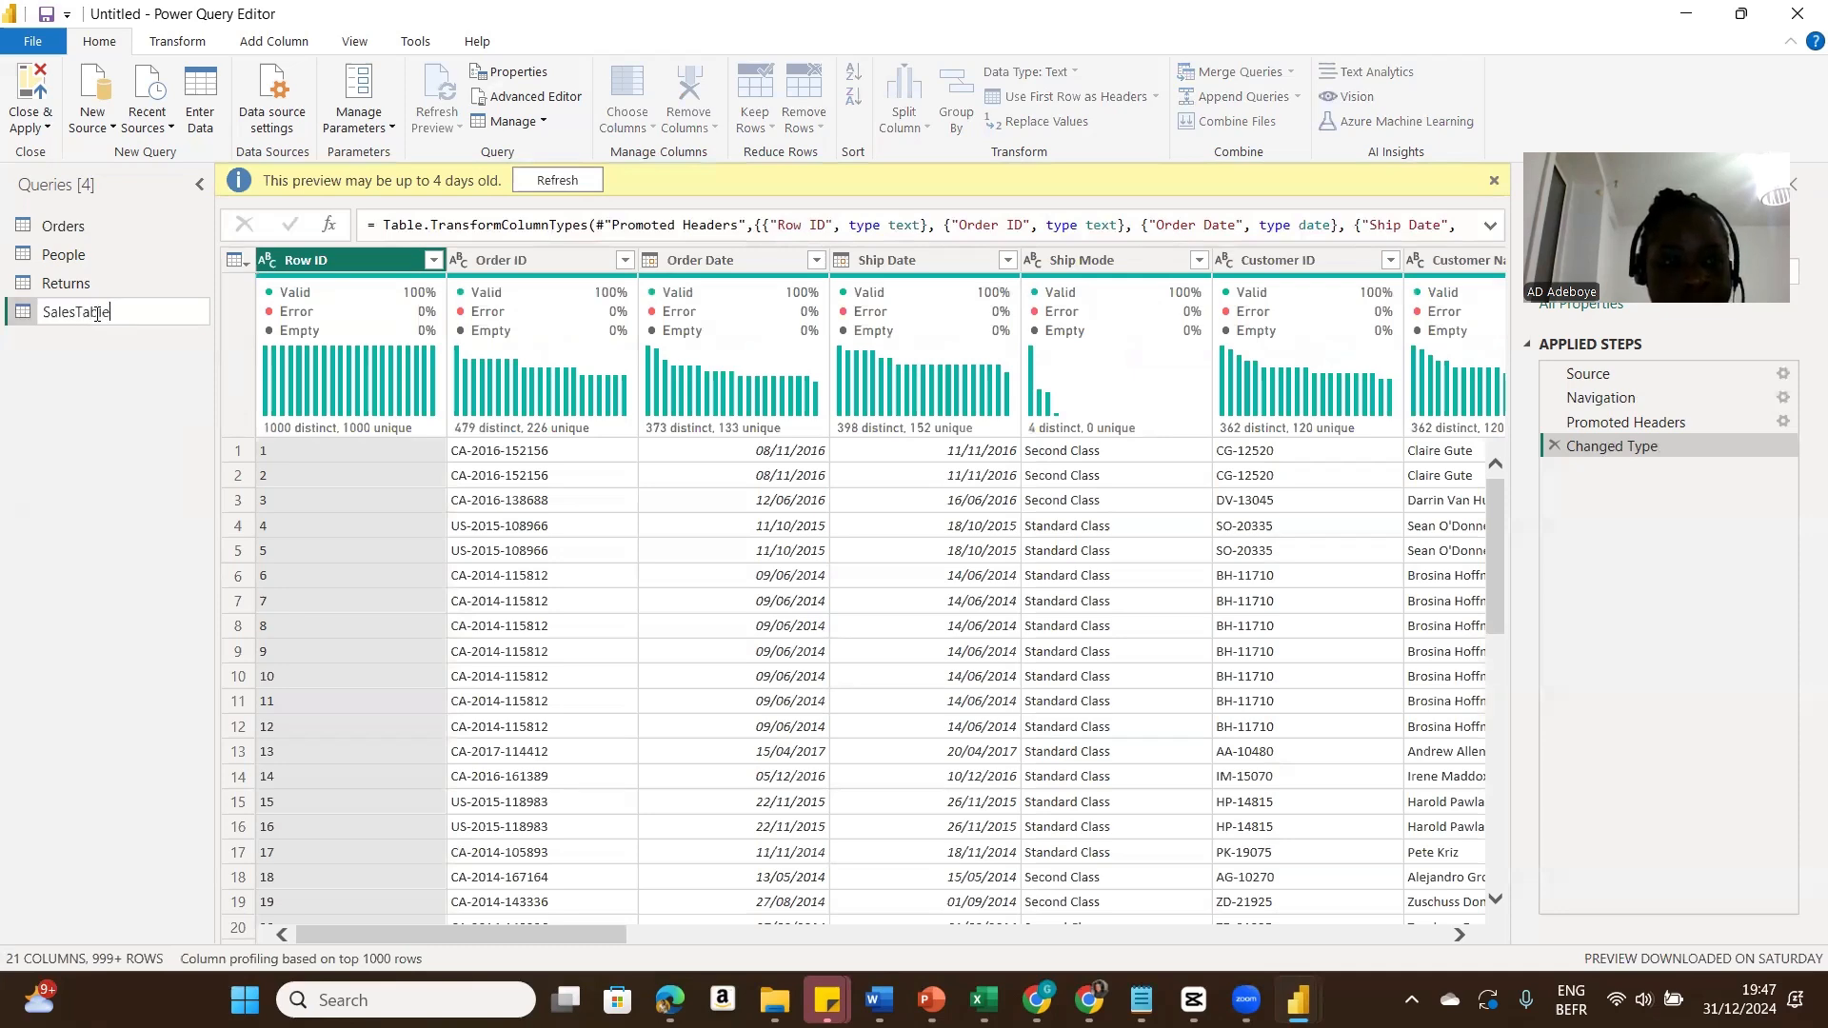
key(Return)
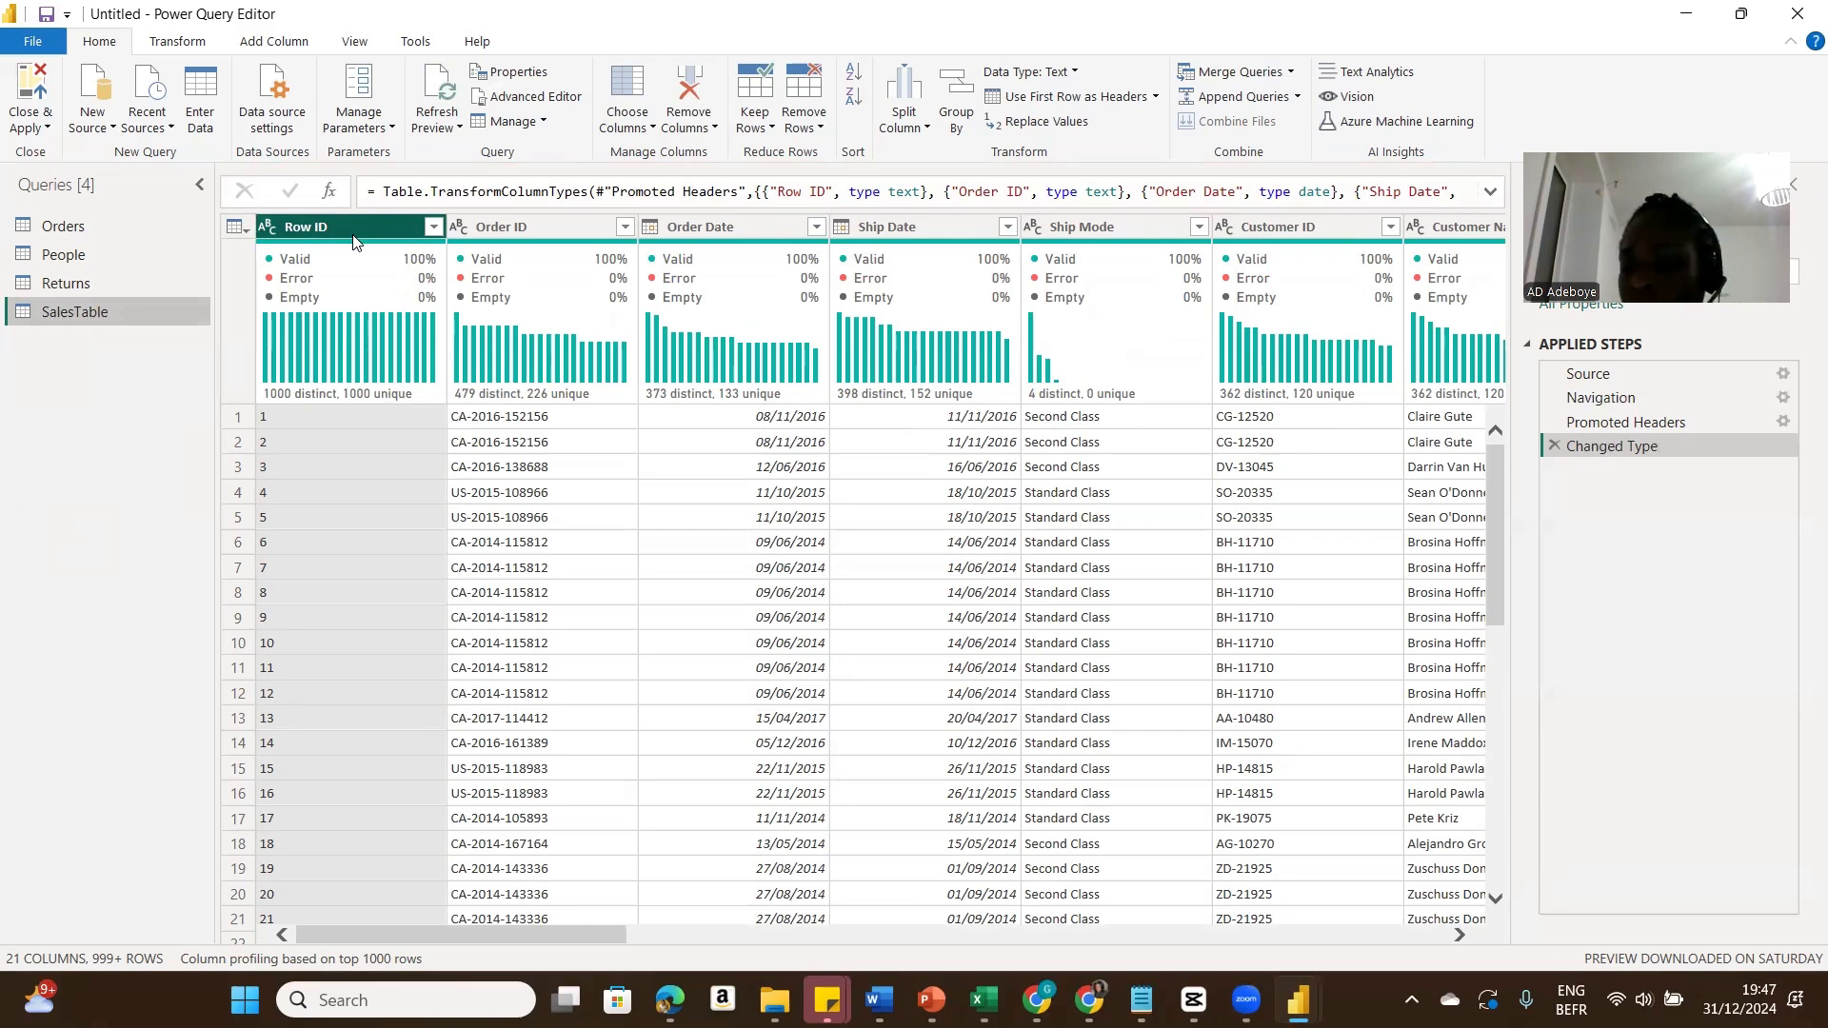
Step: In SalesTable, keep only the Row ID, Order ID, Order Date, Ship Mode, Customer ID, Region, Sales, Quantity, Discount, Profit and Product ID columns
ctrl+click(537, 223)
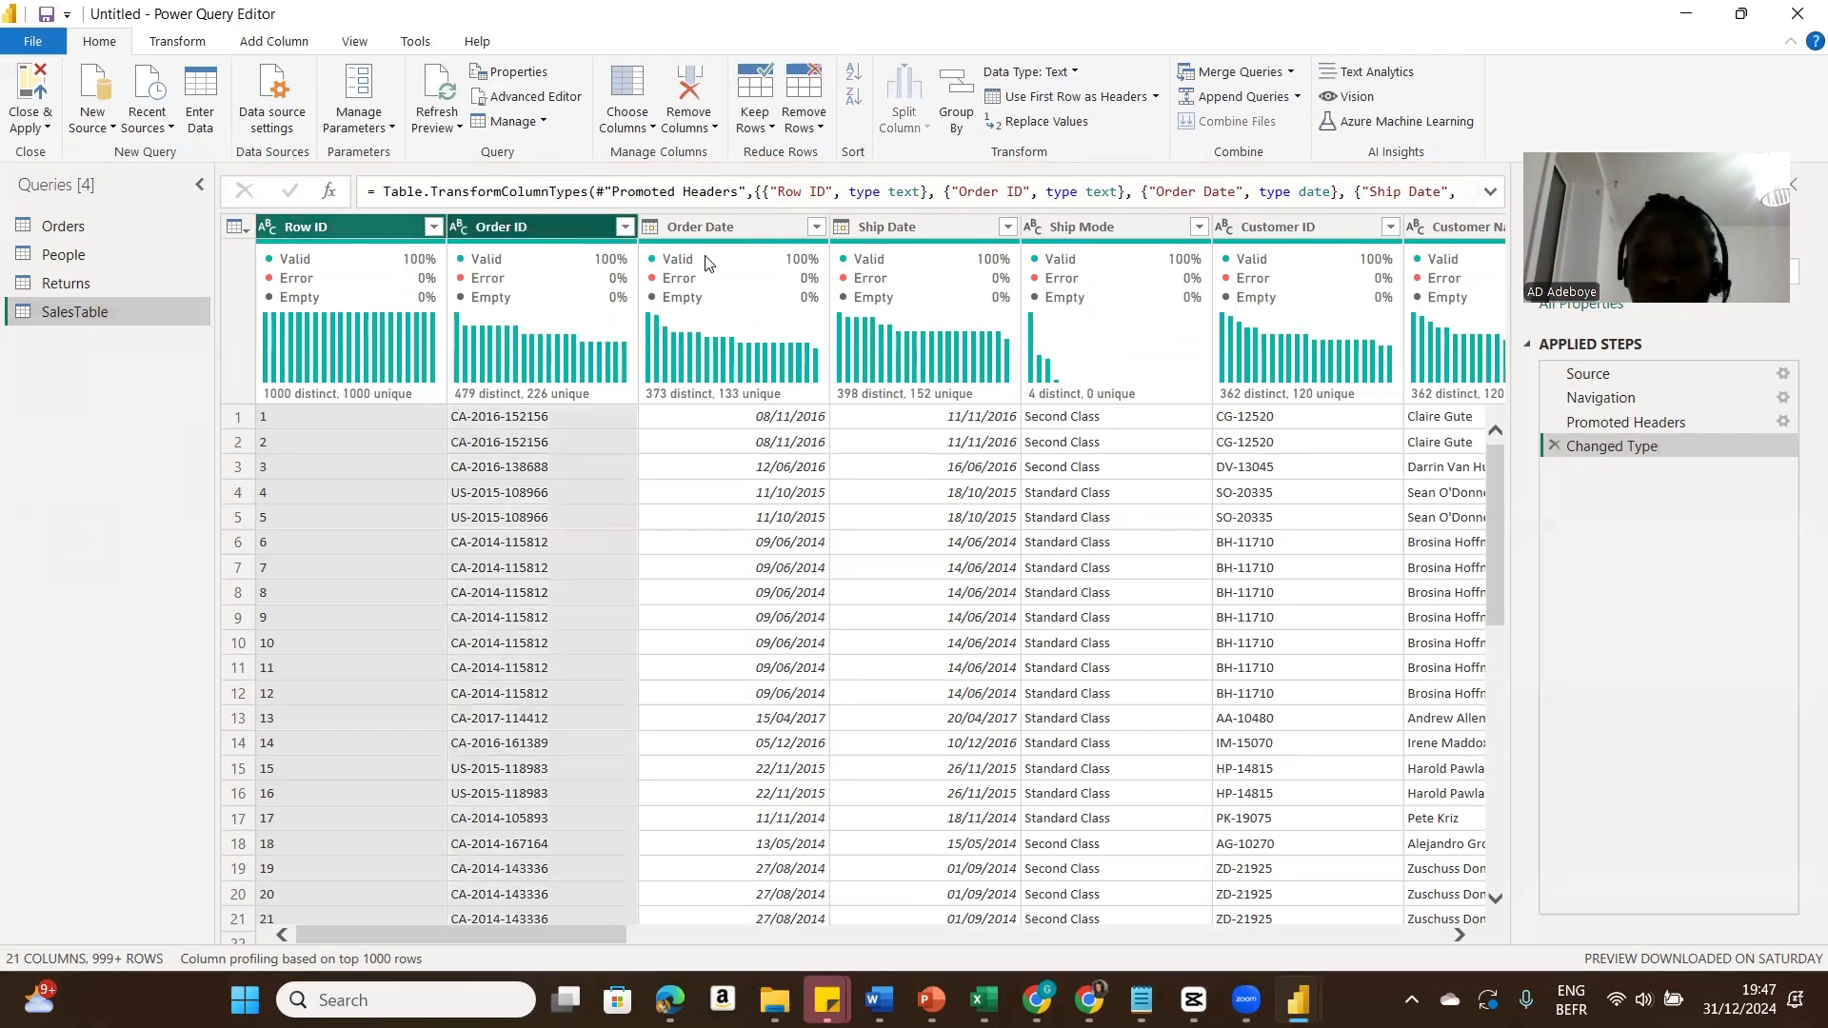
mouse_move(733, 266)
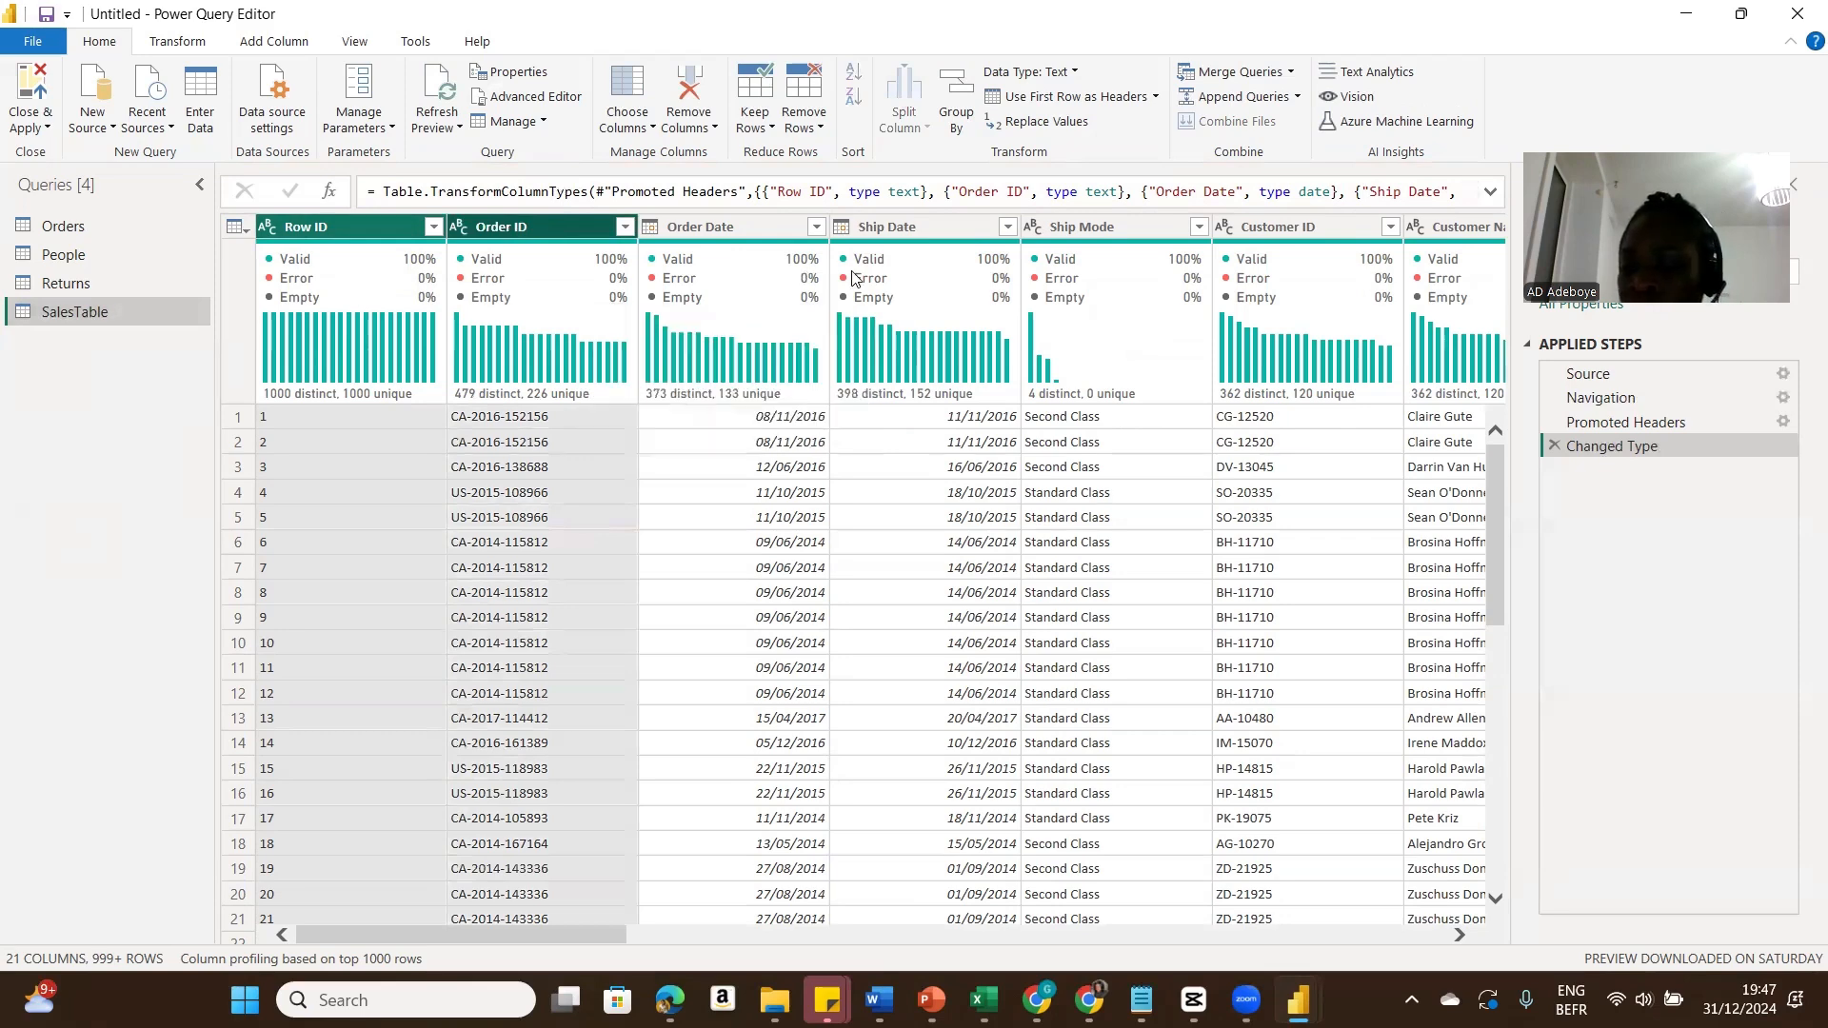
mouse_move(890, 283)
ctrl+click(760, 230)
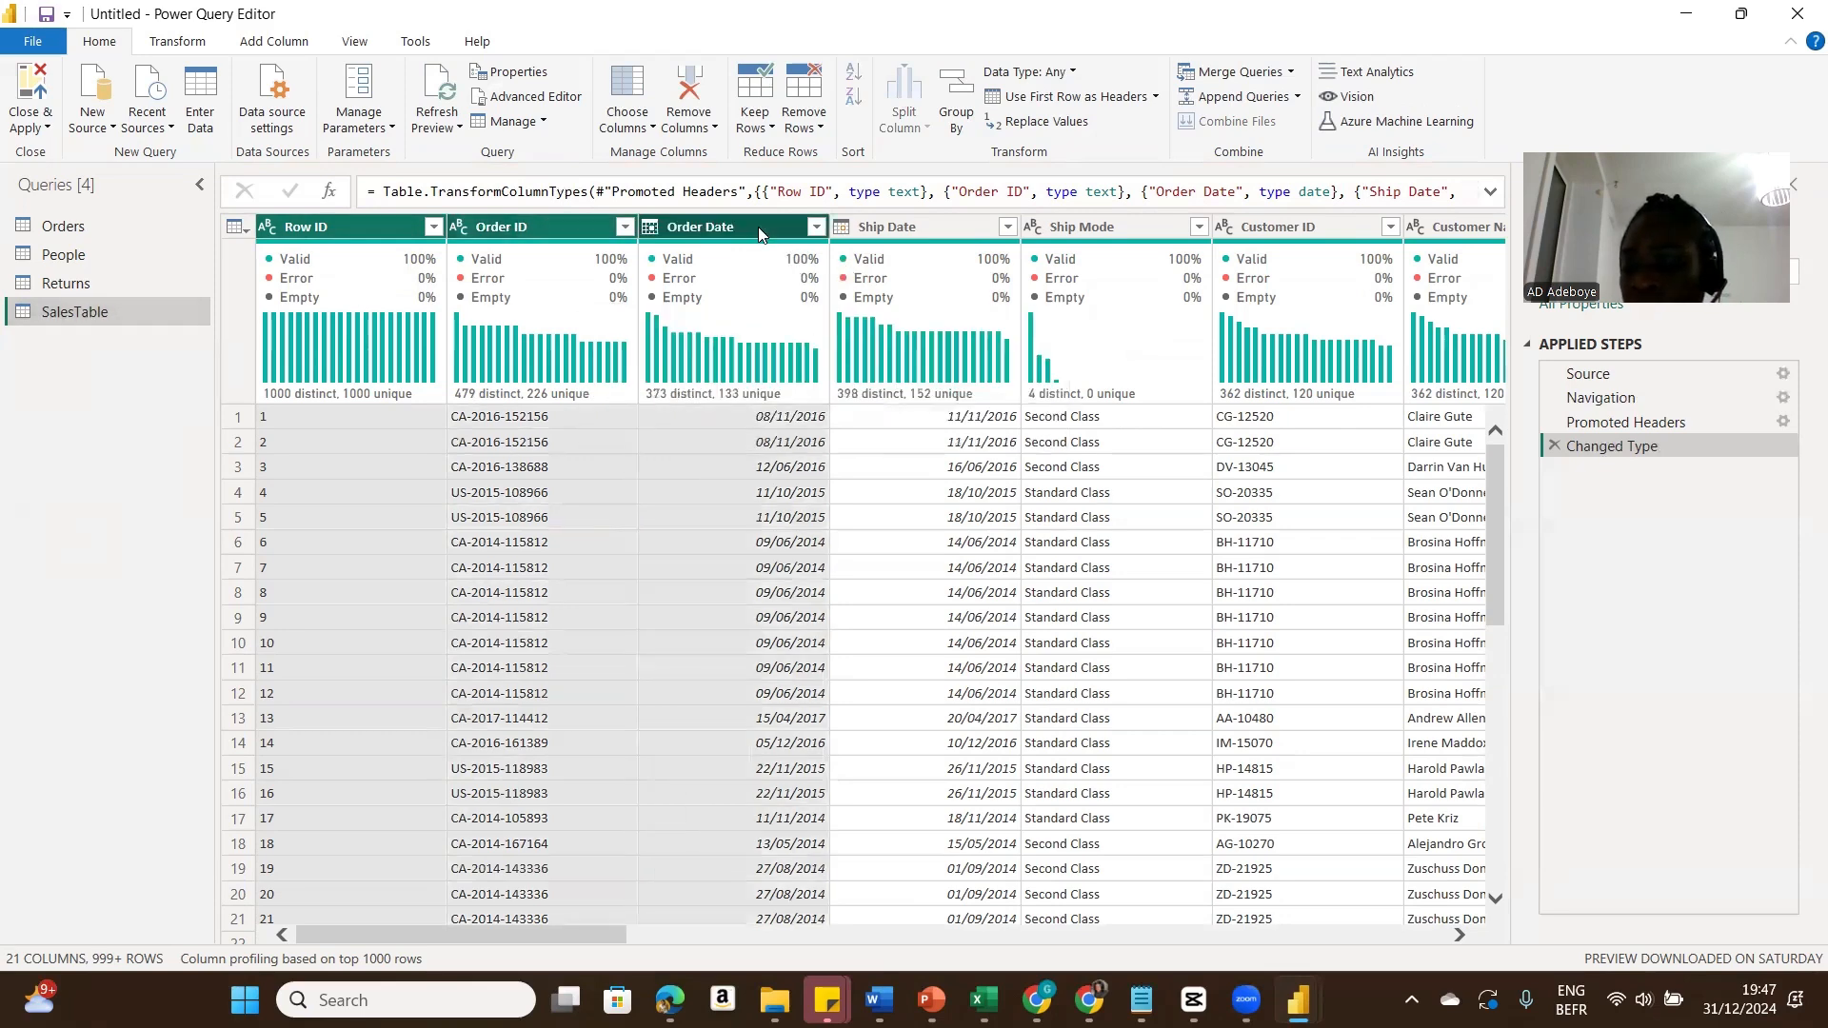
ctrl+click(1123, 225)
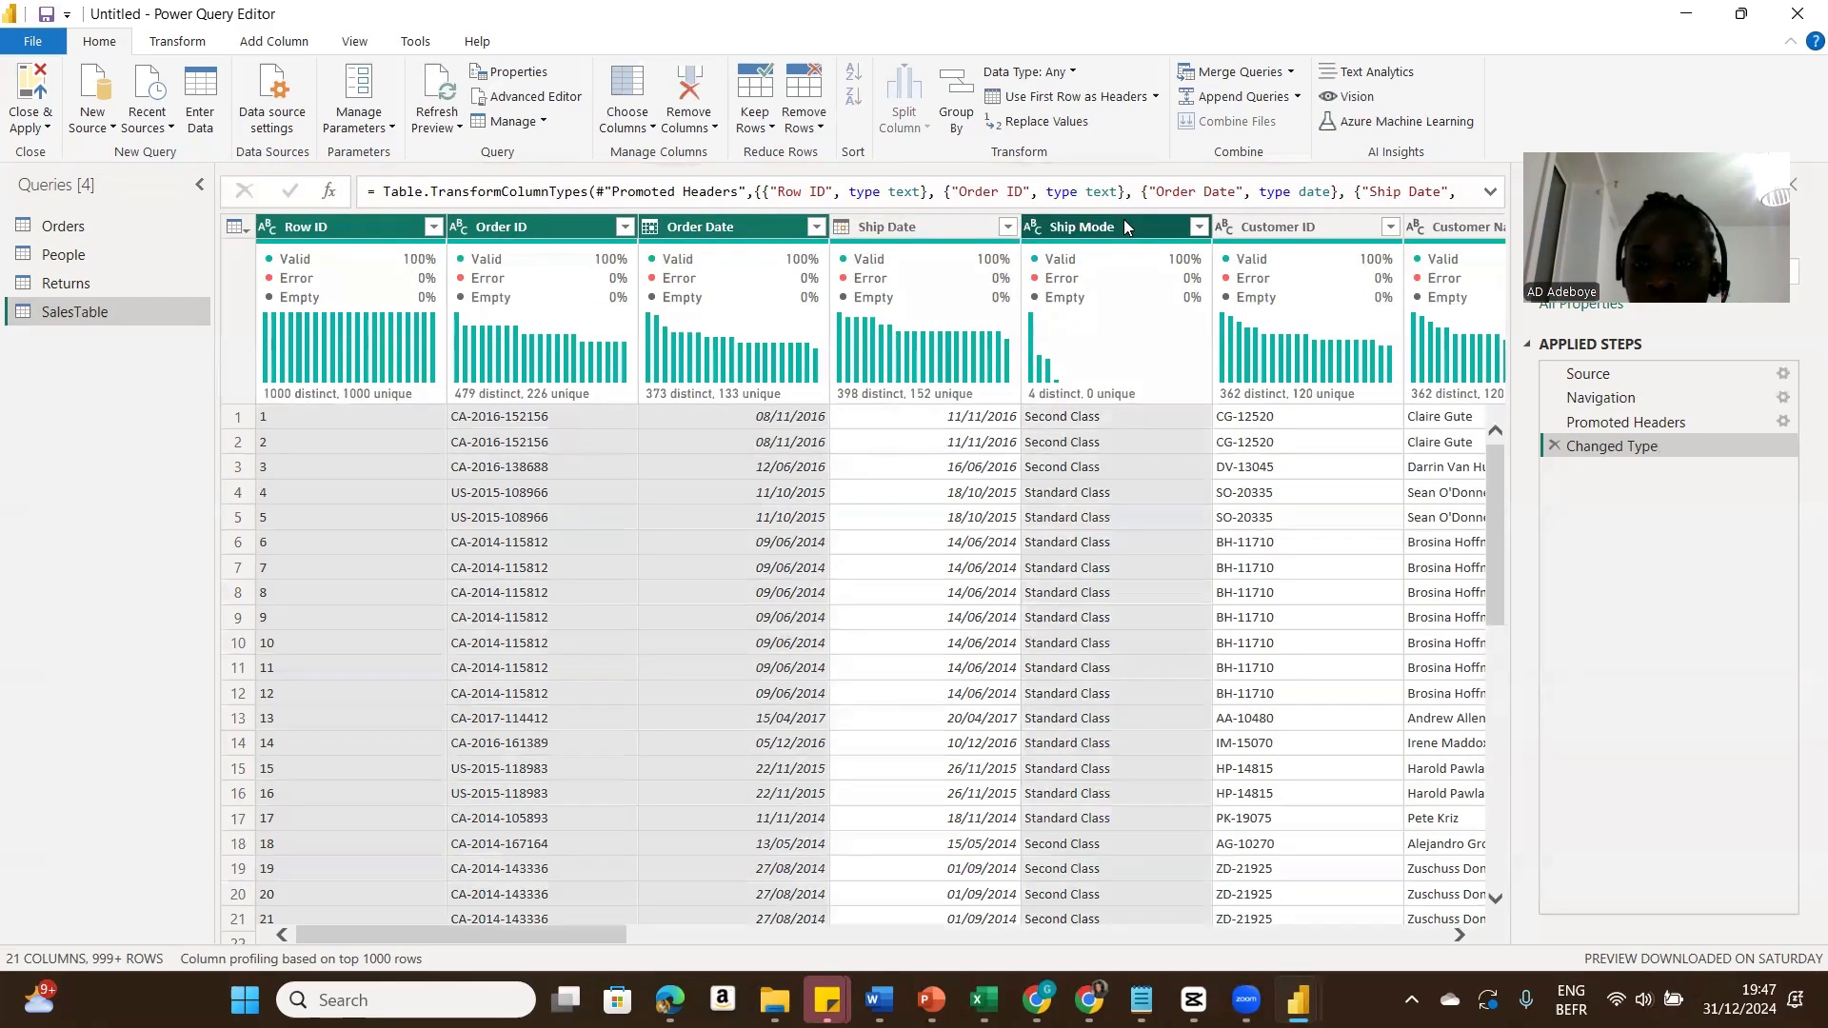
click(1457, 937)
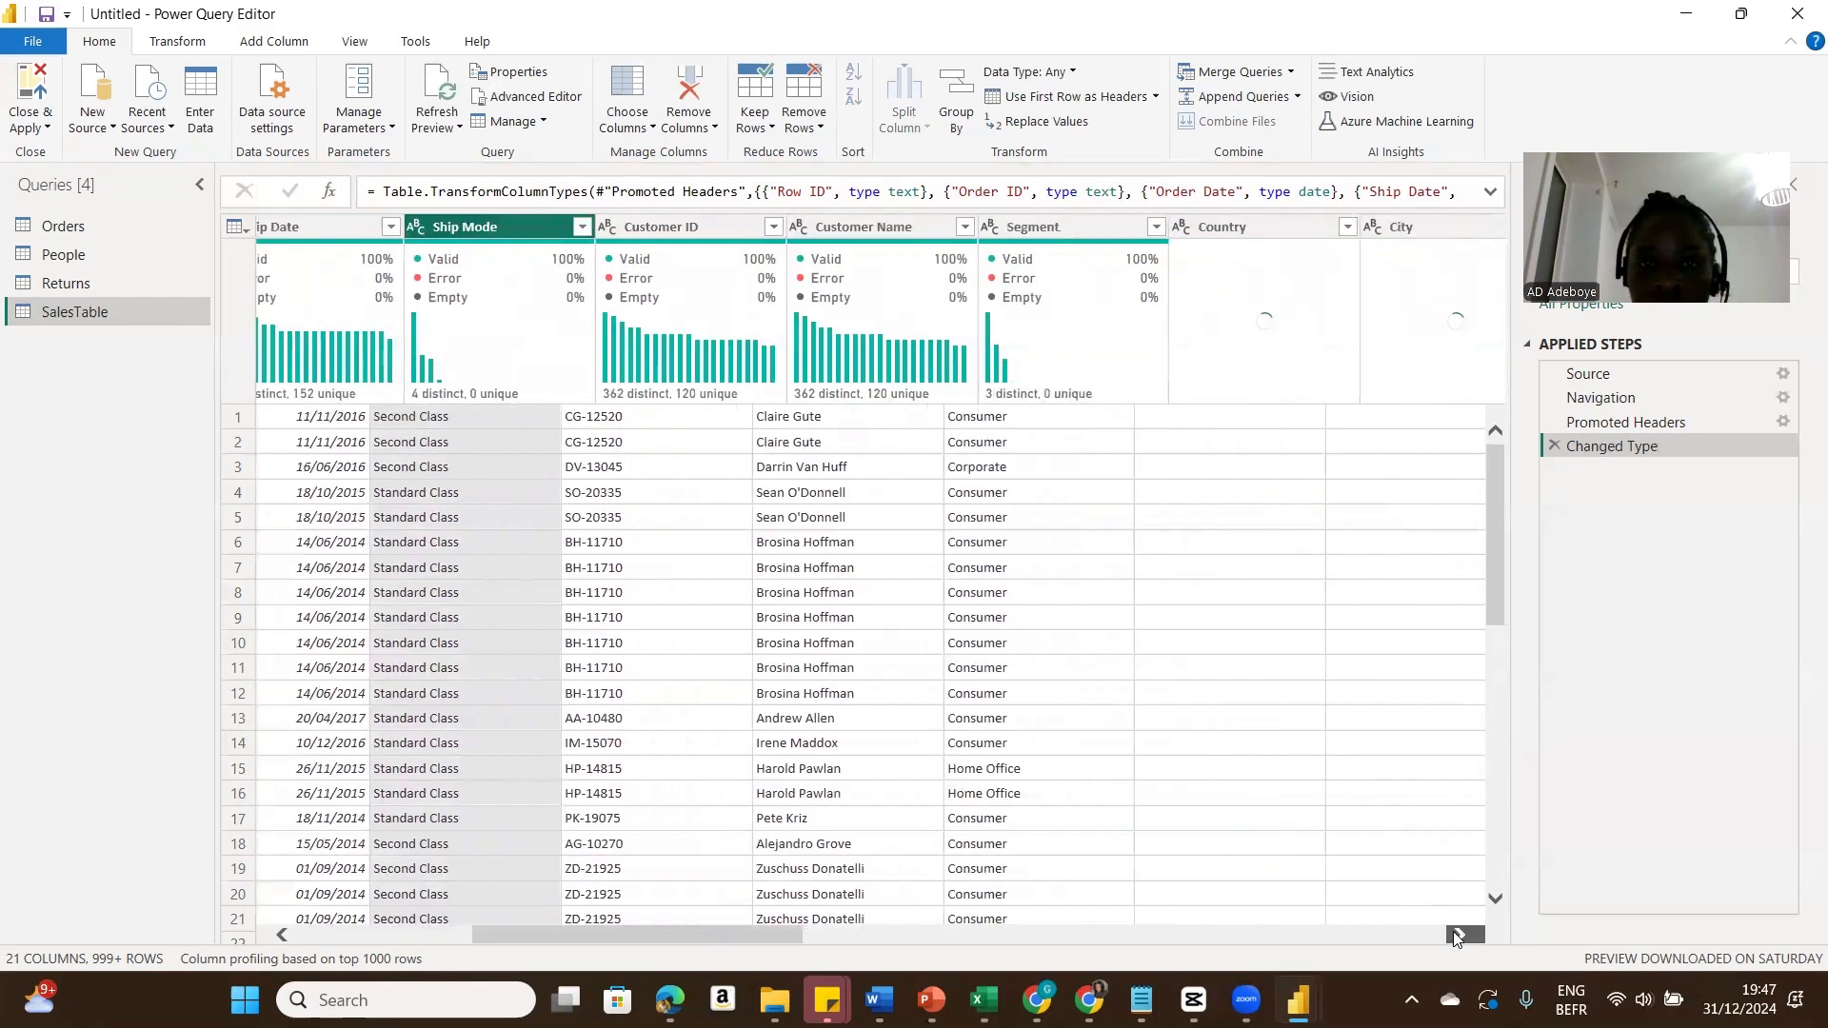
ctrl+click(391, 228)
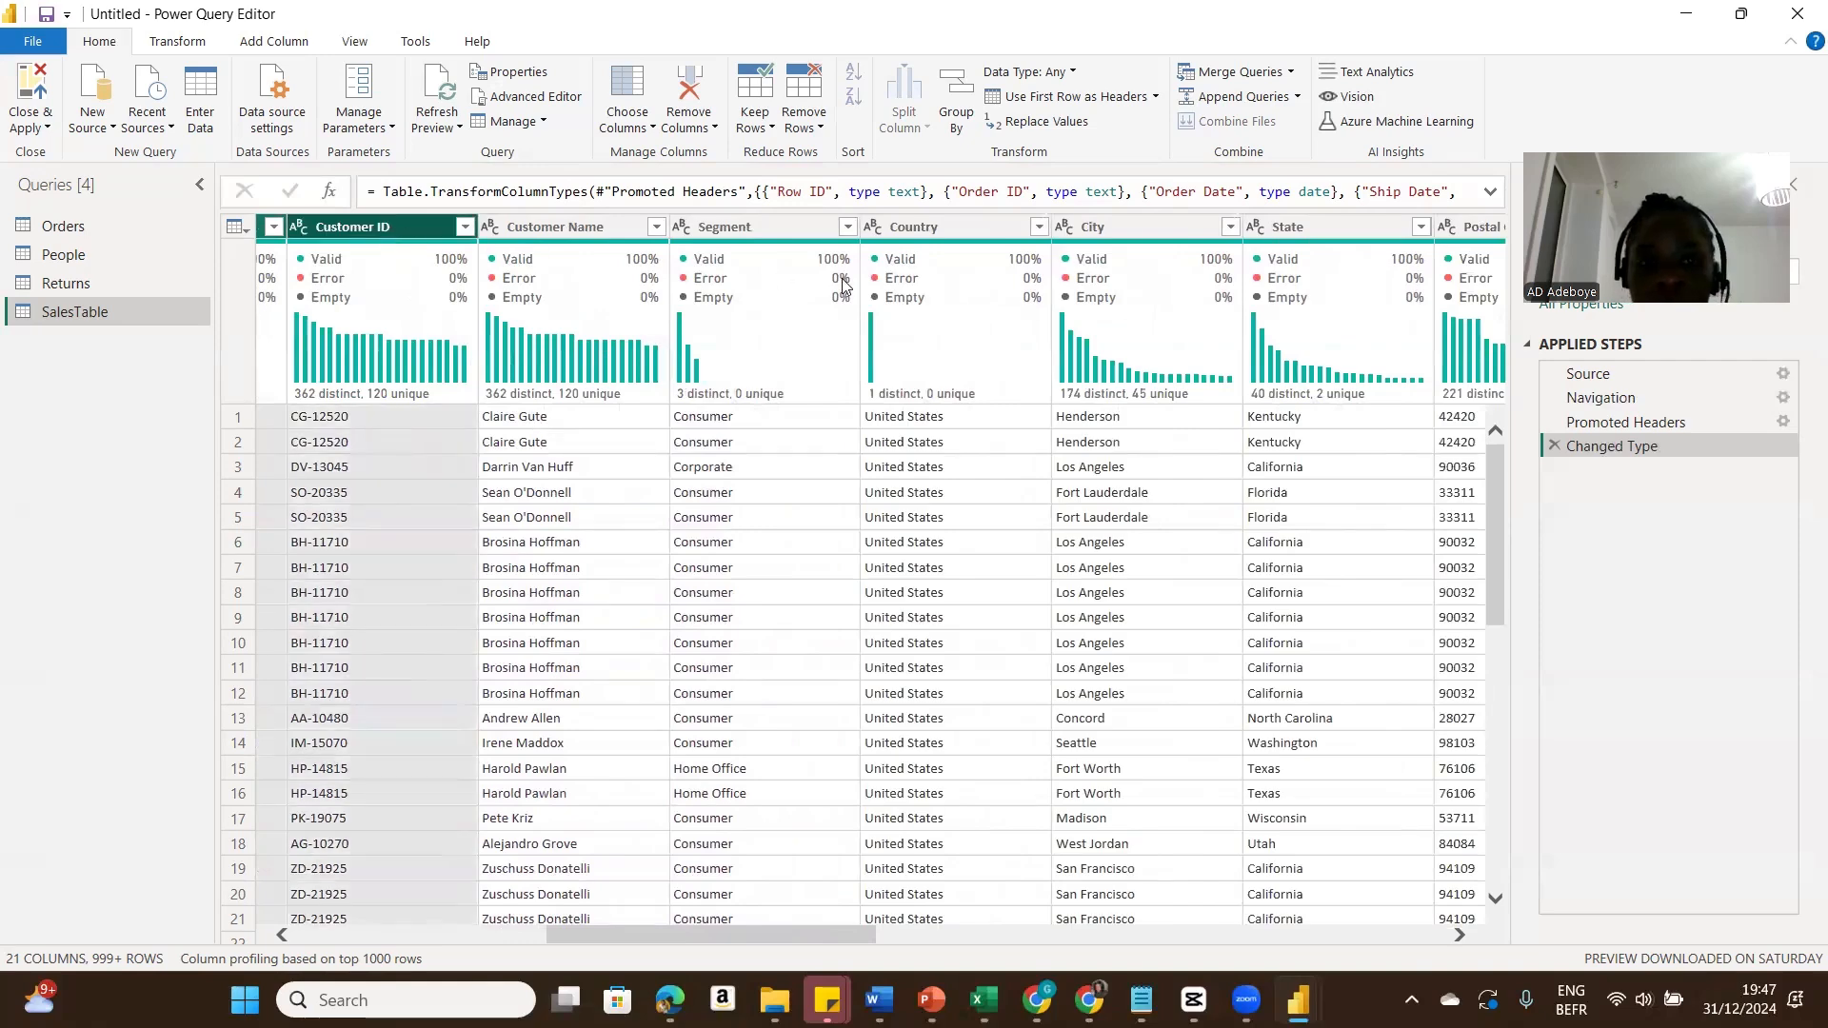
click(1460, 937)
click(1460, 937)
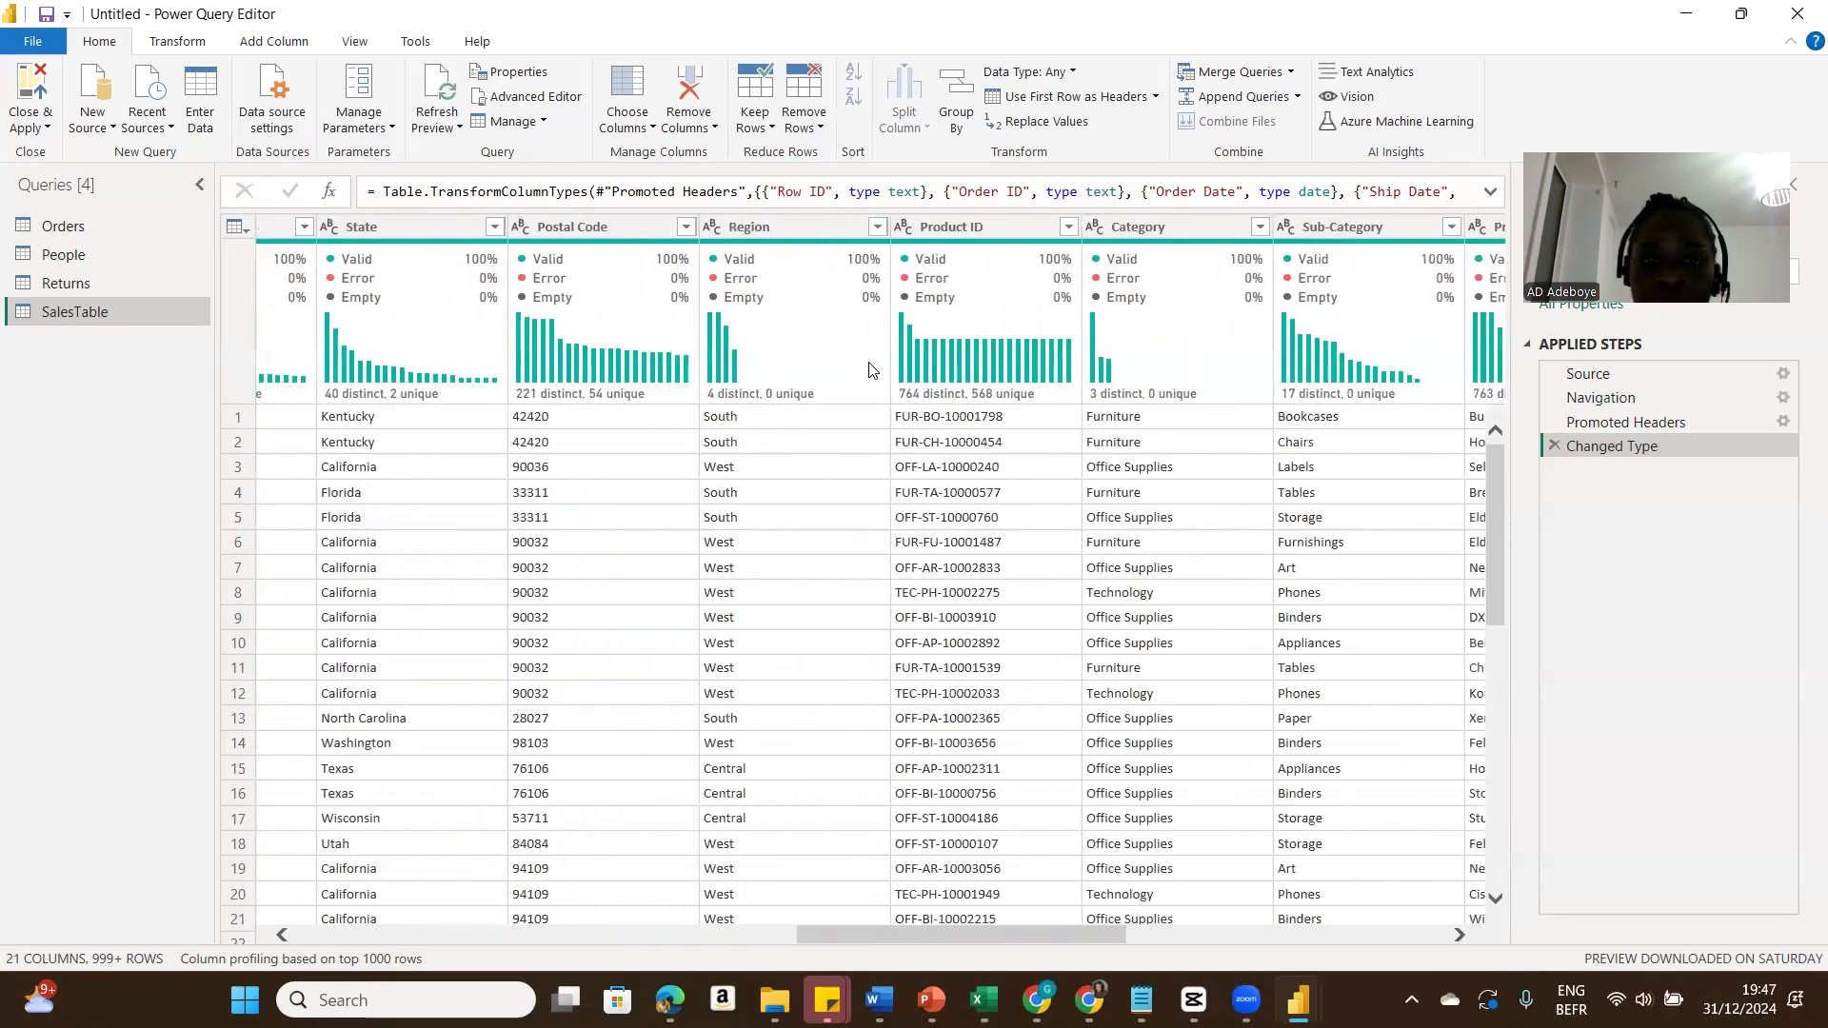
click(792, 228)
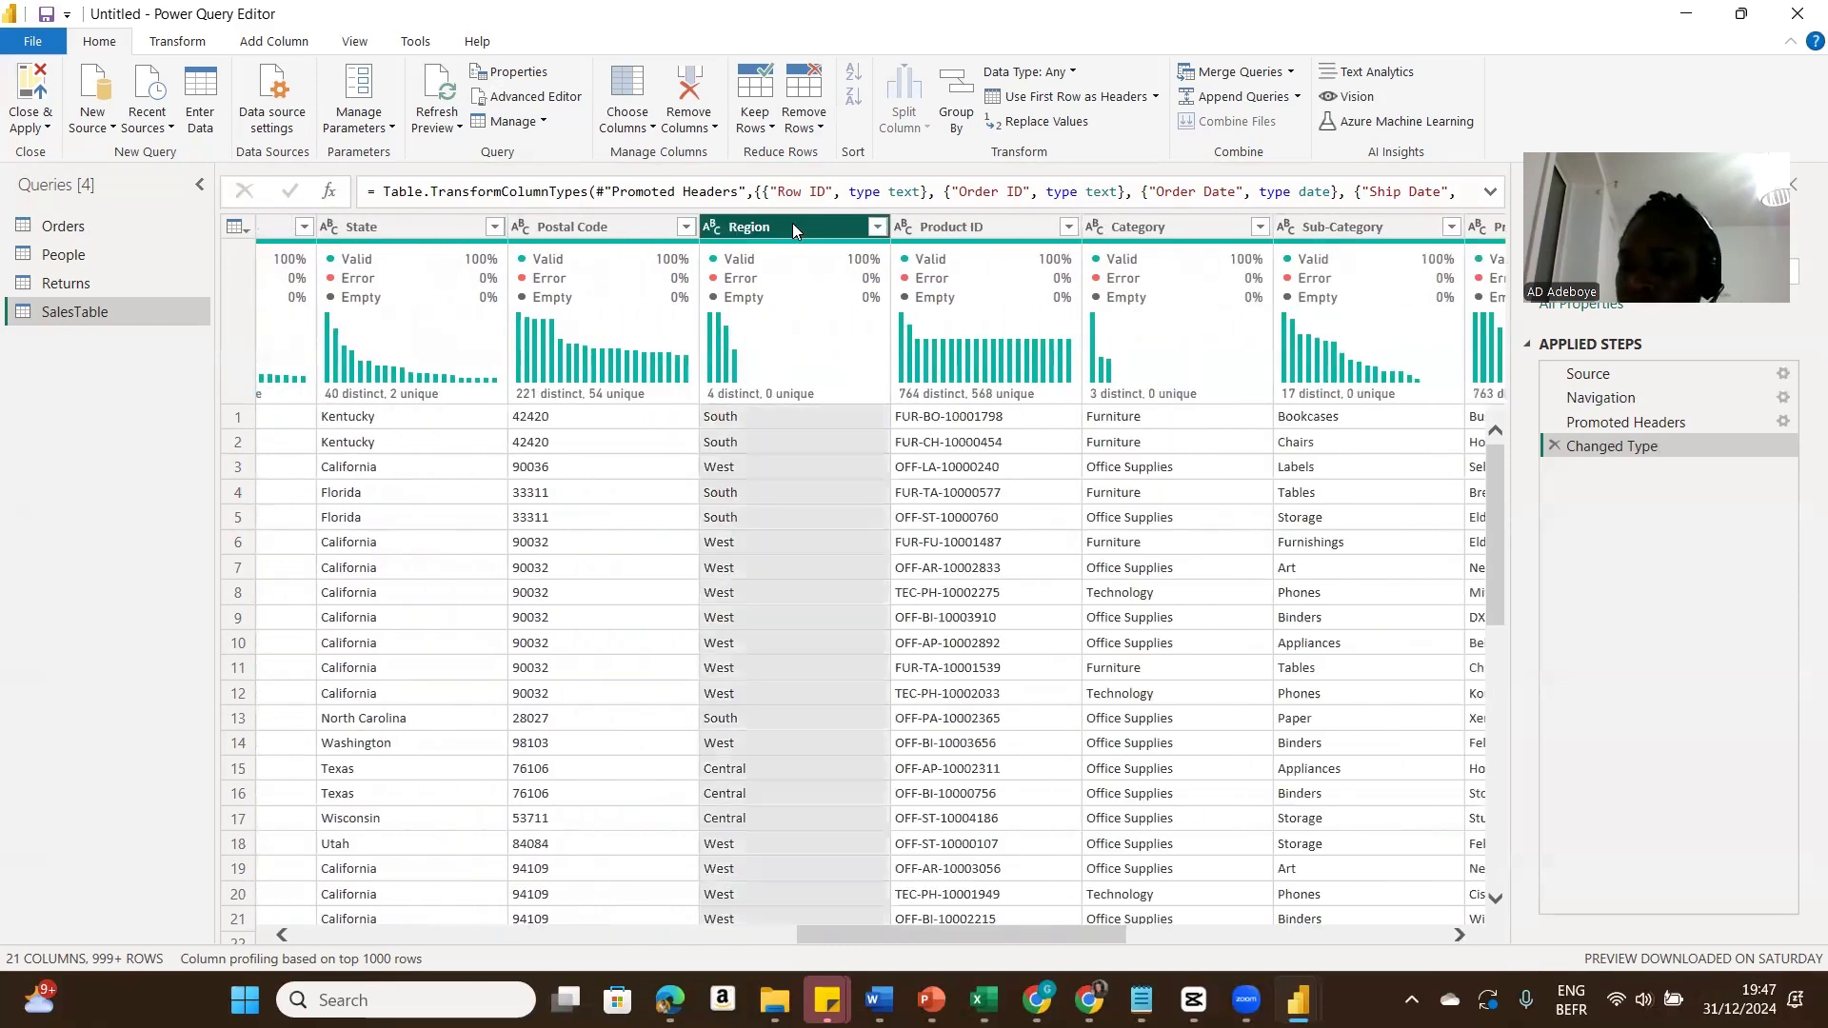
click(1459, 935)
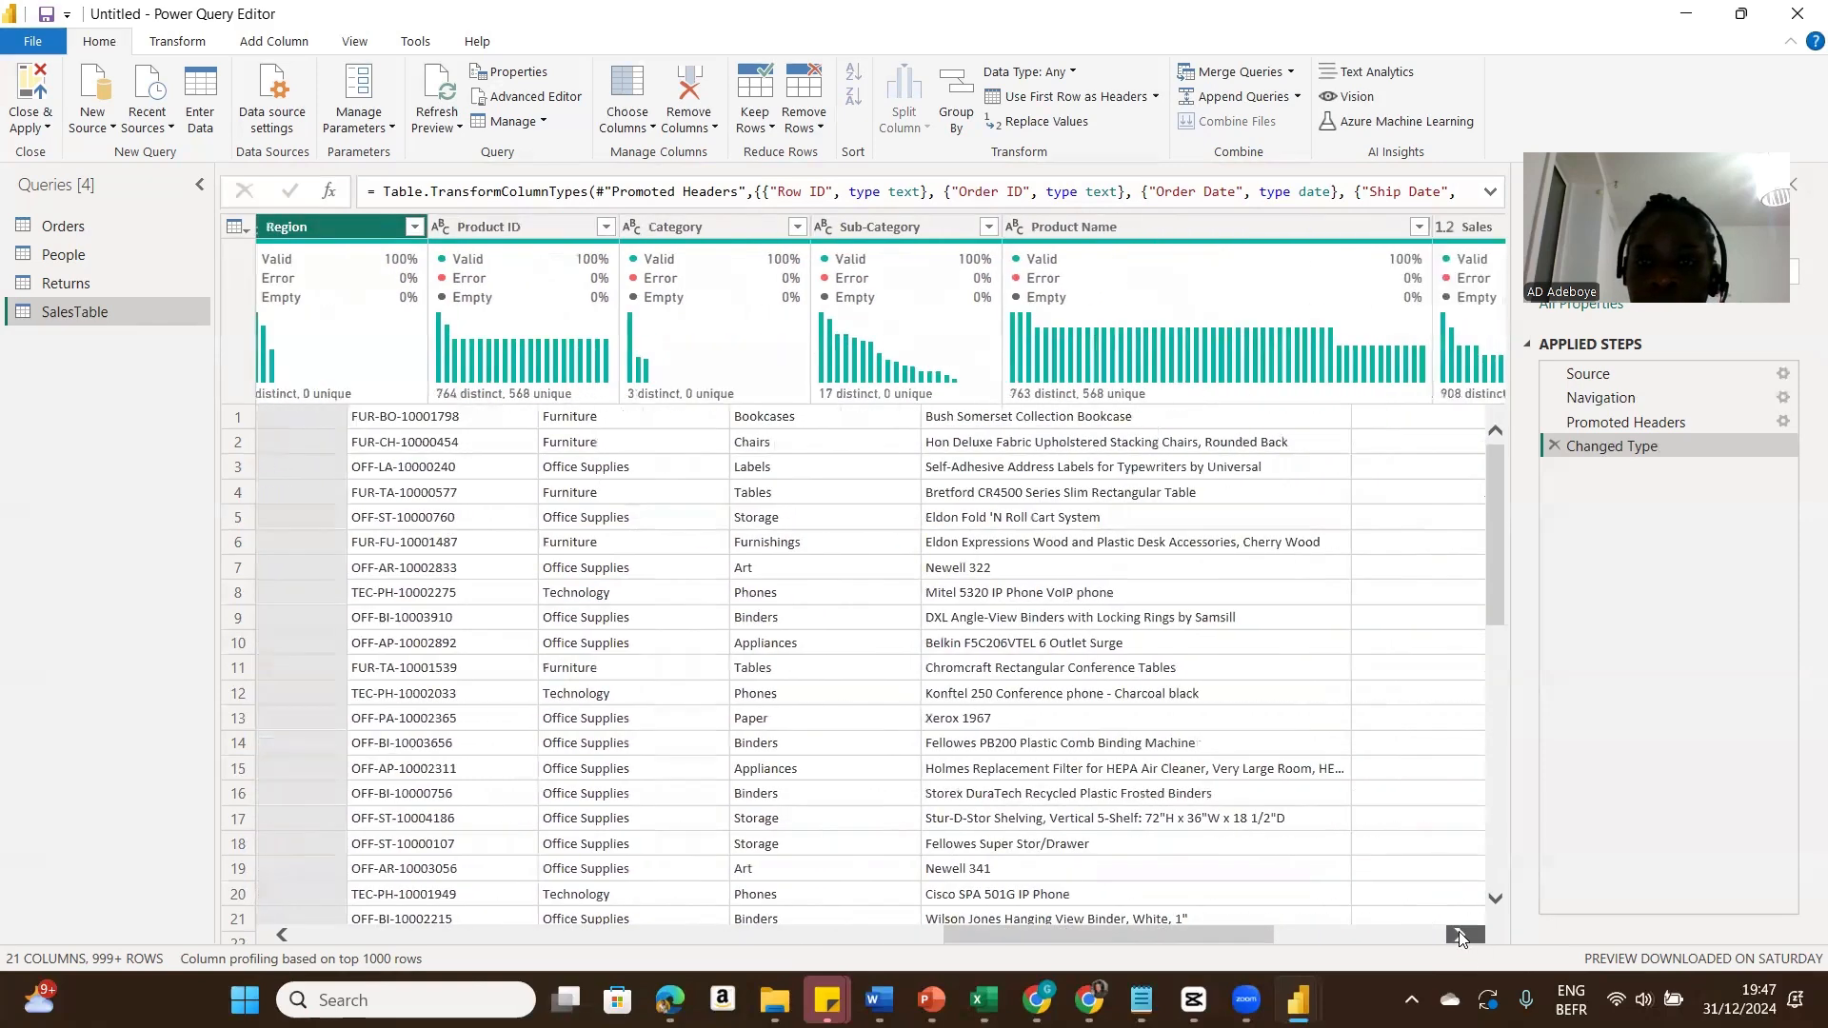
click(1459, 936)
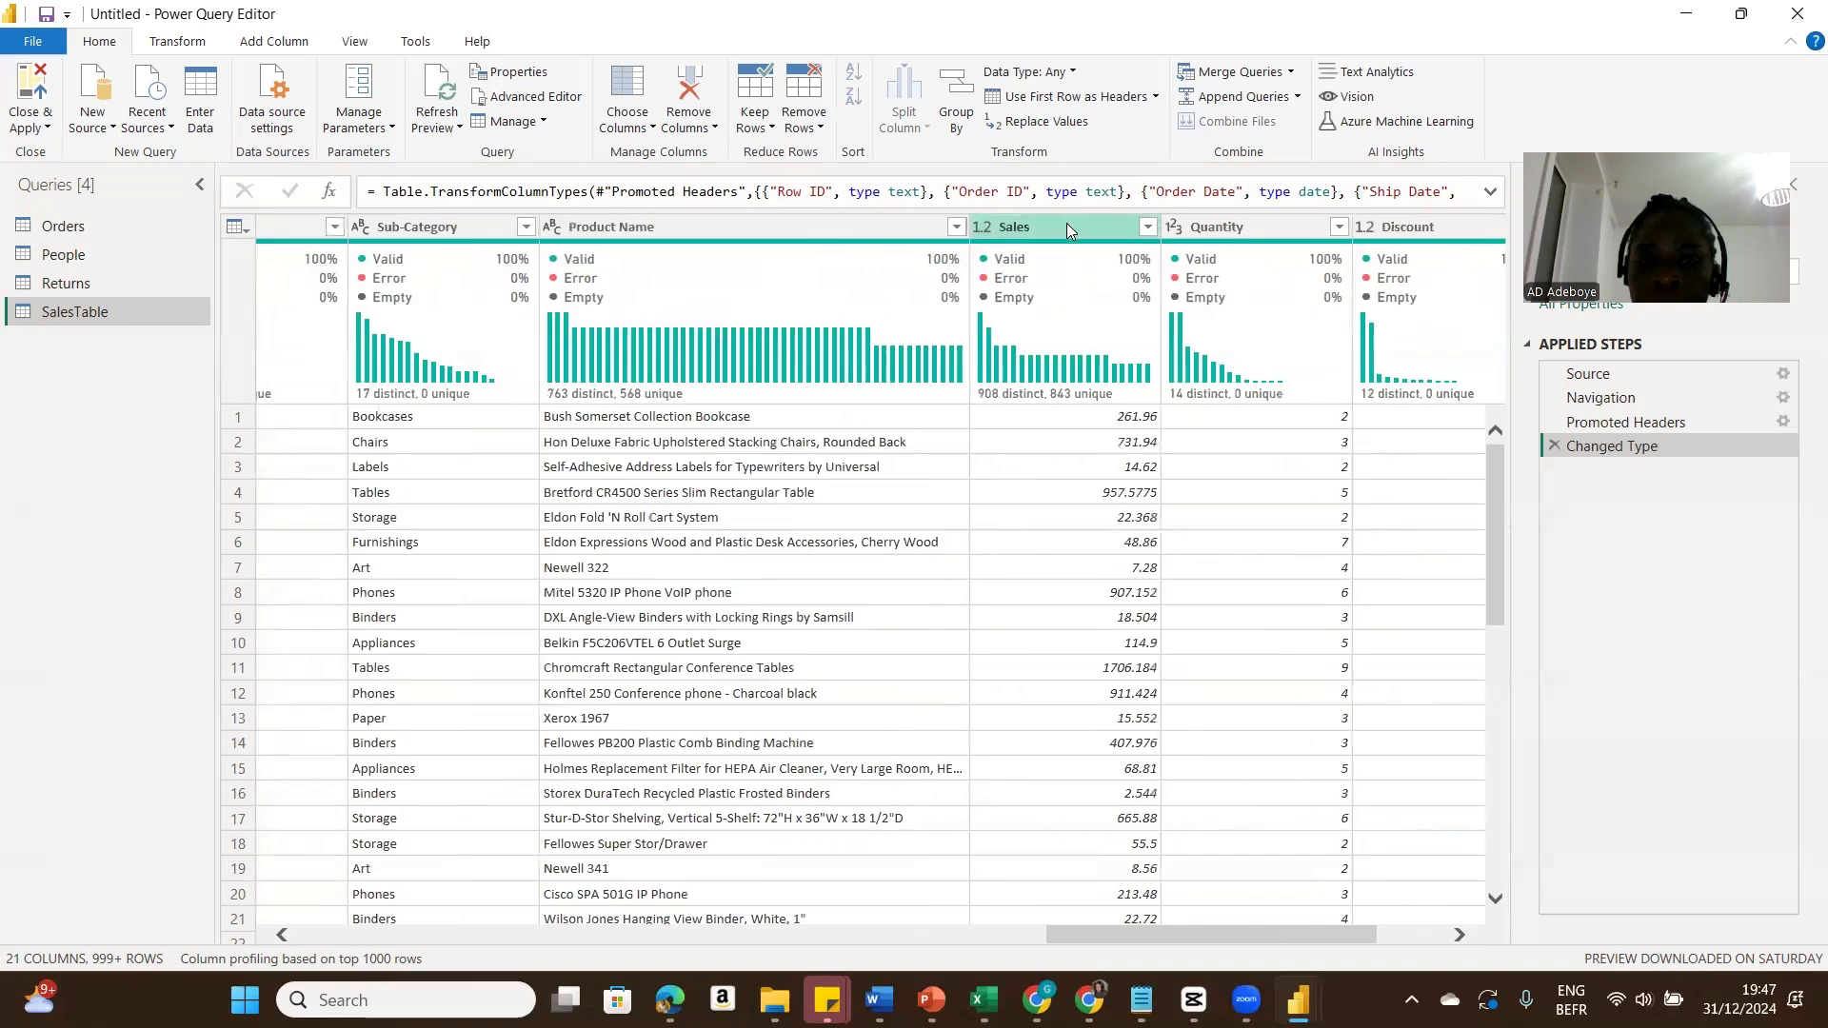
click(1066, 223)
ctrl+click(1226, 225)
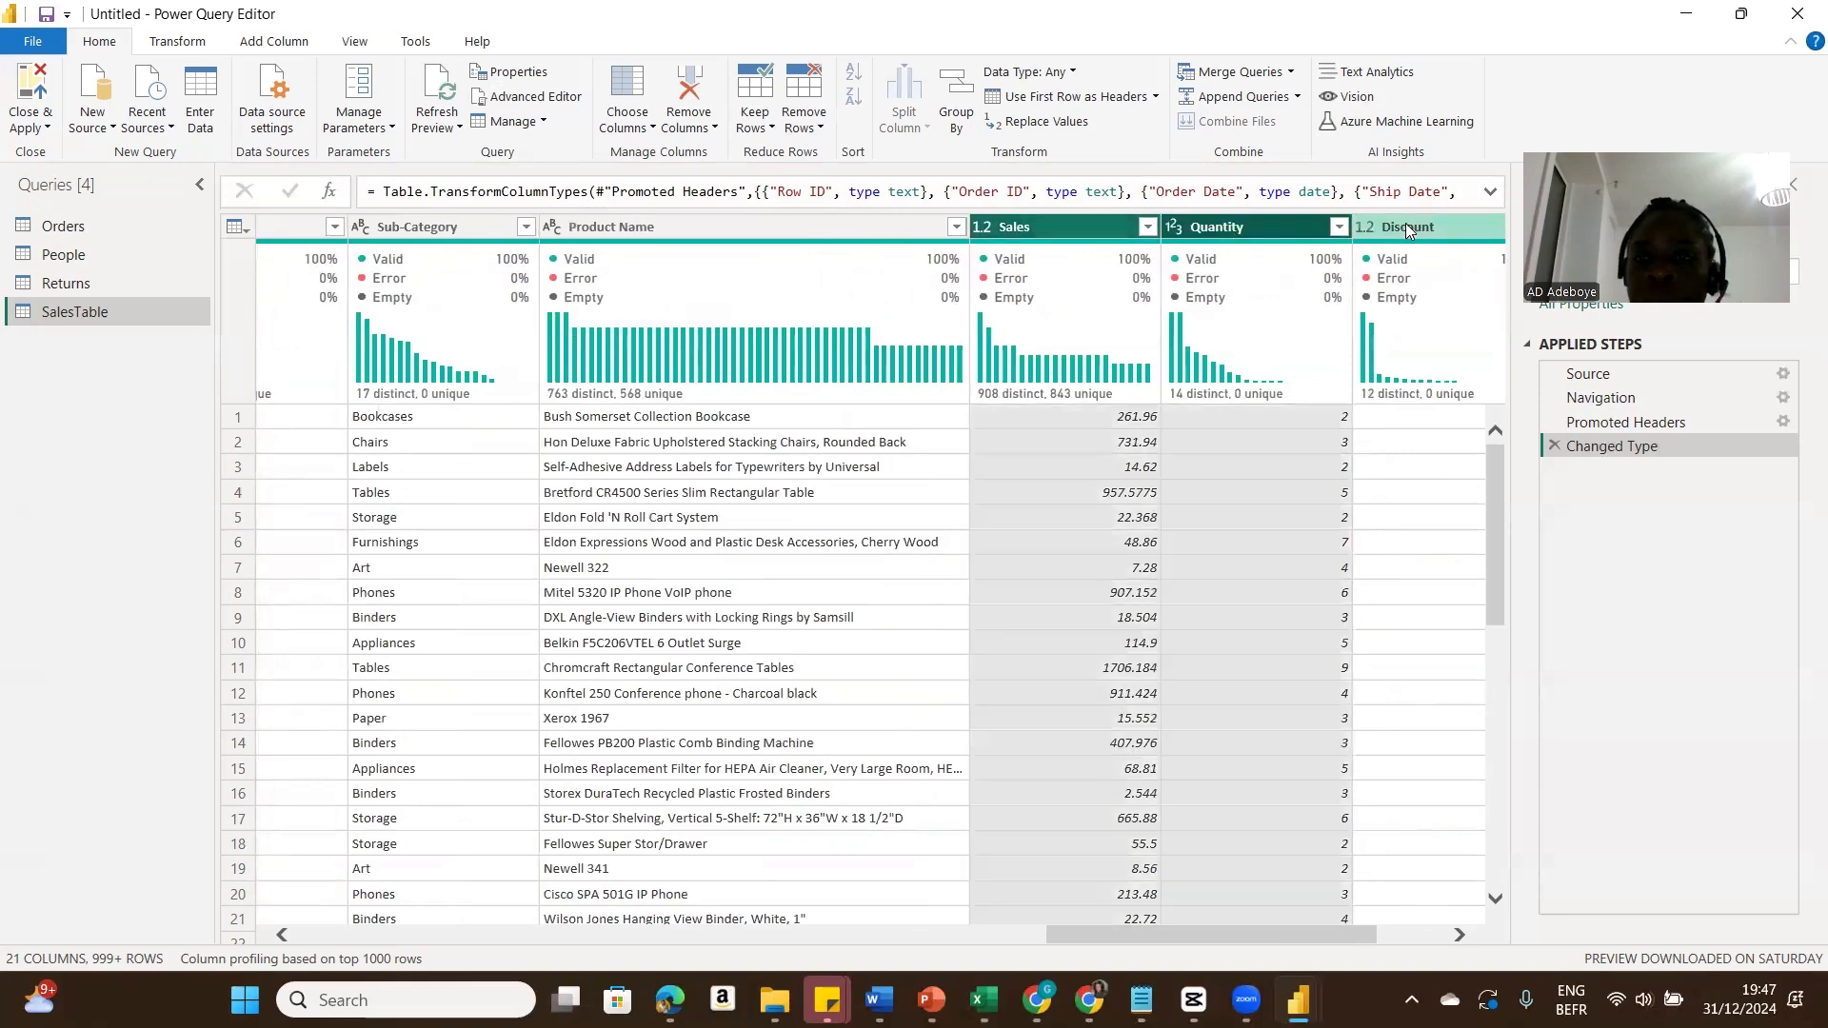
ctrl+click(1407, 225)
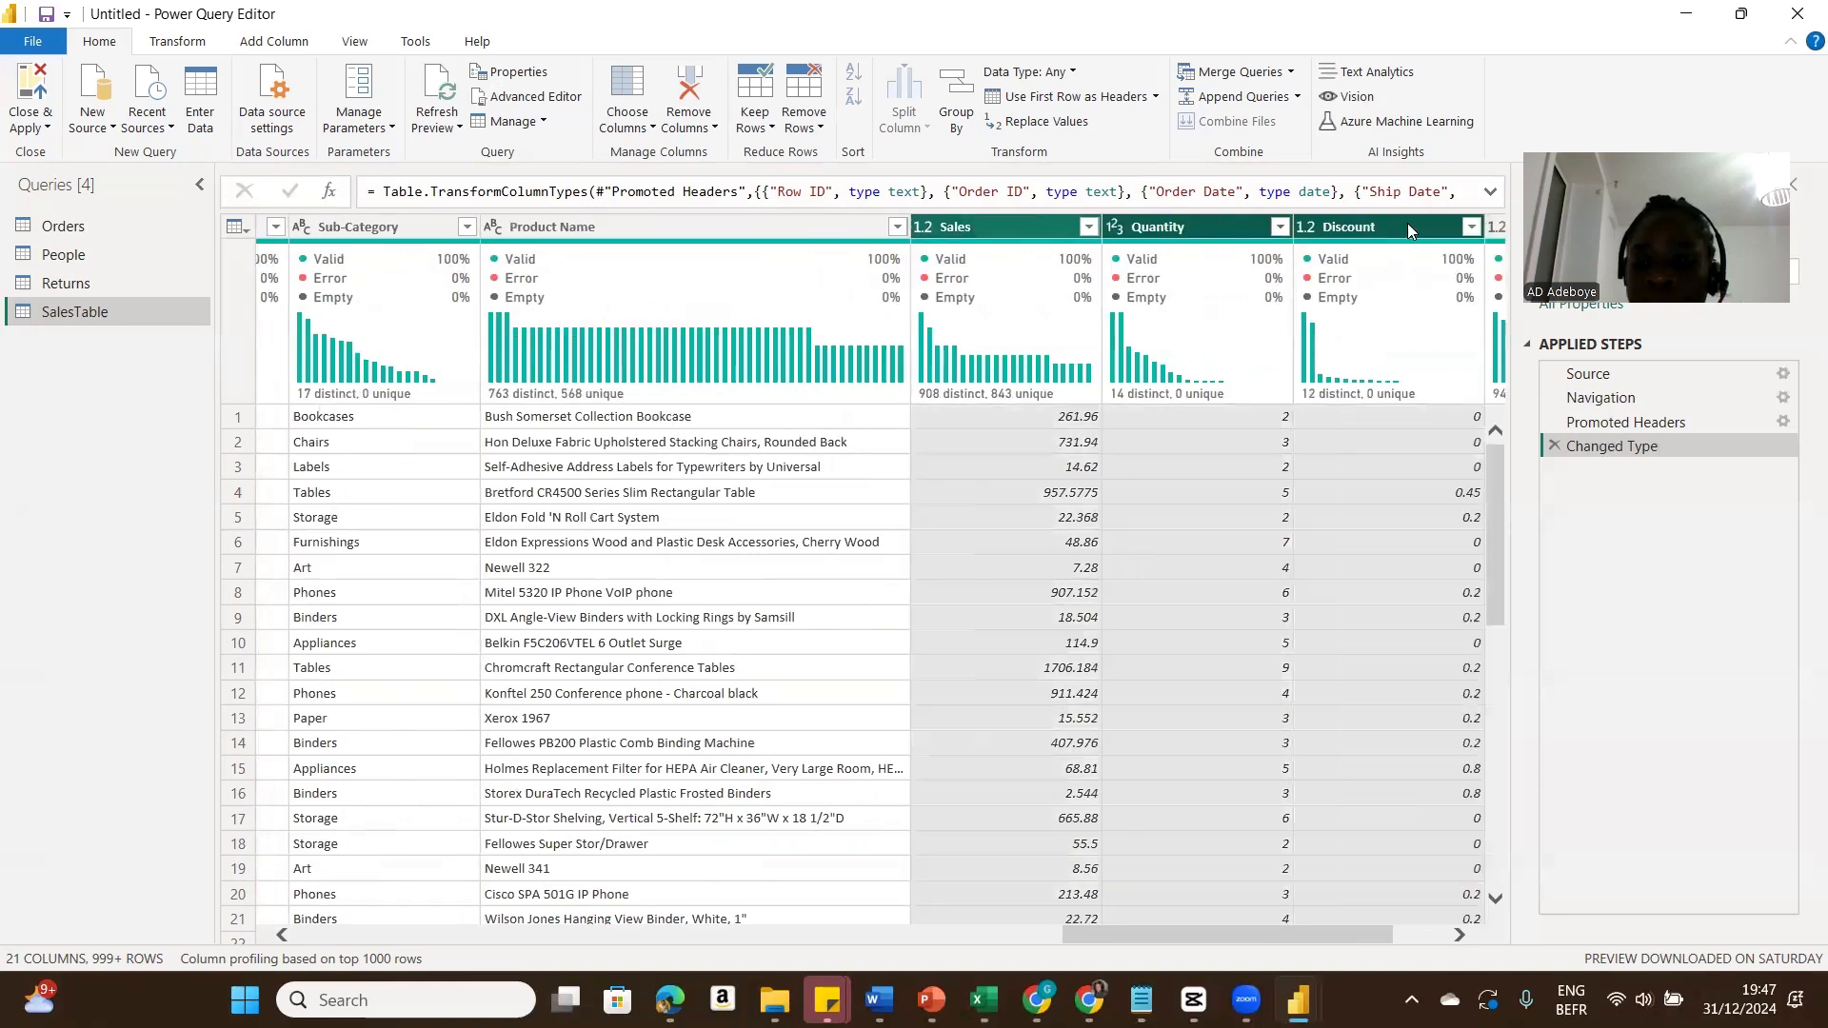
click(1460, 937)
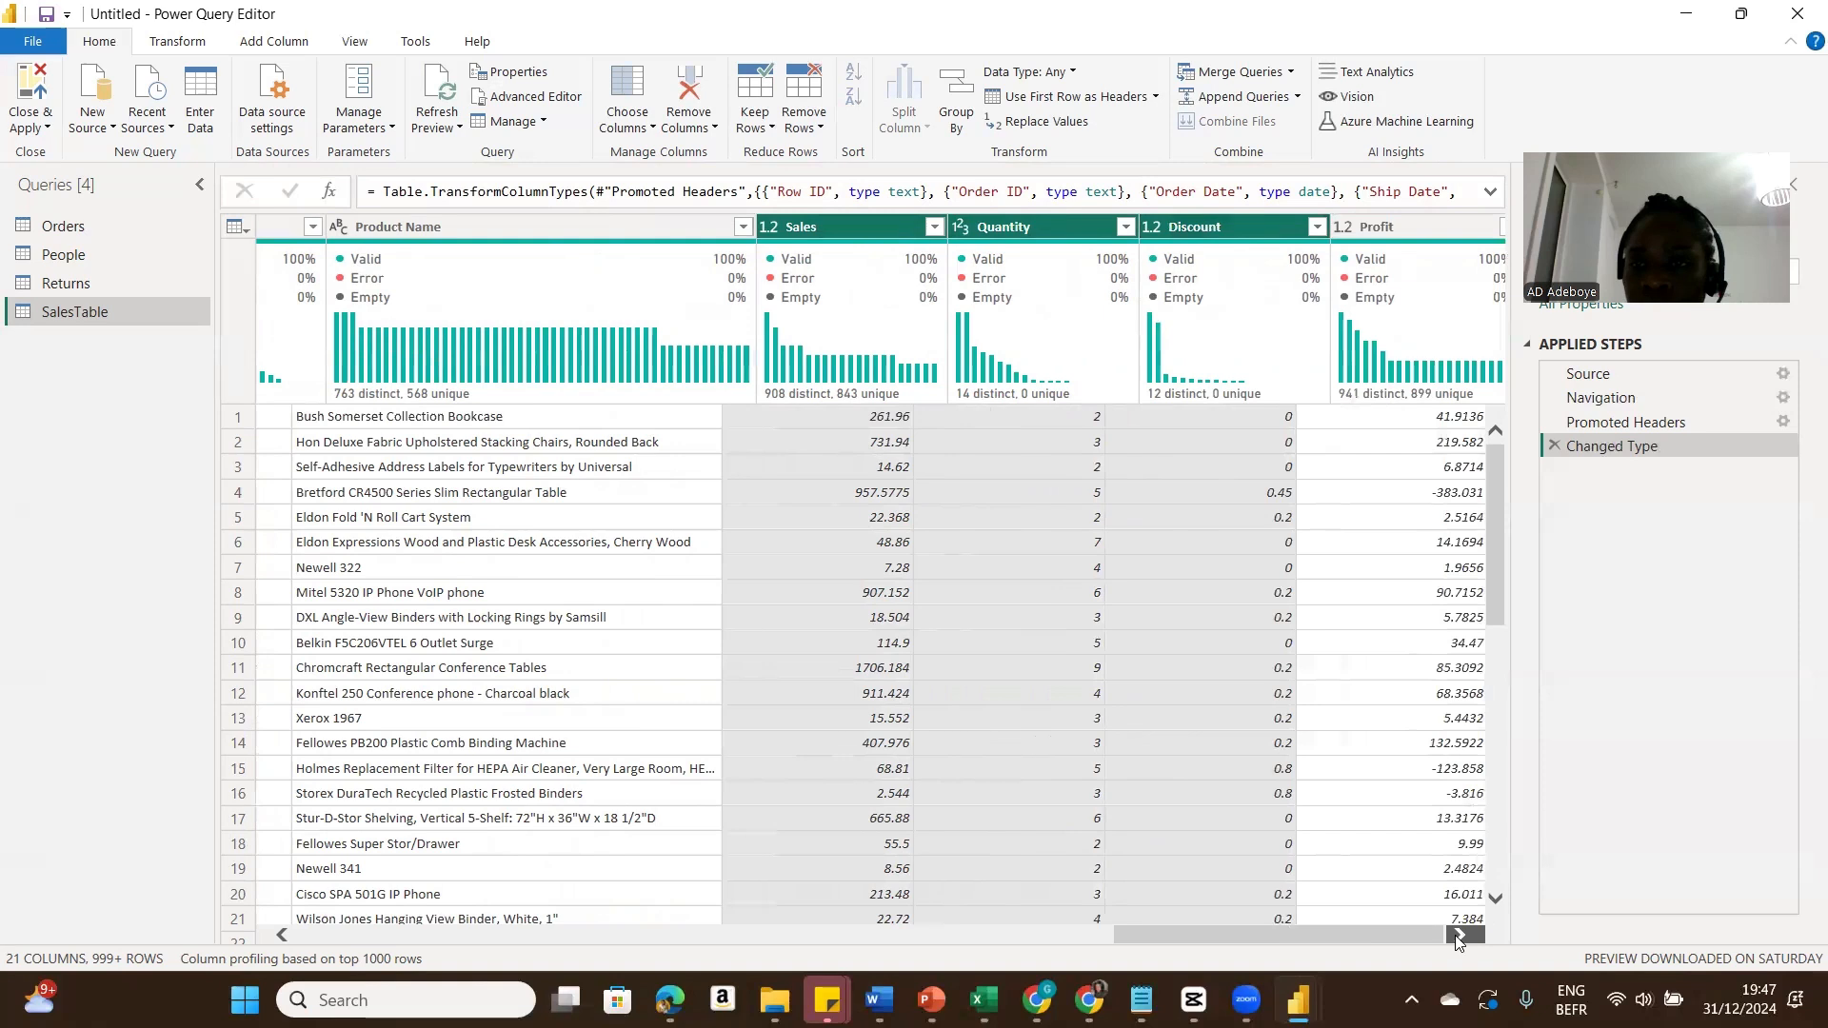
ctrl+click(1367, 238)
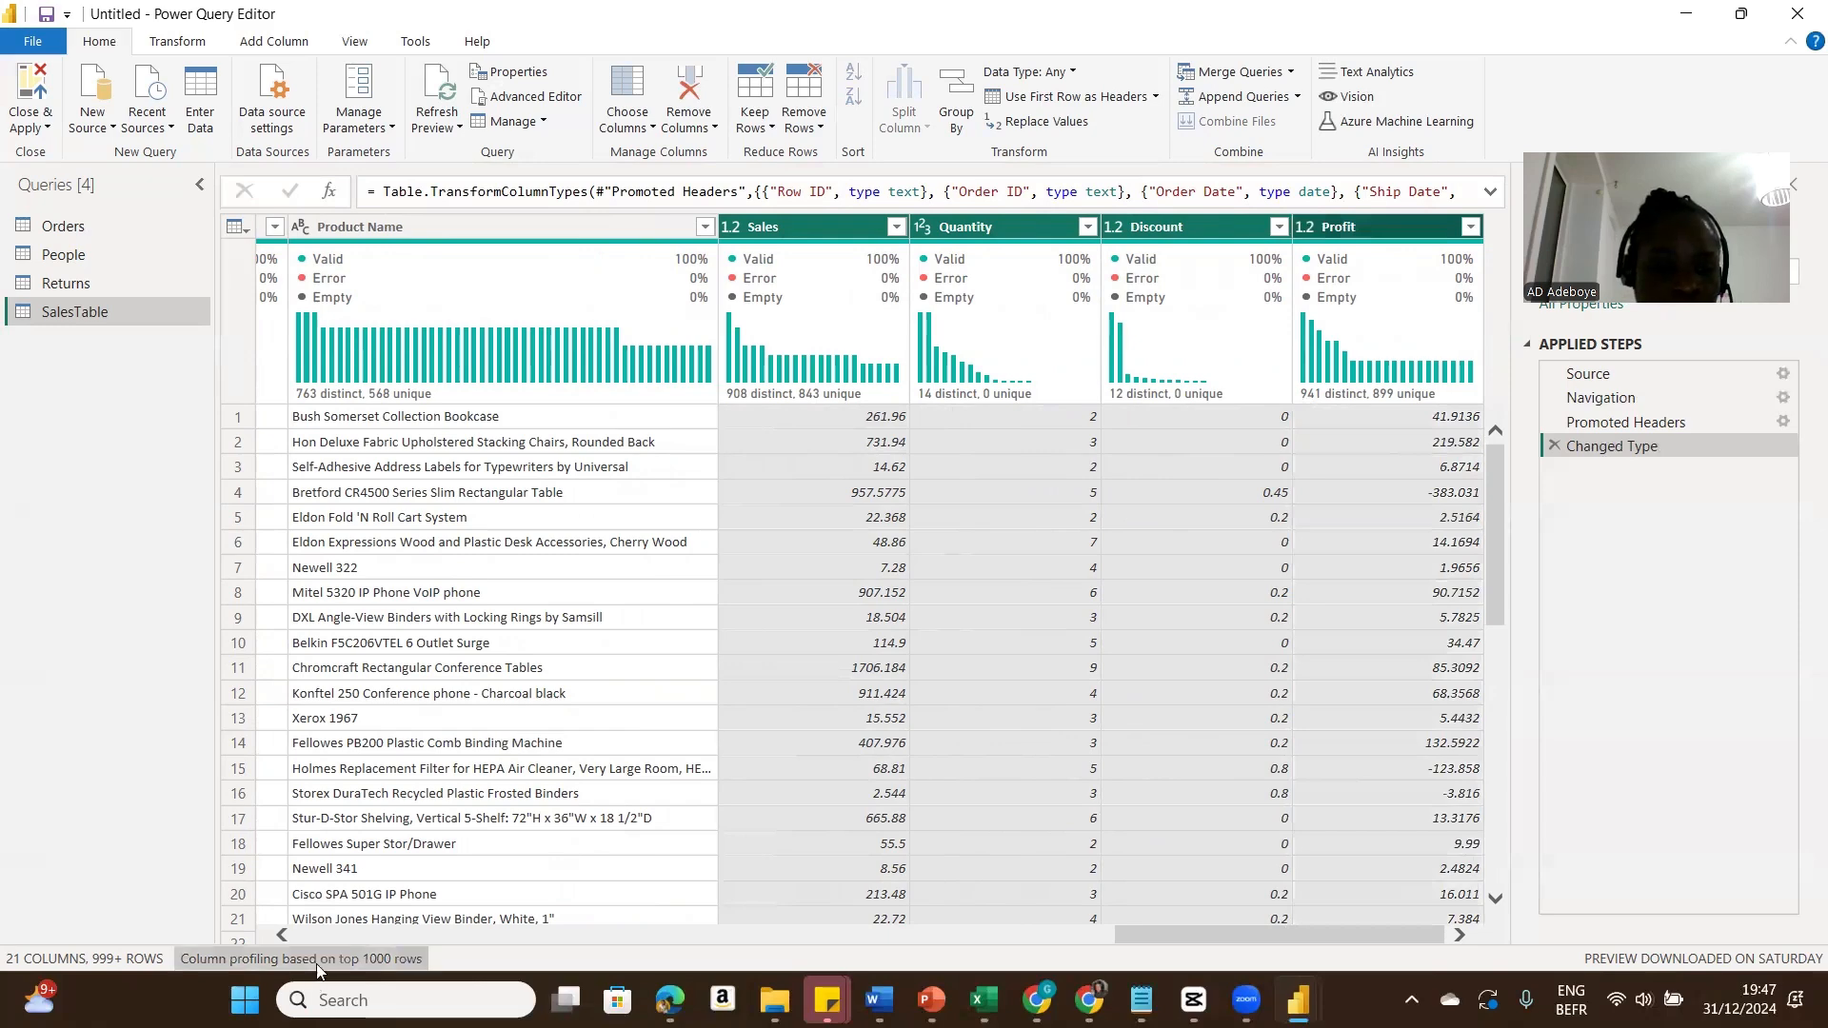
click(303, 939)
click(302, 938)
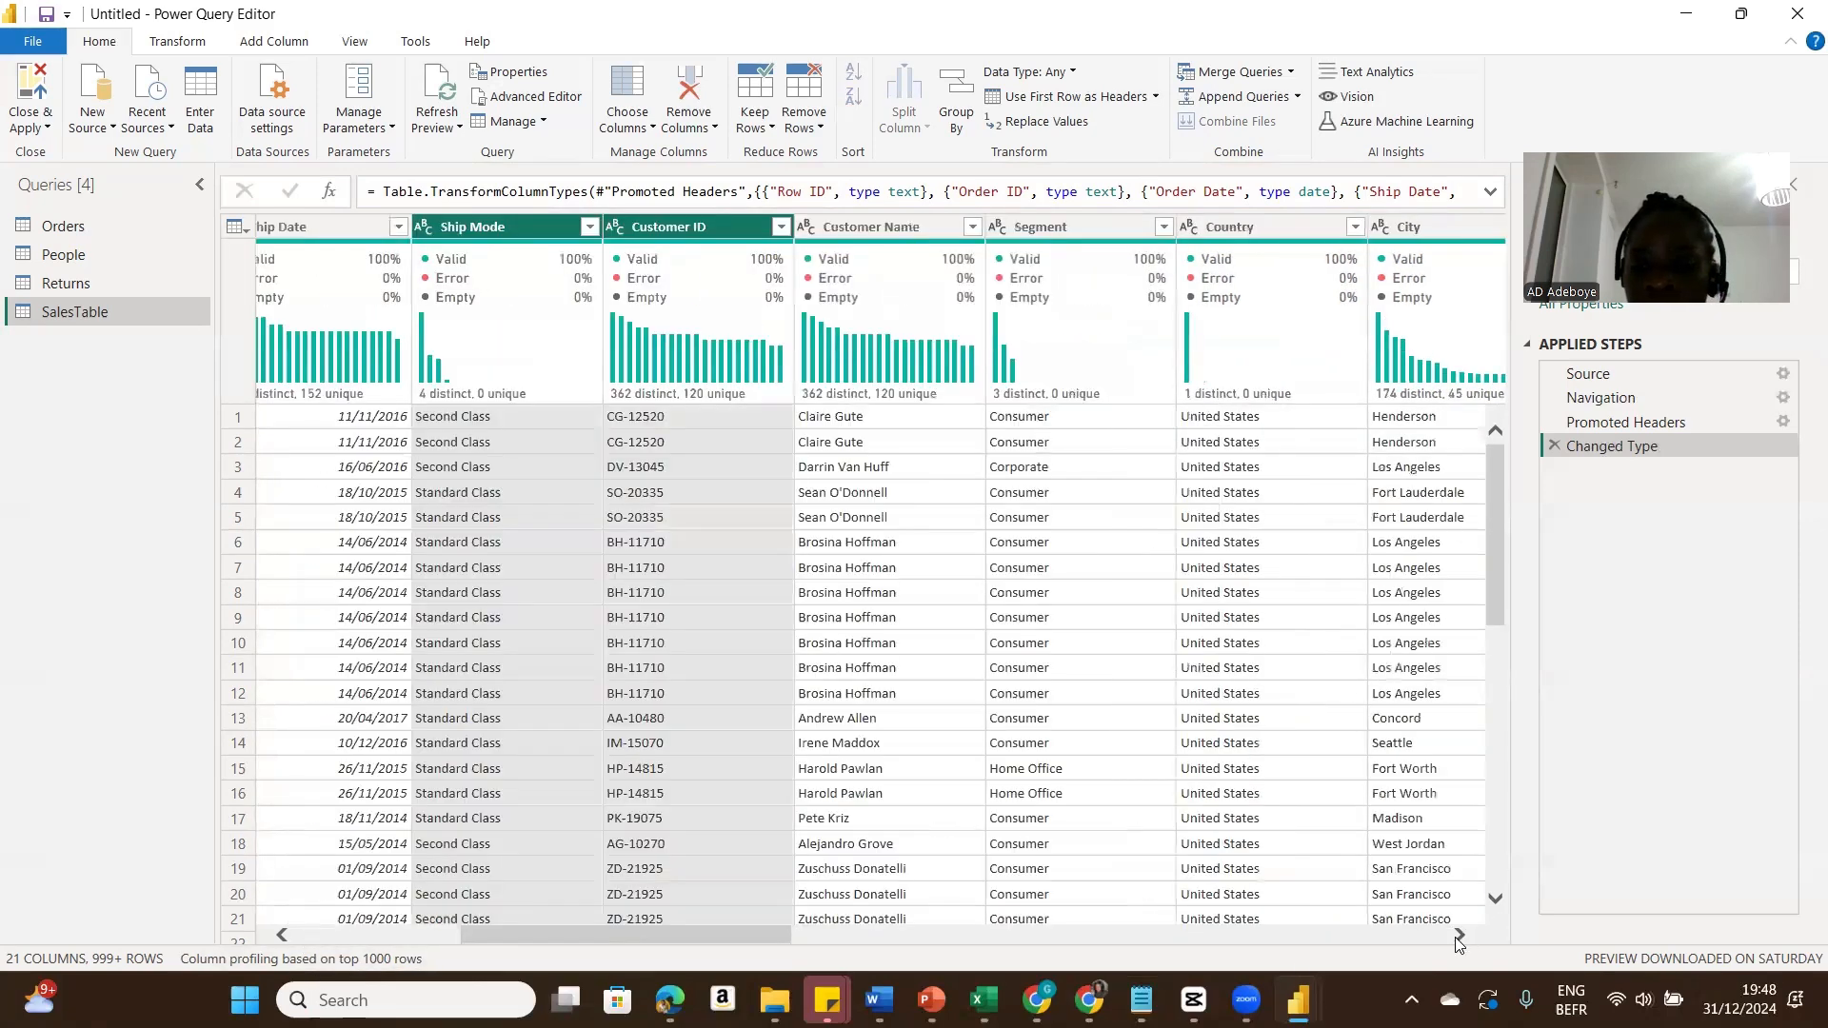
click(1457, 937)
click(1458, 937)
click(1458, 937)
click(1457, 937)
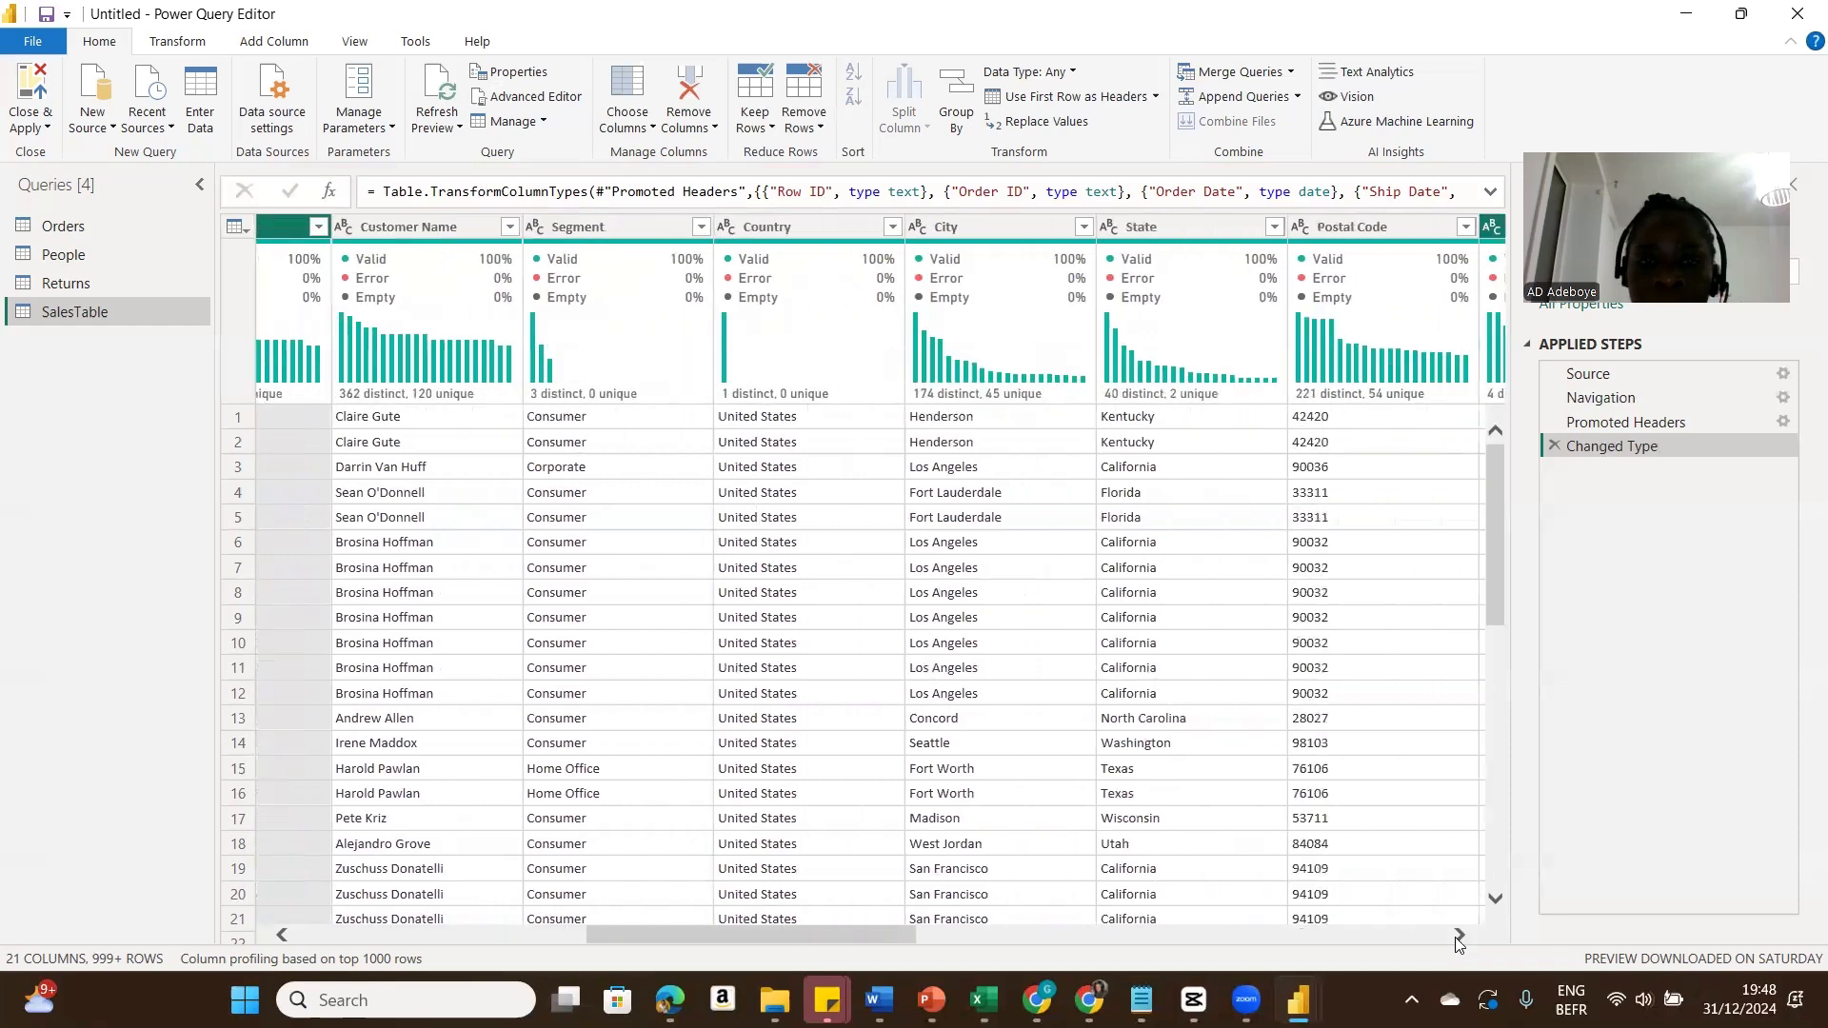
click(1458, 937)
click(1457, 937)
click(1457, 937)
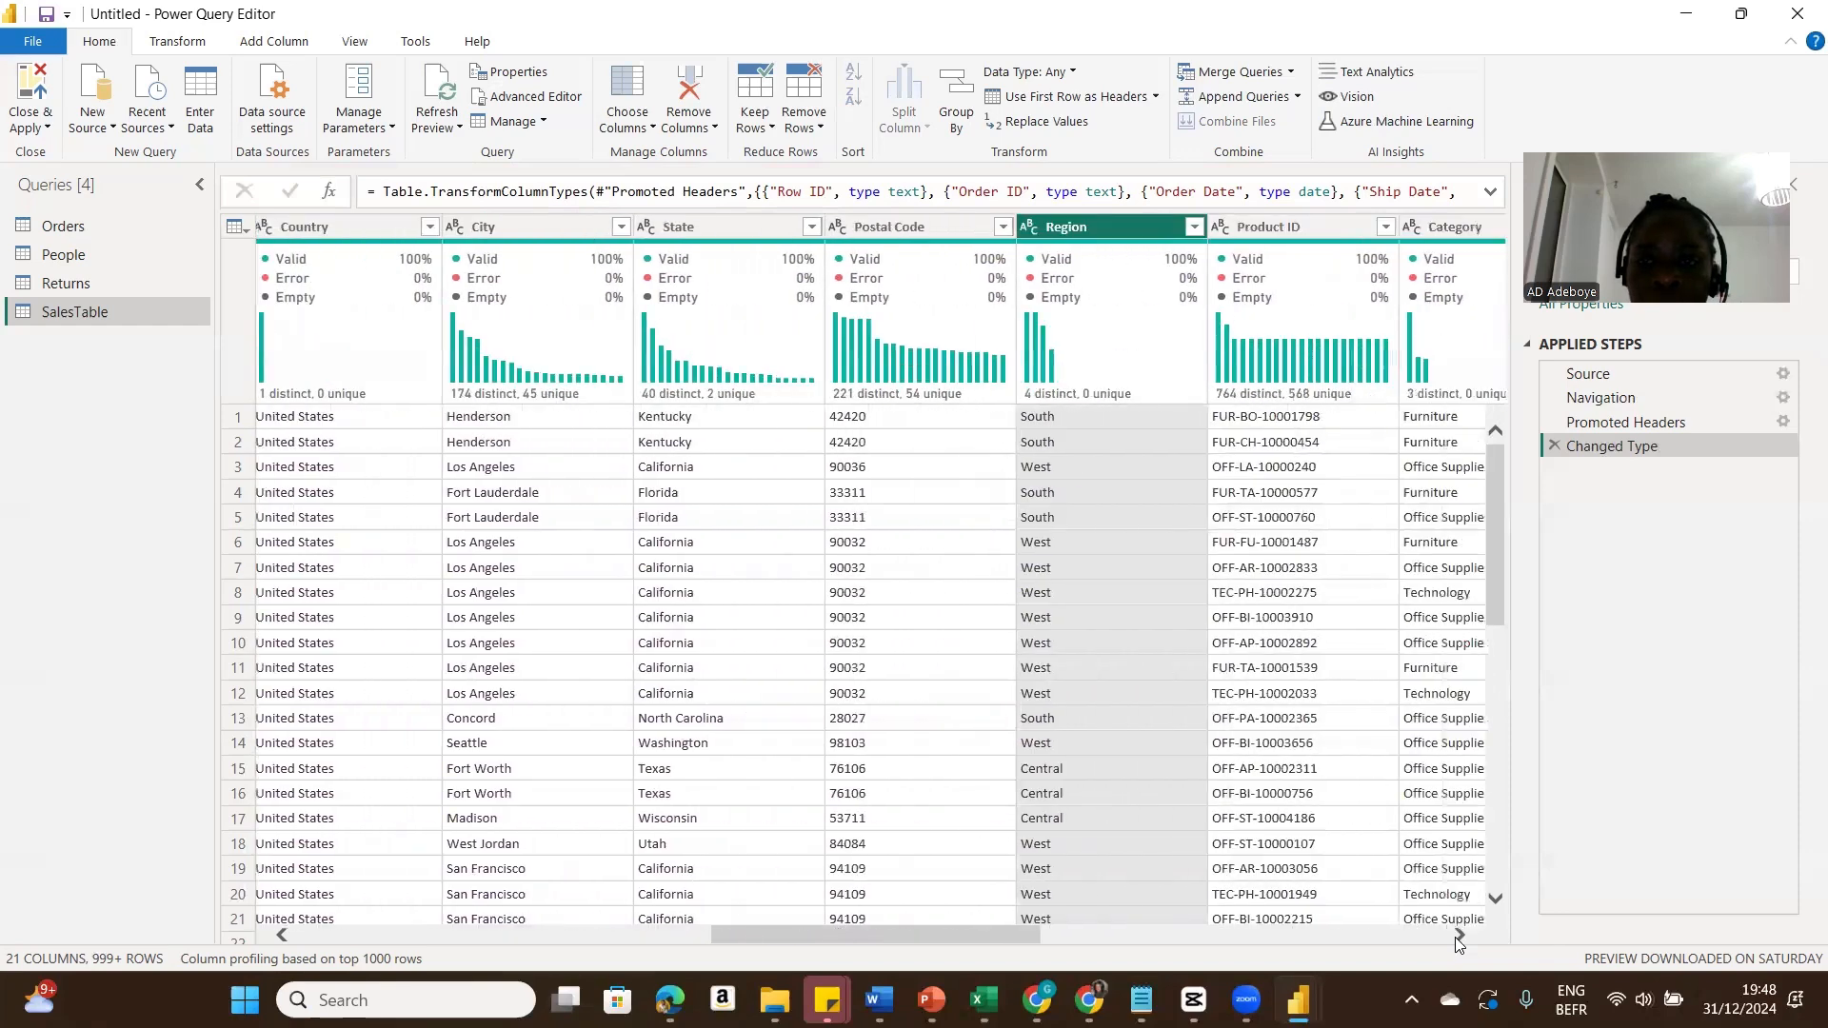
ctrl+click(1279, 227)
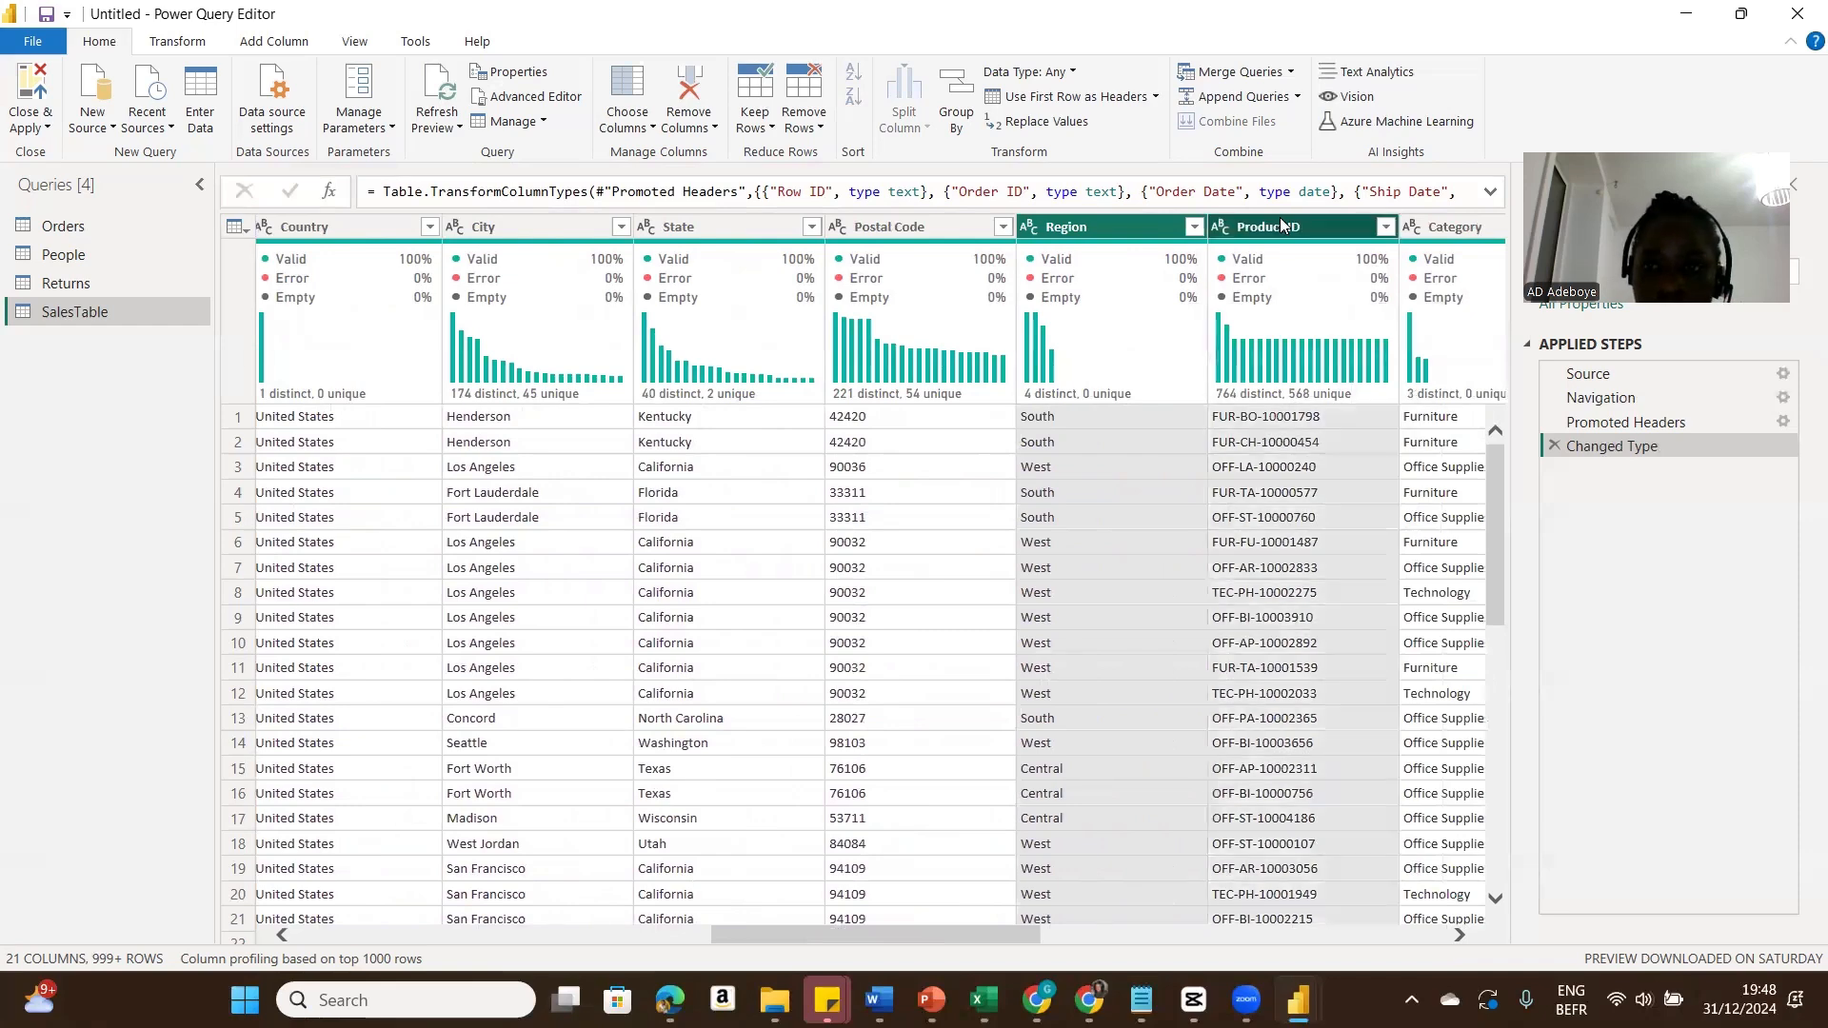
right_click(1281, 227)
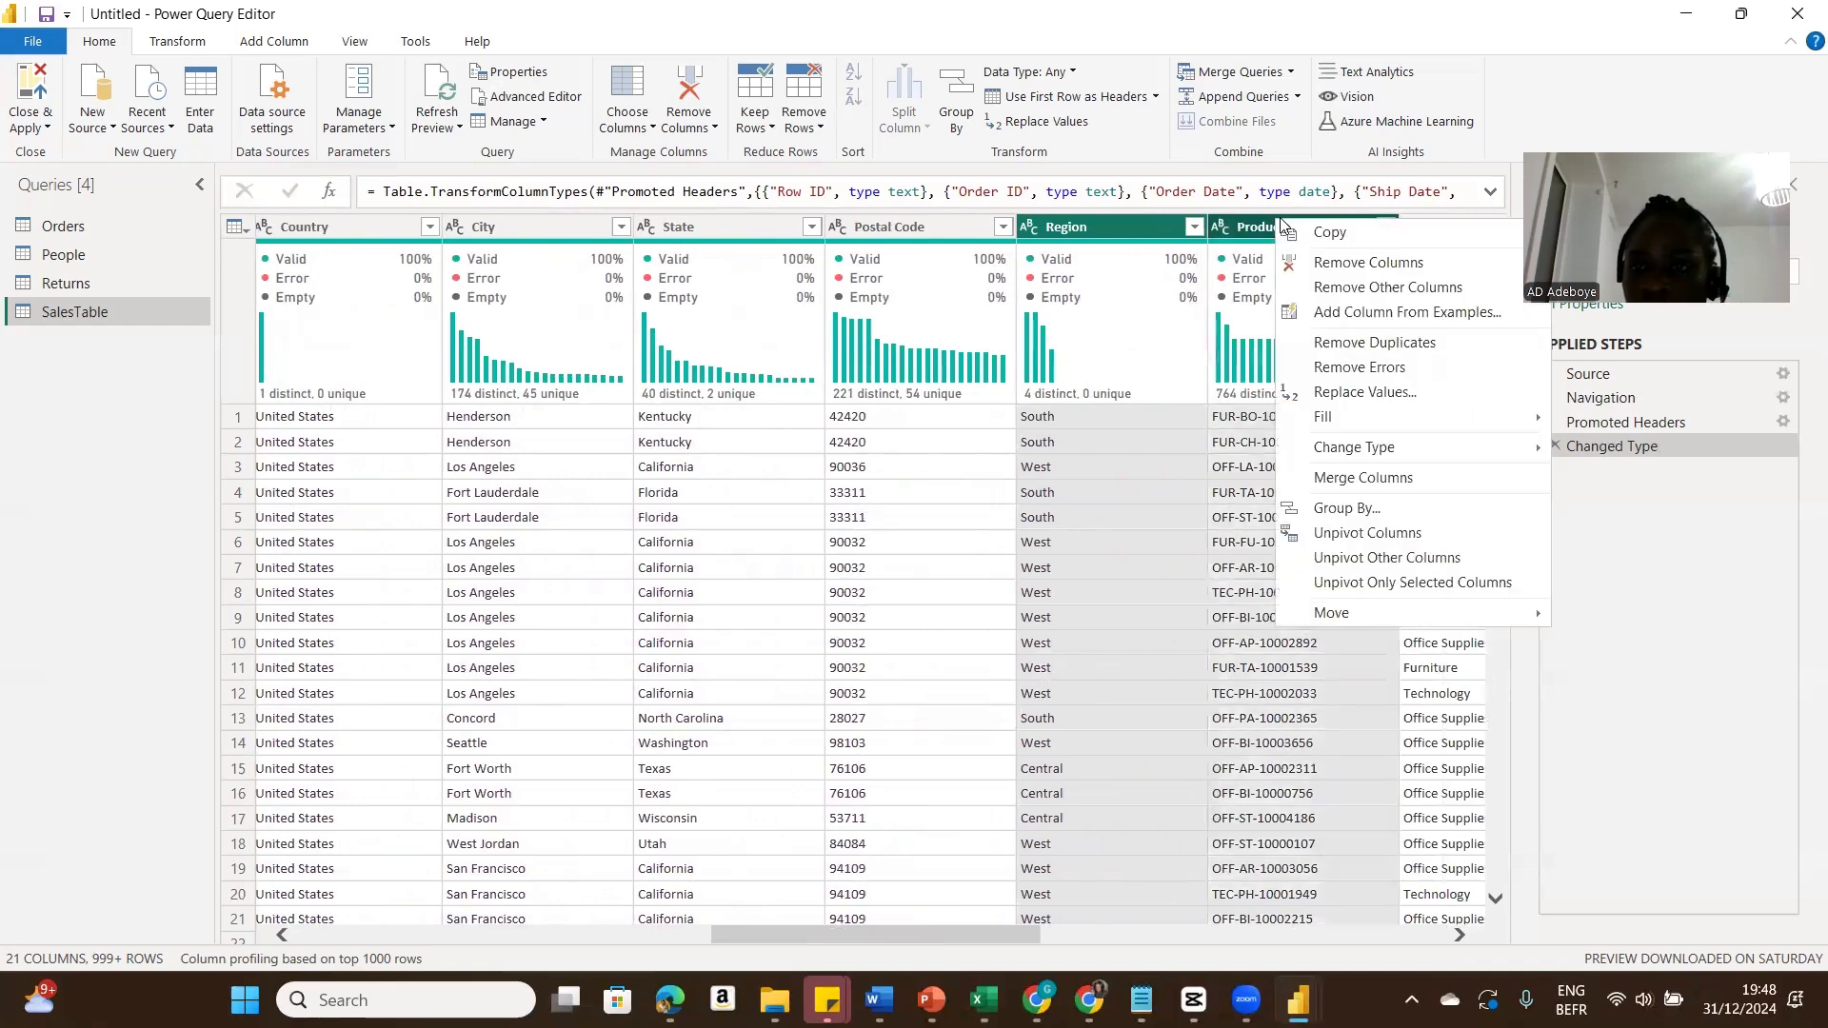
click(1348, 288)
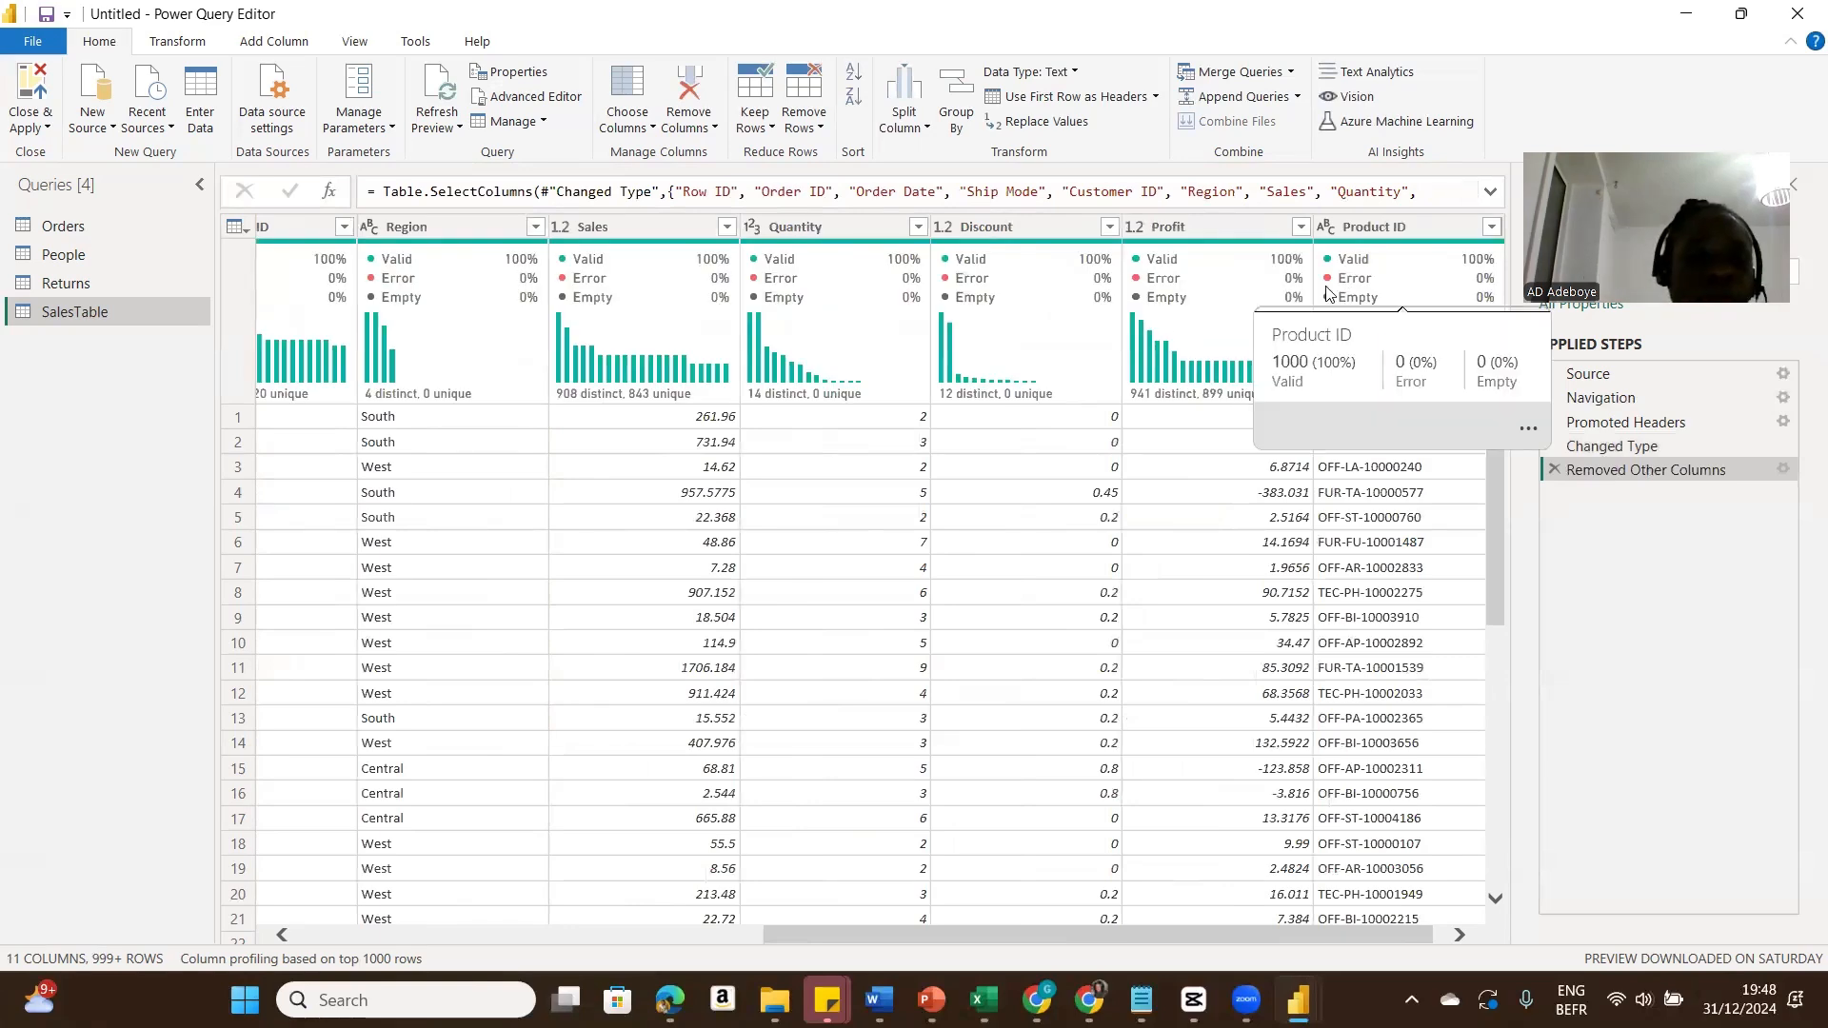
click(301, 937)
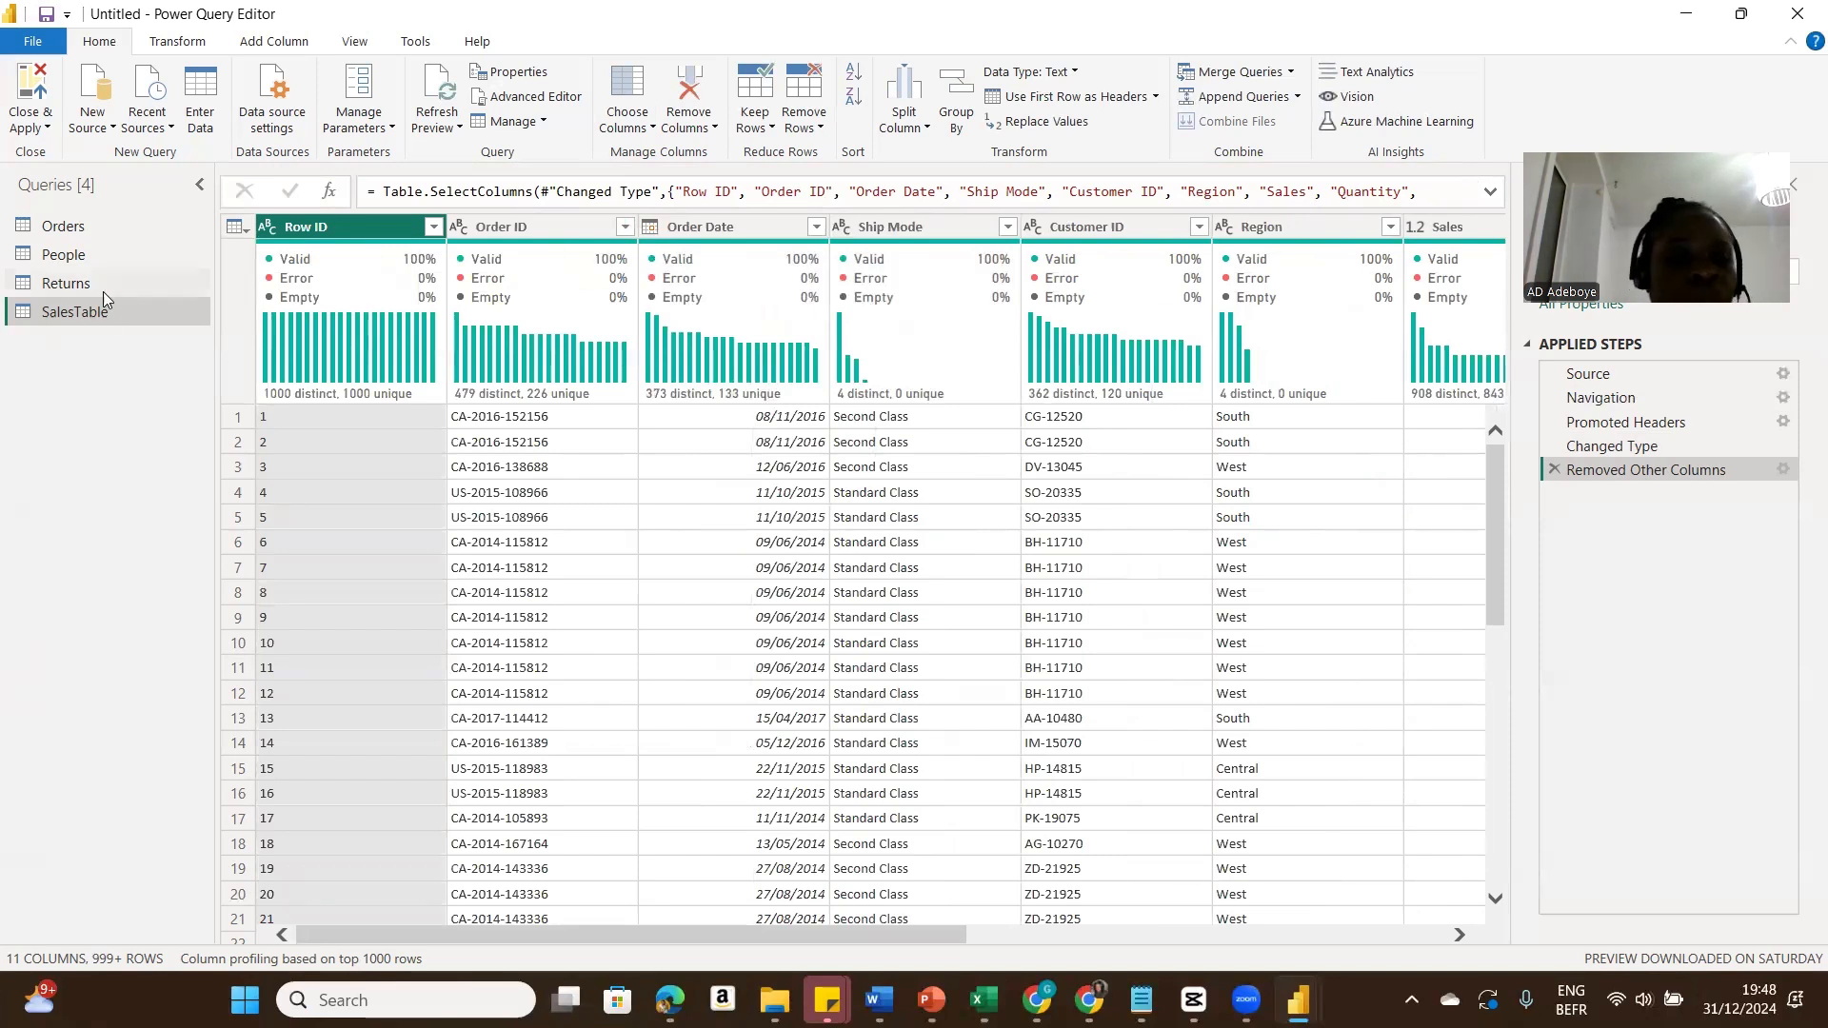
Step: Duplicate the Orders query and rename the copy OrdersTable
click(49, 227)
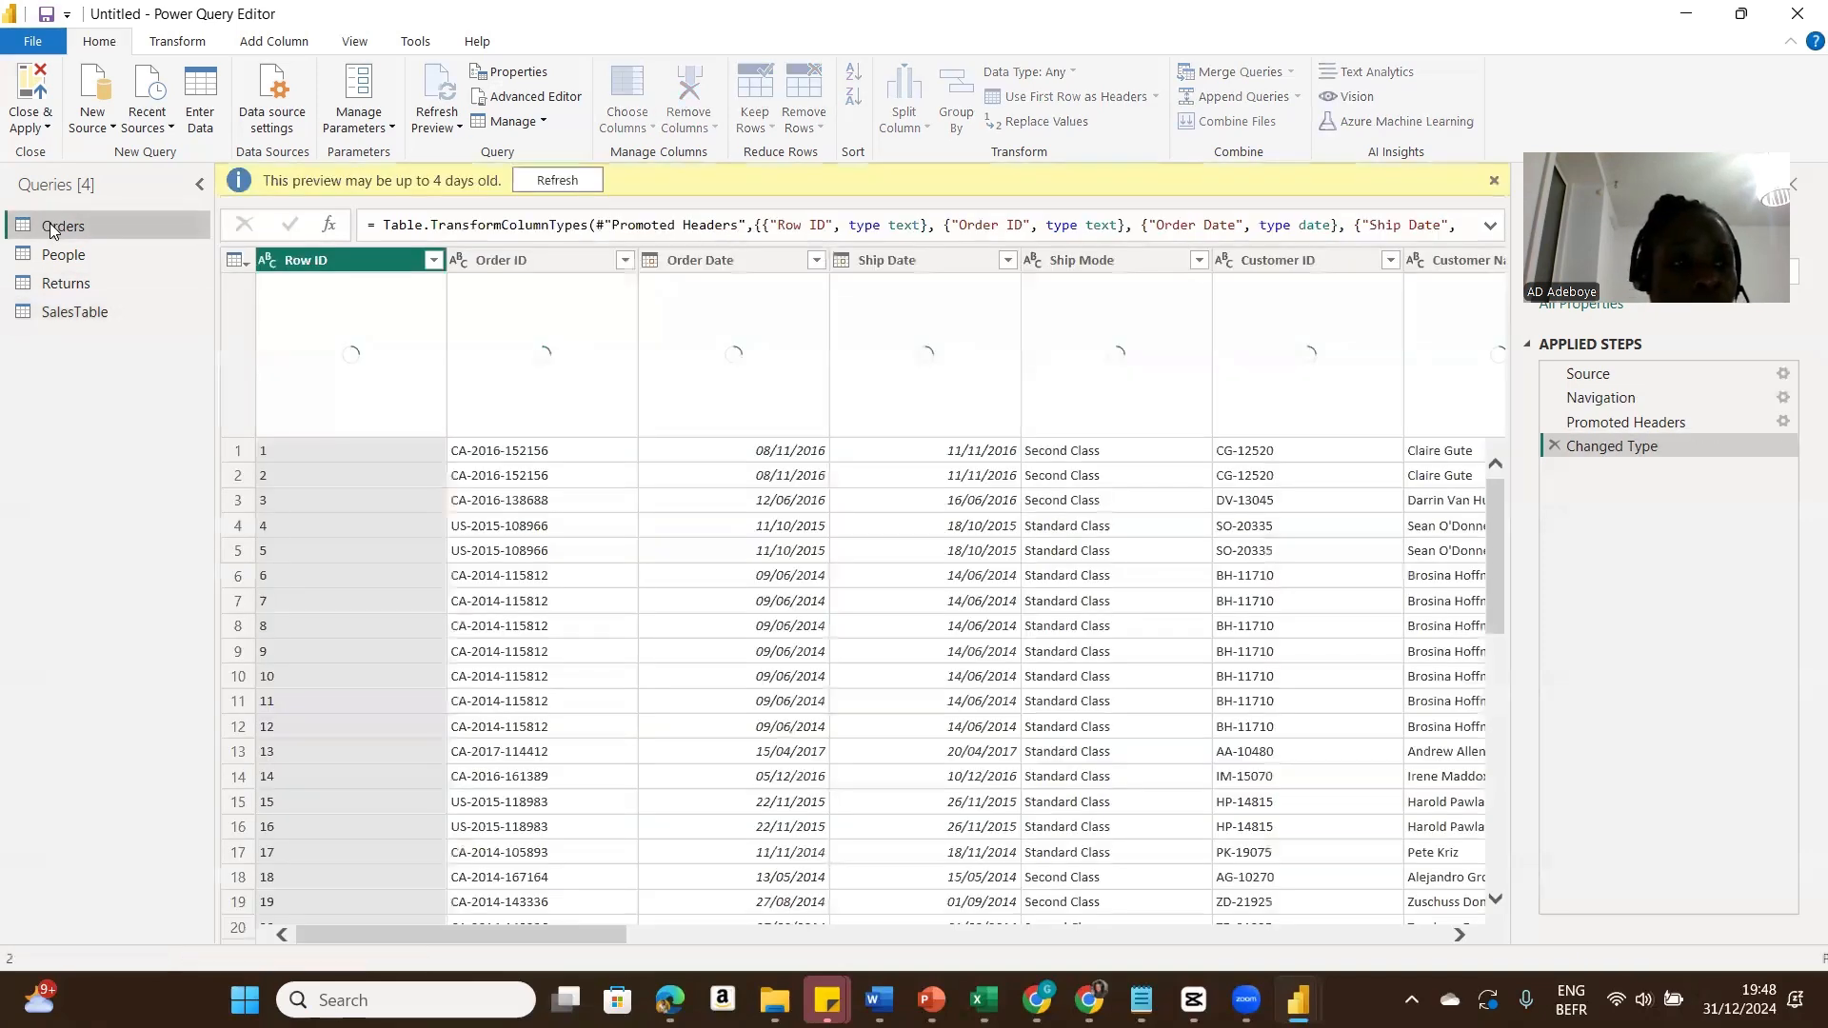
right_click(49, 226)
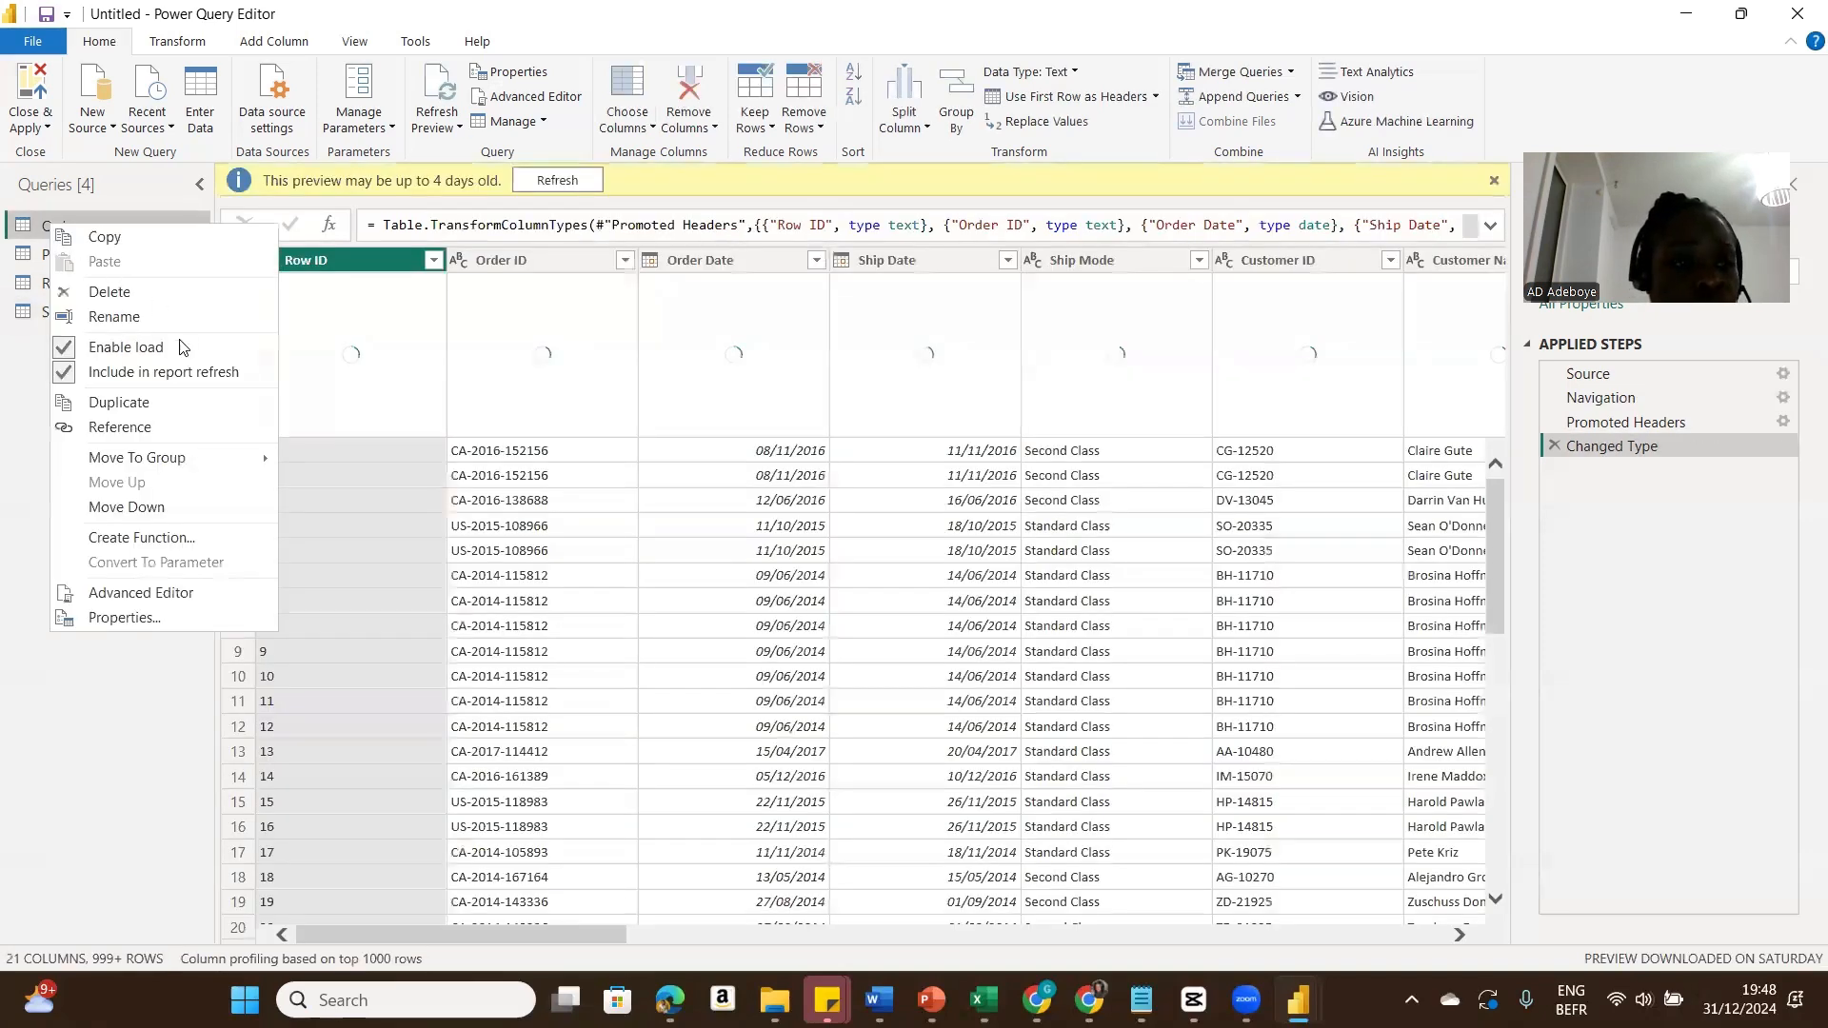
click(146, 410)
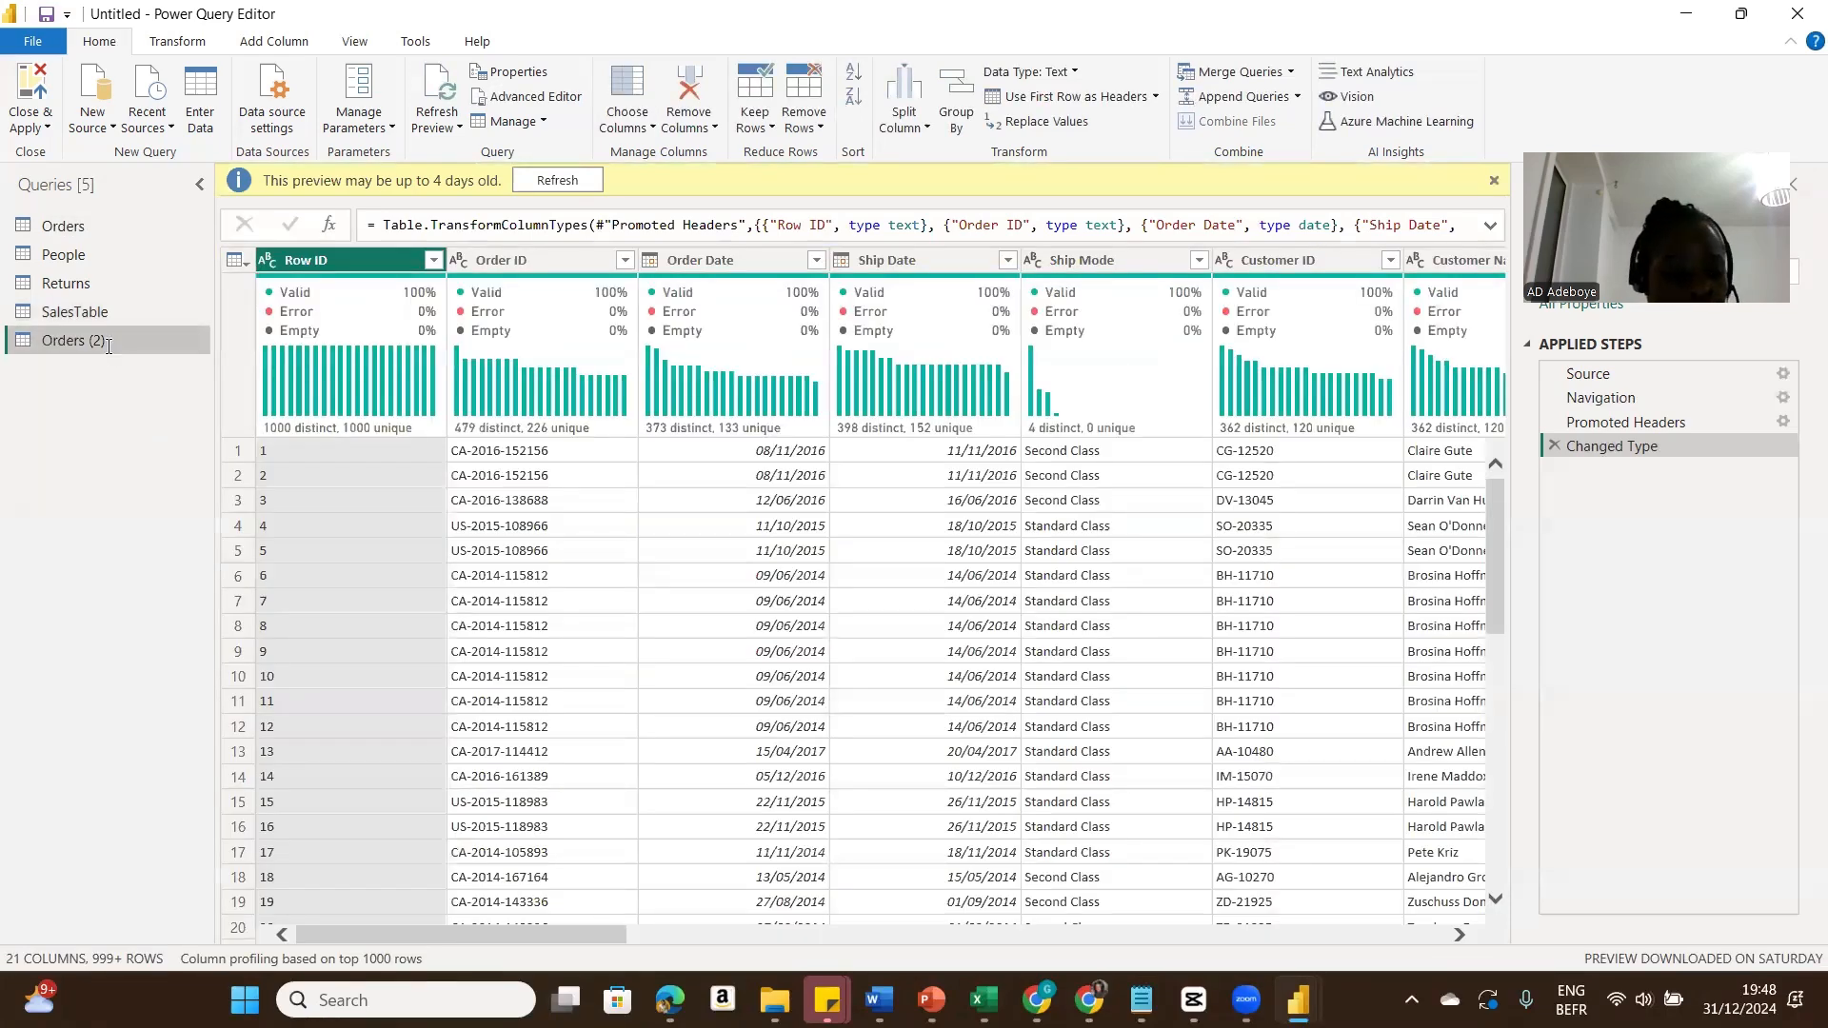
double_click(108, 347)
text(Orders)
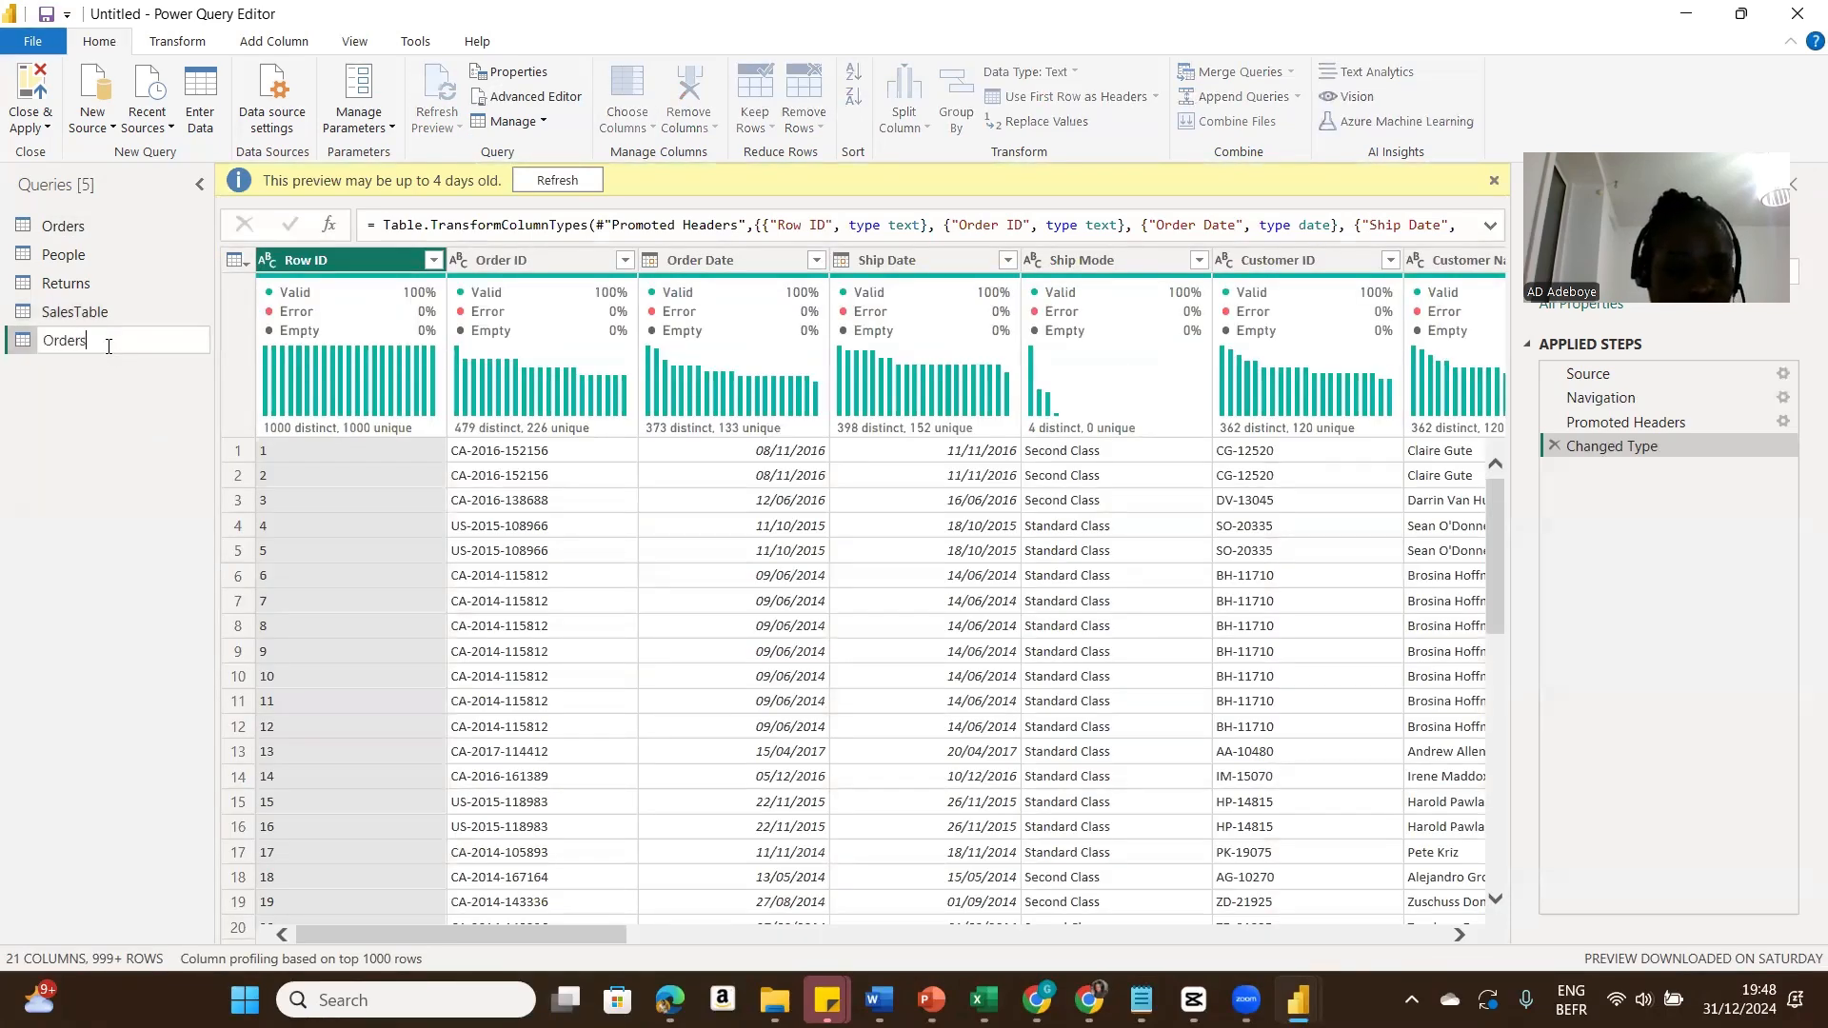
text(Table)
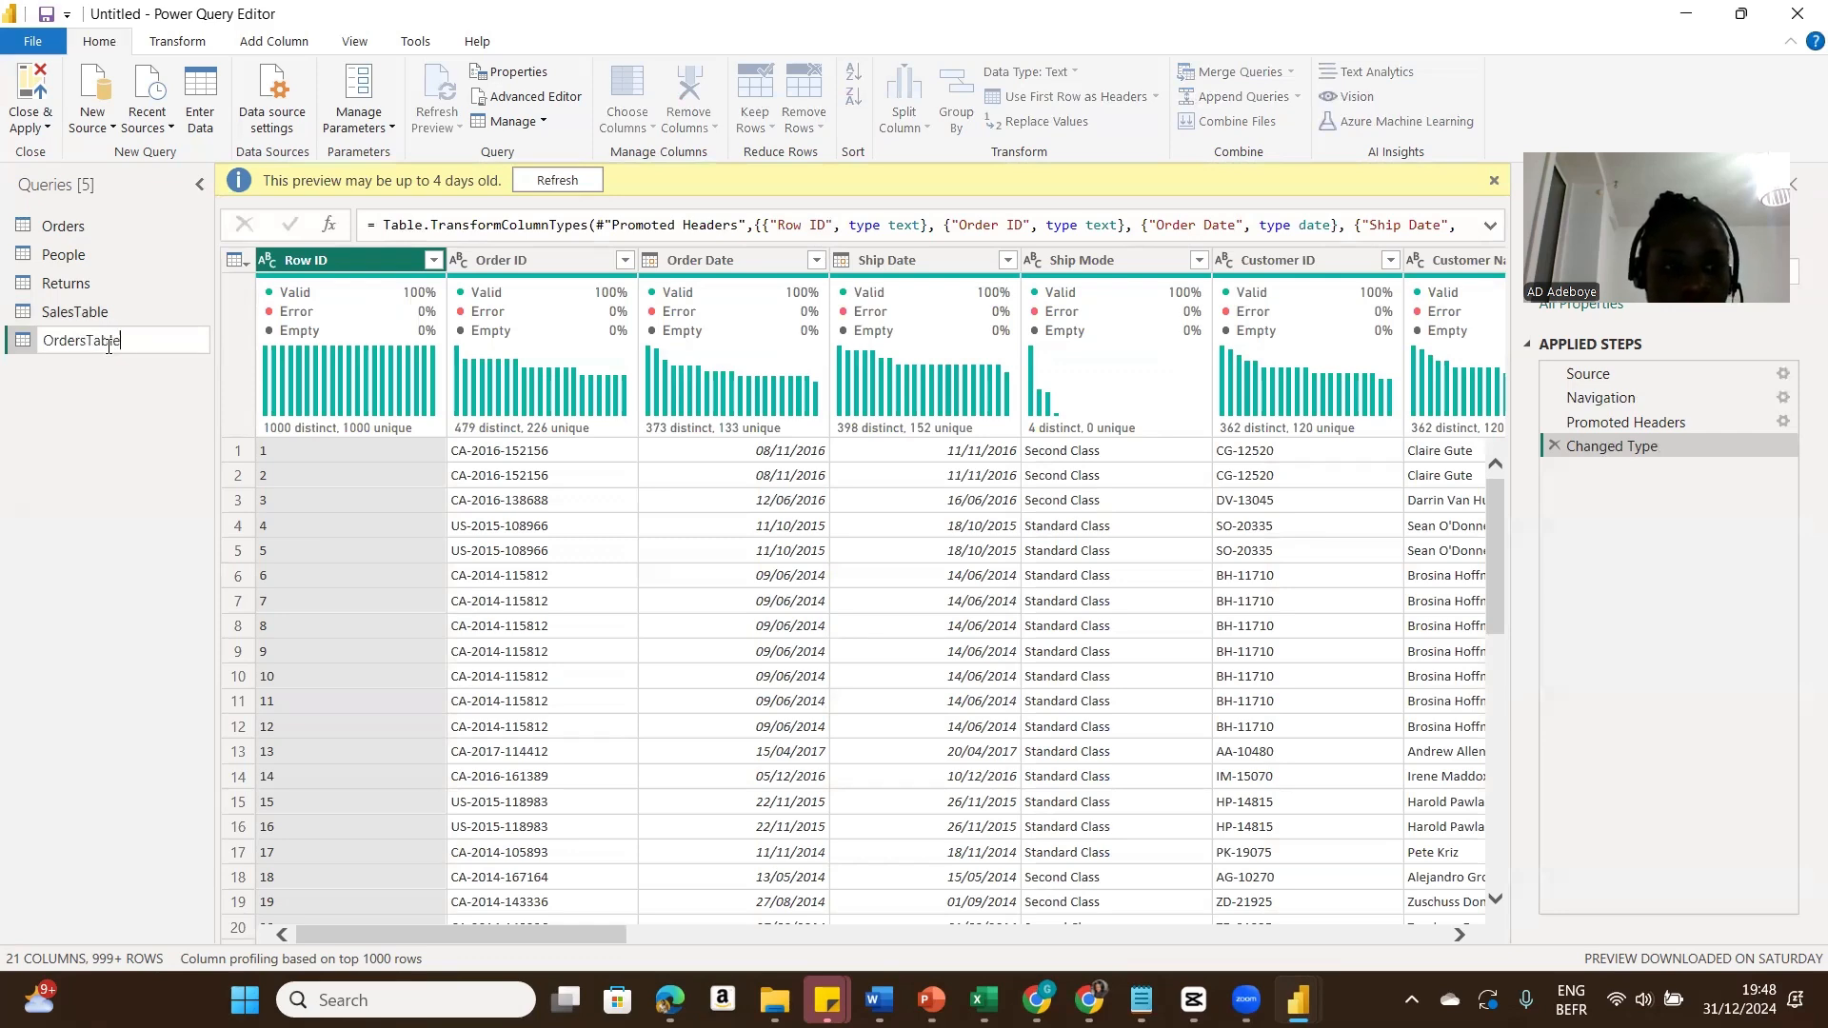
key(Return)
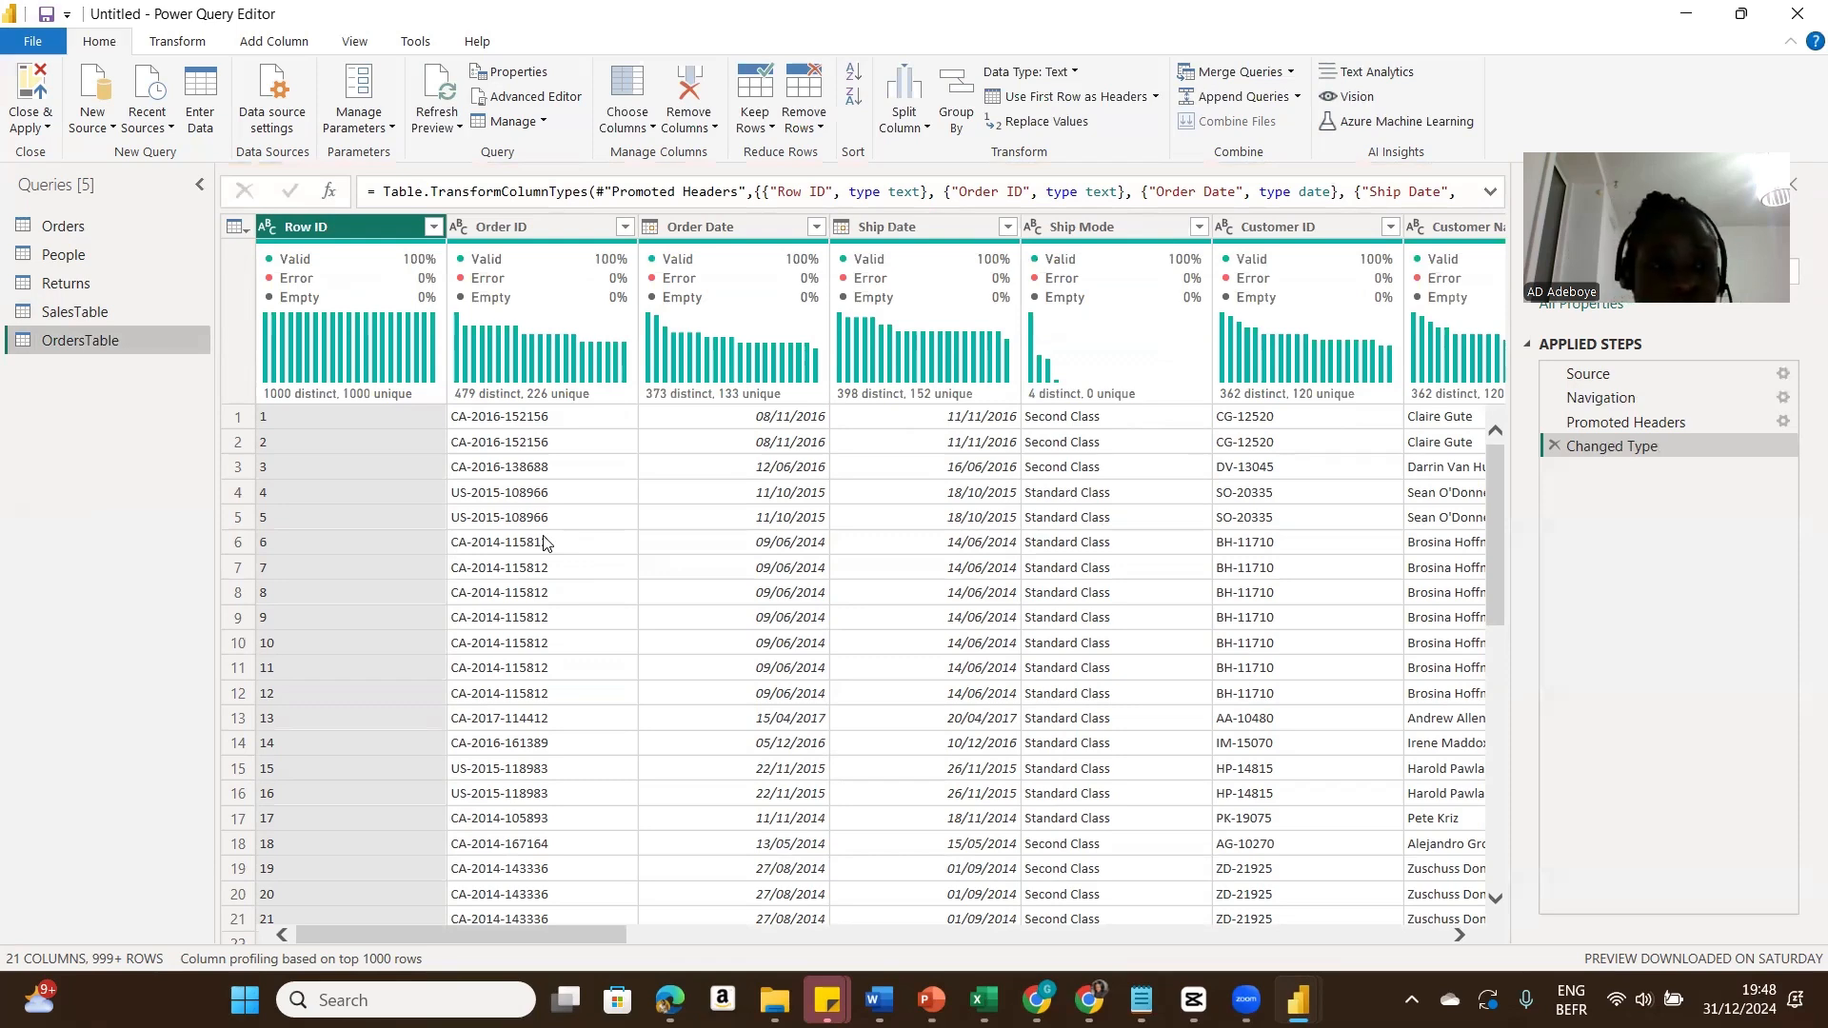
Step: In OrdersTable, keep only Order ID, Order Date, Ship Date and Customer ID, then remove duplicate rows by Order ID
click(537, 226)
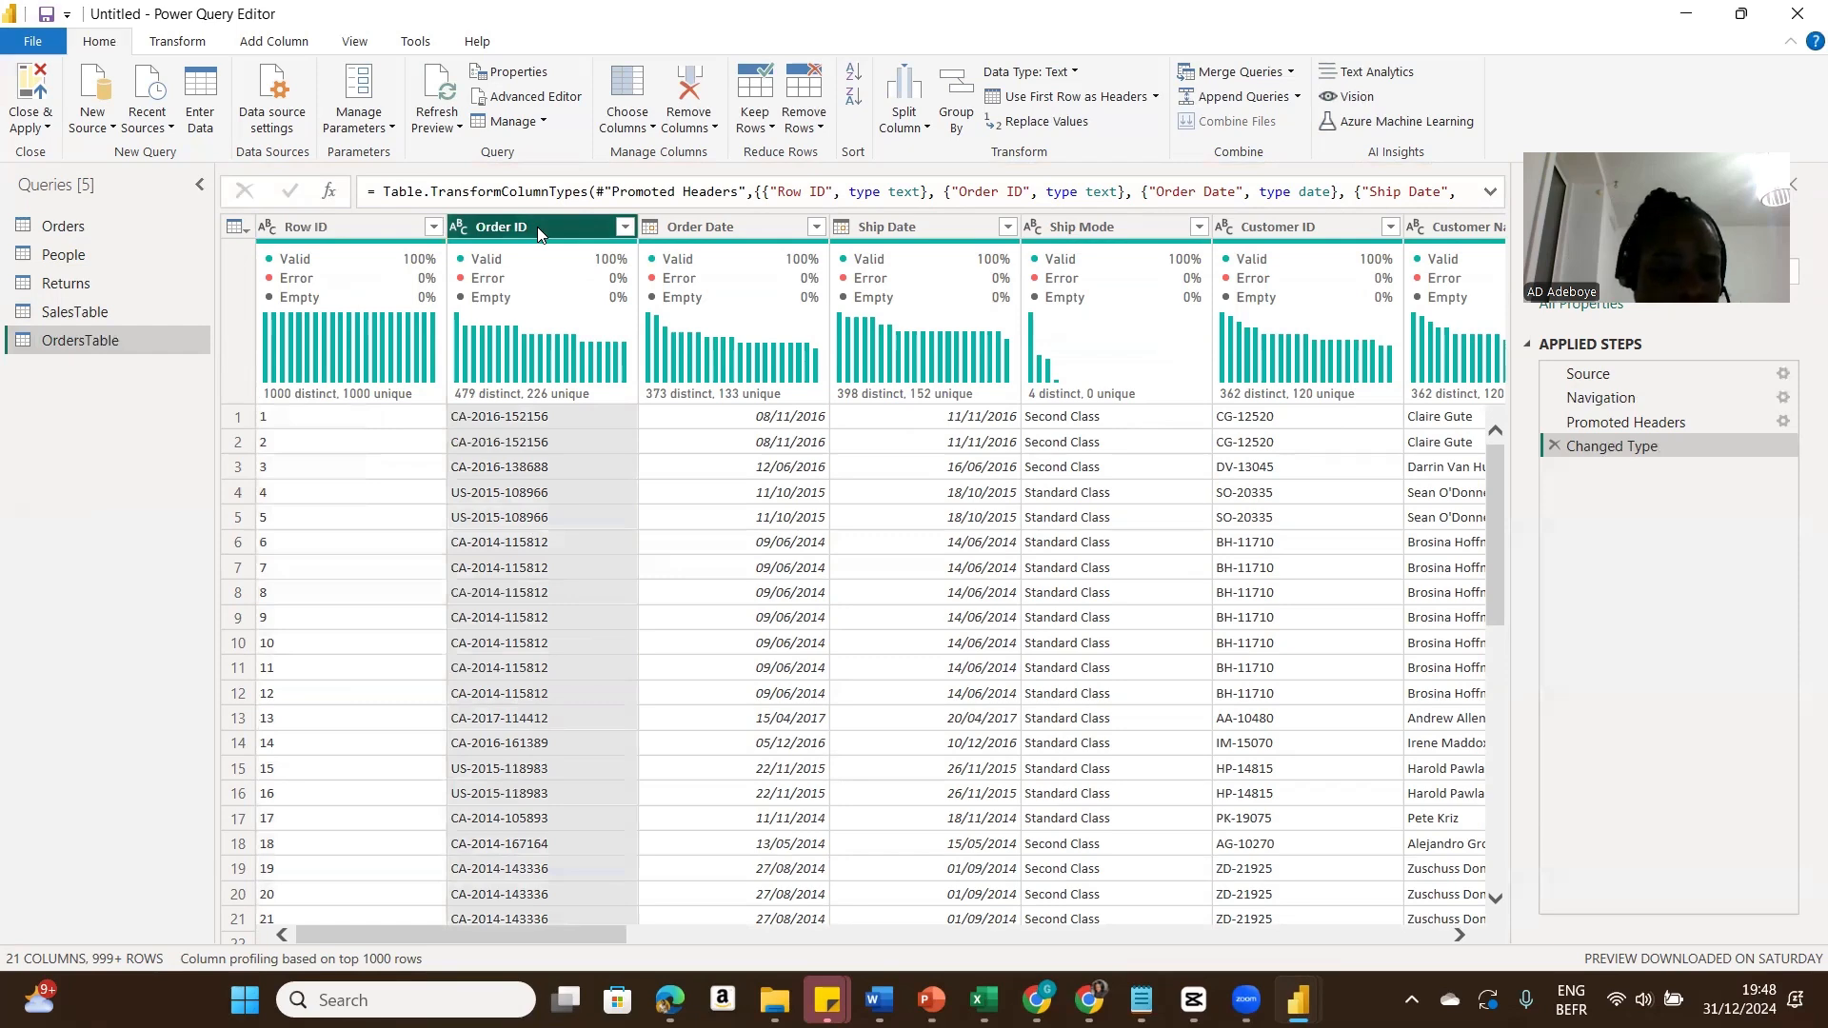
shift+click(778, 233)
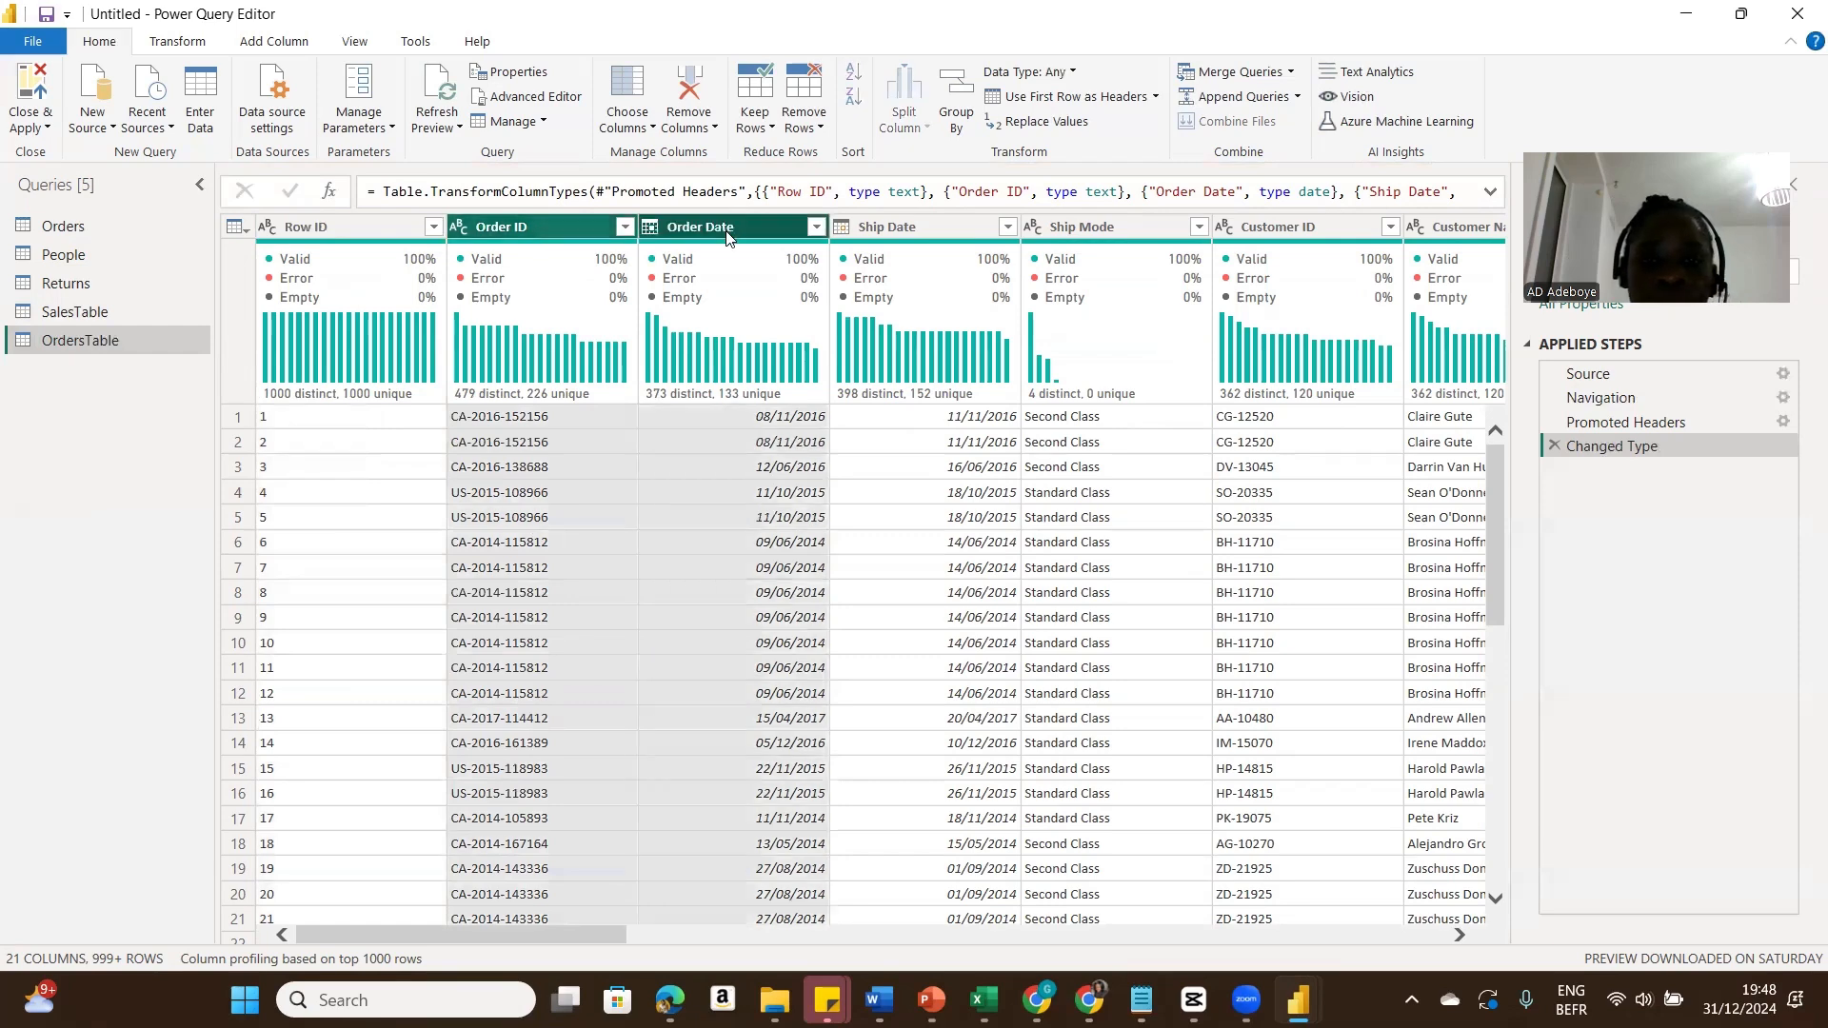
shift+click(906, 230)
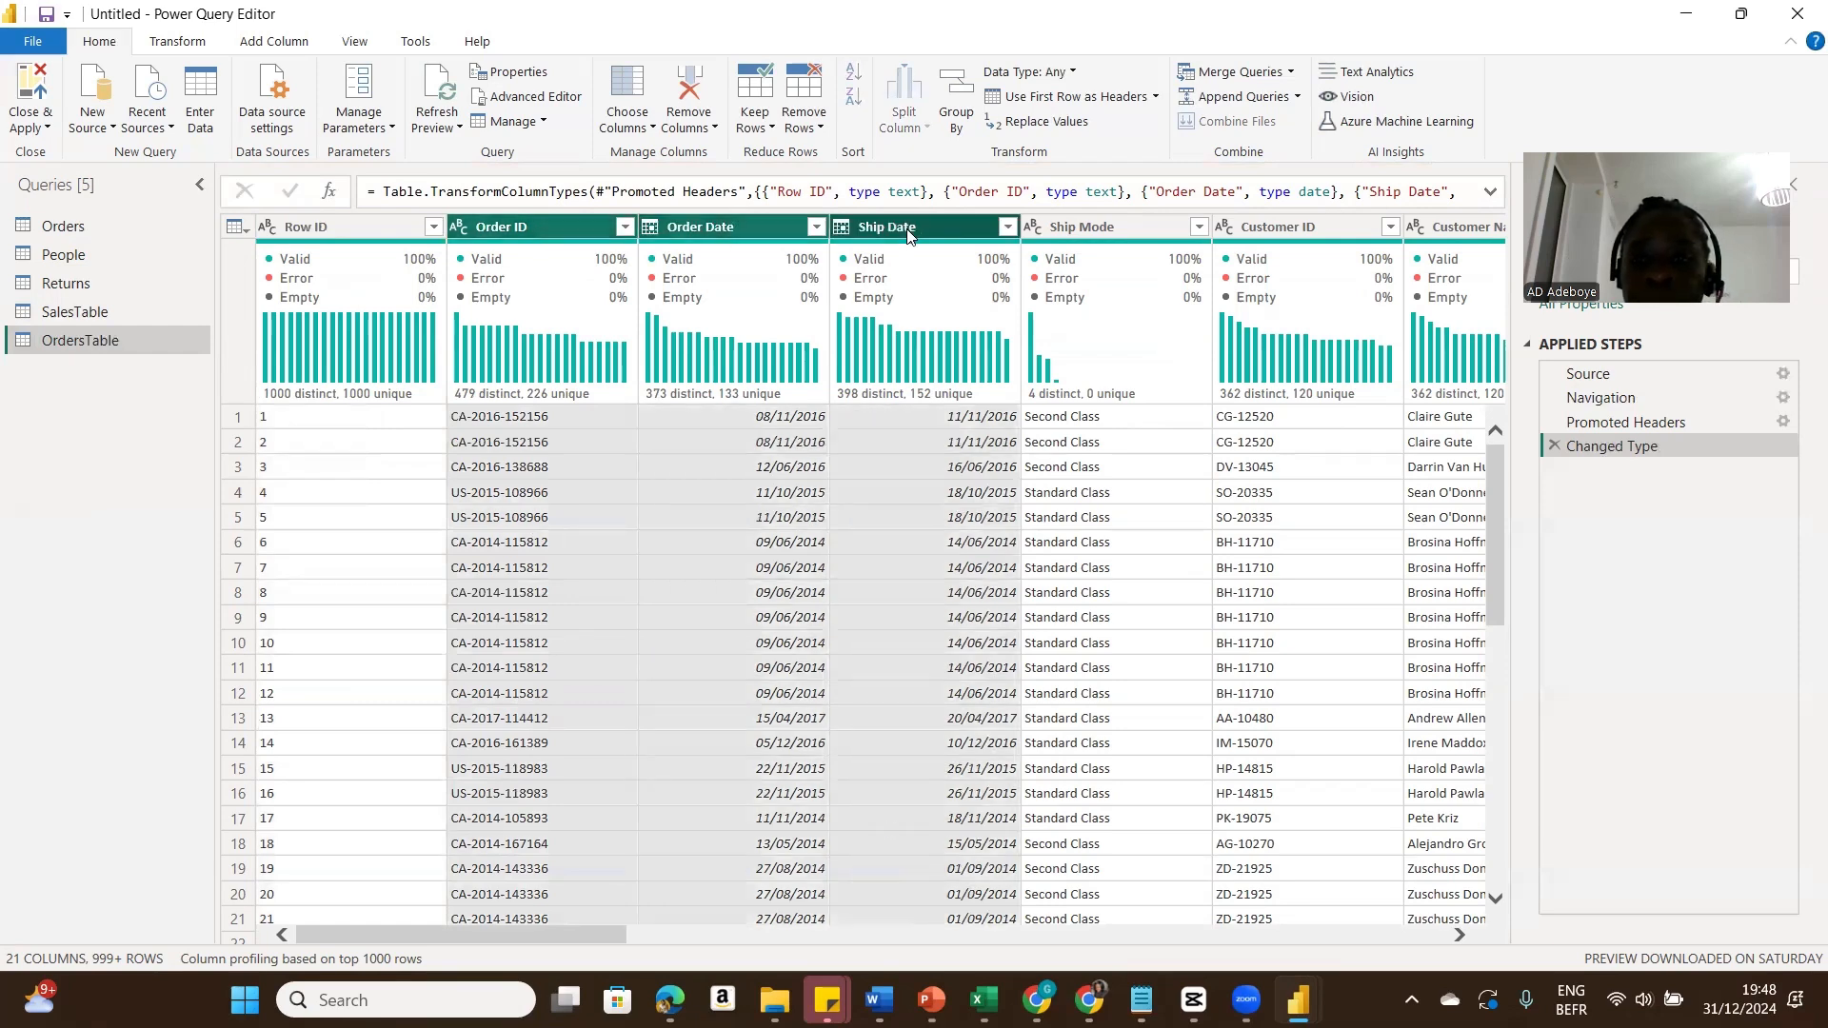
ctrl+click(1266, 228)
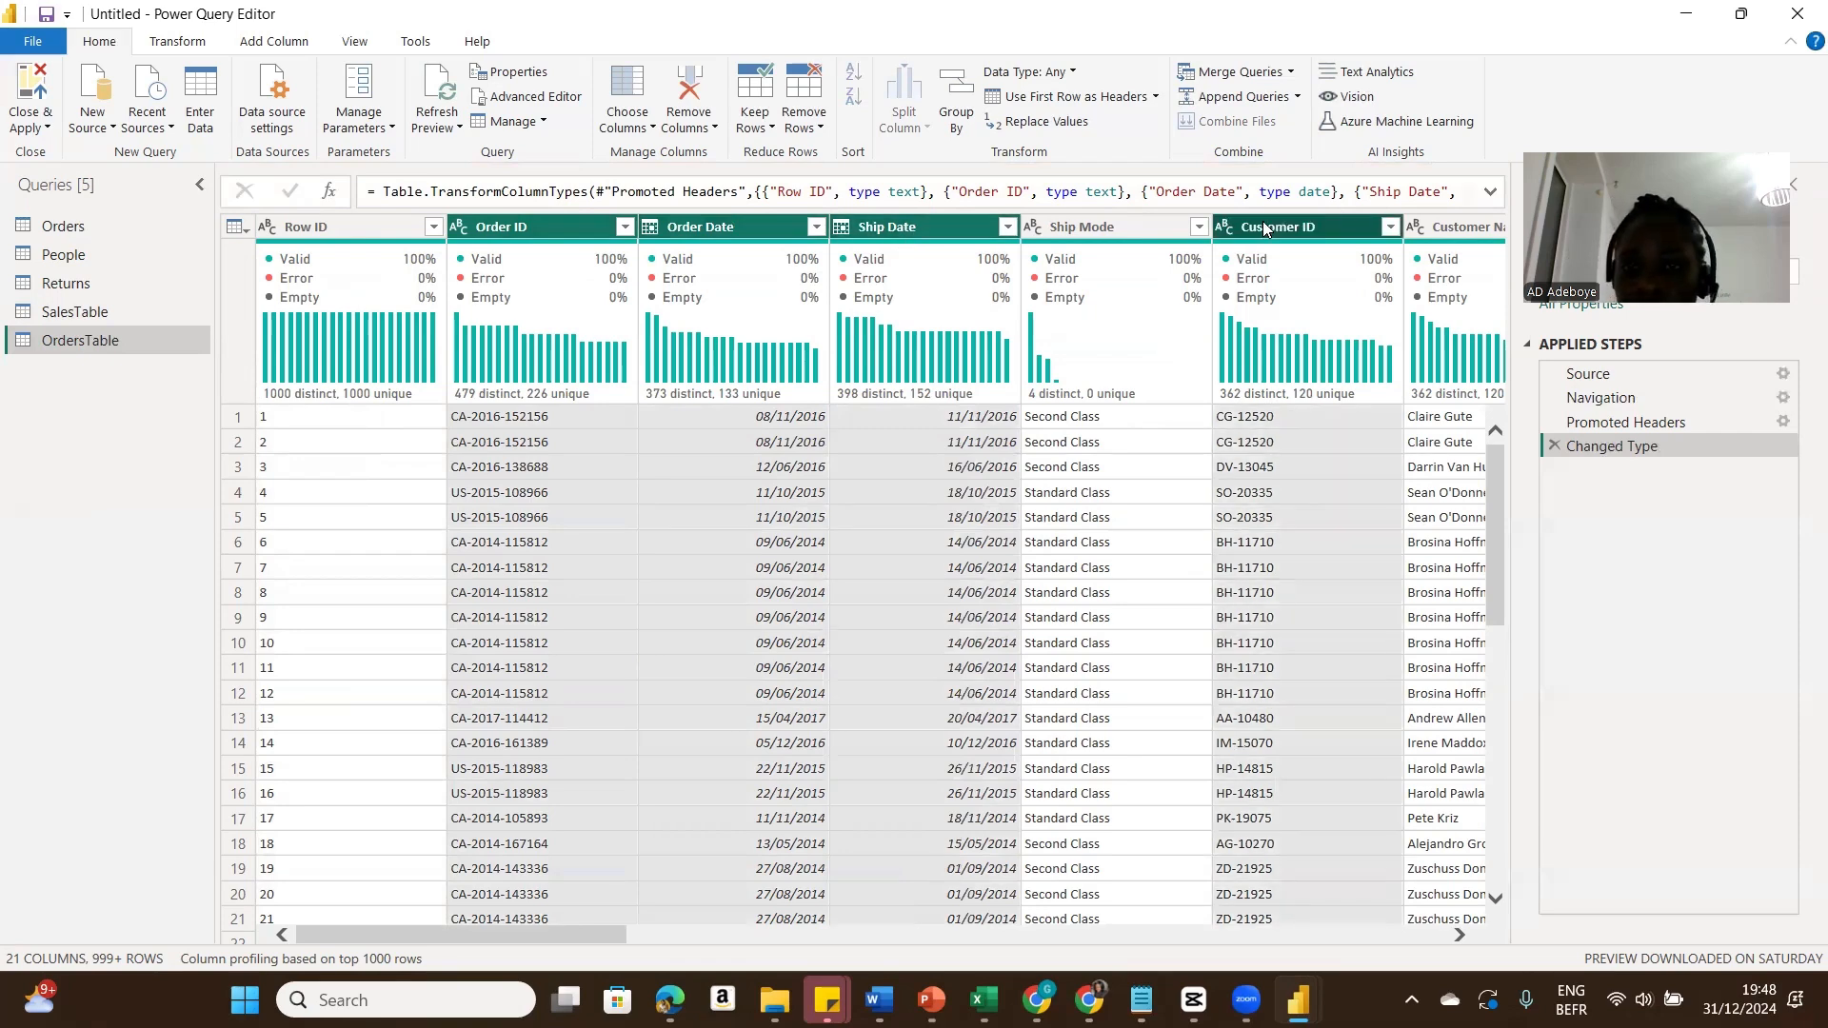
right_click(1266, 228)
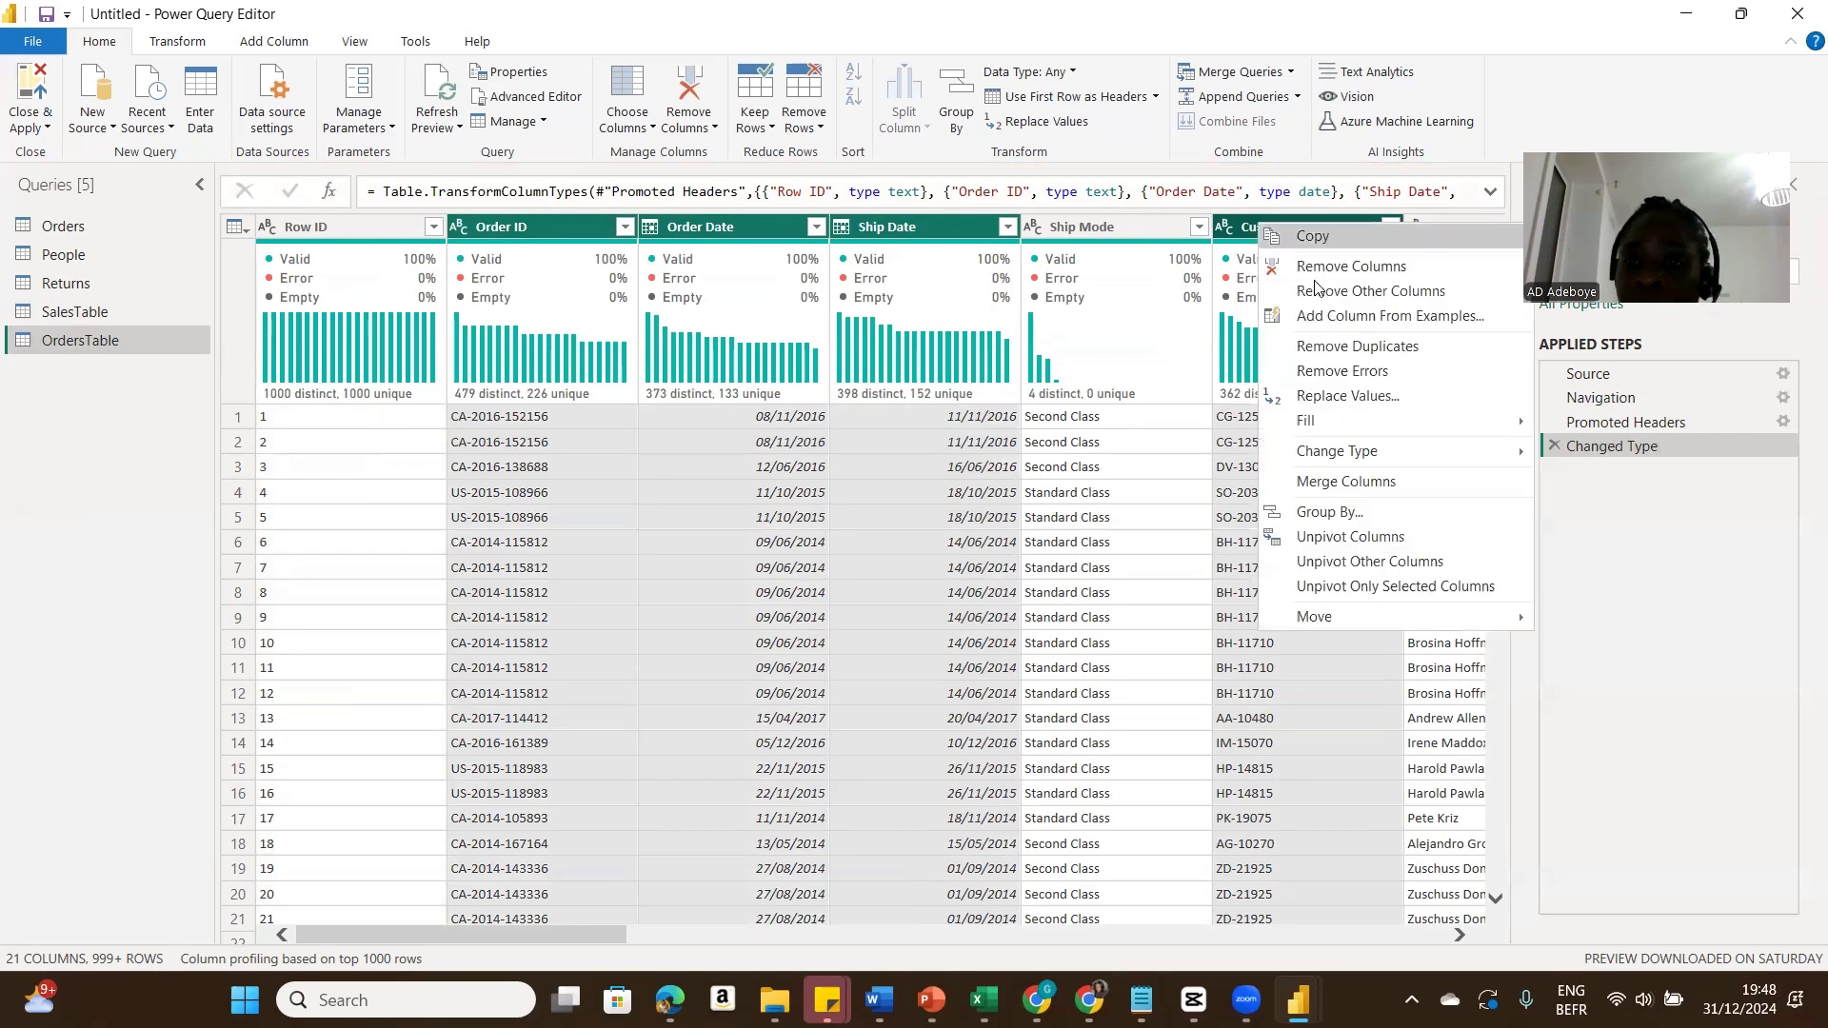
click(1332, 296)
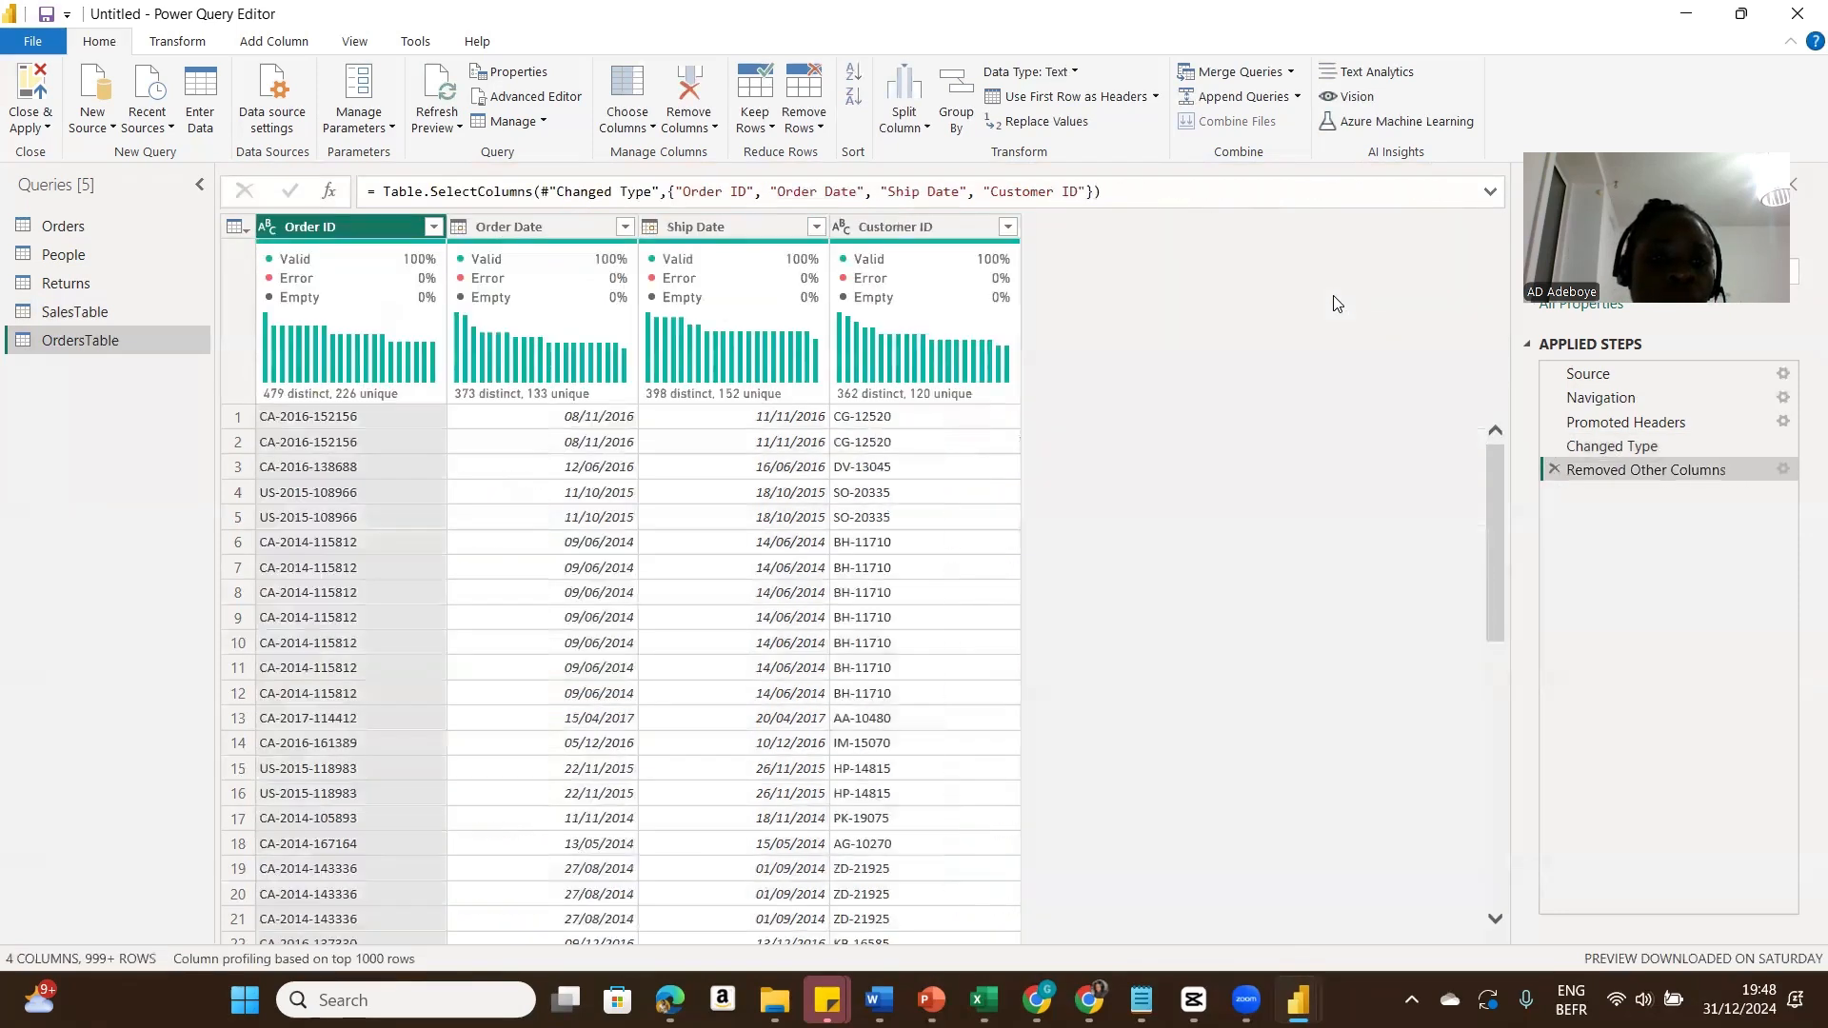
right_click(390, 235)
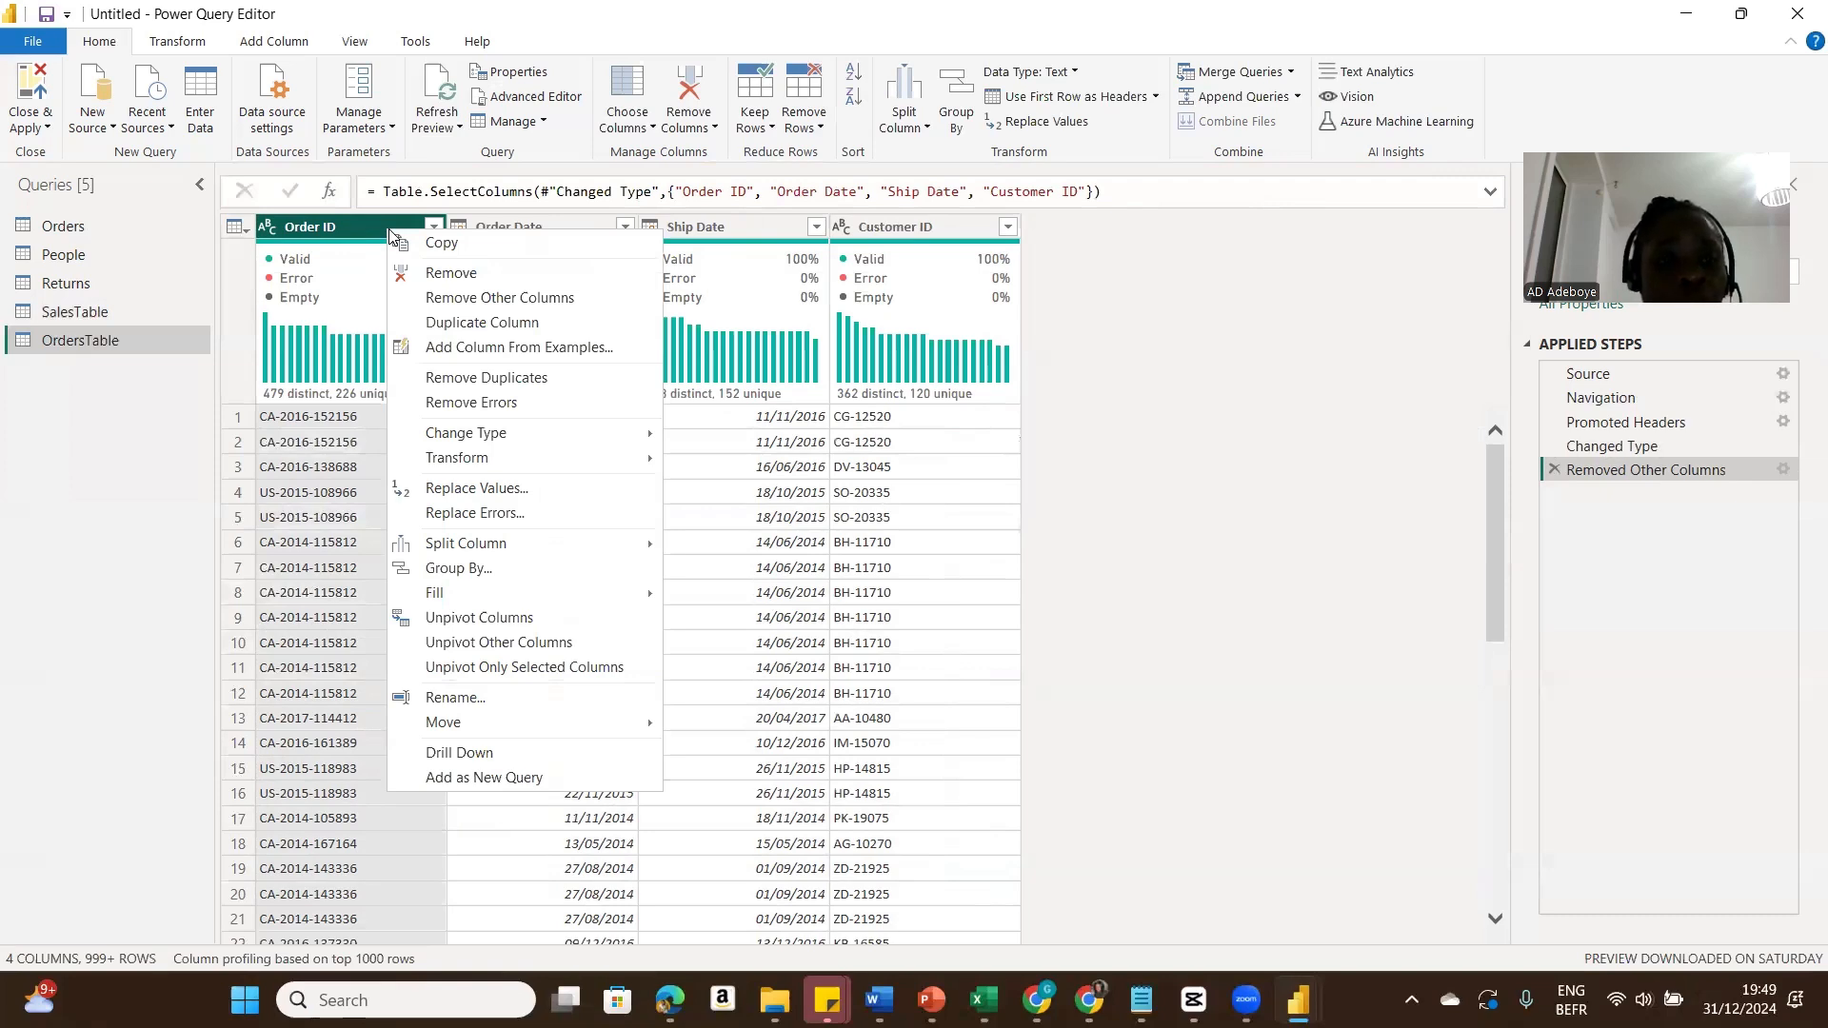
click(487, 378)
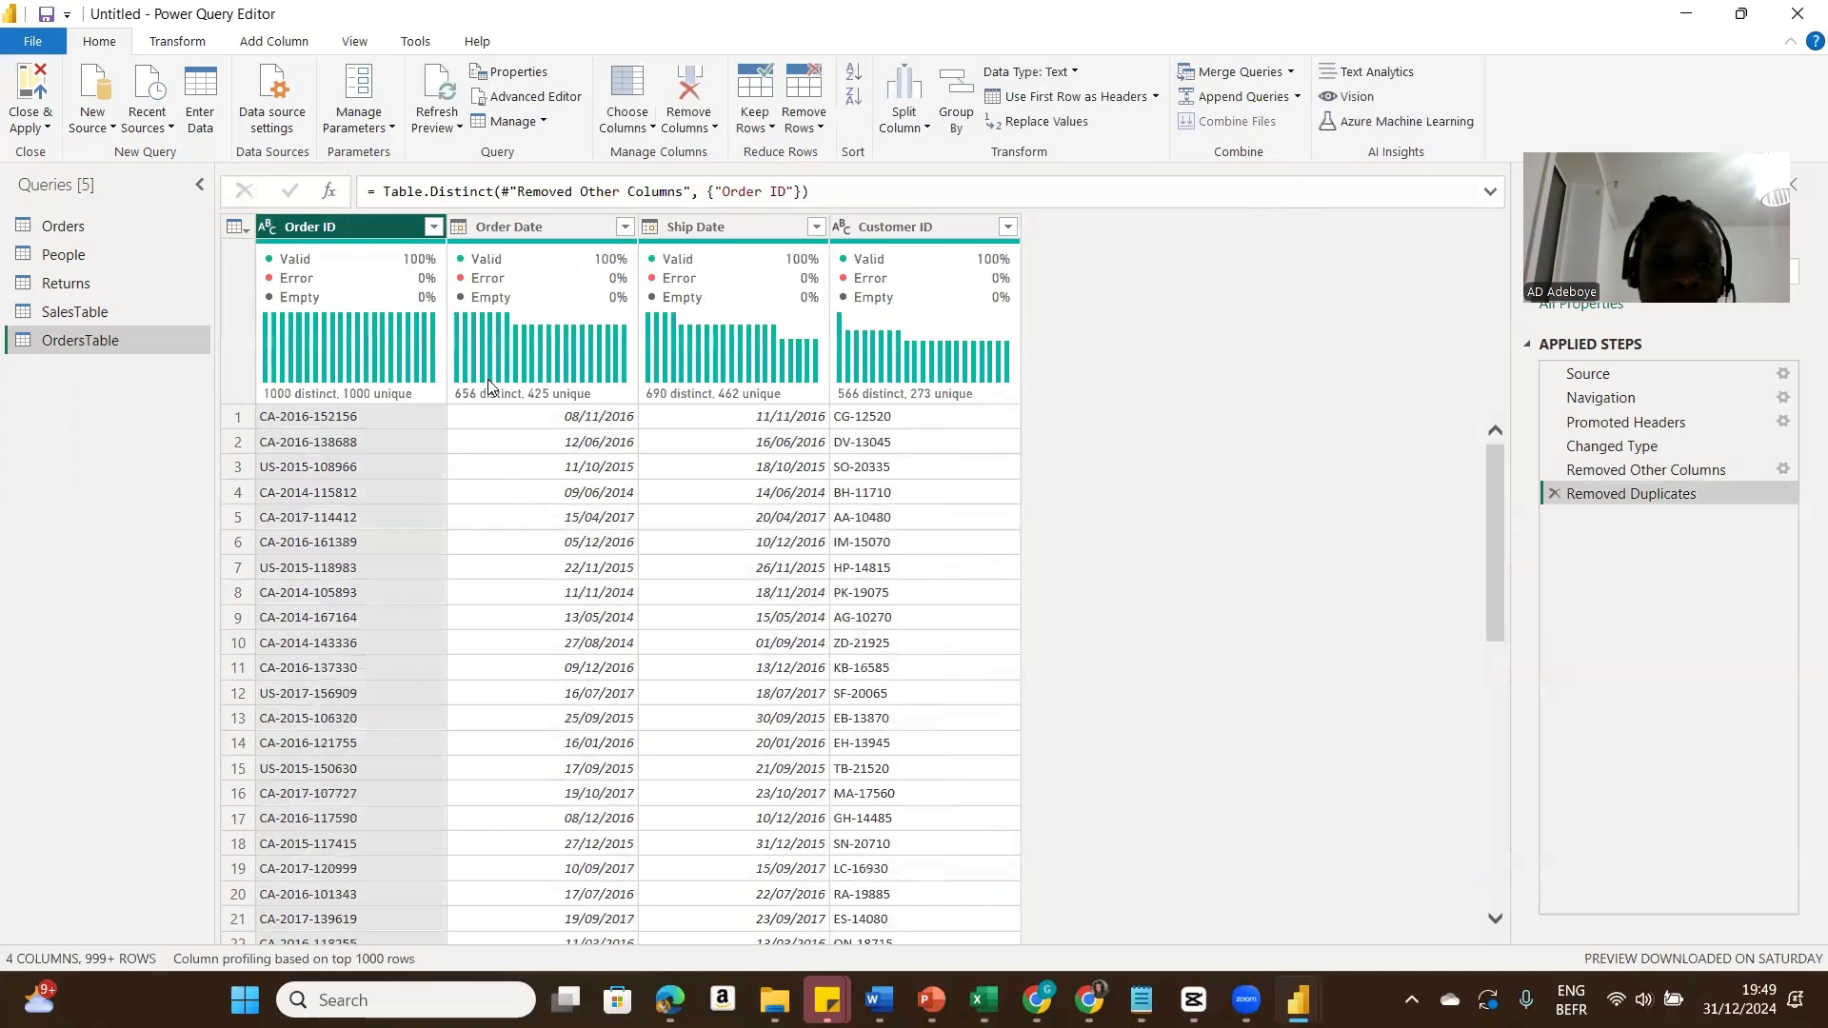
Step: Duplicate the Orders query and rename the copy ProductsTable
click(59, 229)
right_click(59, 229)
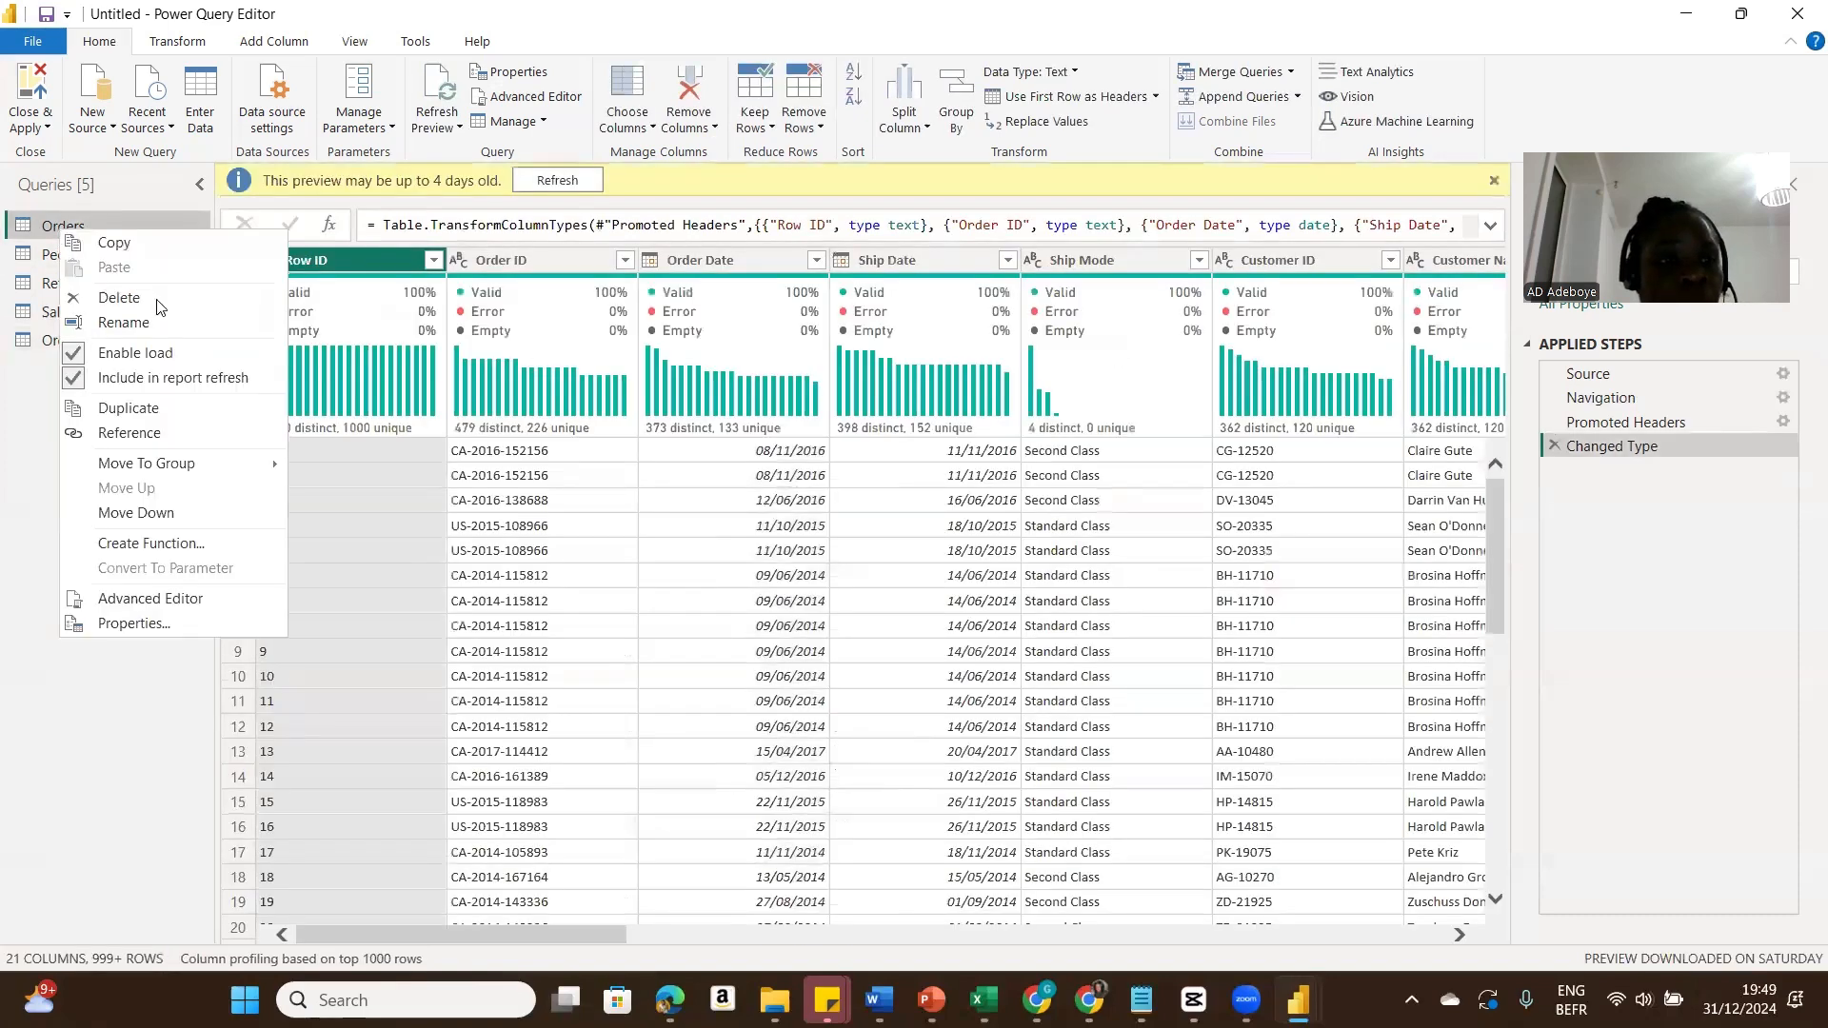
click(139, 407)
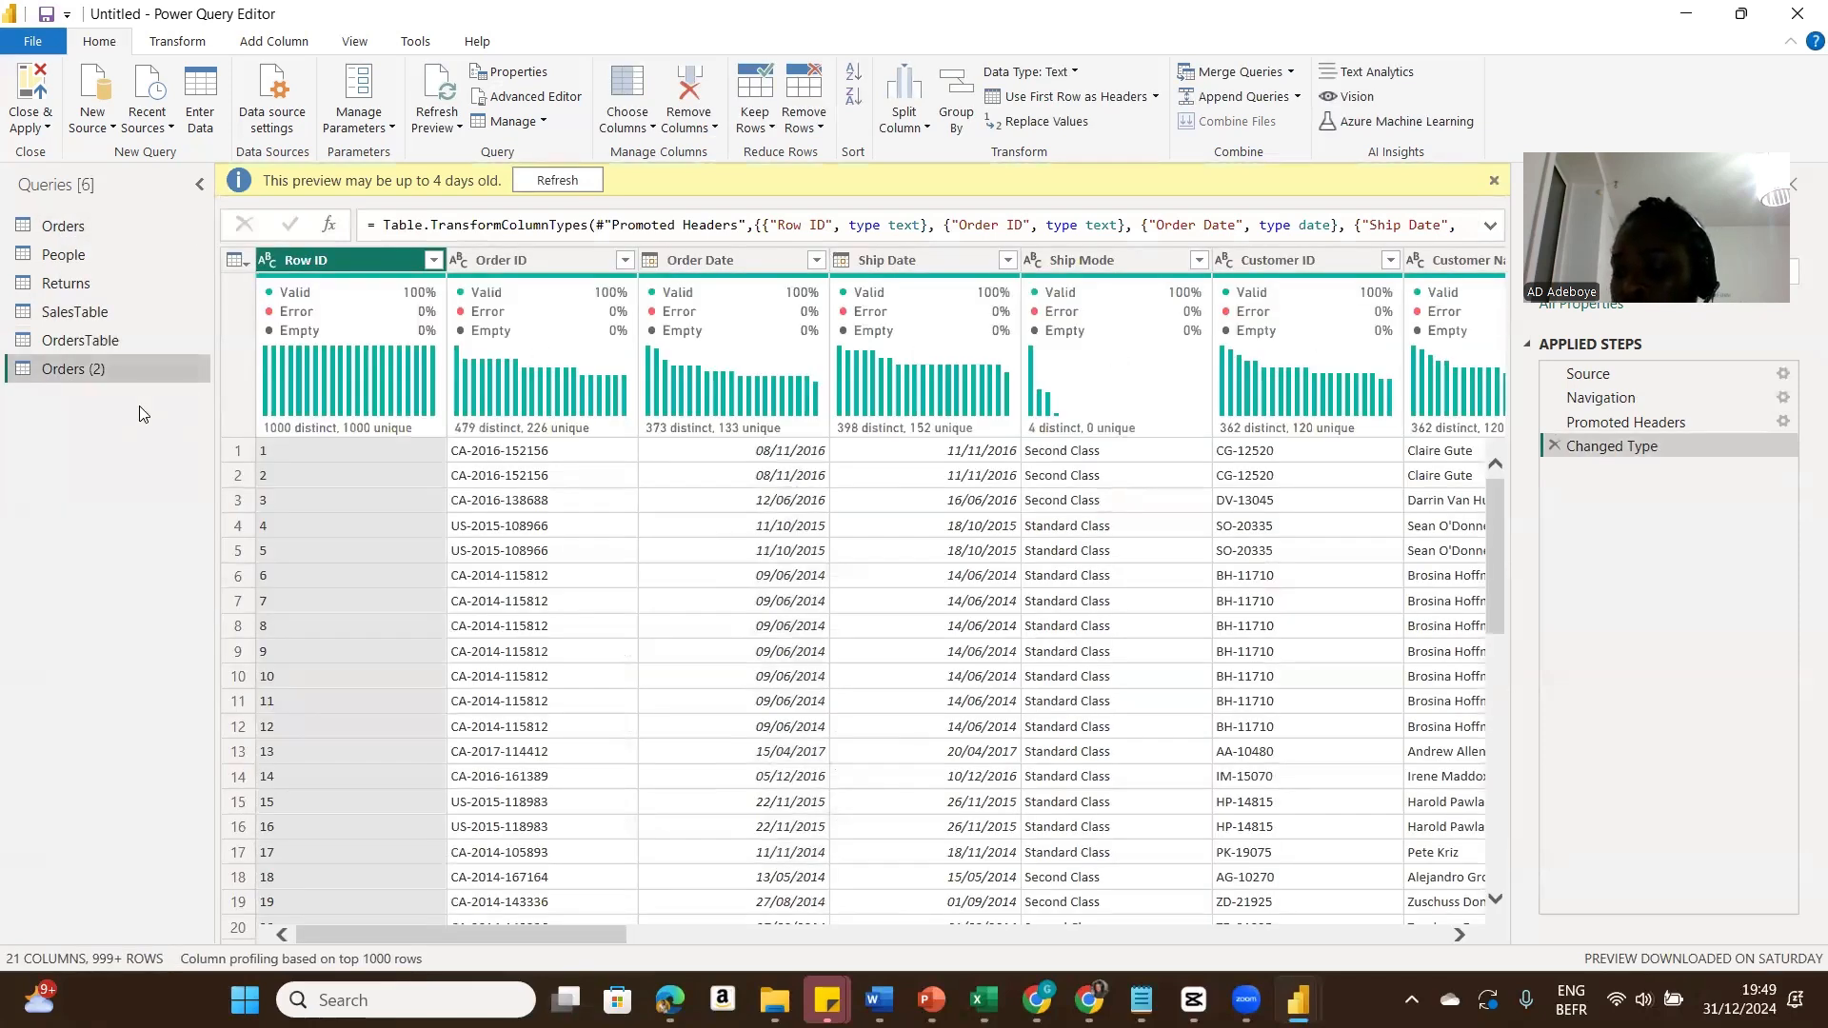
right_click(93, 369)
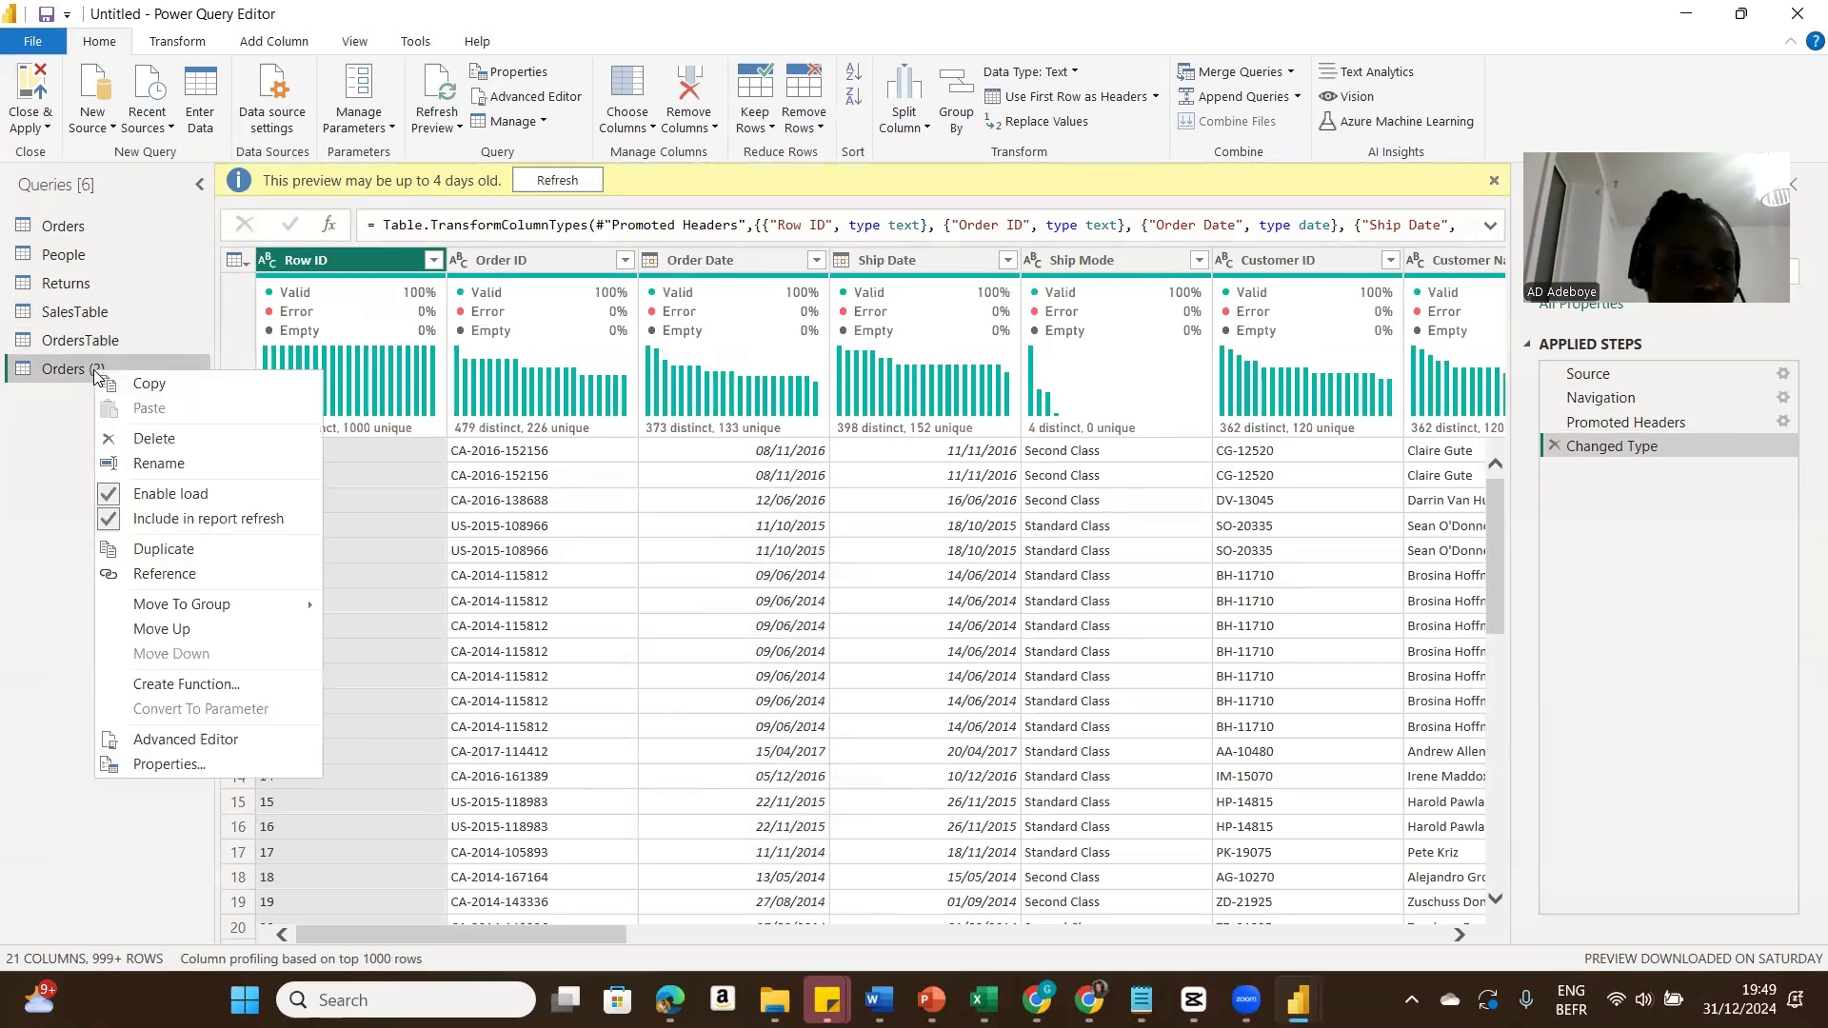
click(140, 470)
text(Pro)
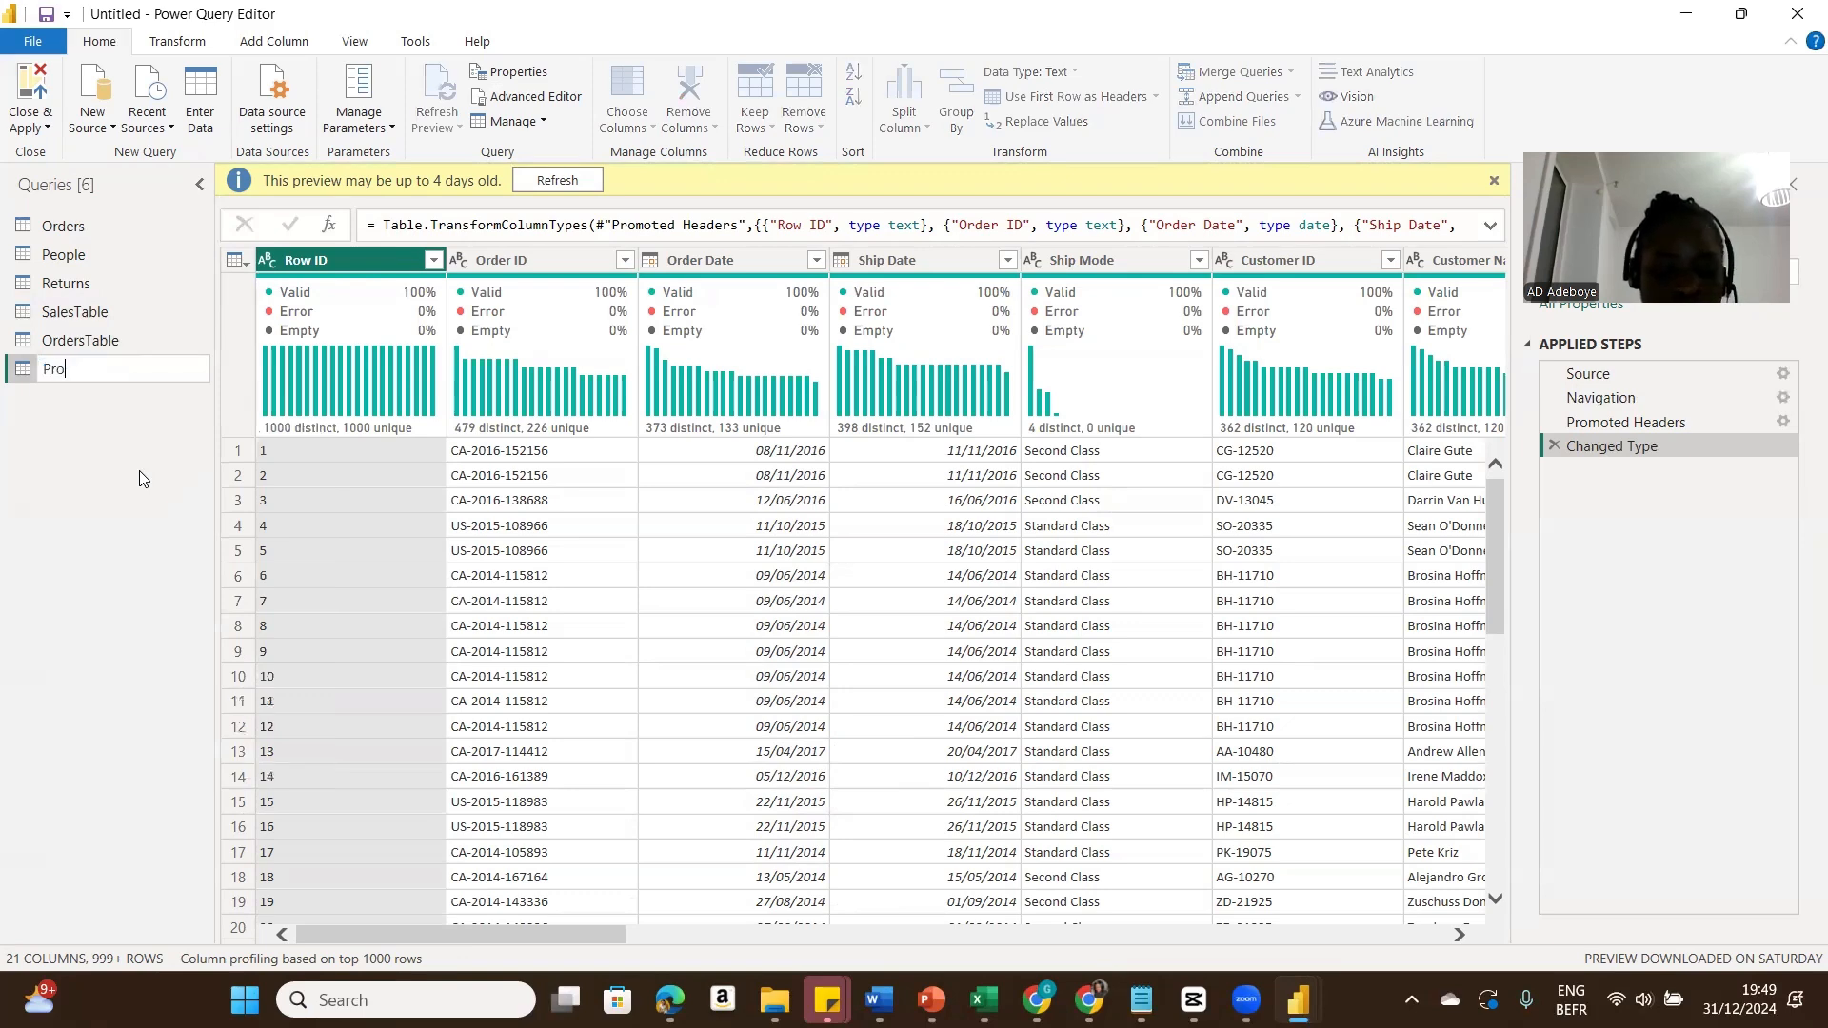
text(ductsTa)
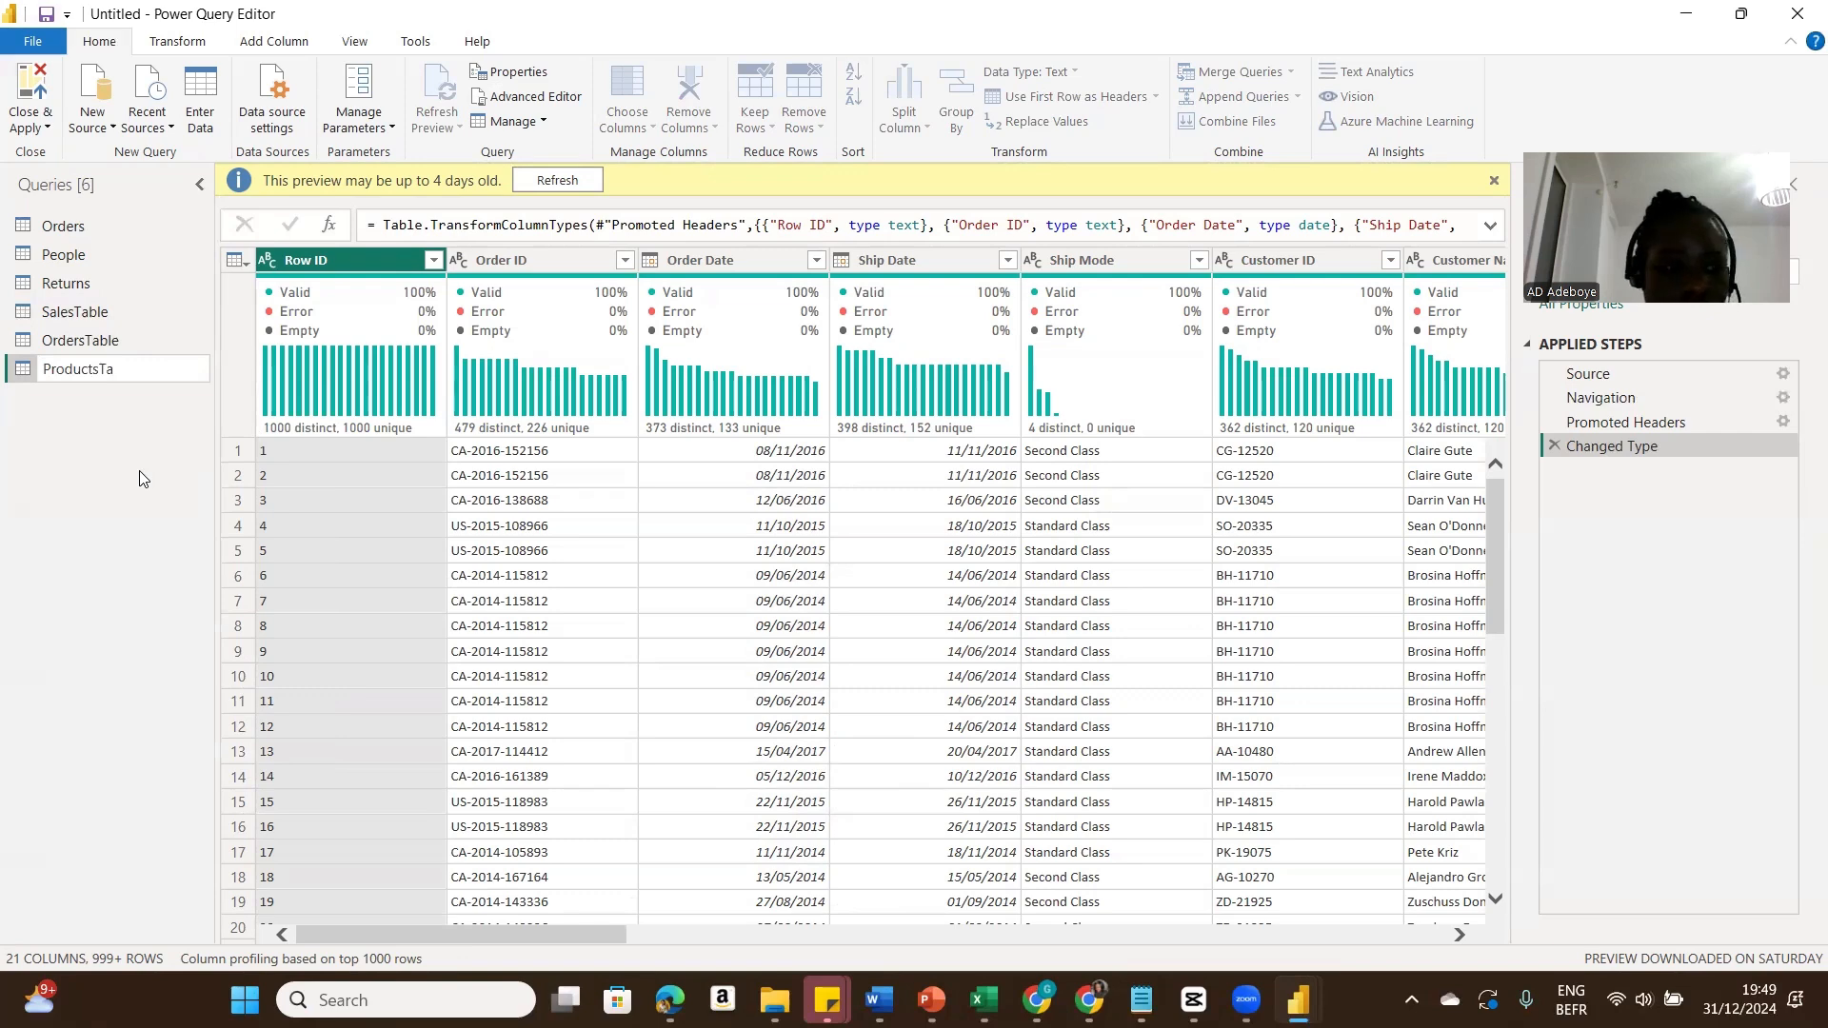
text(ble)
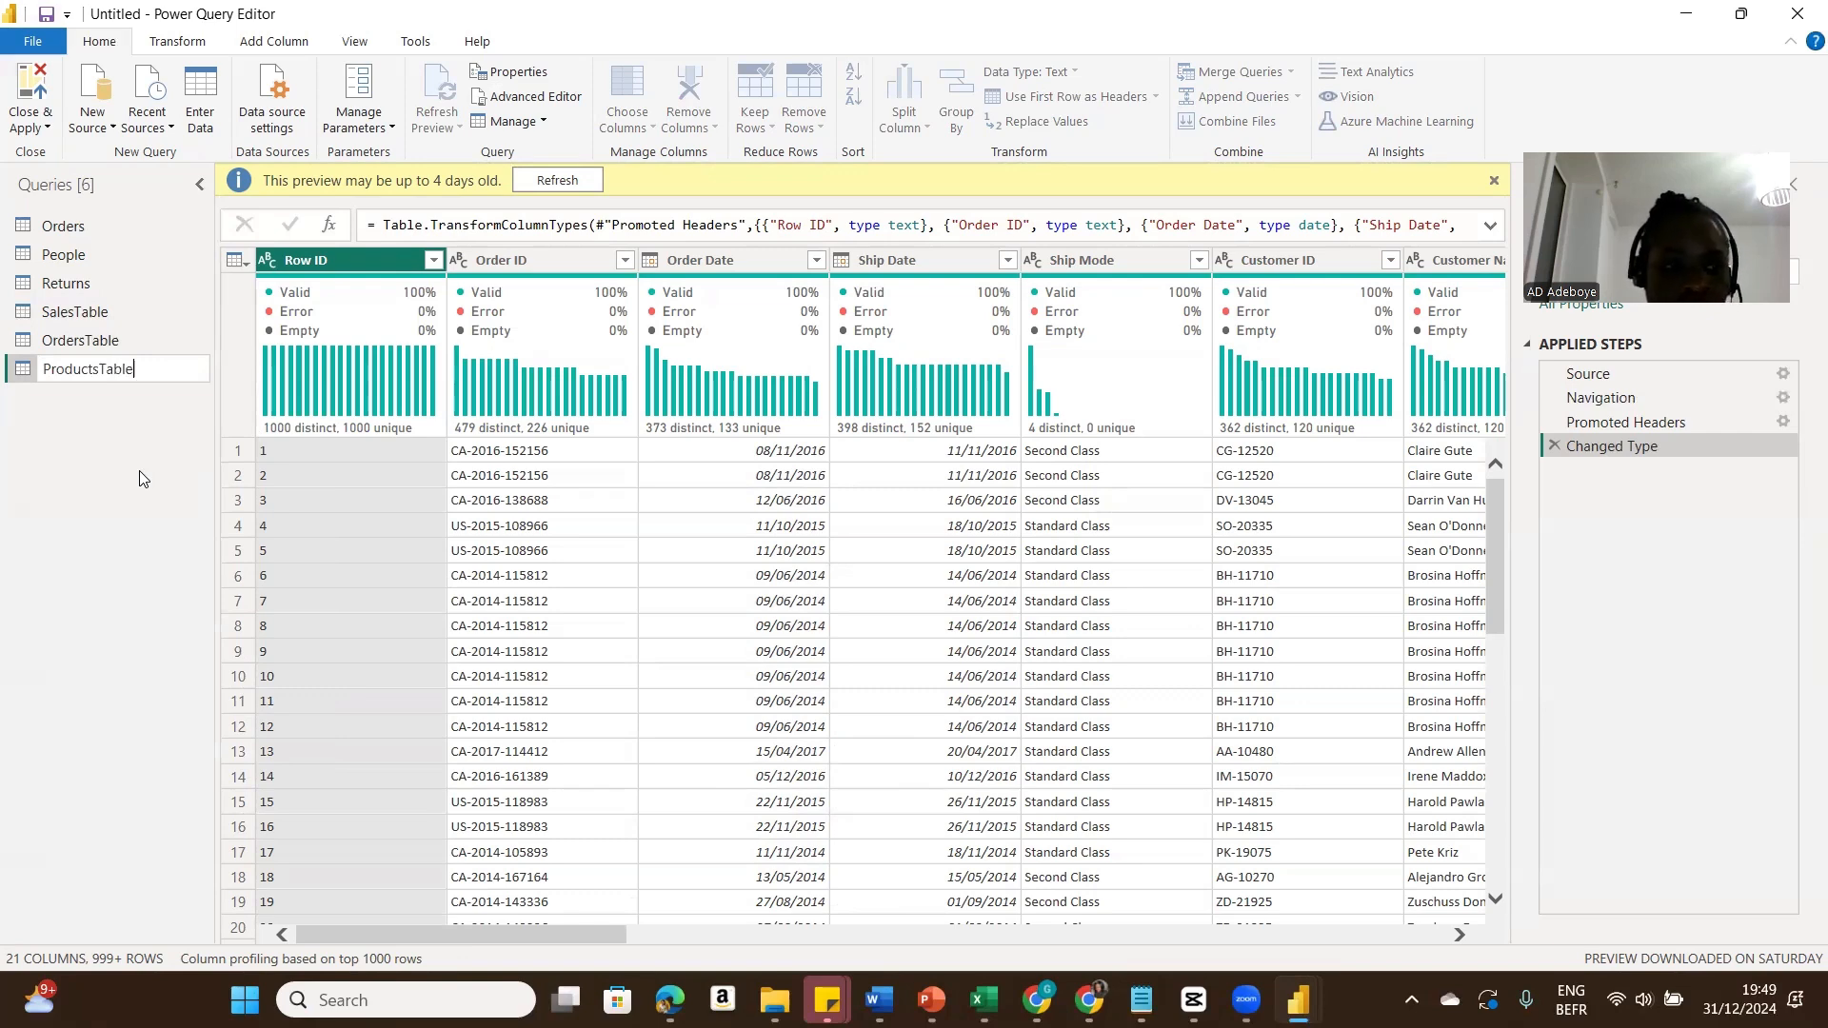
key(Return)
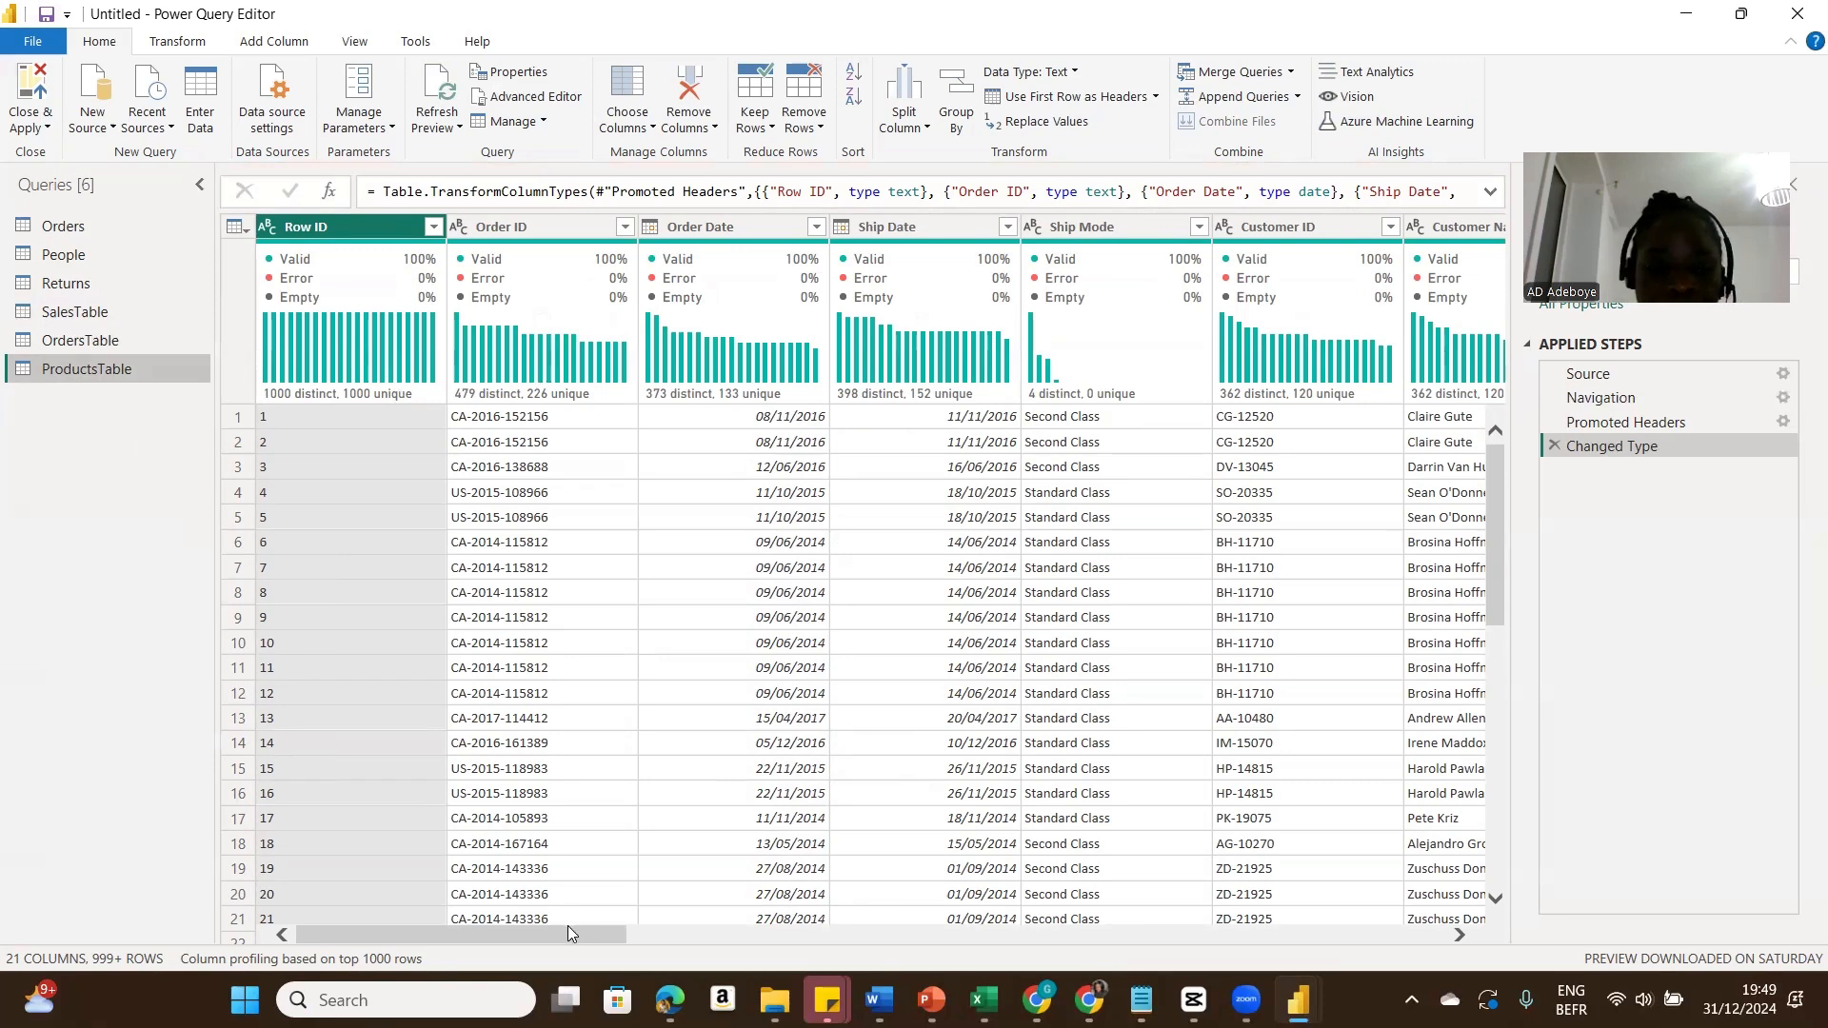
Step: In ProductsTable, keep only the Product ID, Category, Sub-Category and Product Name columns
drag(565, 935, 1116, 910)
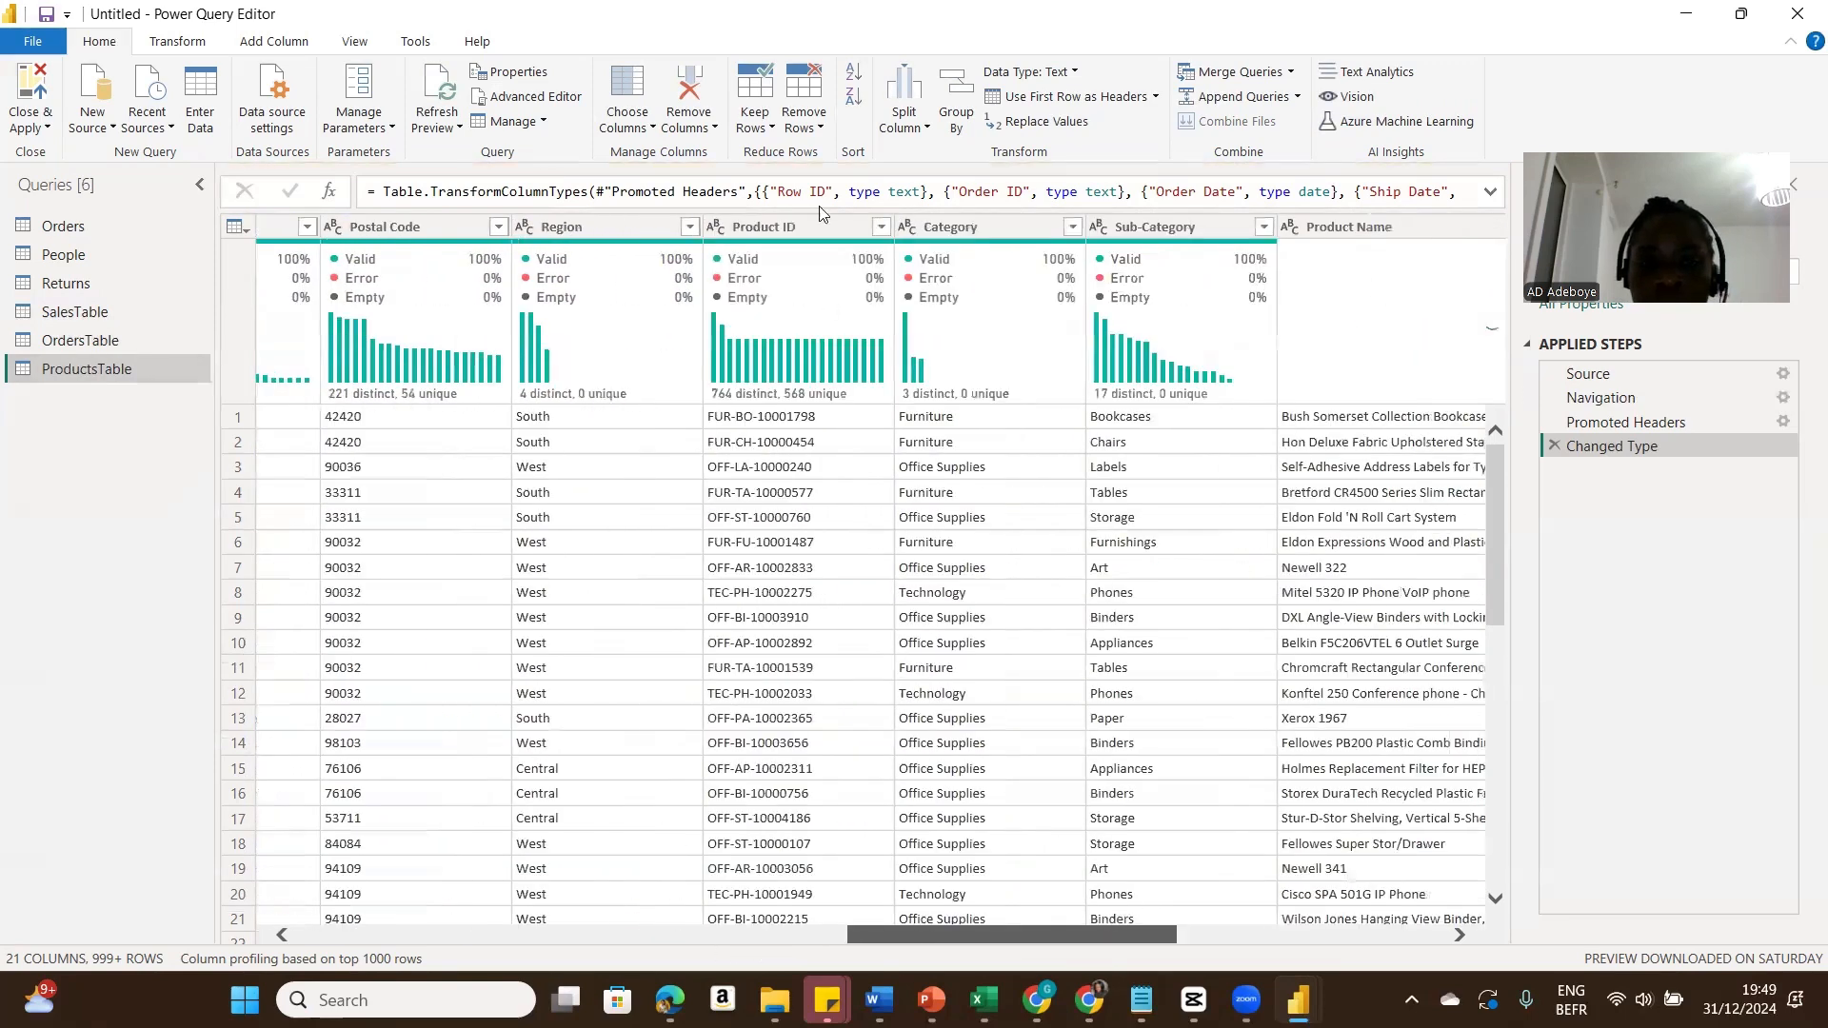
click(803, 226)
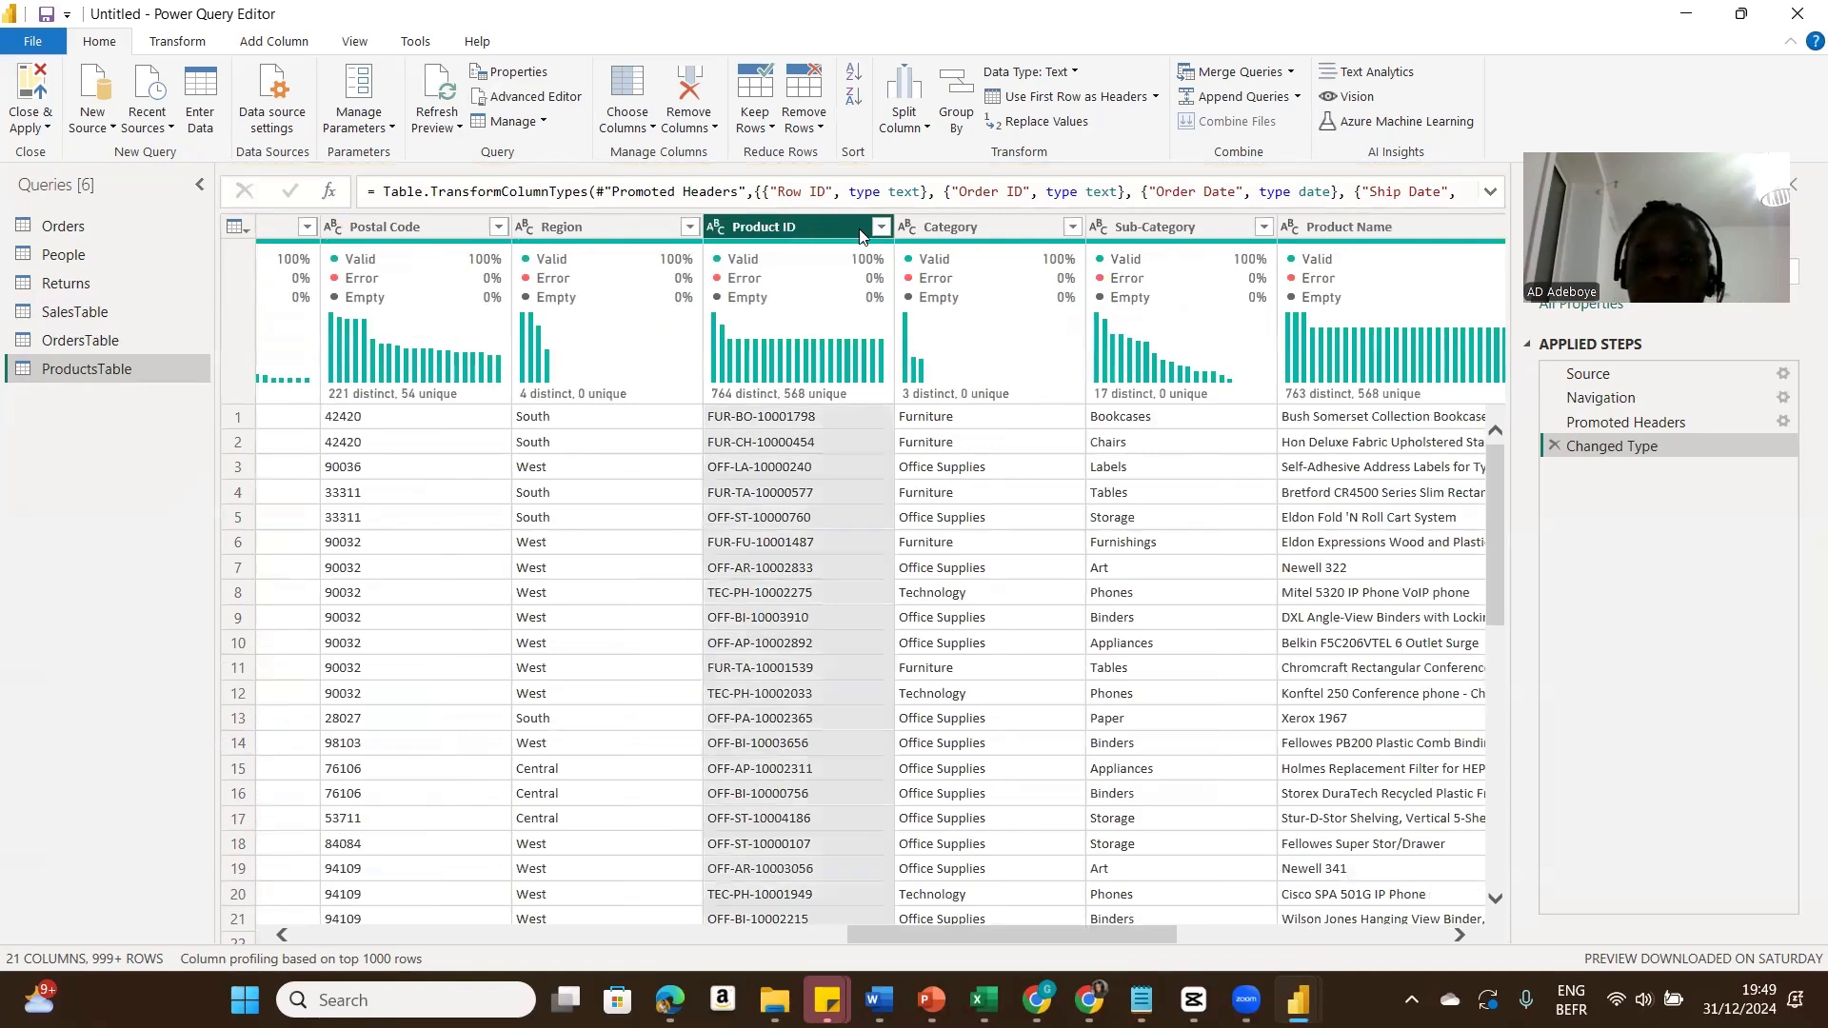
ctrl+click(996, 226)
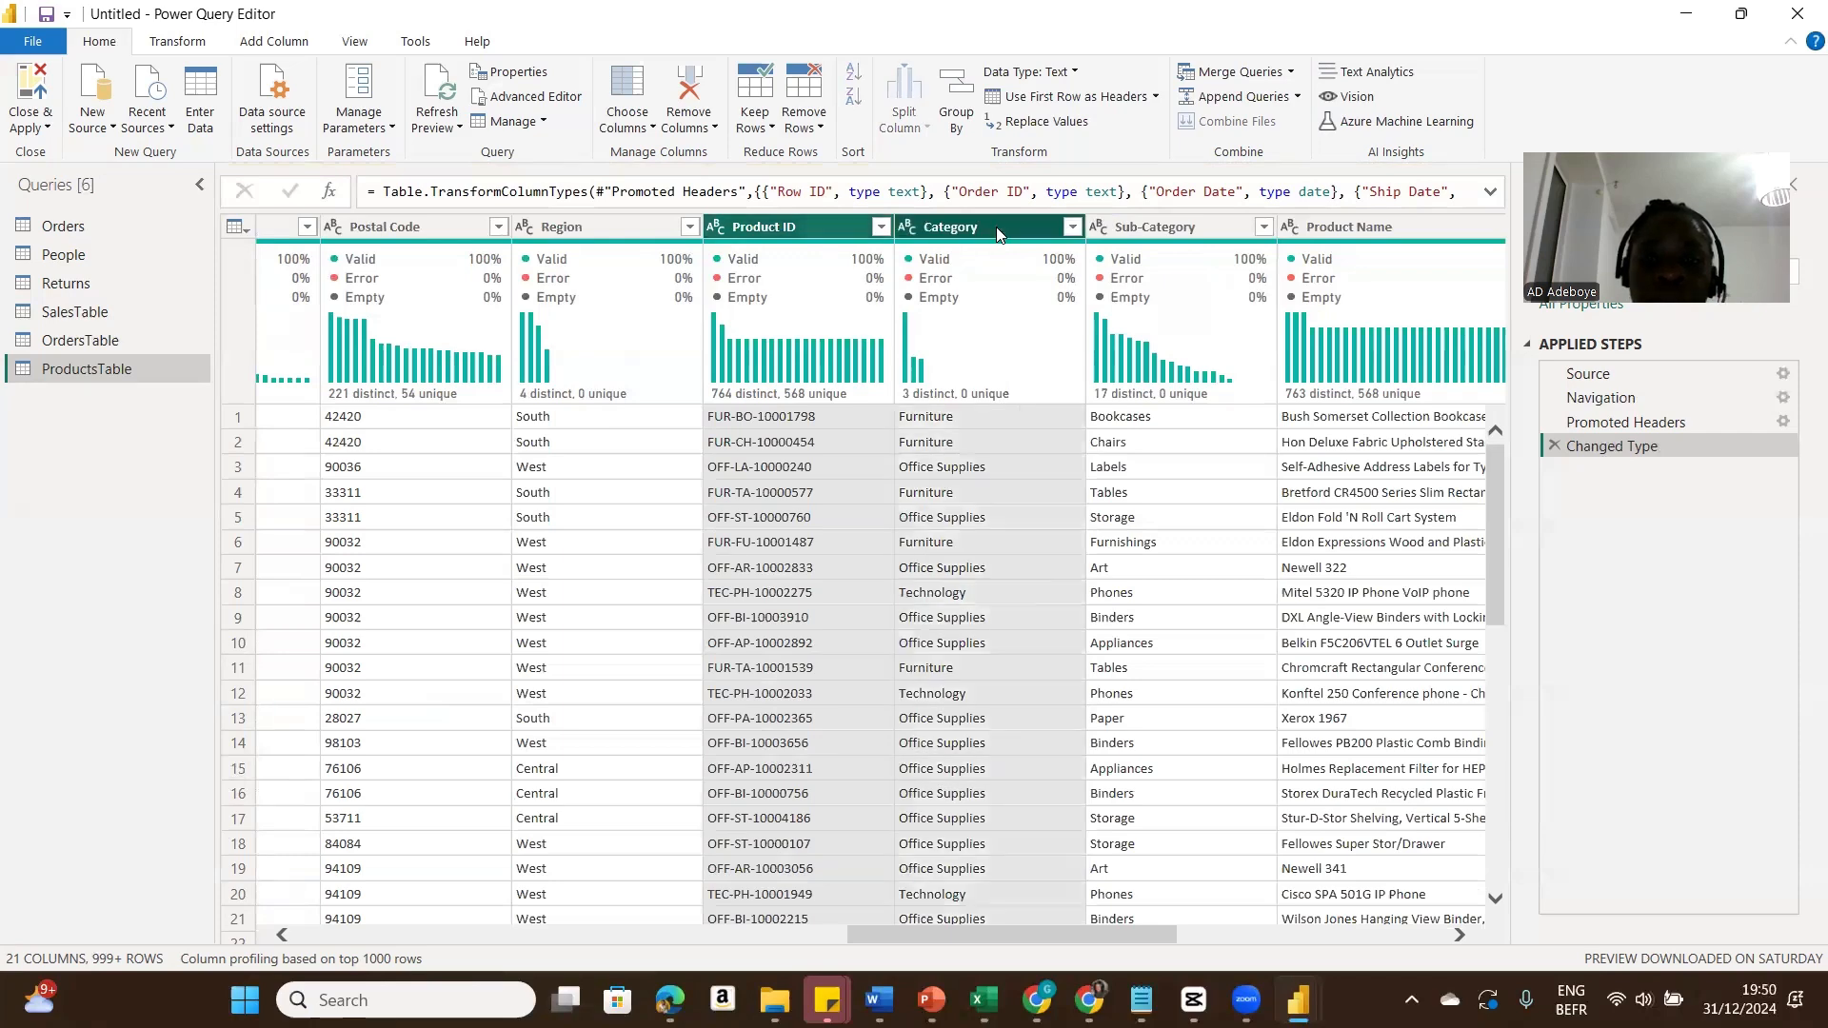
ctrl+click(1139, 230)
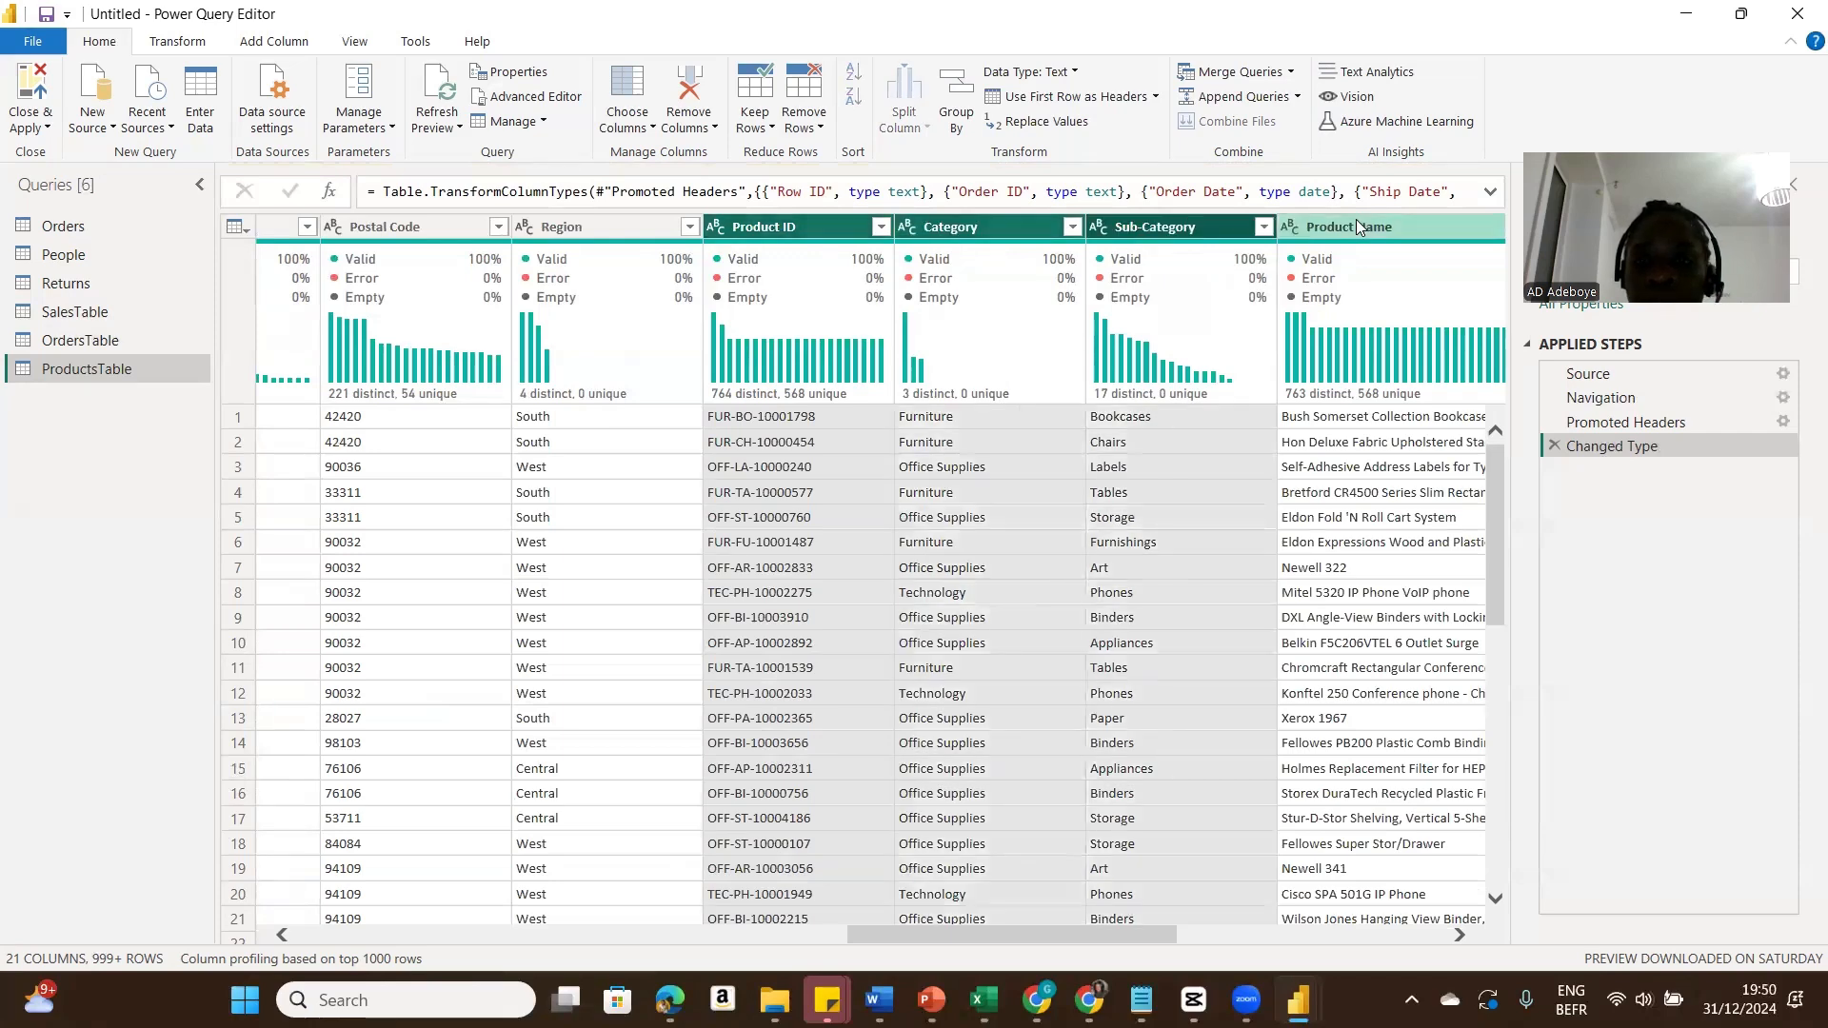
ctrl+click(1355, 224)
right_click(1355, 219)
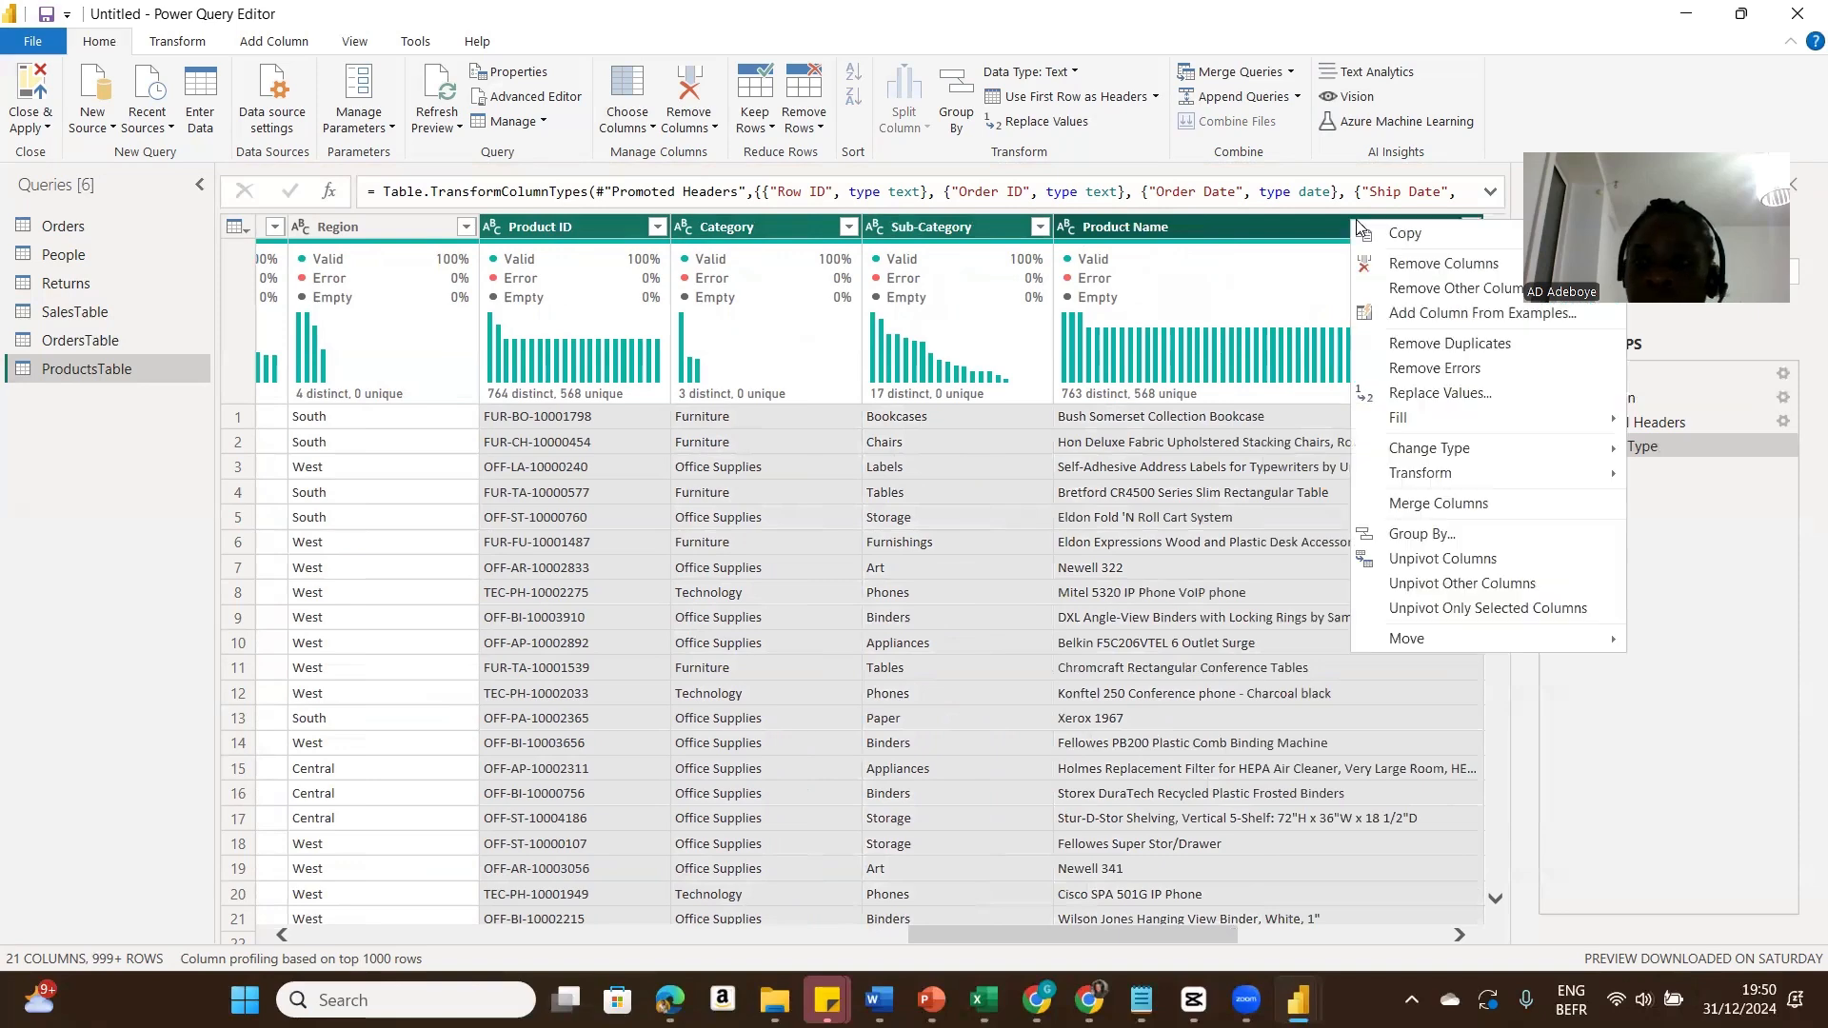
click(1416, 290)
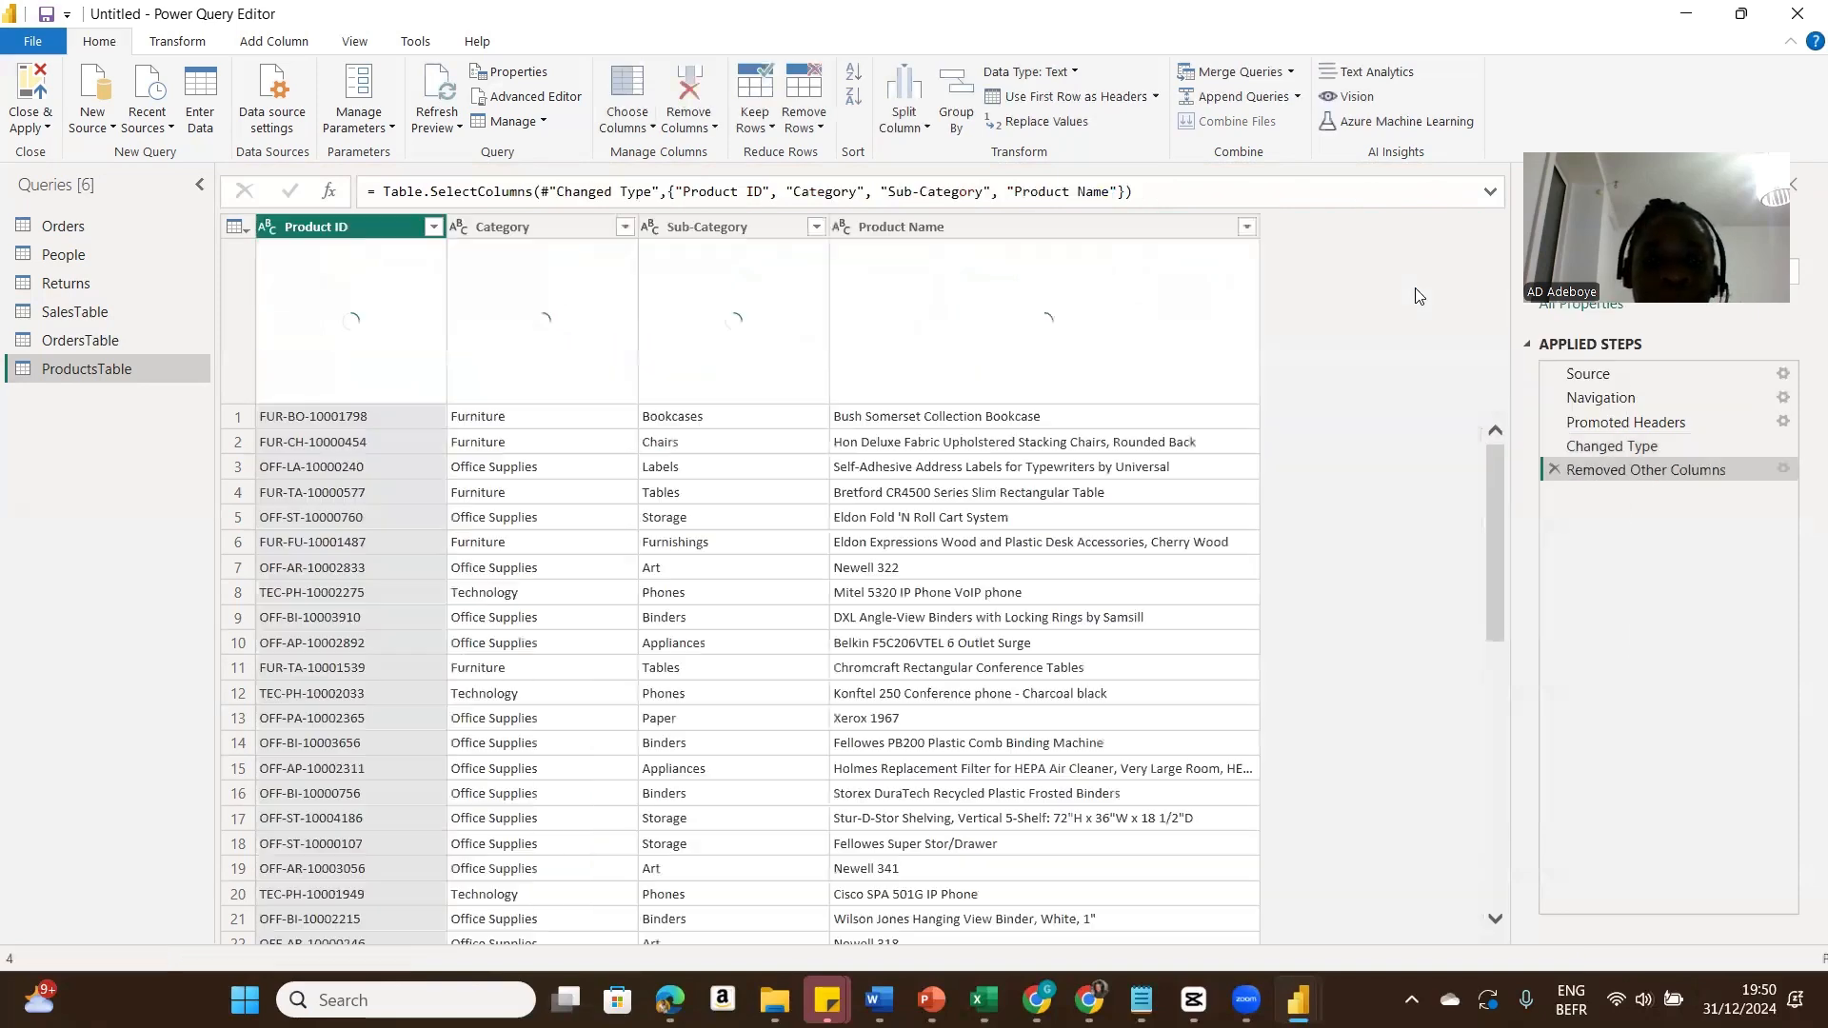
Step: Remove duplicate rows by Product ID and move the Product Name column next to Product ID
right_click(358, 238)
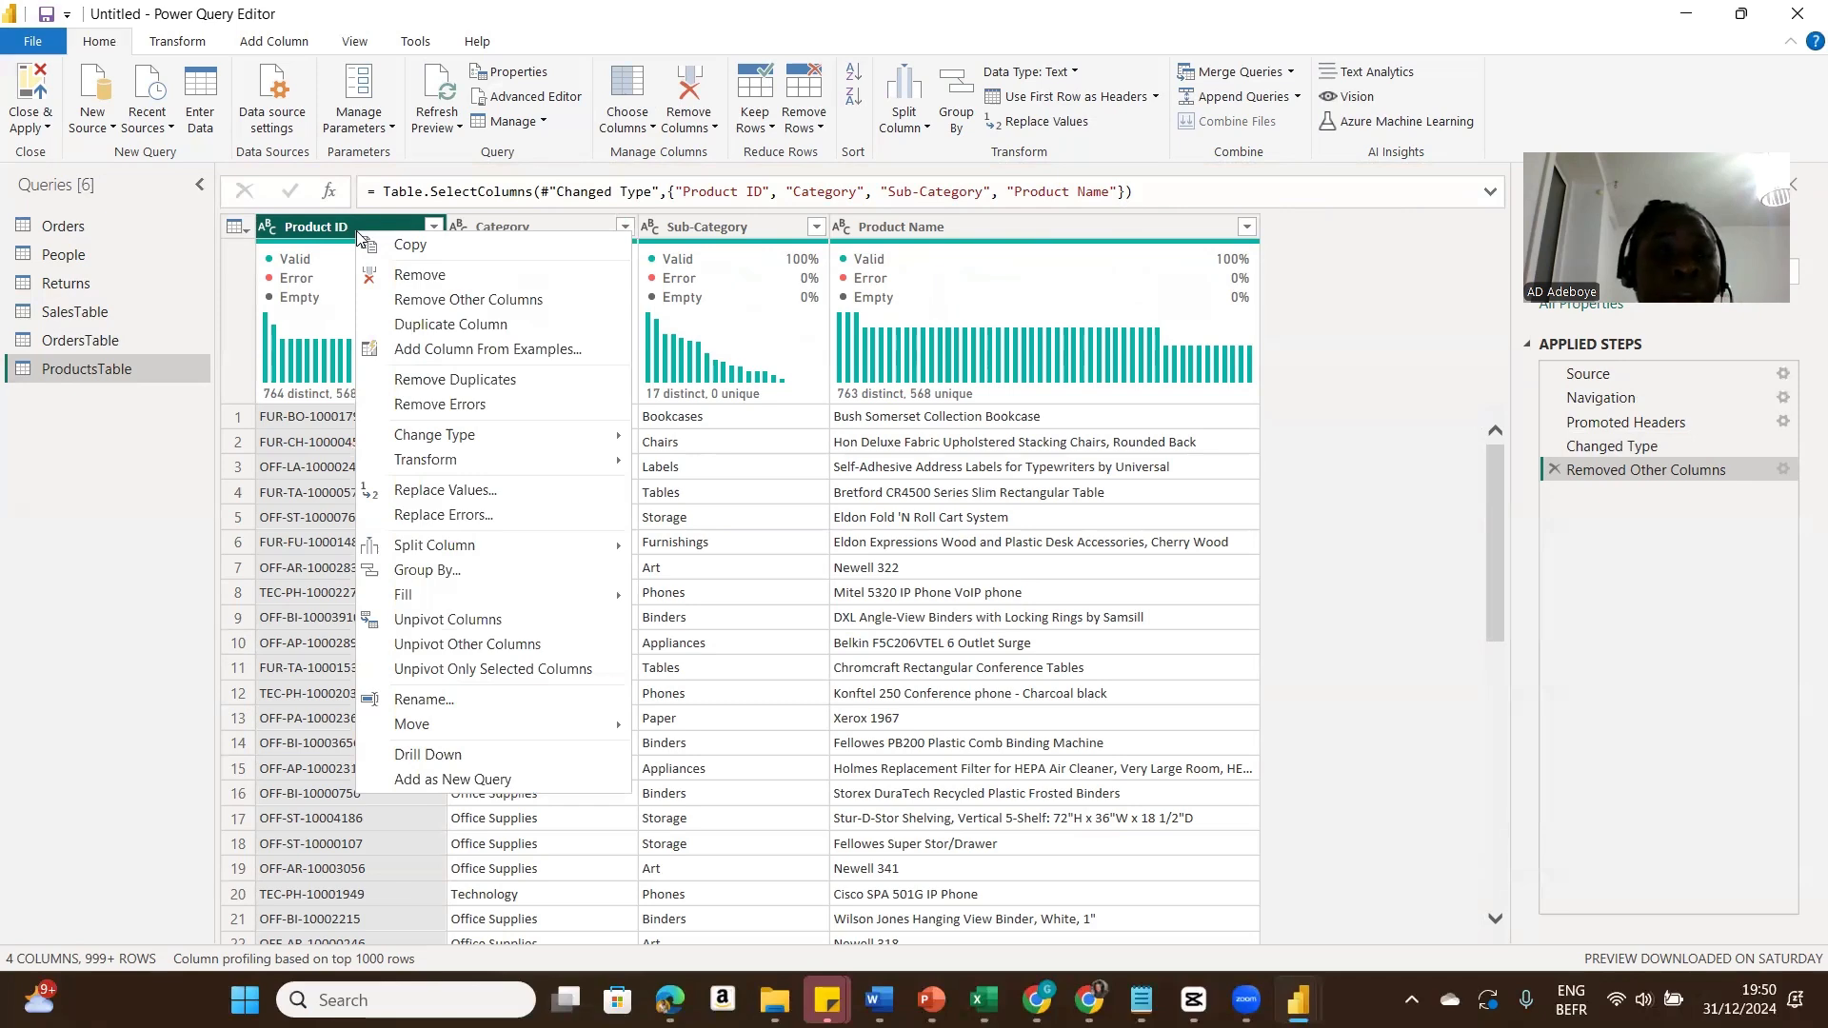
click(455, 381)
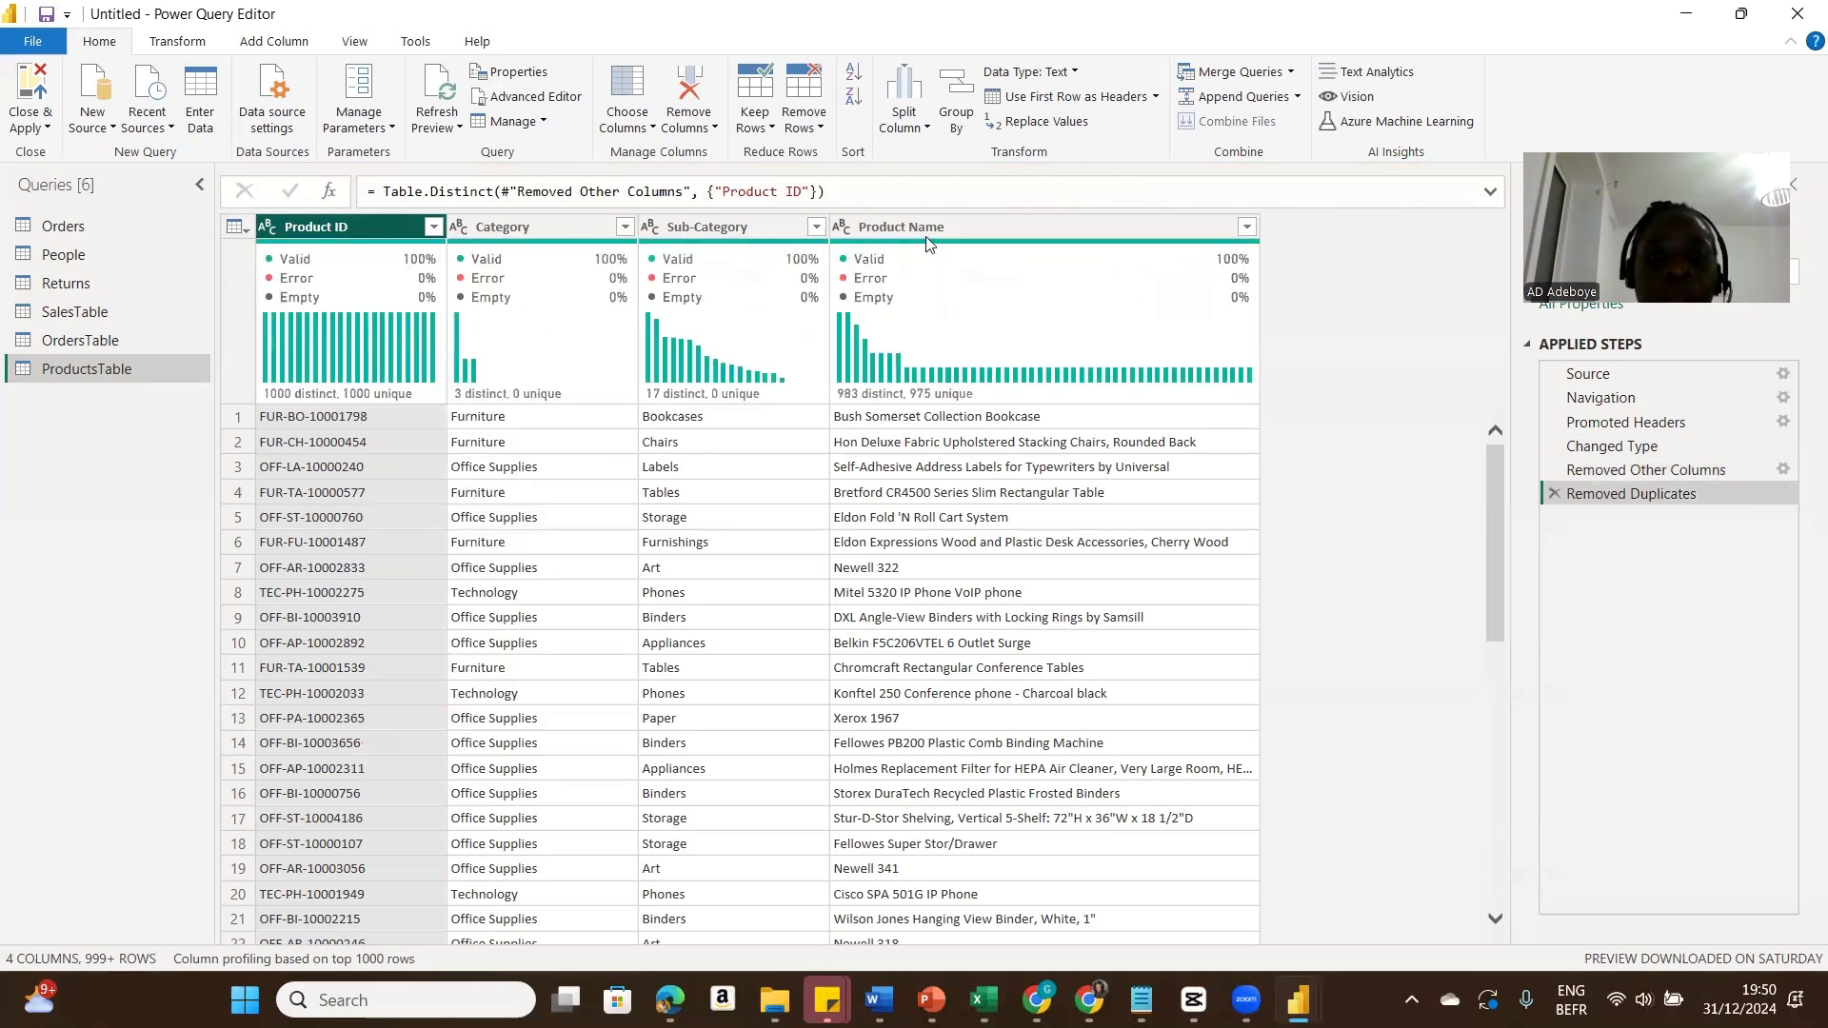
drag(926, 235, 534, 260)
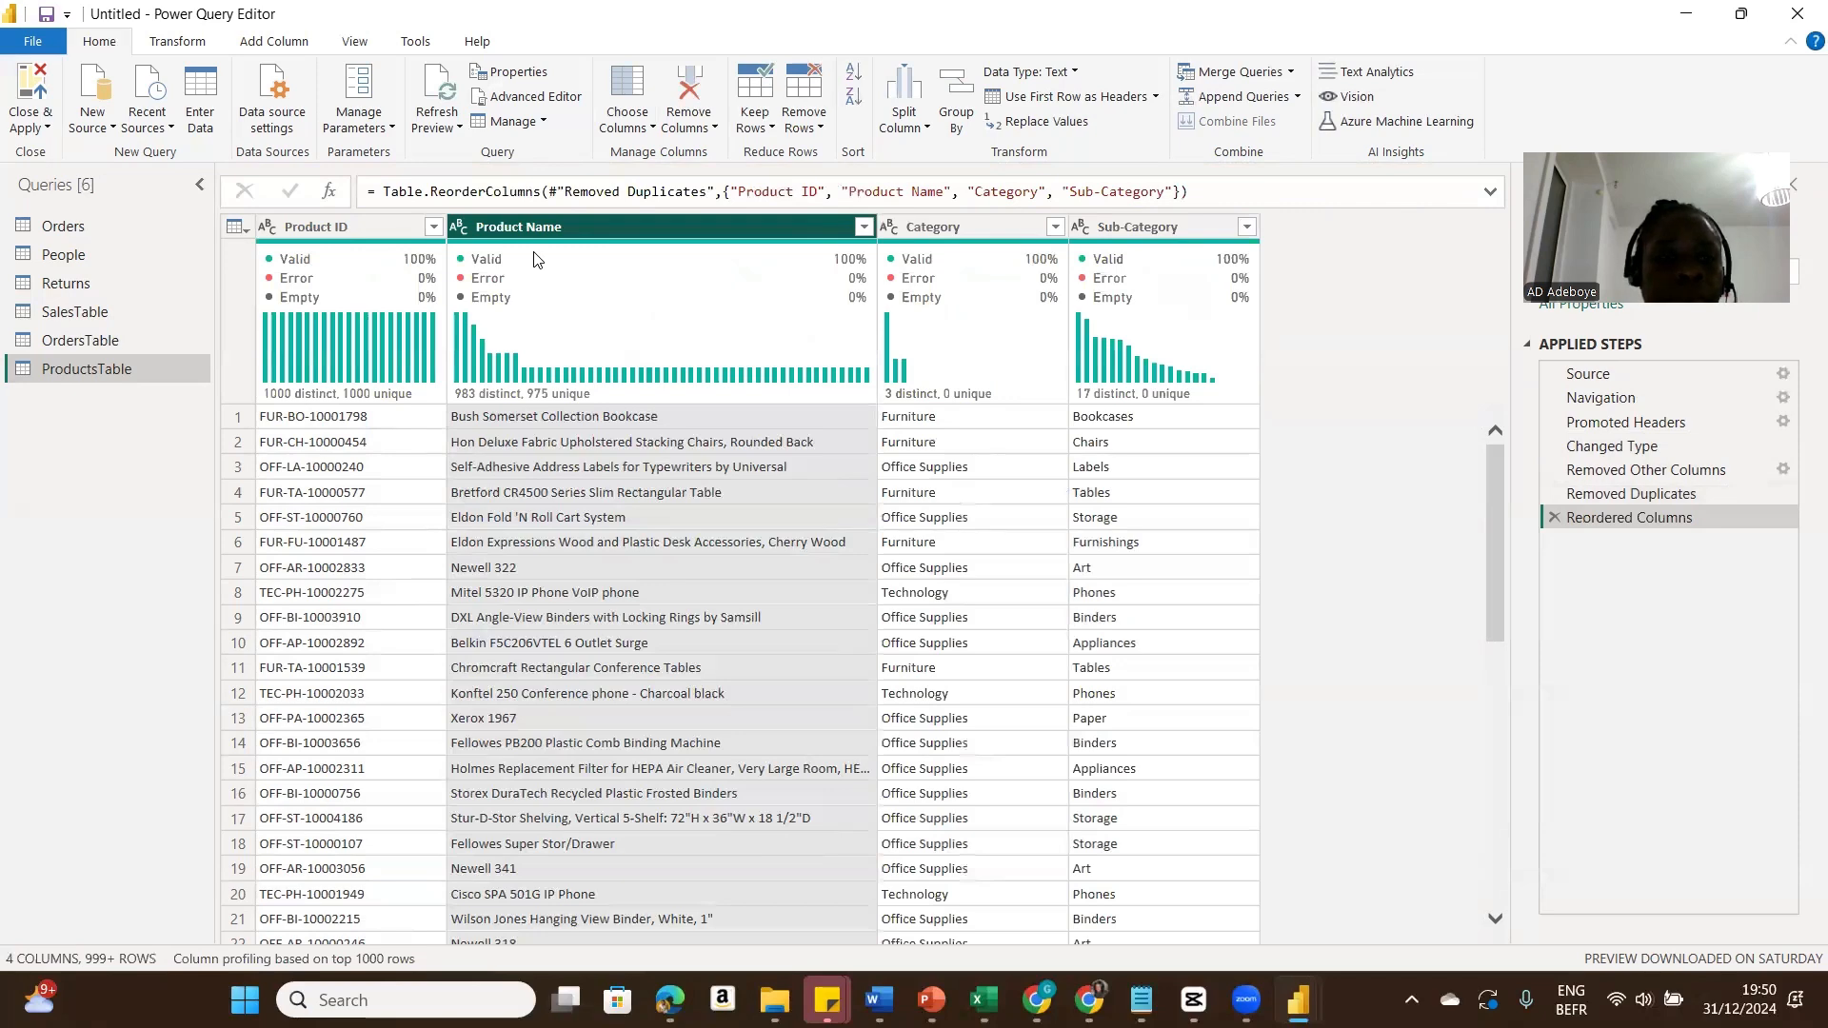
Step: Duplicate the Orders query and rename the copy CustomerTable
click(80, 228)
right_click(80, 226)
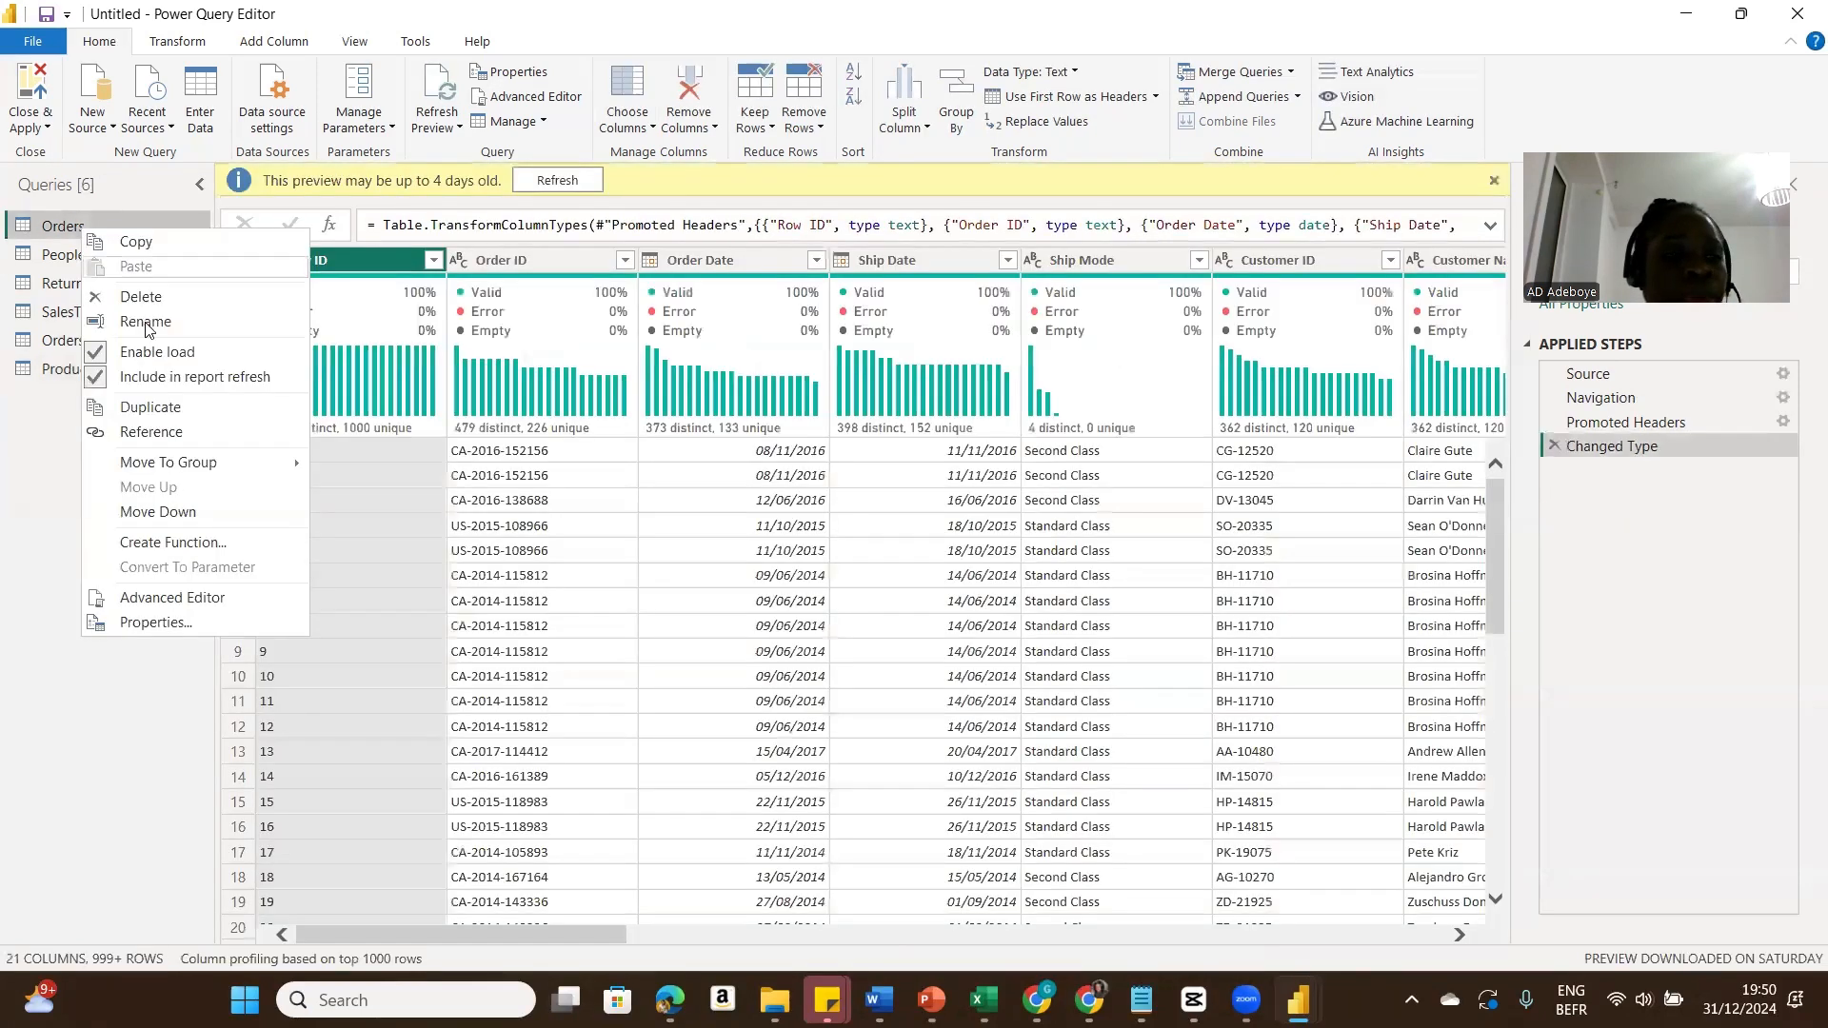
click(153, 408)
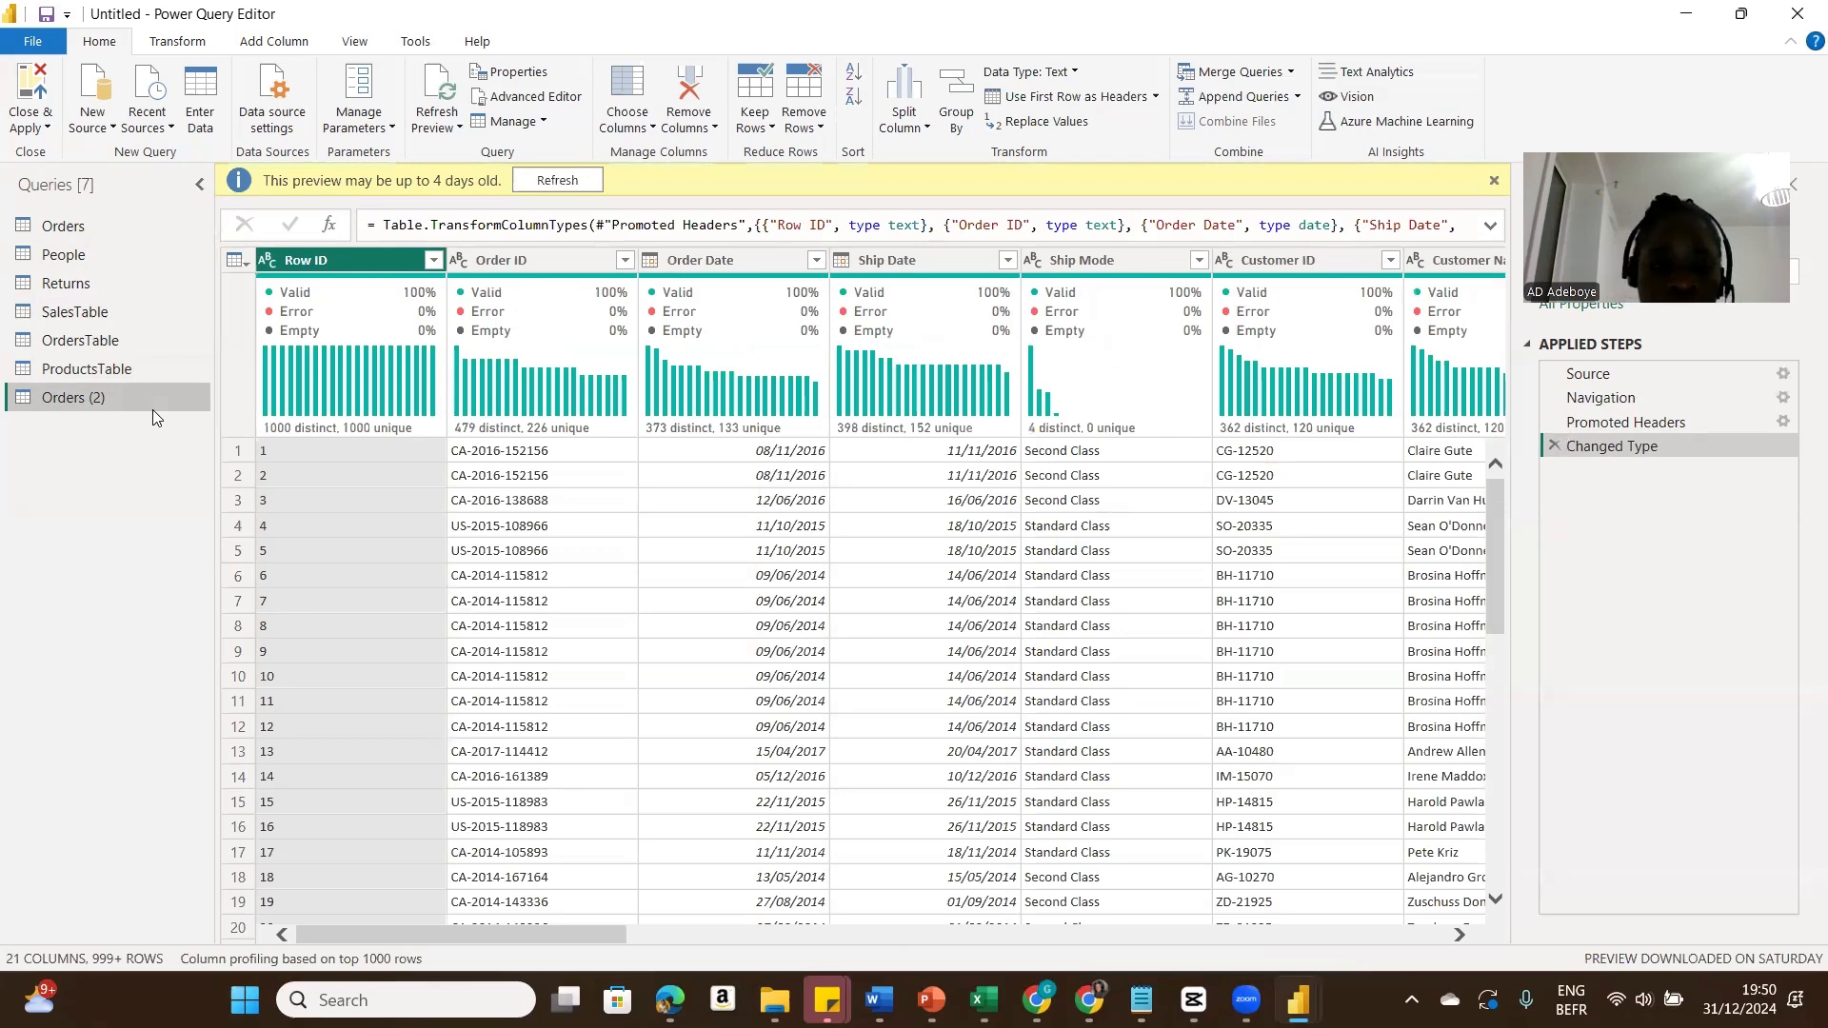
double_click(101, 407)
text(Cust)
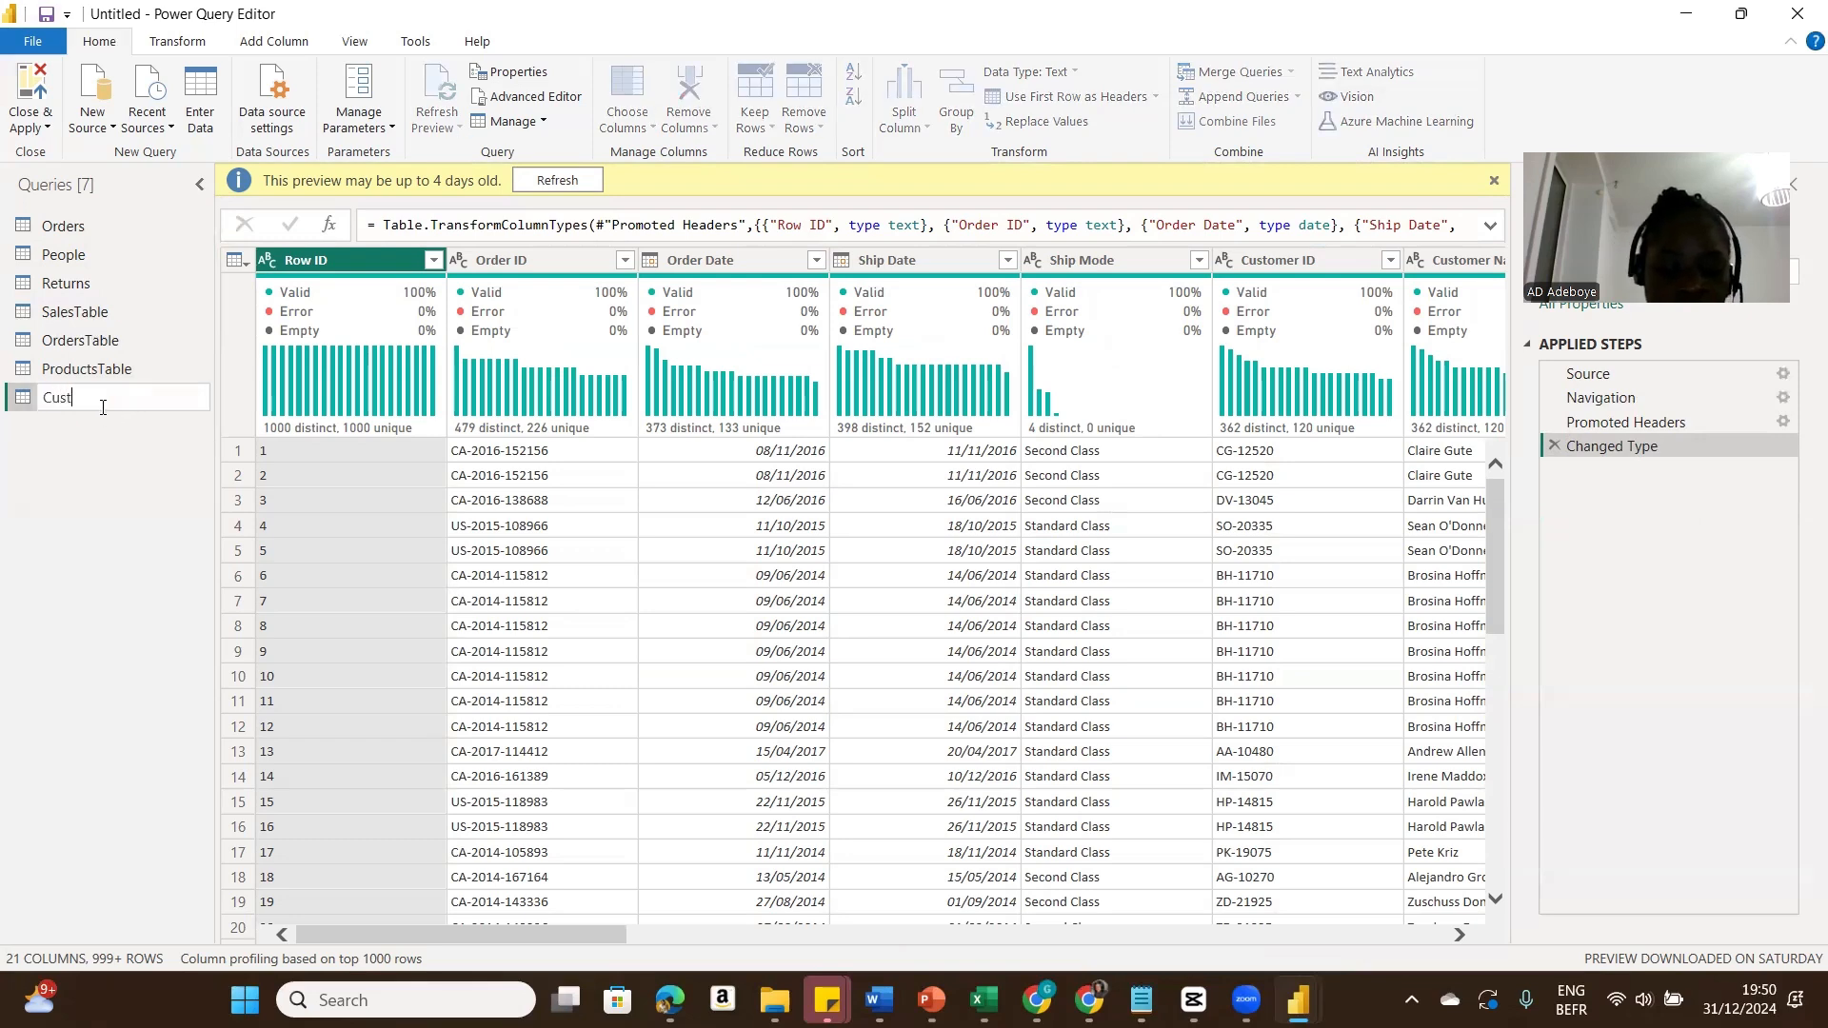
text(omerTable)
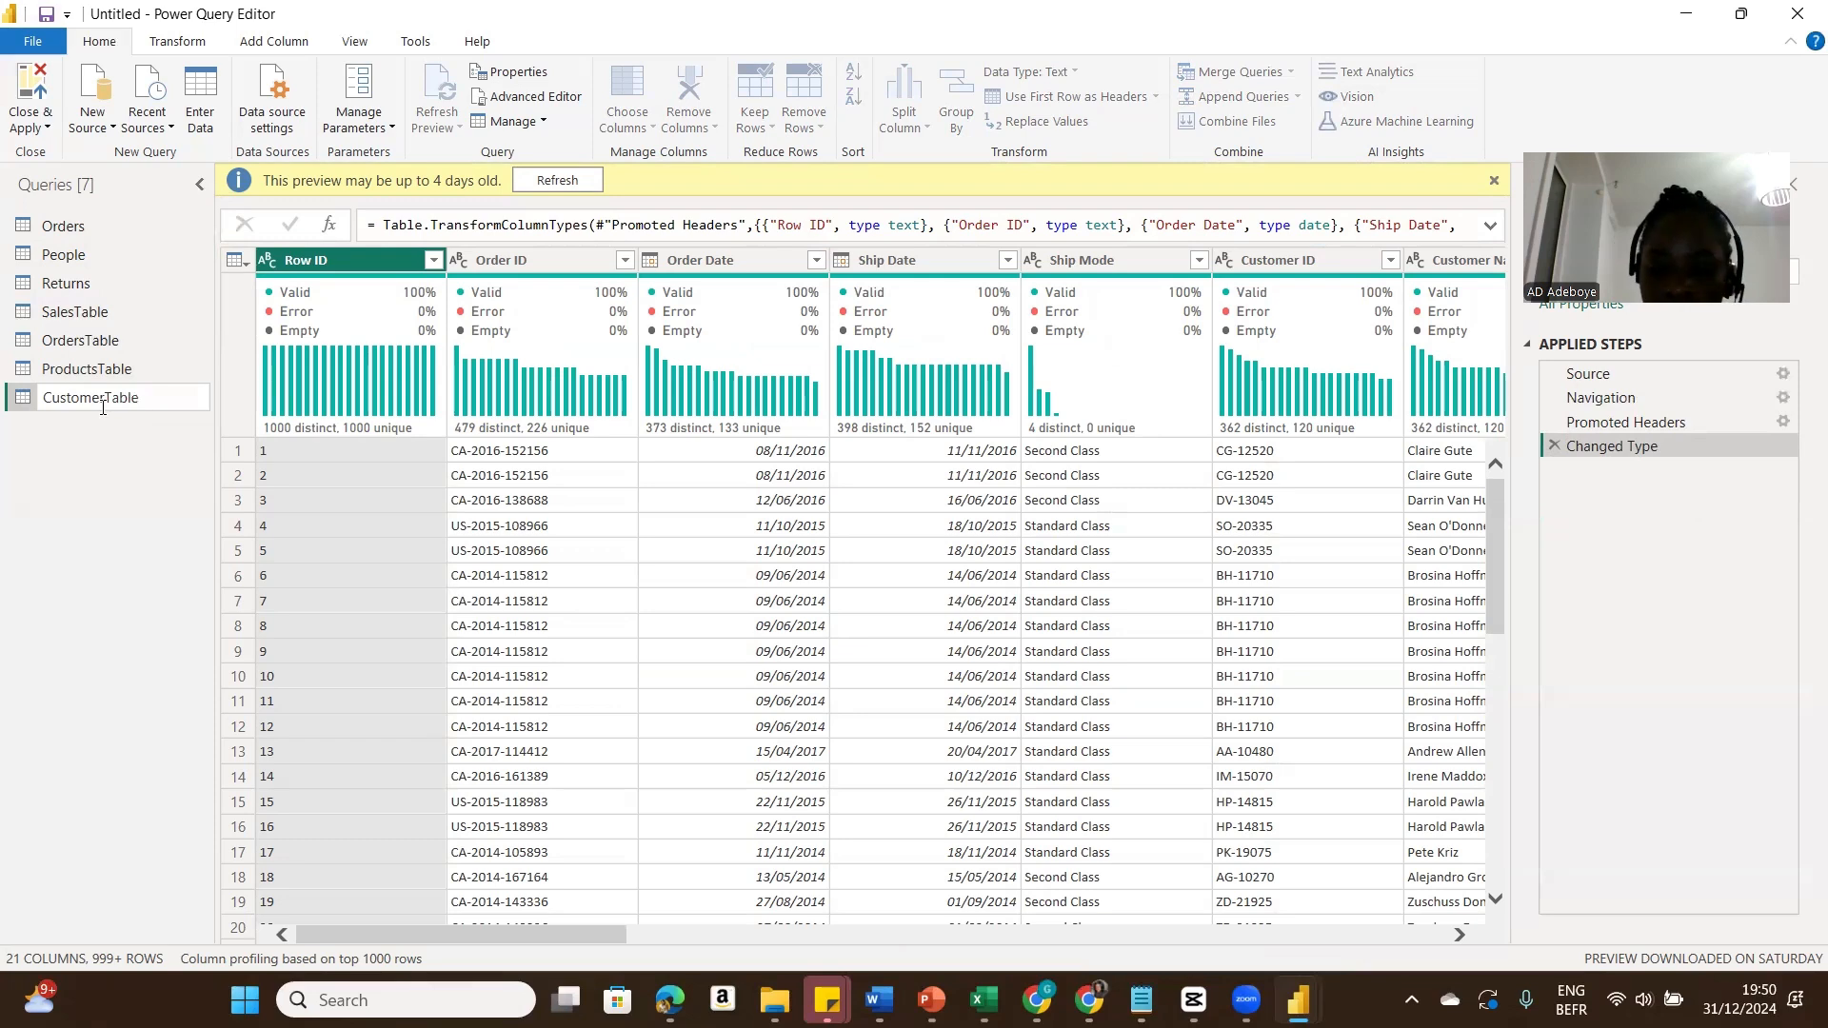
key(Return)
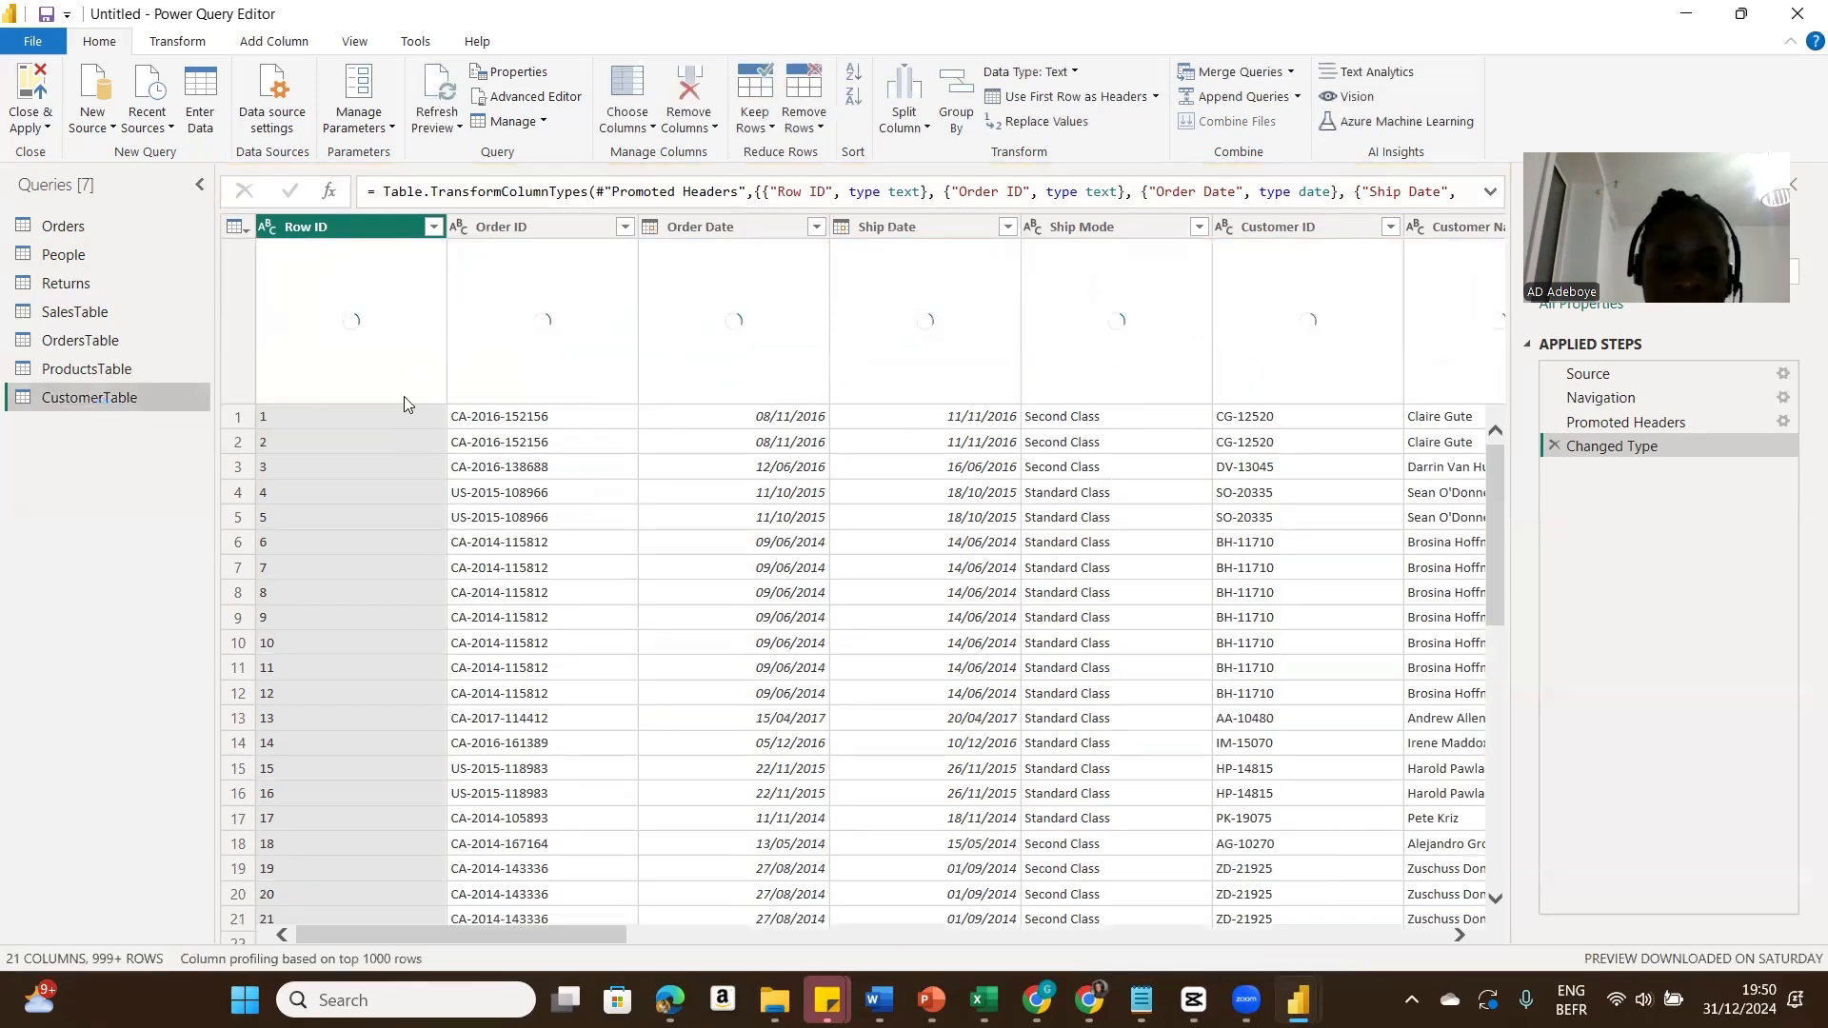
Step: In CustomerTable, keep only Customer ID, Customer Name, Segment, Country, City, State, Postal Code and Region columns
mouse_move(402, 409)
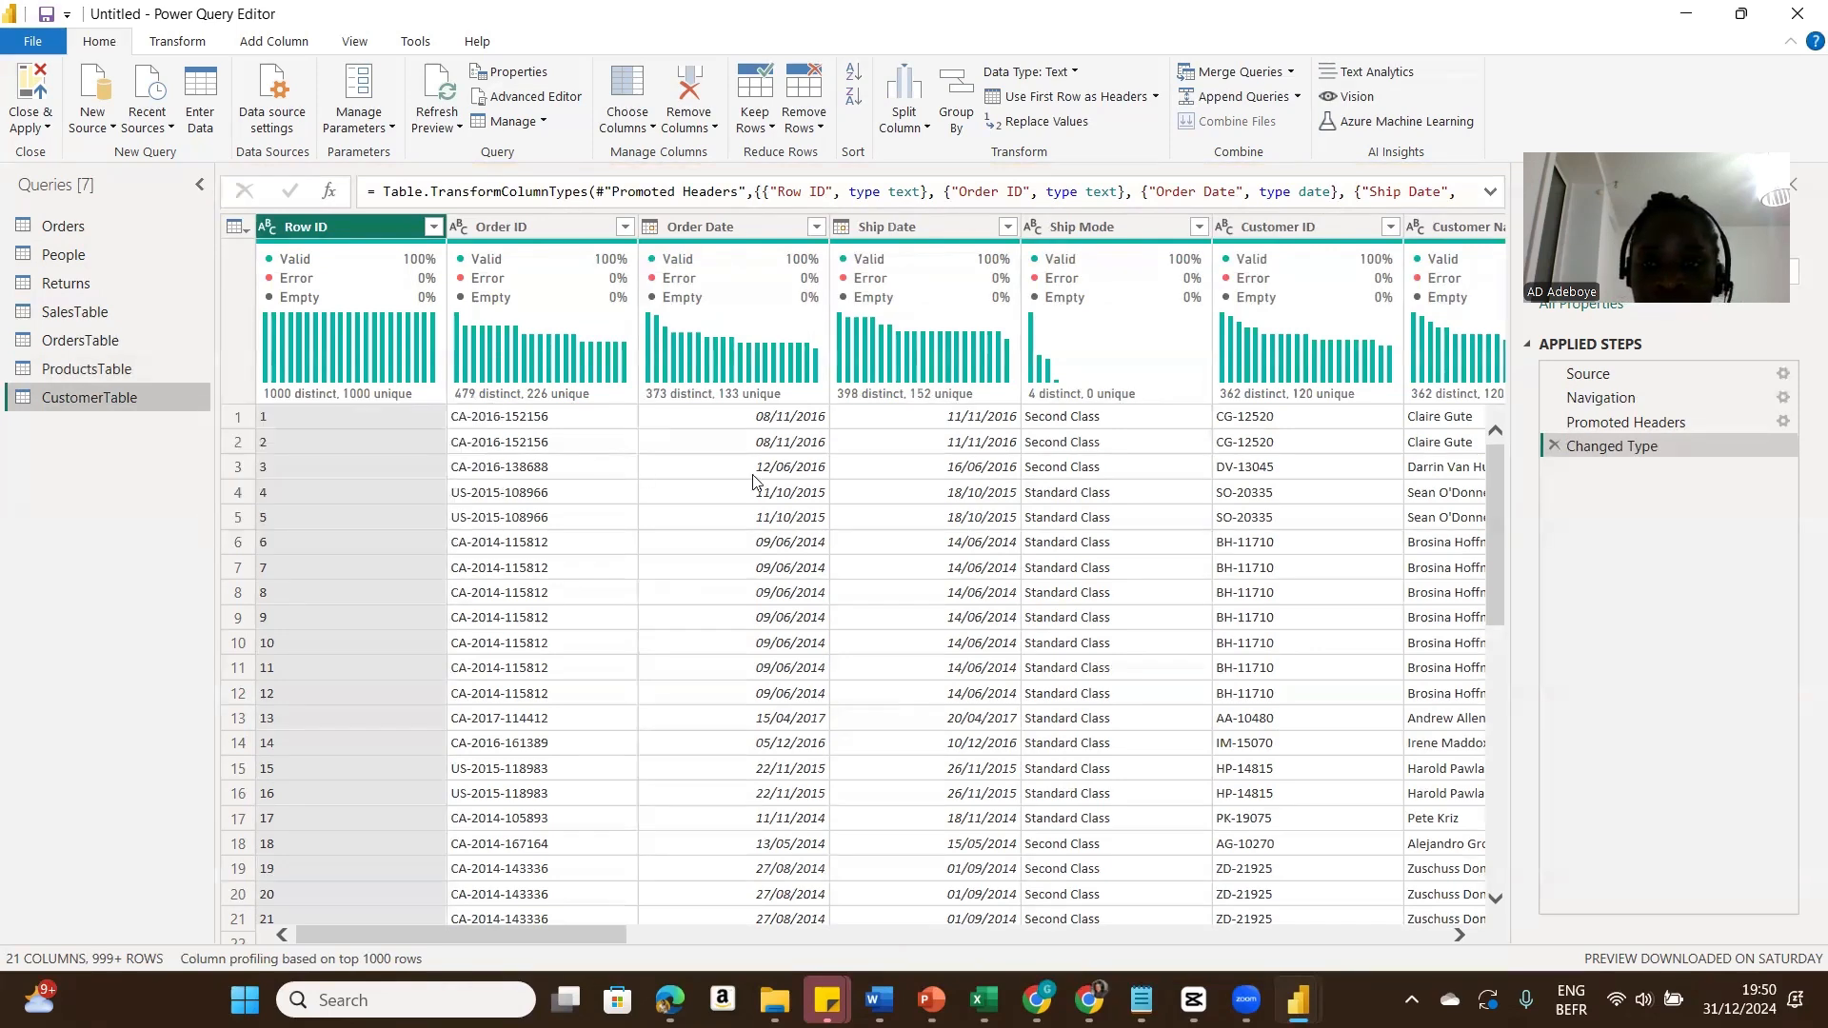
drag(539, 932, 735, 916)
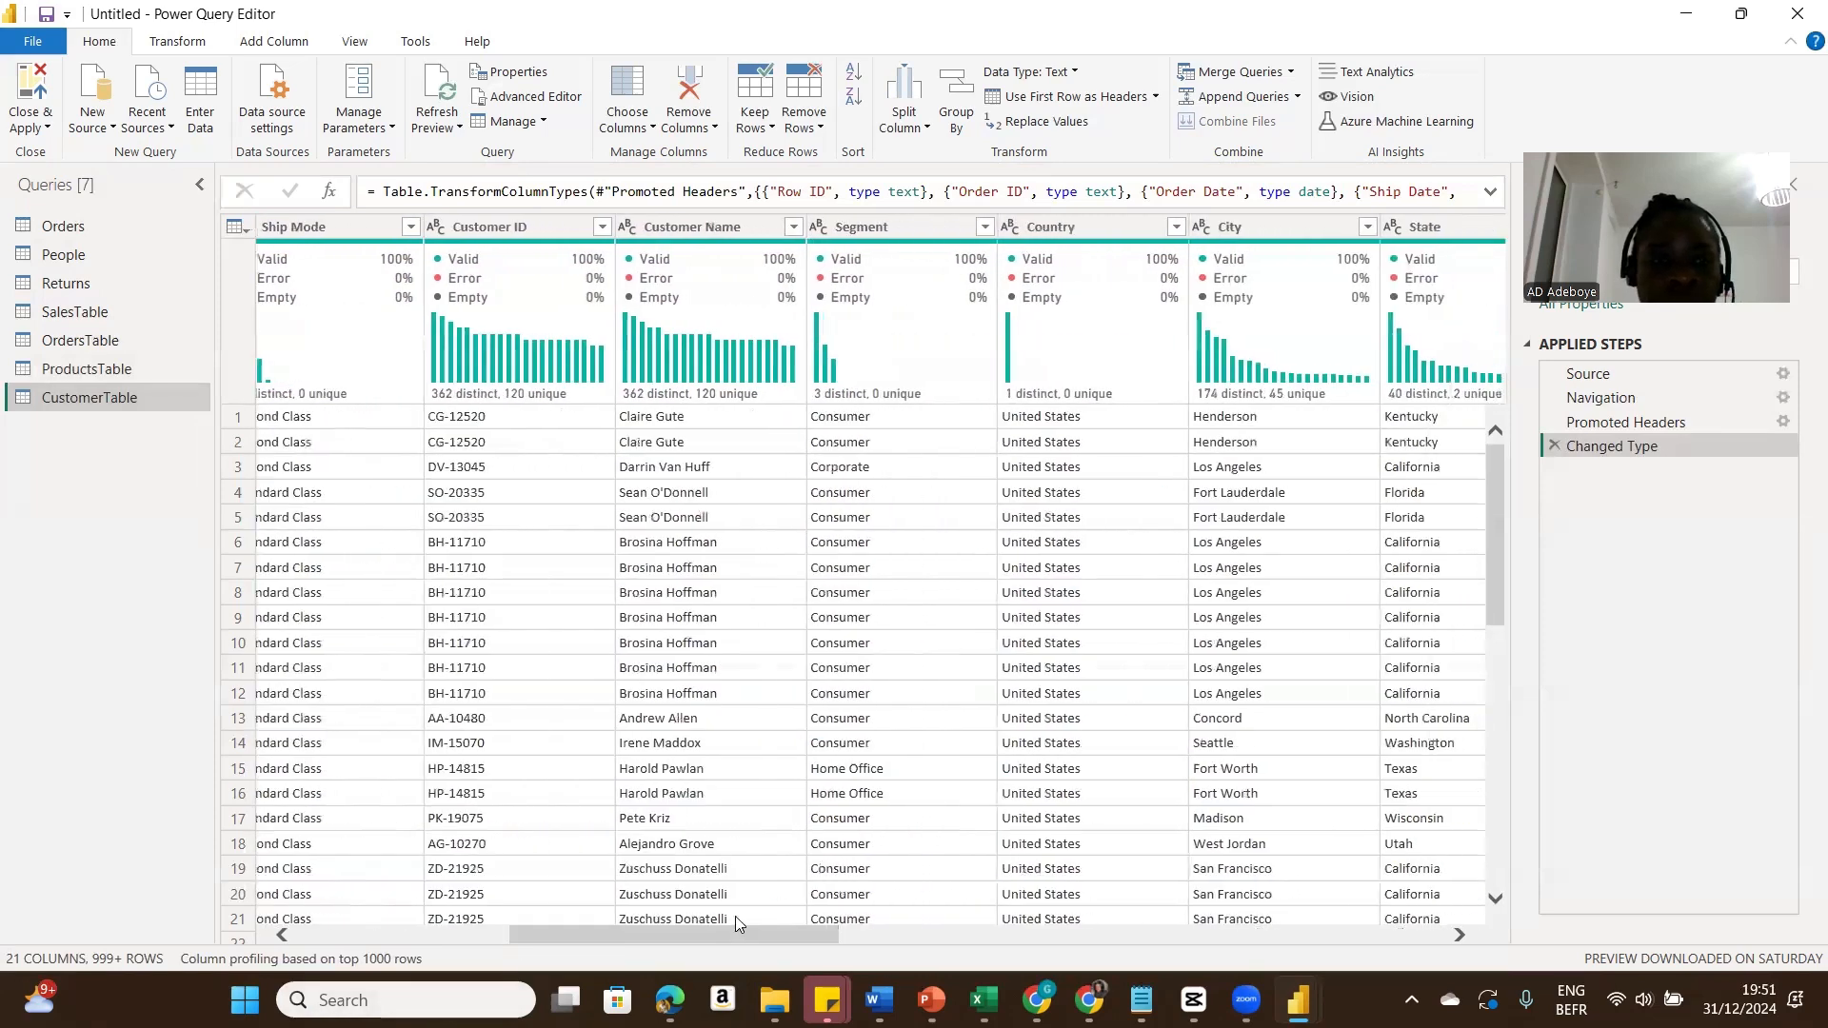
click(548, 238)
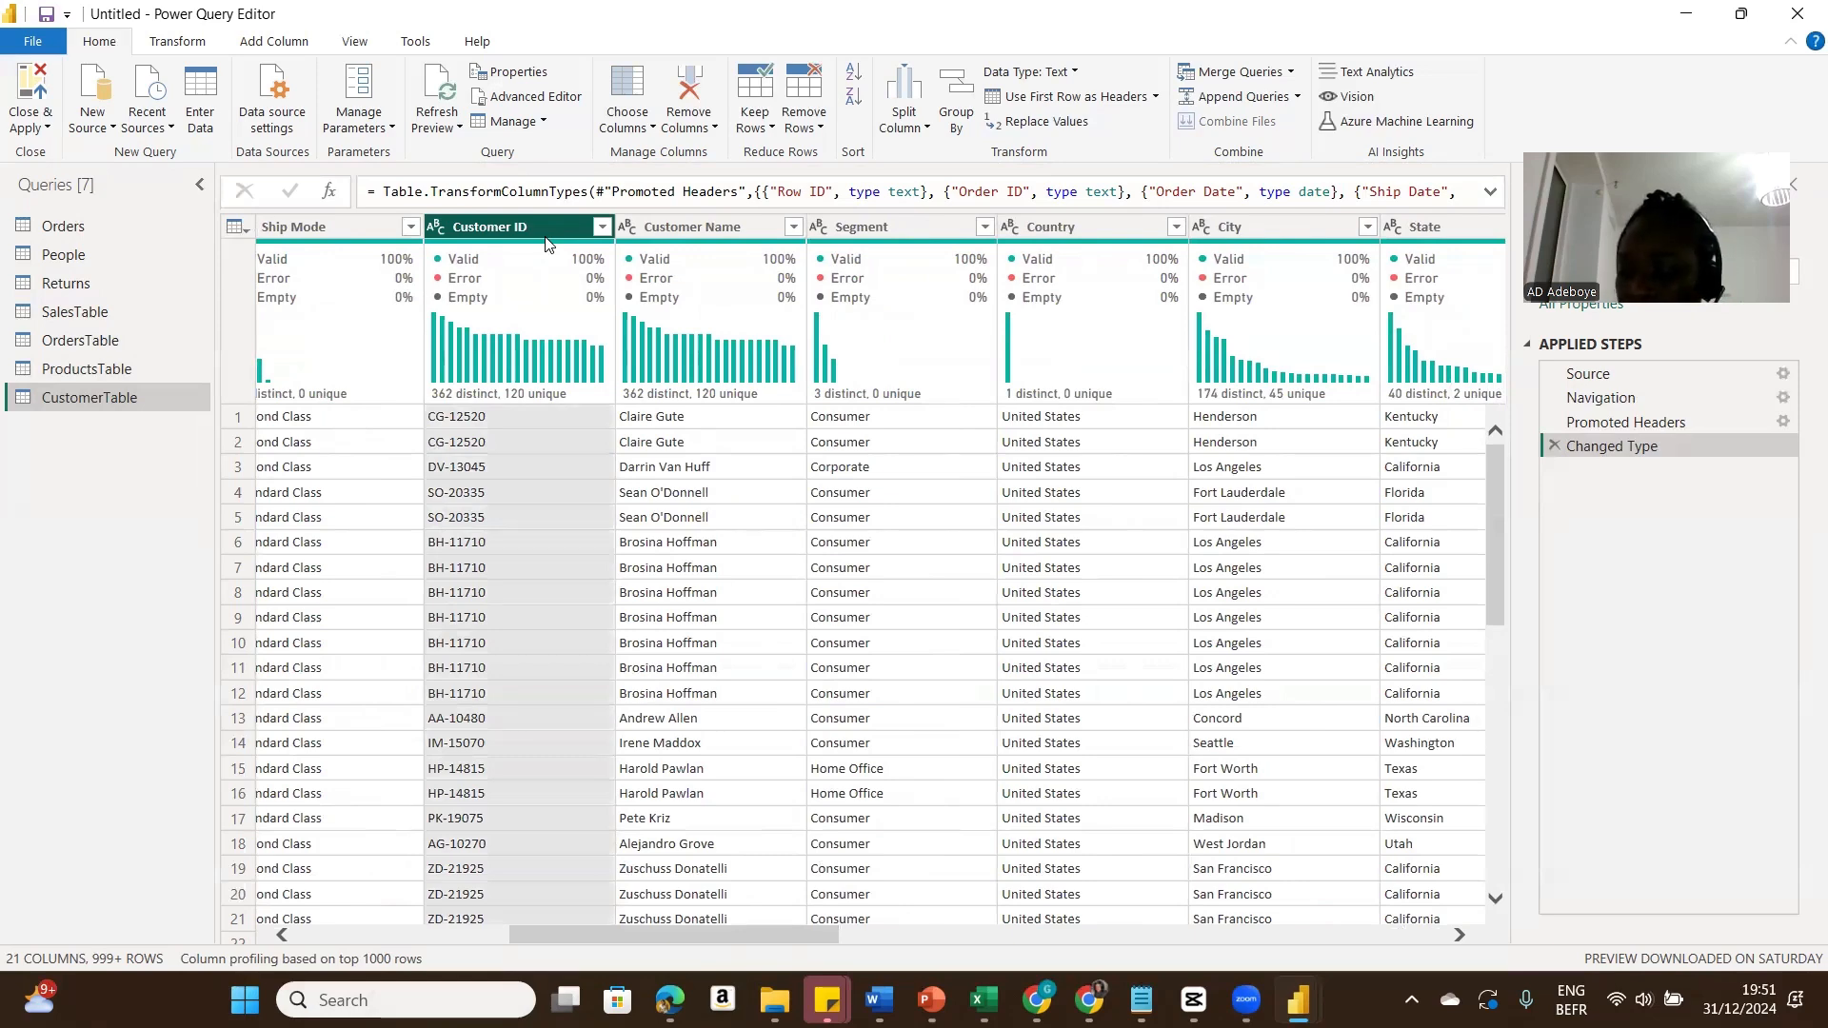
ctrl+click(684, 225)
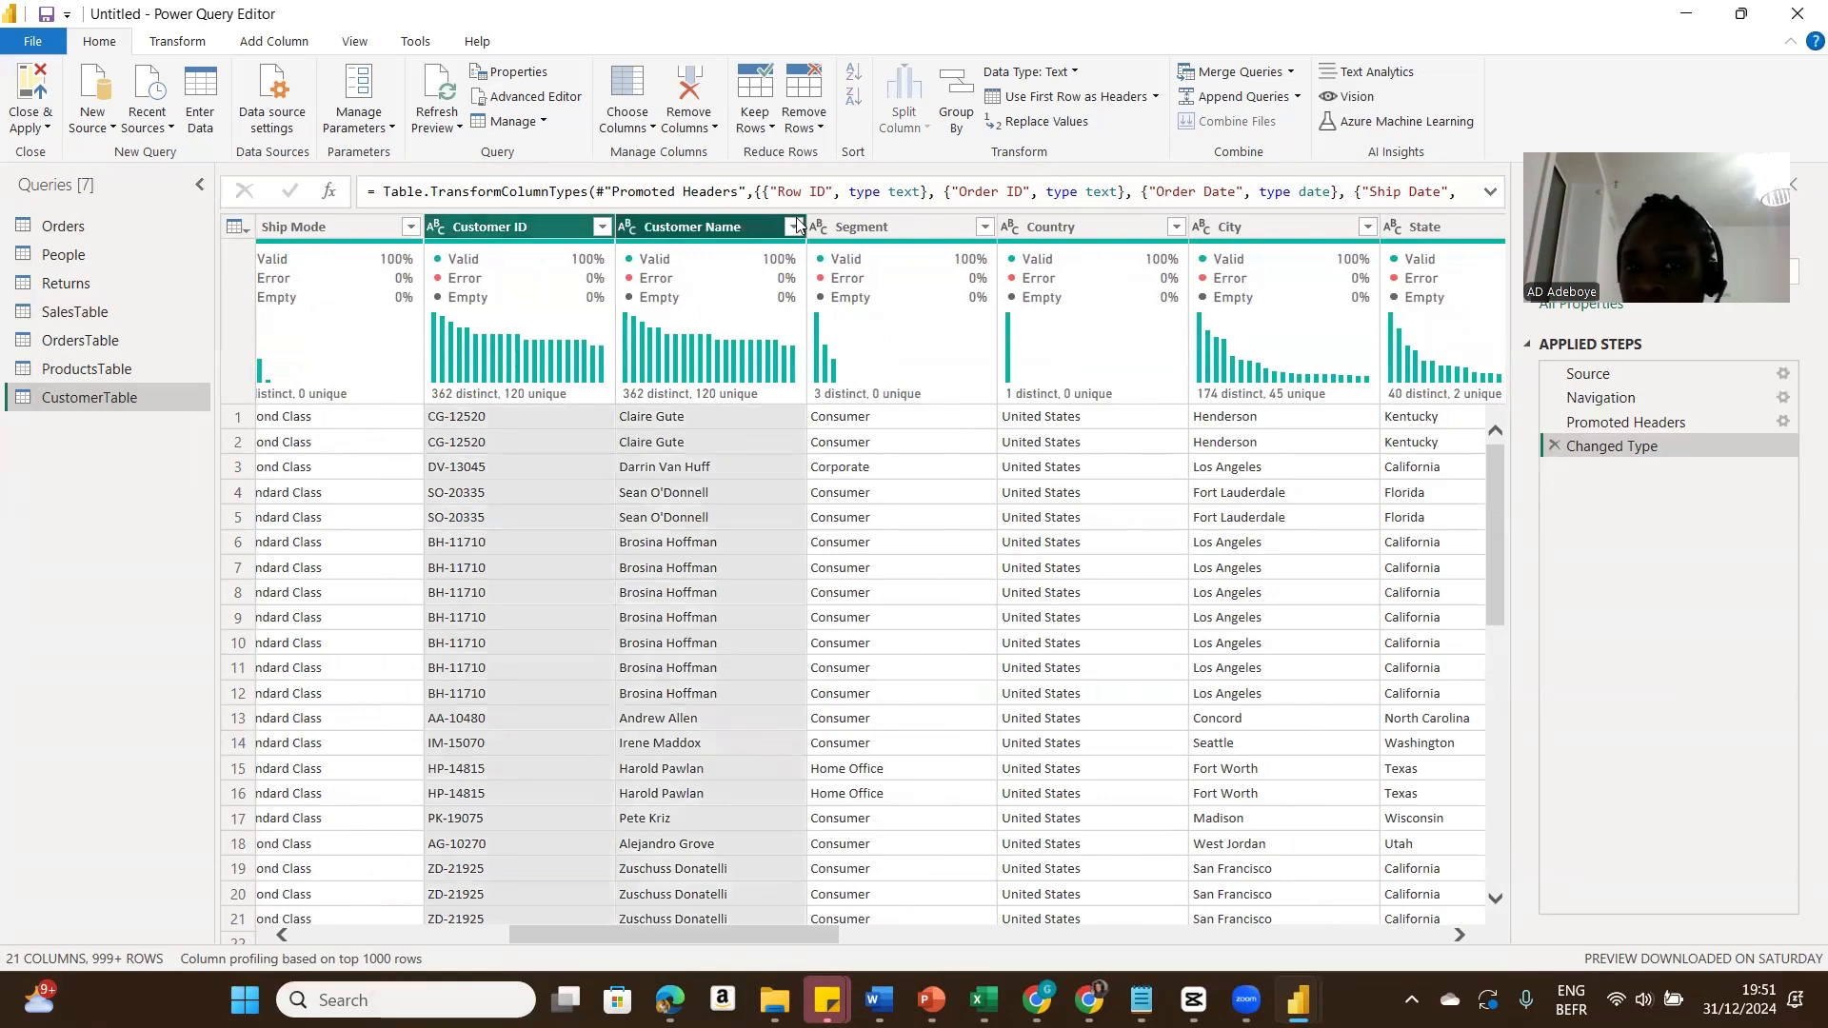
ctrl+click(889, 226)
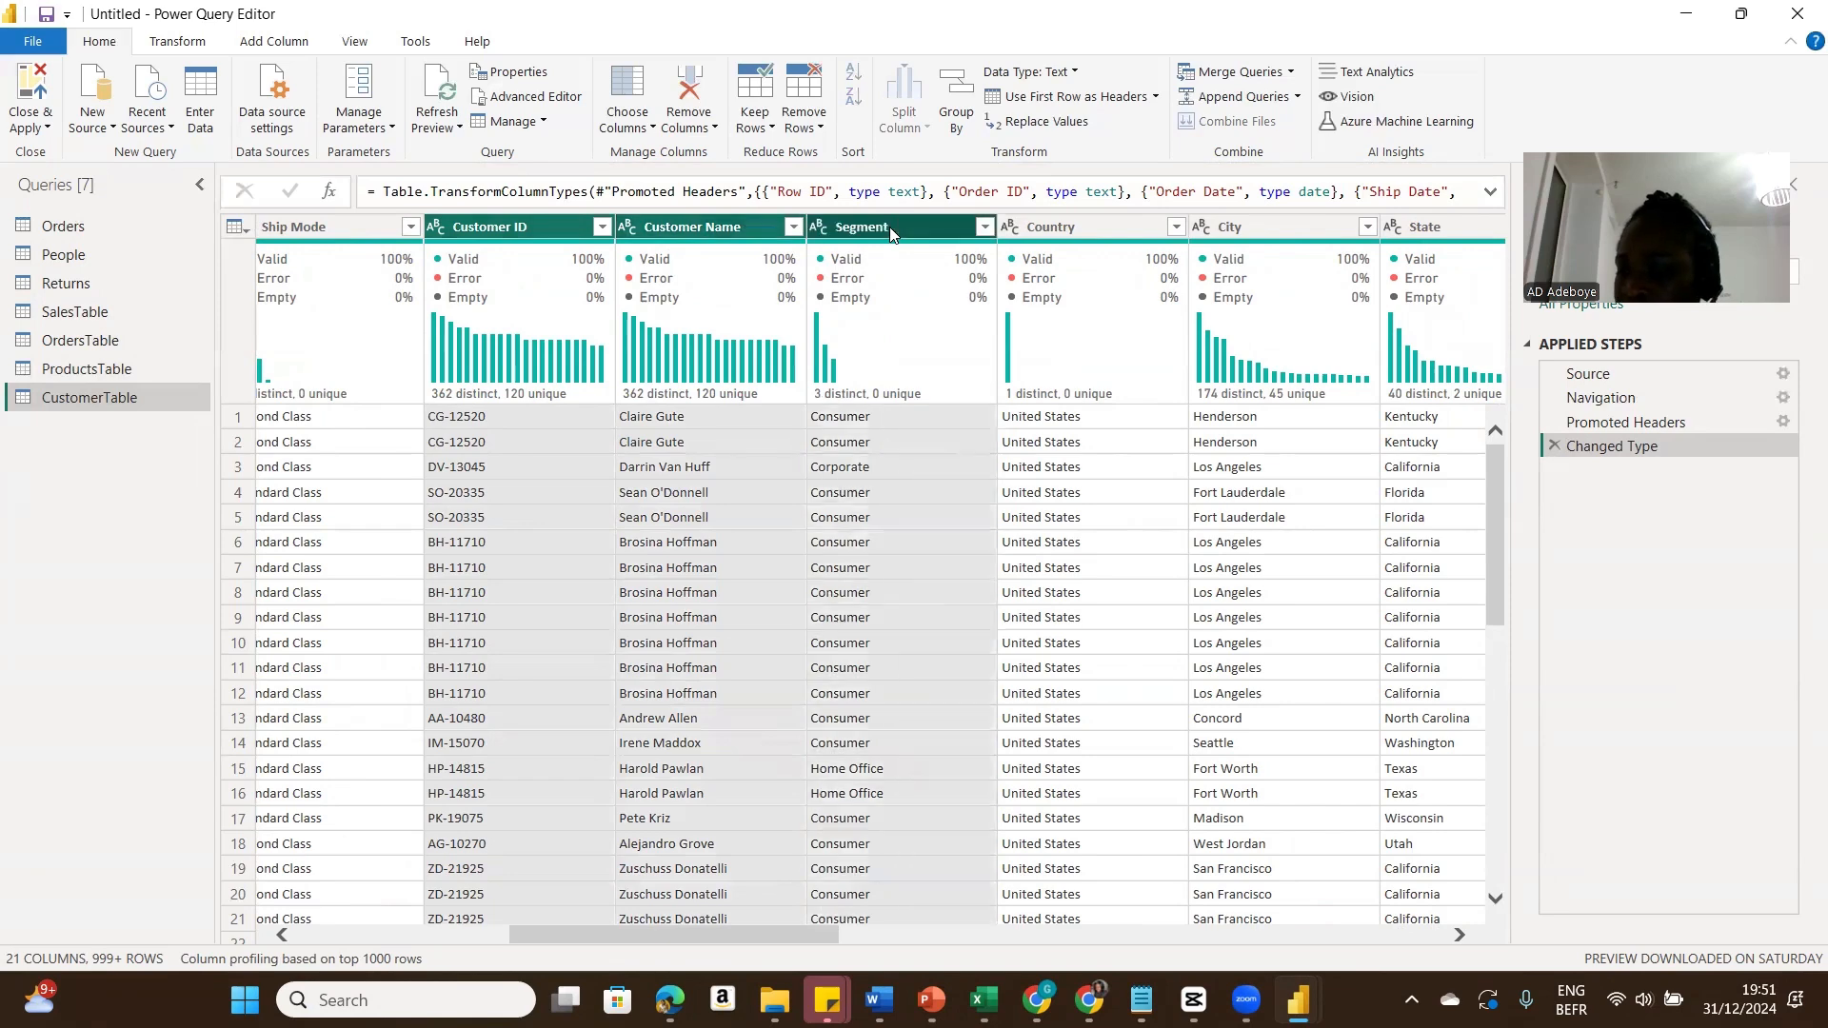
ctrl+click(1112, 229)
ctrl+click(1254, 227)
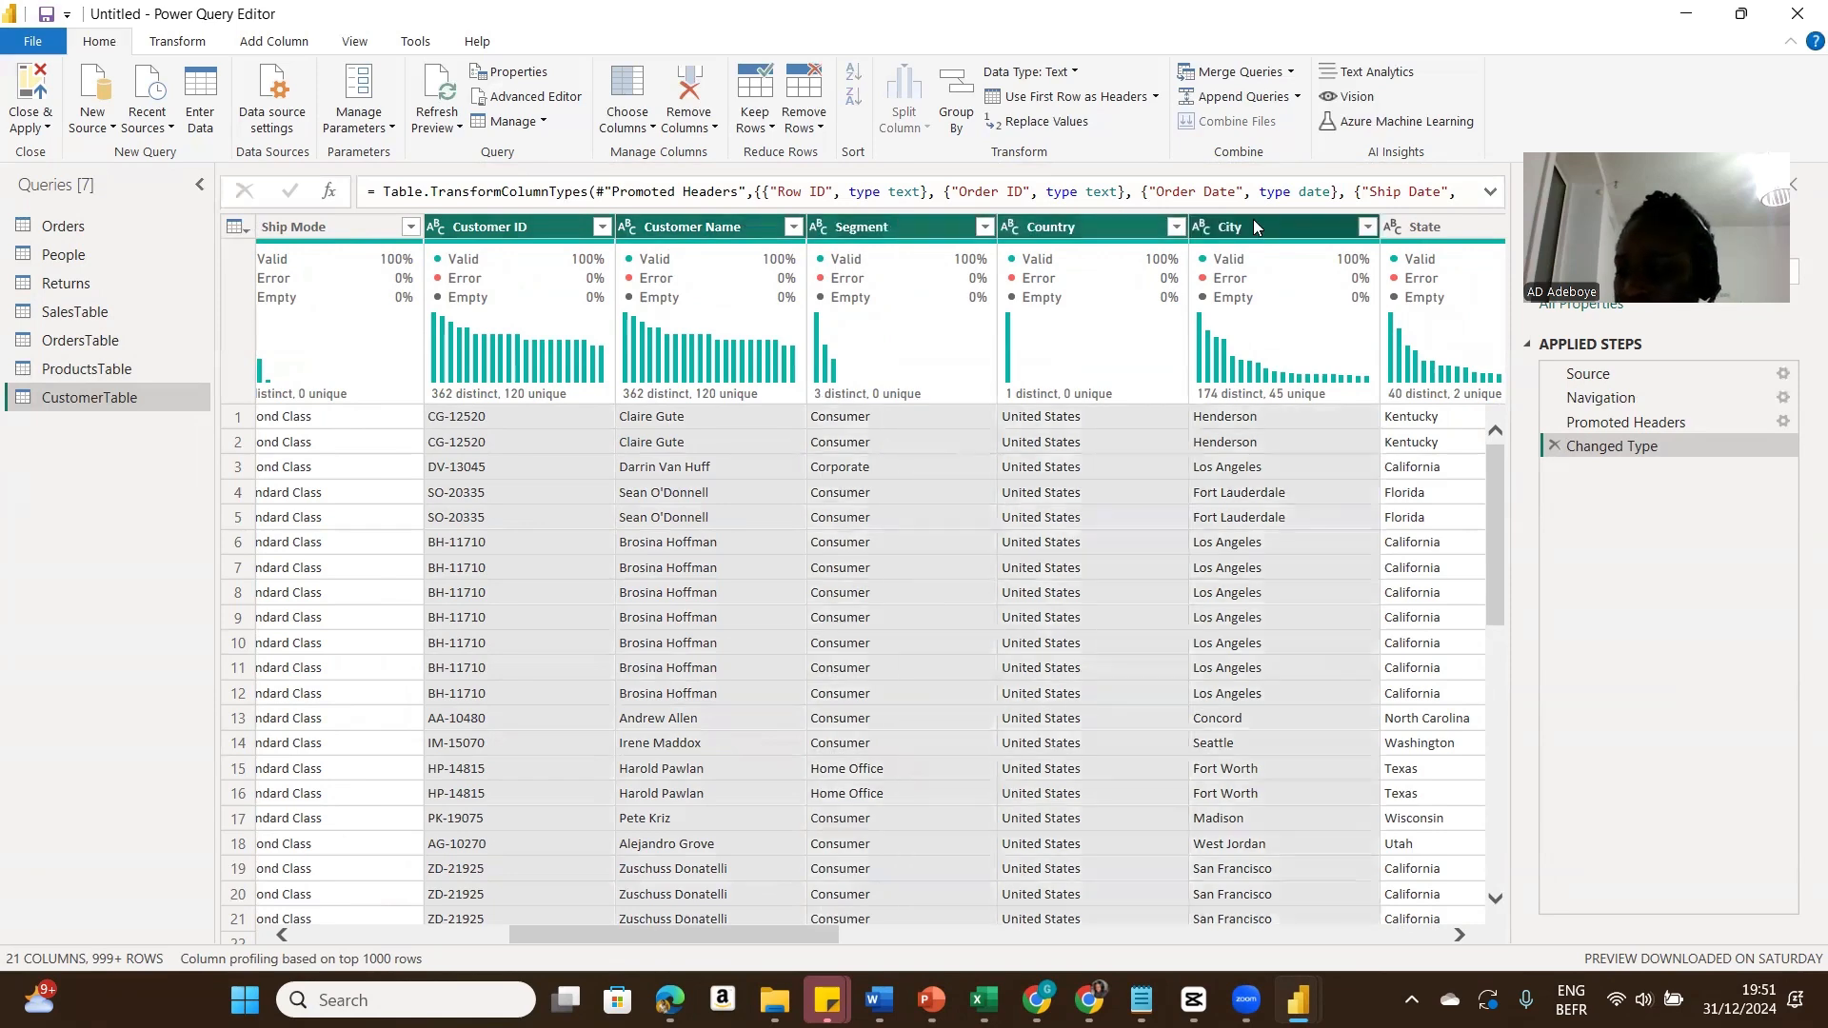
ctrl+click(1433, 227)
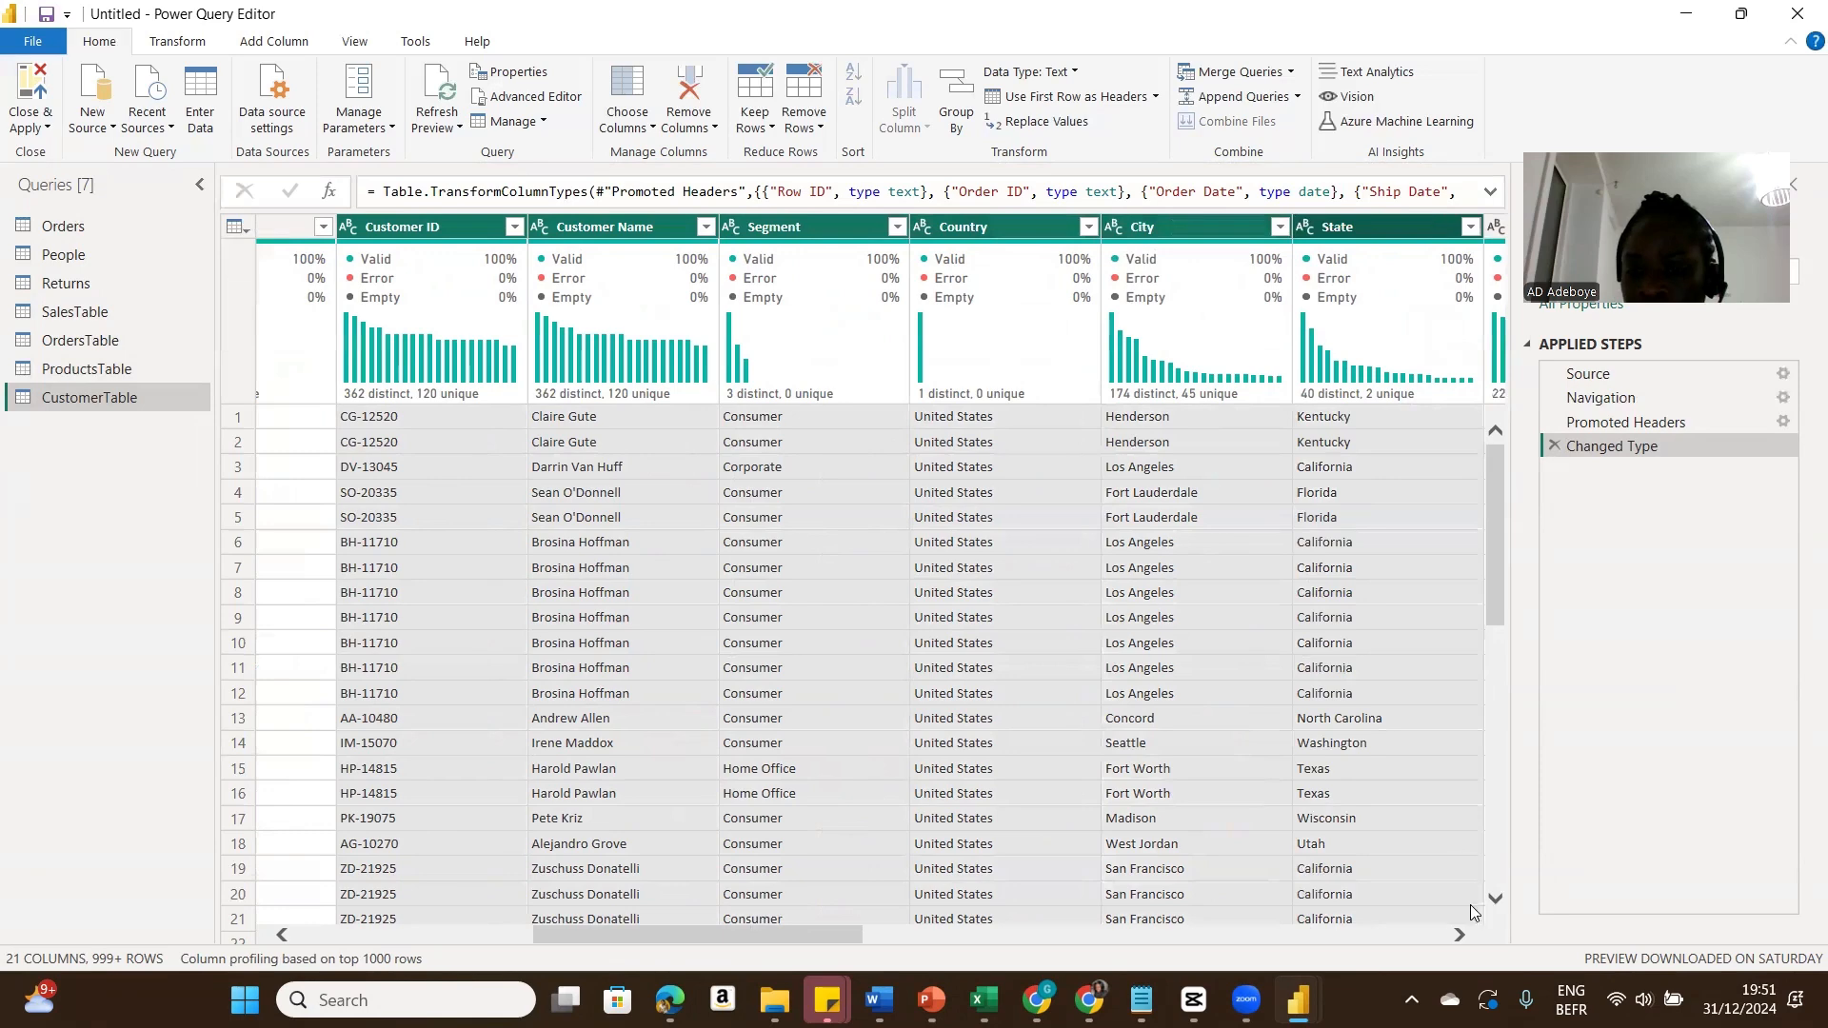
click(1459, 935)
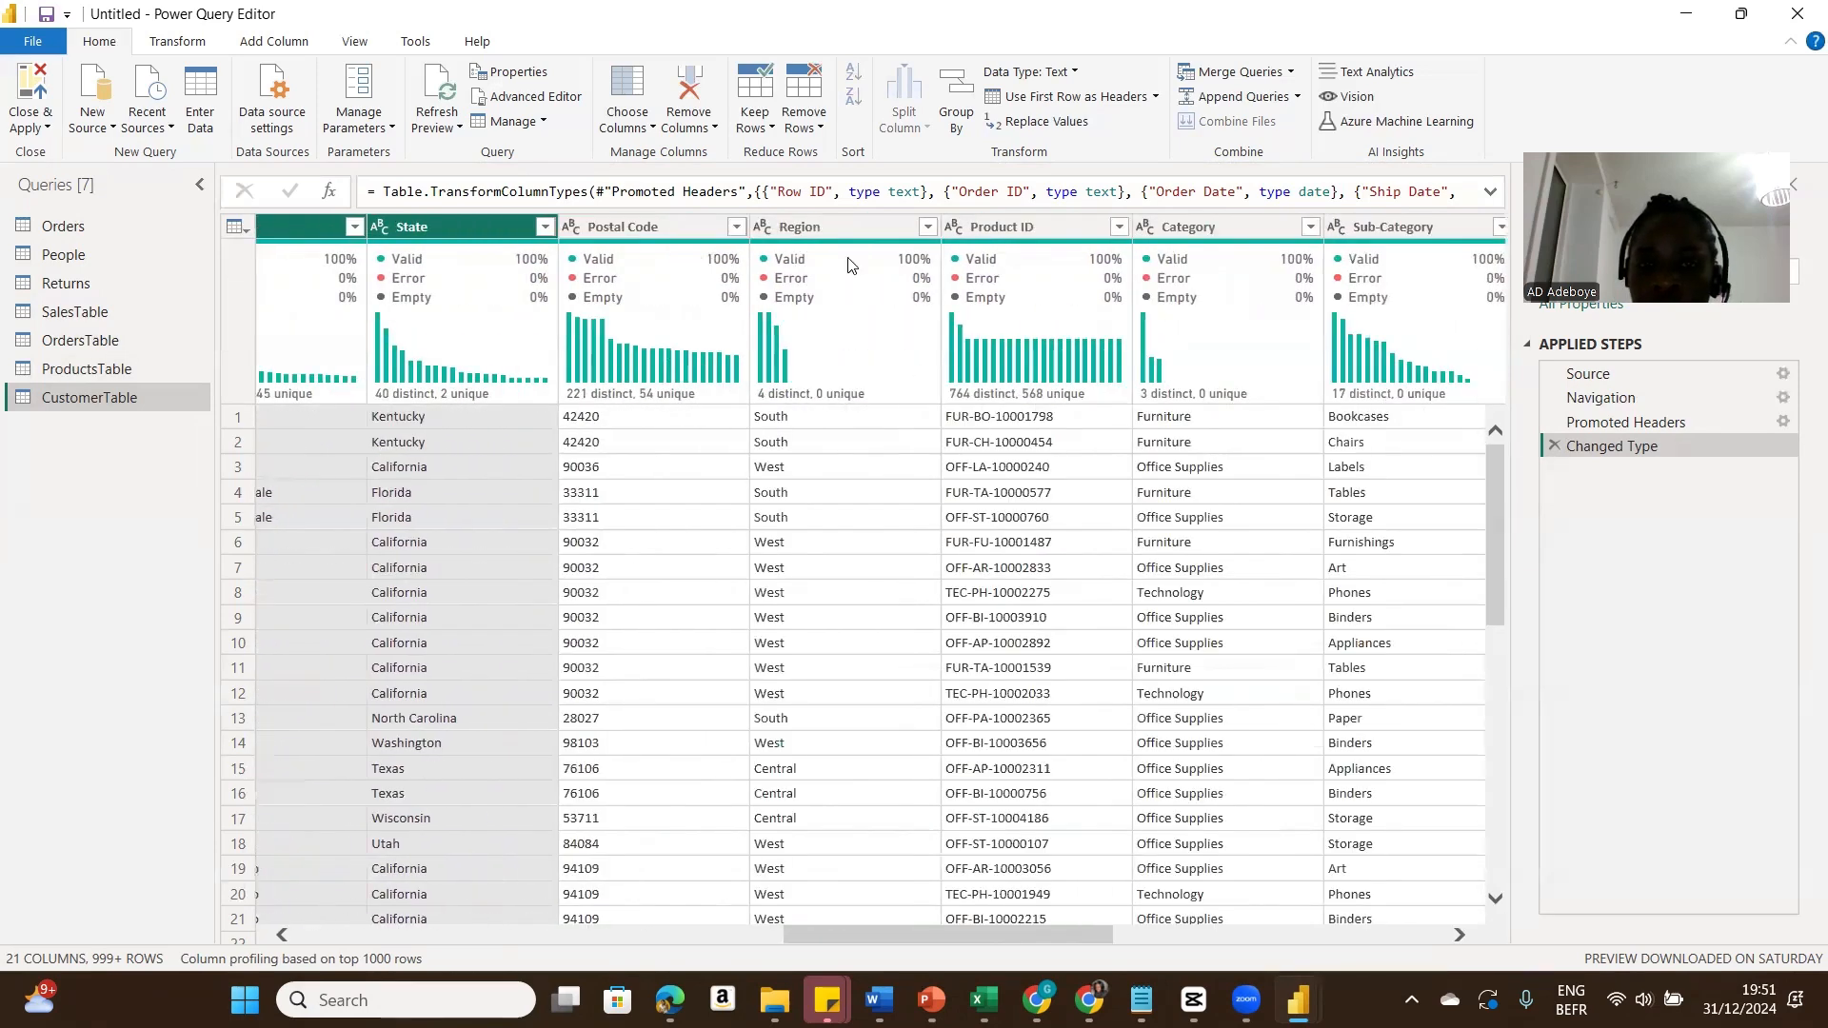
ctrl+click(686, 234)
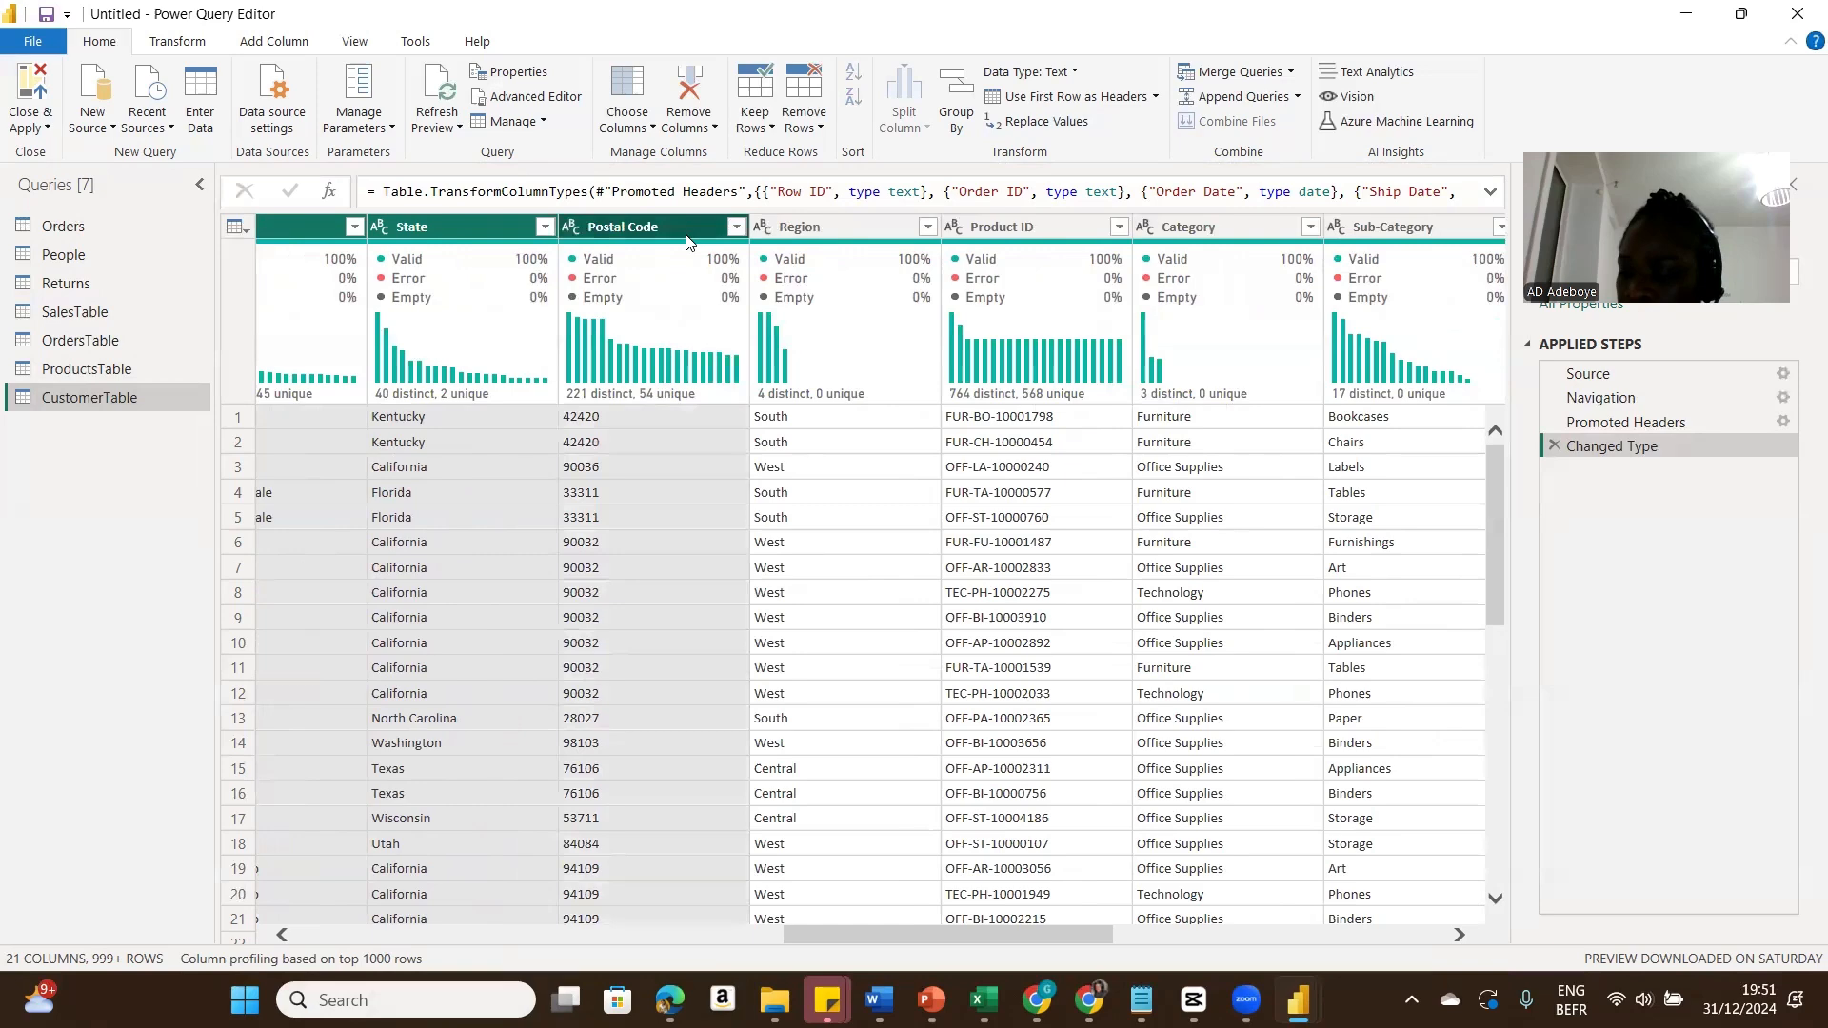
ctrl+click(828, 228)
right_click(829, 227)
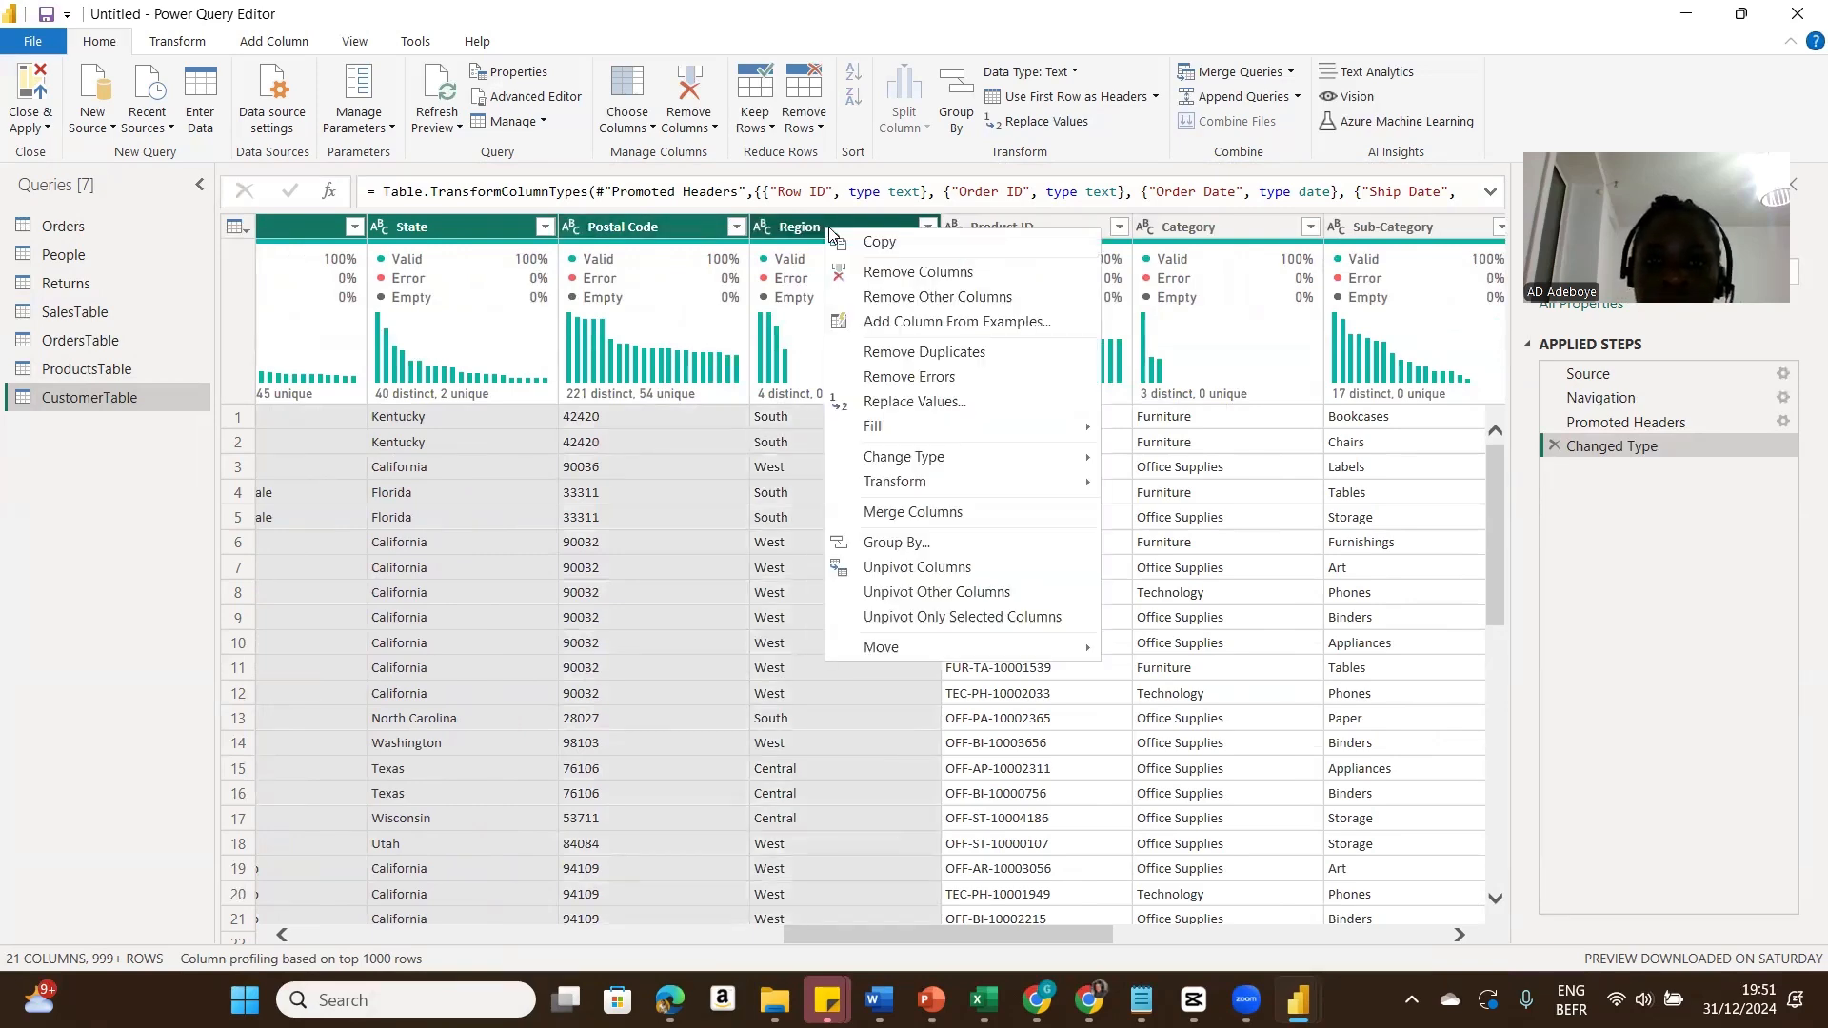
click(914, 297)
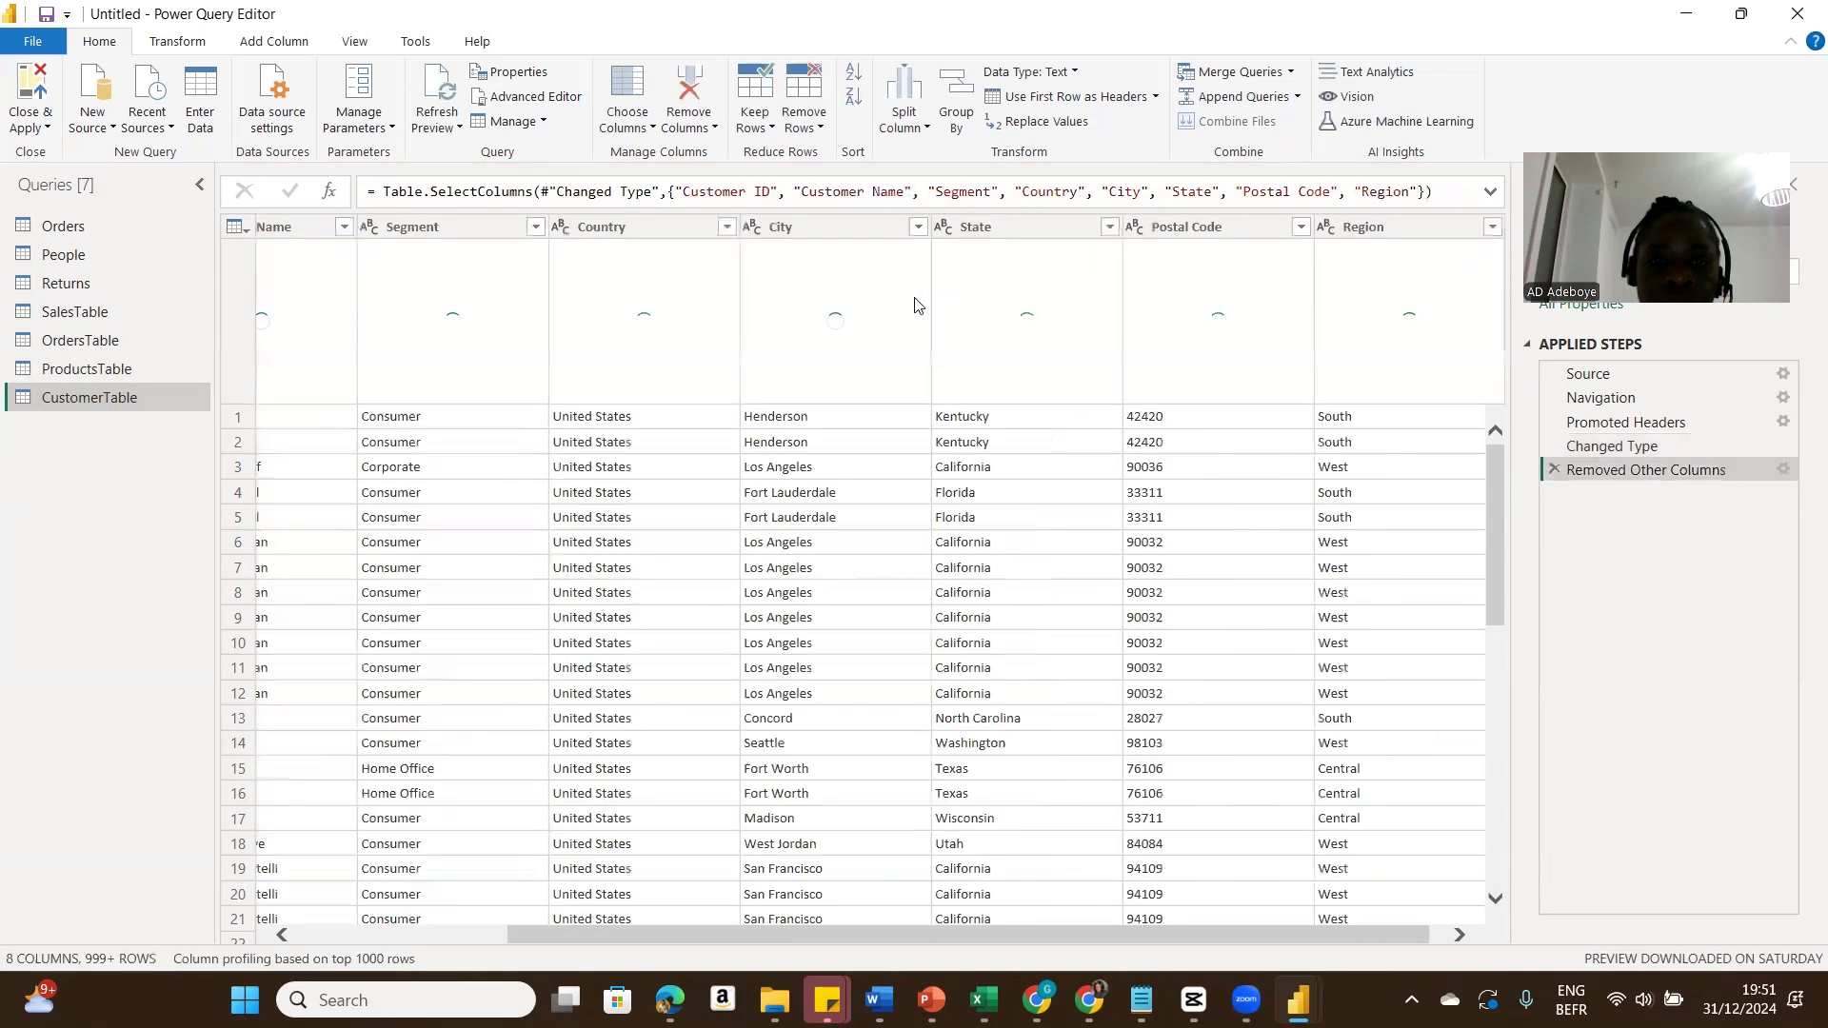
Step: In CustomerTable, remove duplicate rows by Customer ID
click(304, 940)
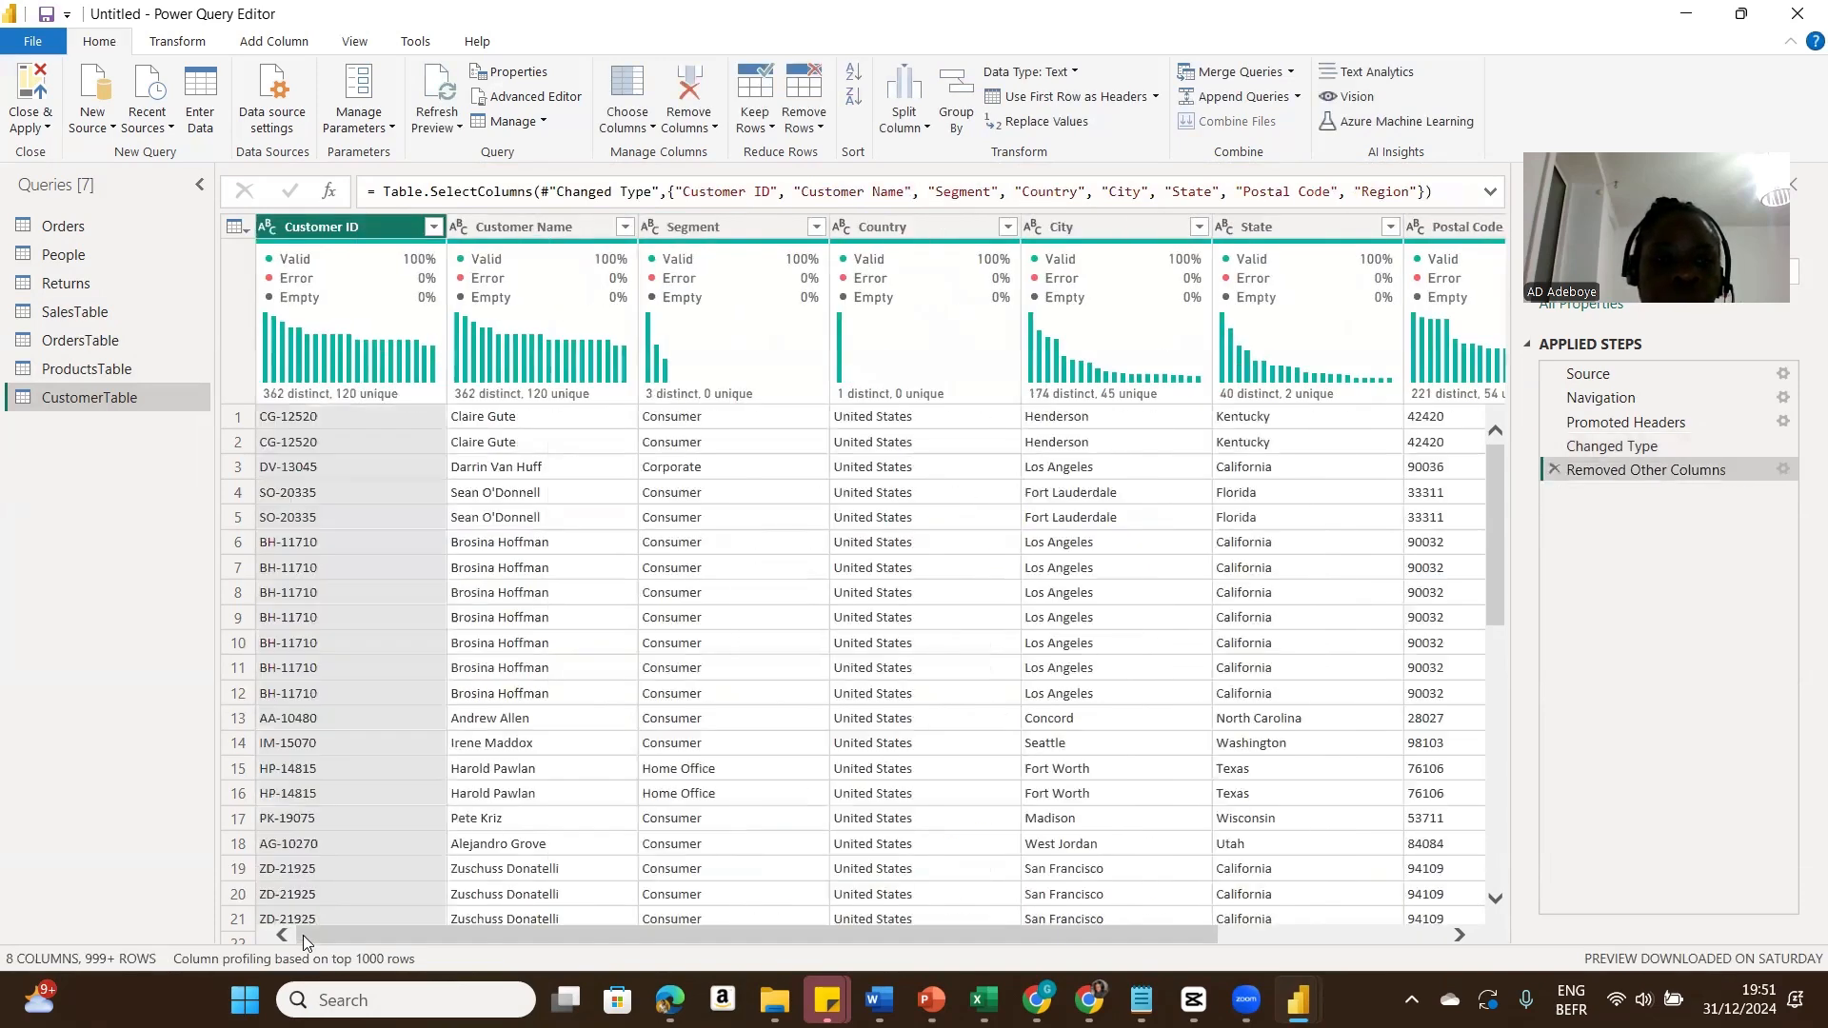
right_click(326, 228)
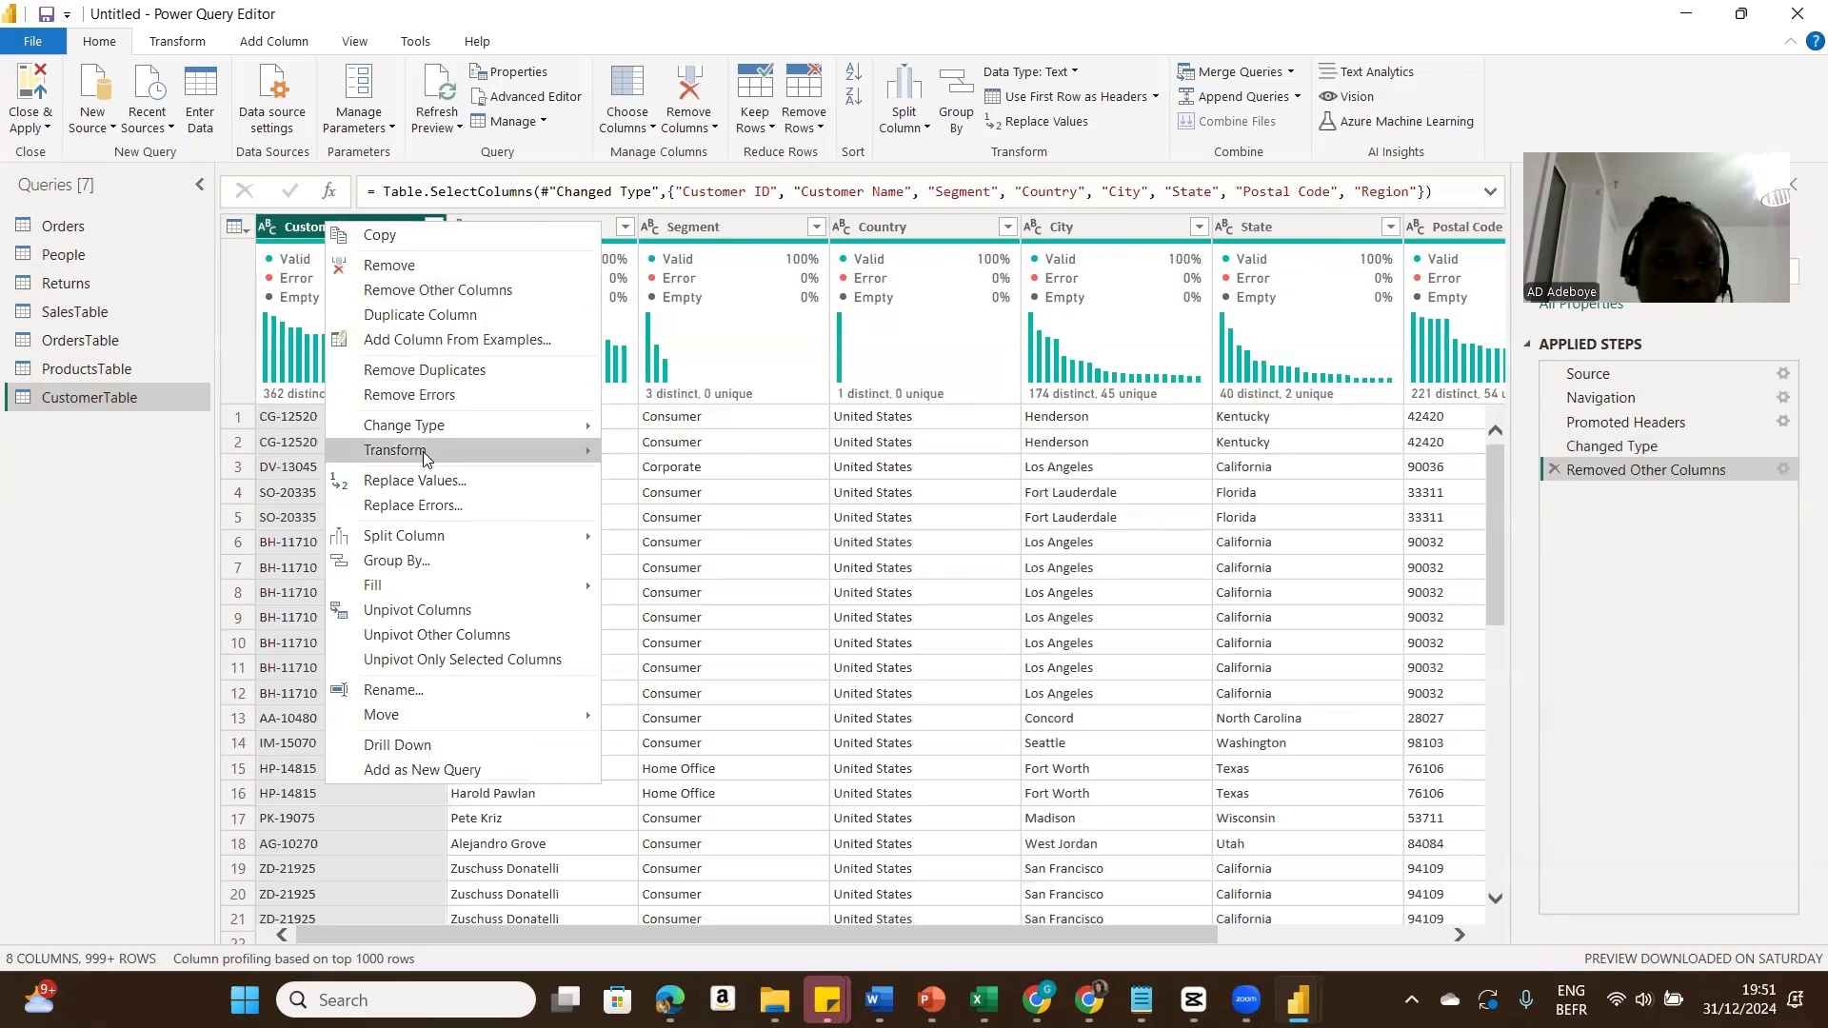
click(419, 370)
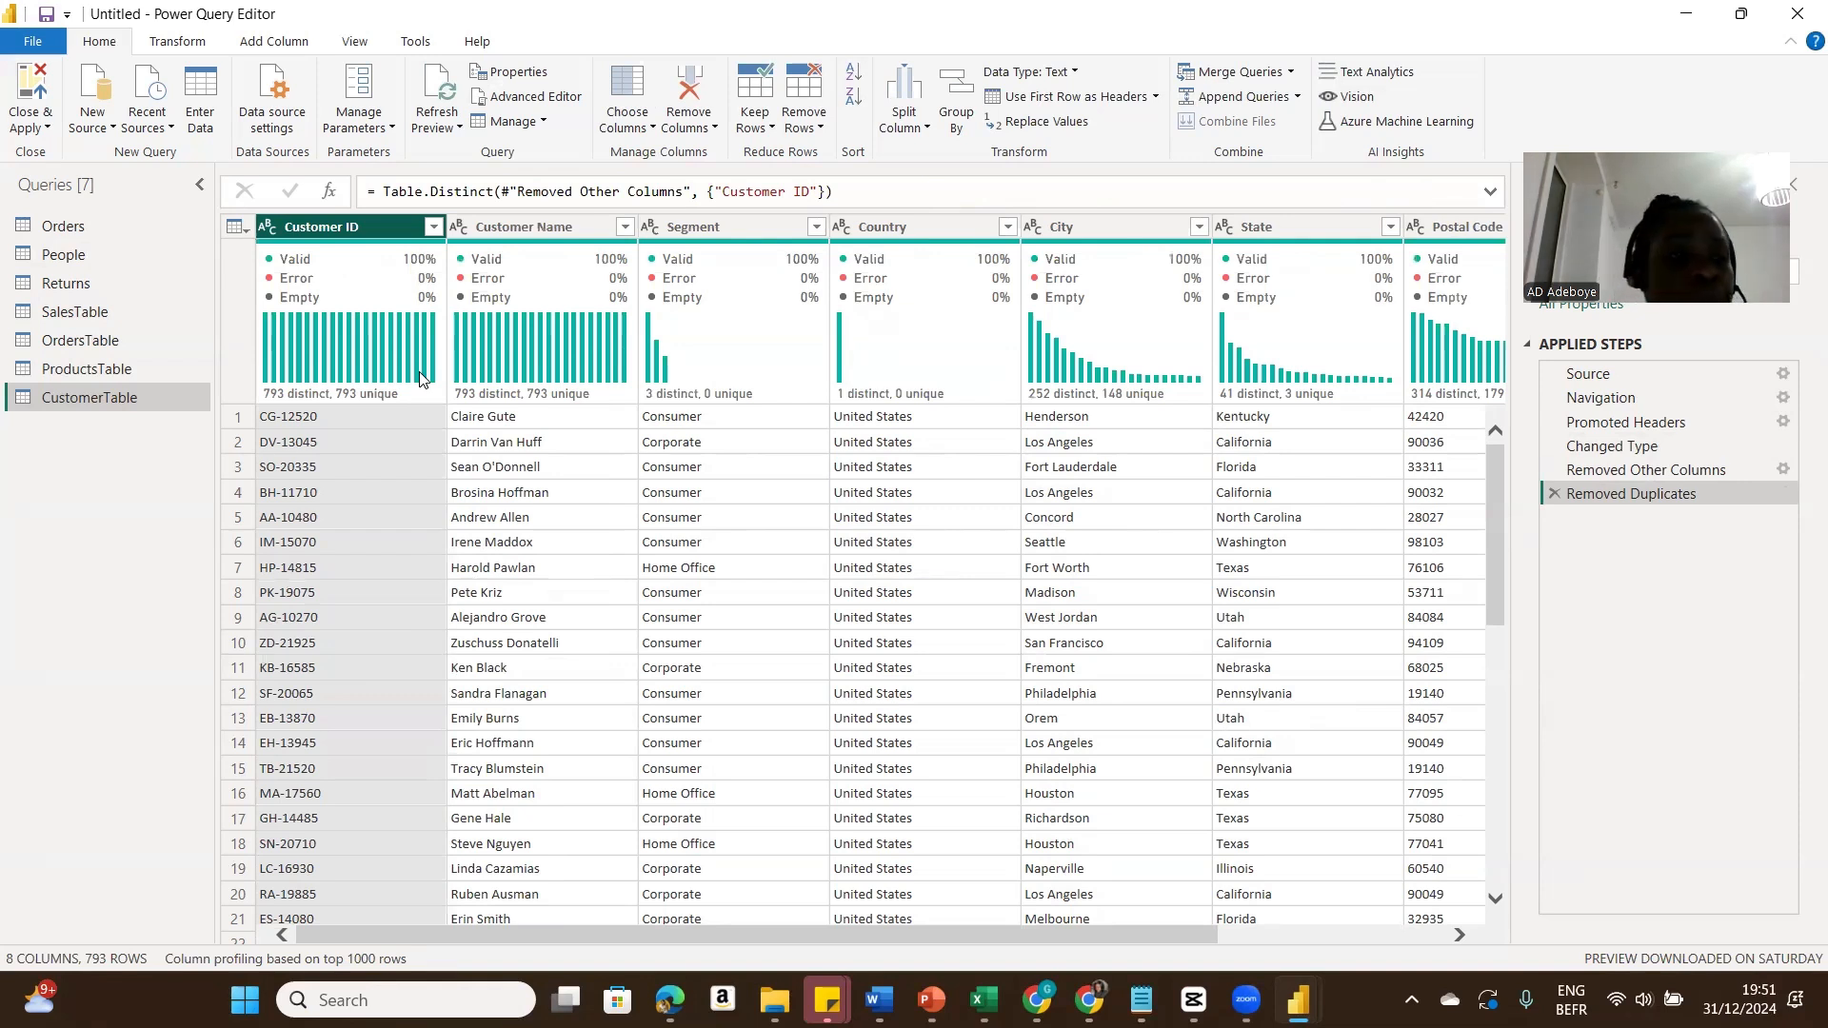
Step: Duplicate the Orders query and rename the copy Shipping
click(73, 228)
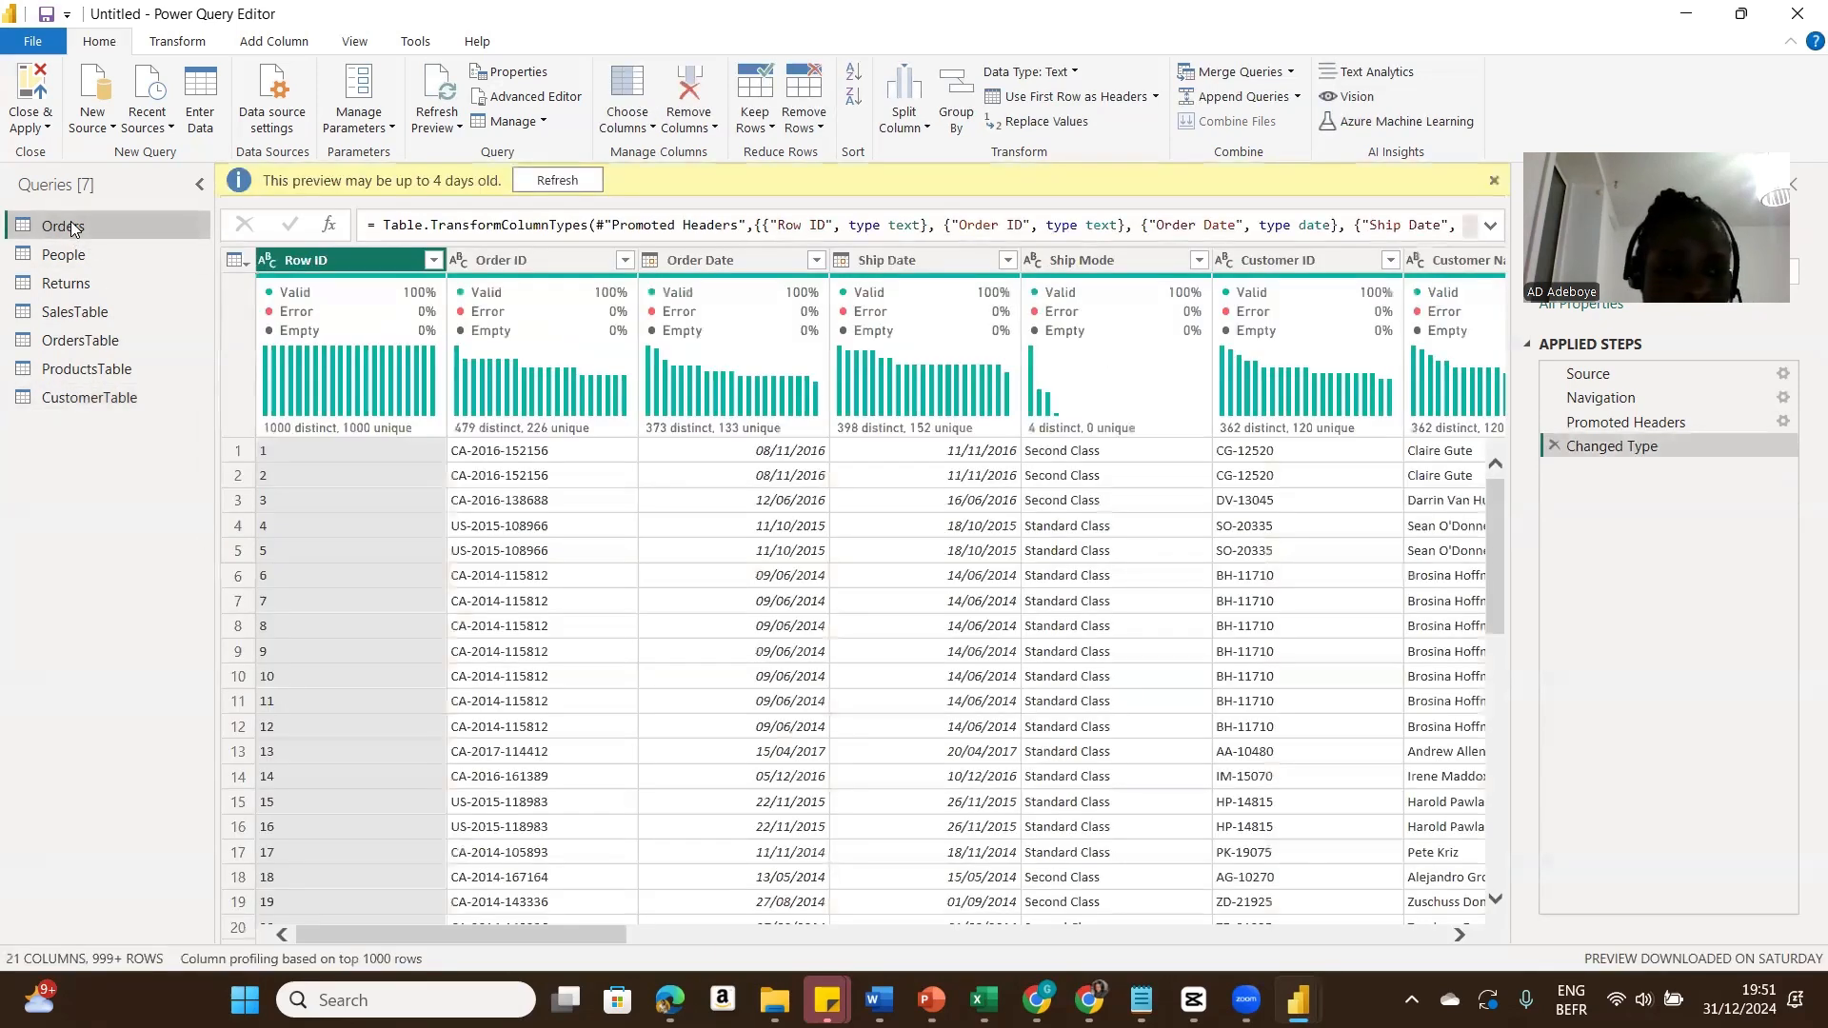
right_click(73, 227)
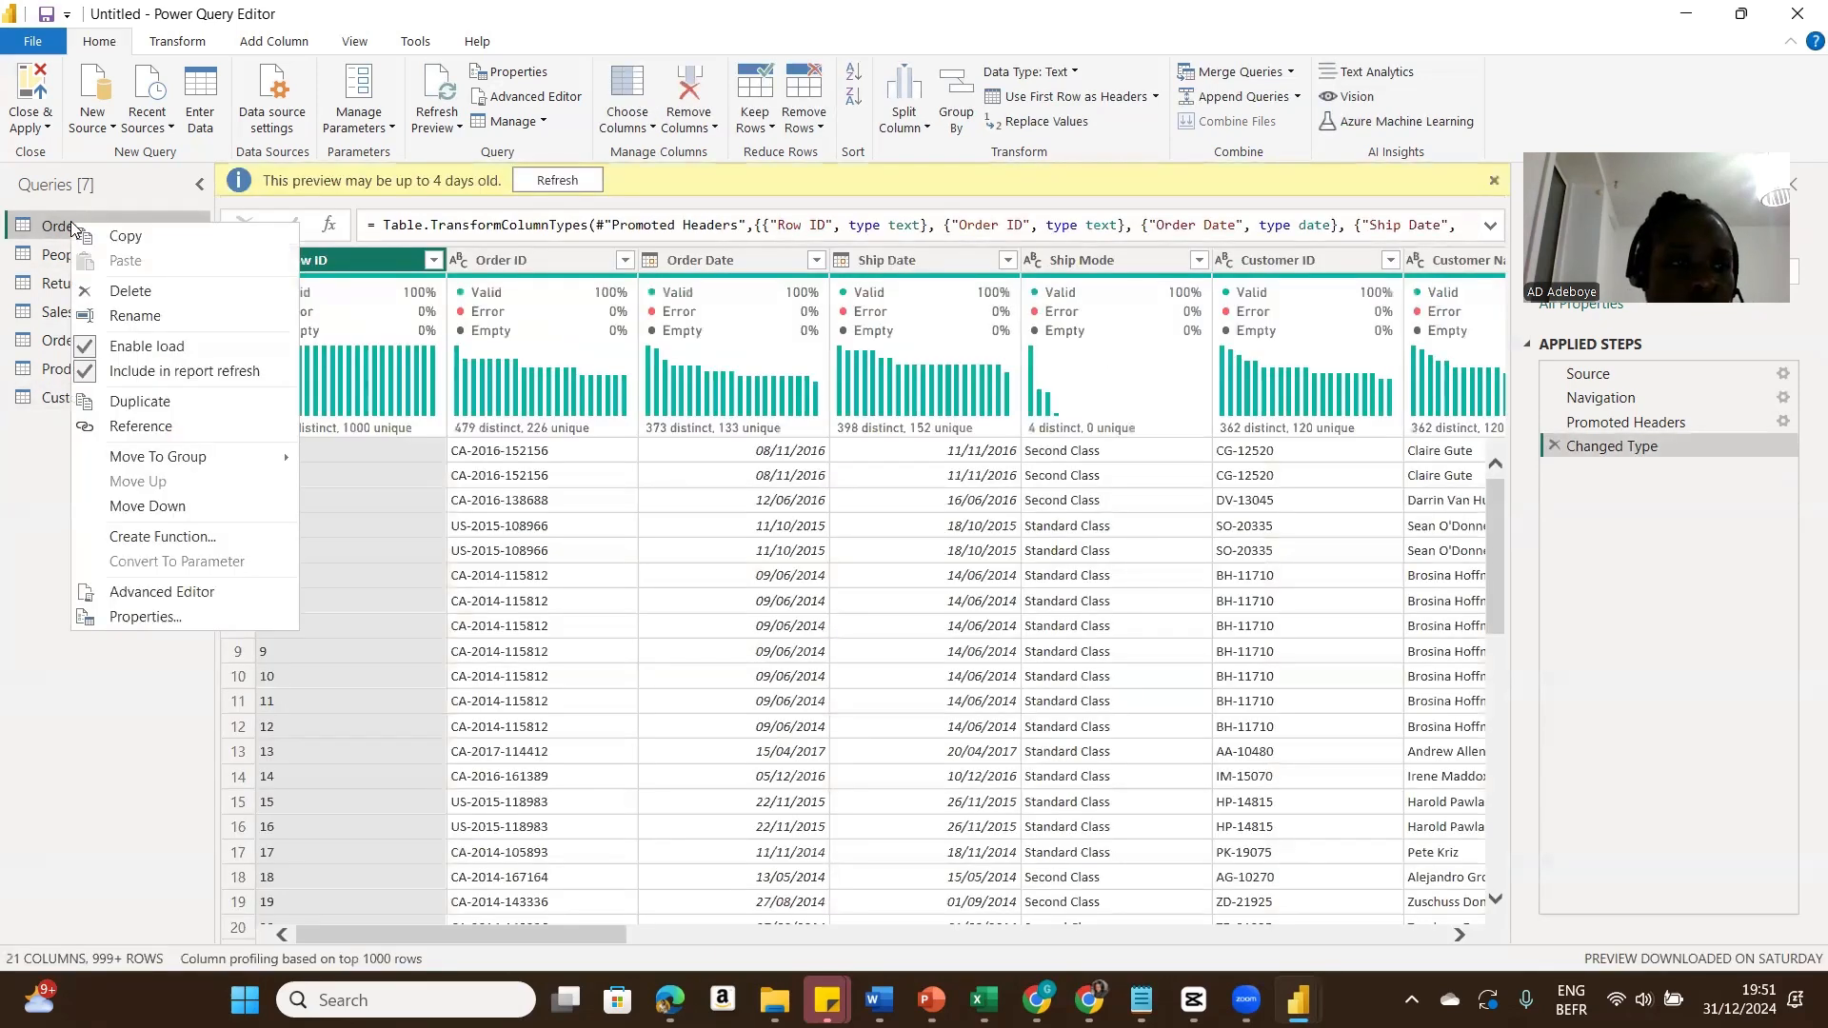
click(210, 408)
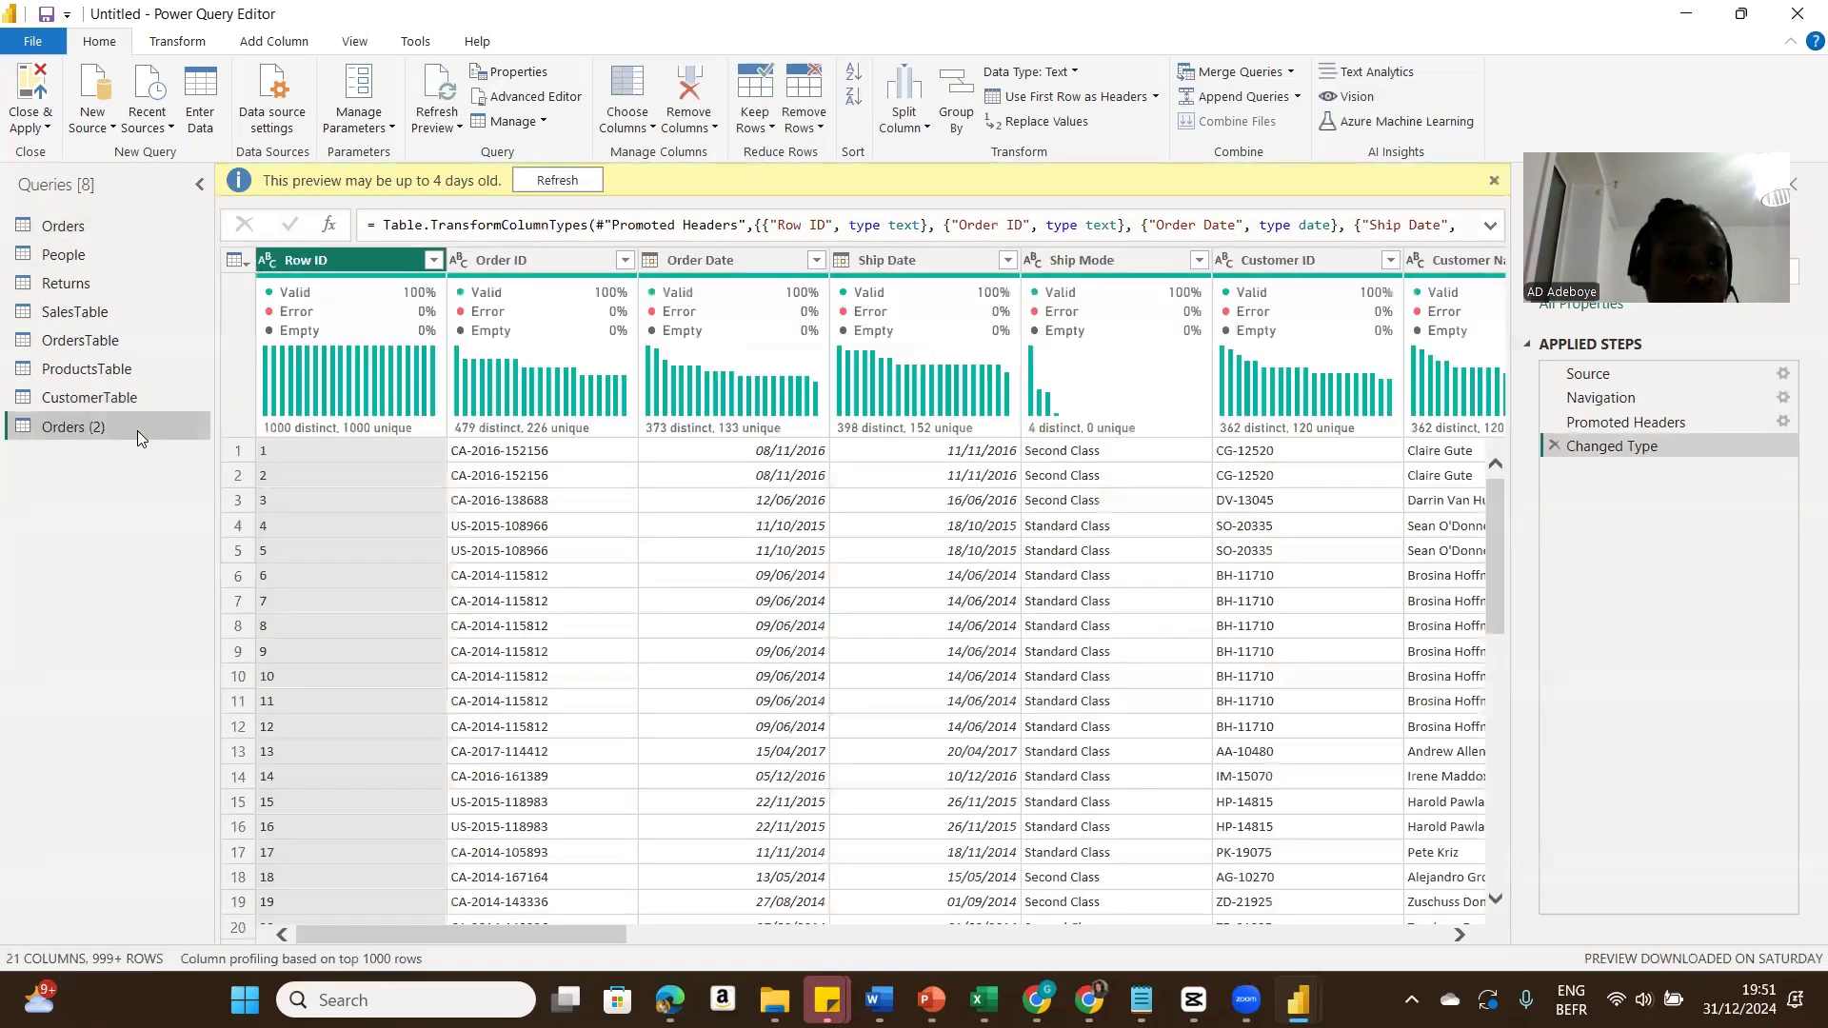
double_click(137, 431)
text(Shipping)
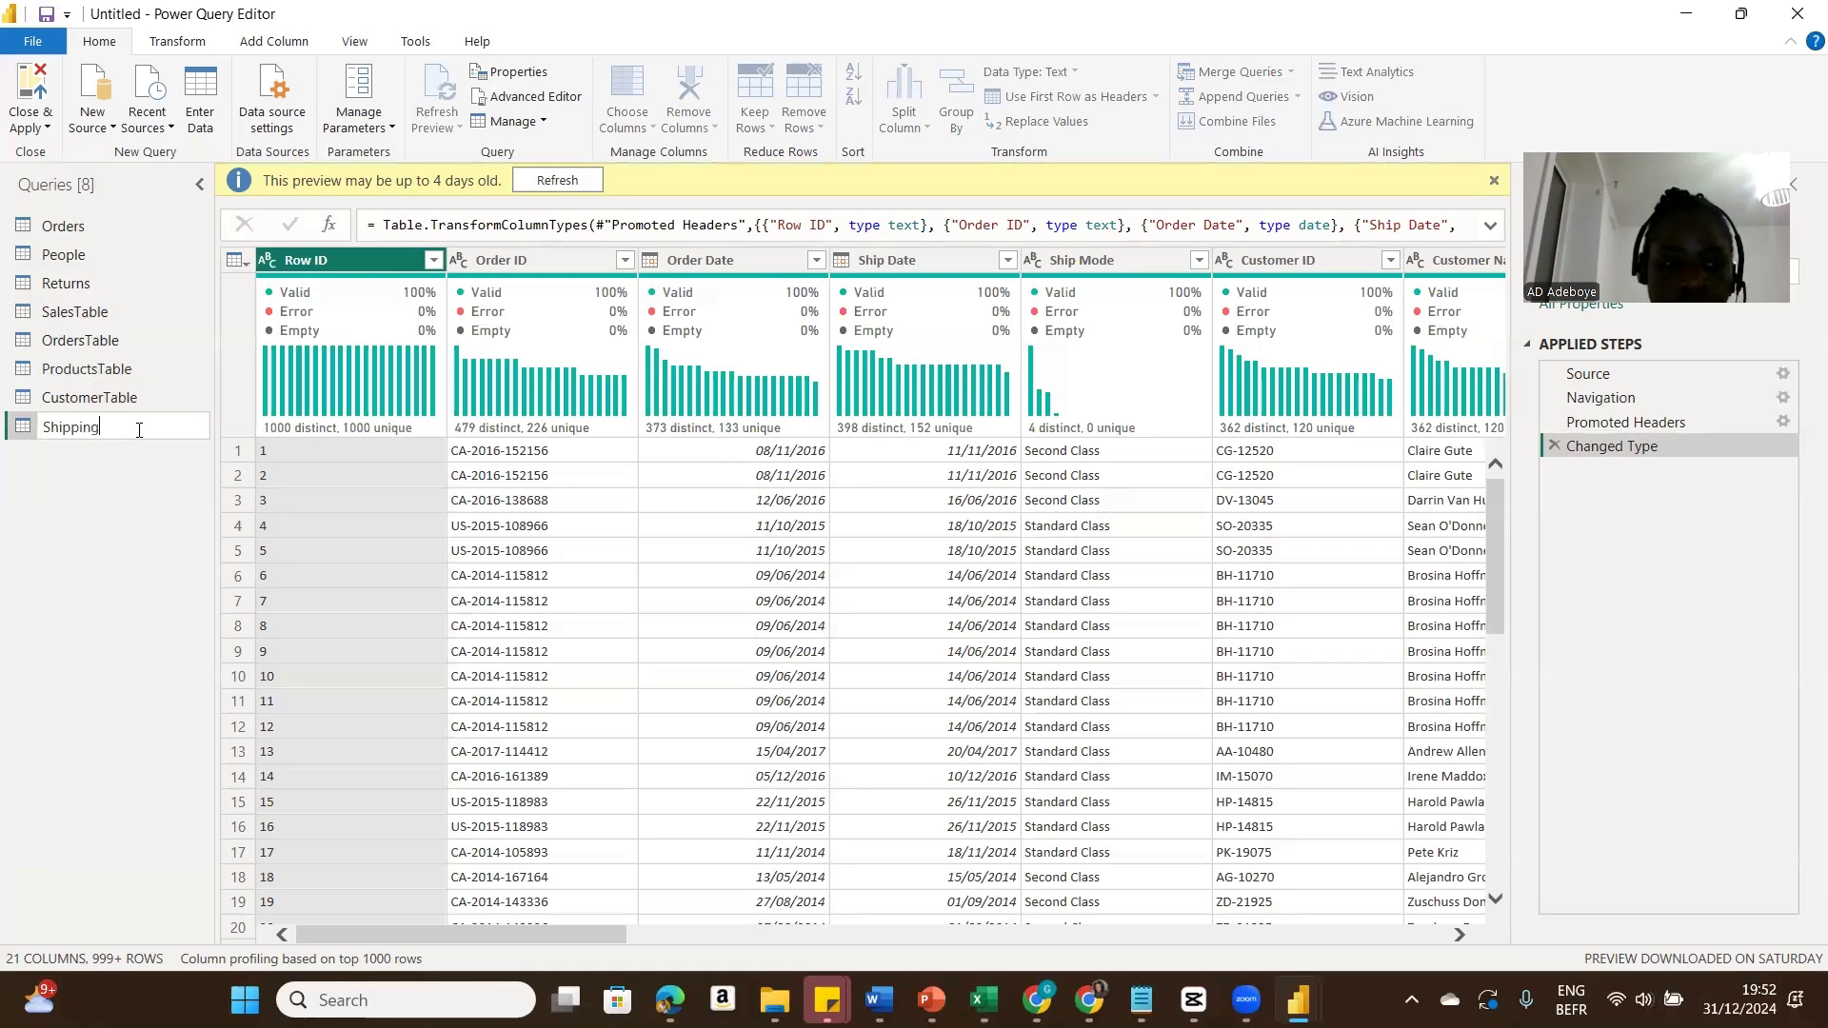
key(Return)
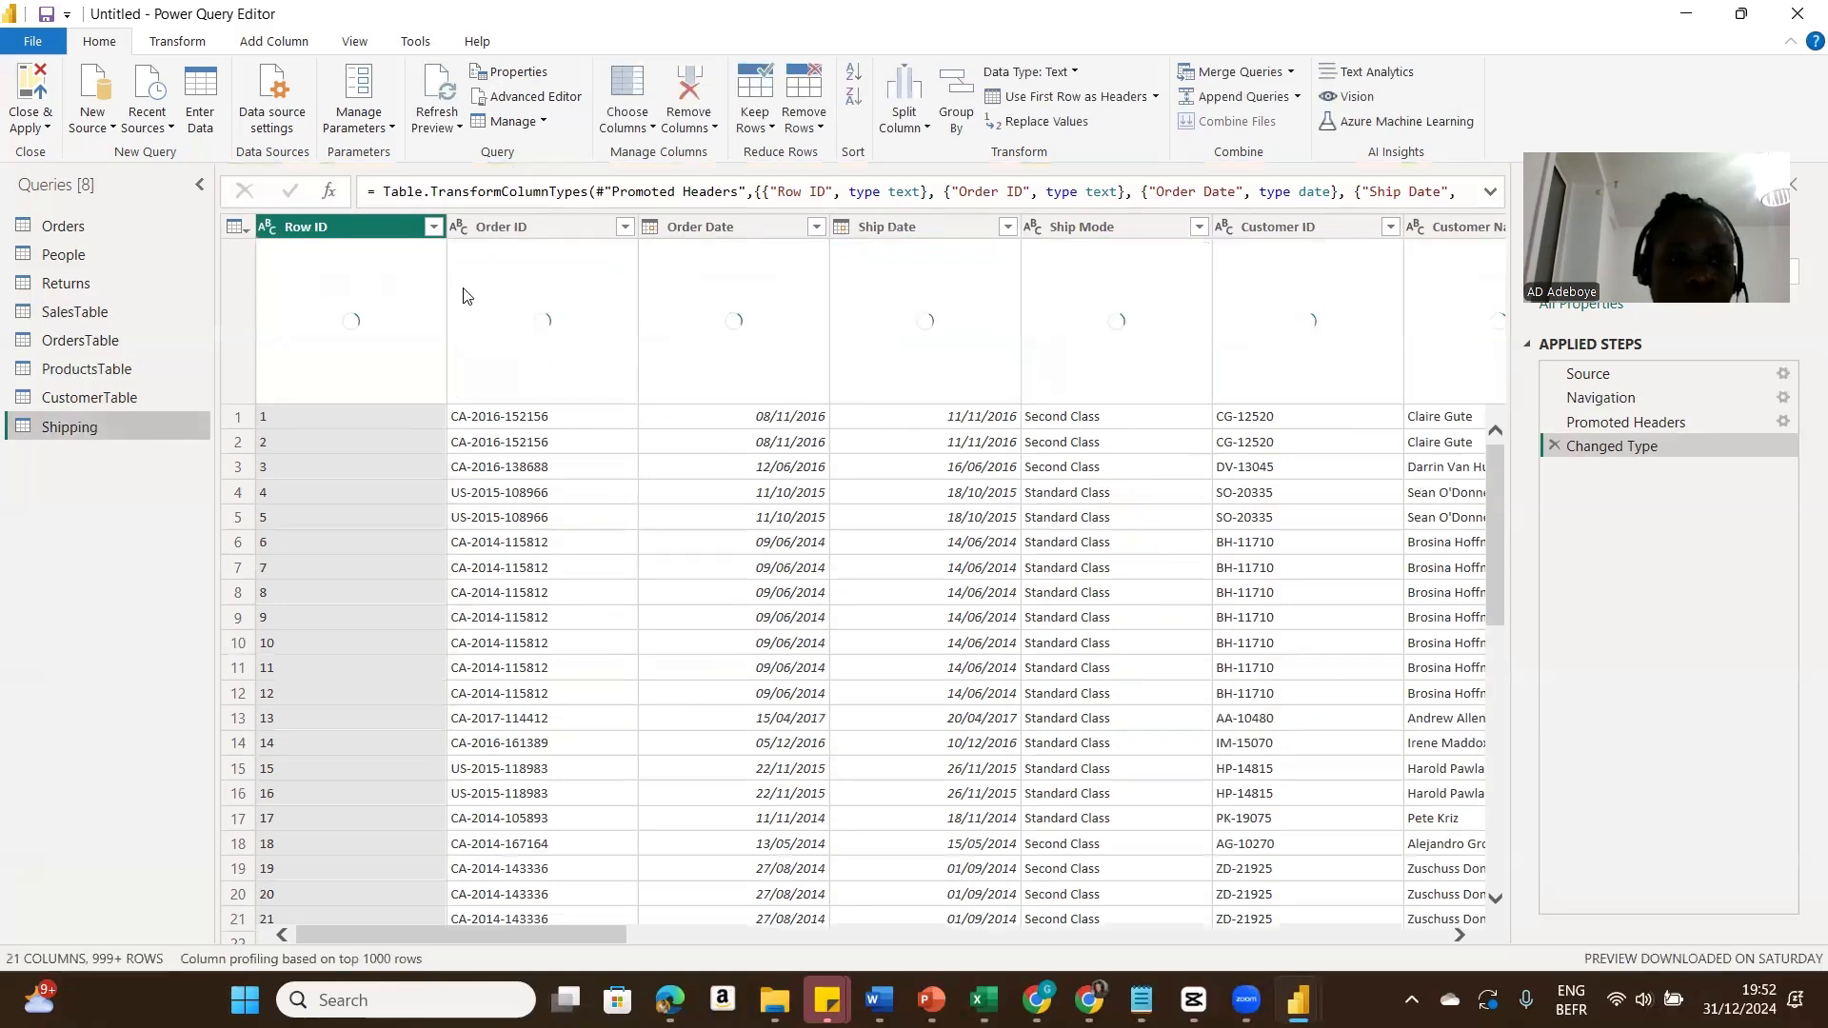
Step: In Shipping, keep only the Ship Mode column and remove its duplicate rows
click(1093, 225)
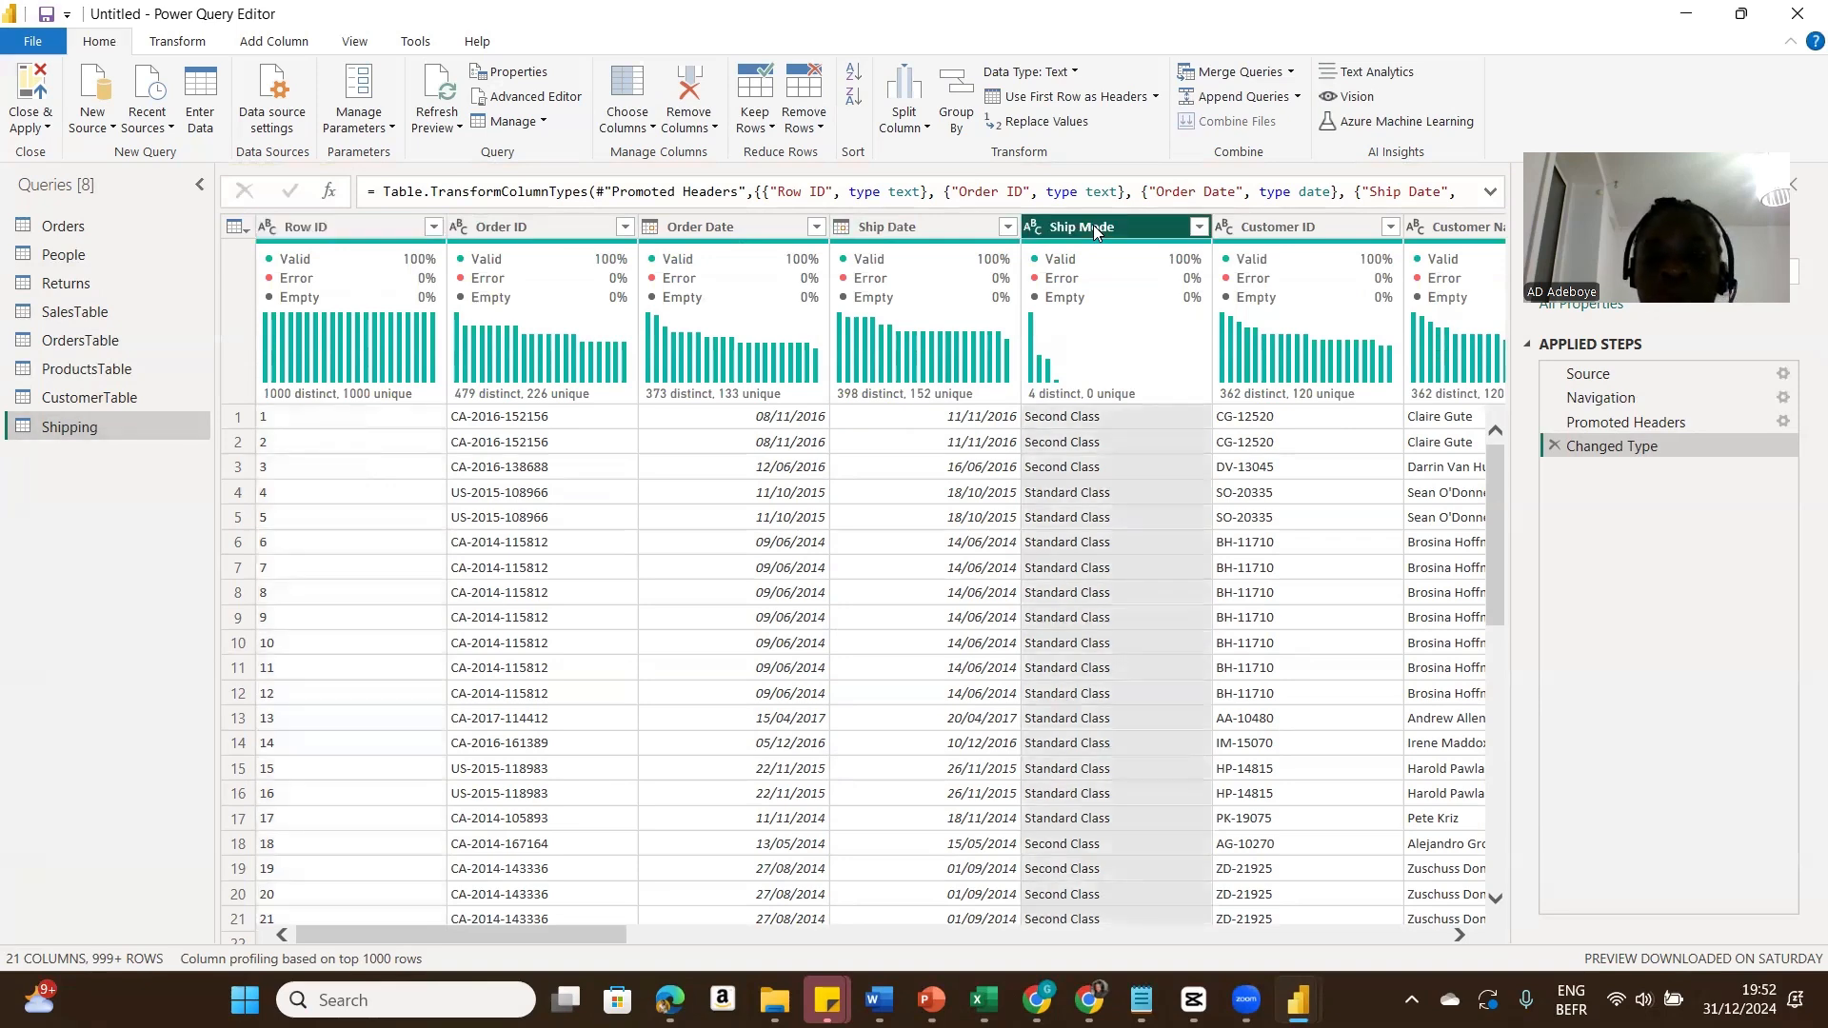
right_click(1093, 225)
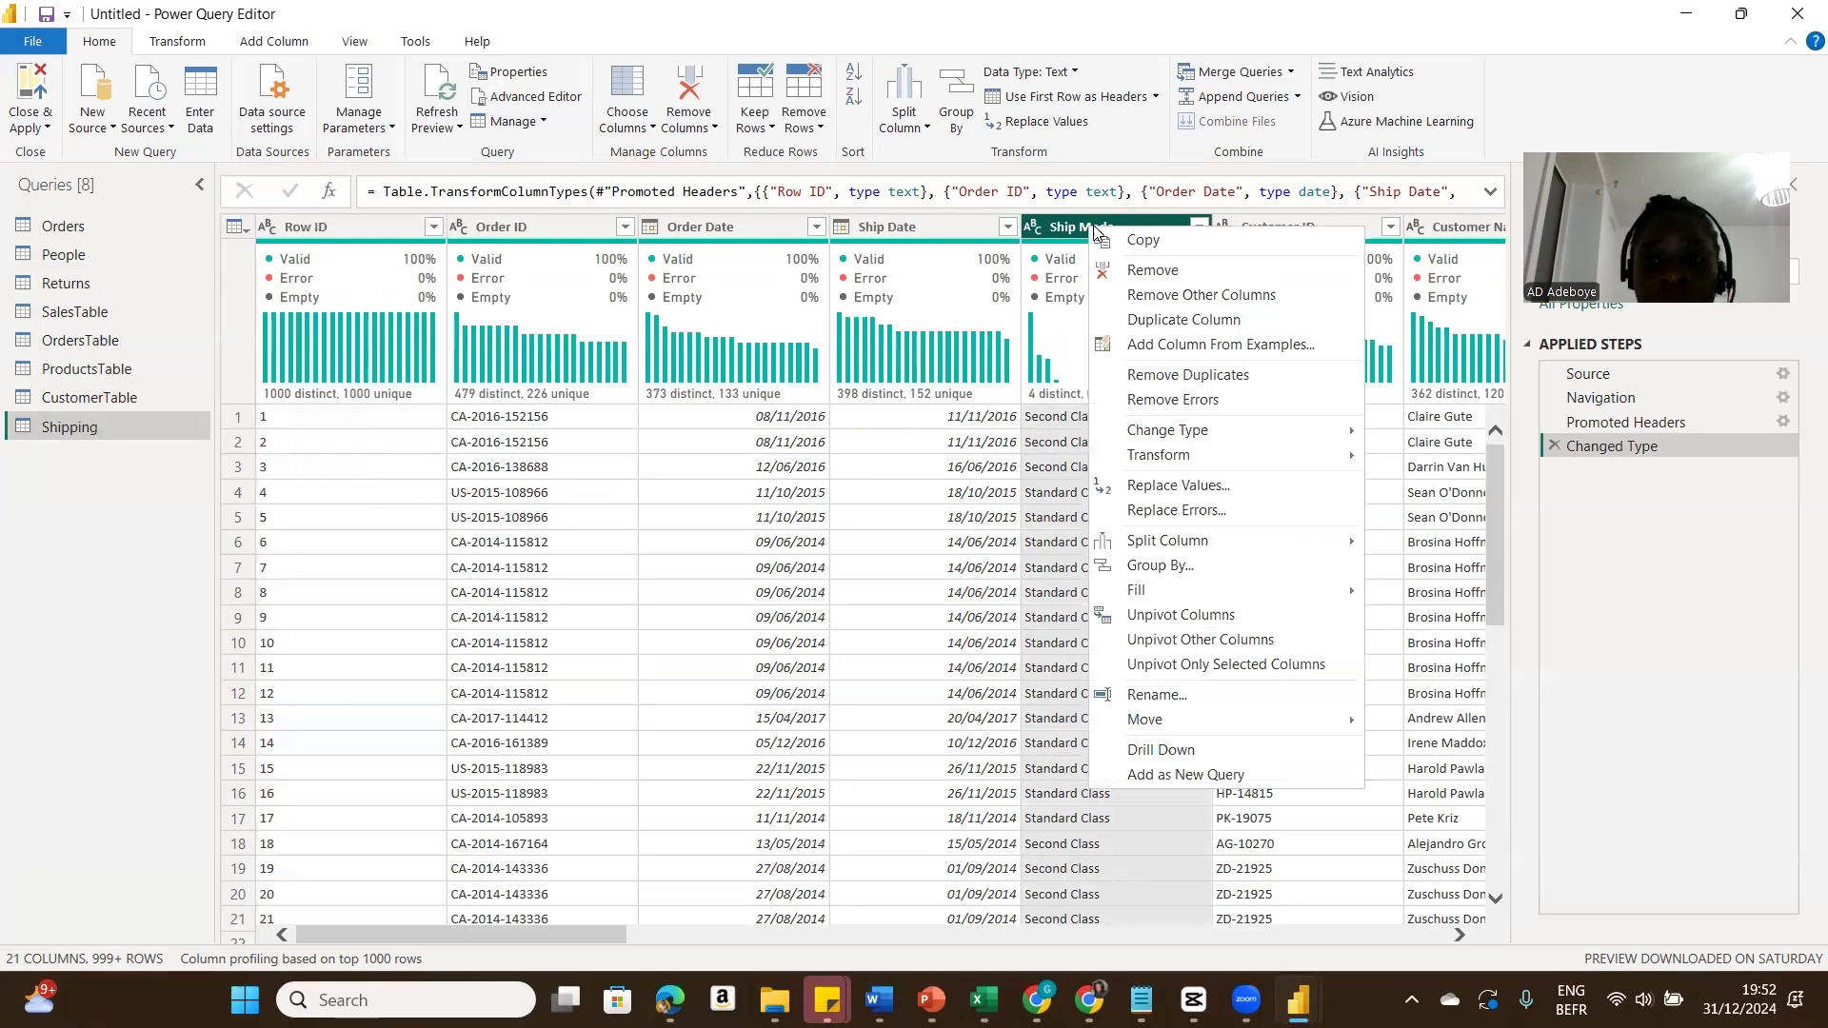
click(1179, 297)
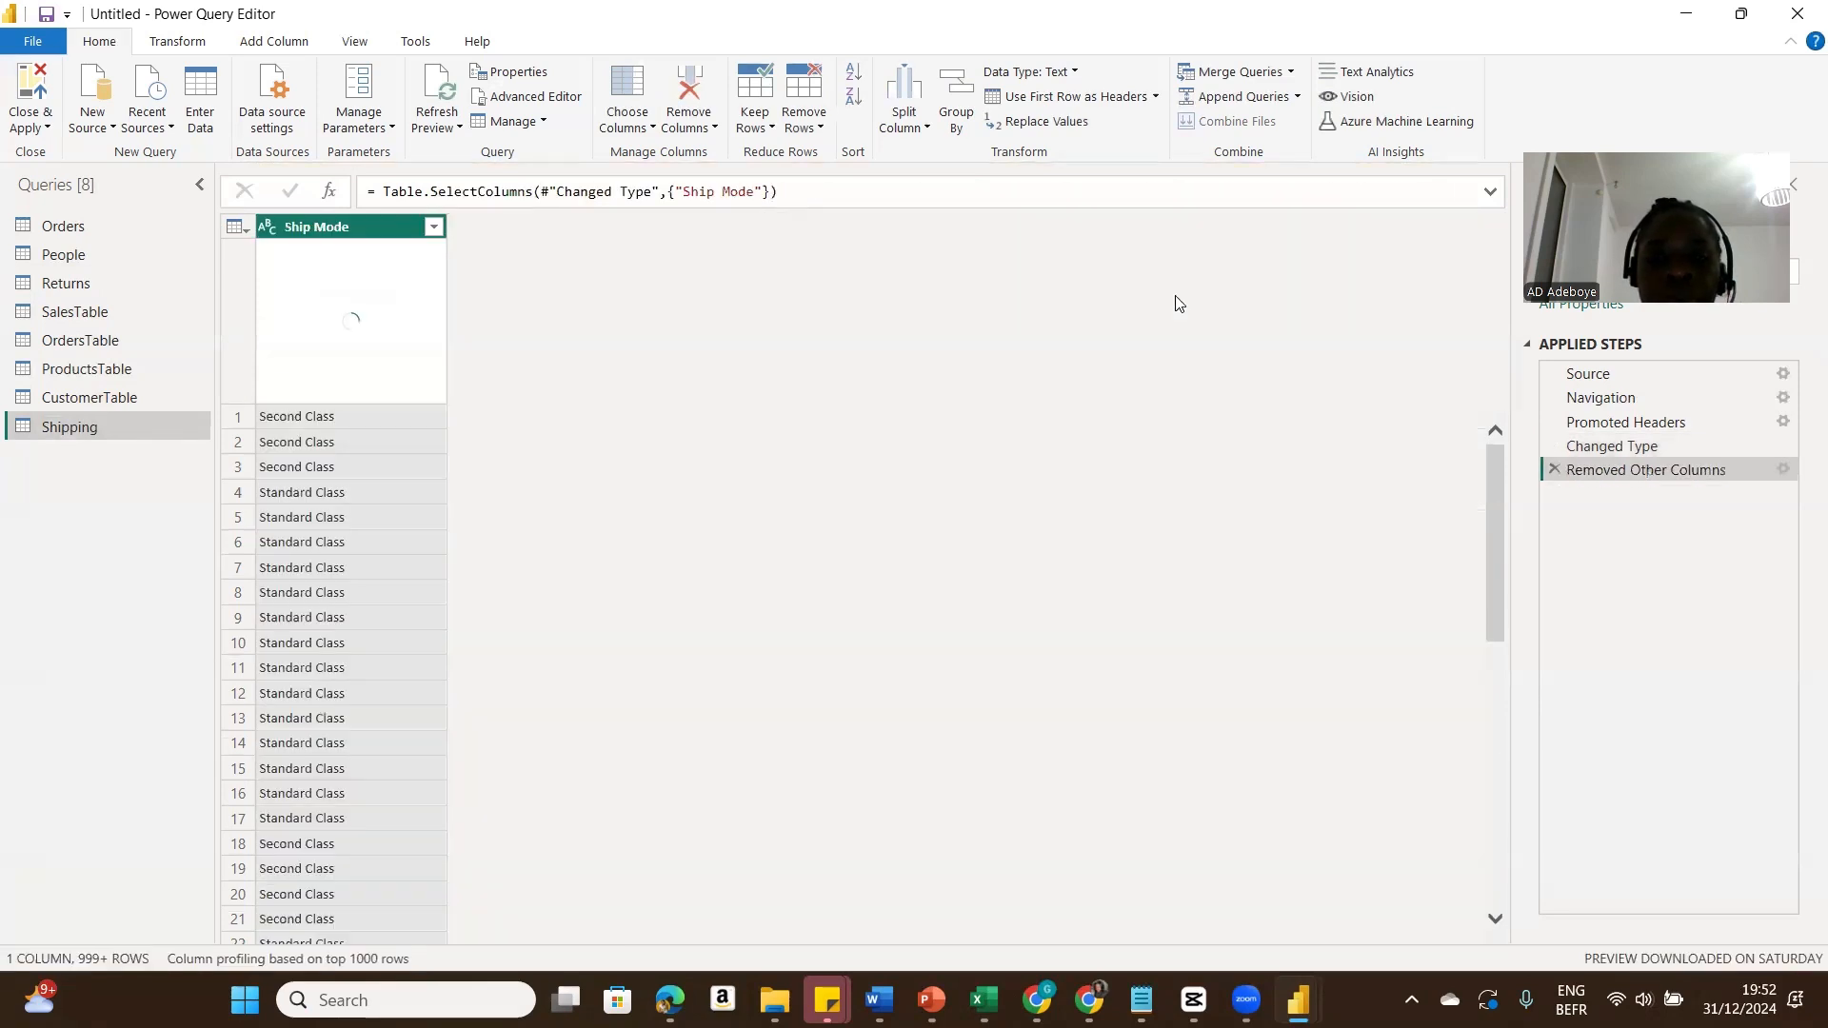
right_click(335, 227)
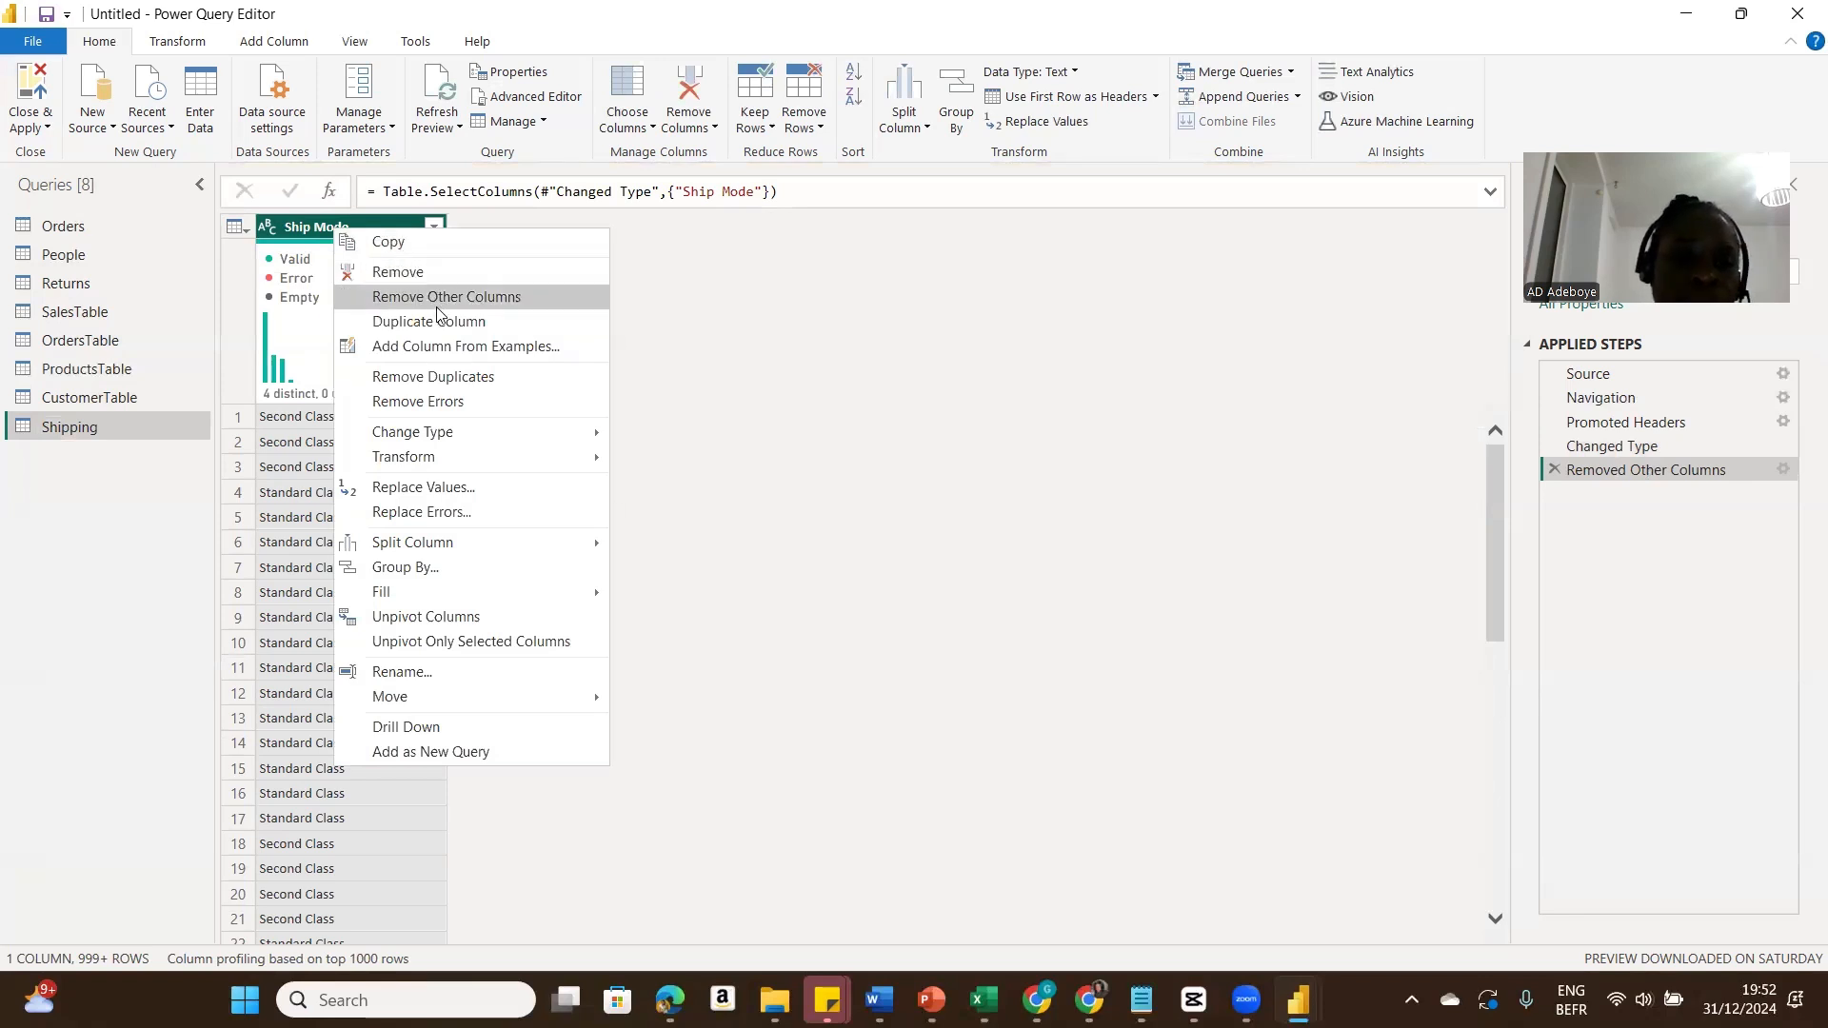
click(432, 375)
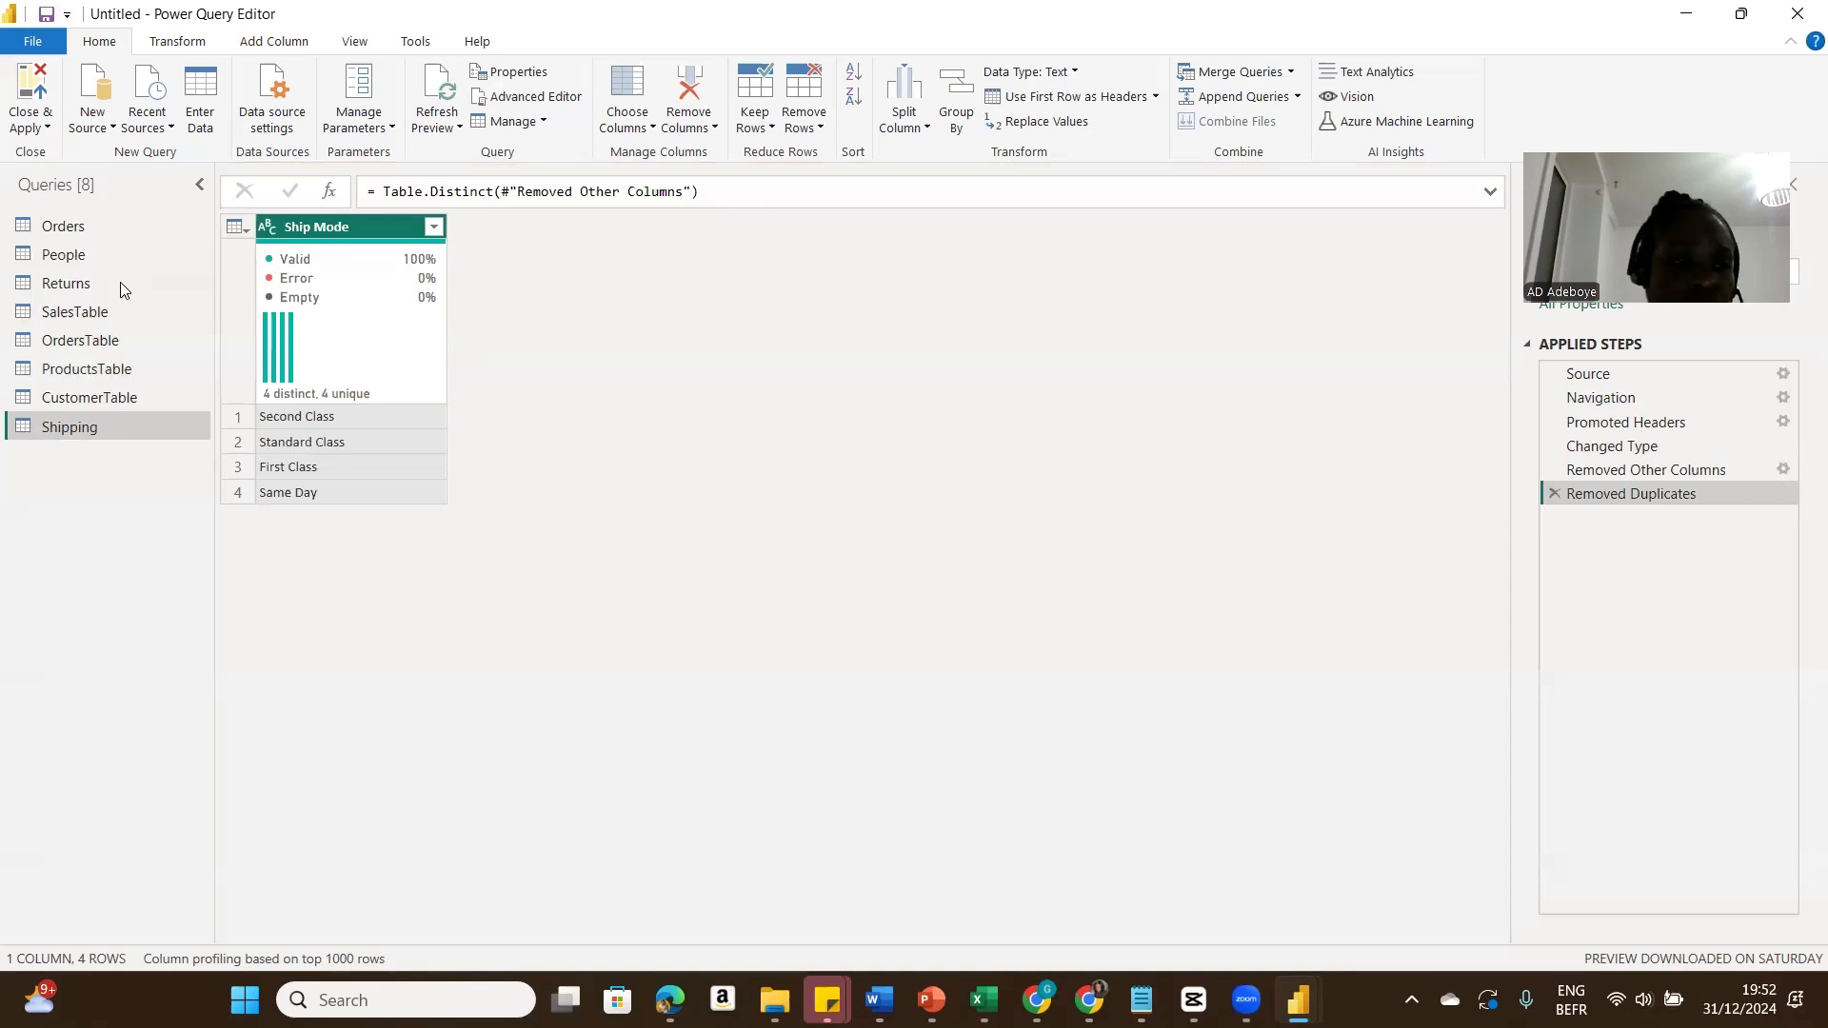
Step: Check the People sheet in the Superstore Dataset workbook, then promote the People query's first row to column headers
click(101, 257)
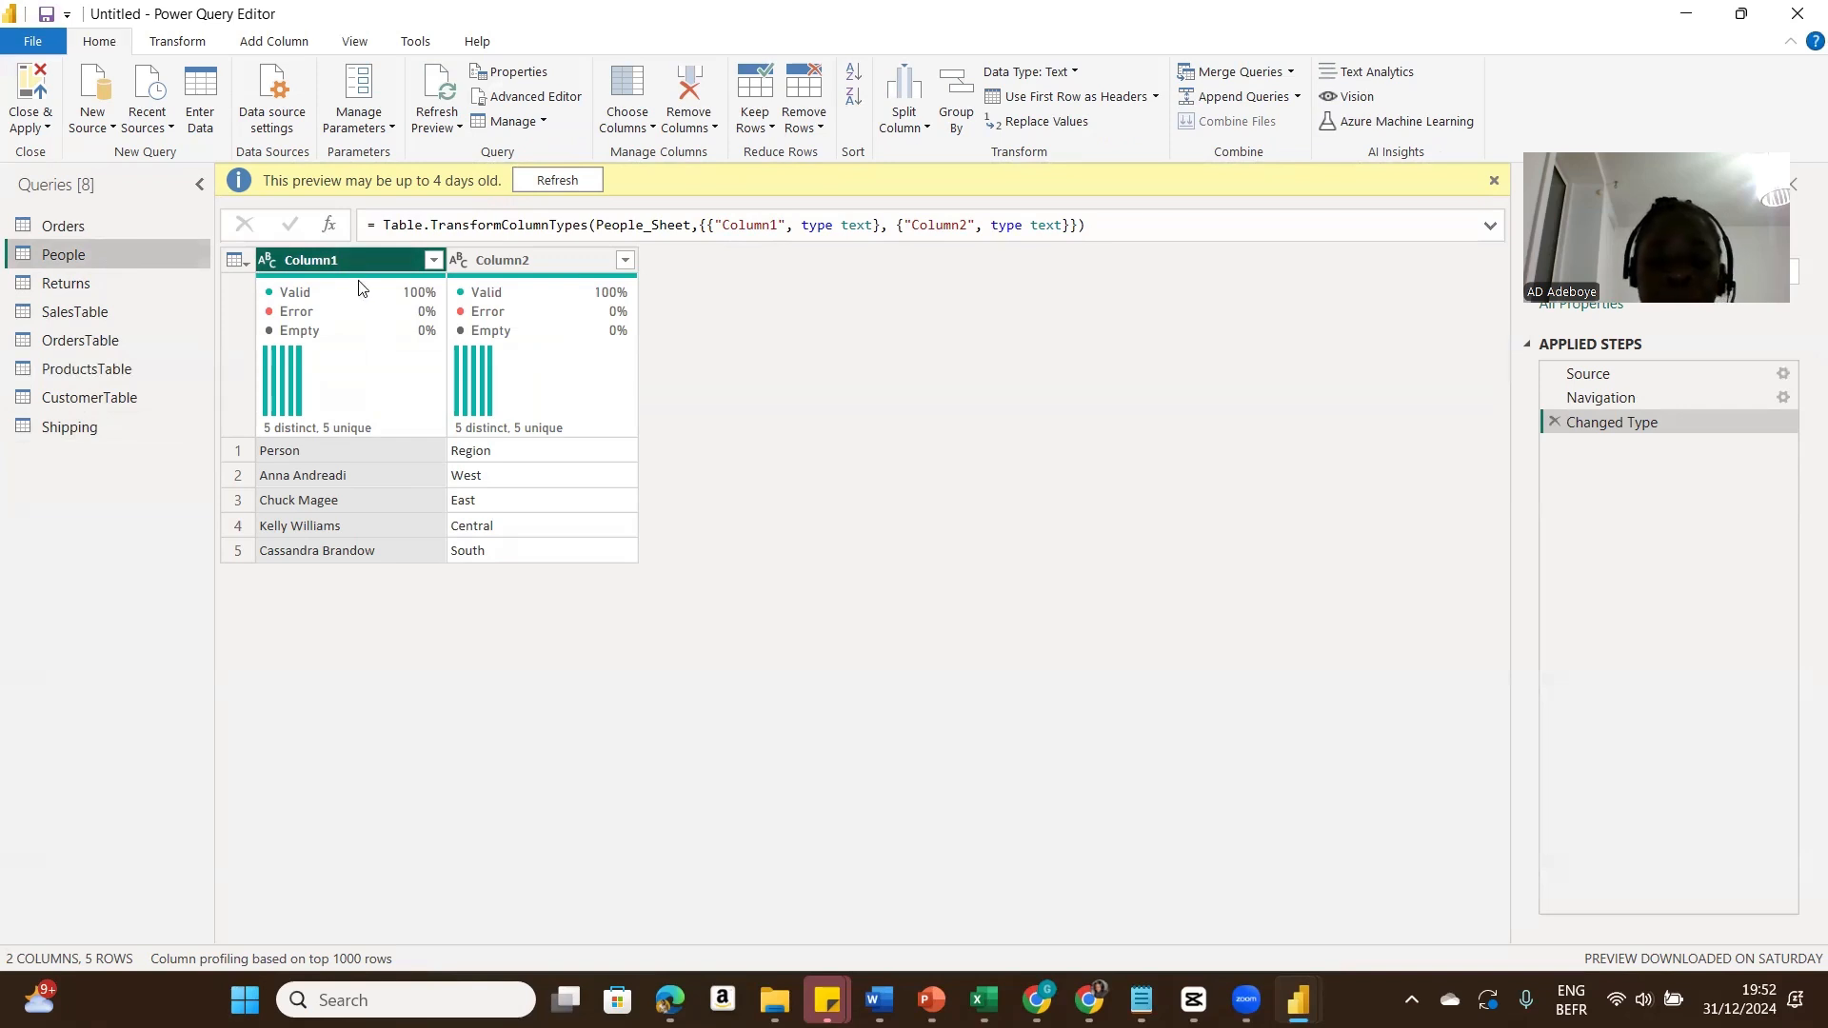
mouse_move(983, 1000)
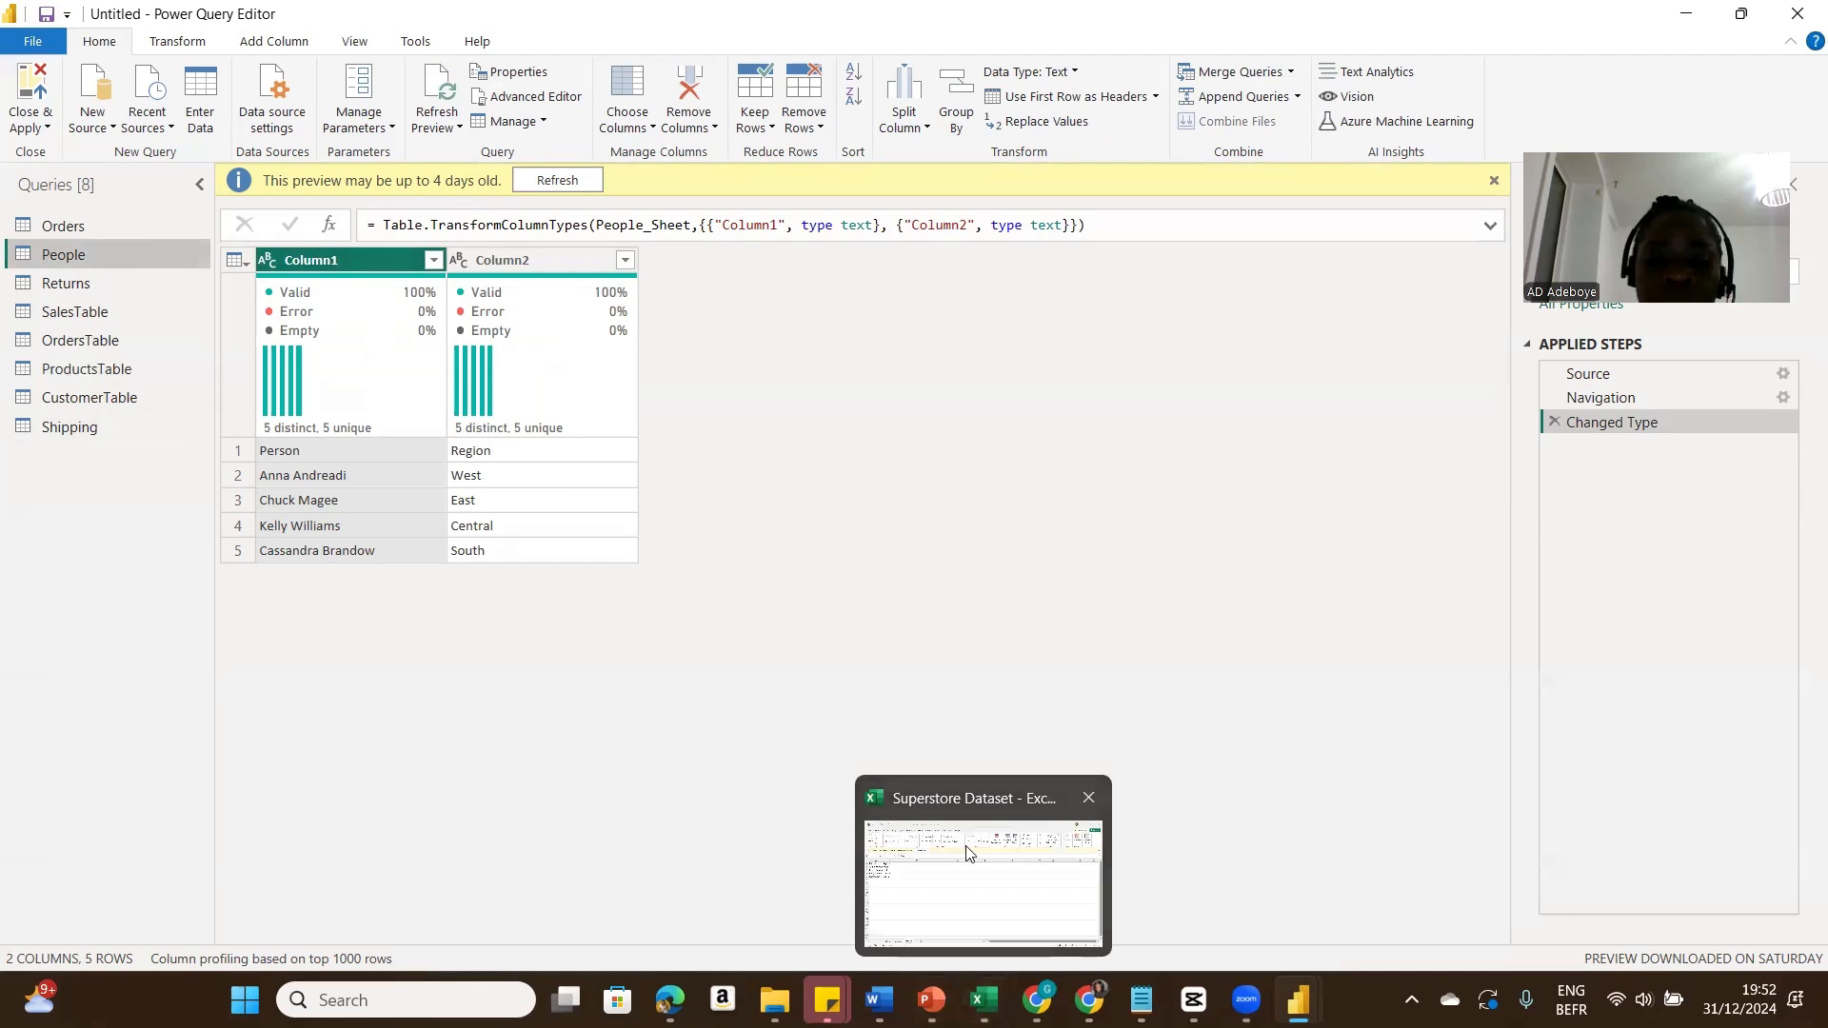
click(967, 871)
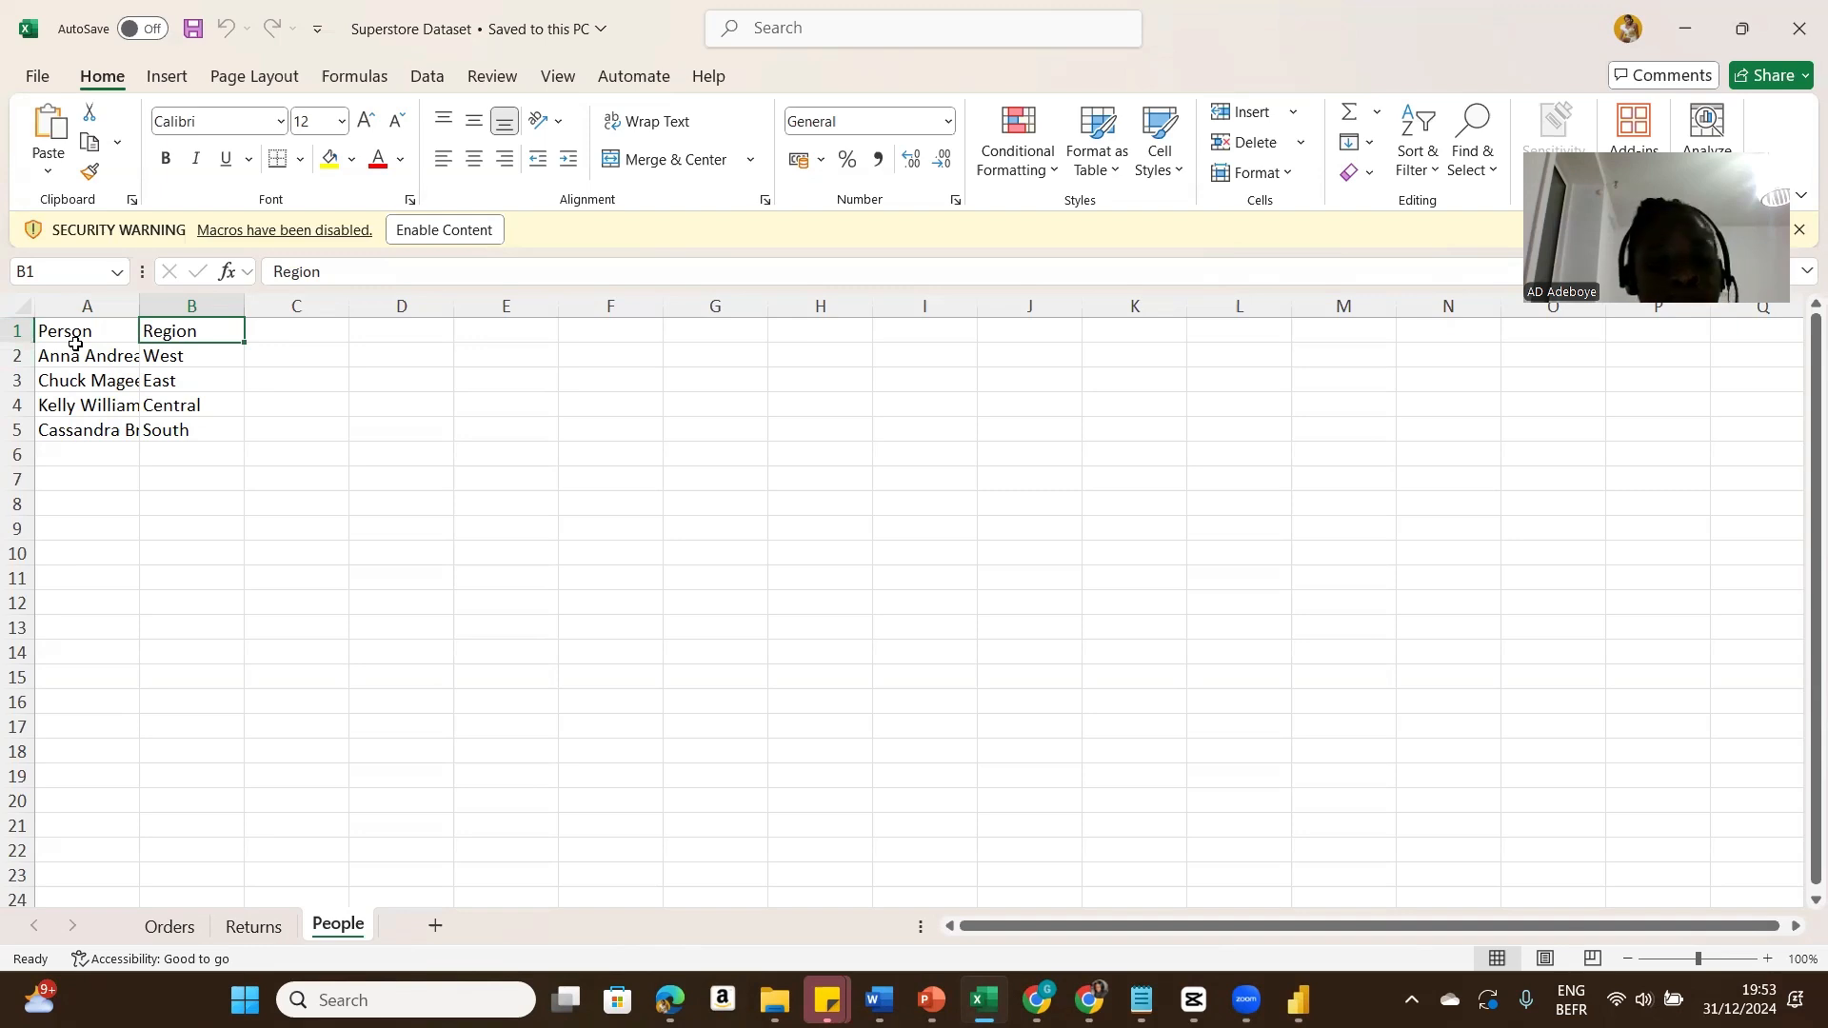
mouse_move(1299, 999)
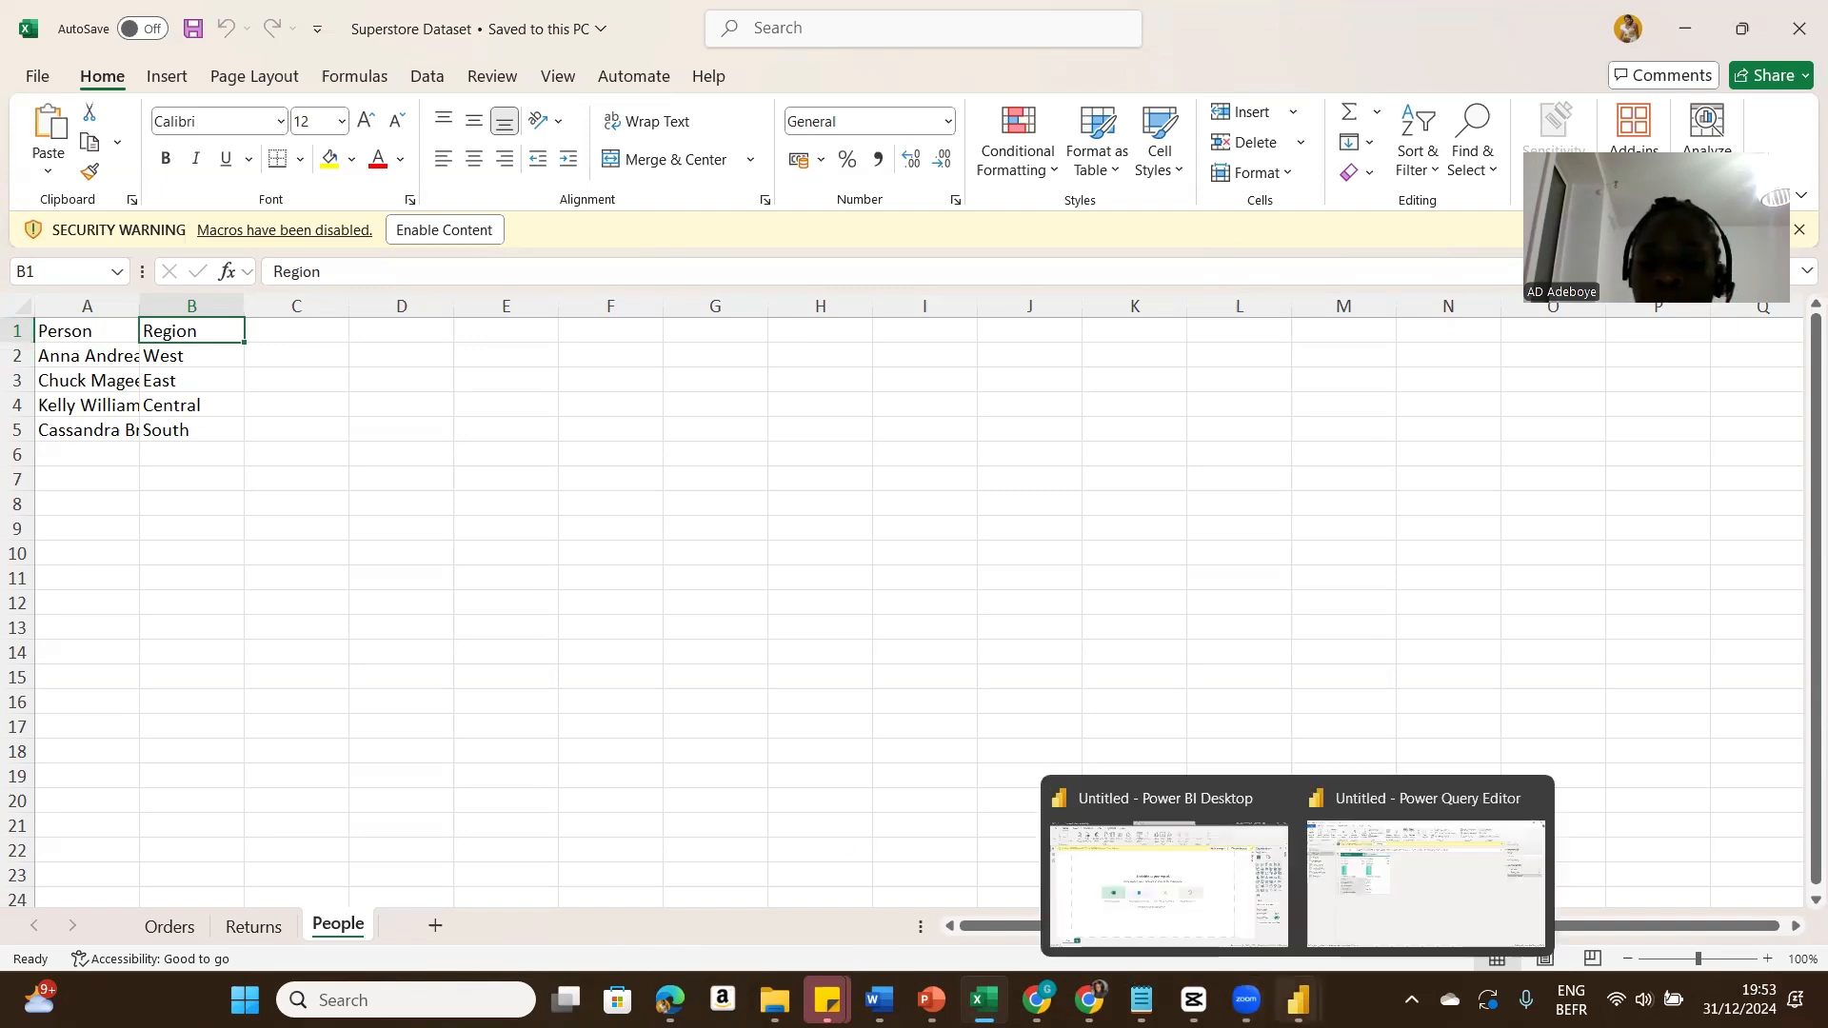
click(1336, 914)
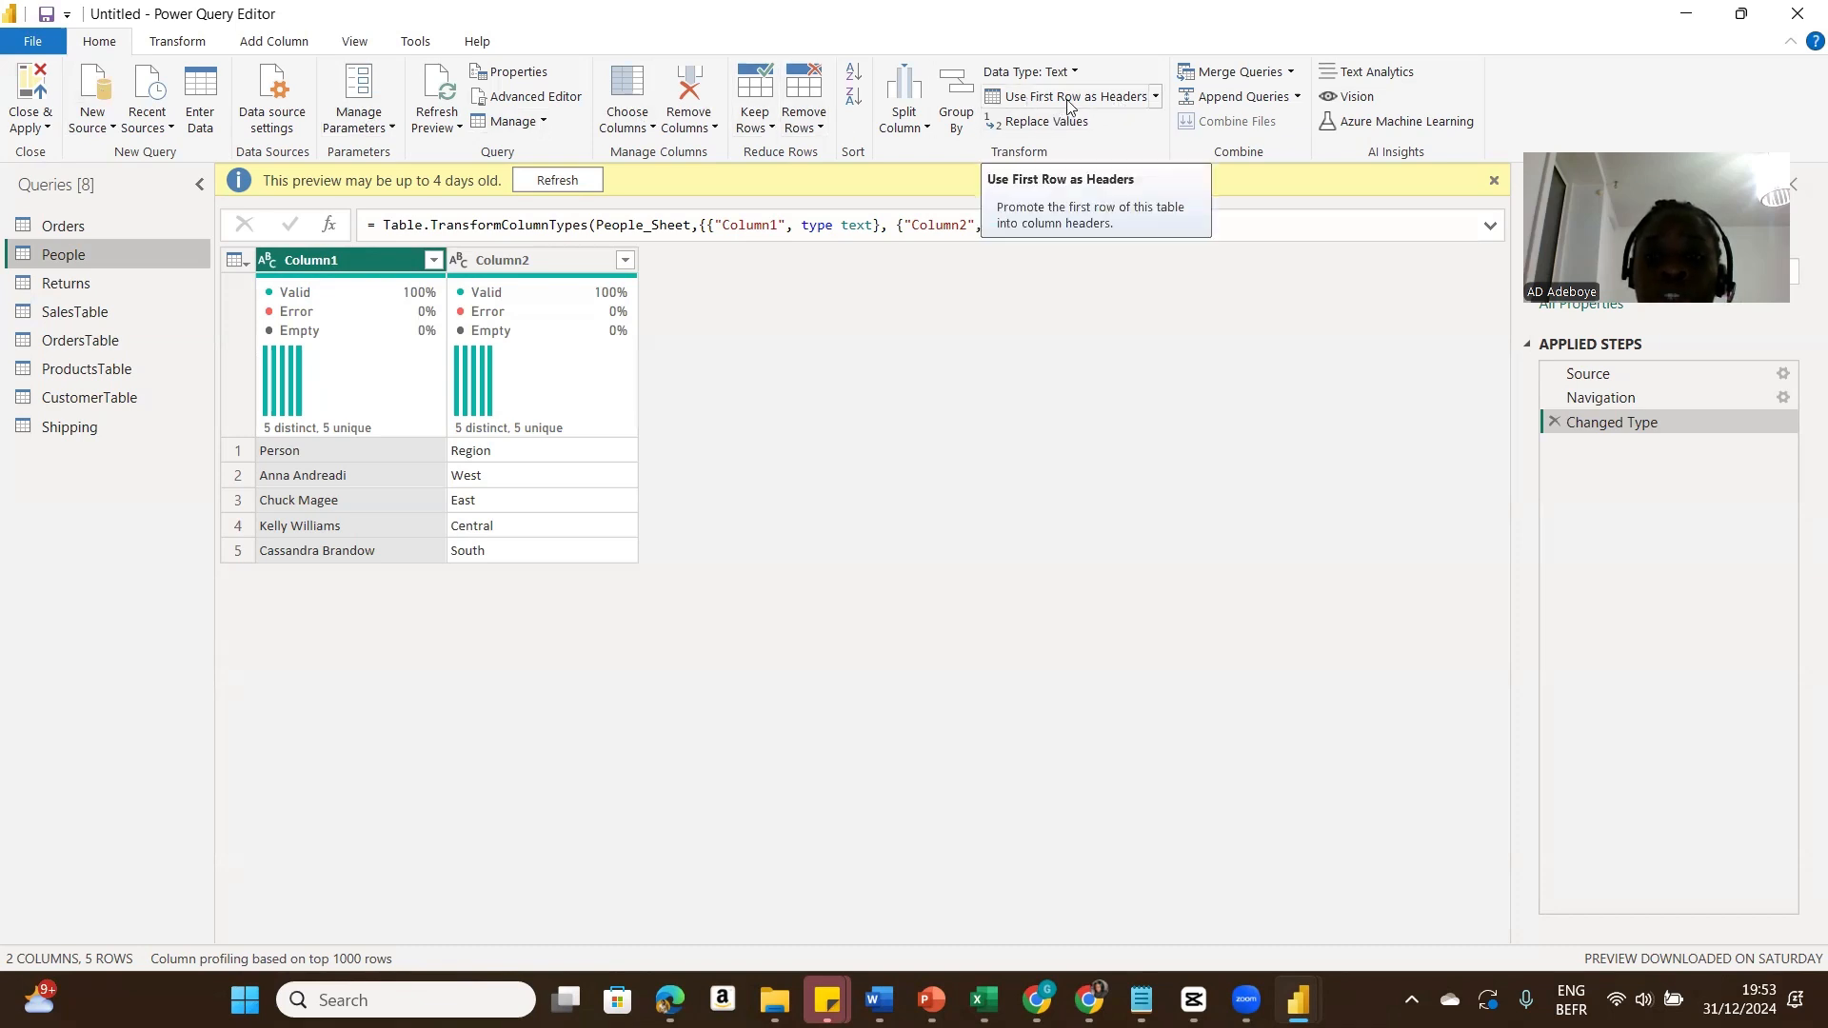
click(1156, 97)
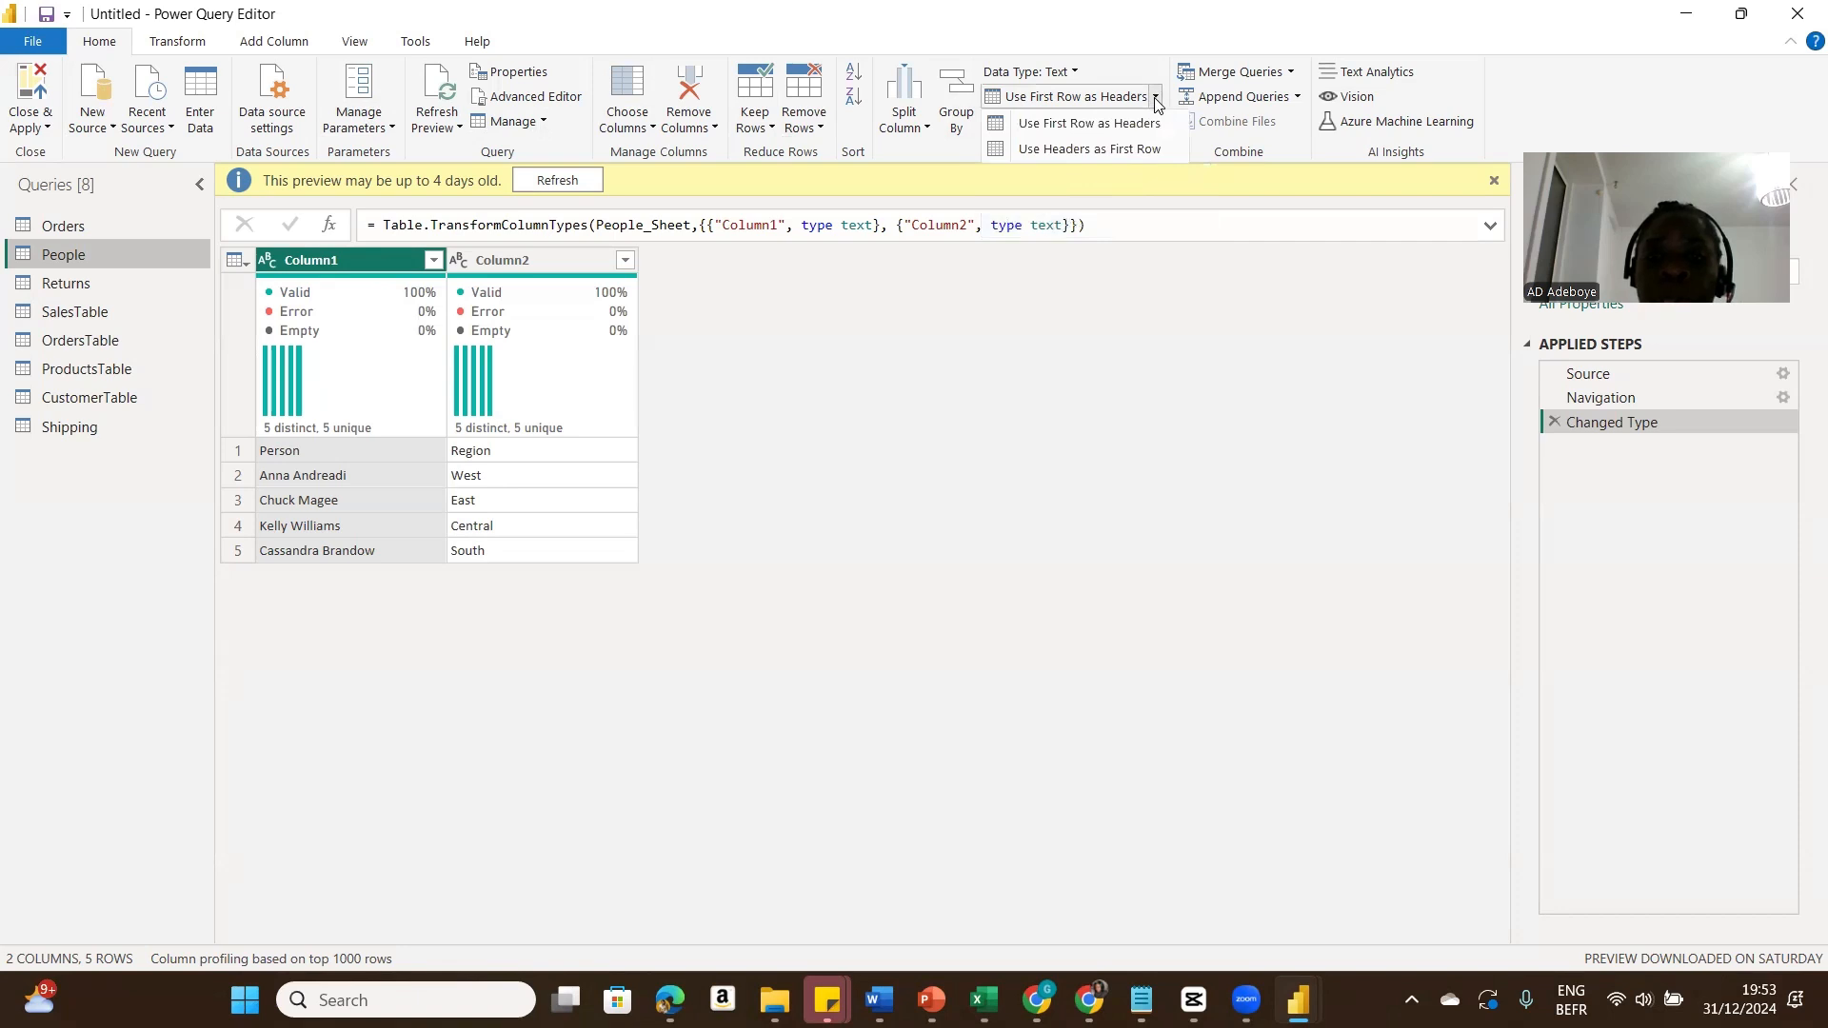
click(1148, 124)
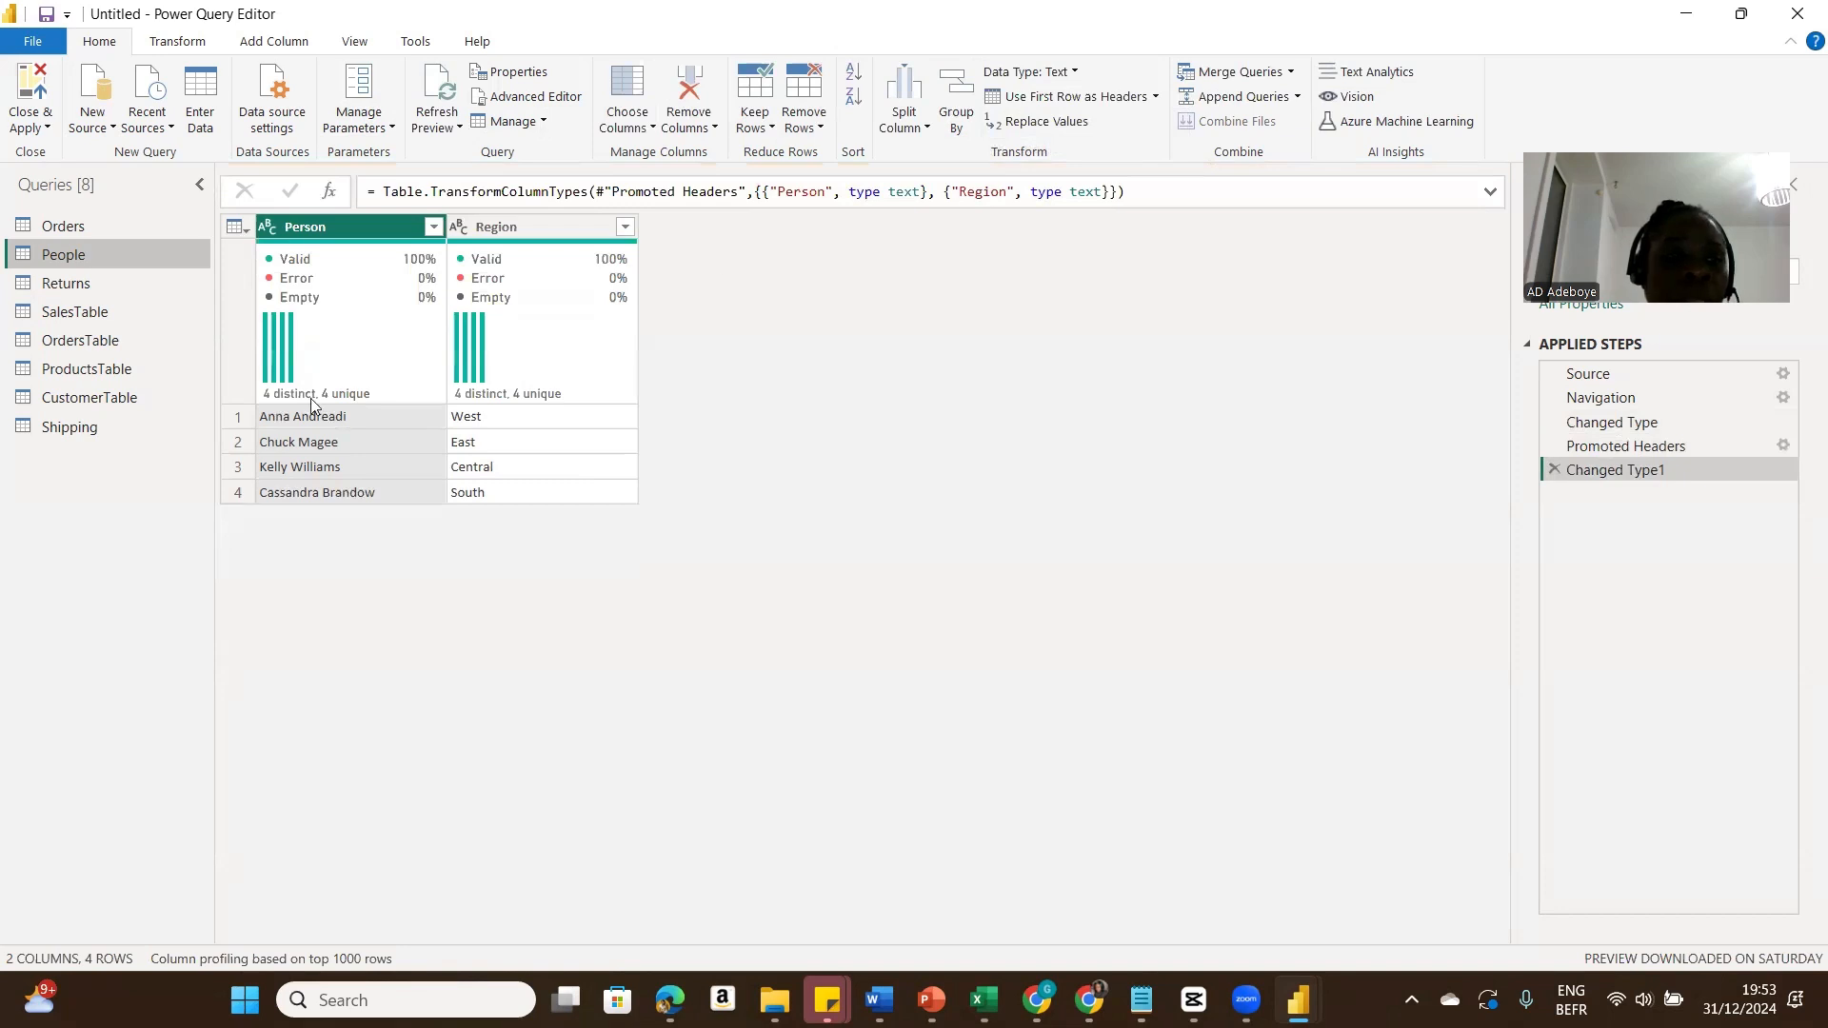
Step: In the Returns query, promote the first row to column headers
click(100, 284)
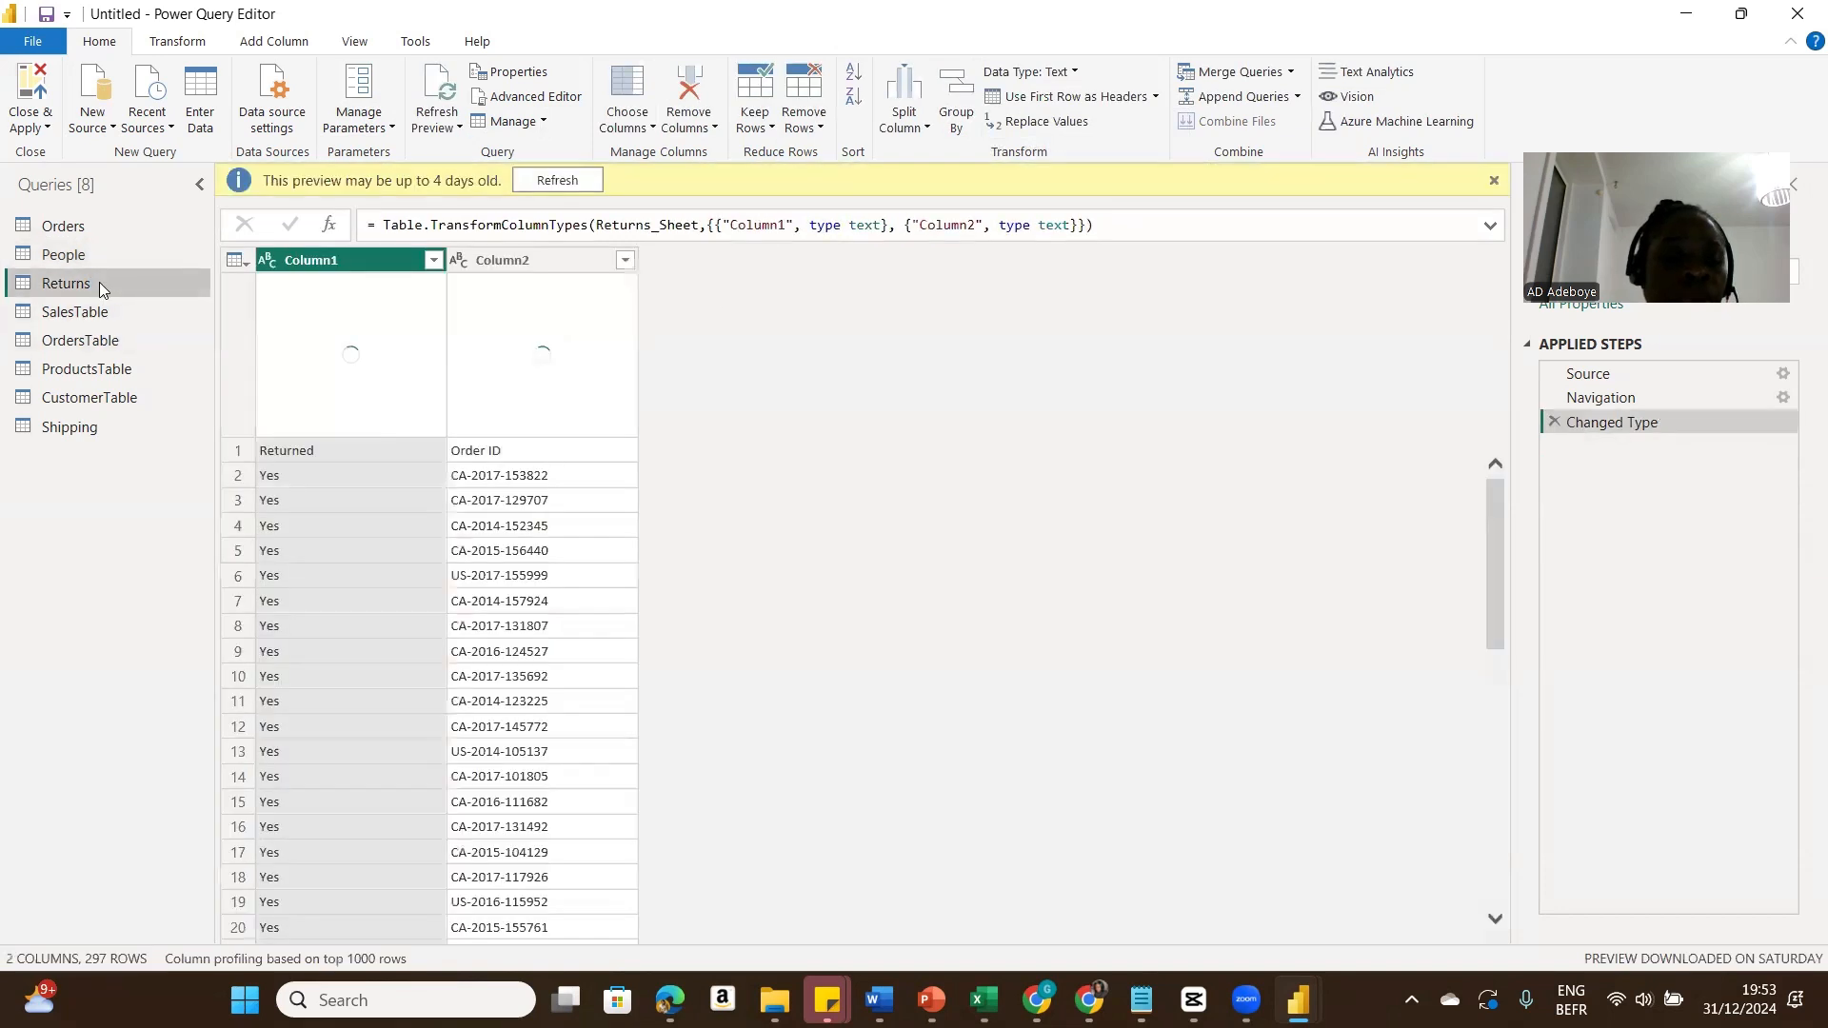
click(1154, 99)
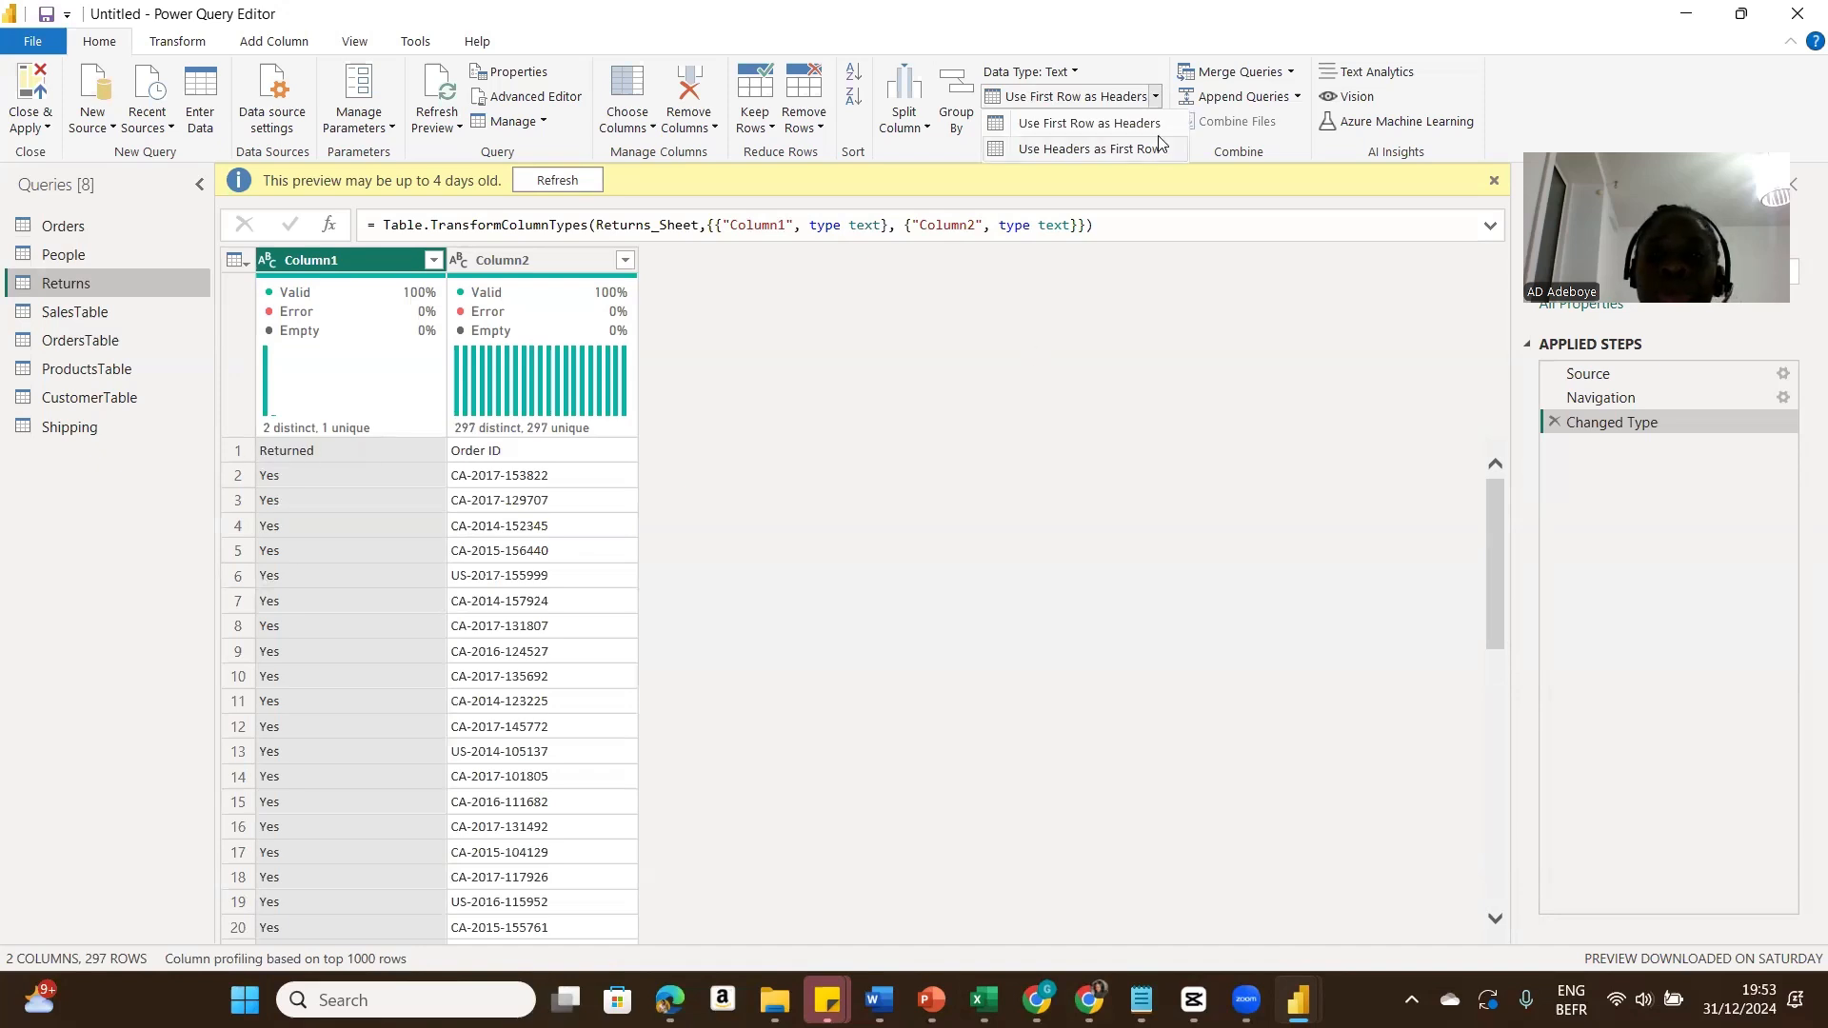
click(1156, 98)
click(1156, 98)
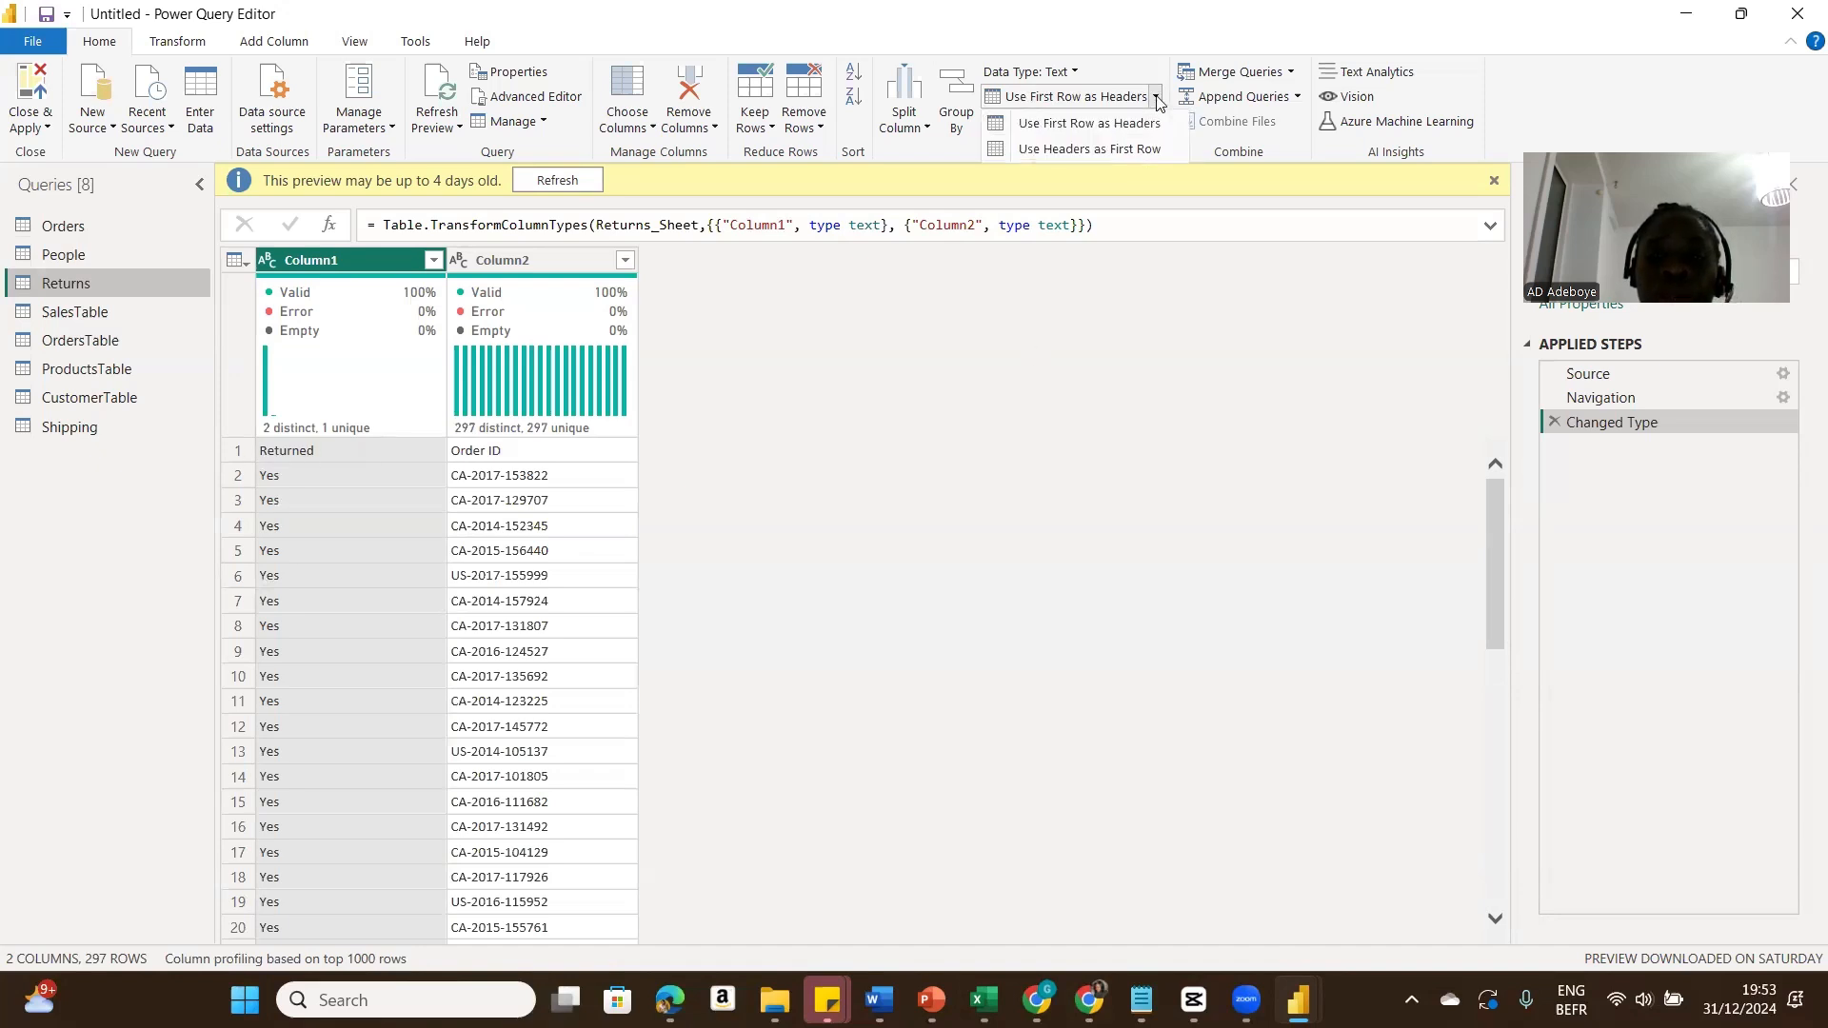
click(1150, 126)
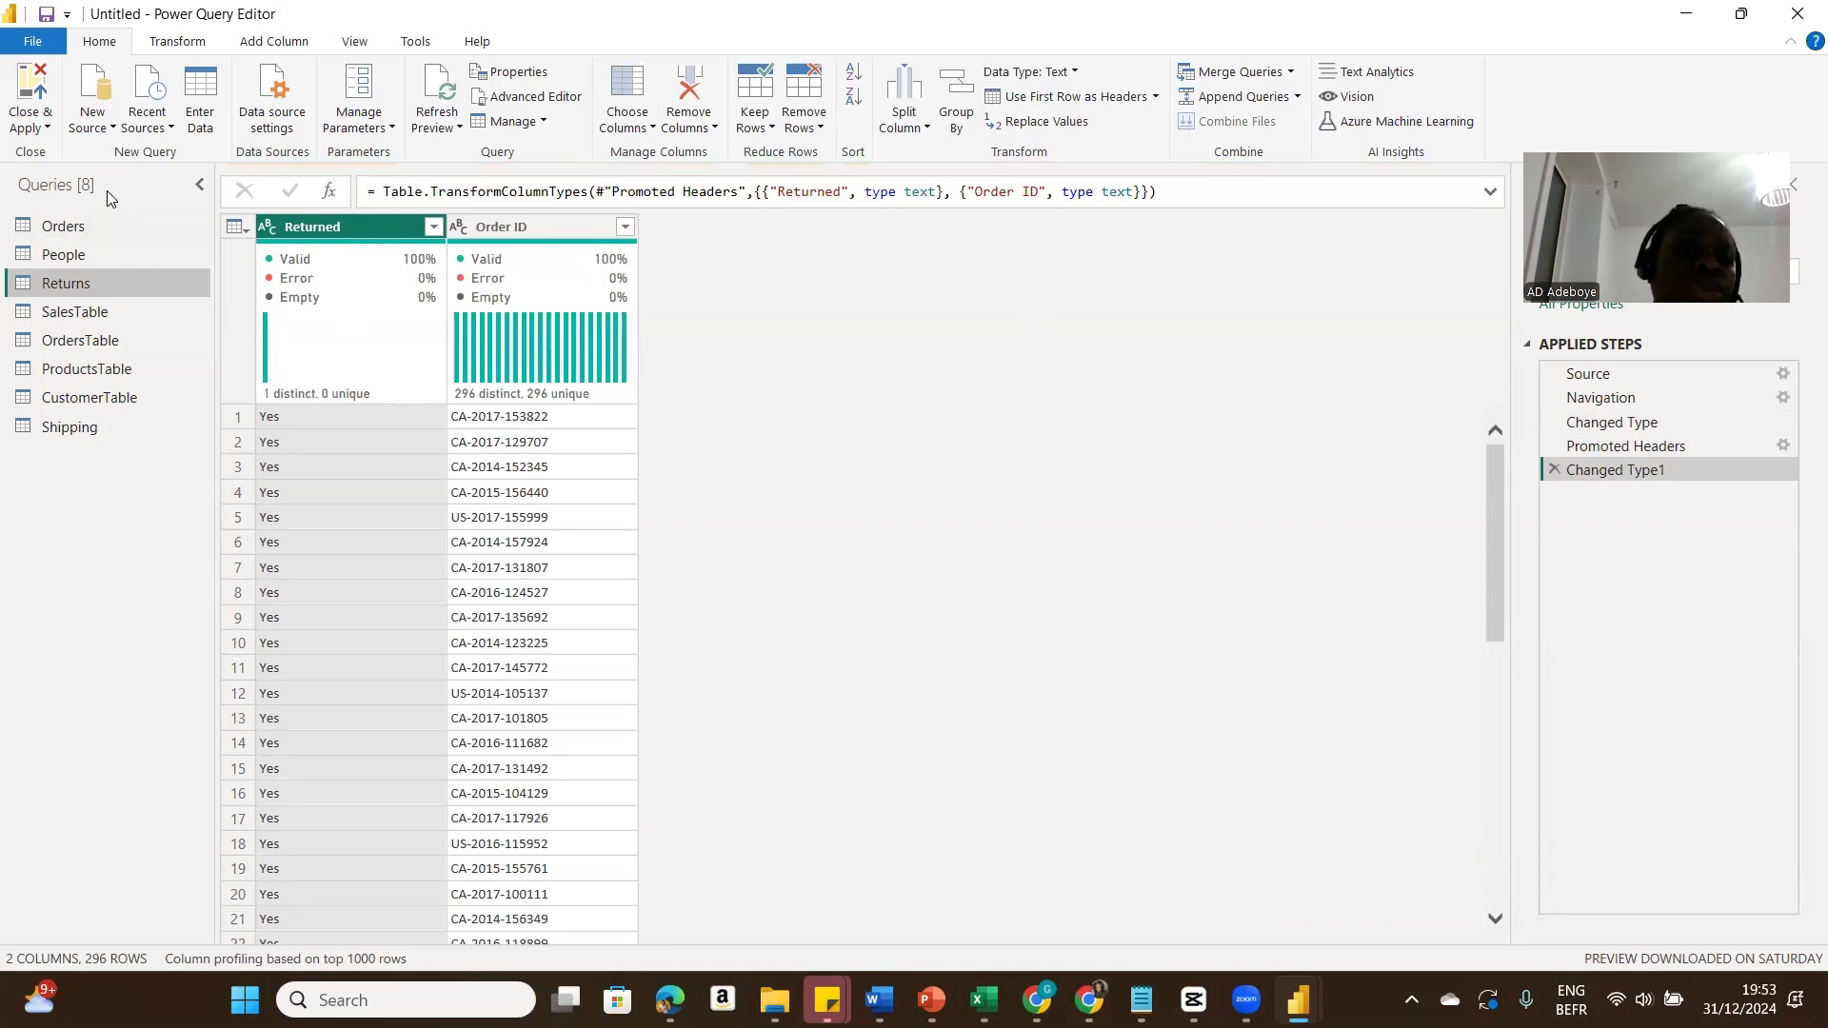
Step: Disable loading of the Orders query, then close and apply the Power Query changes
click(71, 226)
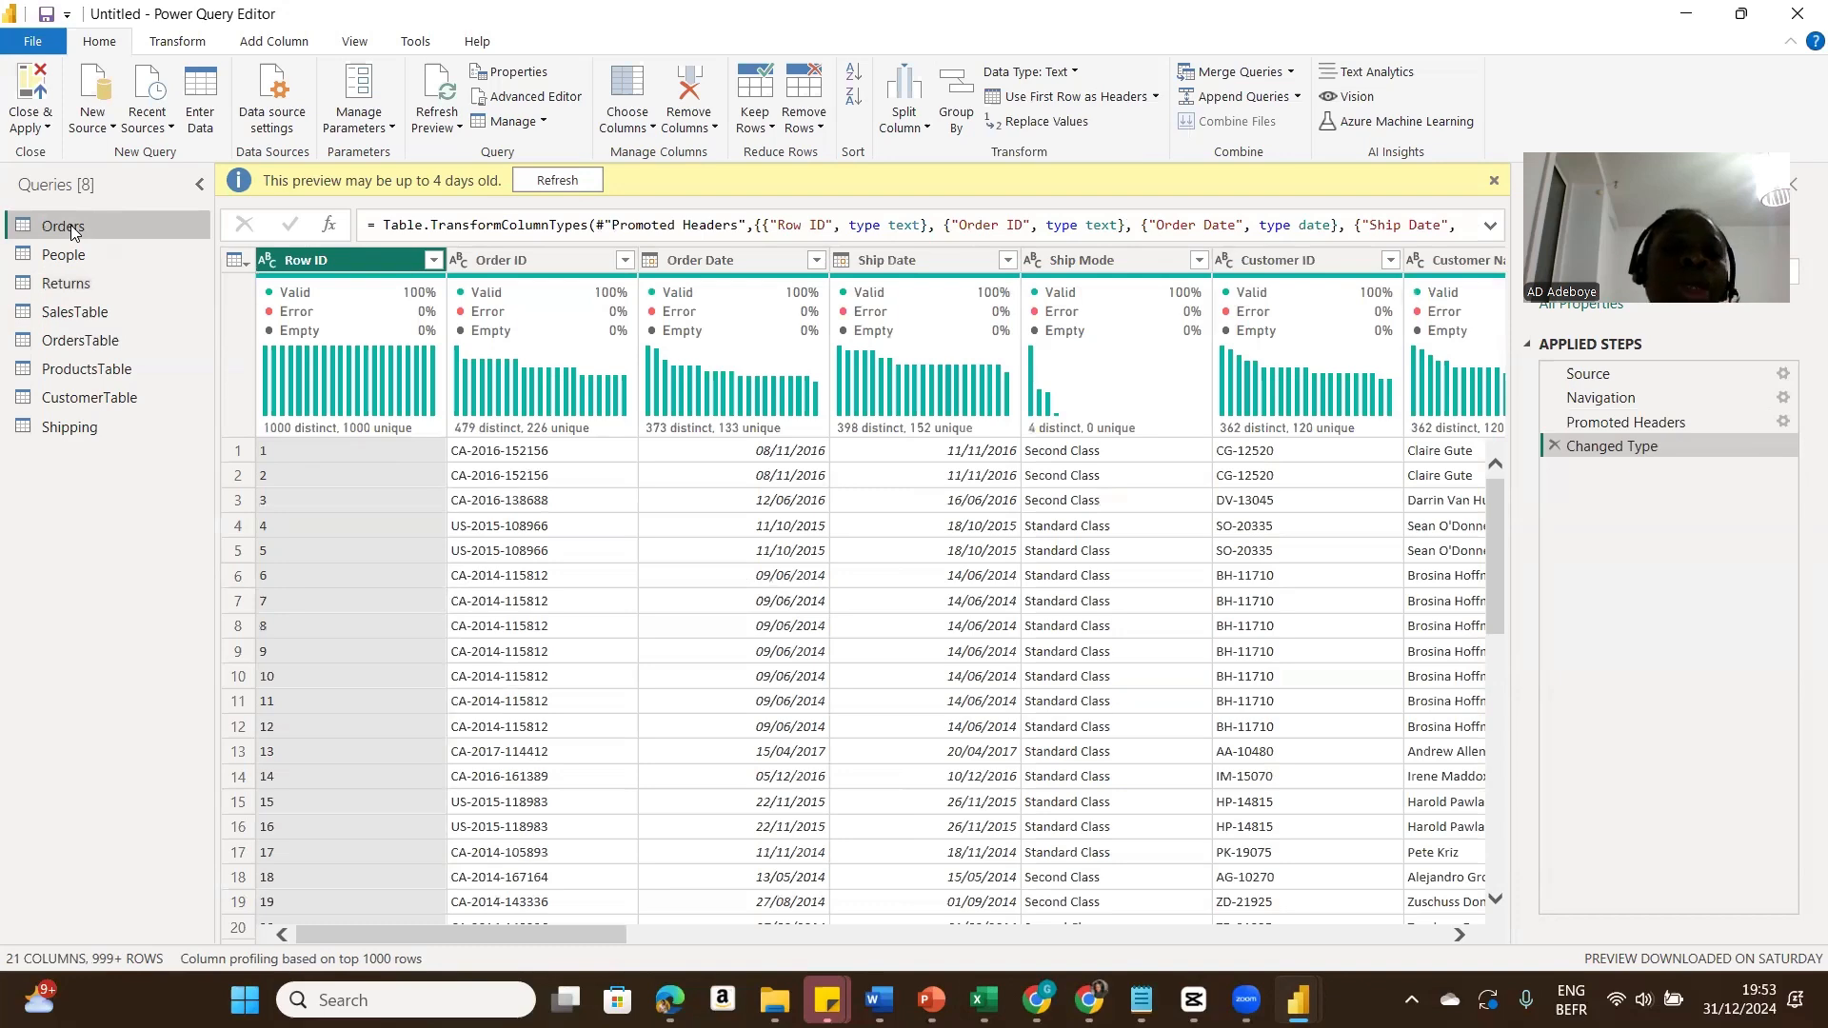
right_click(70, 226)
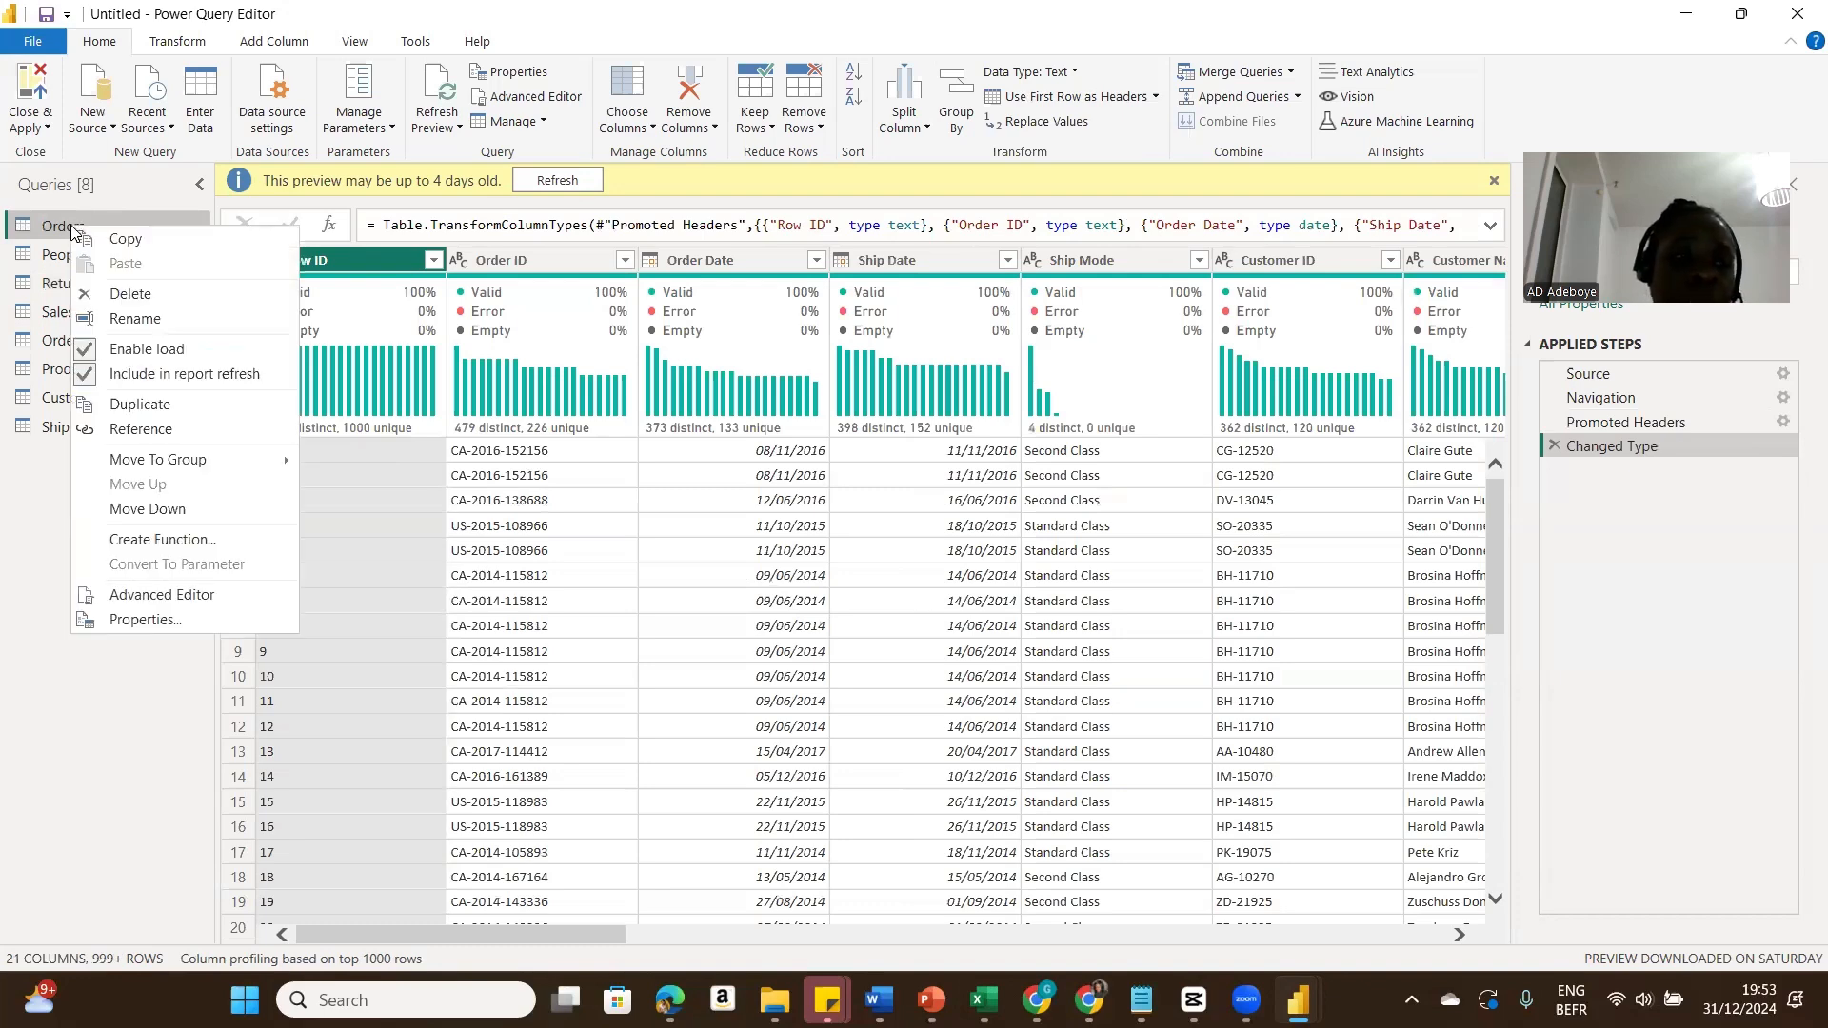
click(91, 354)
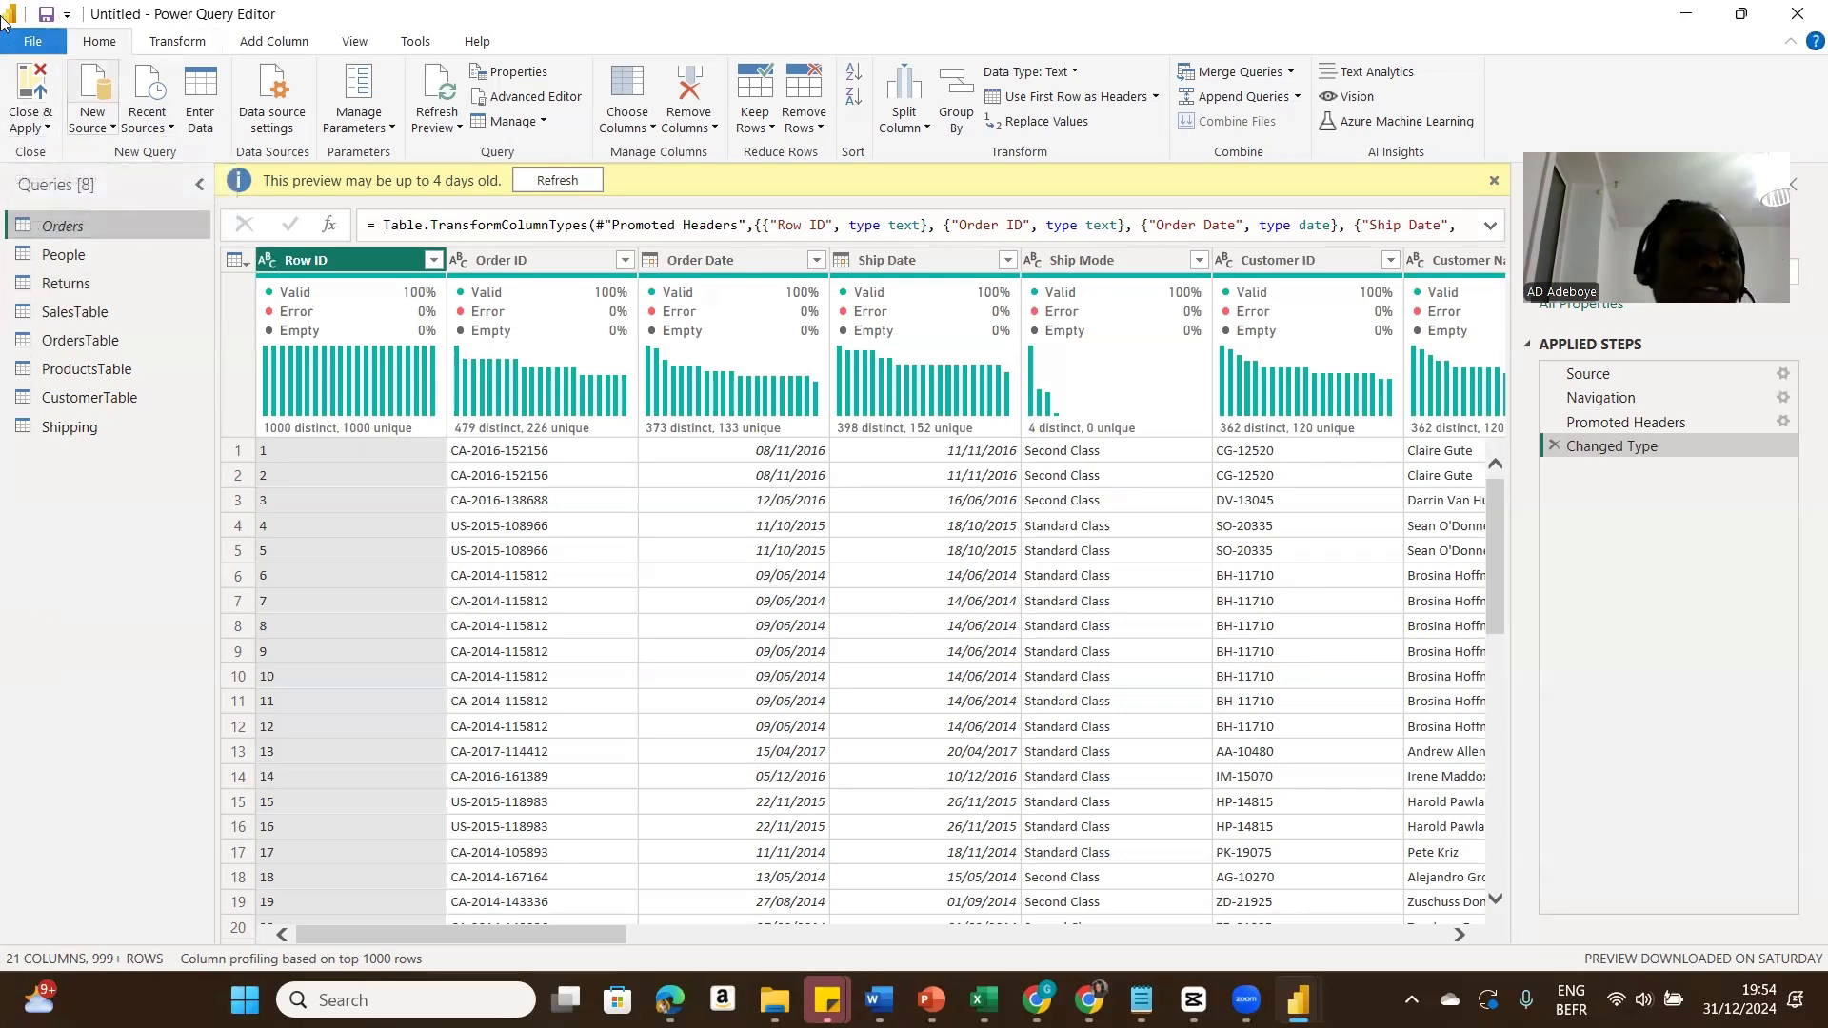
click(32, 121)
click(62, 164)
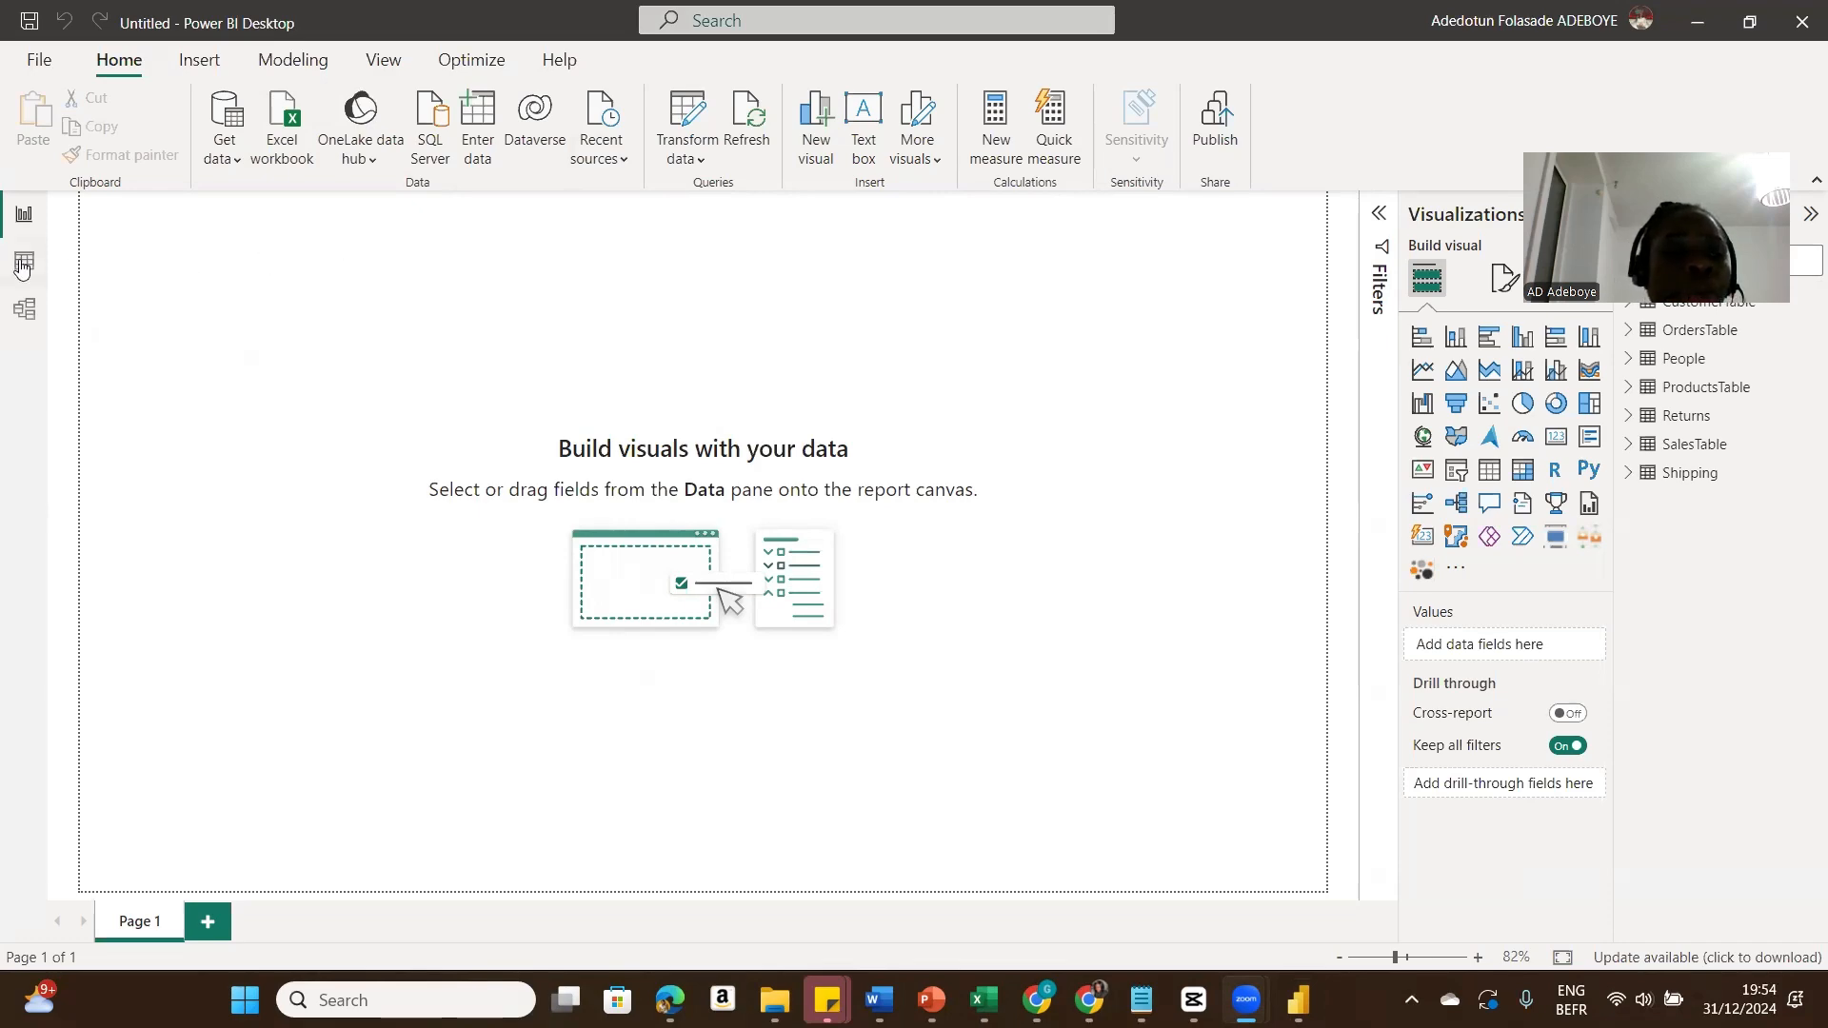
Step: Open the model view and rearrange the Returns and SalesTable cards in the diagram
click(23, 310)
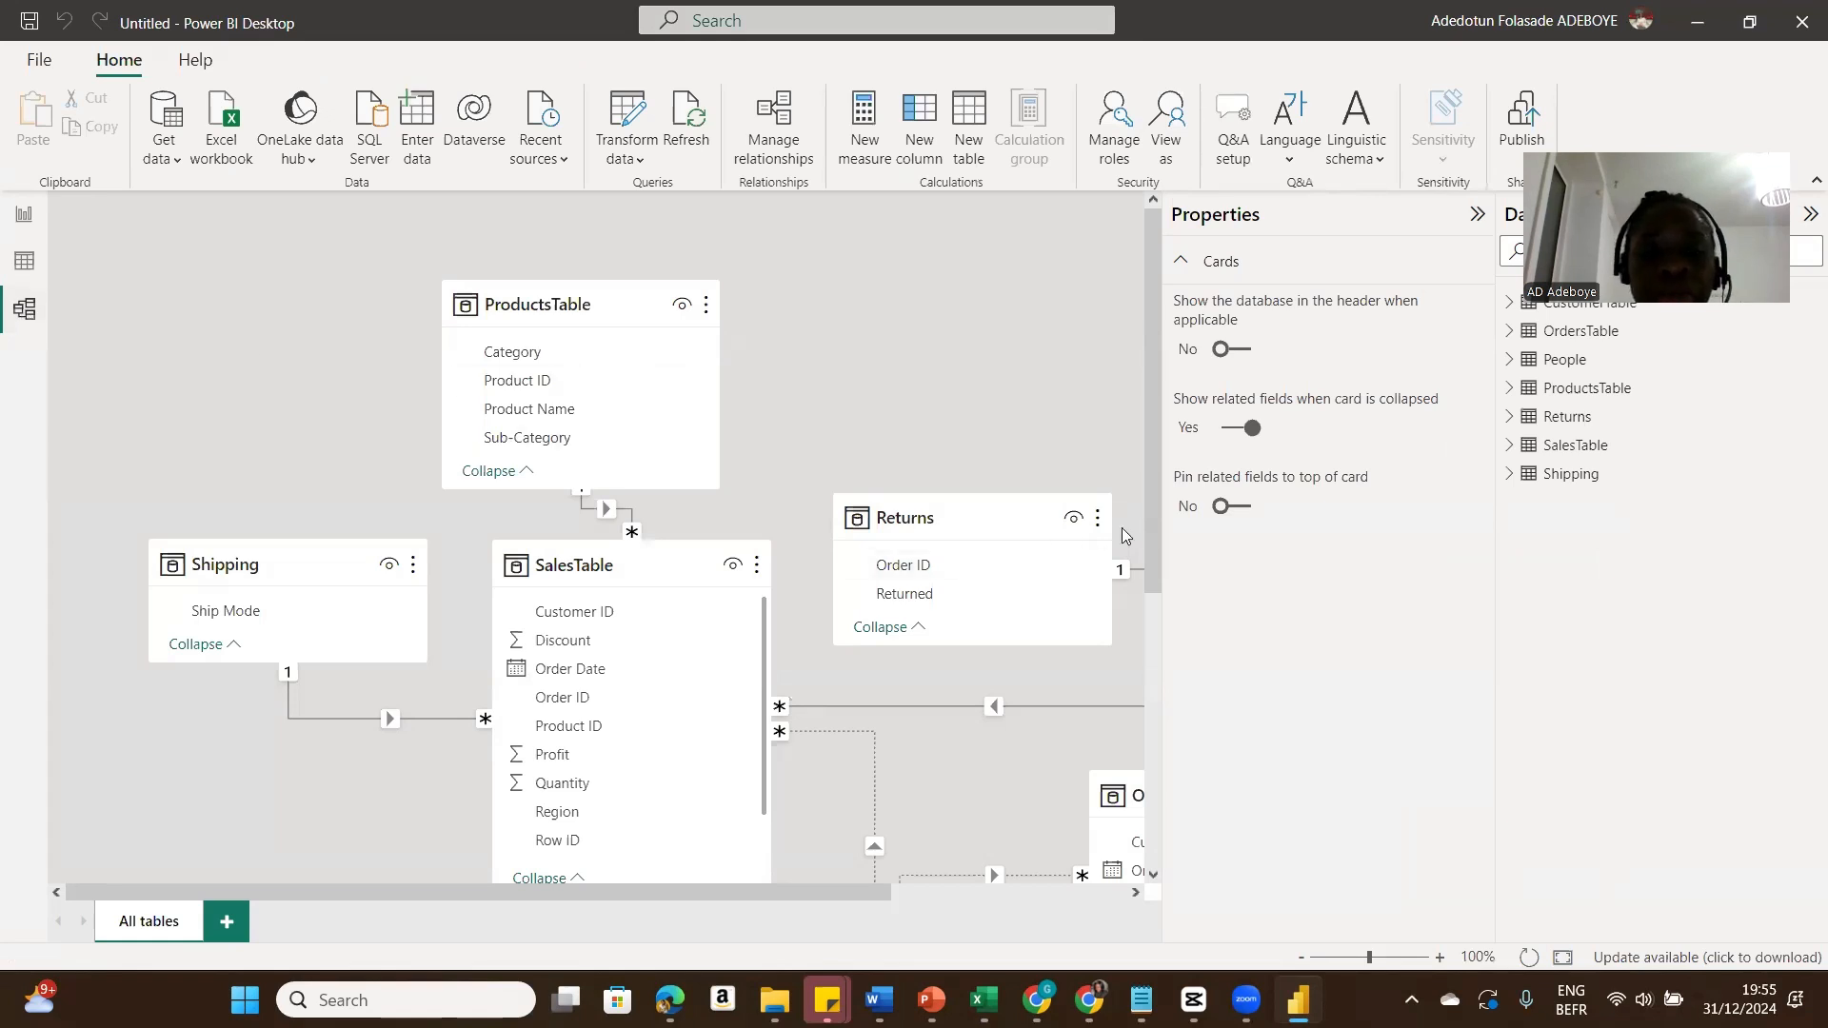
drag(1156, 544, 1159, 624)
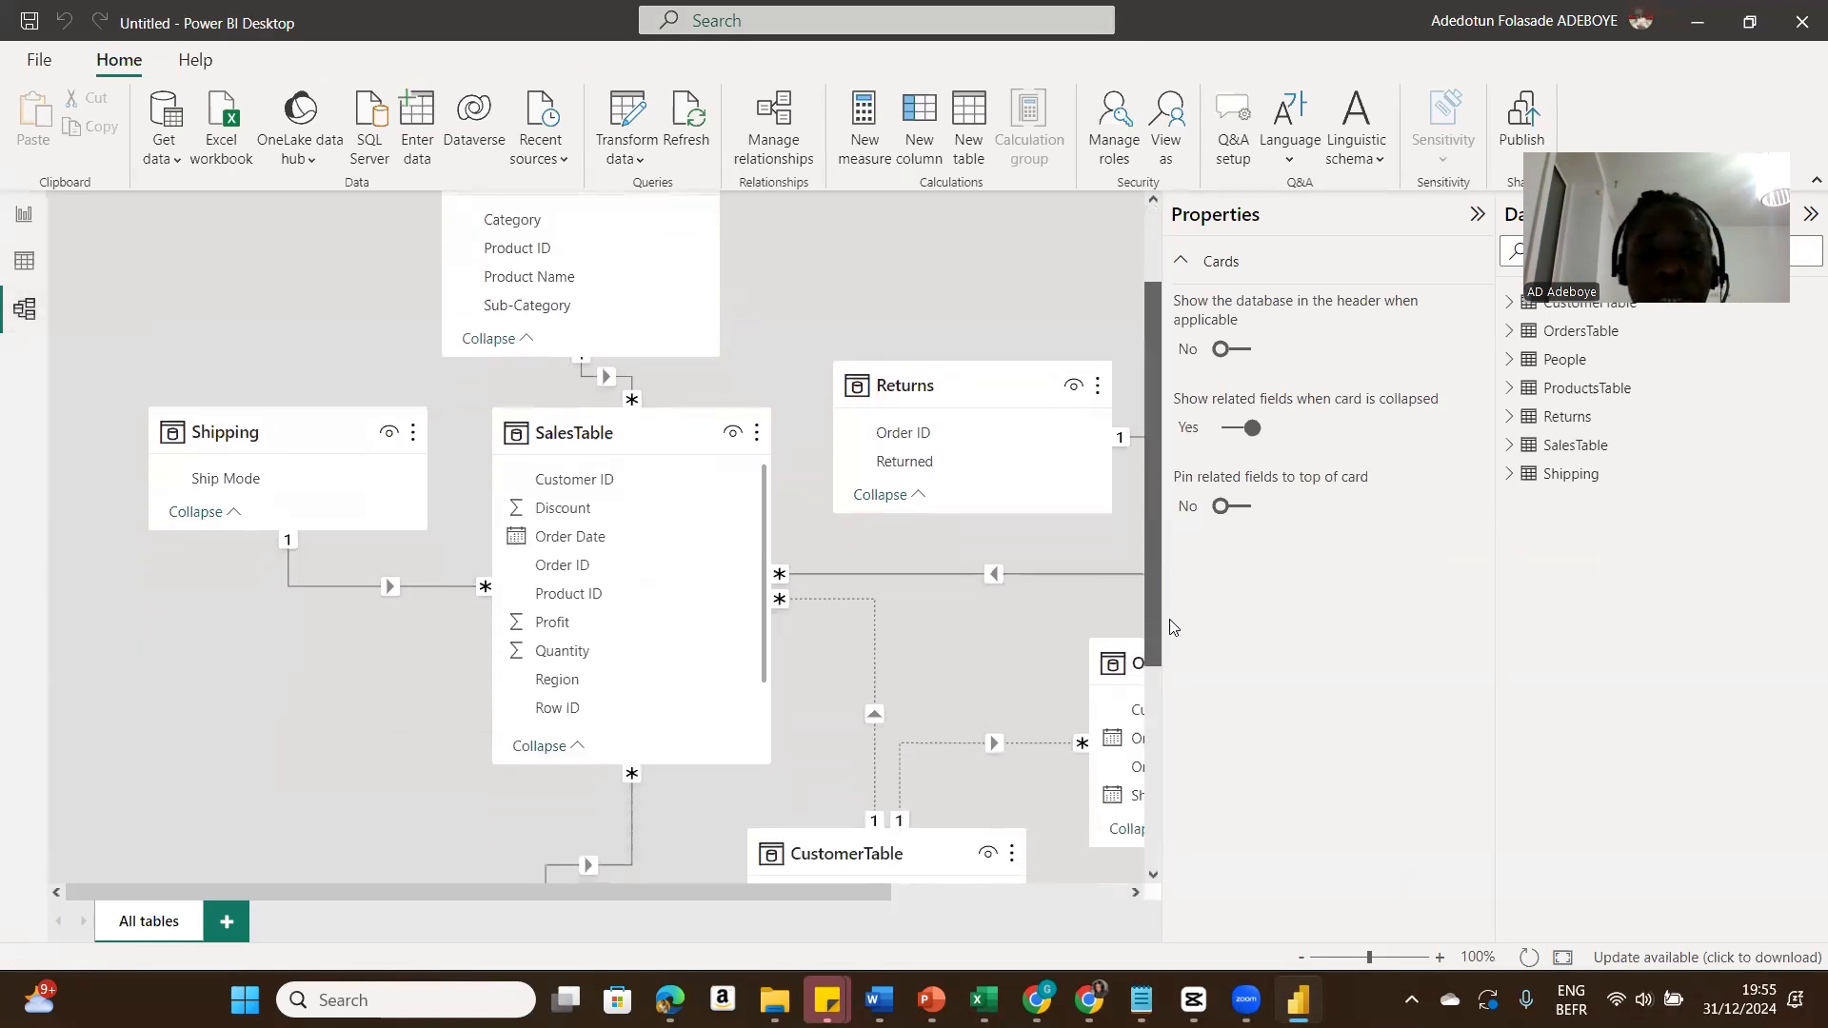
click(1477, 215)
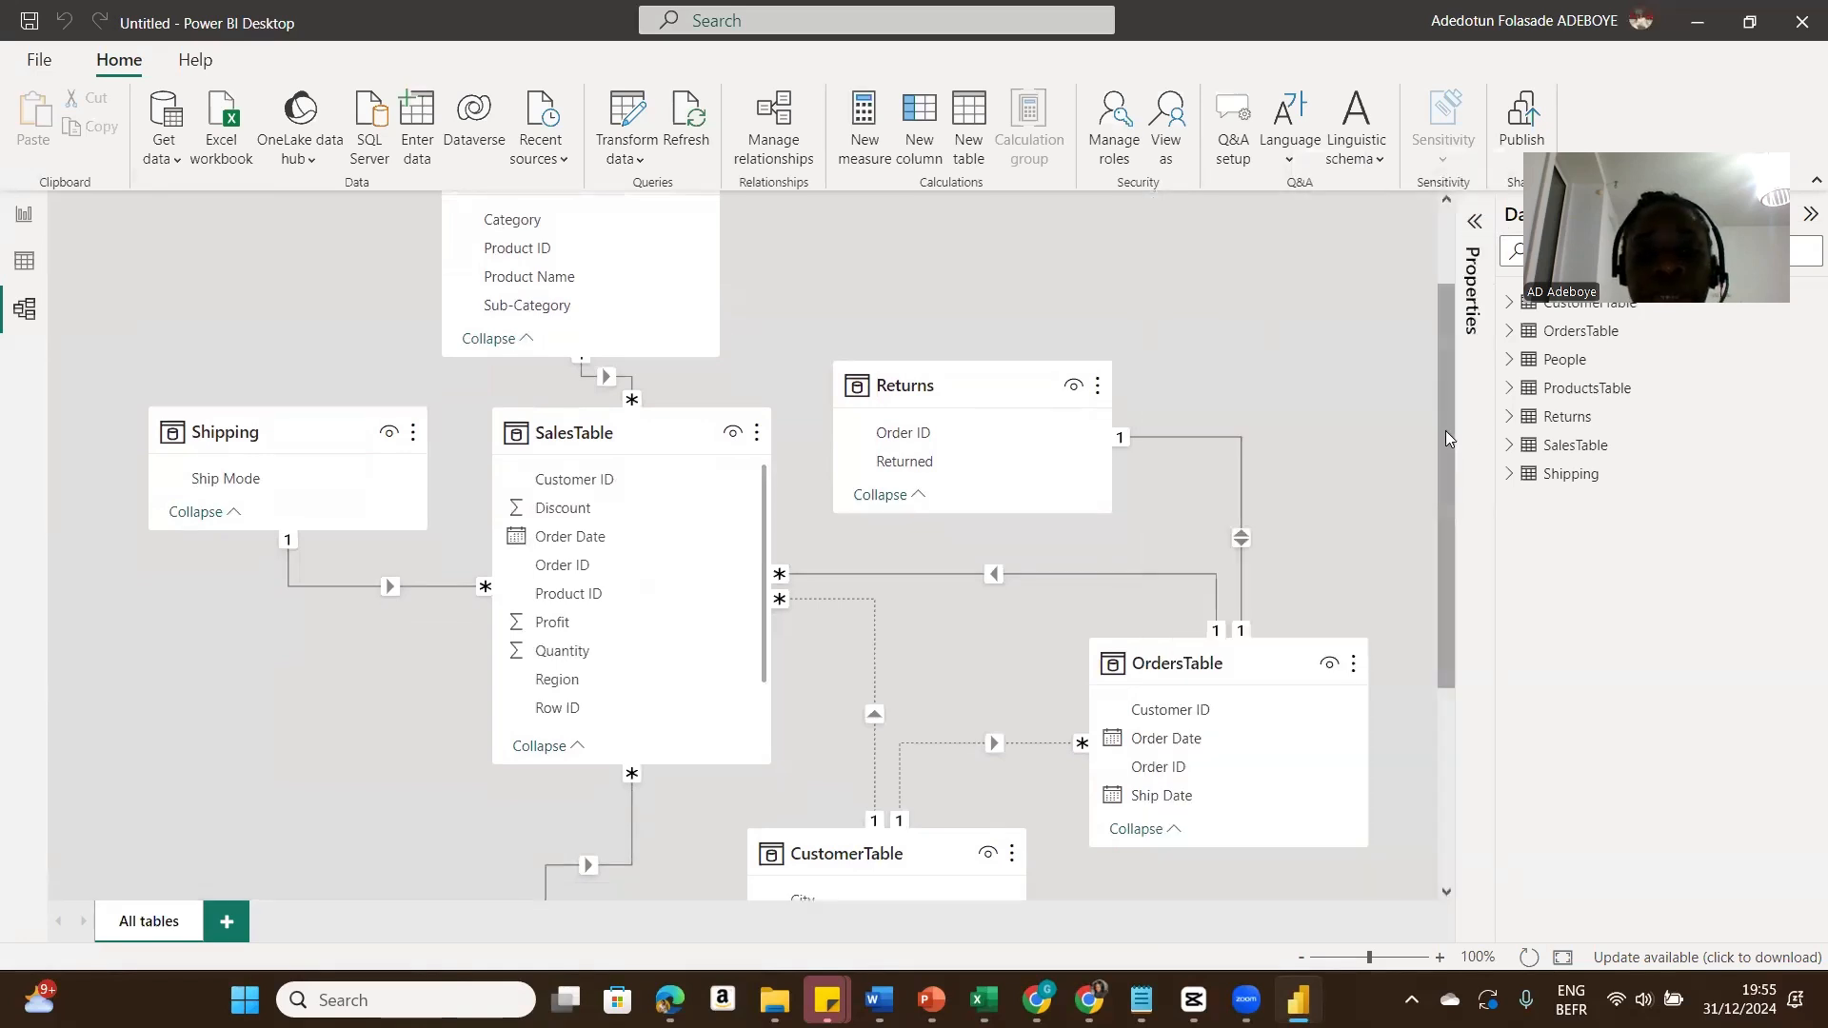
drag(1445, 436, 1447, 394)
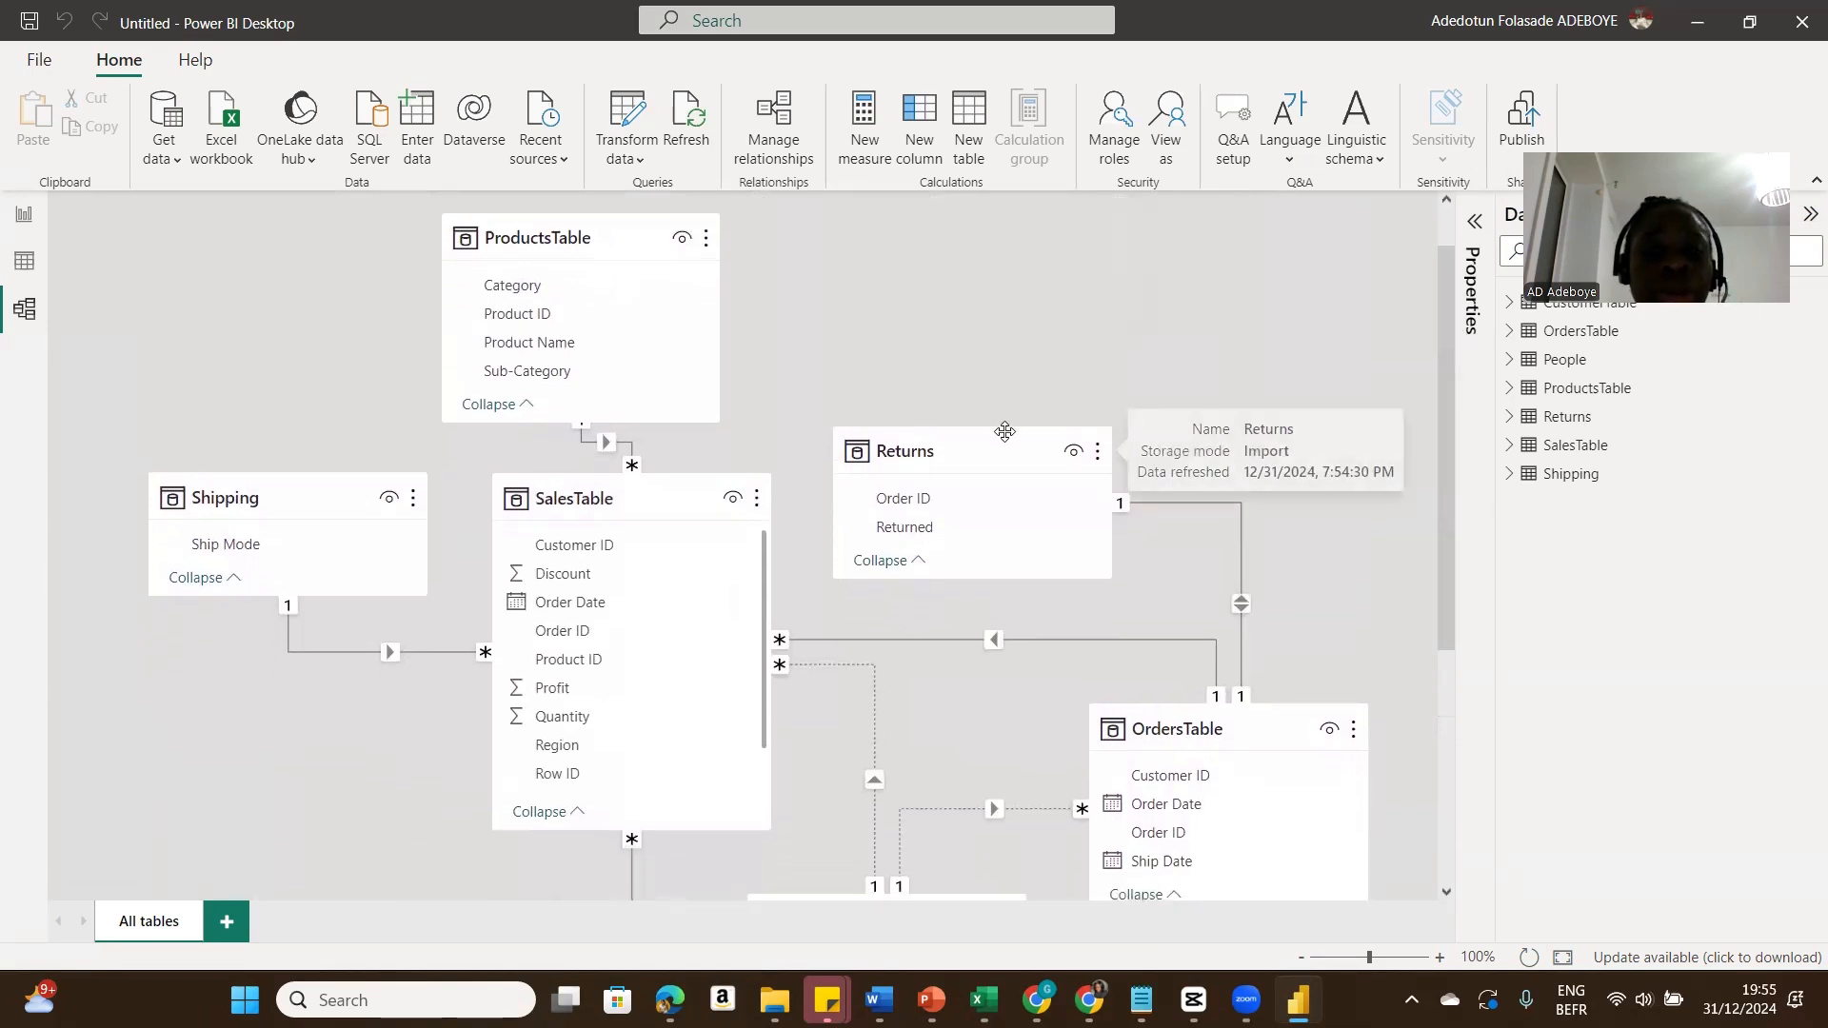
drag(1005, 425, 967, 255)
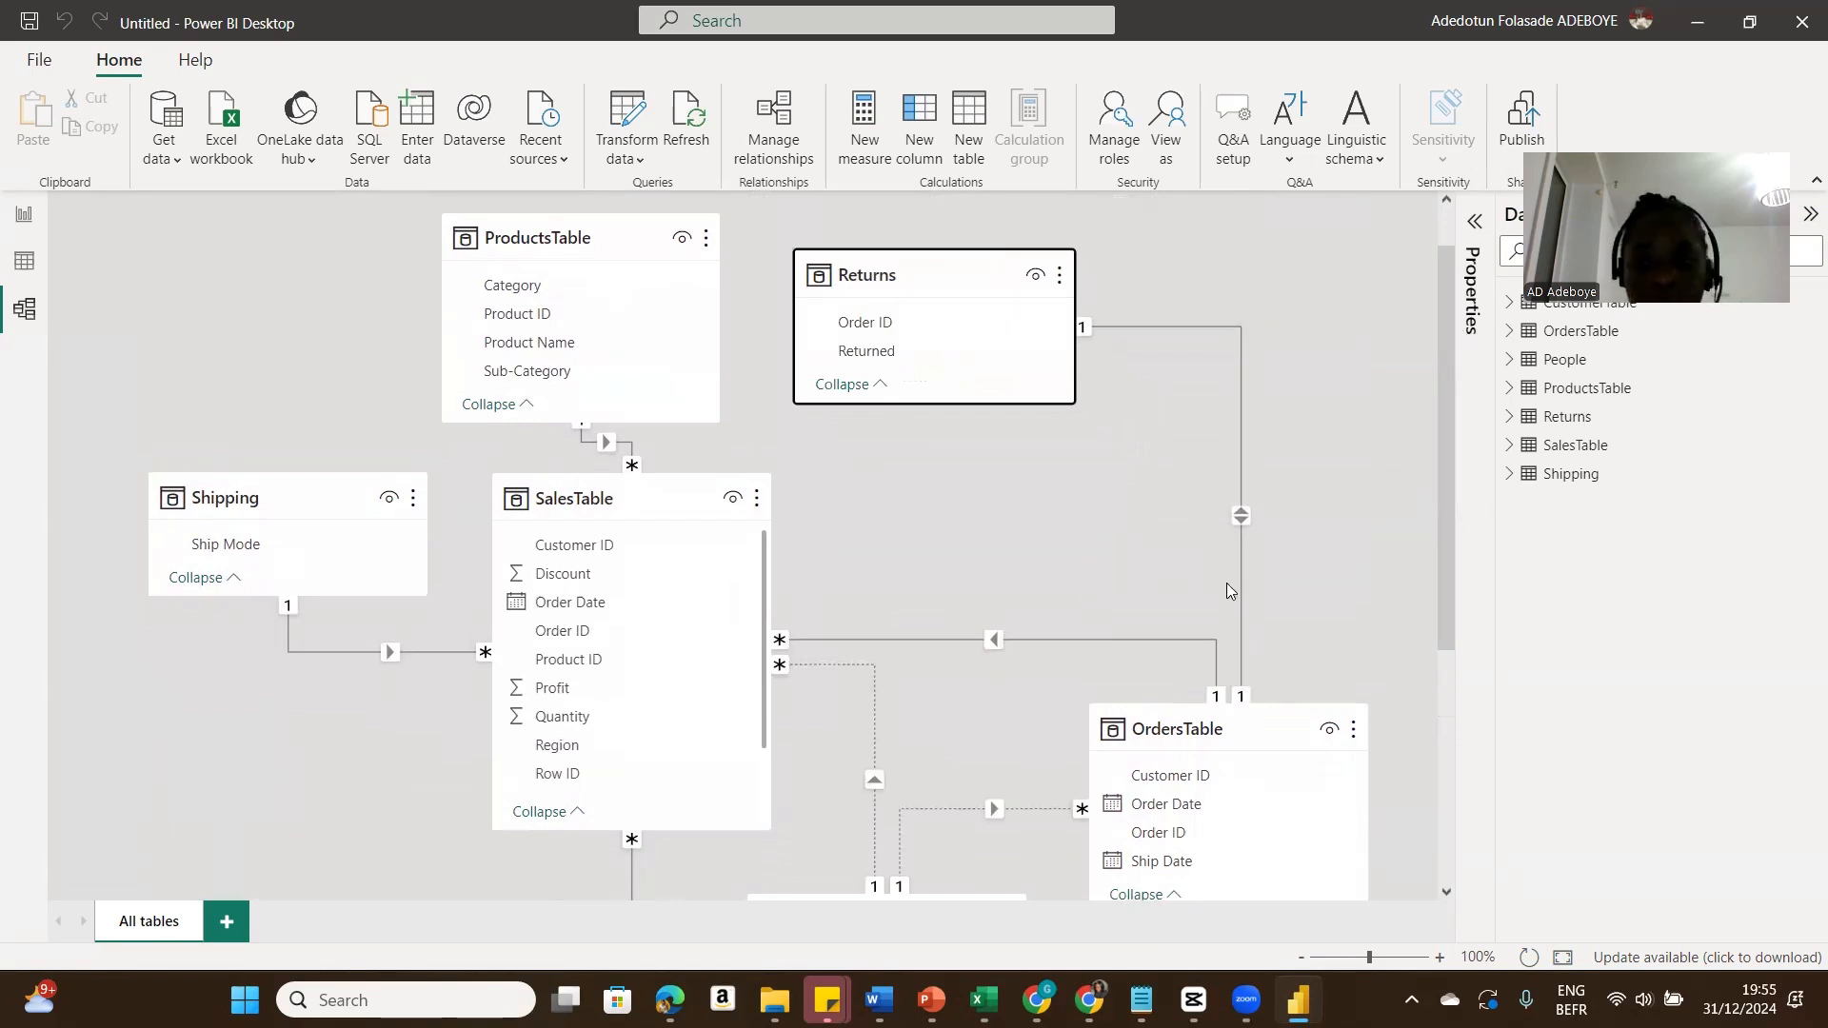
drag(667, 481, 755, 500)
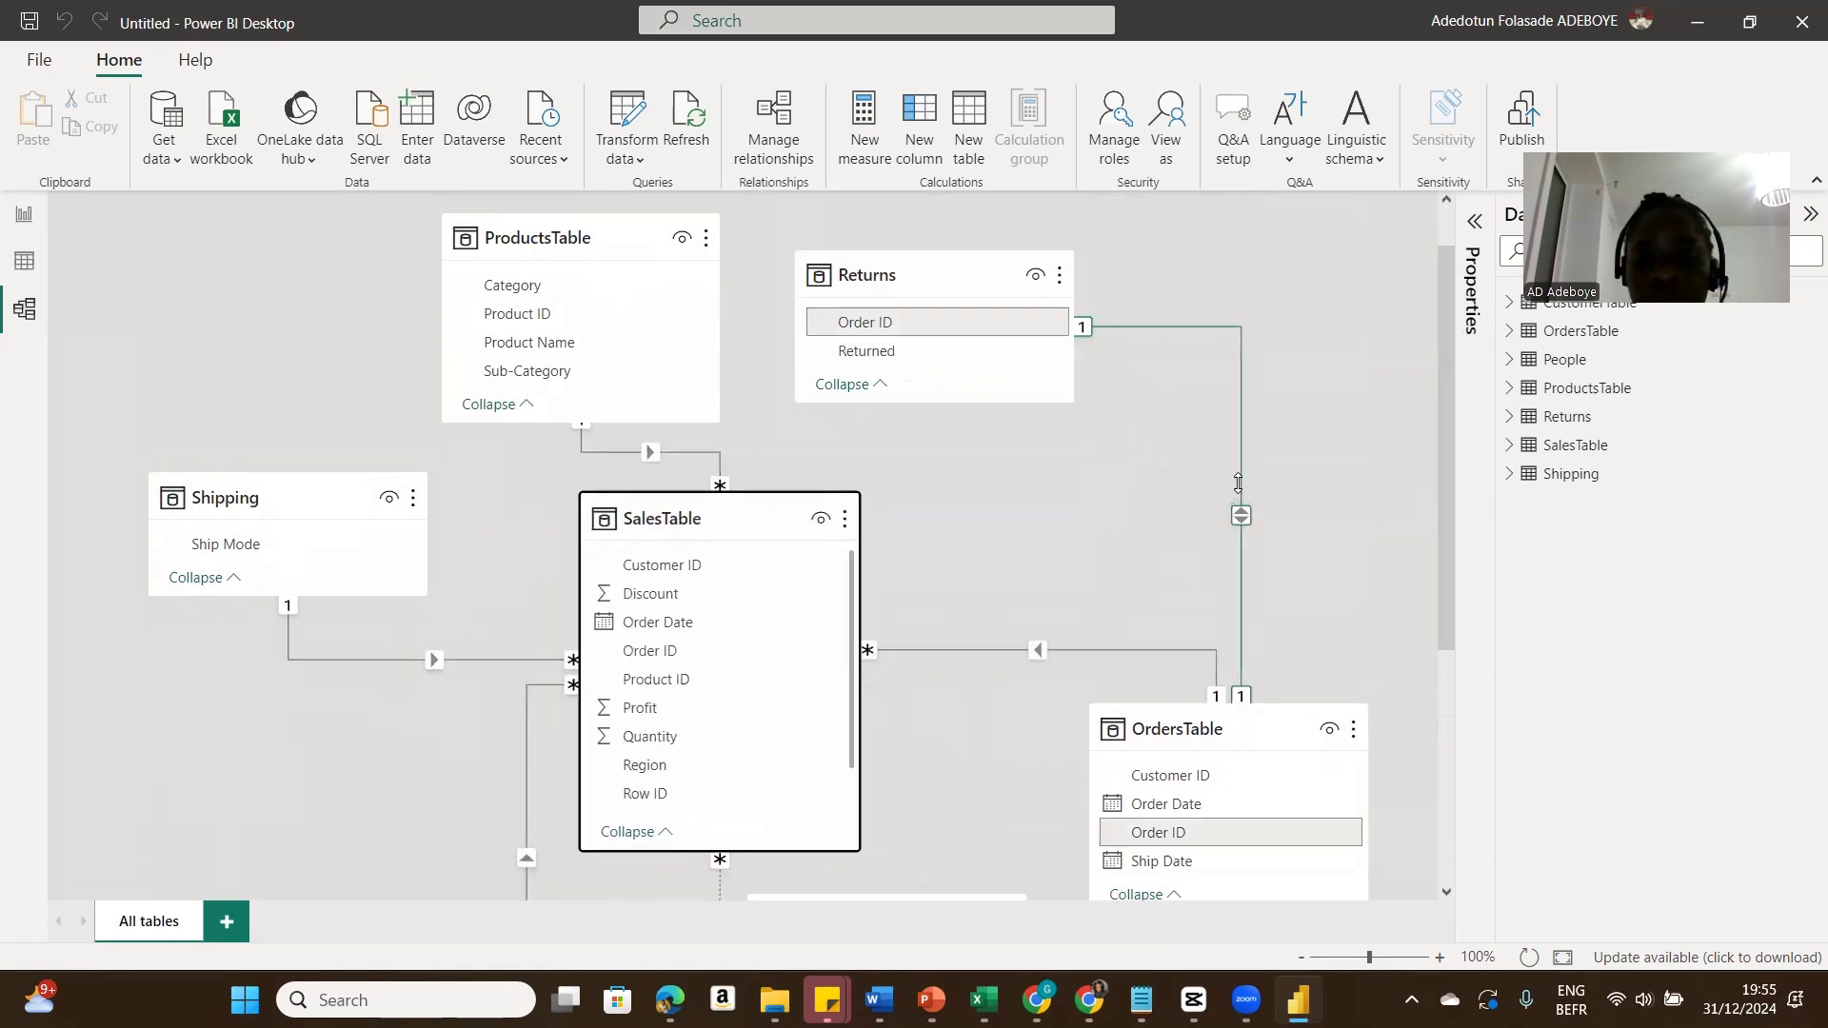
Step: Delete the Returns–OrdersTable relationship and link Returns Order ID to SalesTable Order ID instead
right_click(1238, 482)
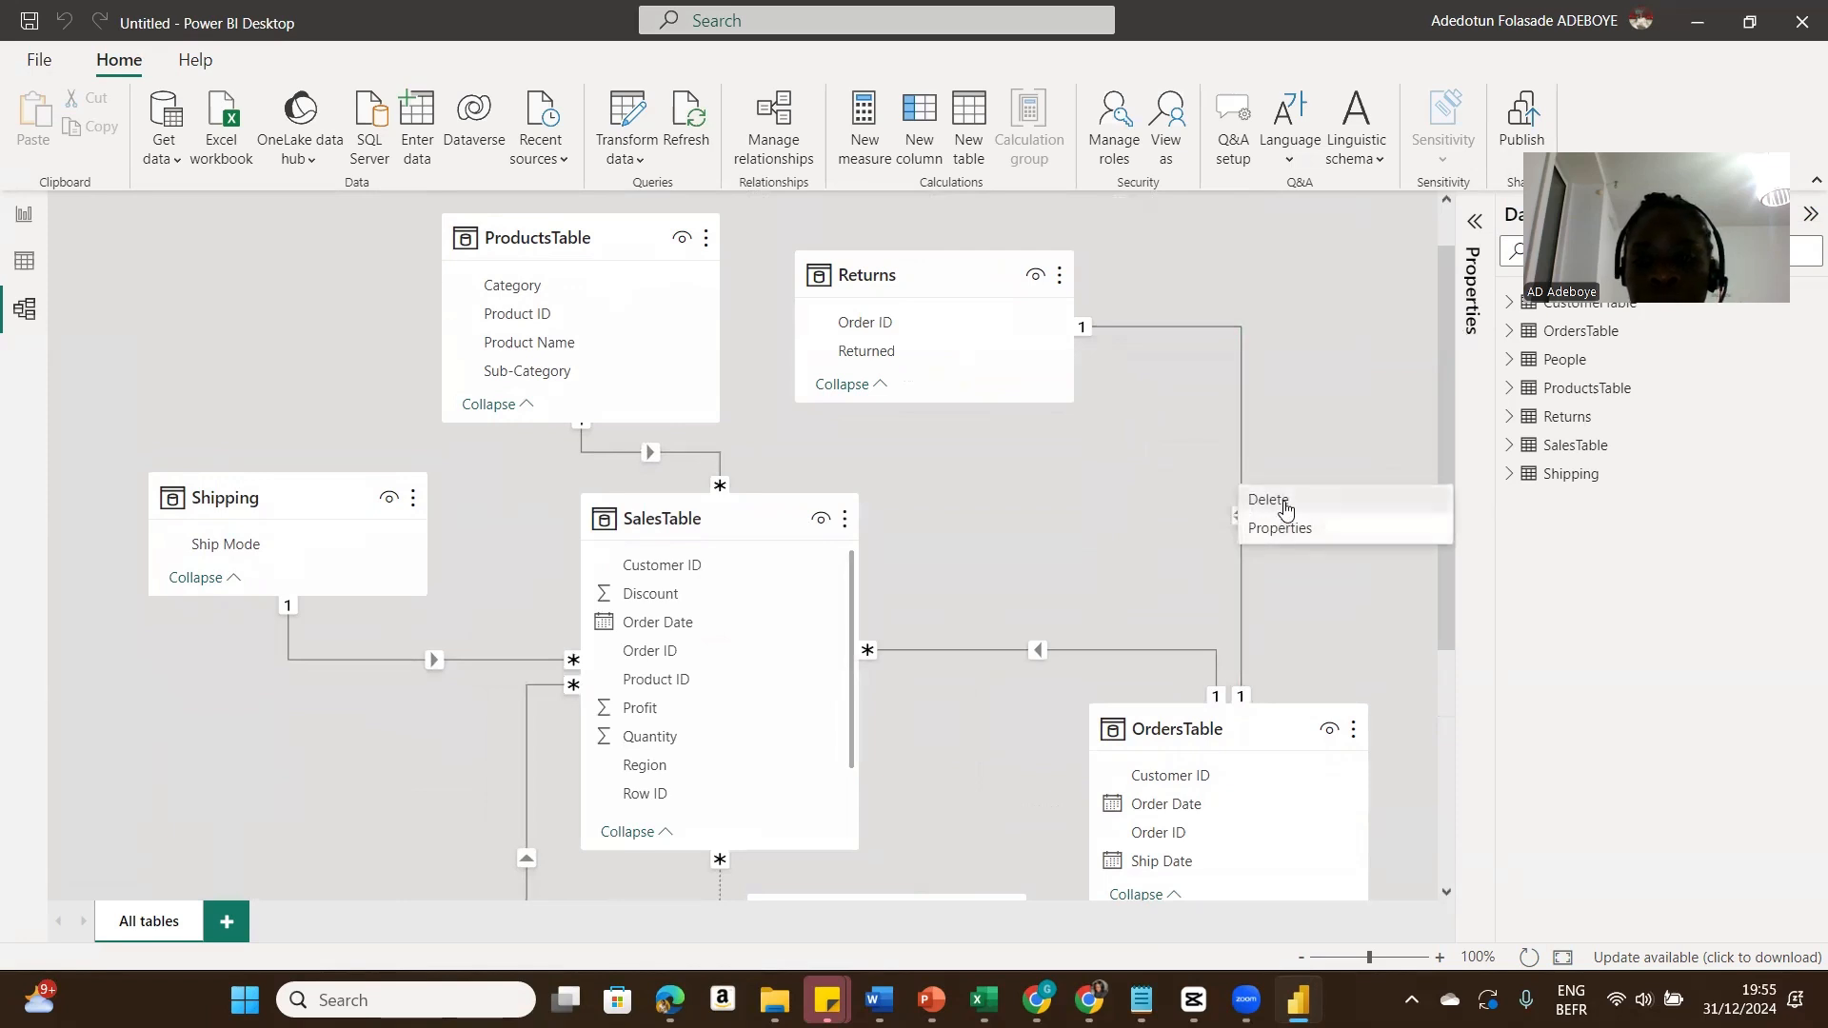
click(1276, 500)
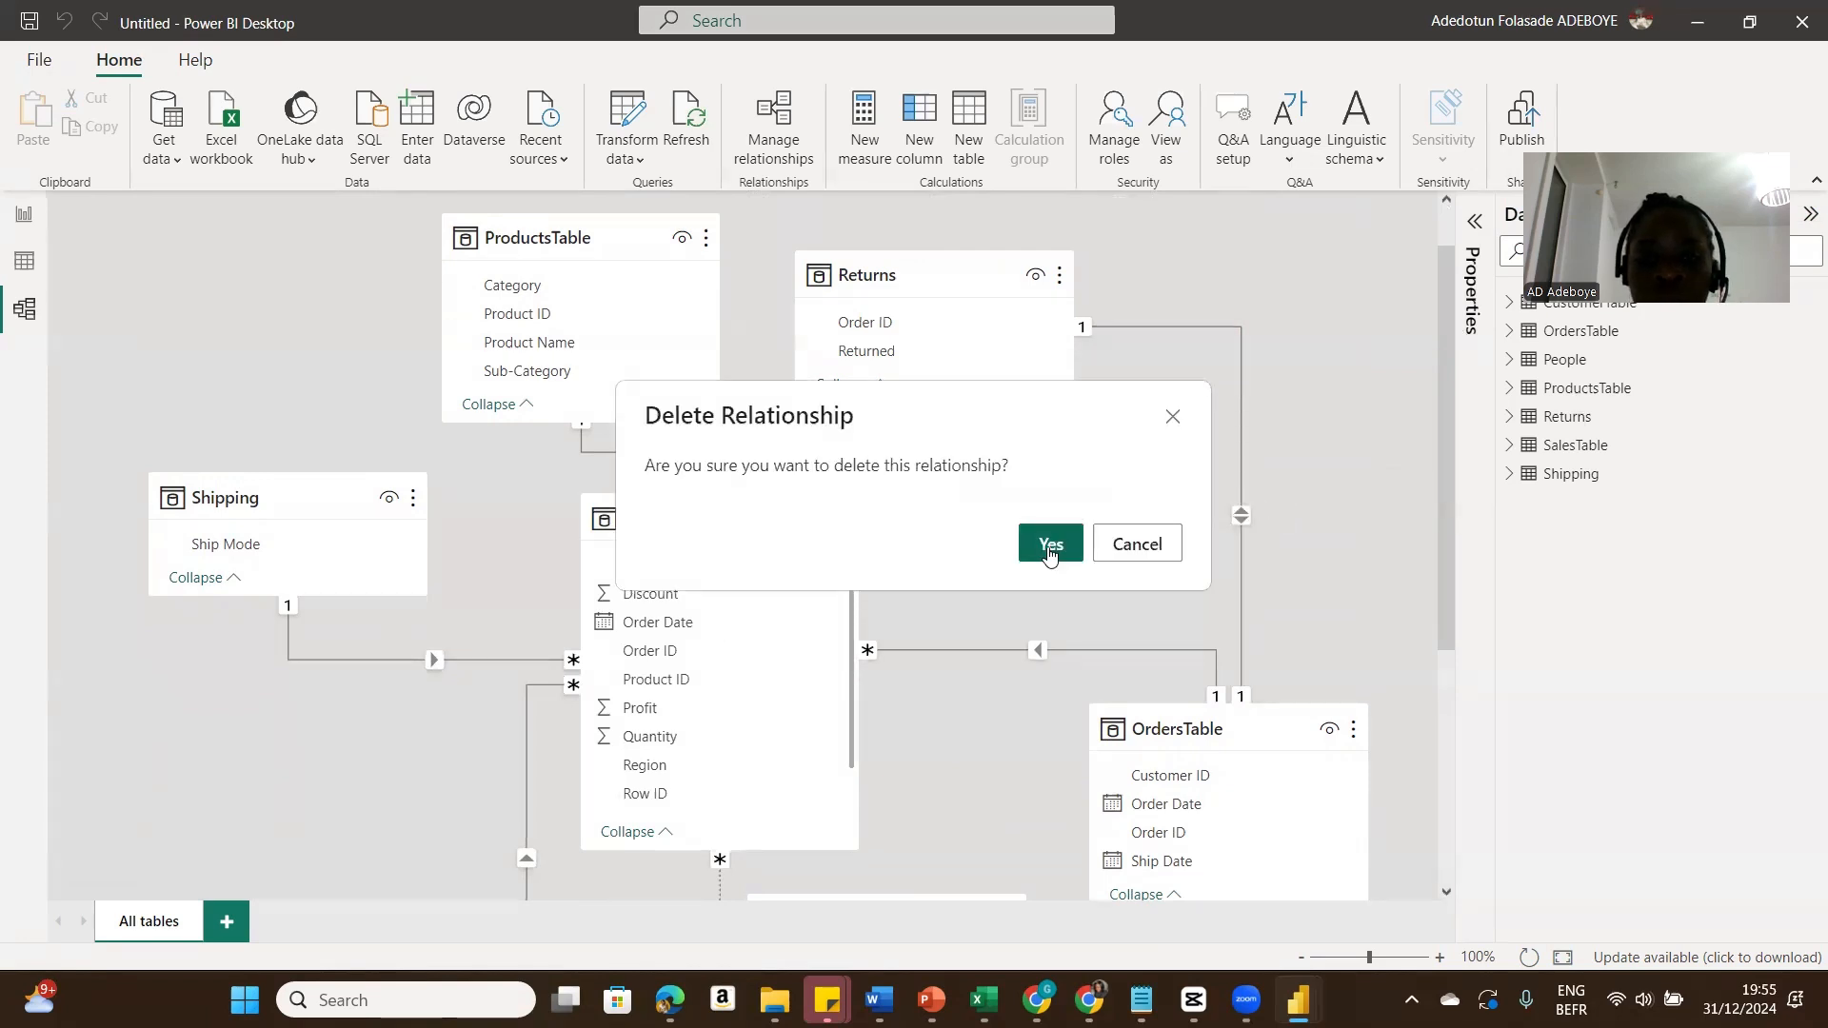
click(1049, 551)
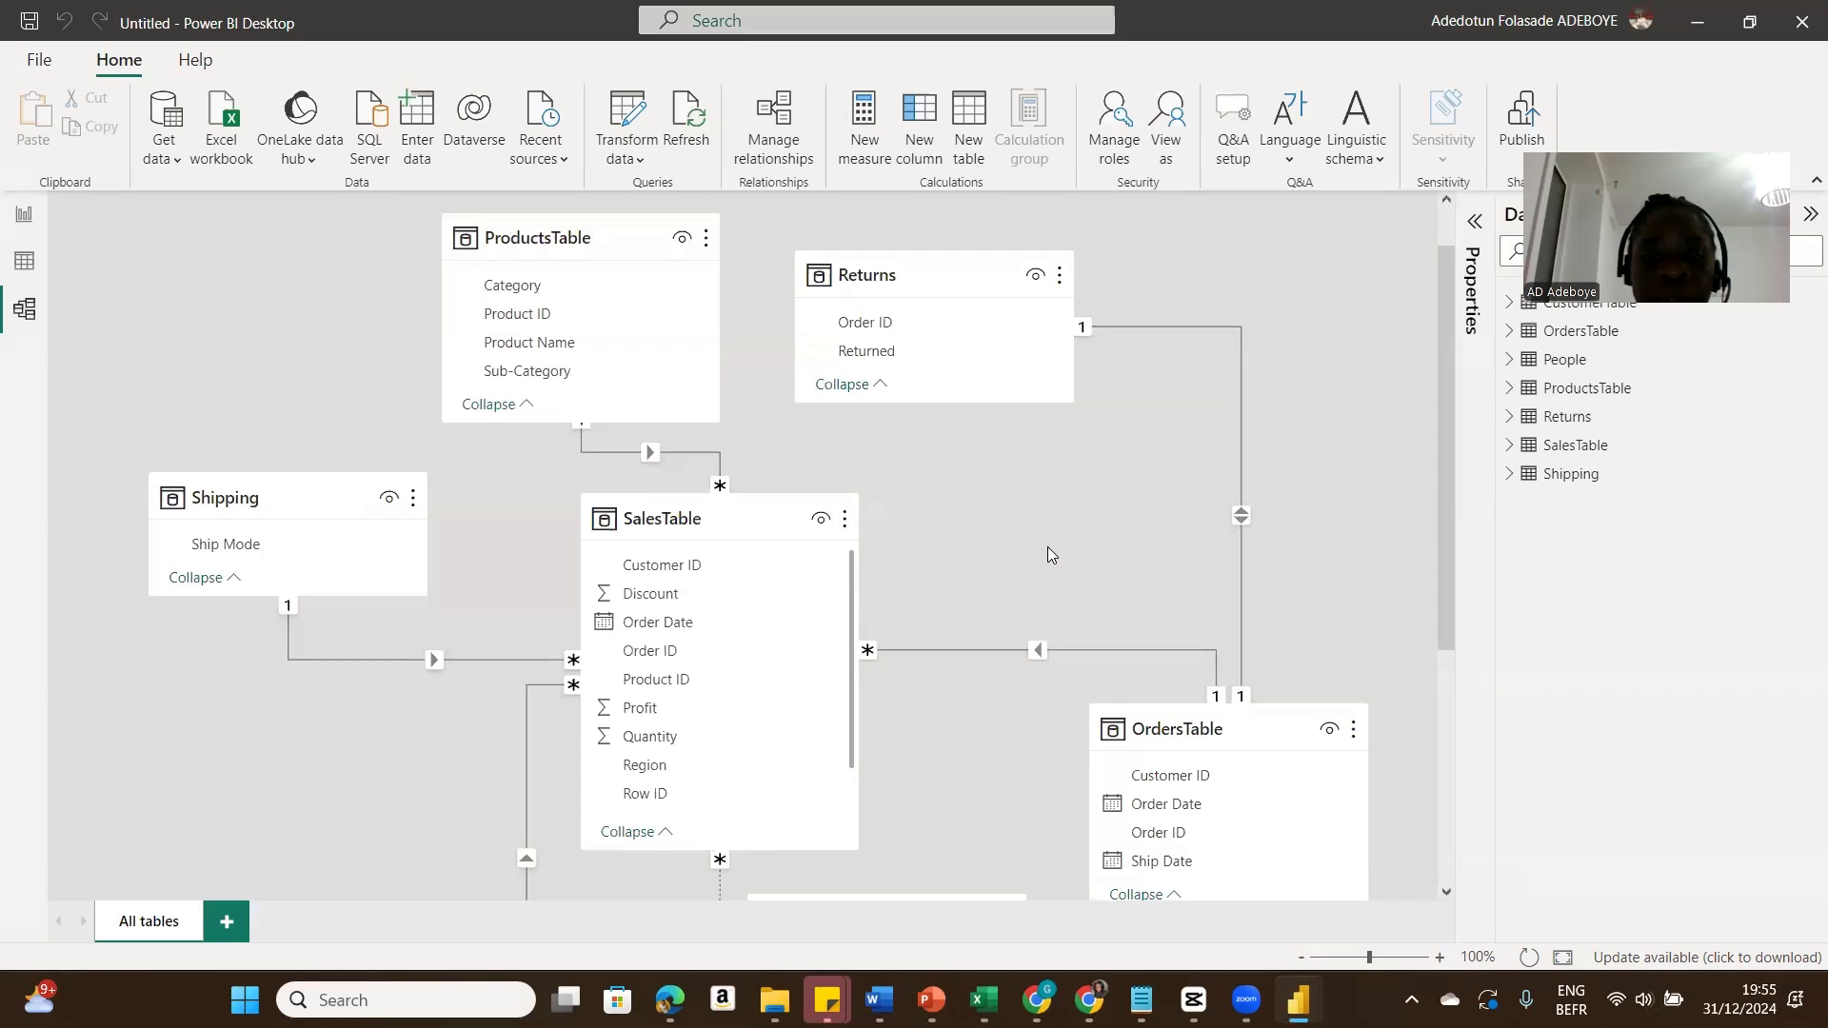
click(894, 330)
drag(894, 331, 700, 649)
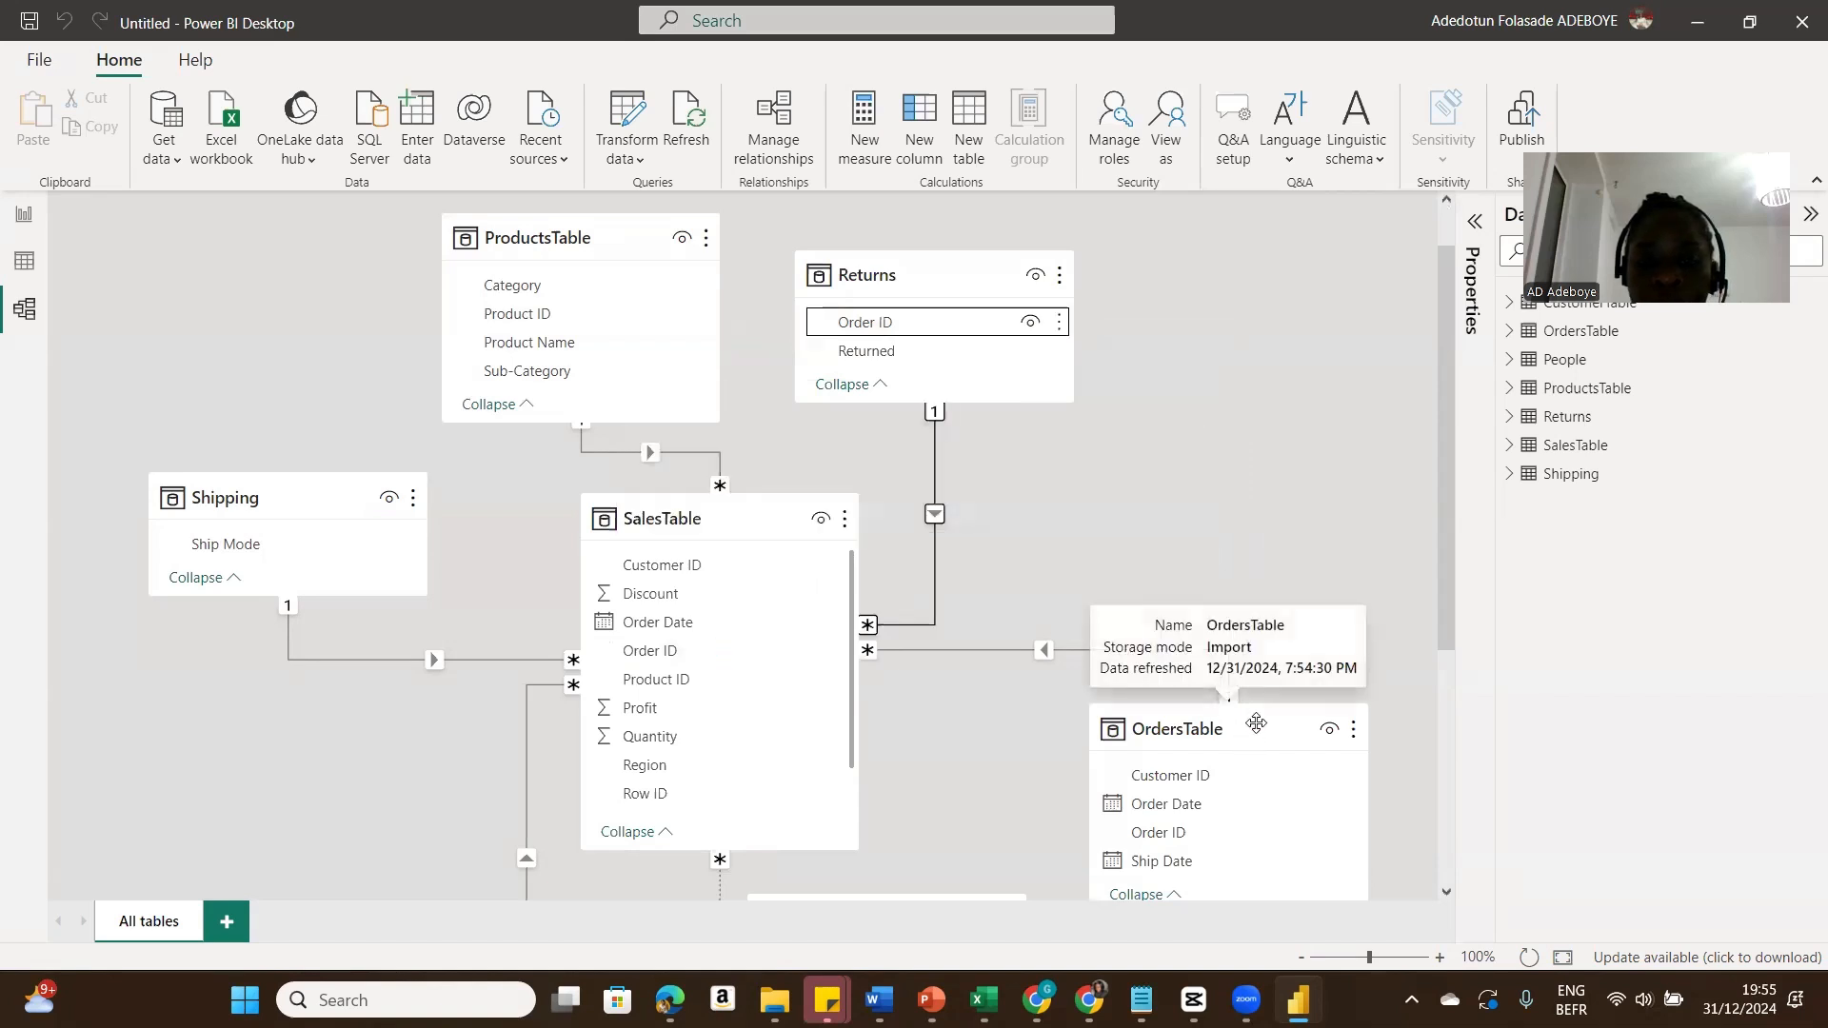
Step: Rearrange the OrdersTable and CustomerTable cards in the model diagram
drag(1256, 722, 1263, 410)
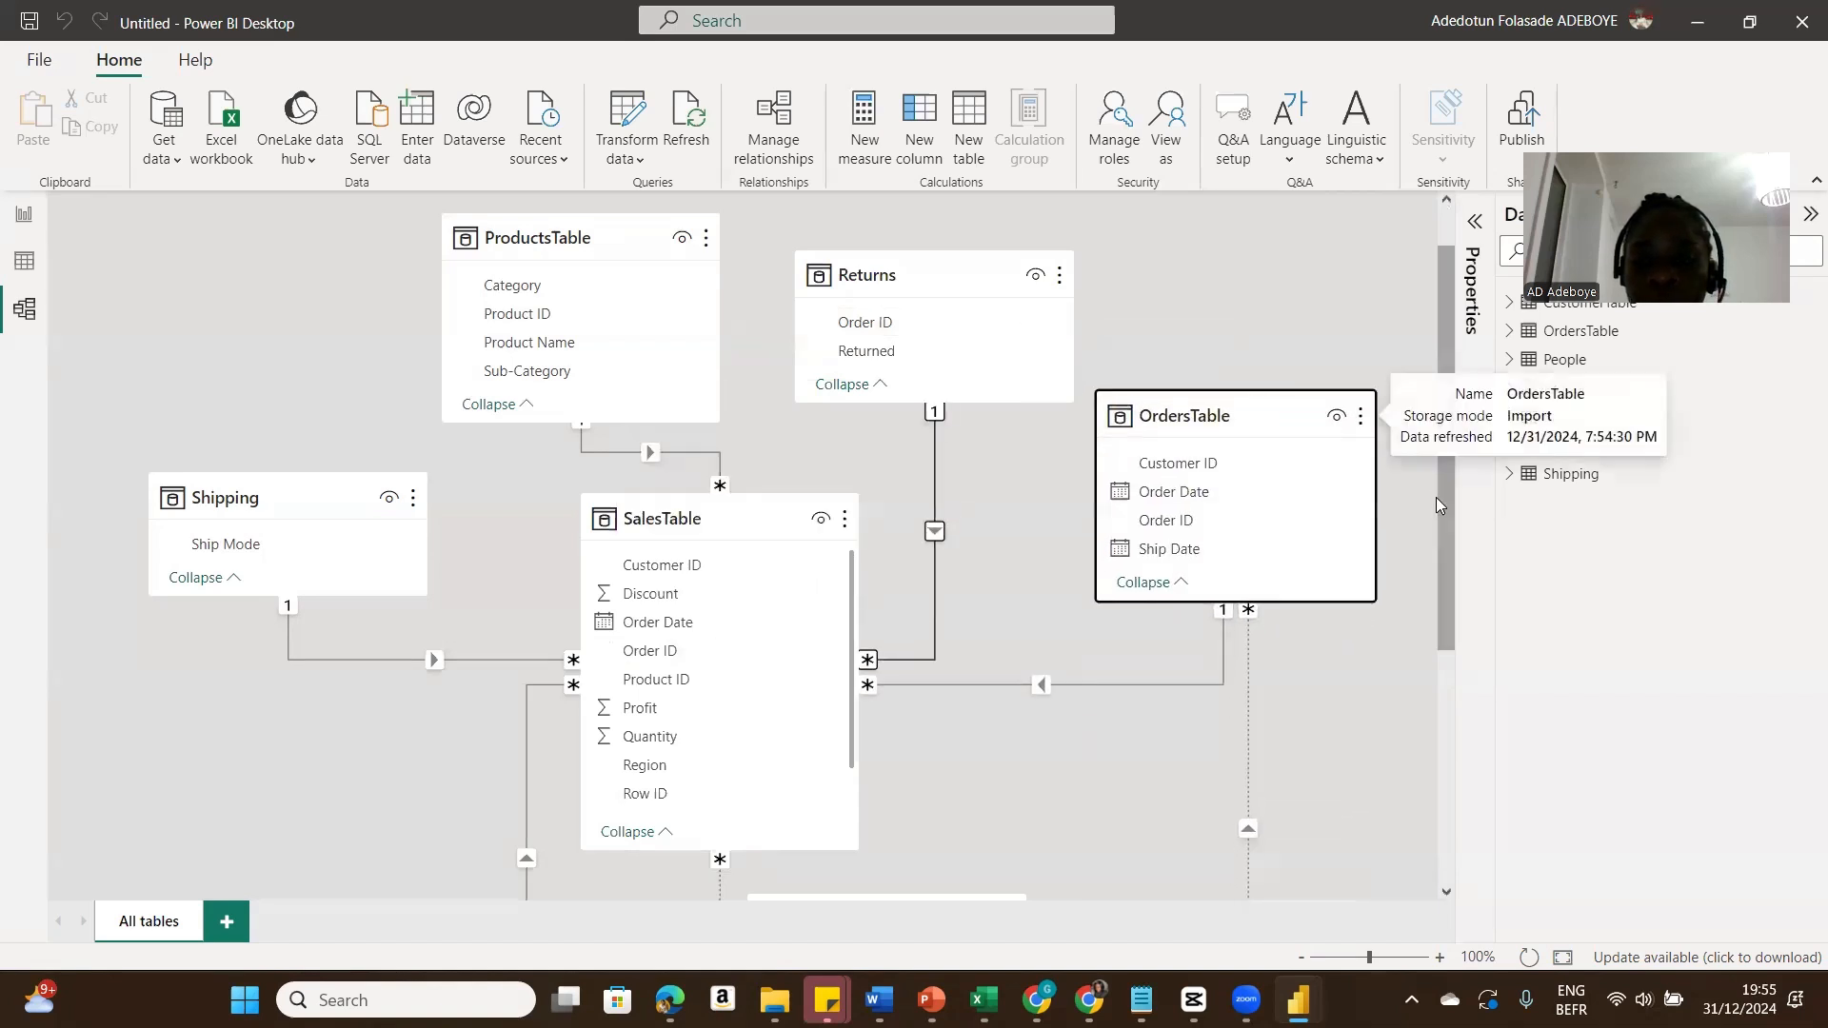
drag(1447, 510, 1447, 743)
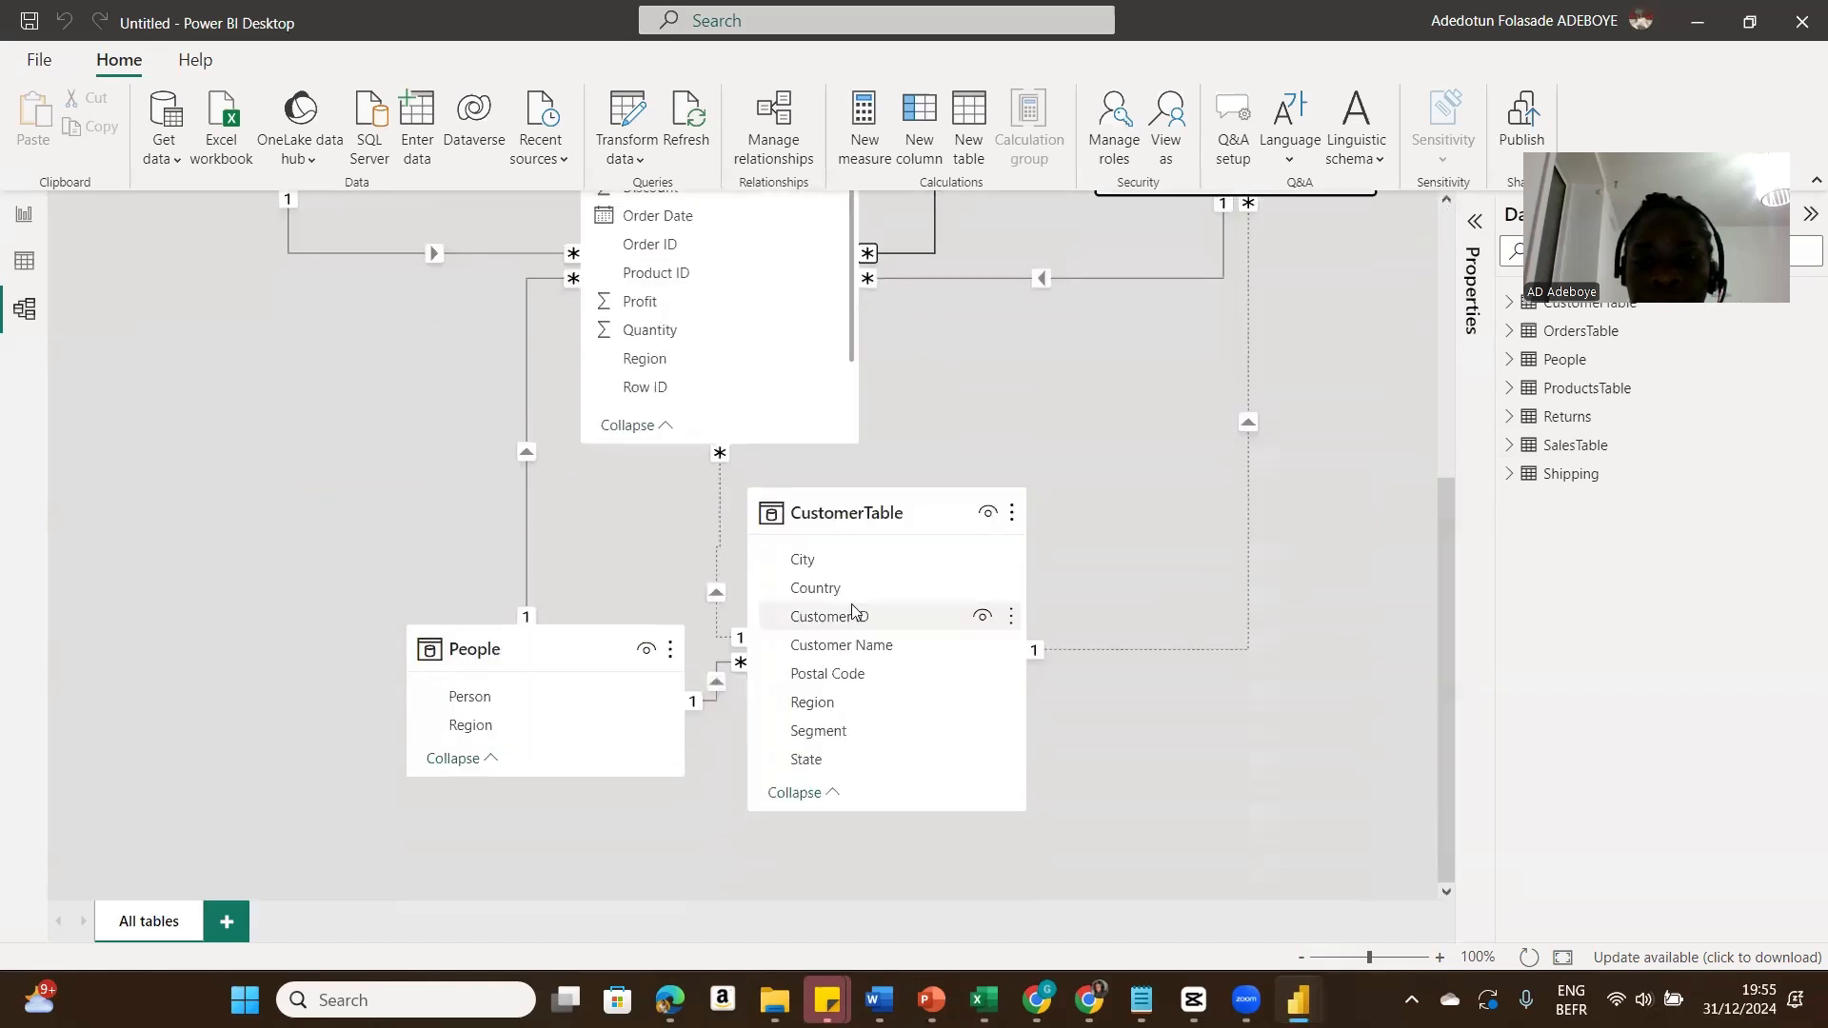
drag(952, 480, 1129, 467)
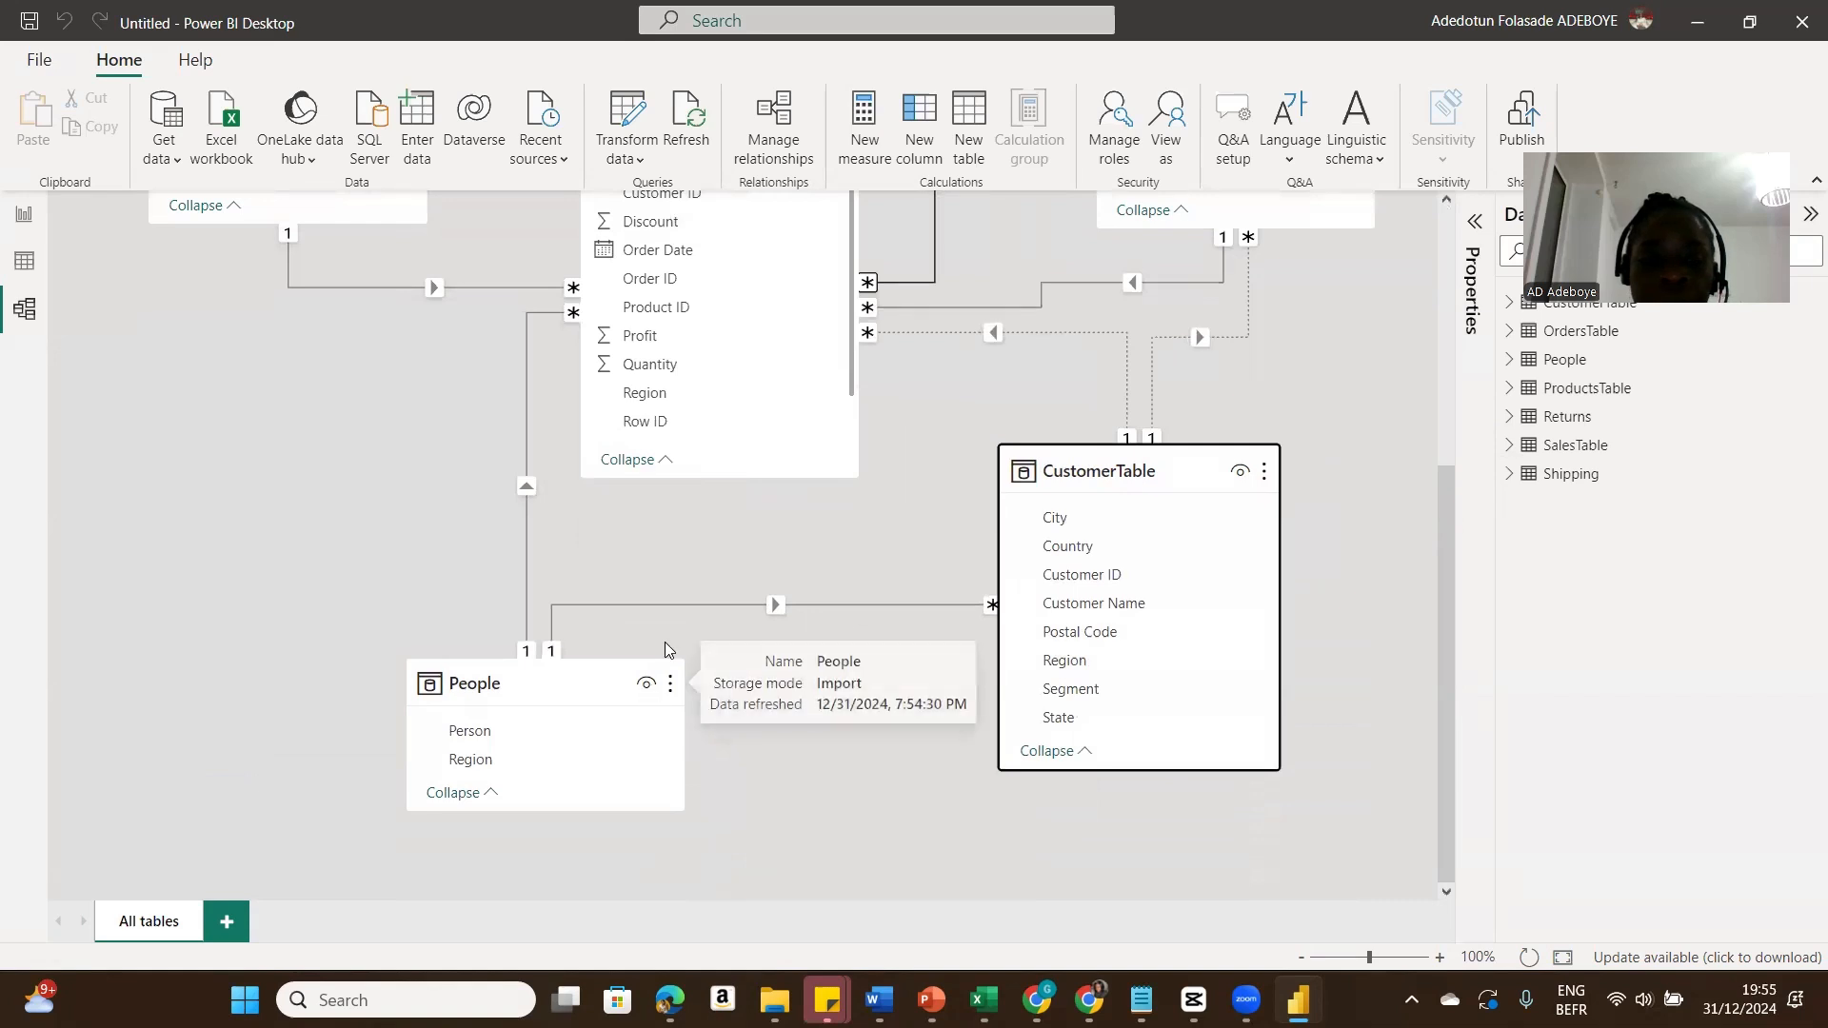
Step: Delete the relationship between the People and CustomerTable tables
right_click(840, 599)
click(867, 614)
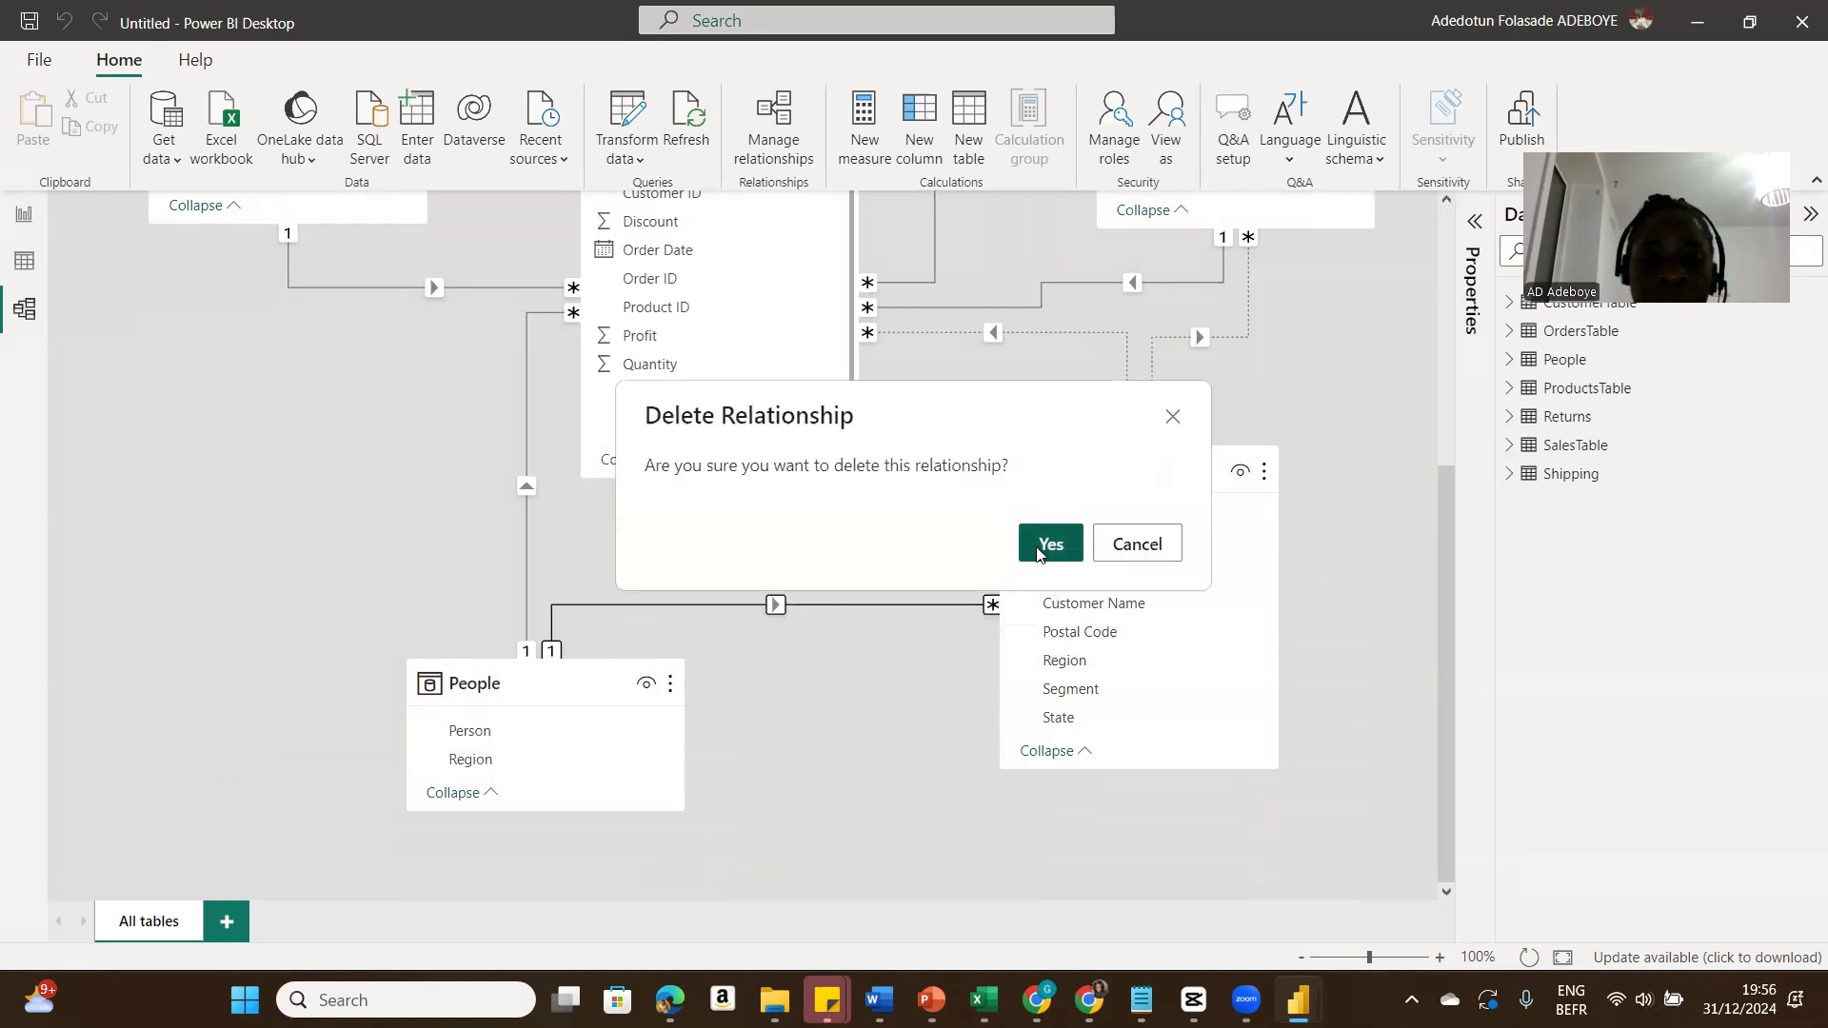
click(1048, 543)
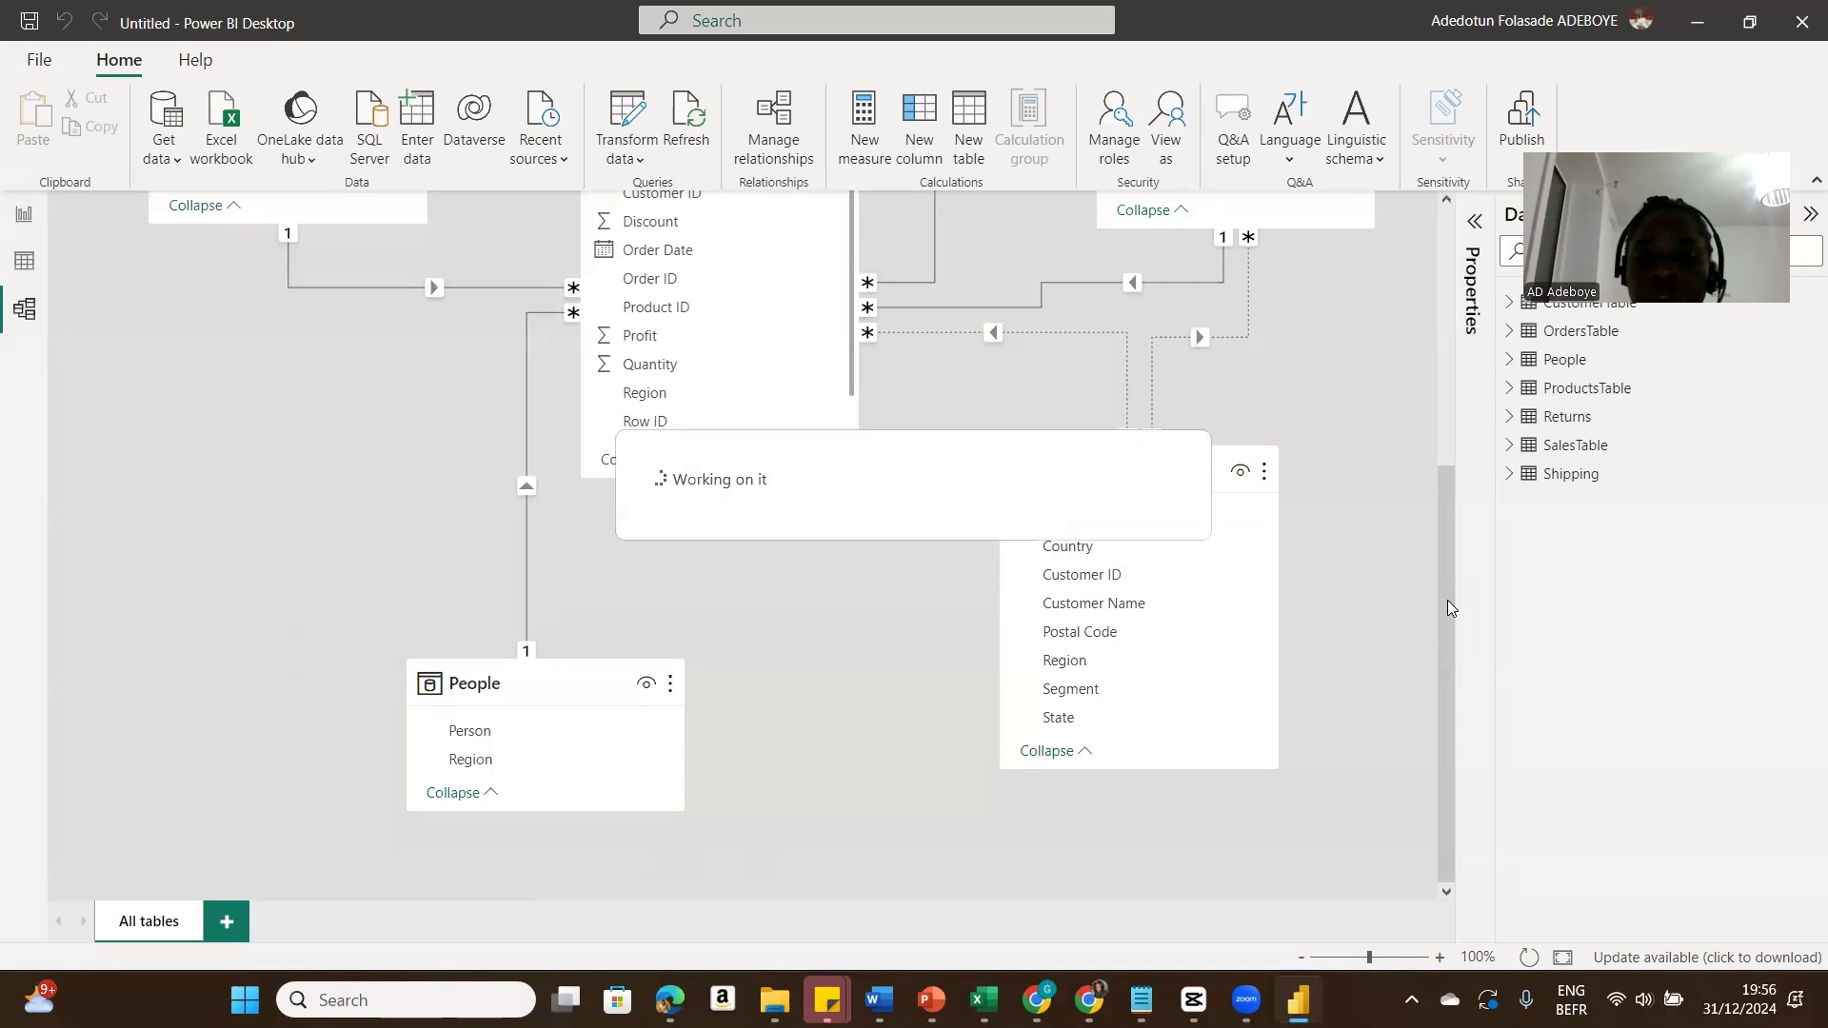
Step: Delete the inactive relationship between OrdersTable and CustomerTable
drag(1448, 606, 1463, 365)
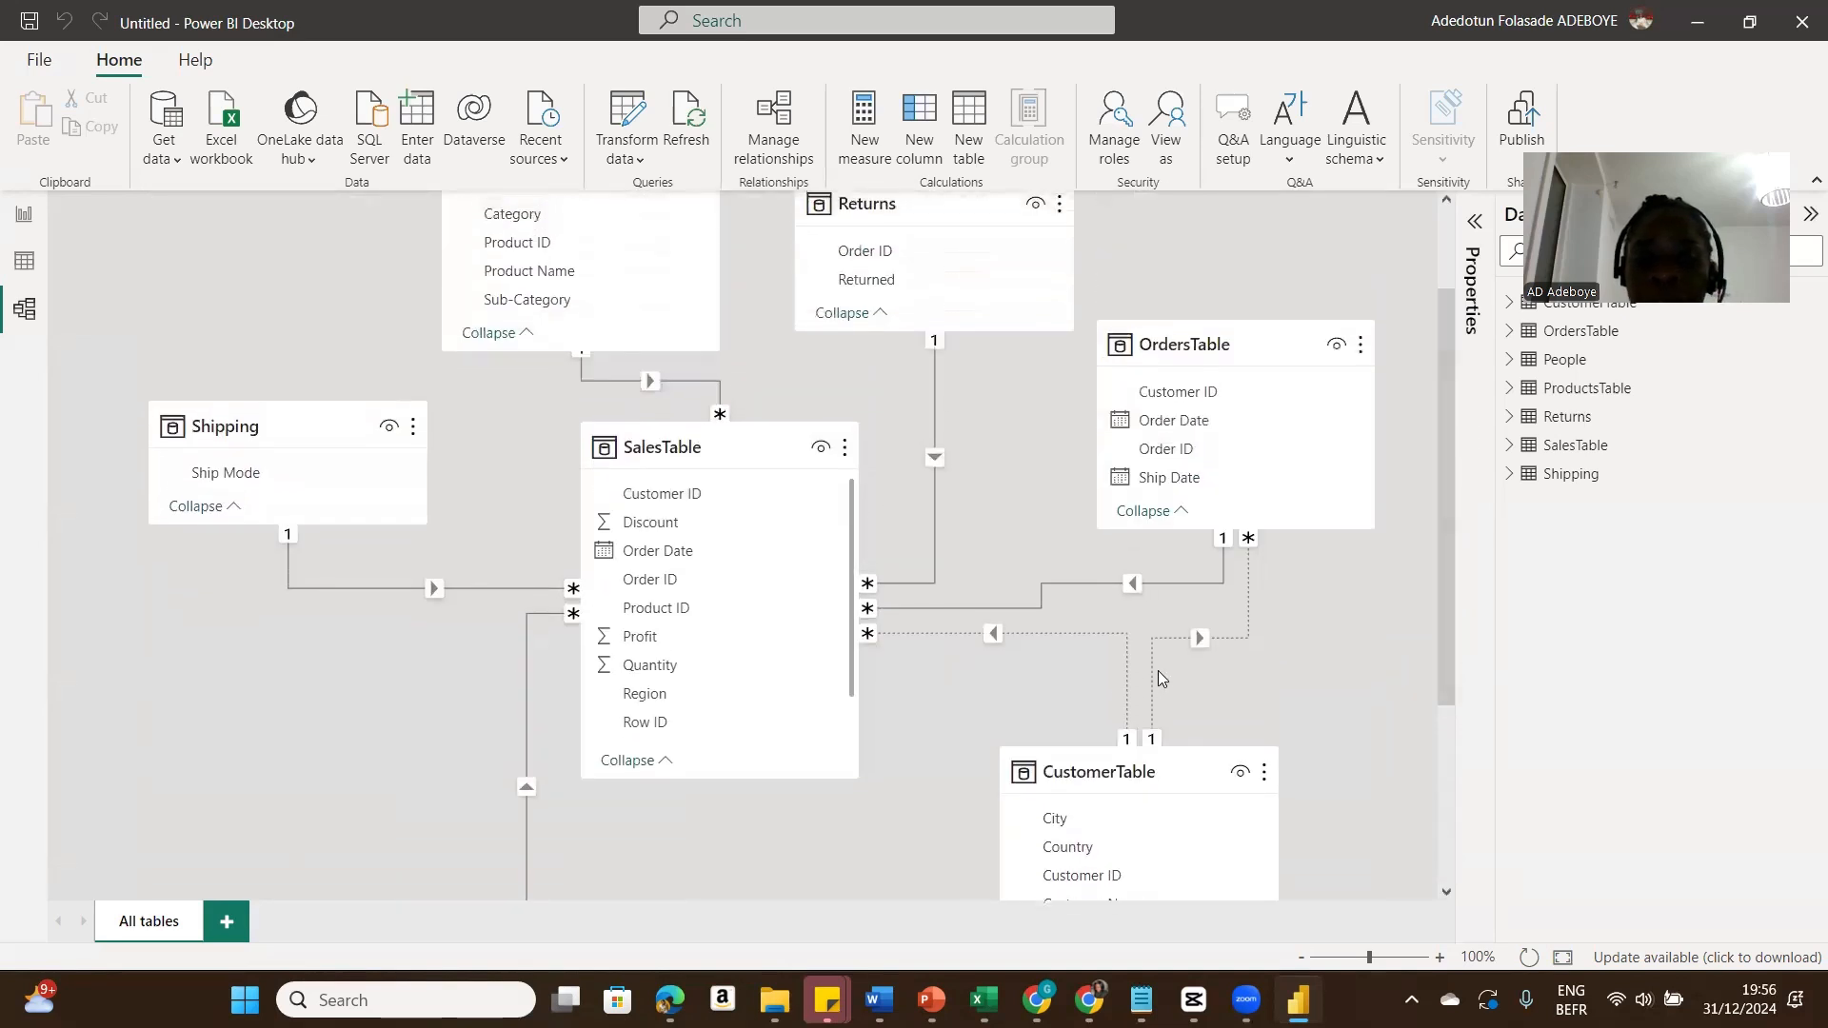
right_click(1243, 632)
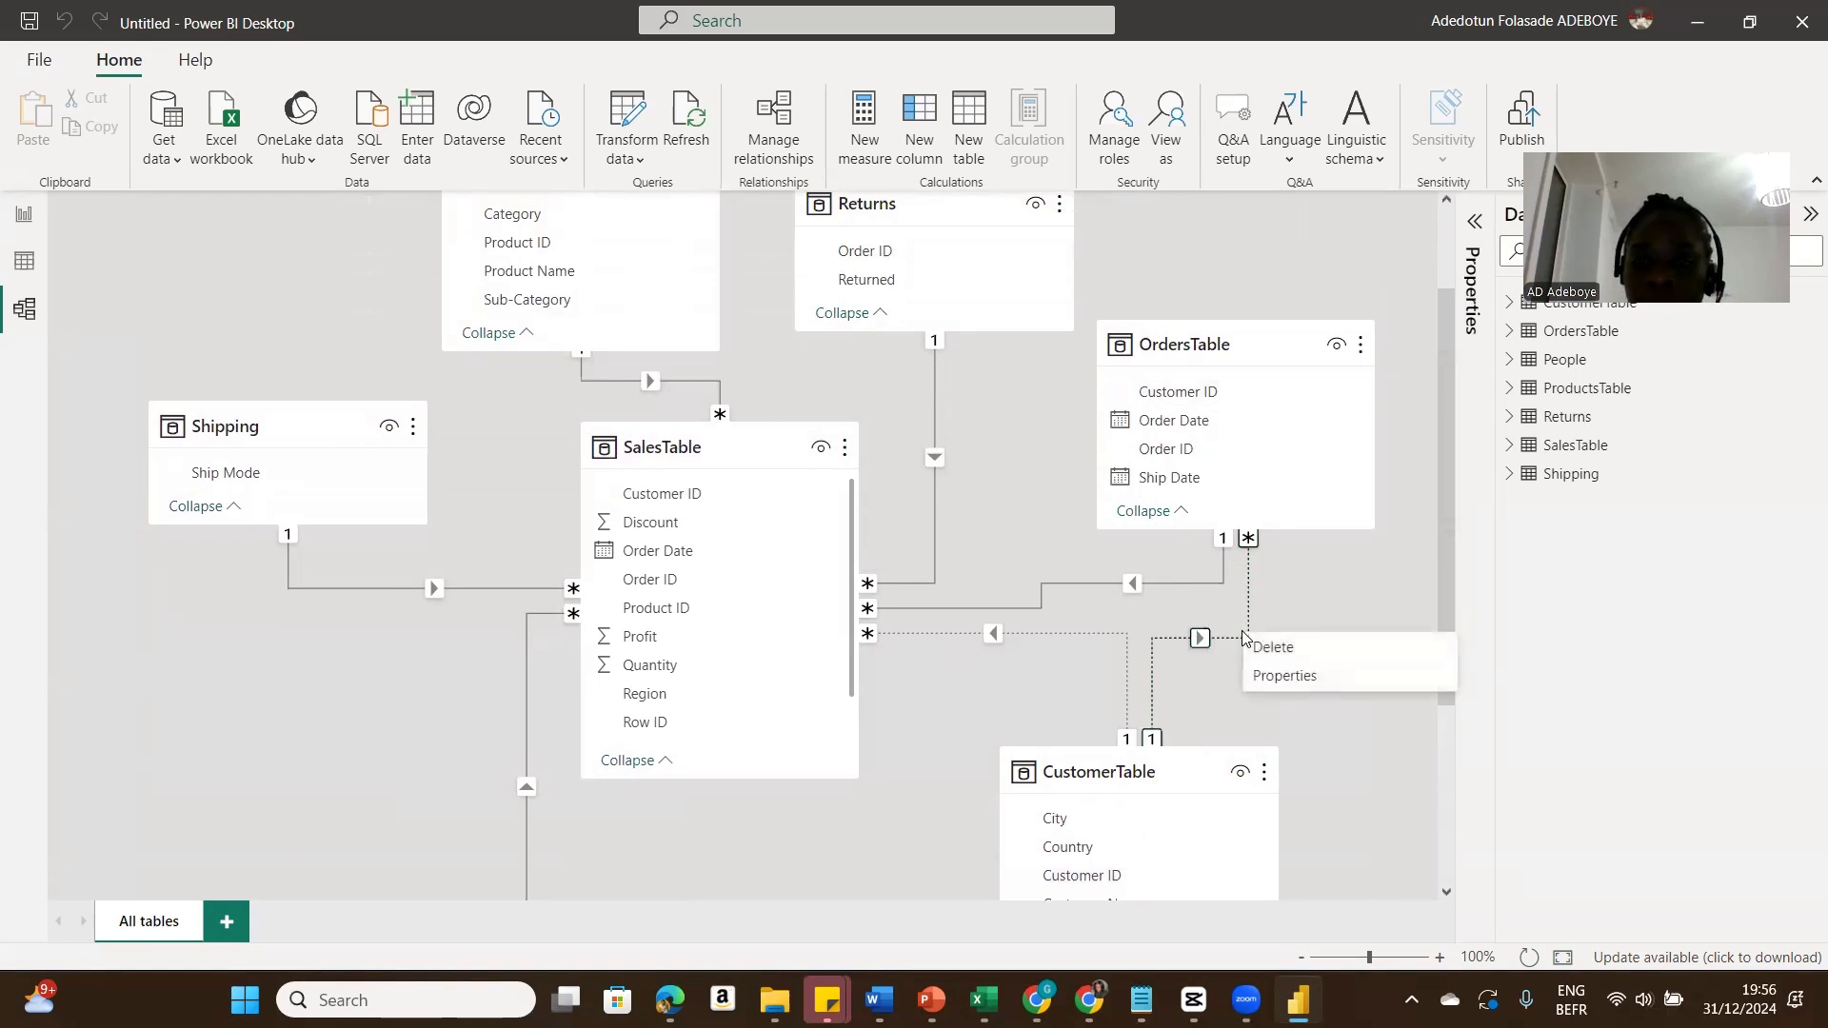
click(1260, 647)
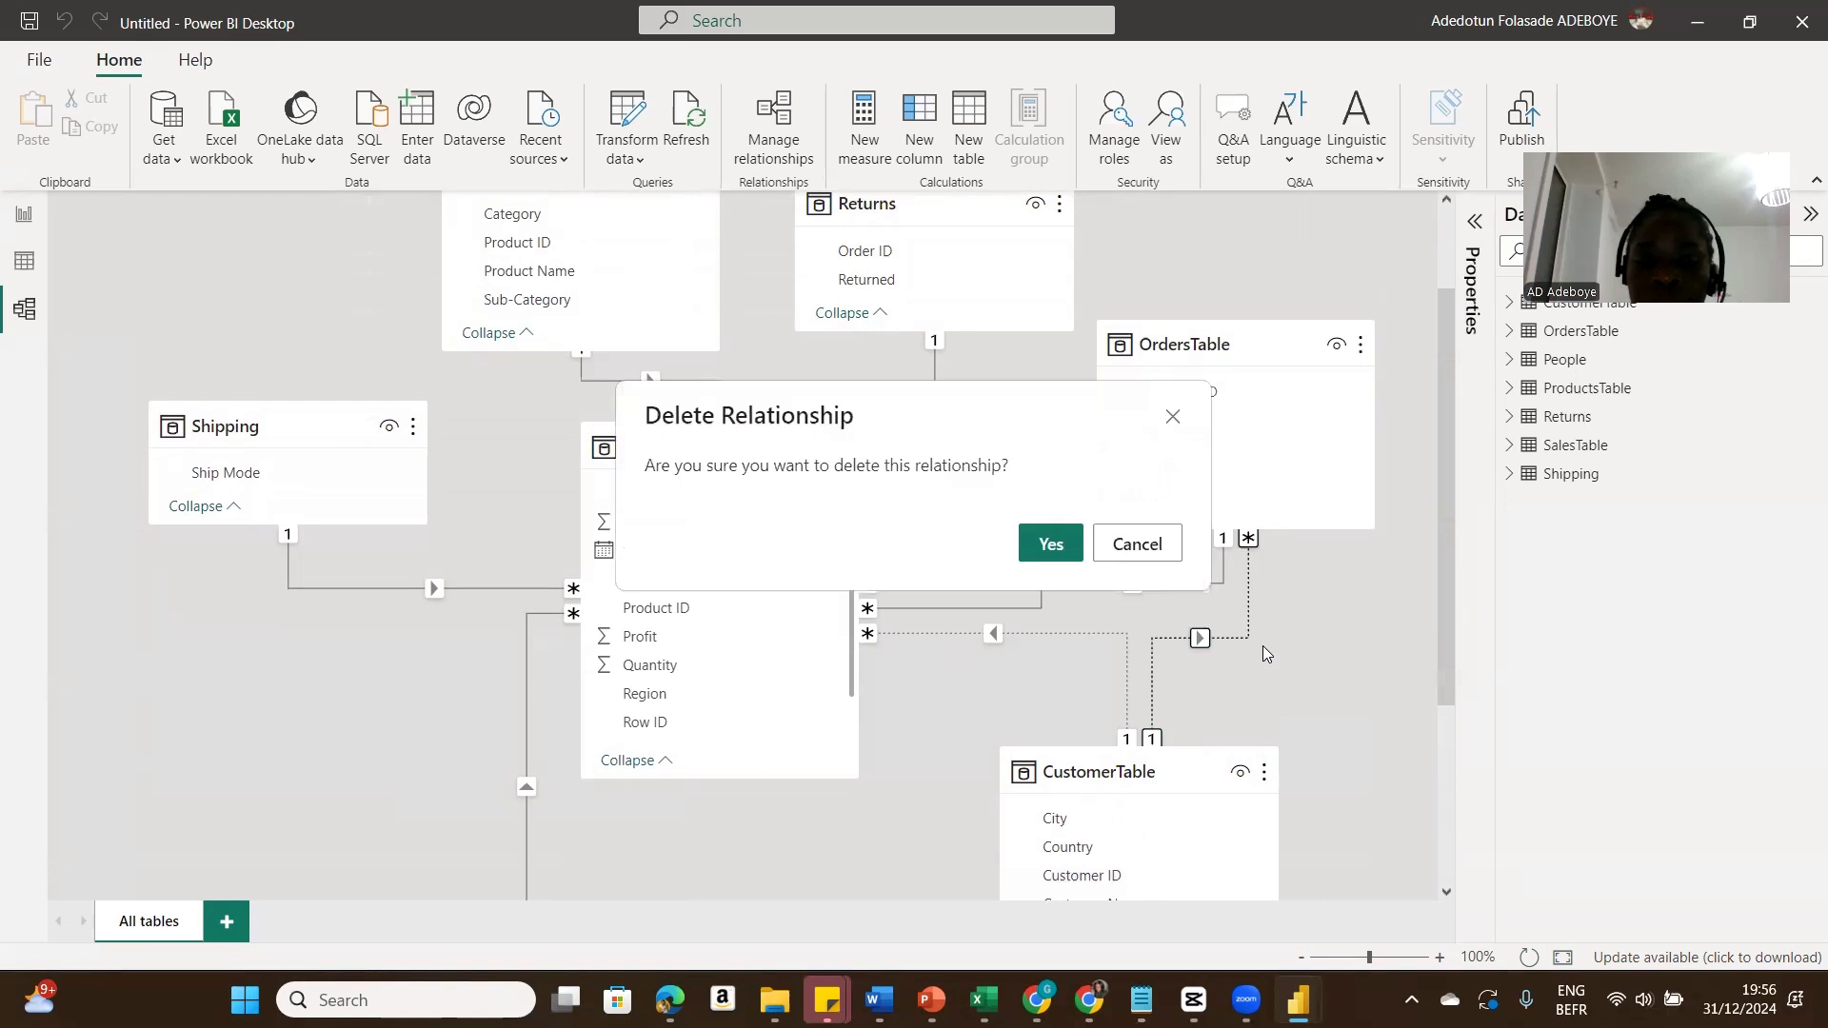
click(1065, 549)
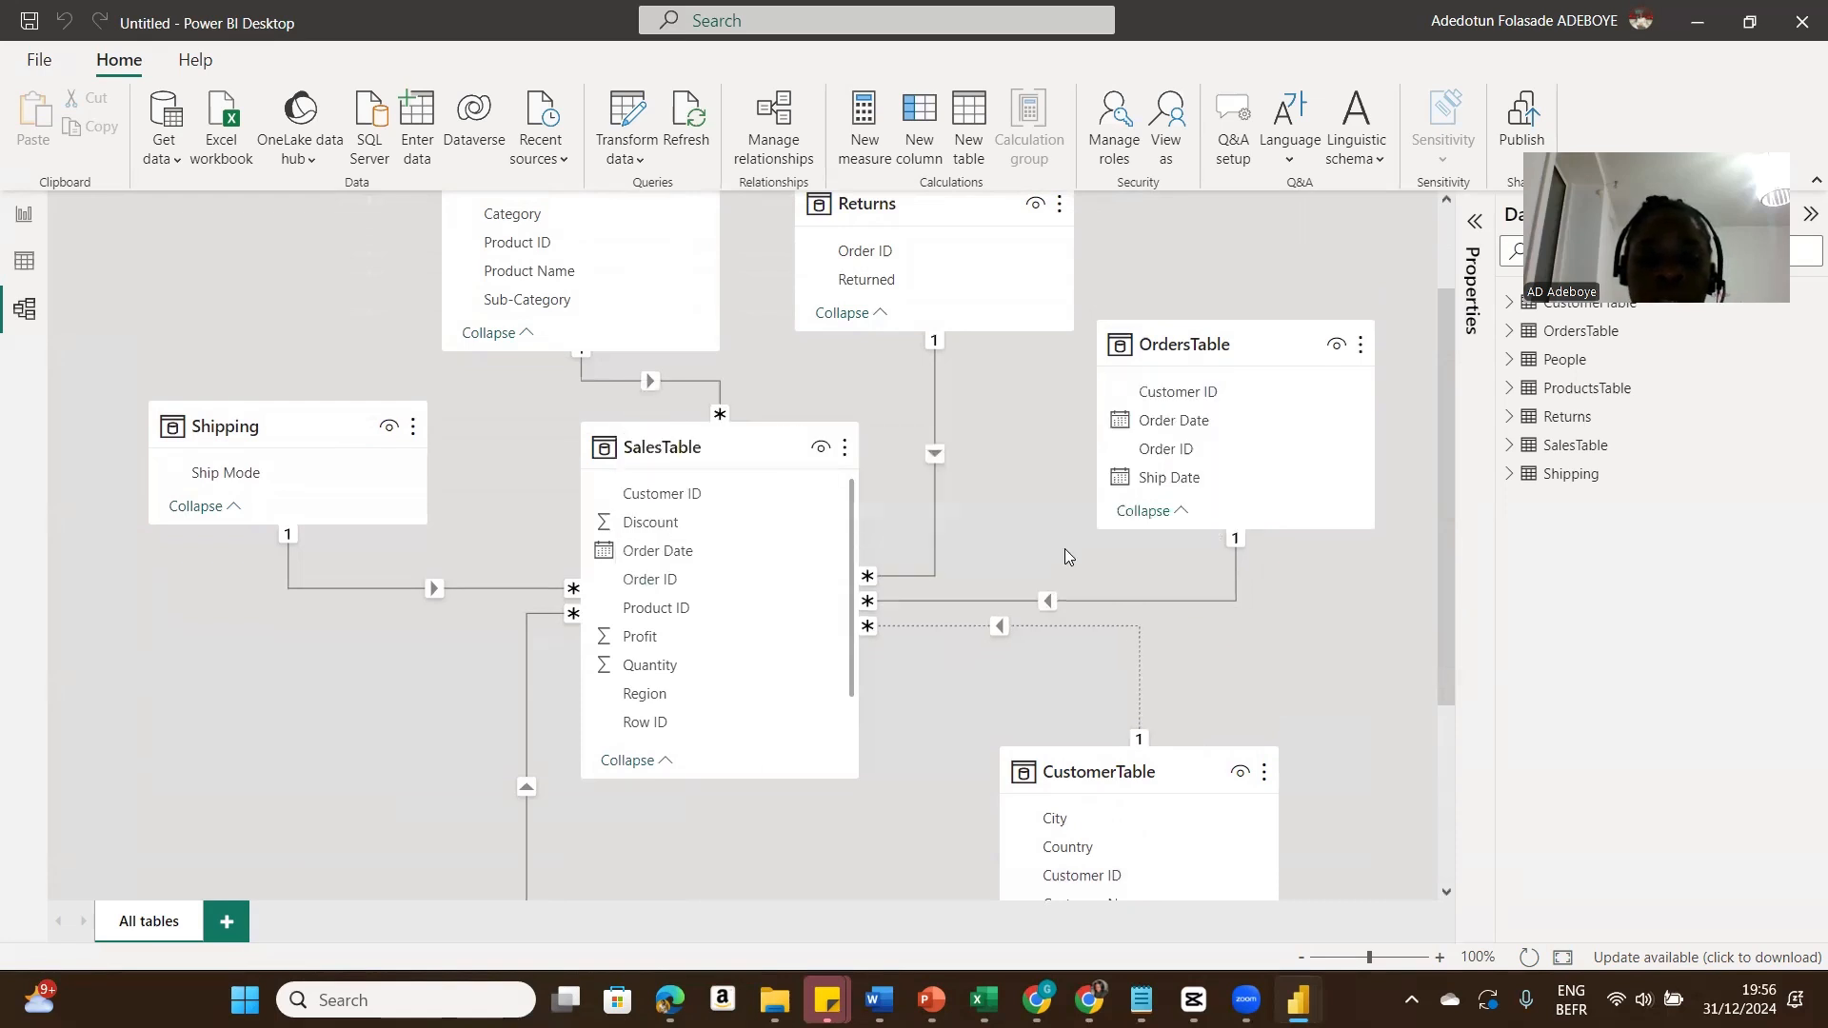
Step: Make the SalesTable–CustomerTable relationship on Customer ID active in its relationship properties
right_click(962, 633)
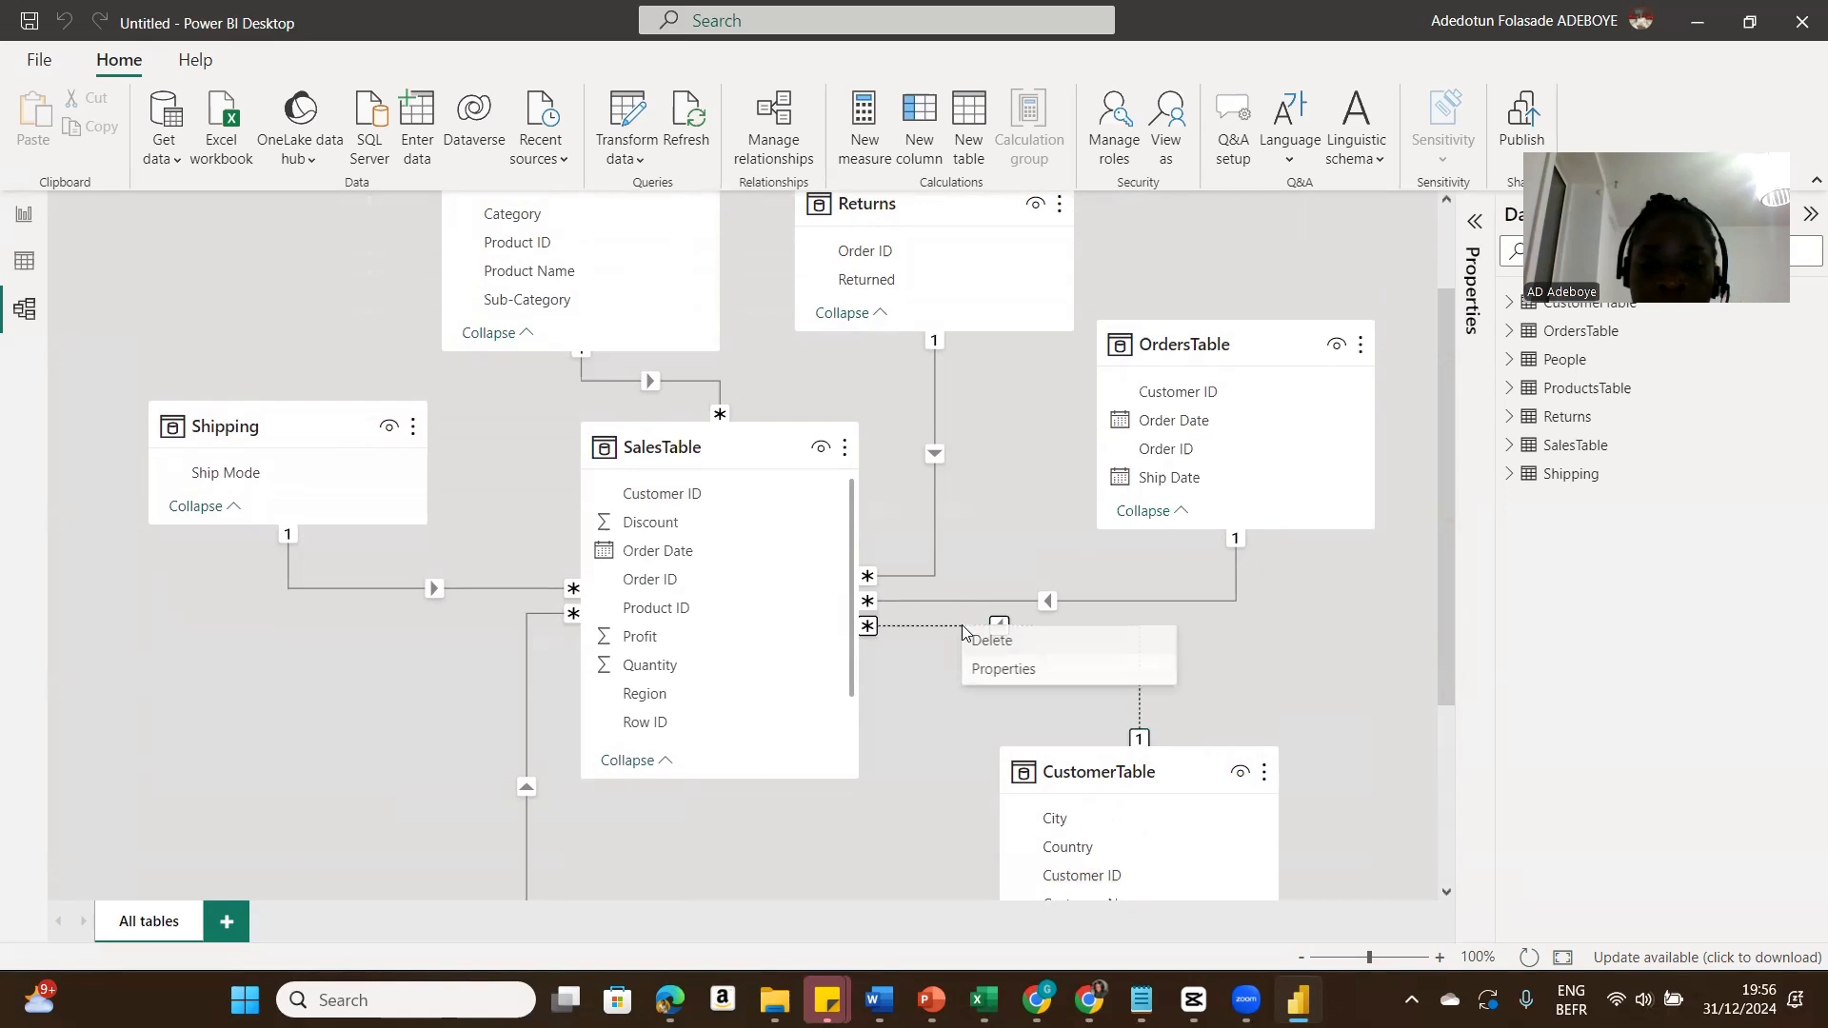
click(995, 670)
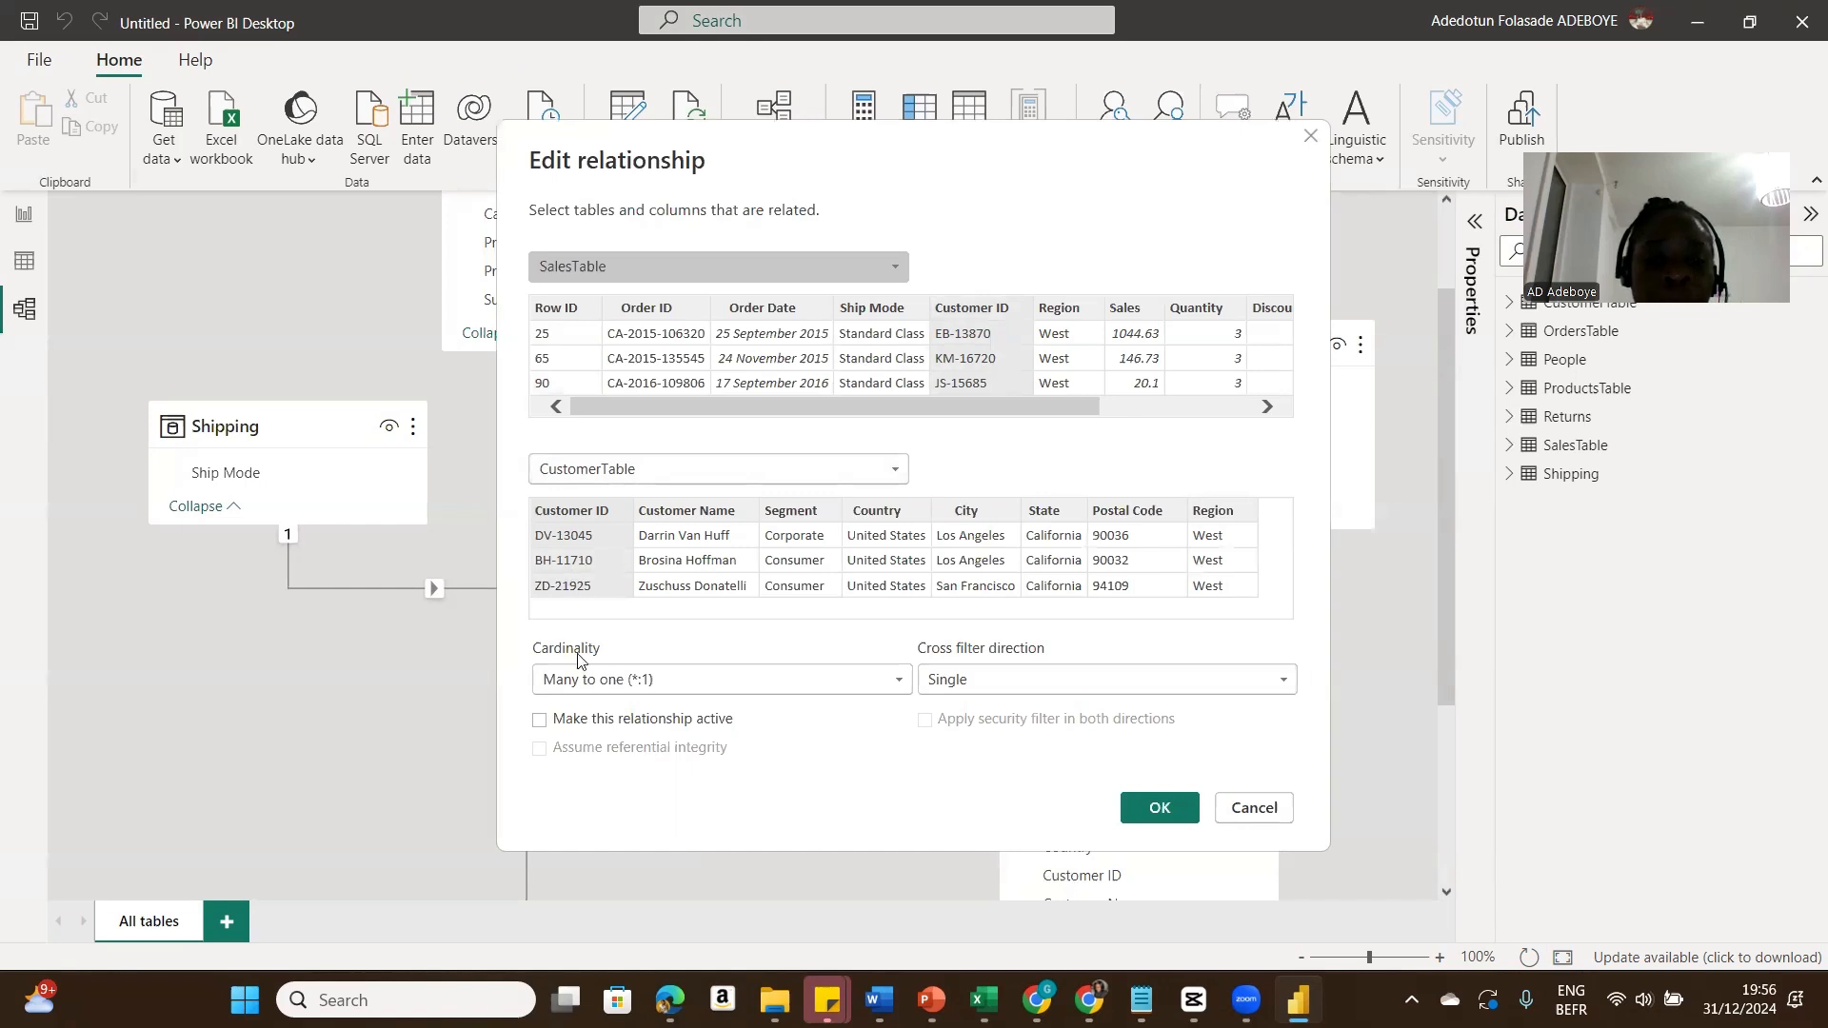
click(539, 722)
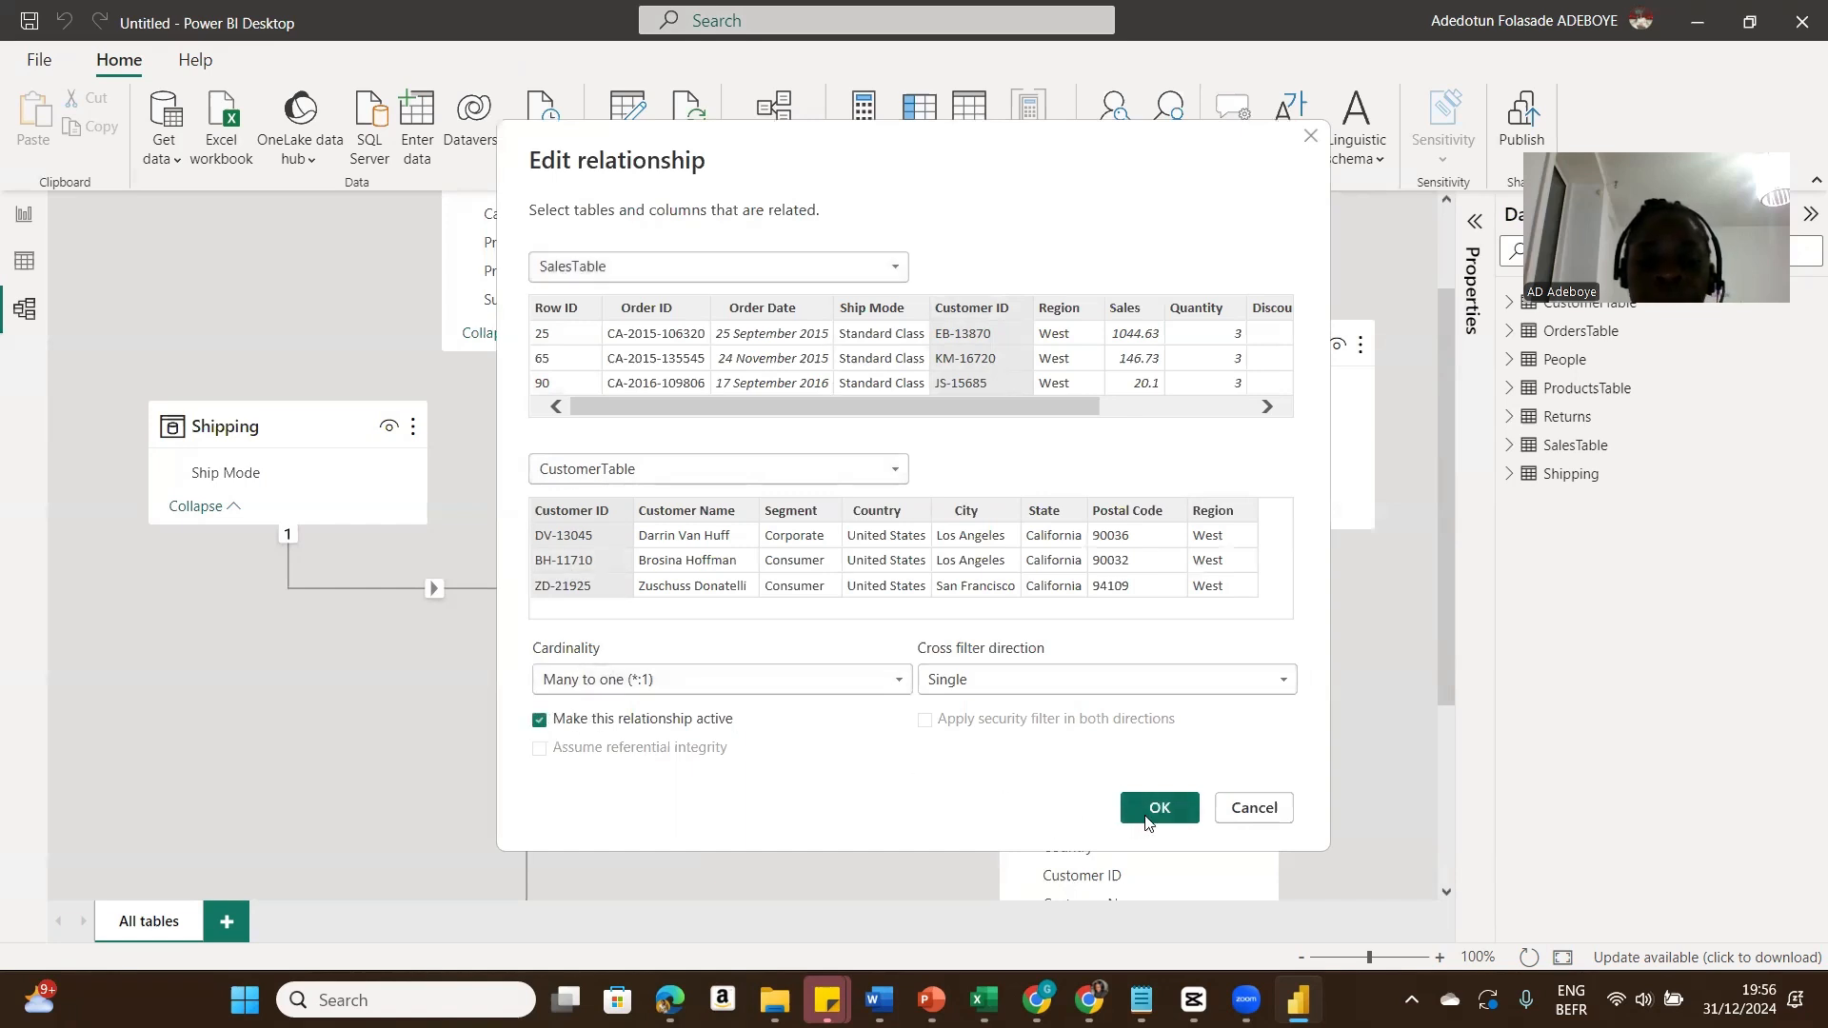
click(1156, 807)
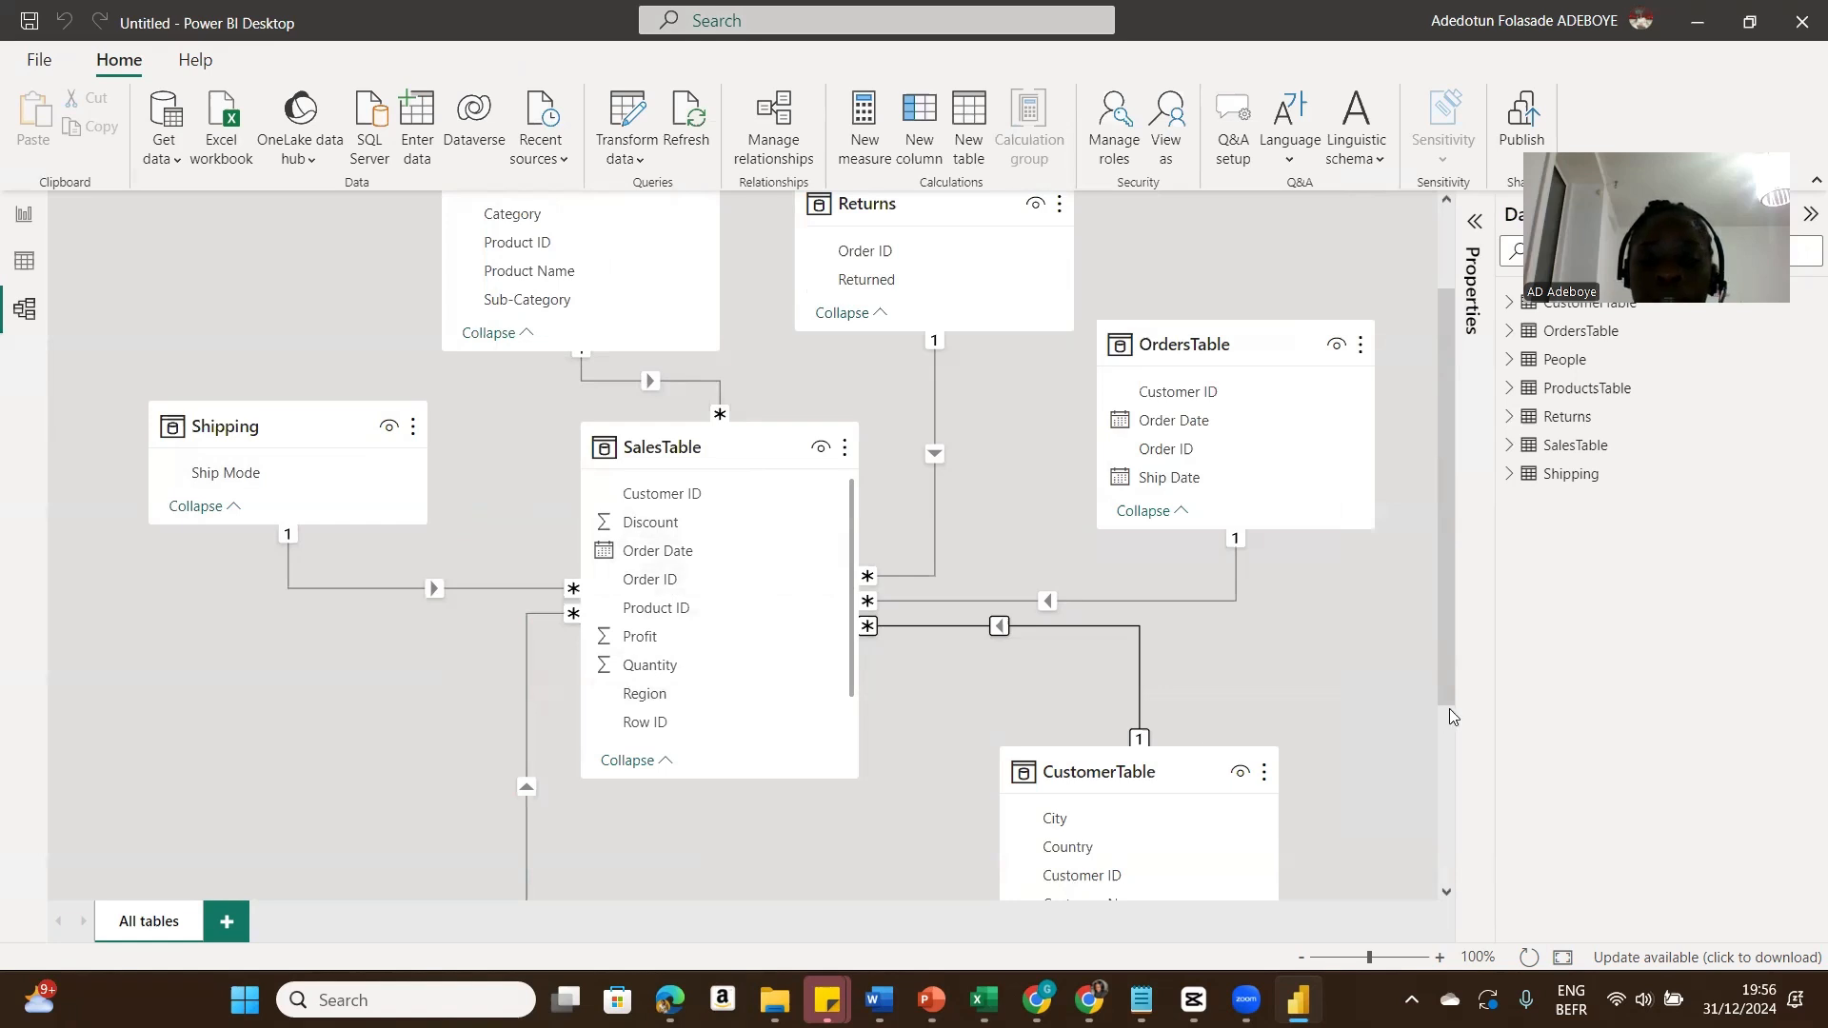
Step: Move the People card to the left, below the Shipping card
drag(1441, 695, 1459, 820)
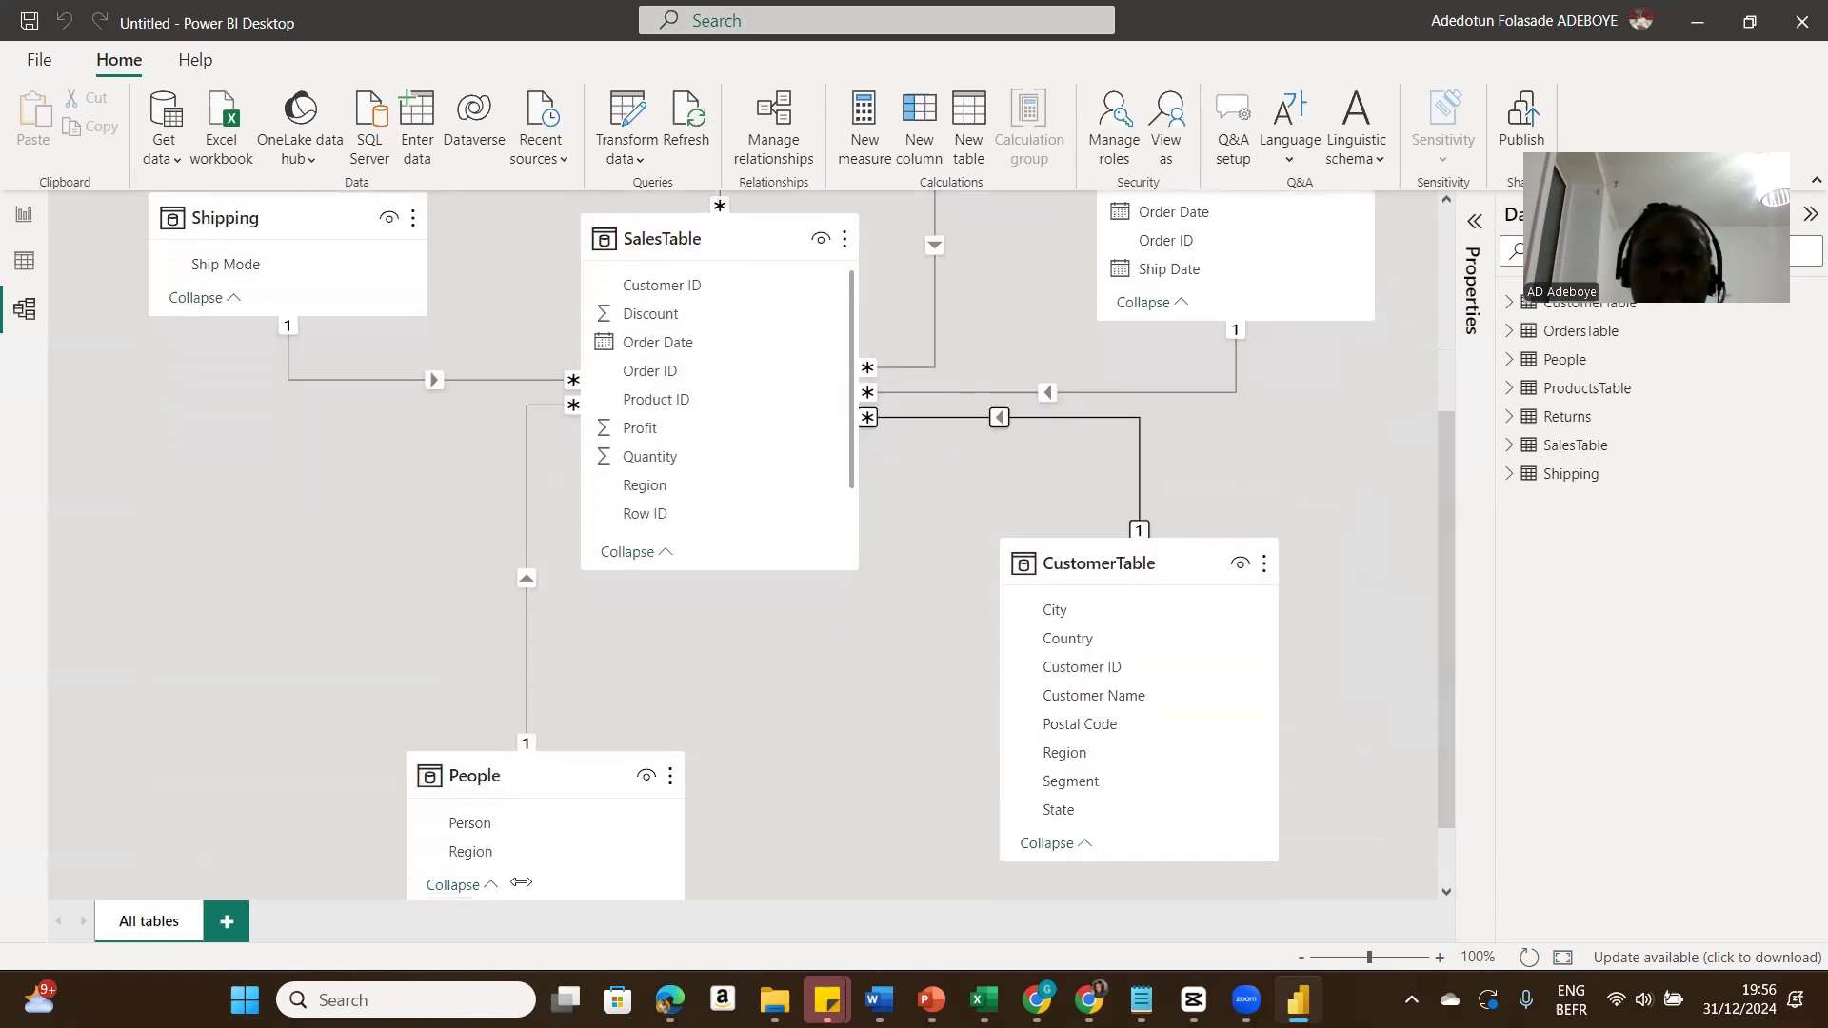
drag(477, 753, 376, 632)
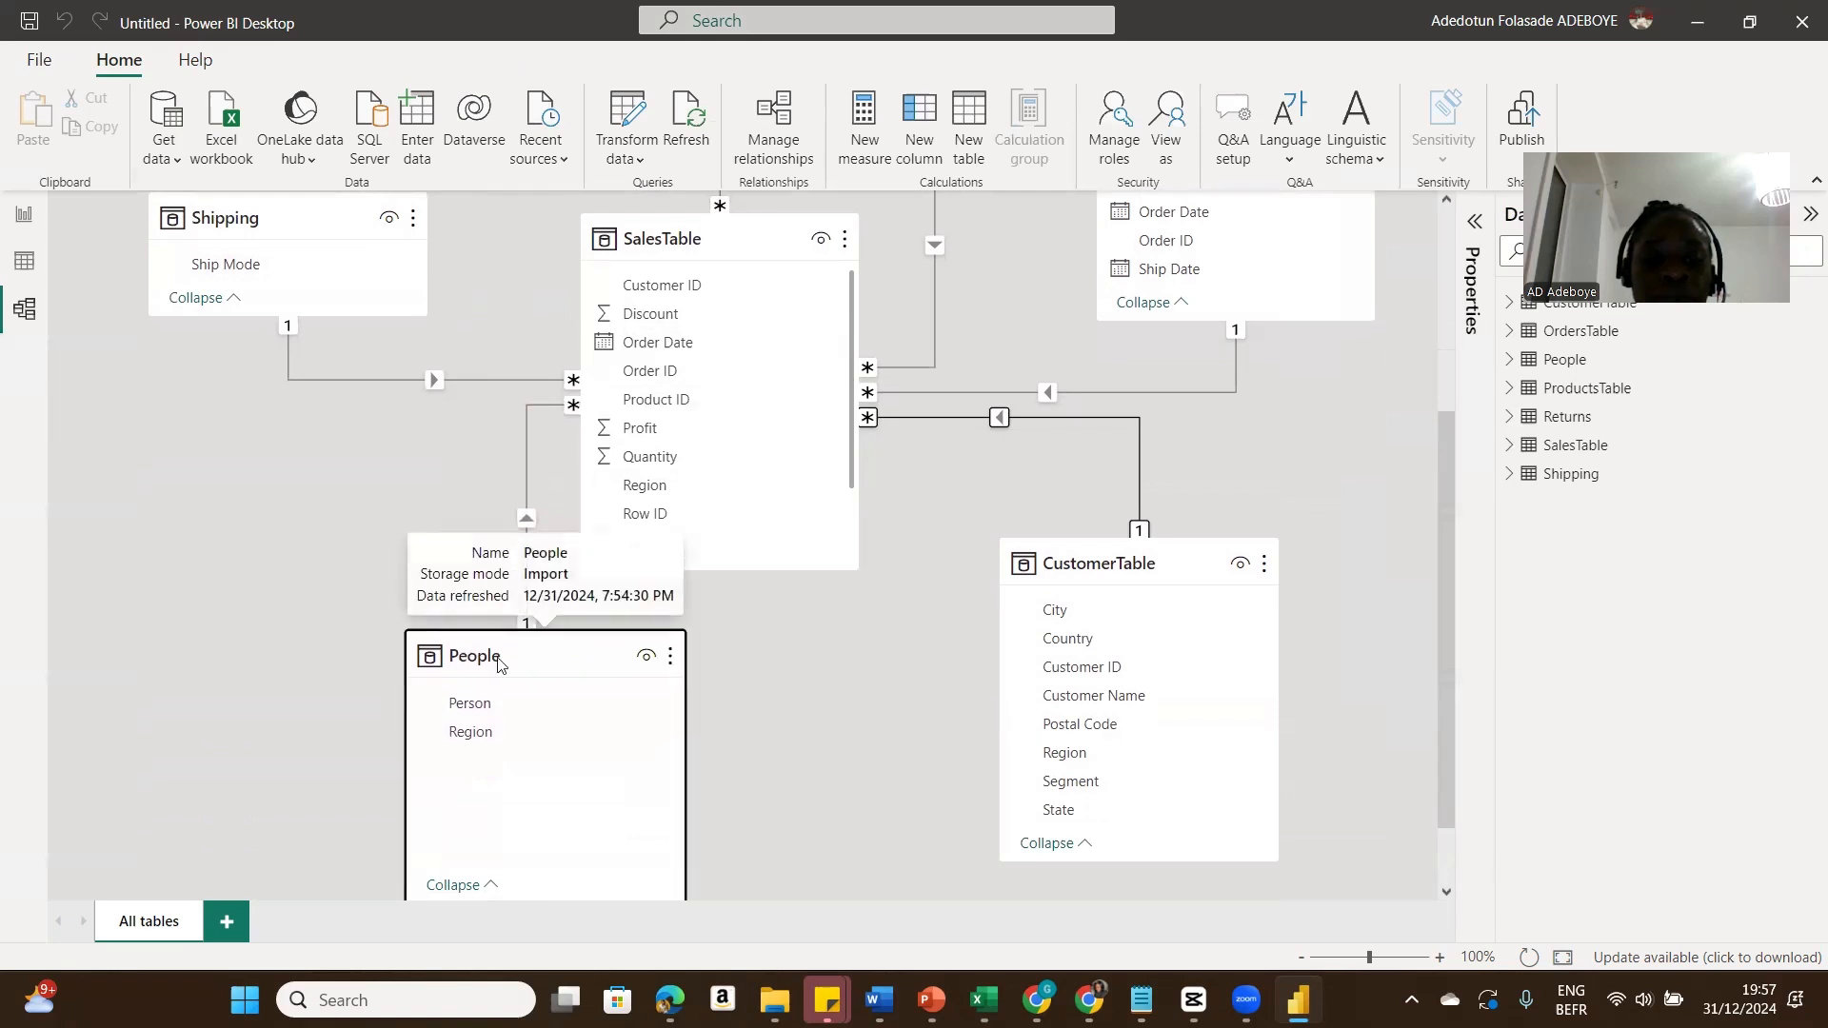
drag(497, 663, 300, 555)
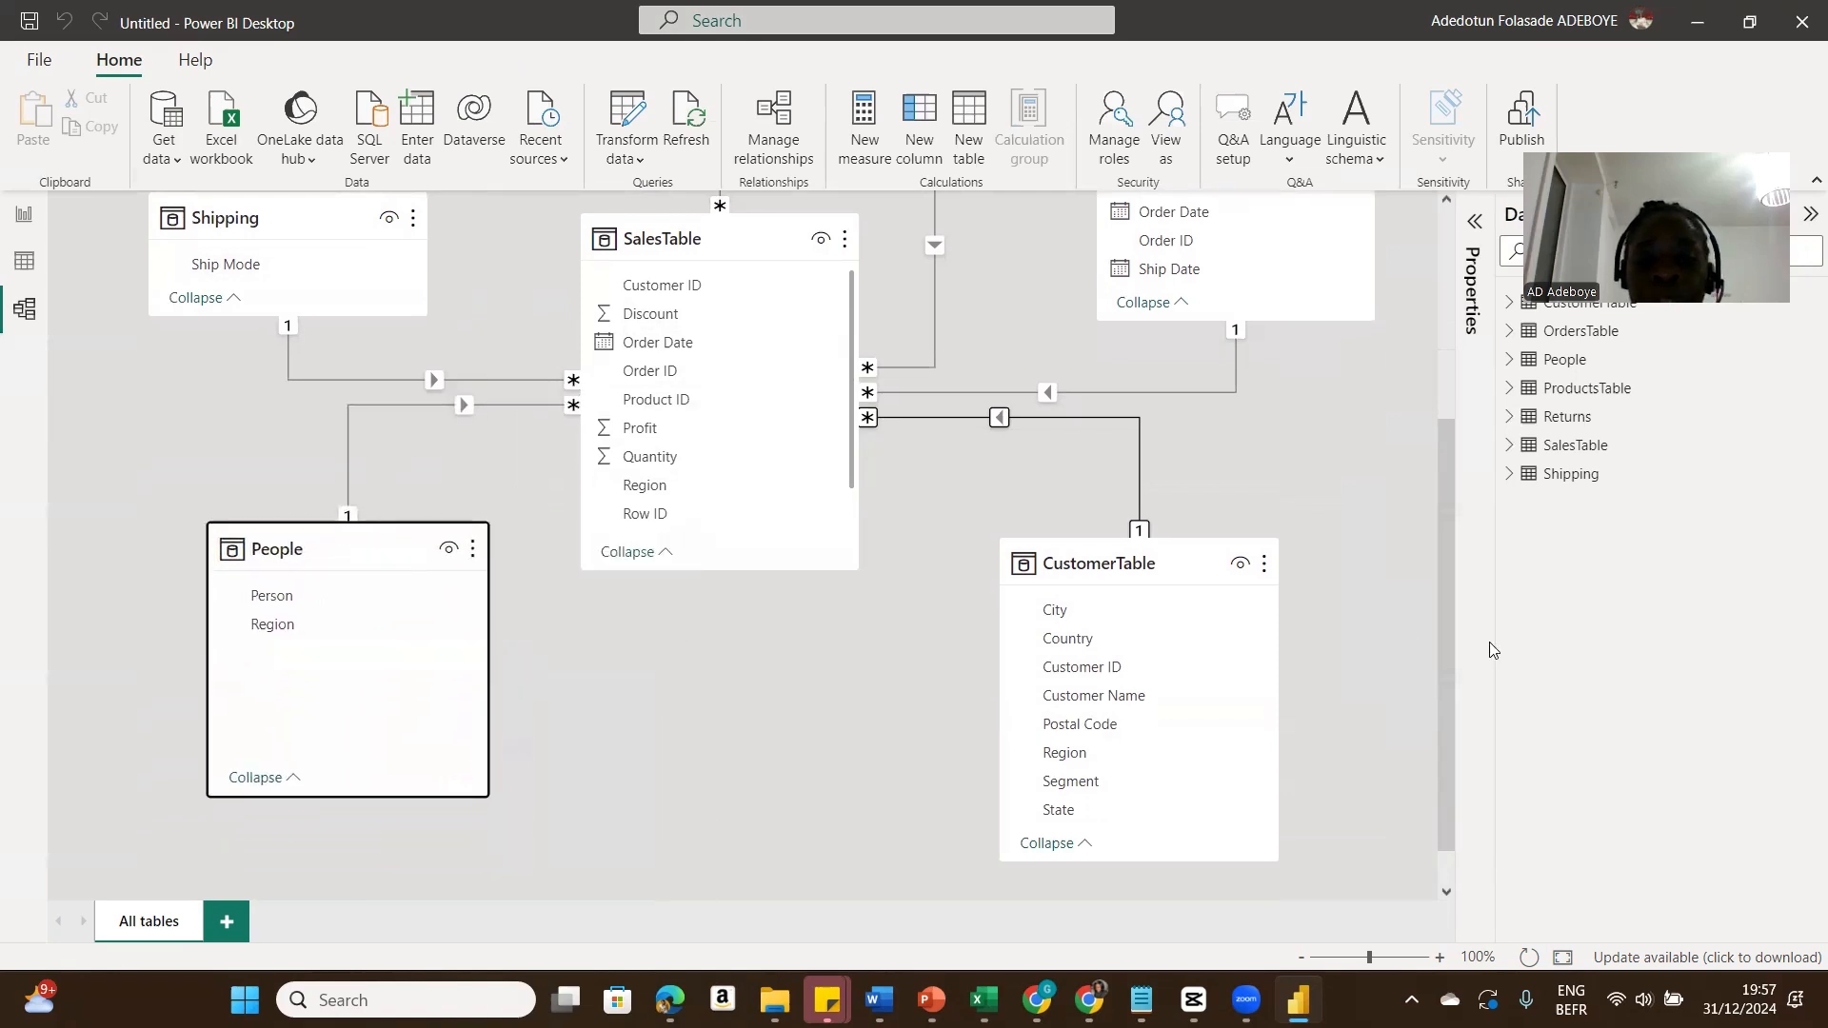
drag(1443, 649, 1462, 497)
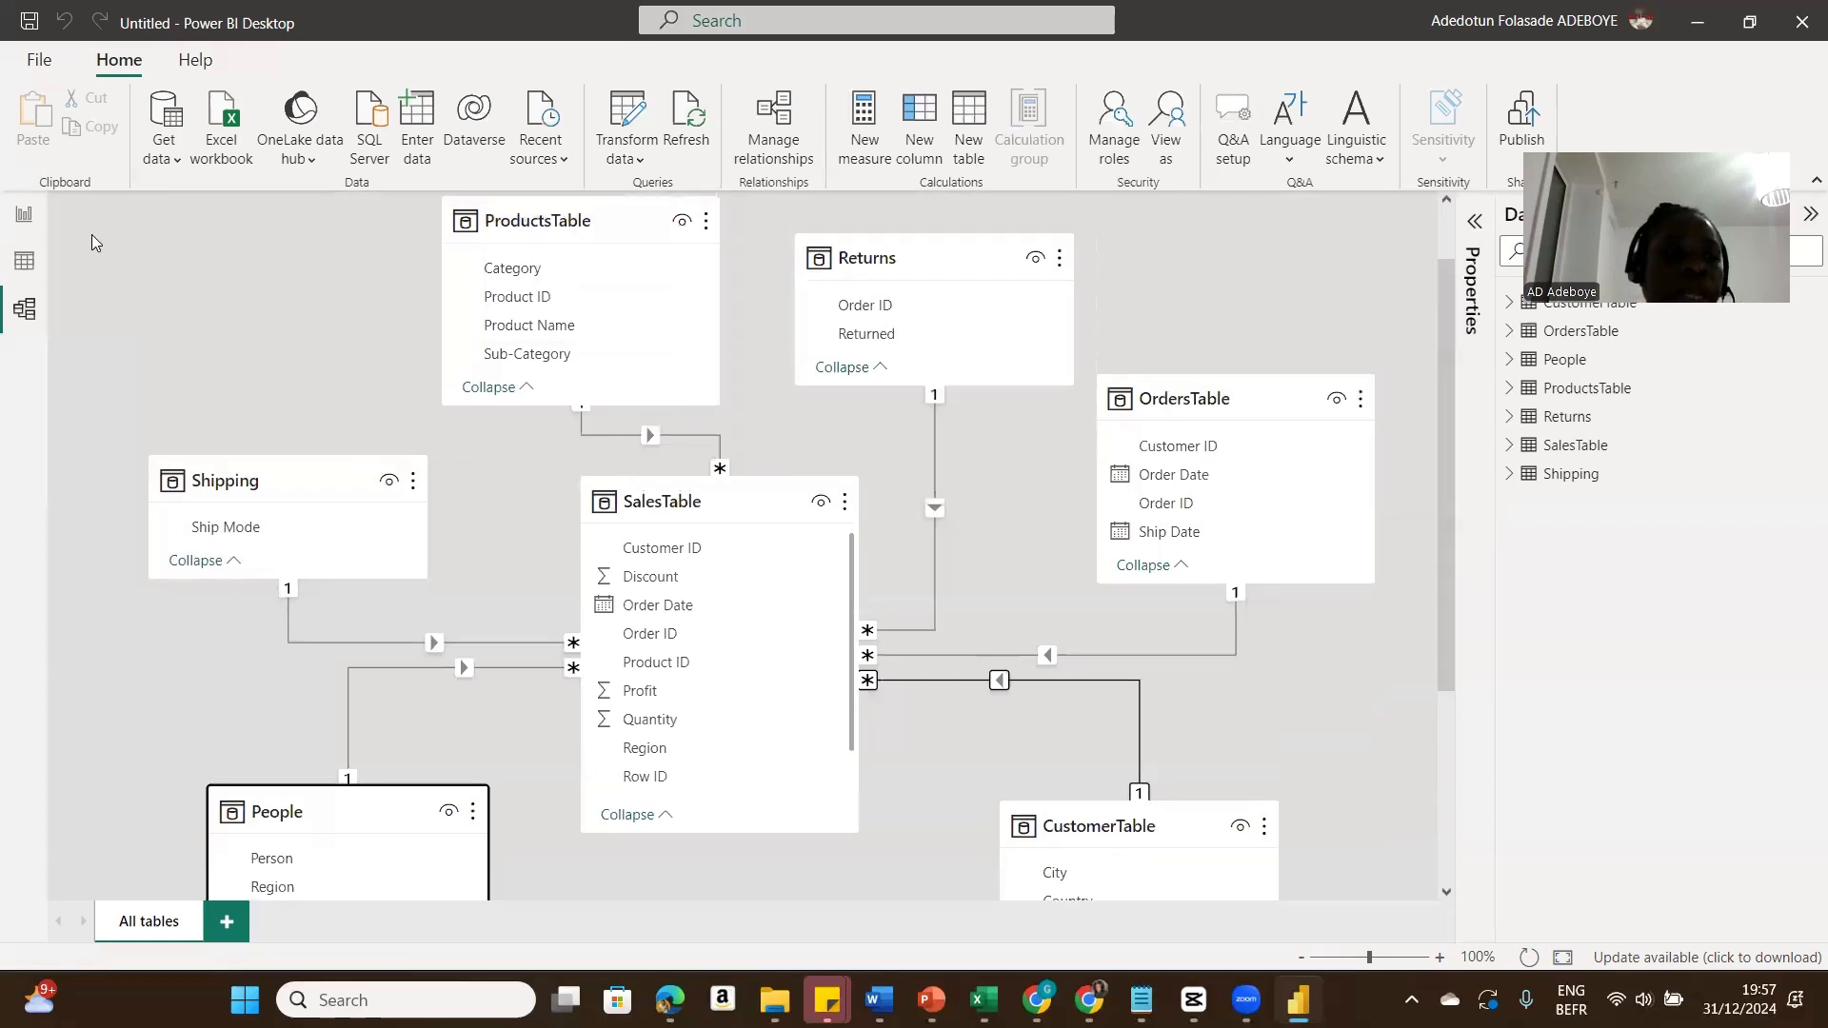
Step: In table view, create a new calculated table DateTable = CALENDARAUTO()
click(25, 266)
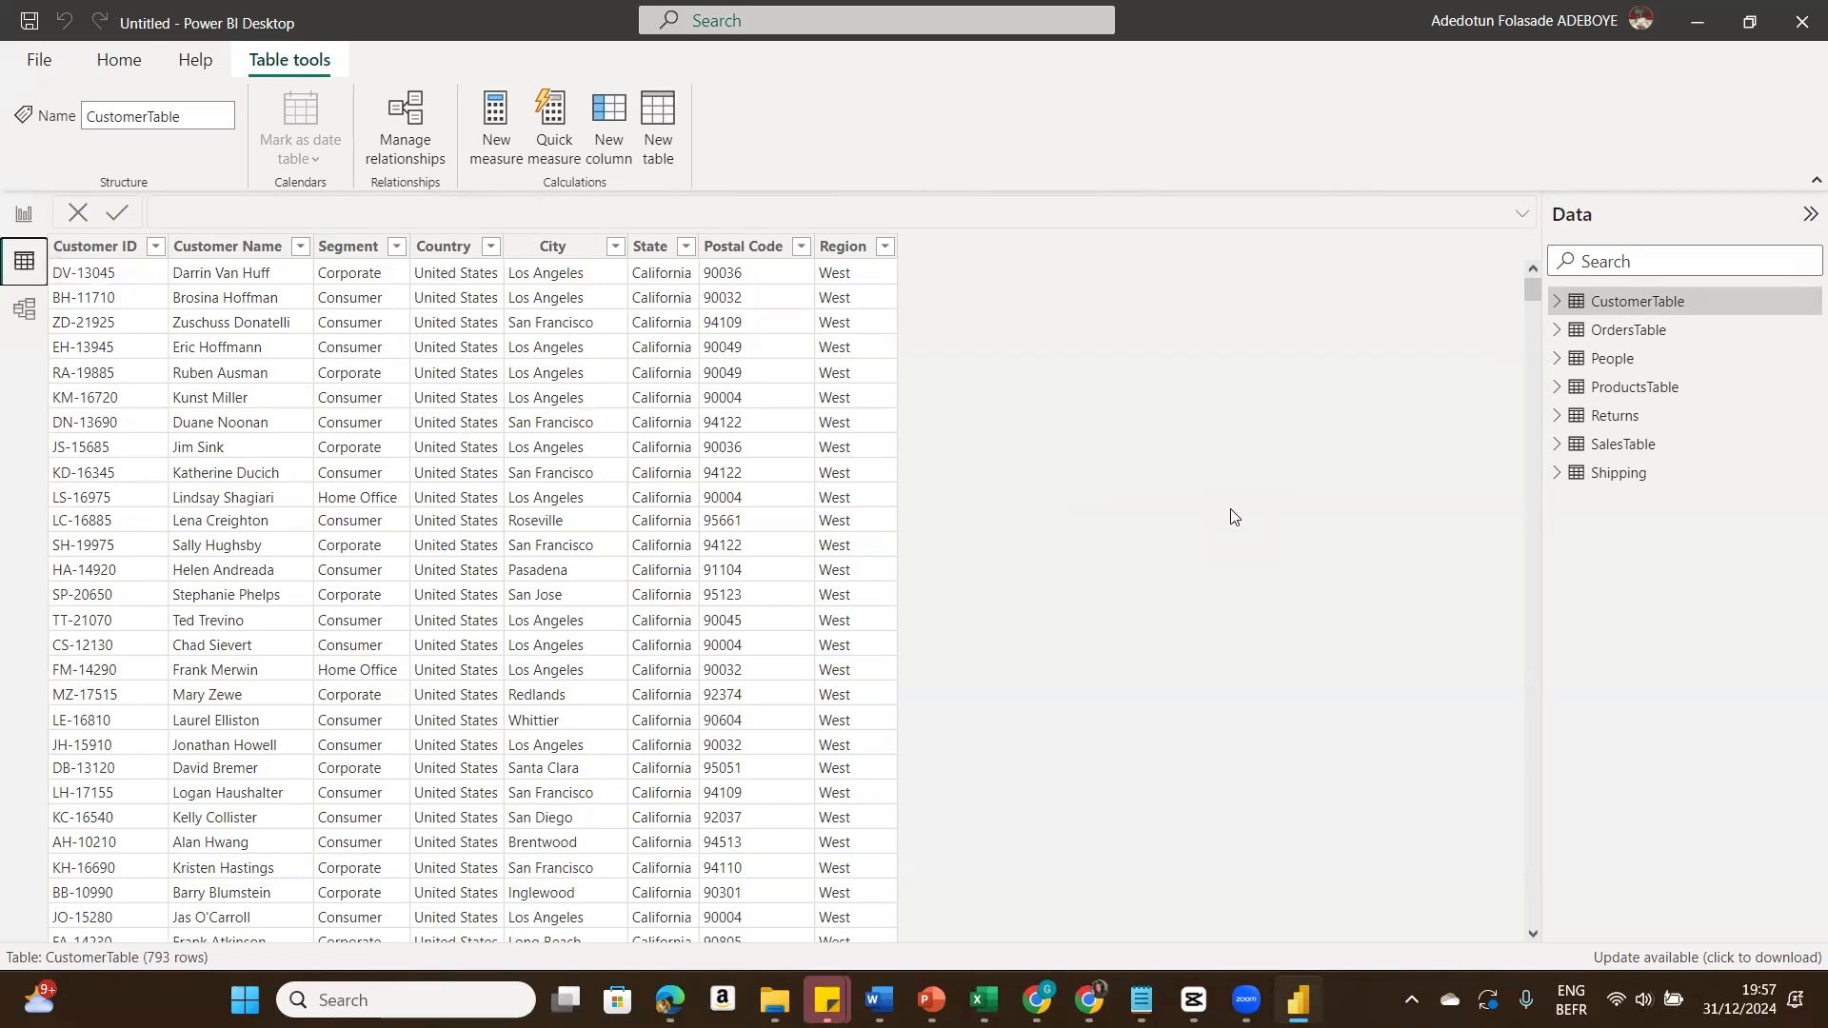
click(658, 140)
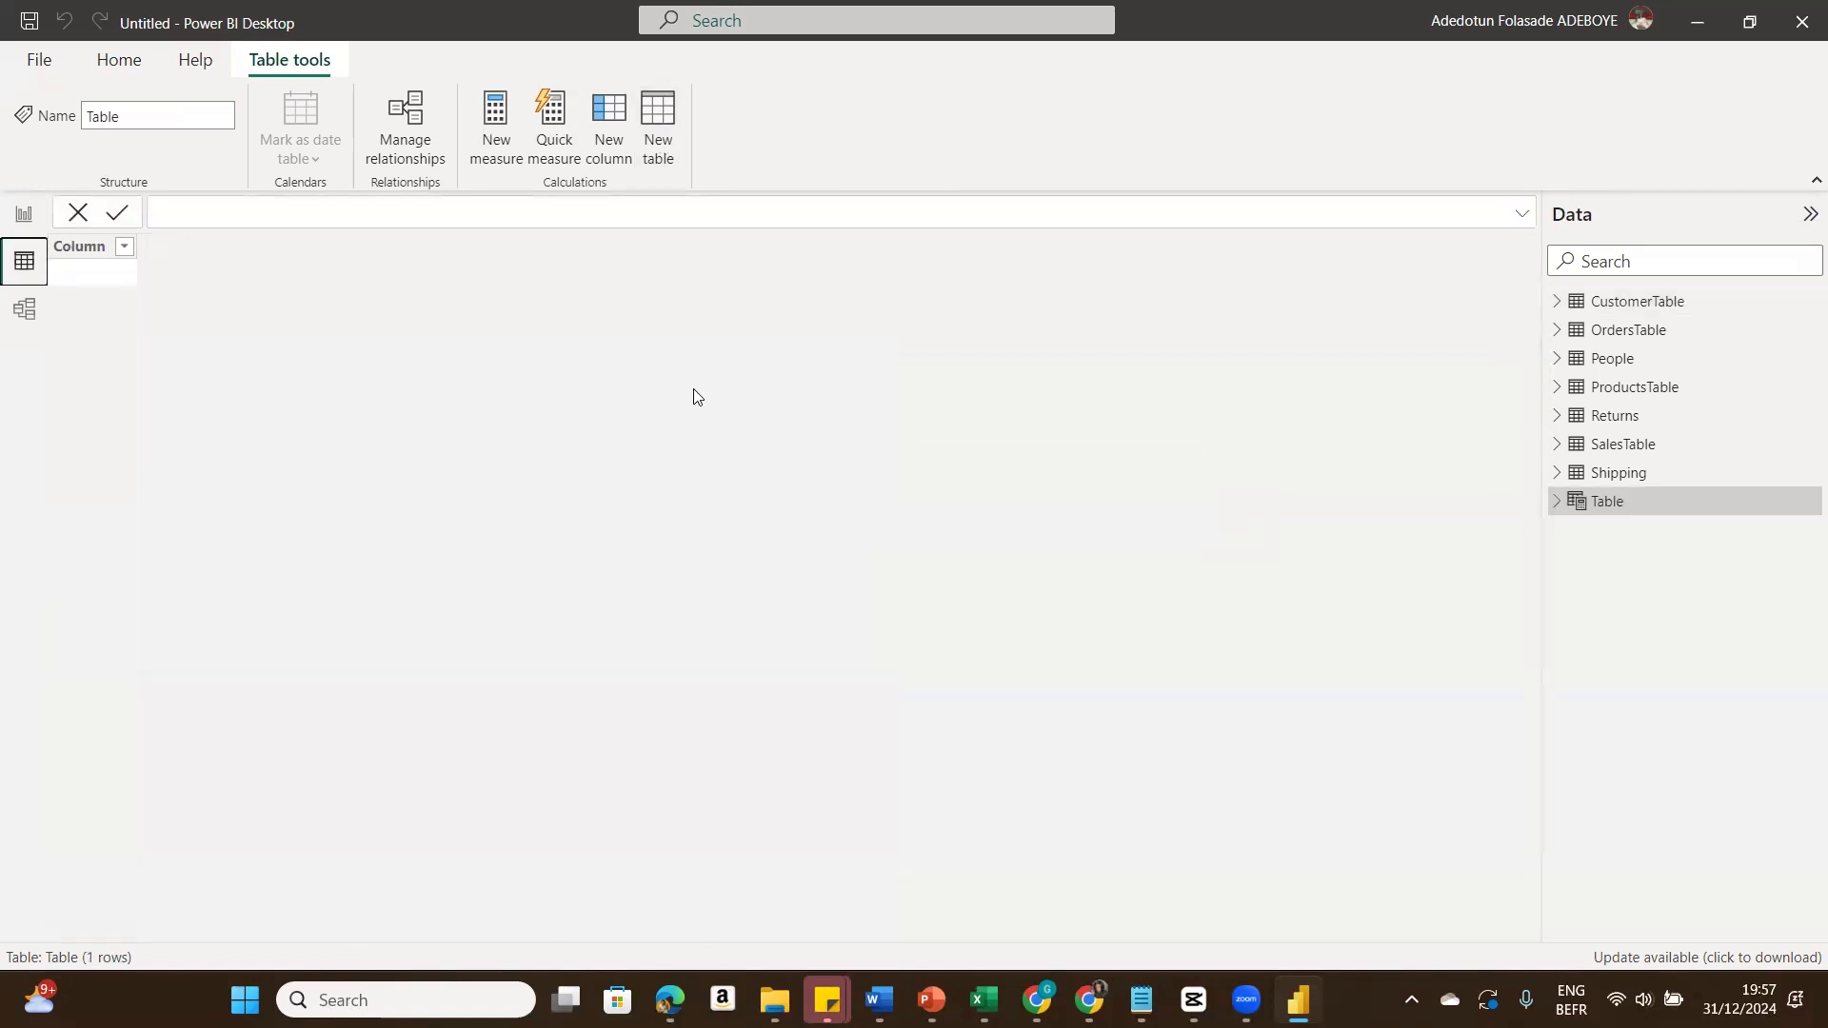
text(Dat)
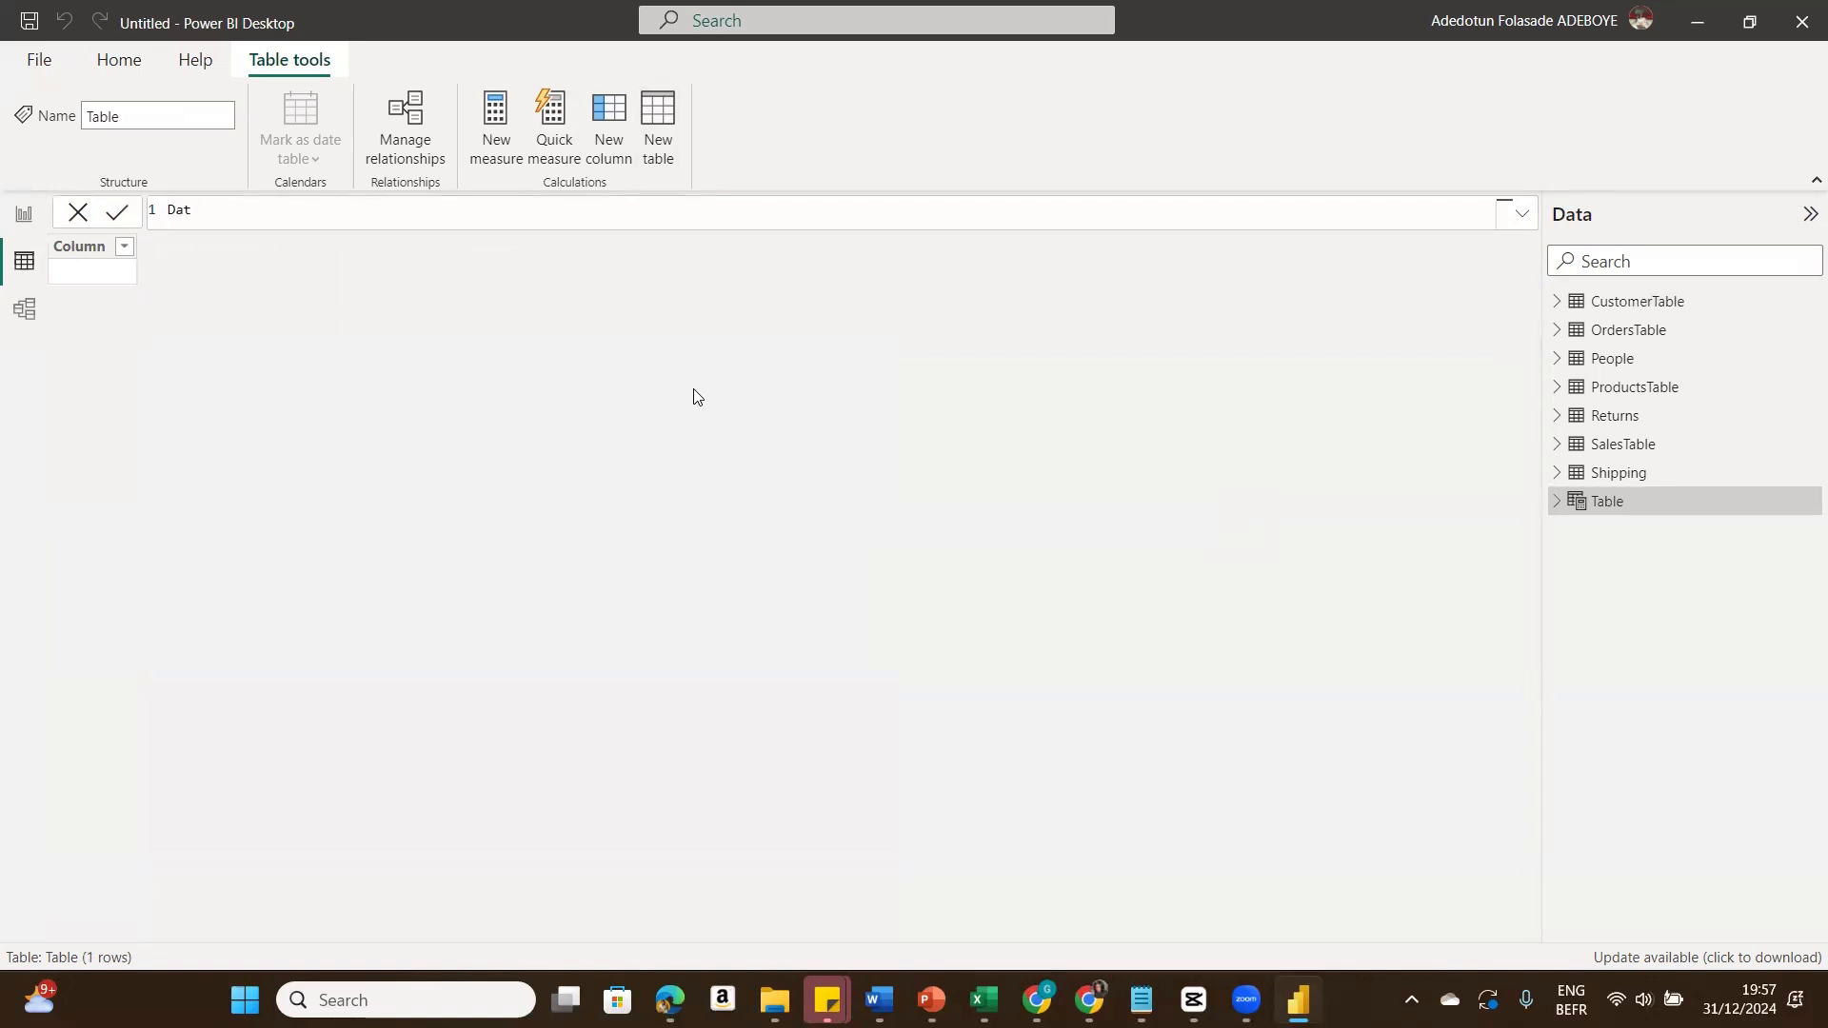
text(eTable = )
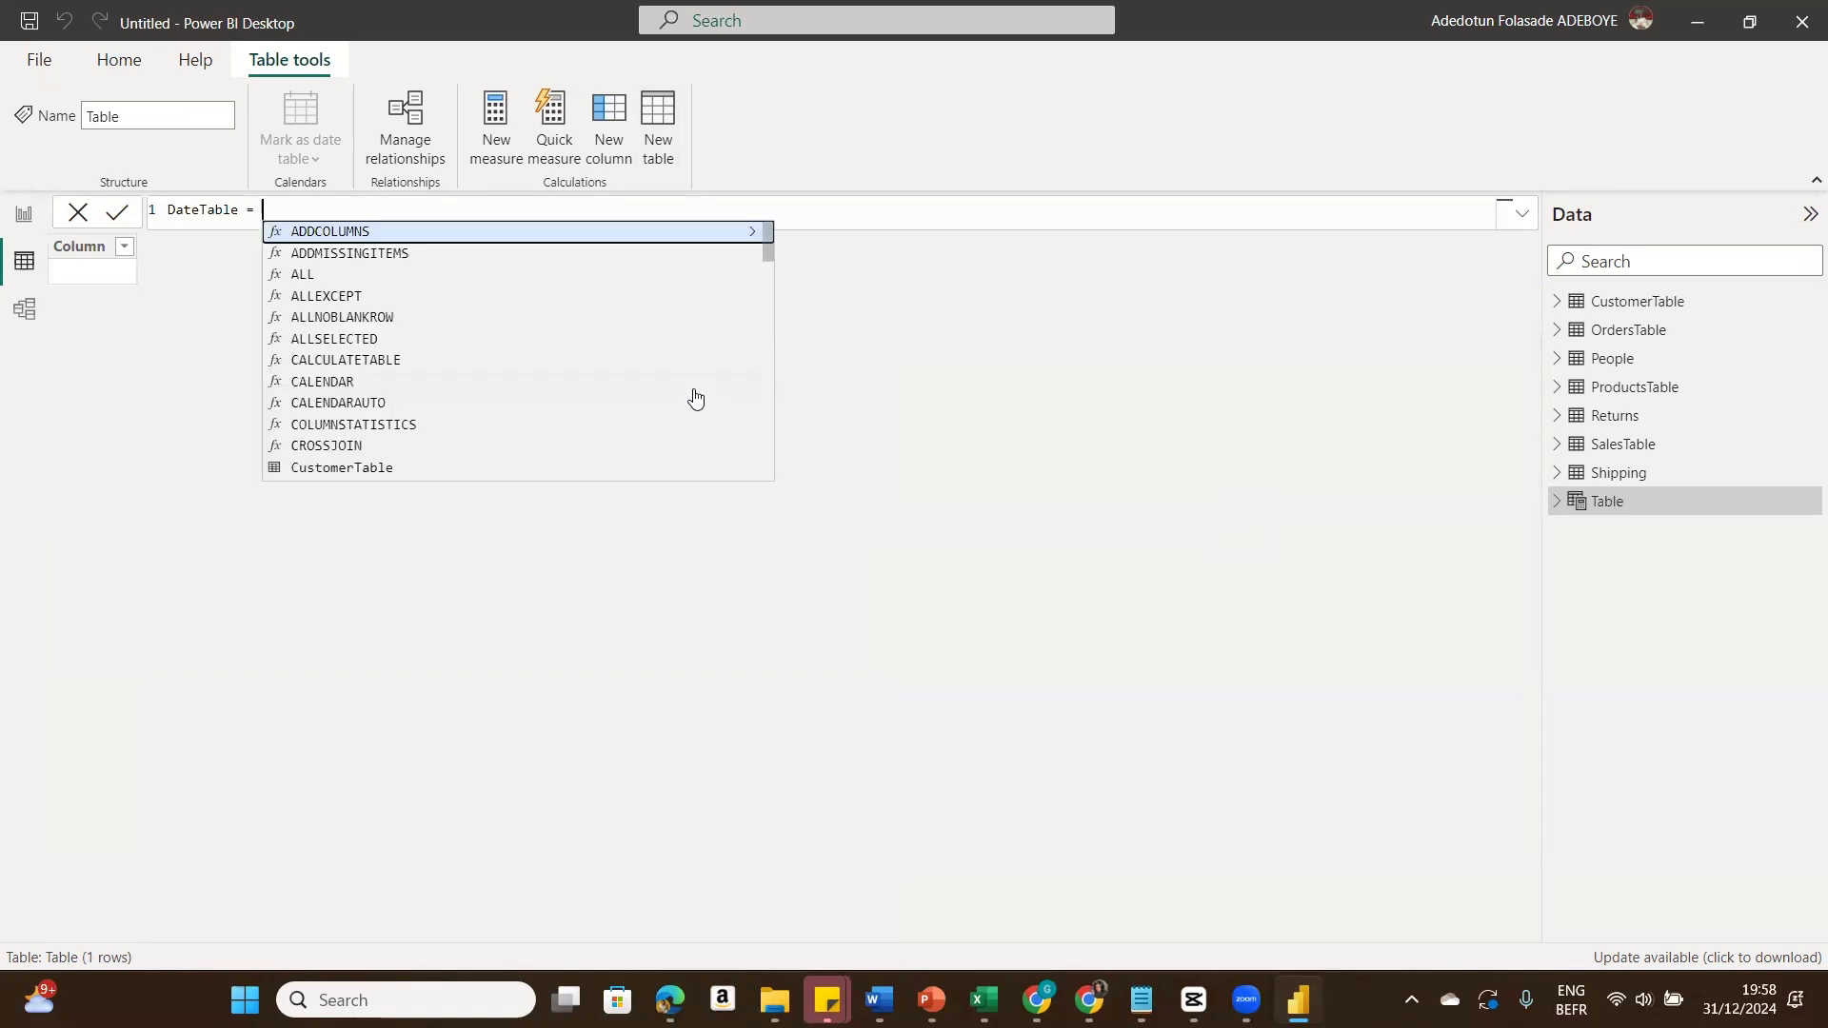
text(Calendar)
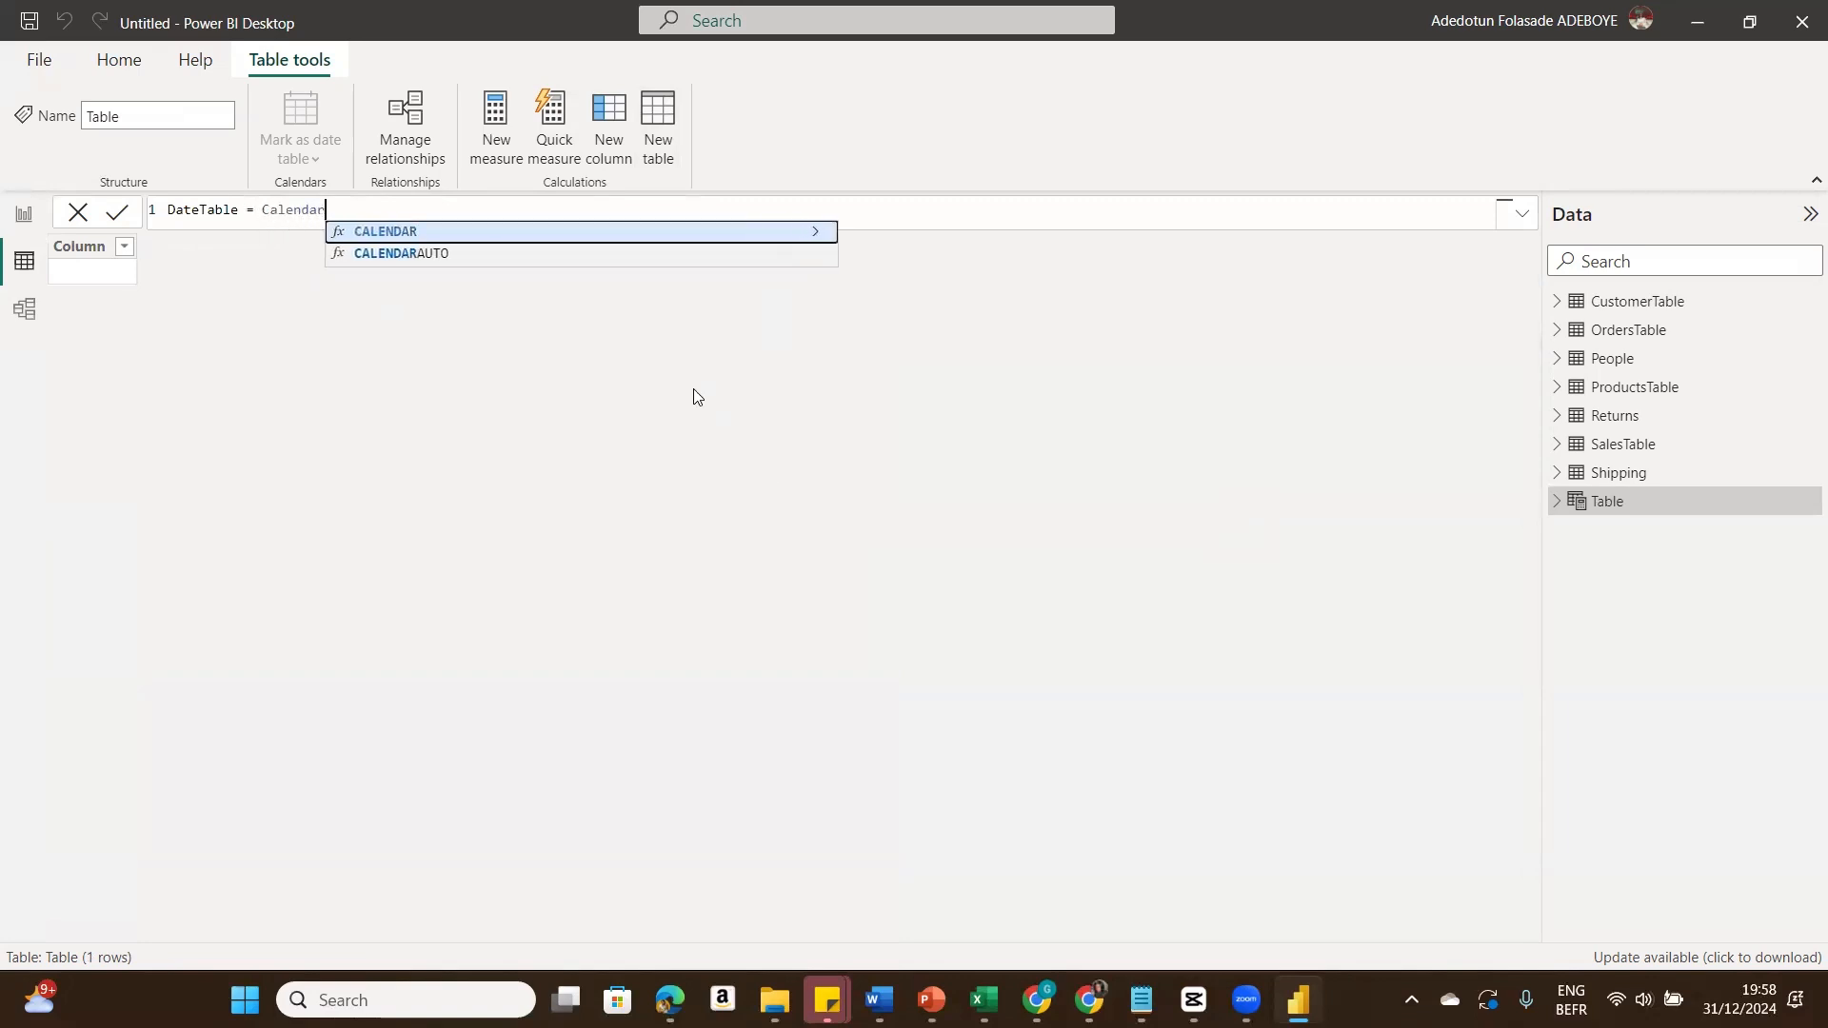
click(628, 259)
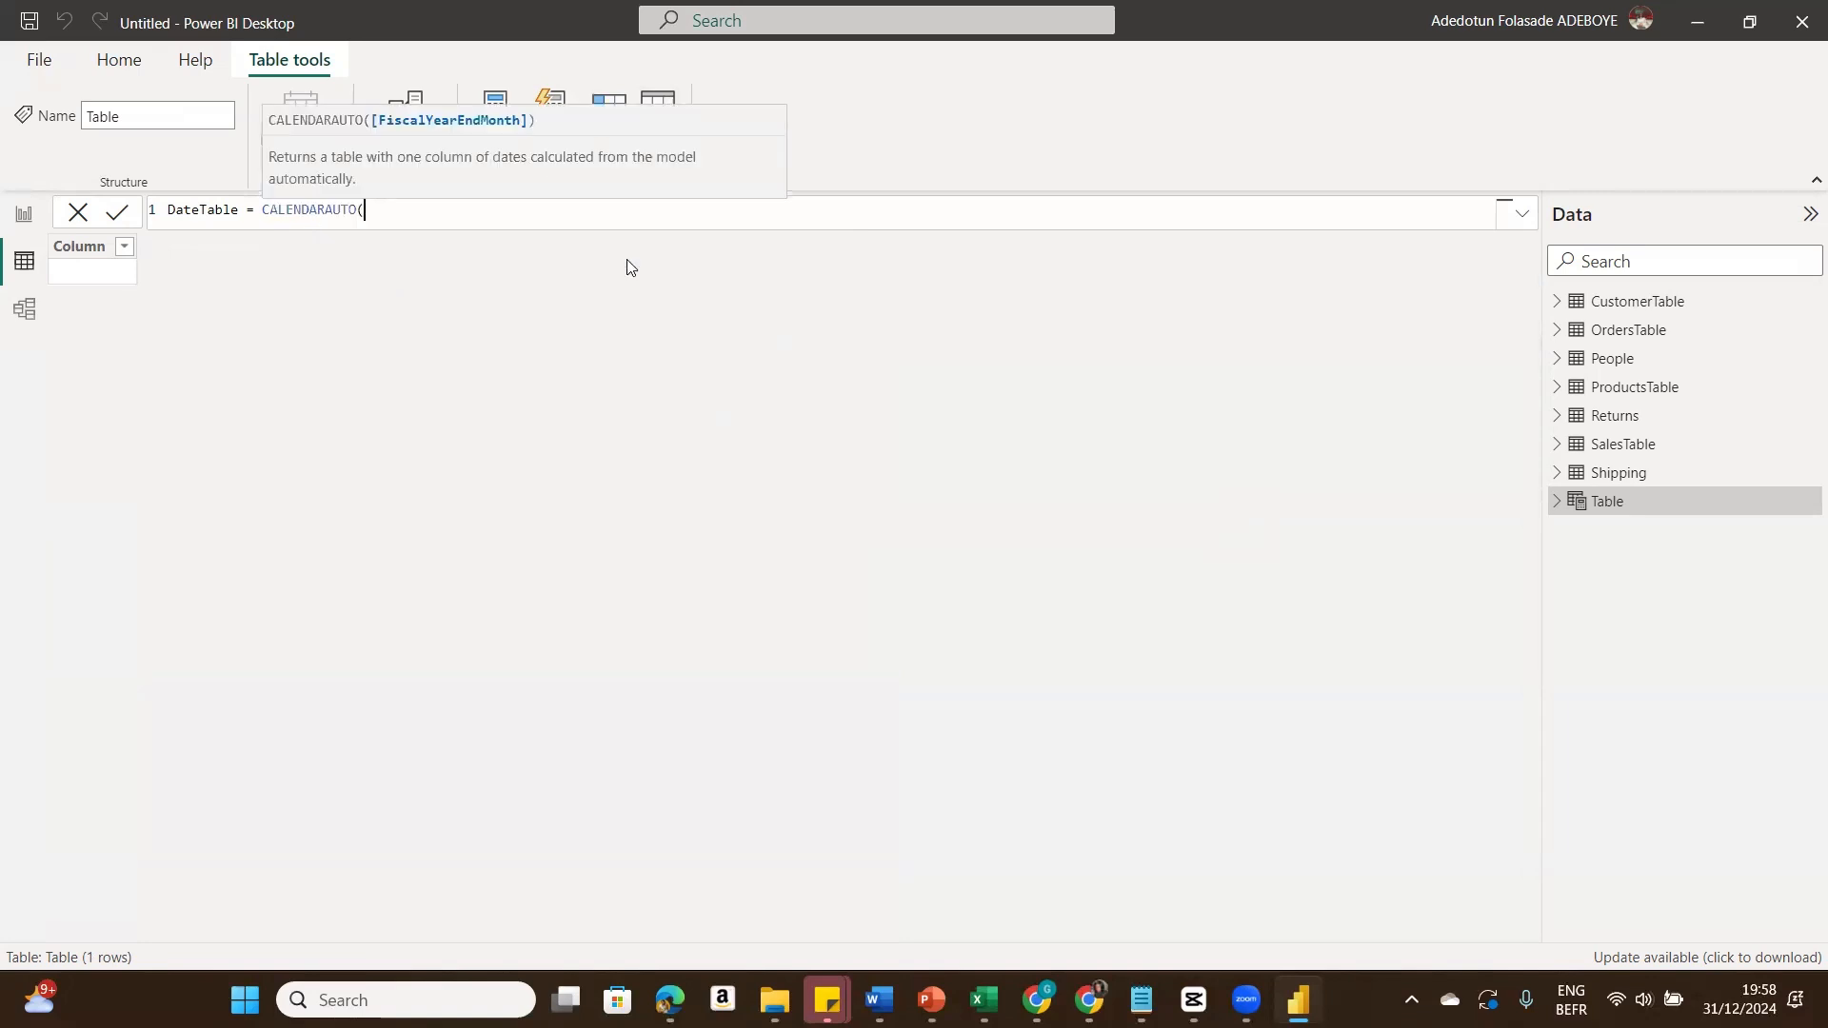
text())
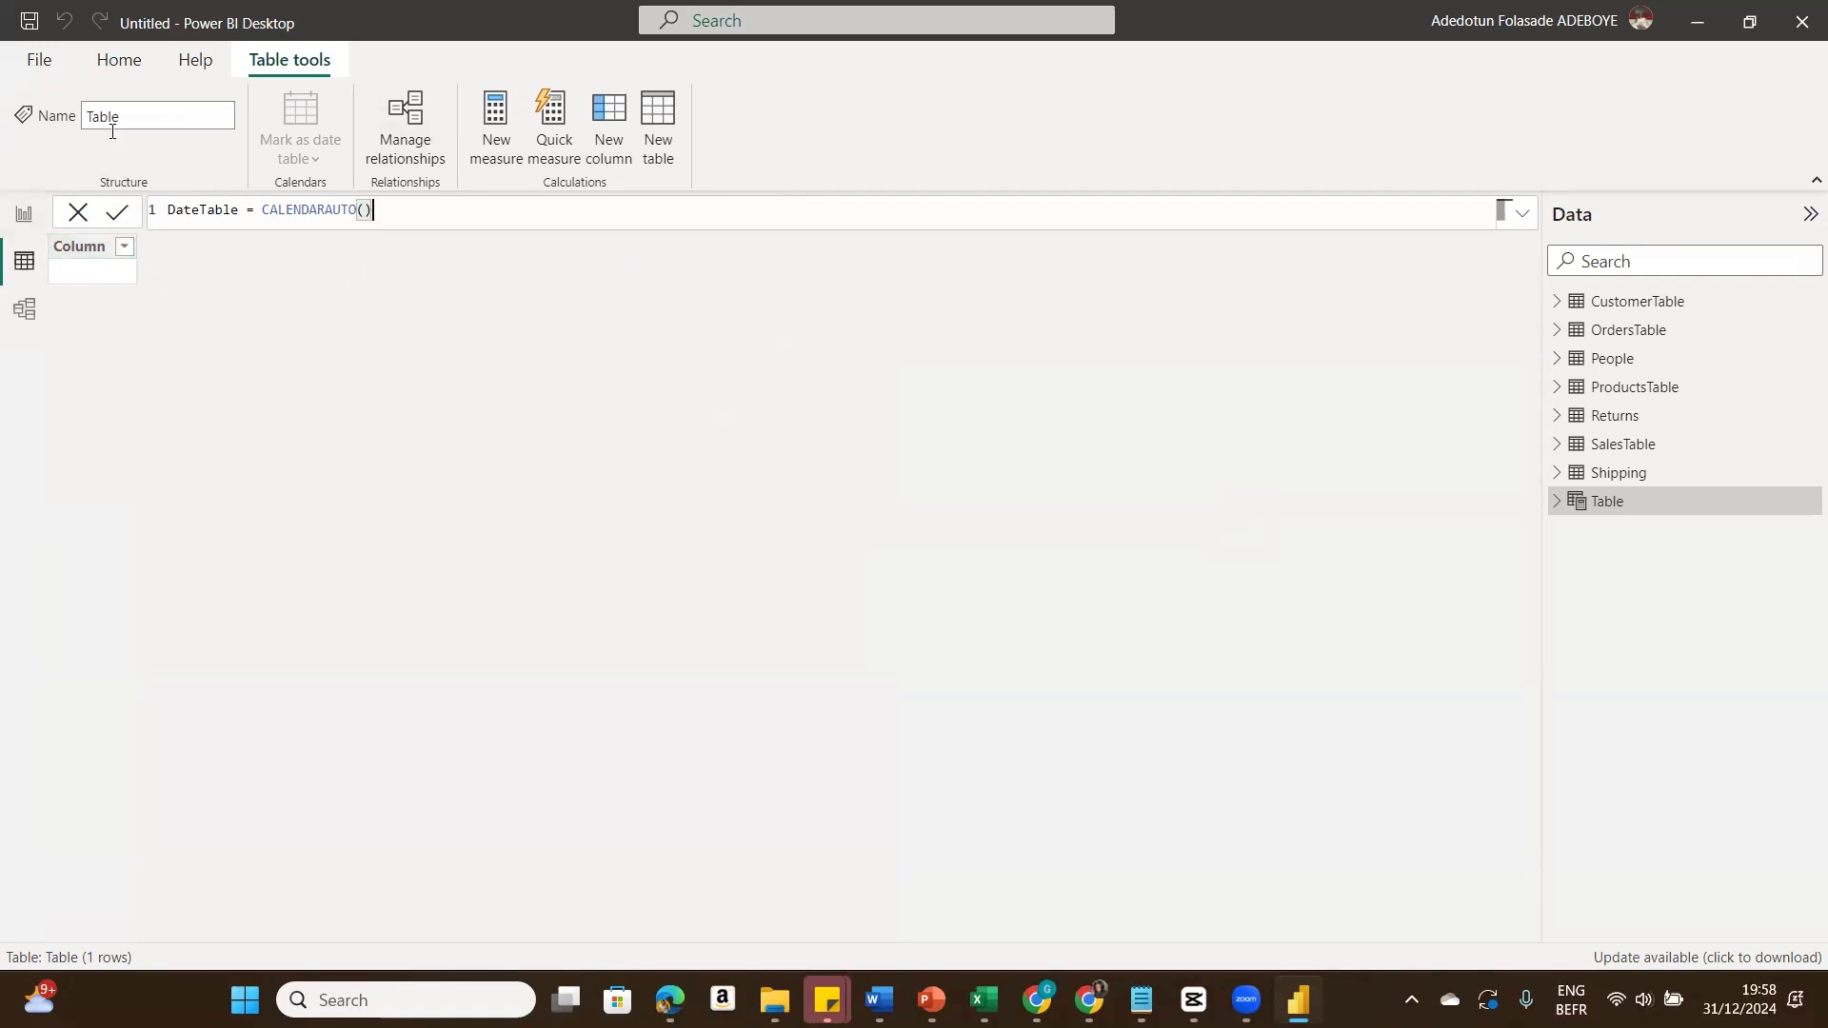
click(118, 215)
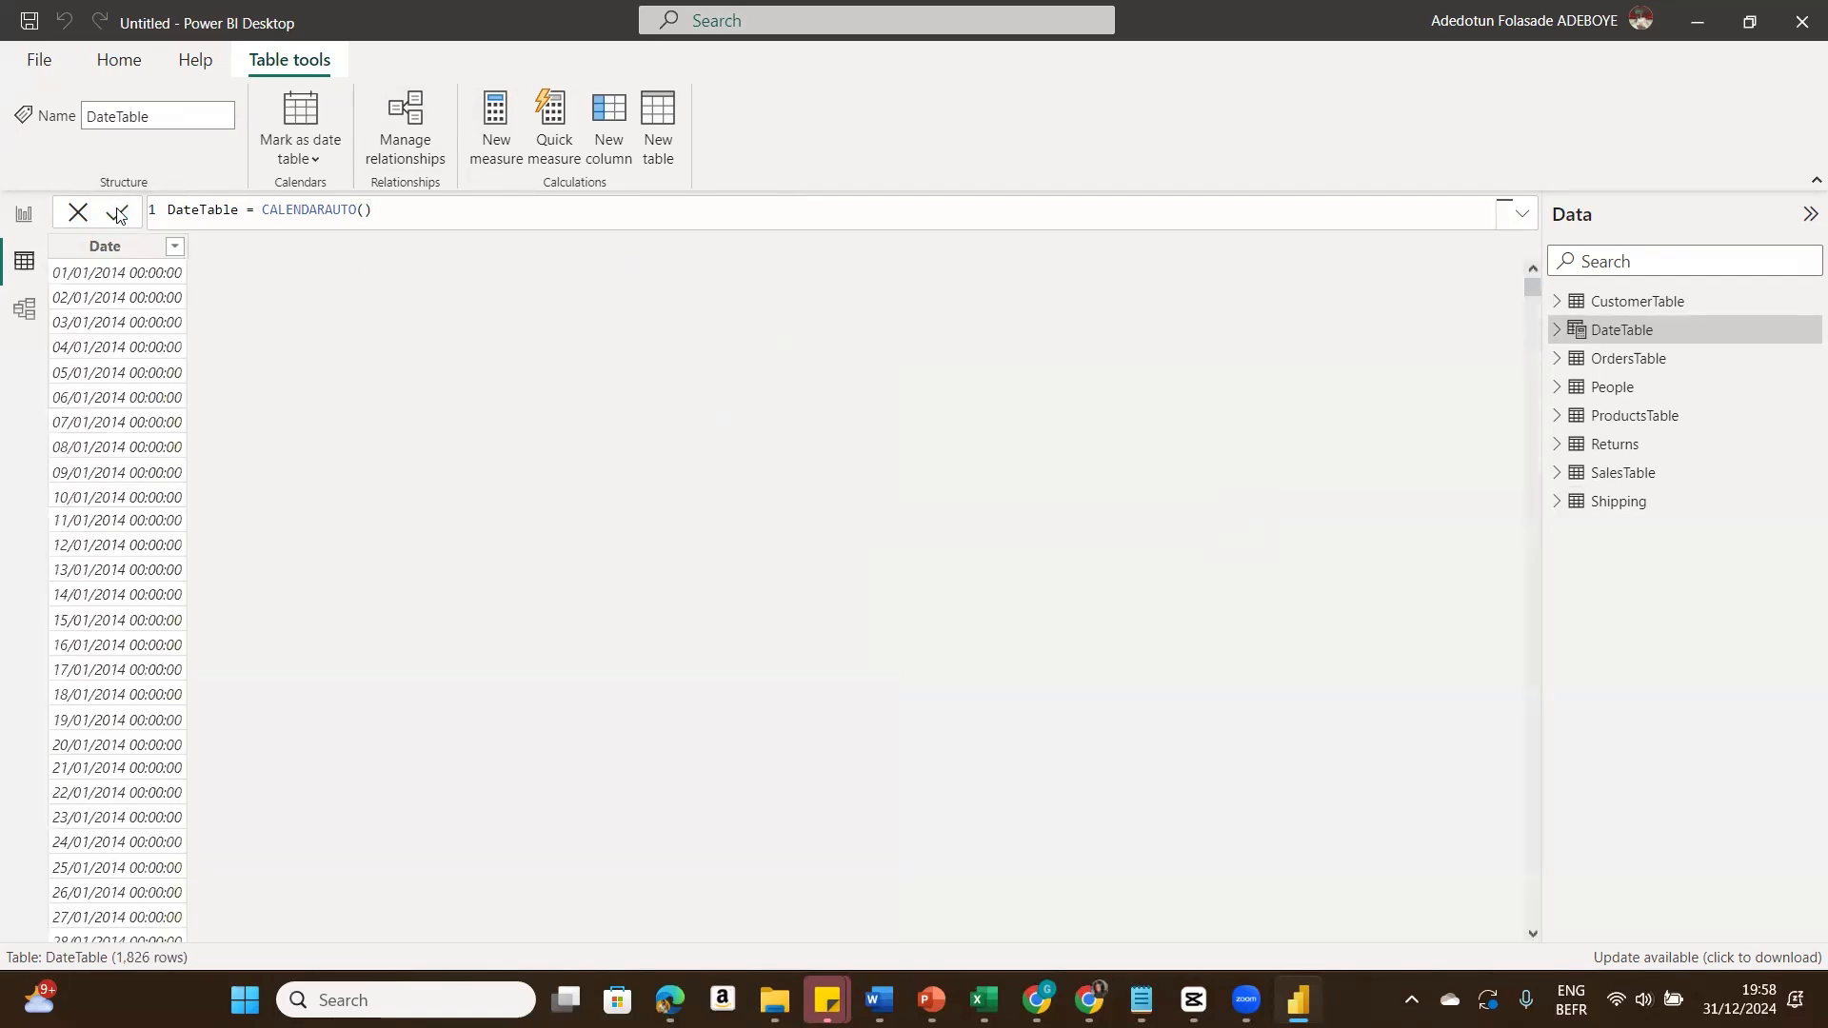
Step: Sort the DateTable Date column descending to inspect the date range, then clear the sort
click(174, 249)
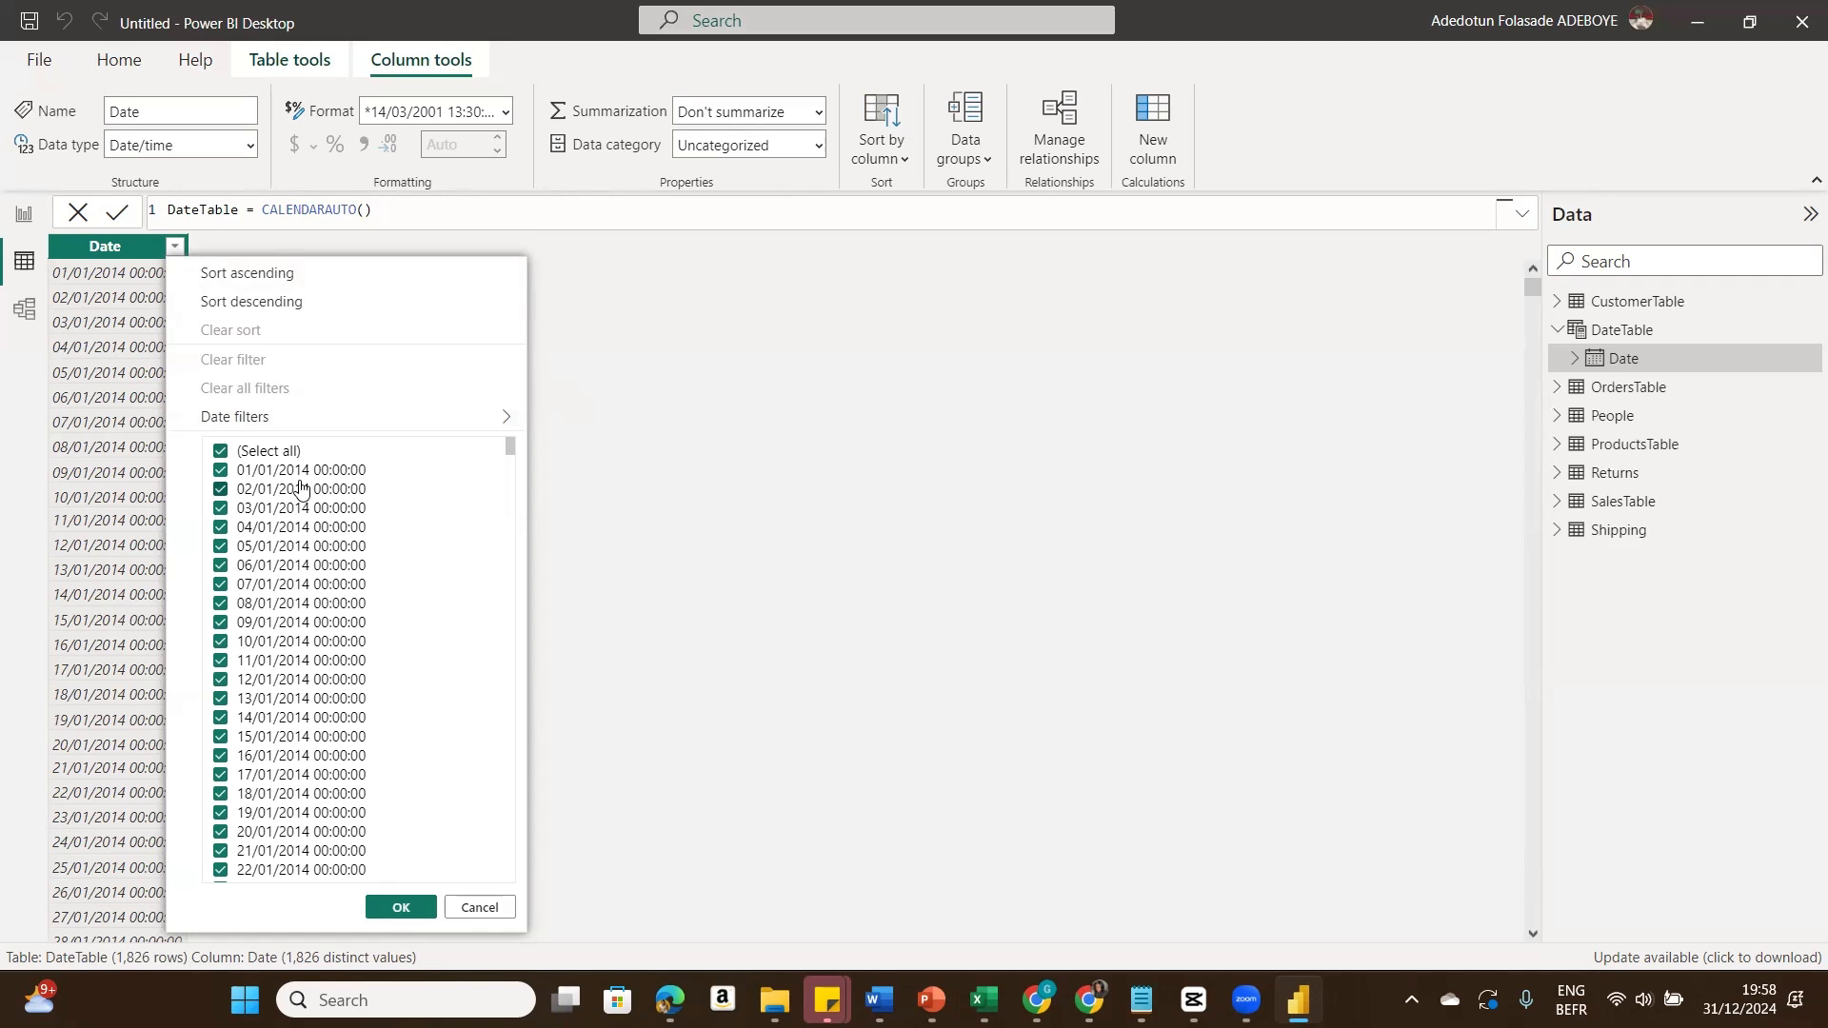
click(269, 305)
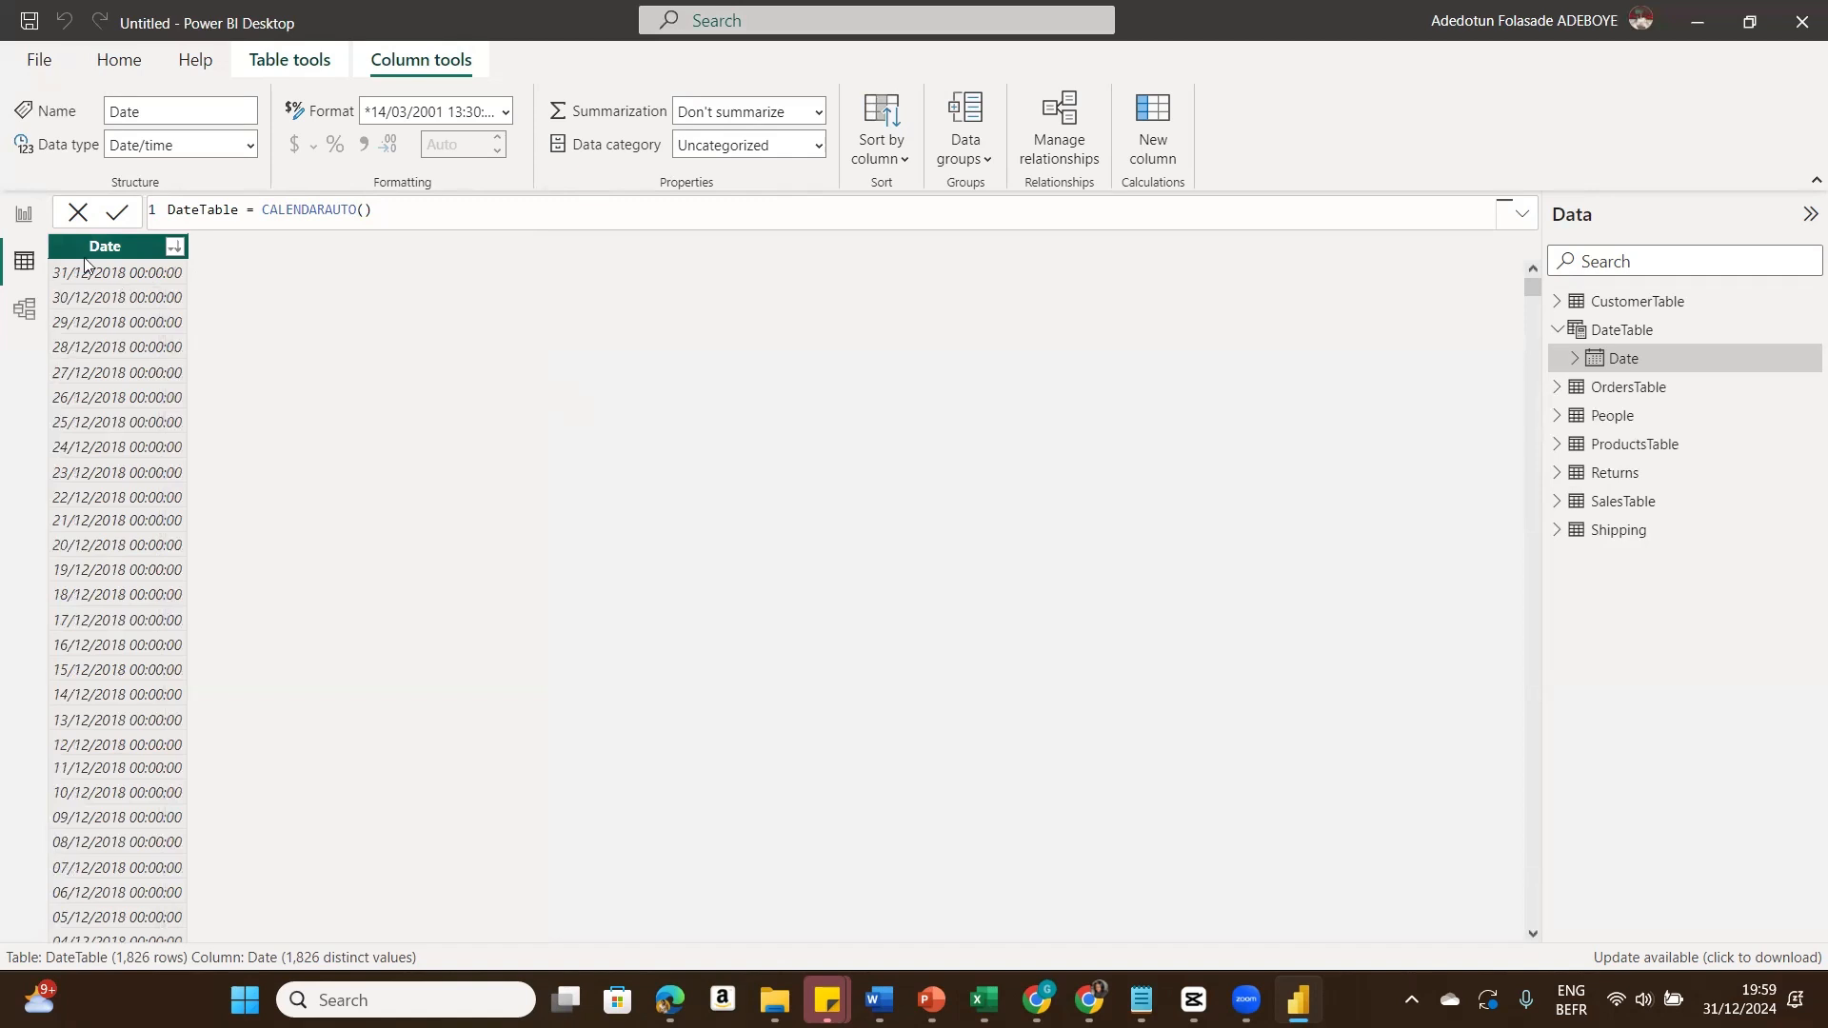
click(174, 247)
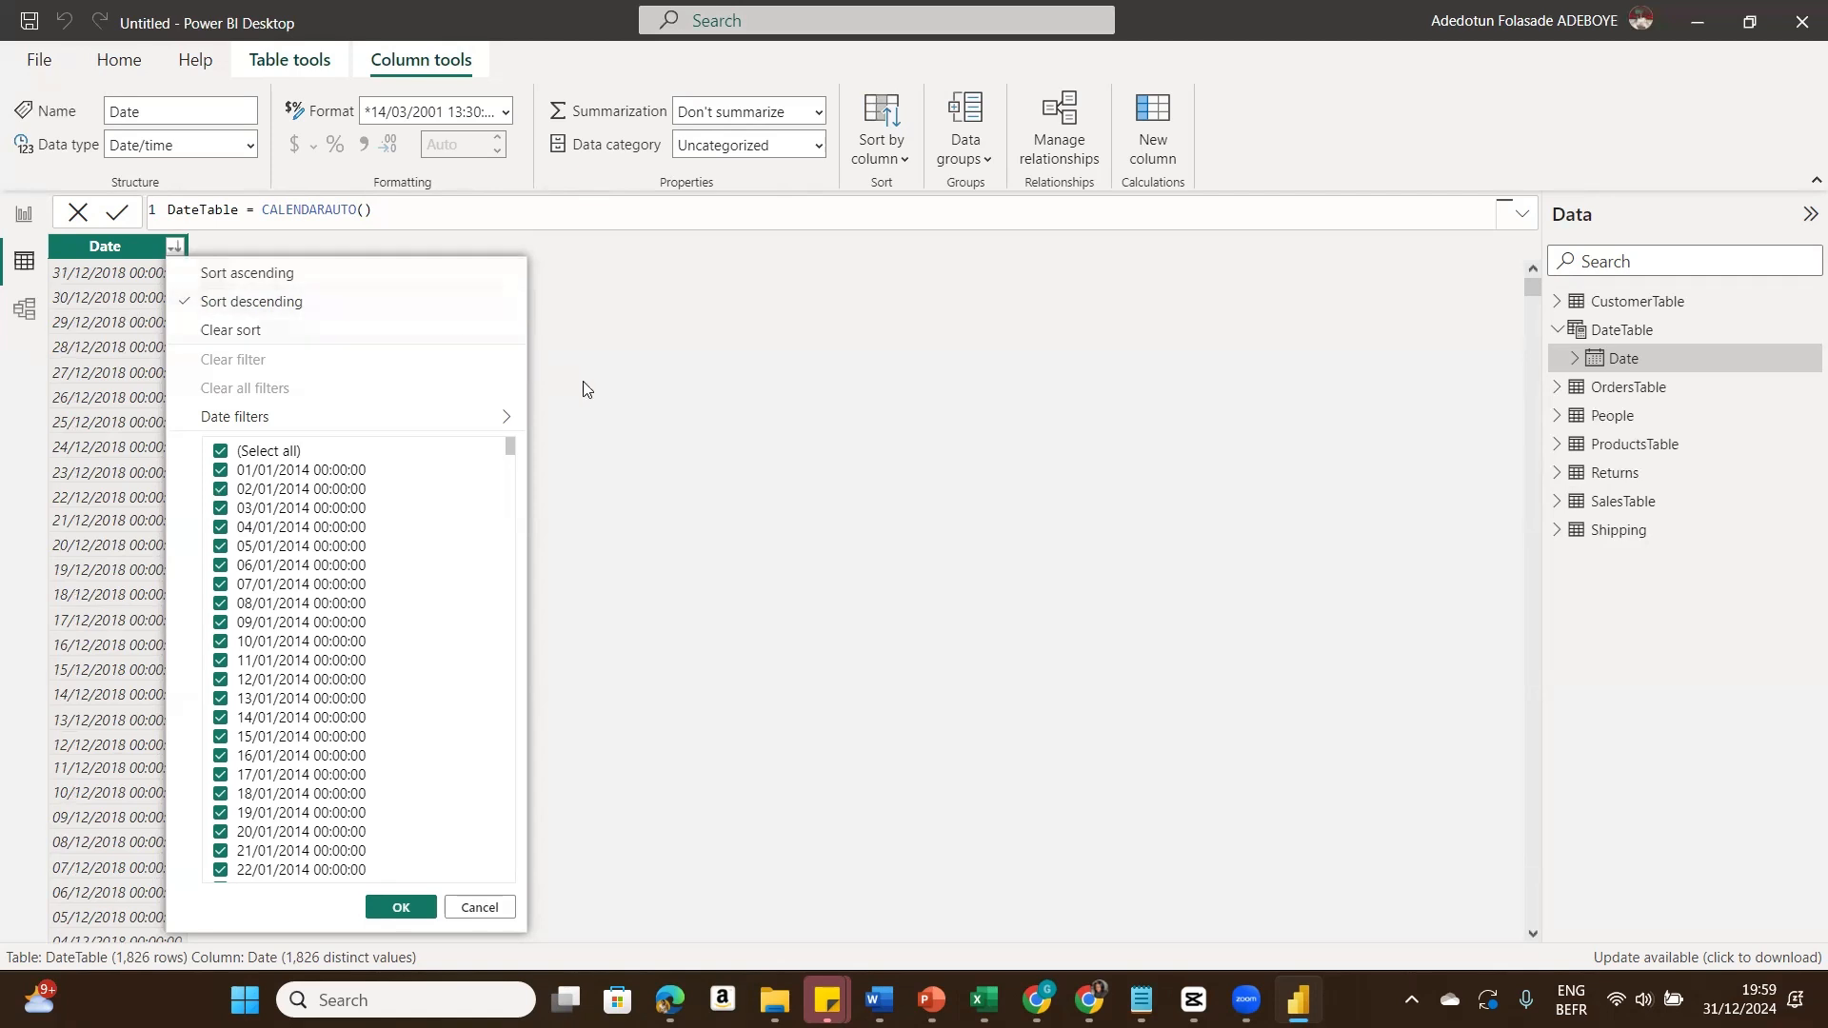
click(583, 389)
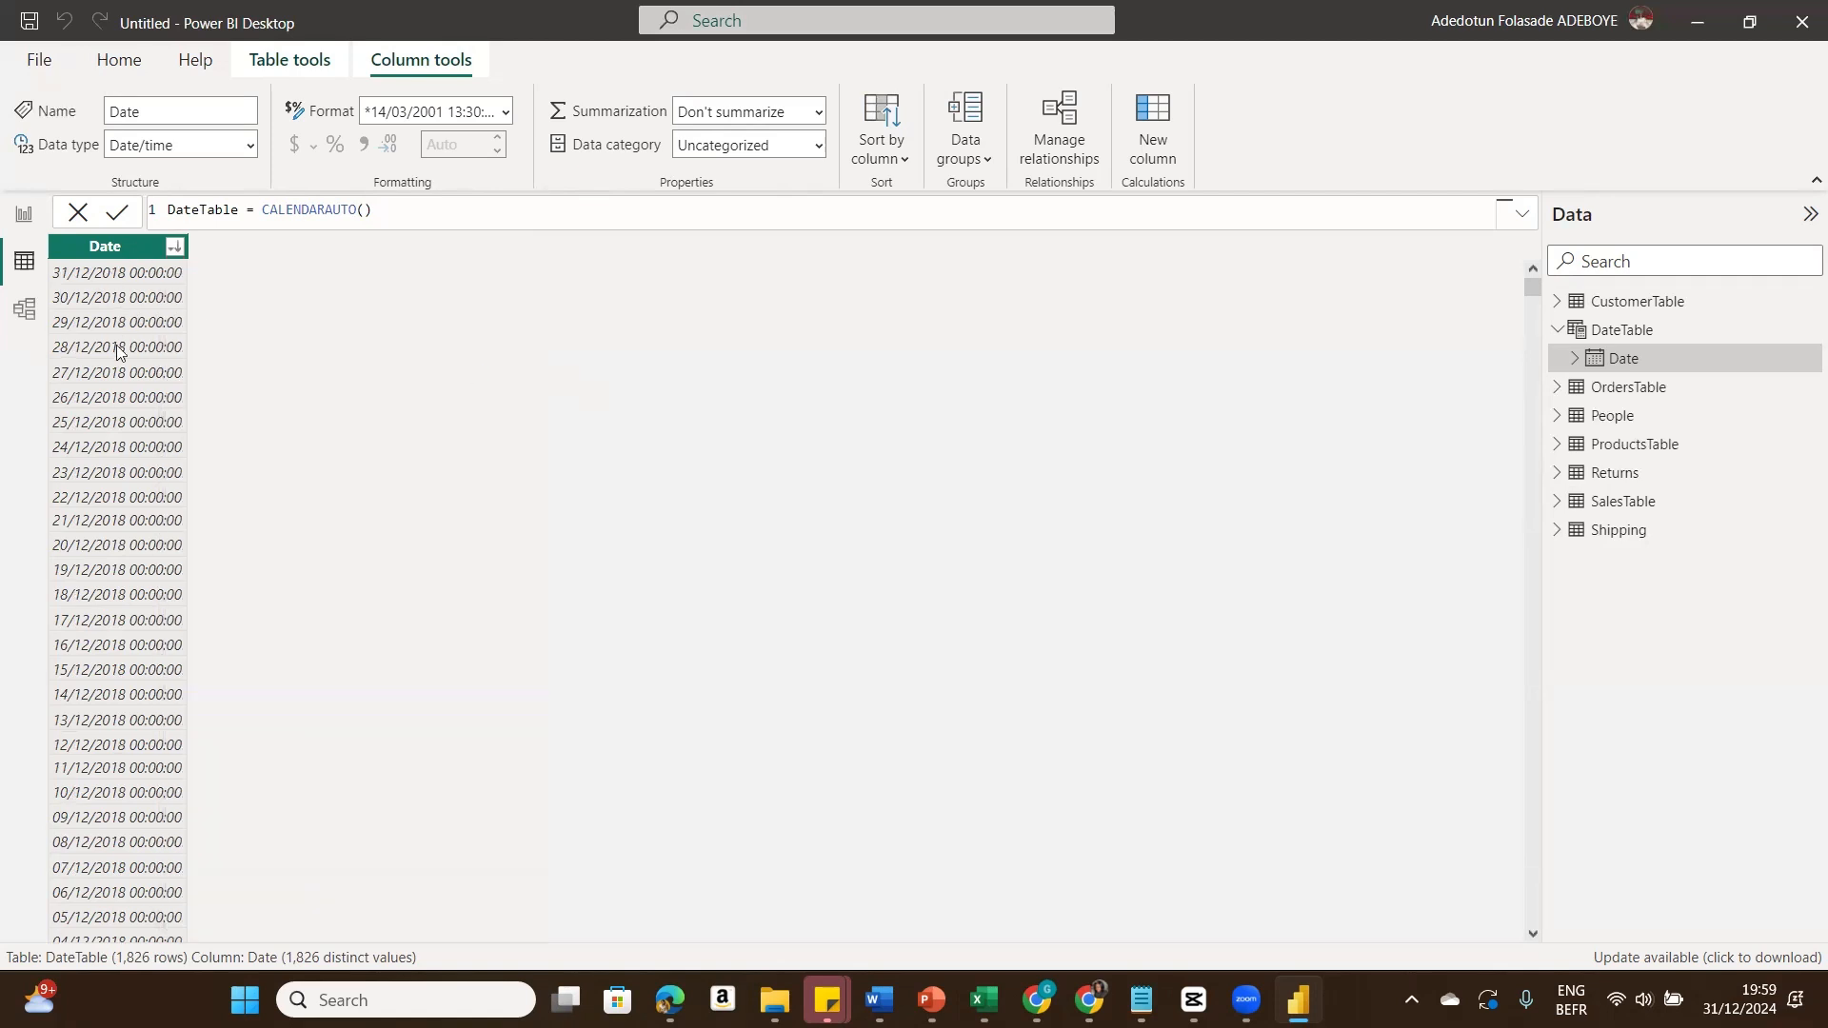
click(175, 247)
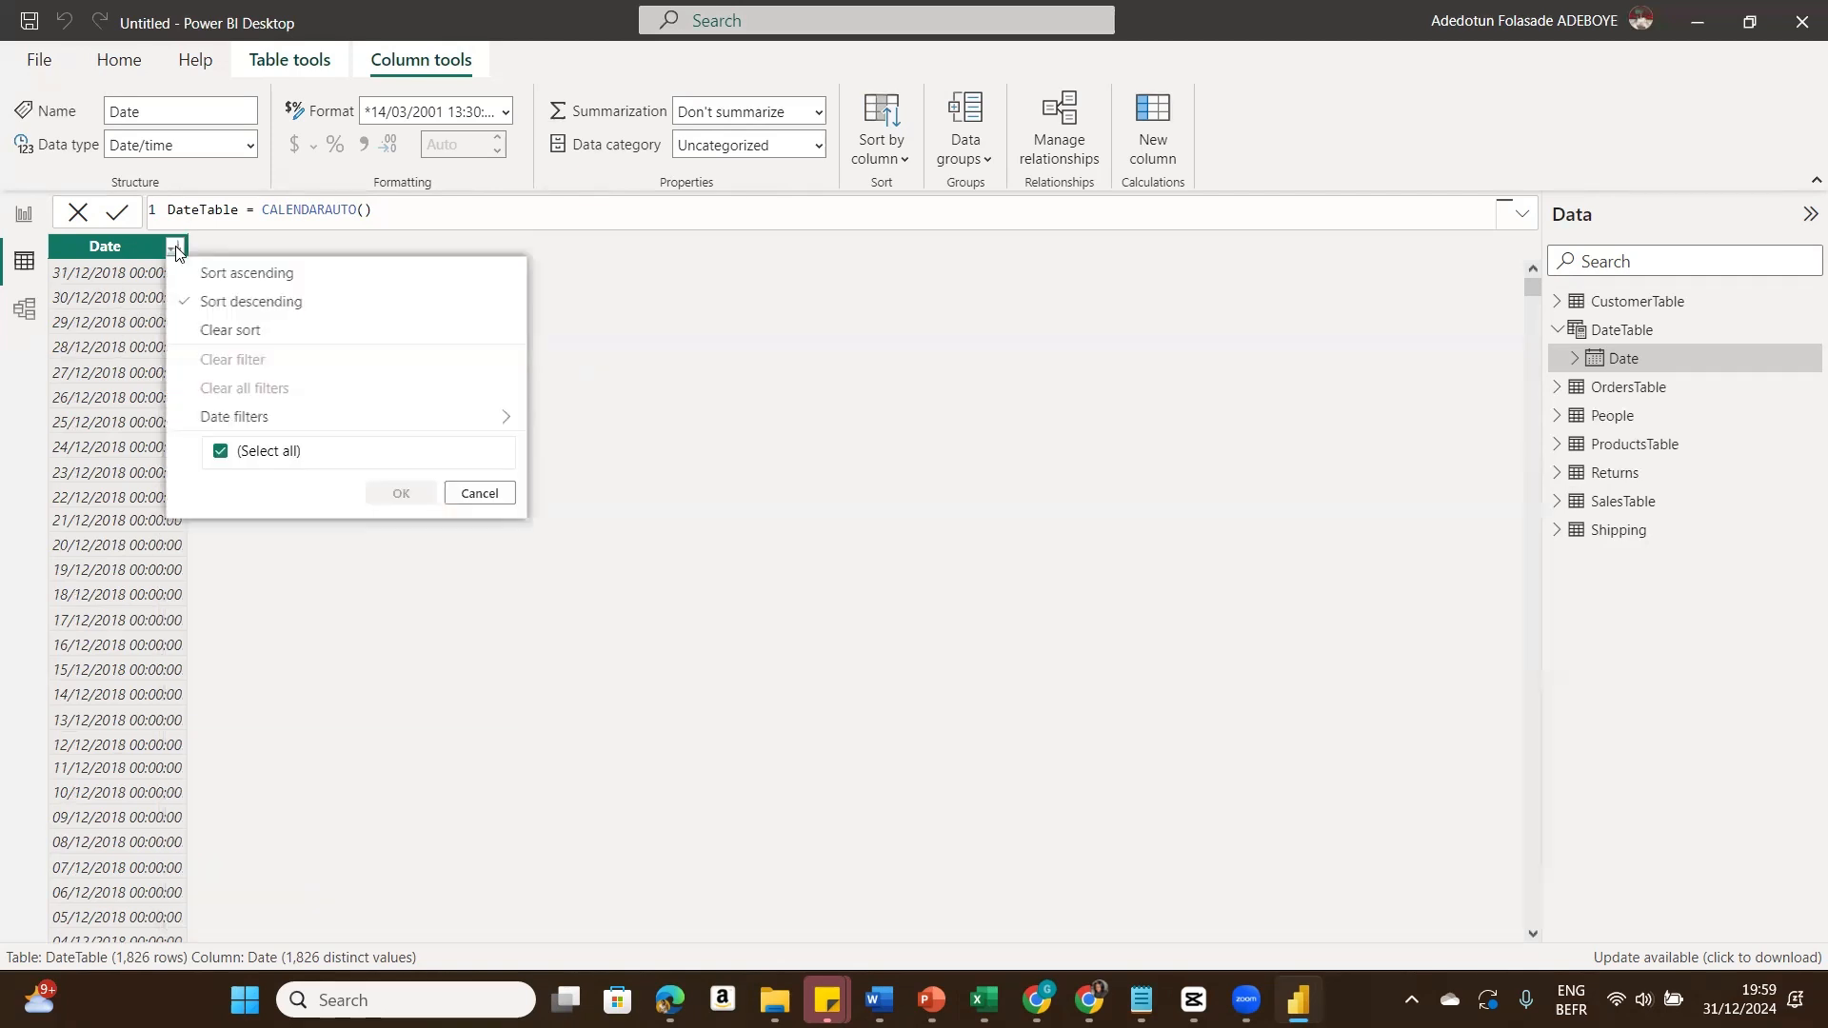
click(213, 330)
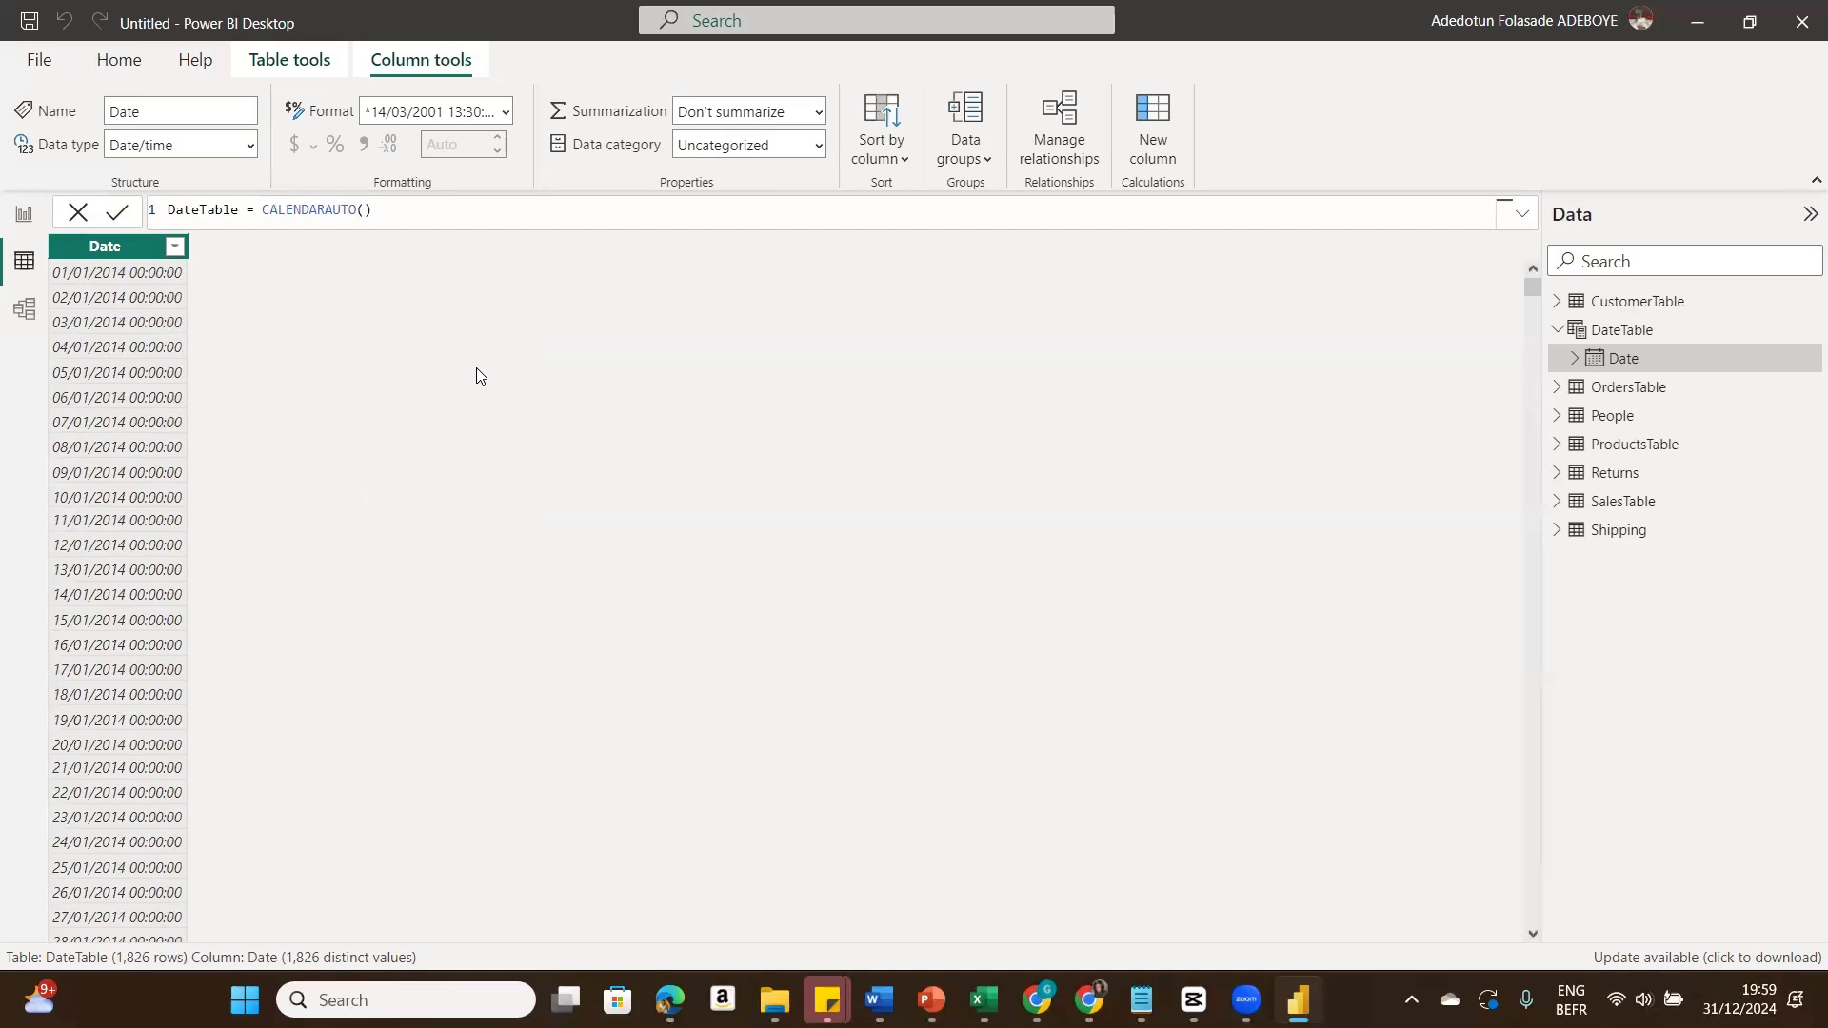
Step: Add a calculated column to DateTable: Year = FORMAT(DateTable[Date], "yyyy")
click(1163, 133)
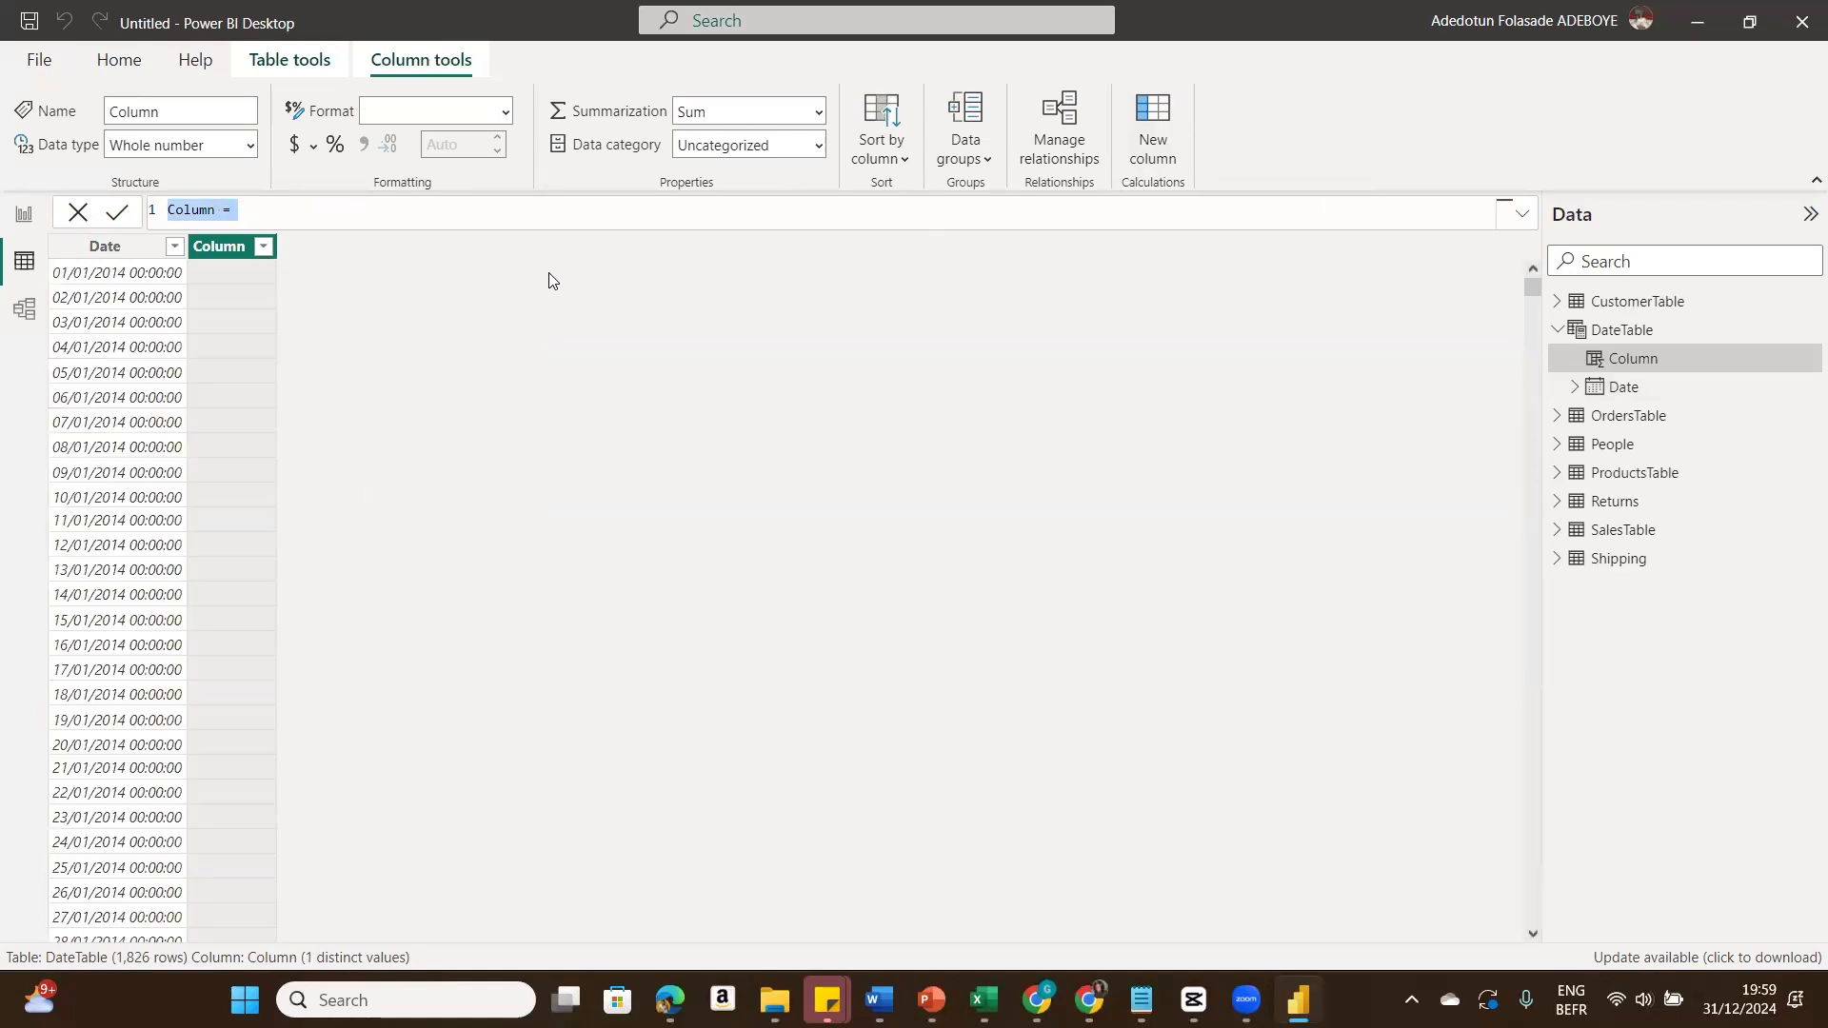
text(Year = For)
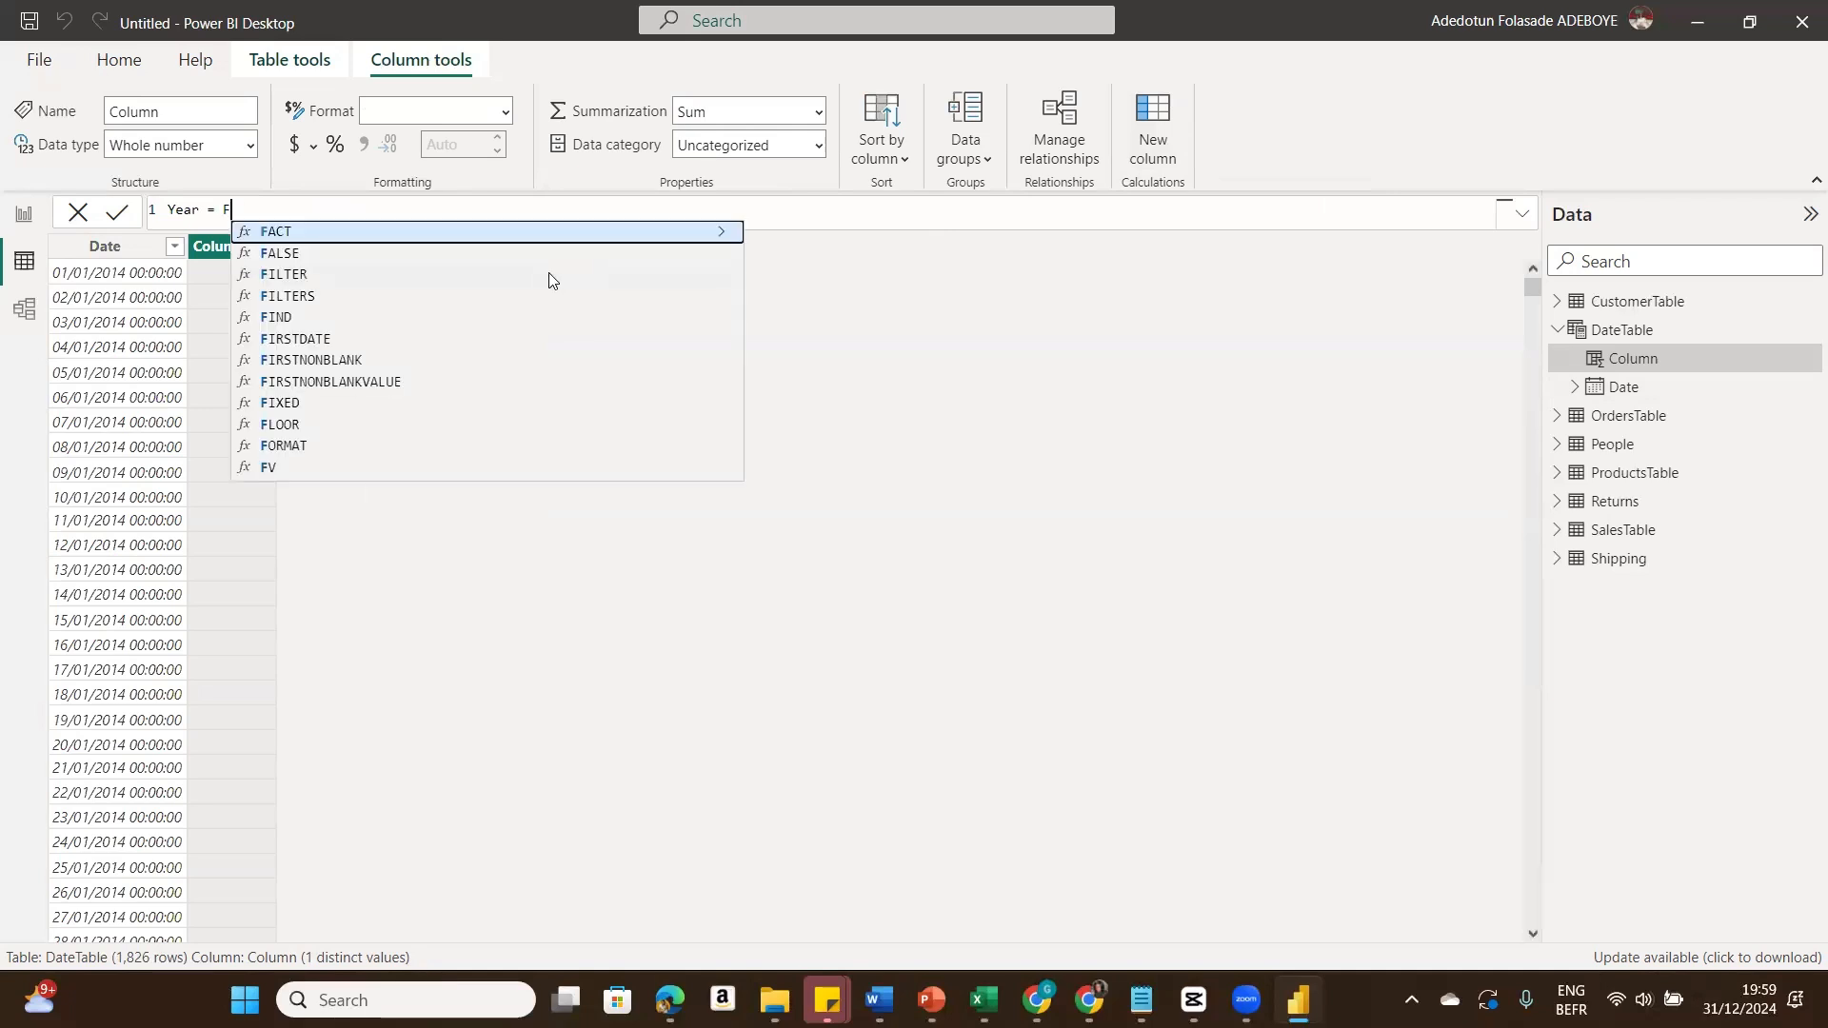
click(593, 238)
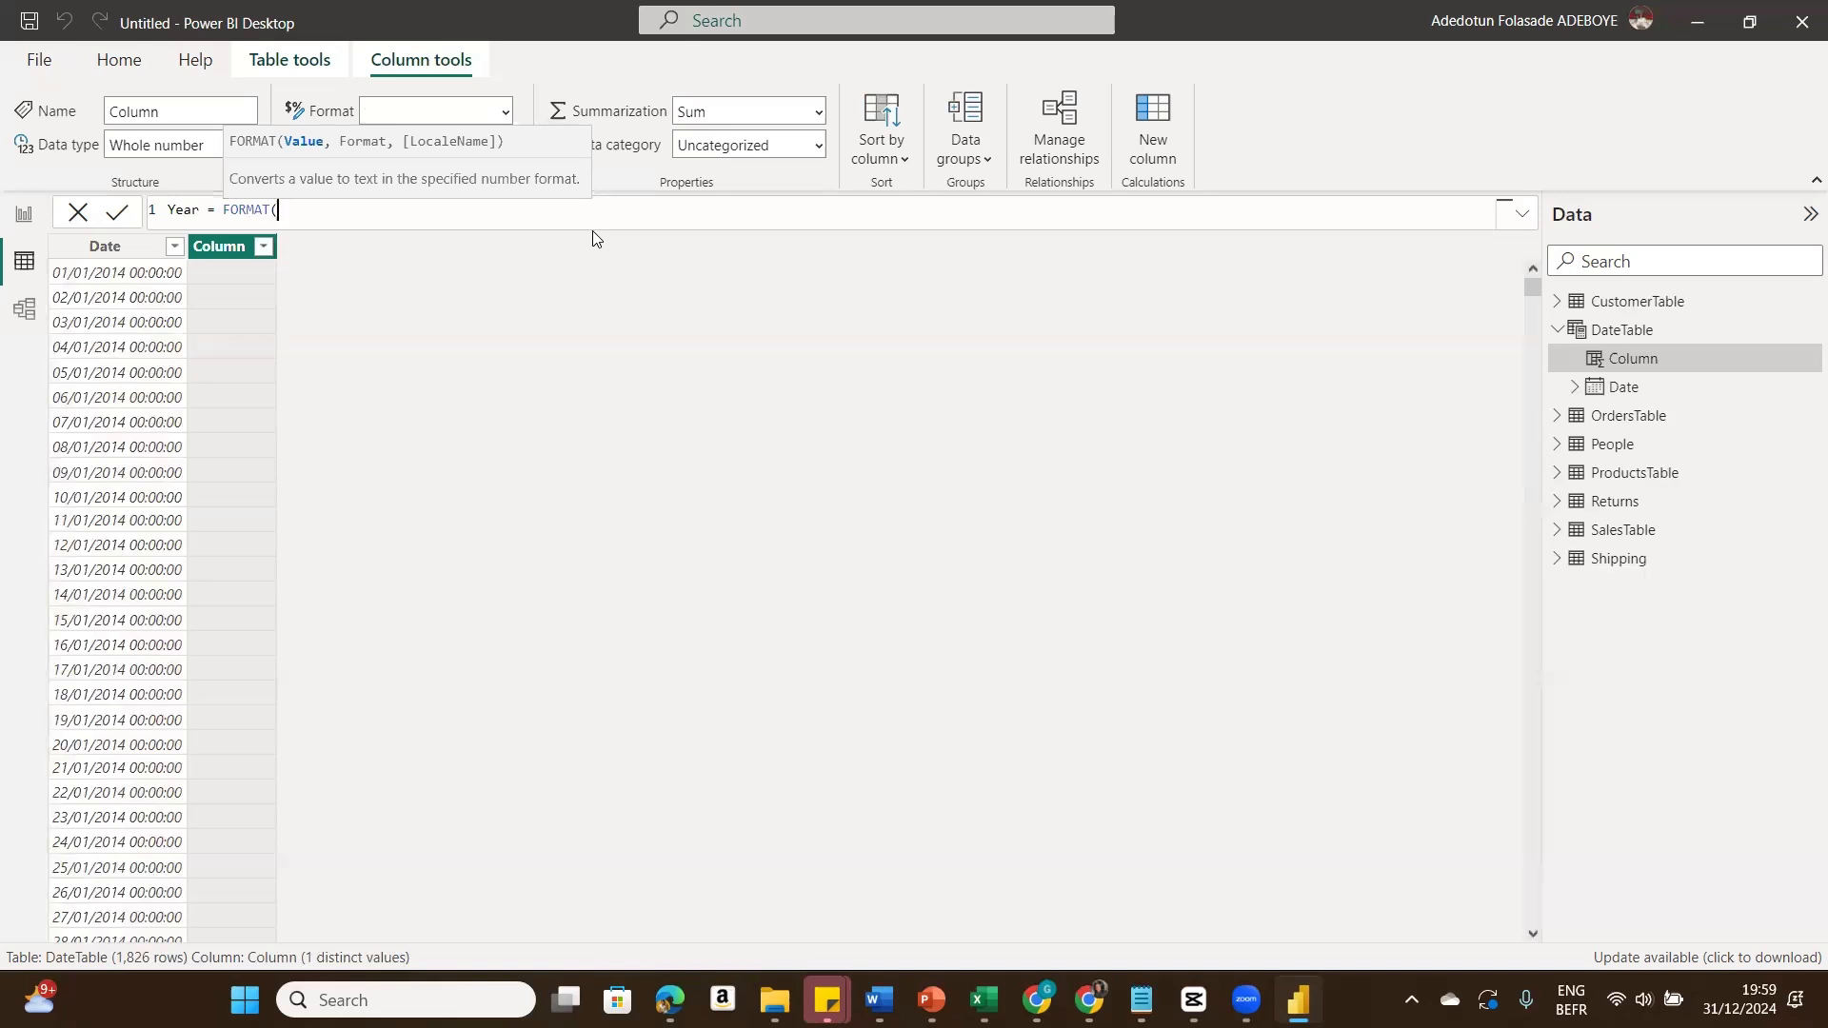
text(Date)
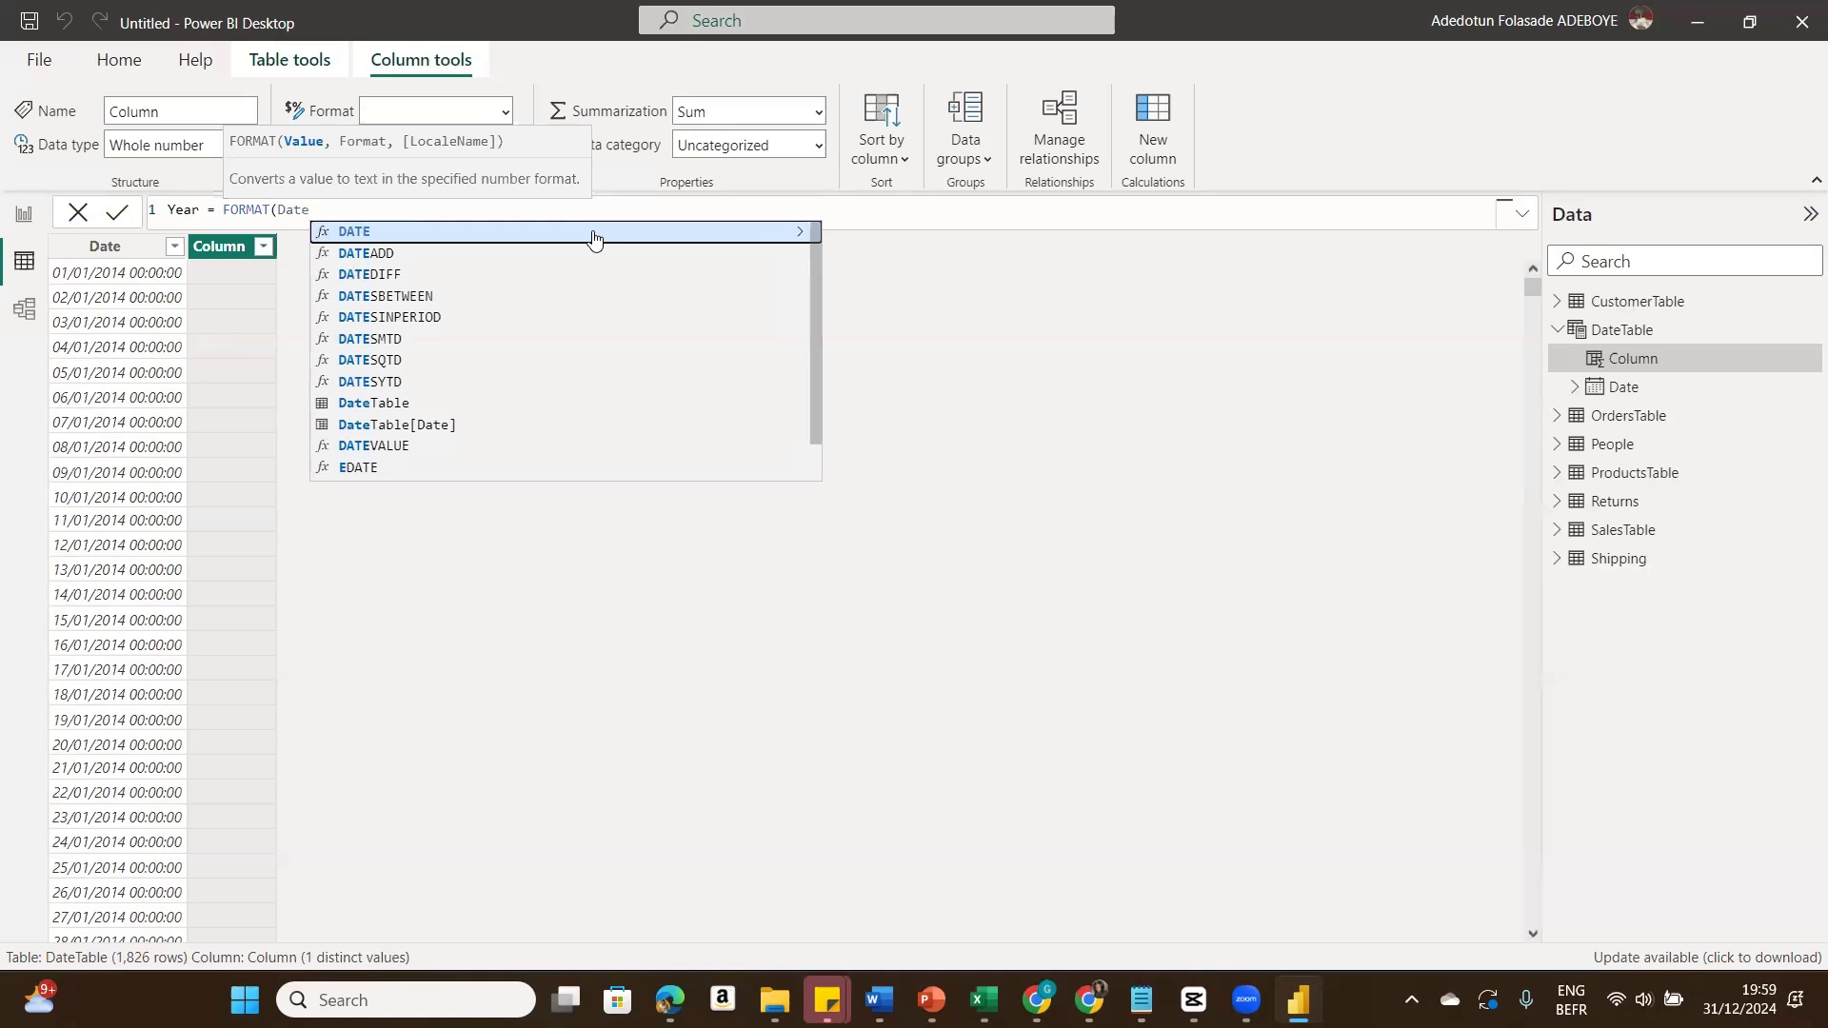
click(428, 424)
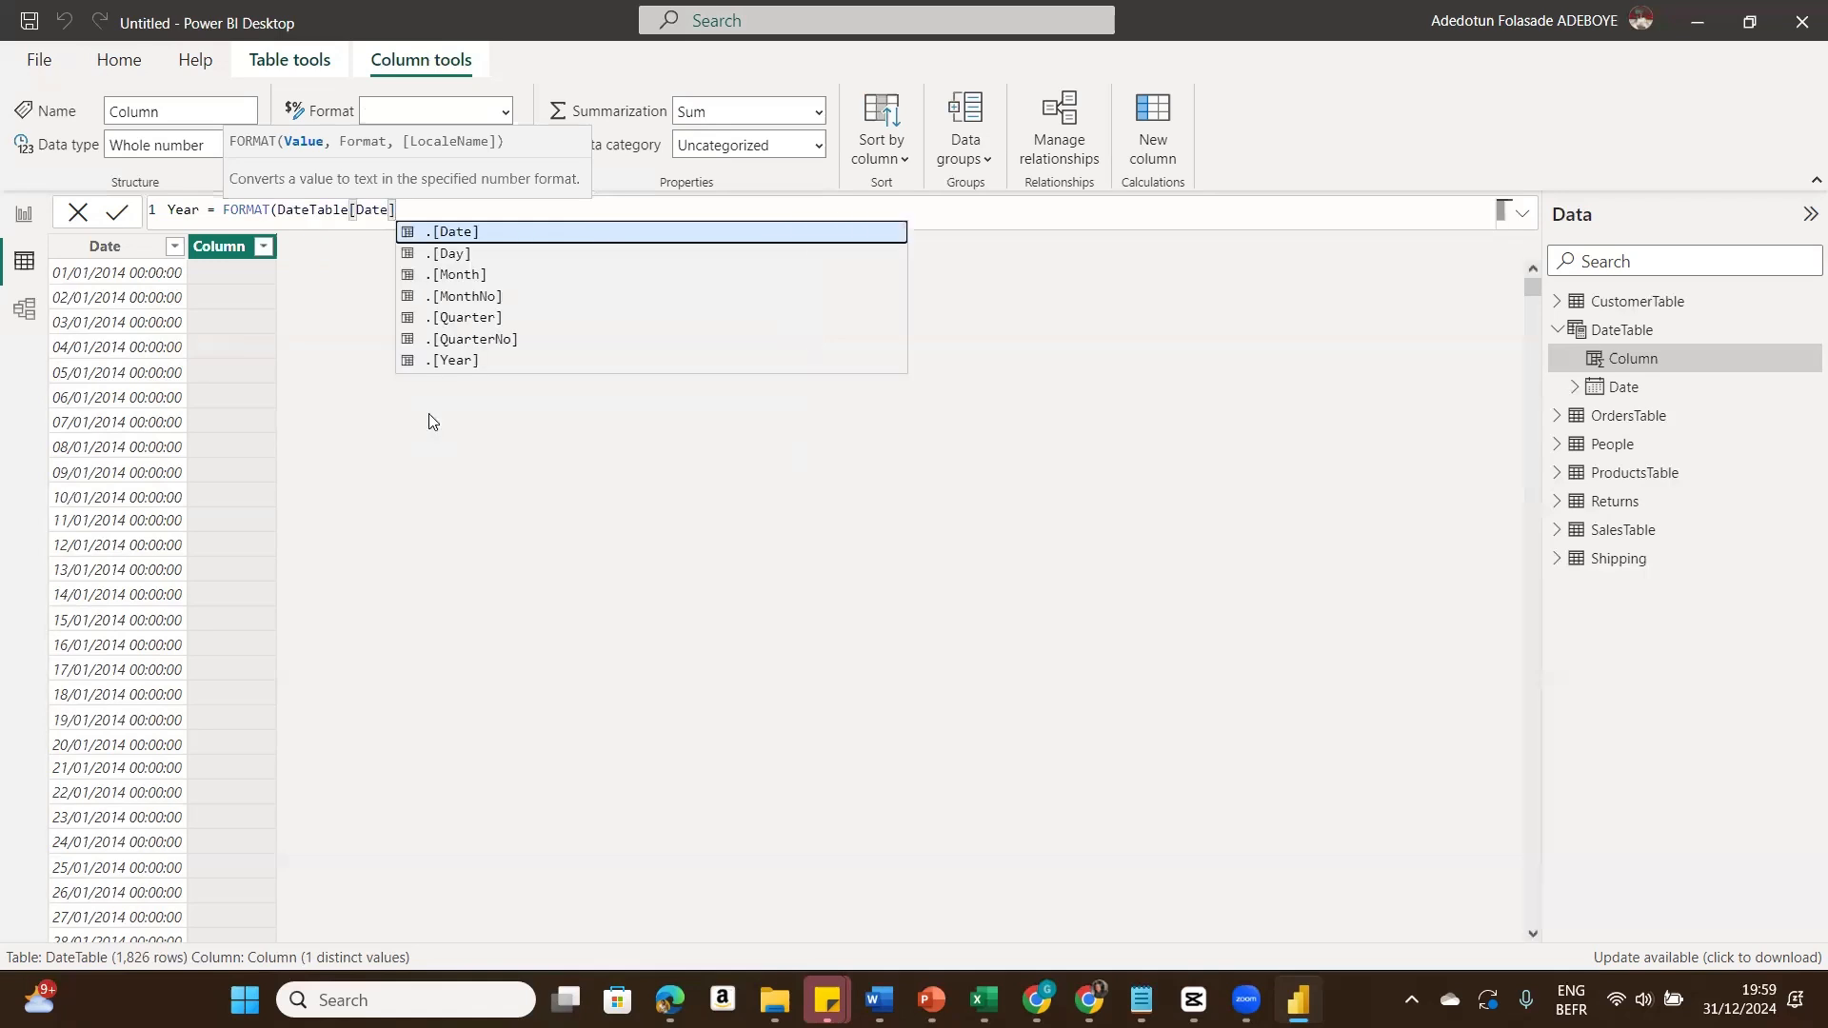
text(,)
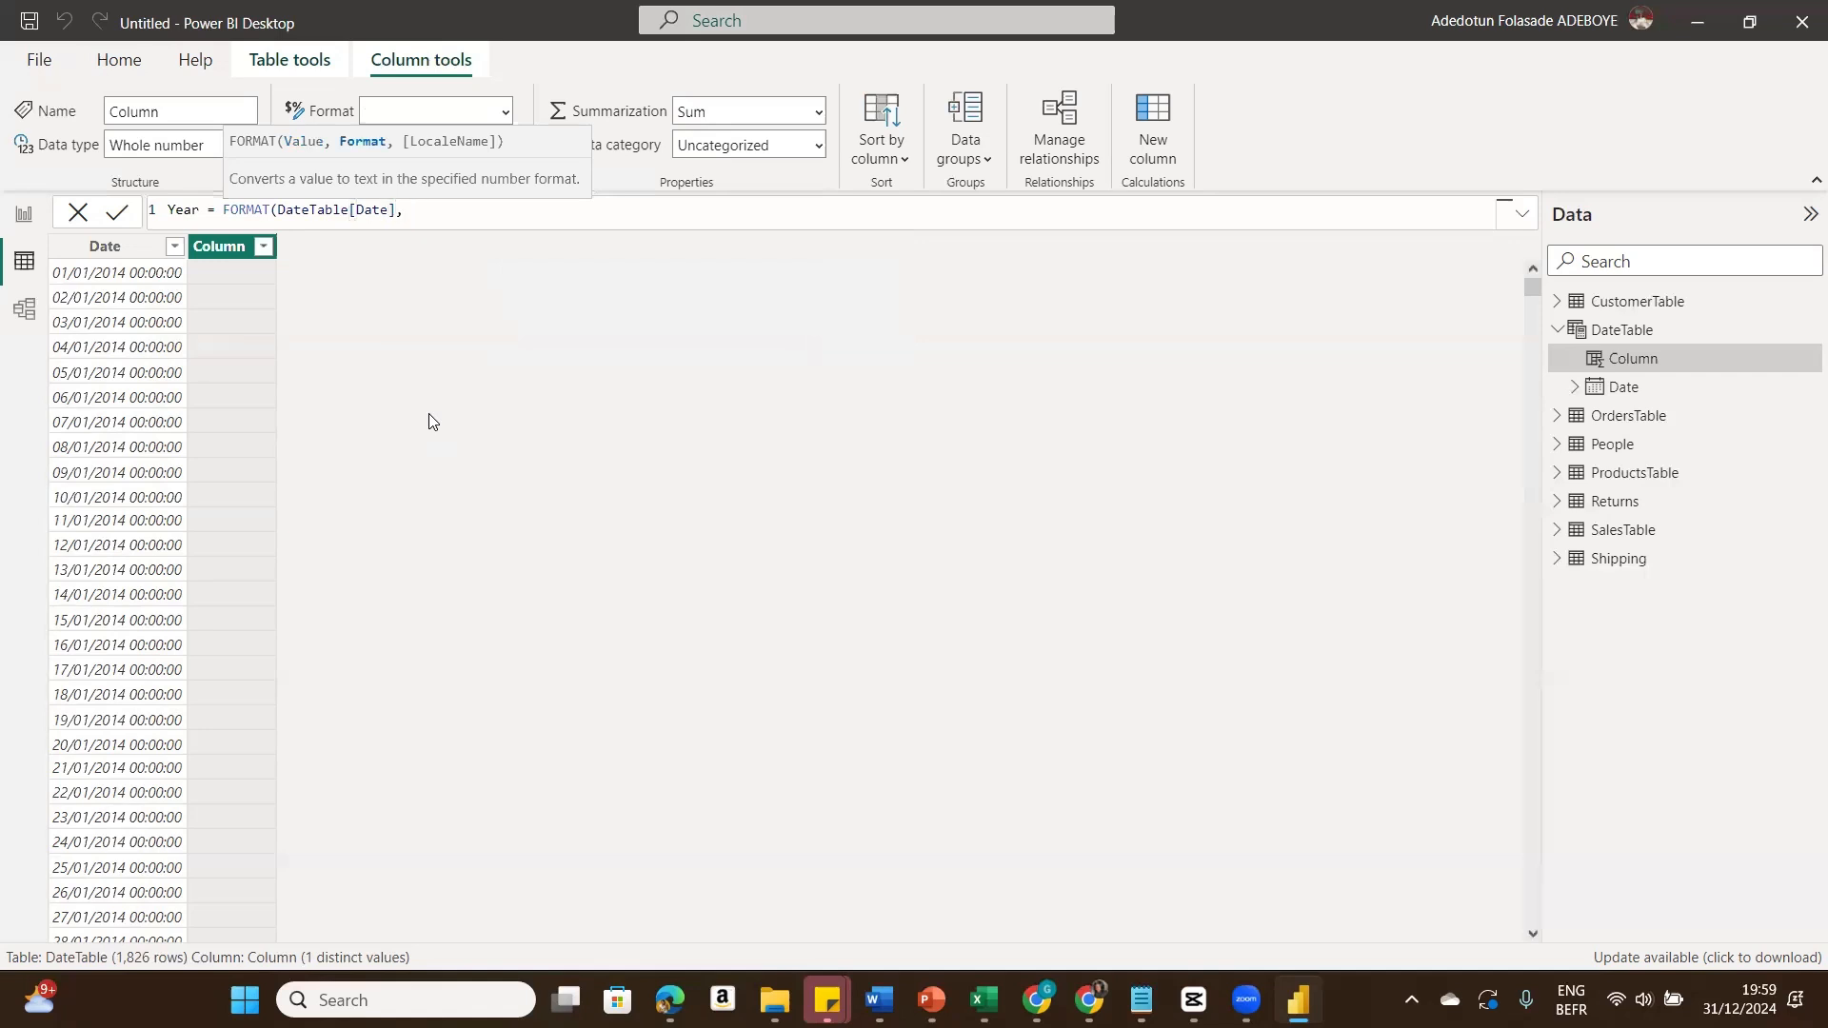
text( "yyyy"))
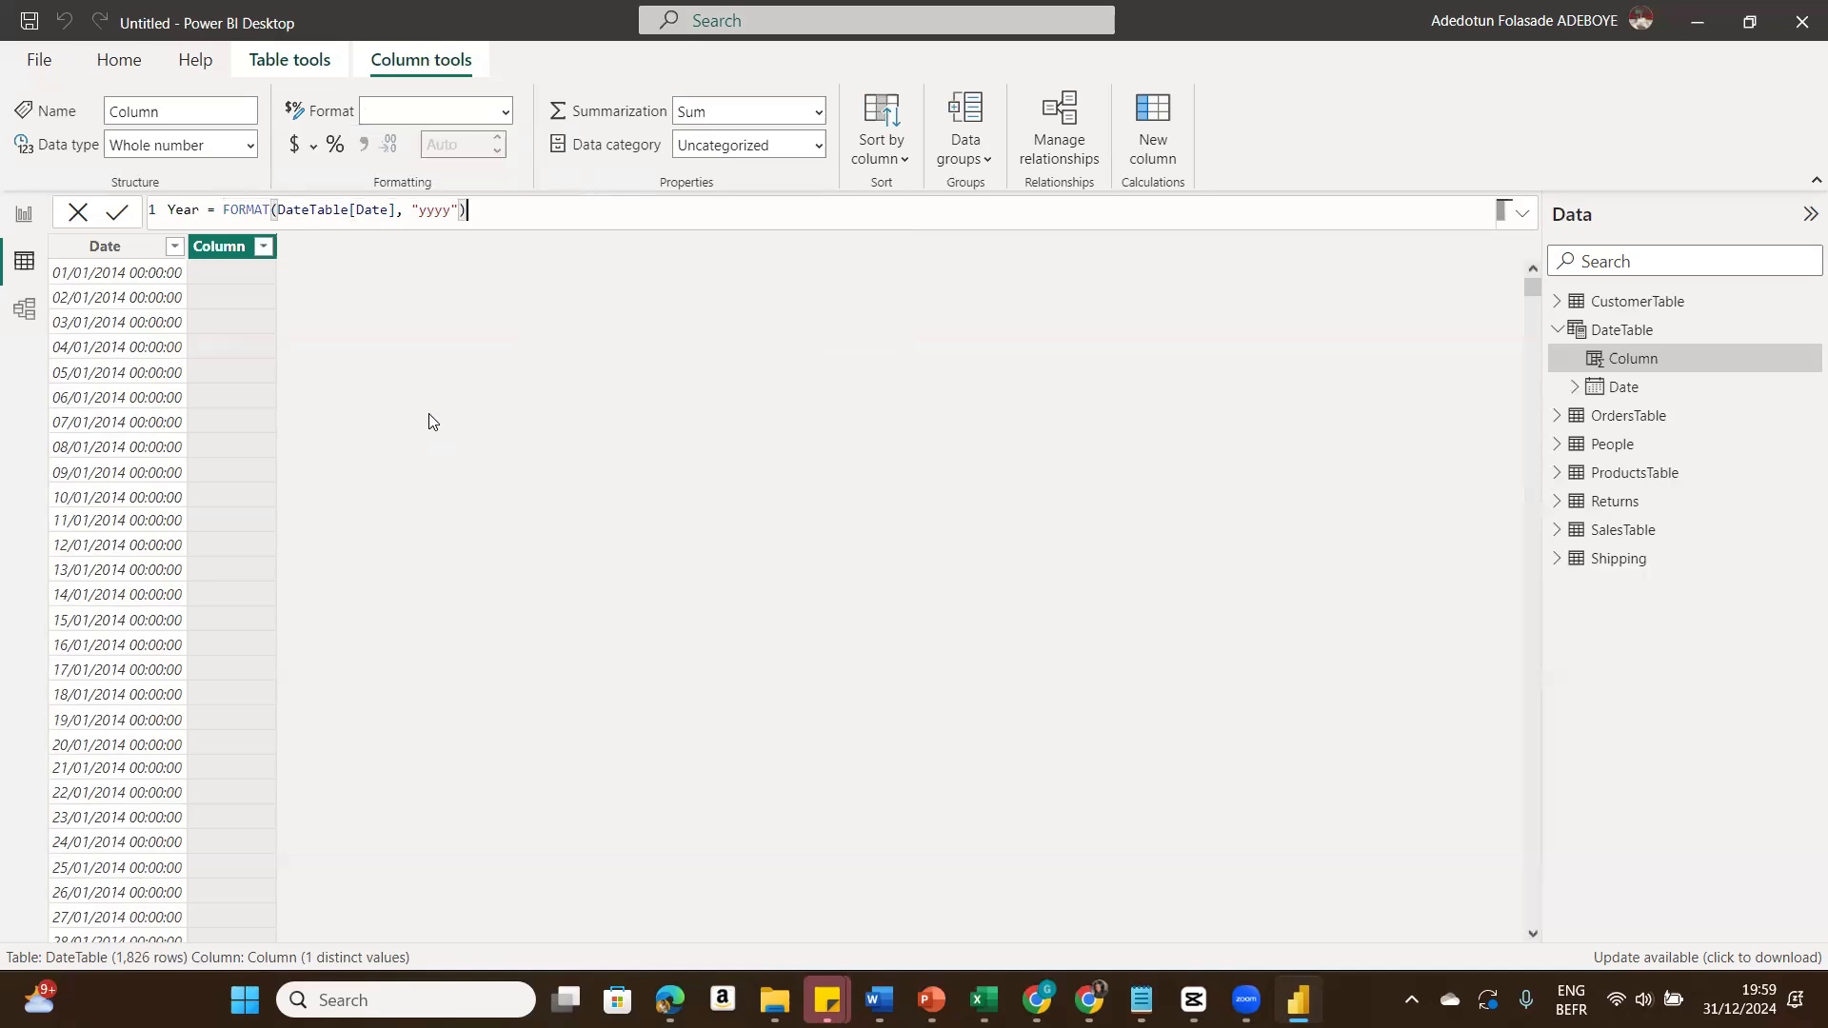
click(122, 211)
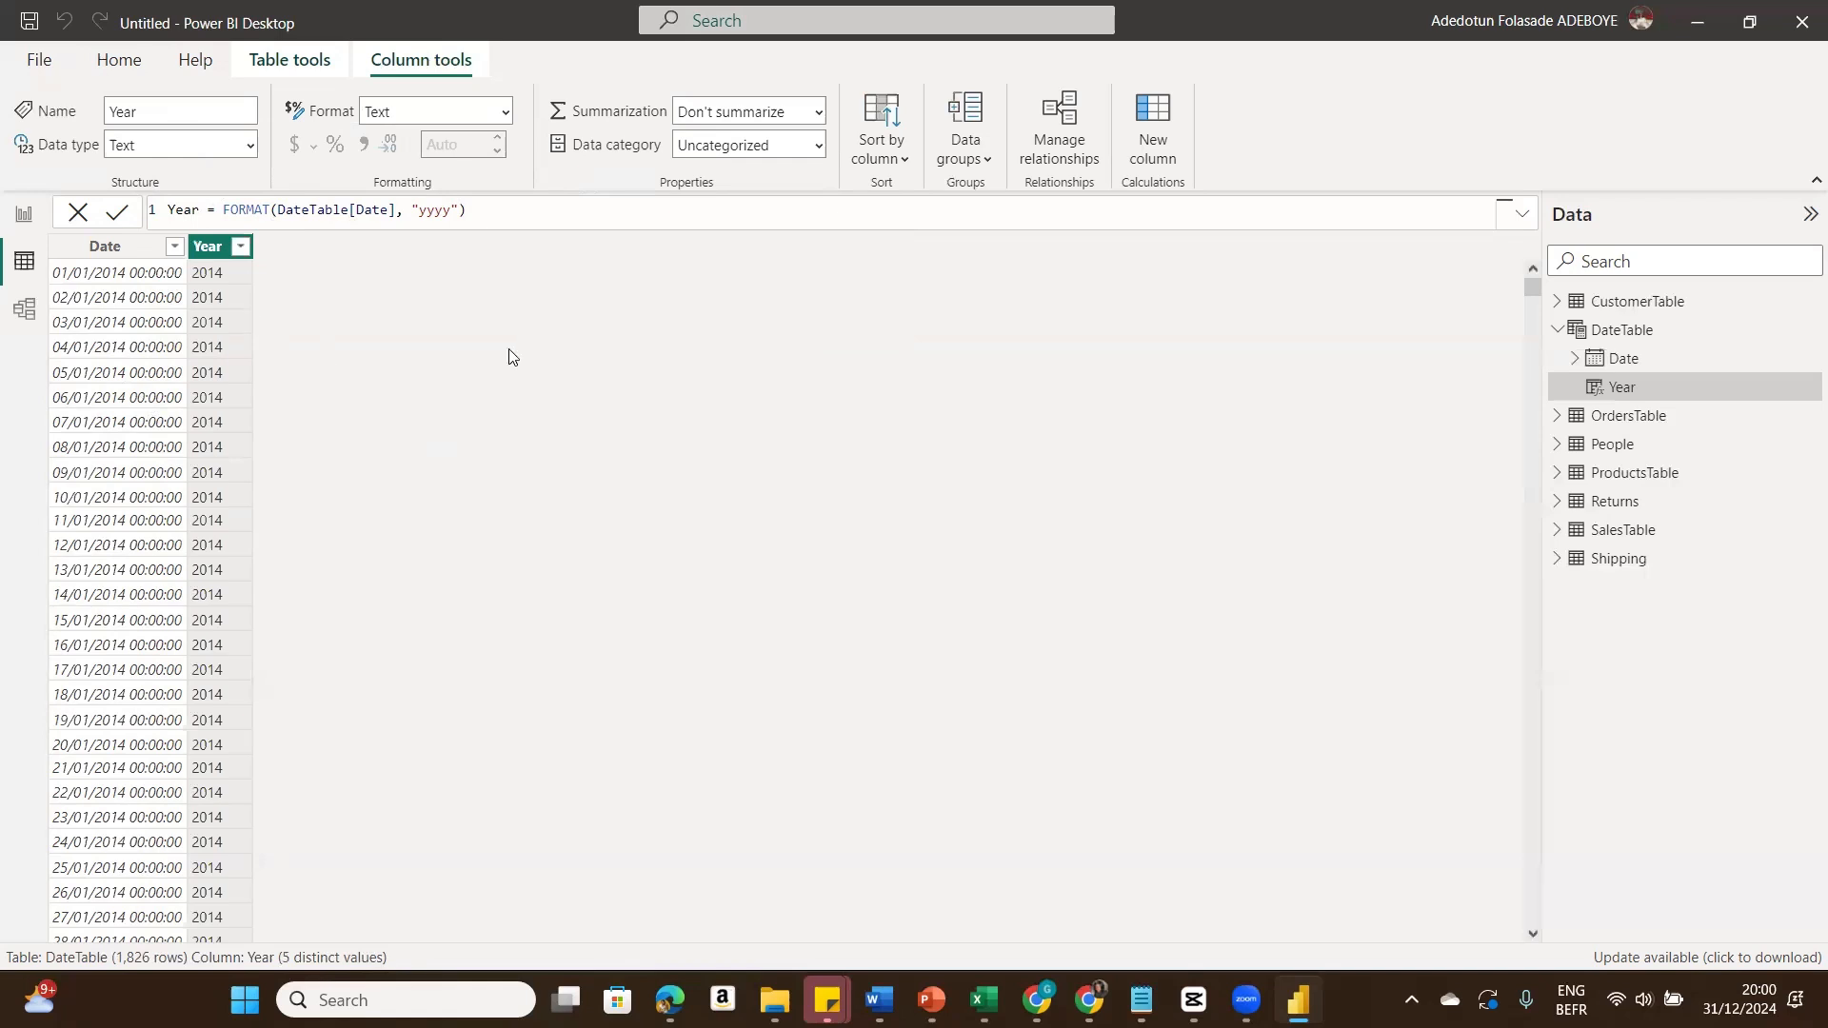
Step: Add a calculated column Quarter = FORMAT(DateTable[Date], "\QQ")
click(1169, 154)
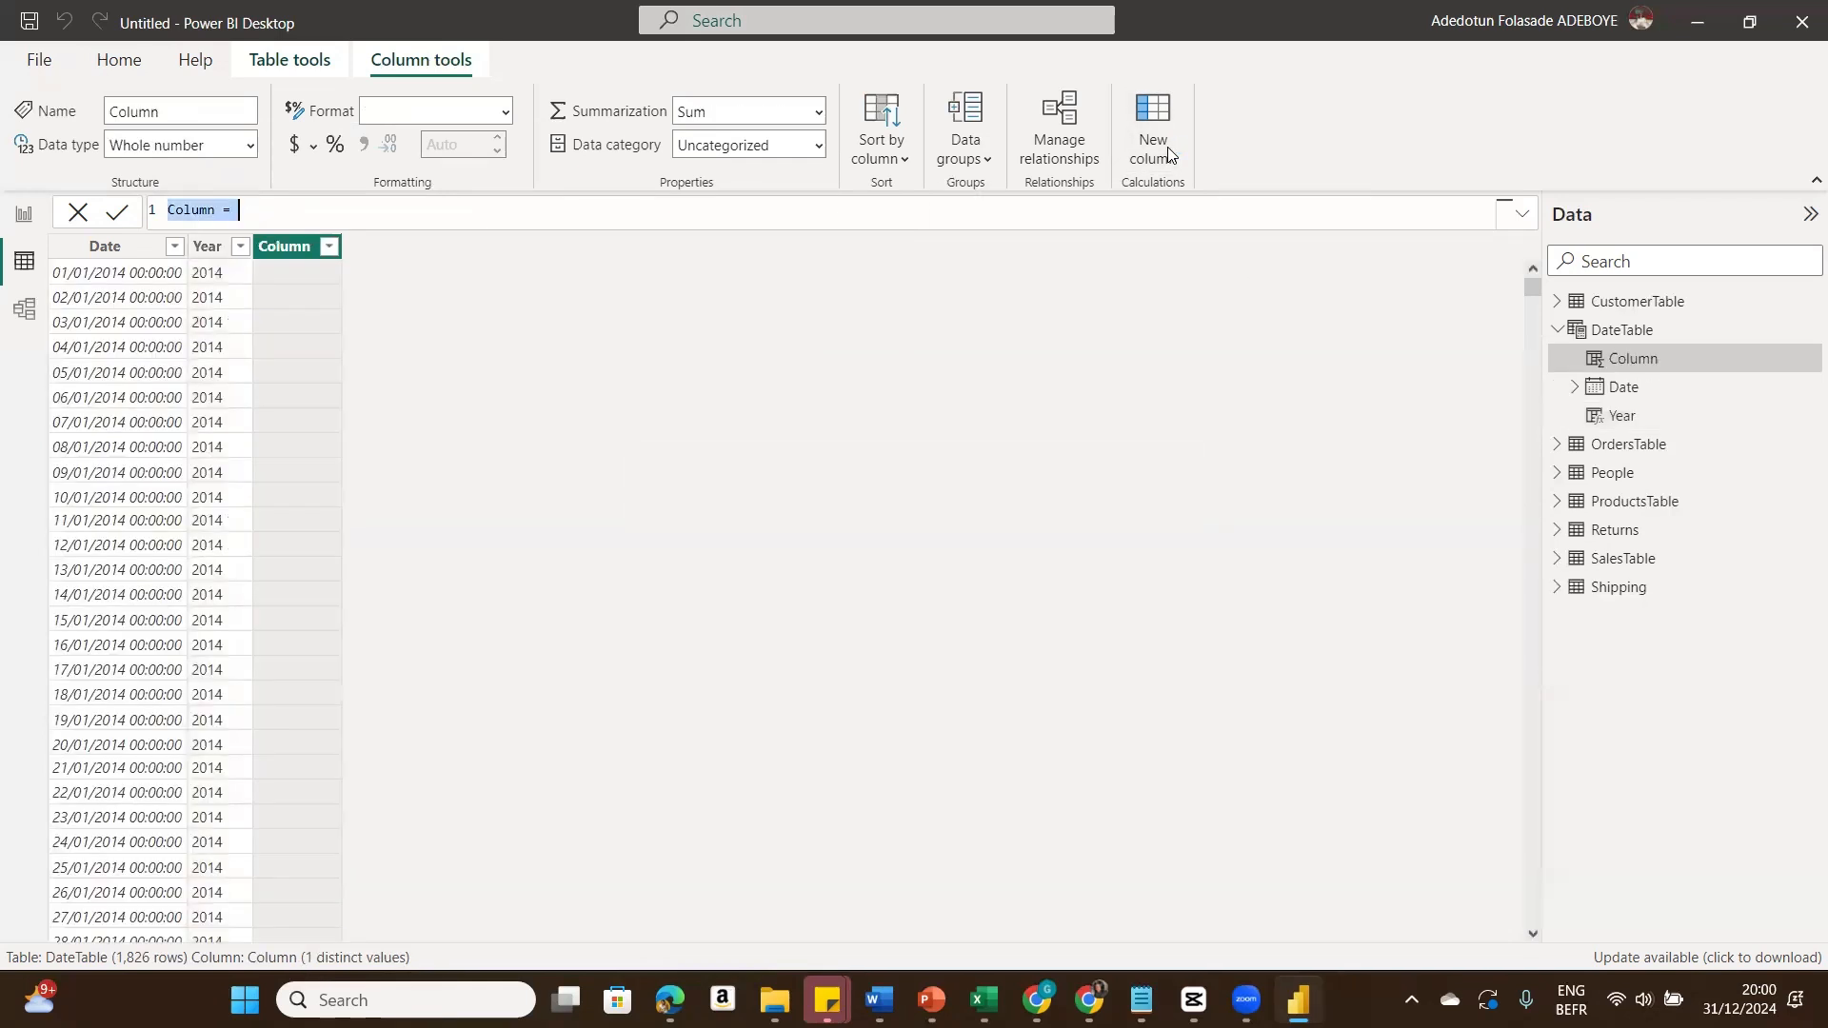
text(Qtr)
key(BackSpace)
key(BackSpace)
text(uart)
text(er = Form)
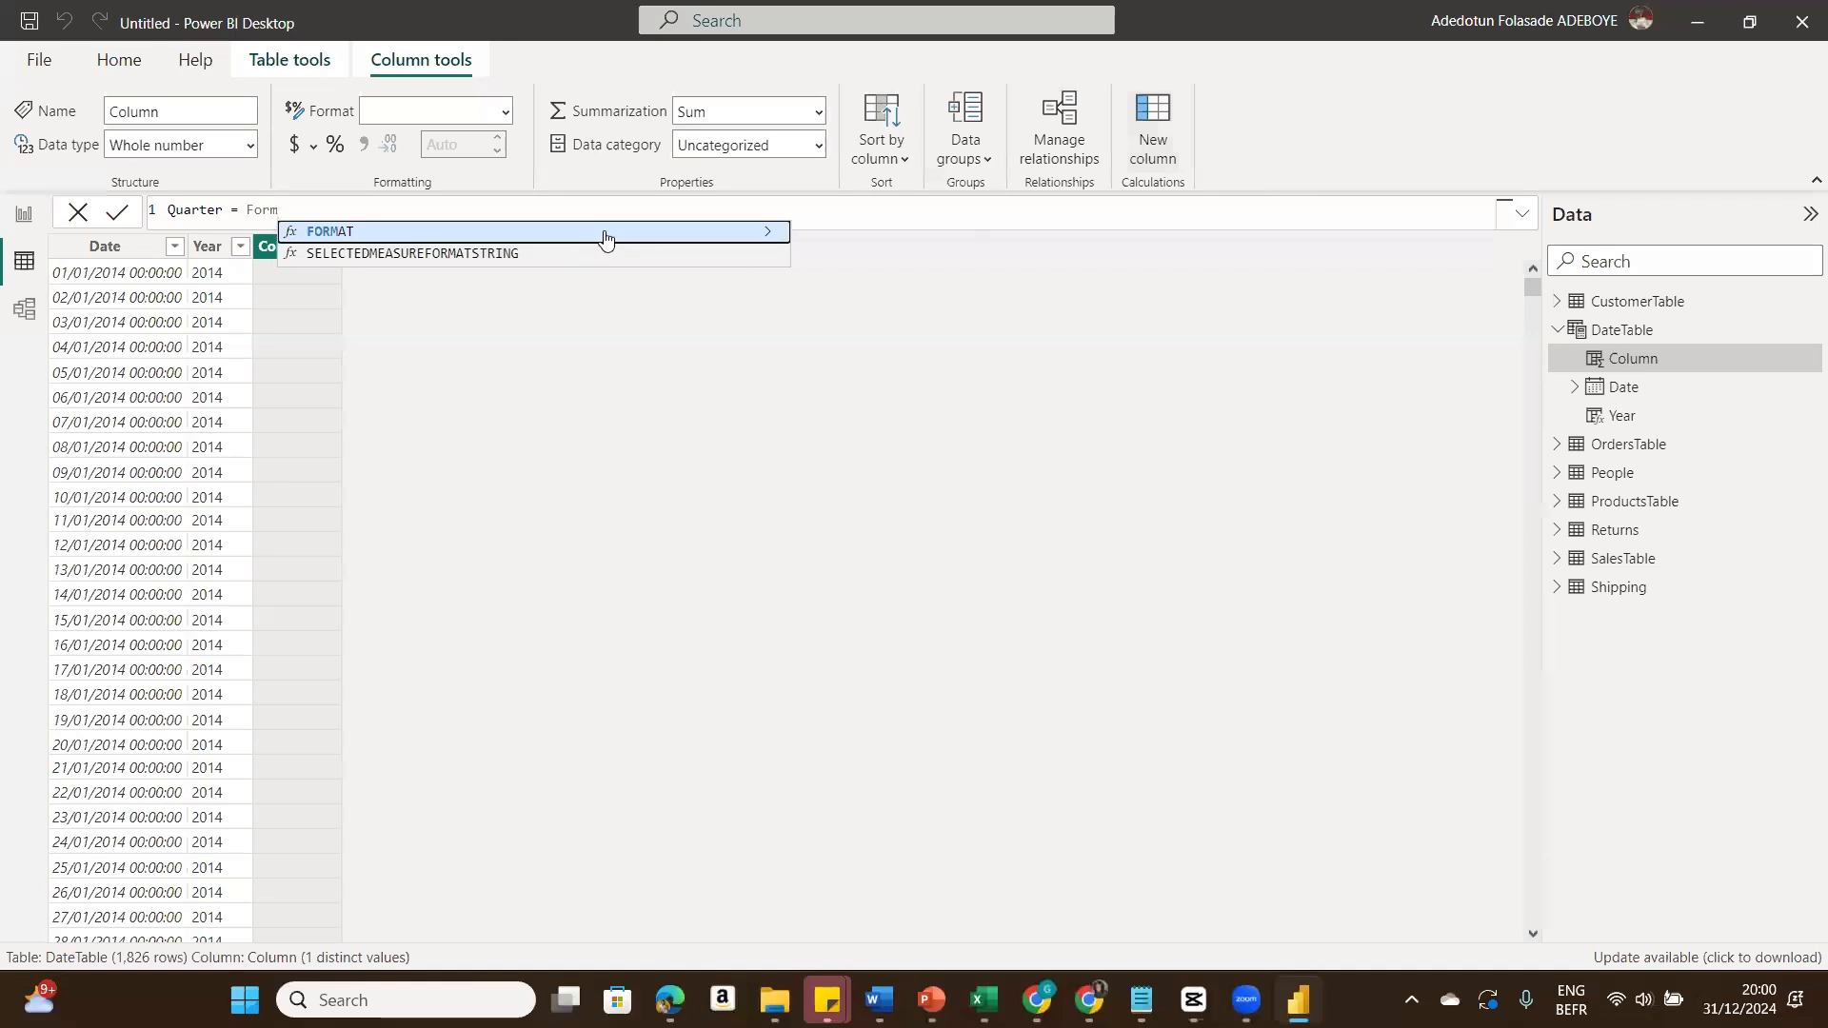
click(606, 235)
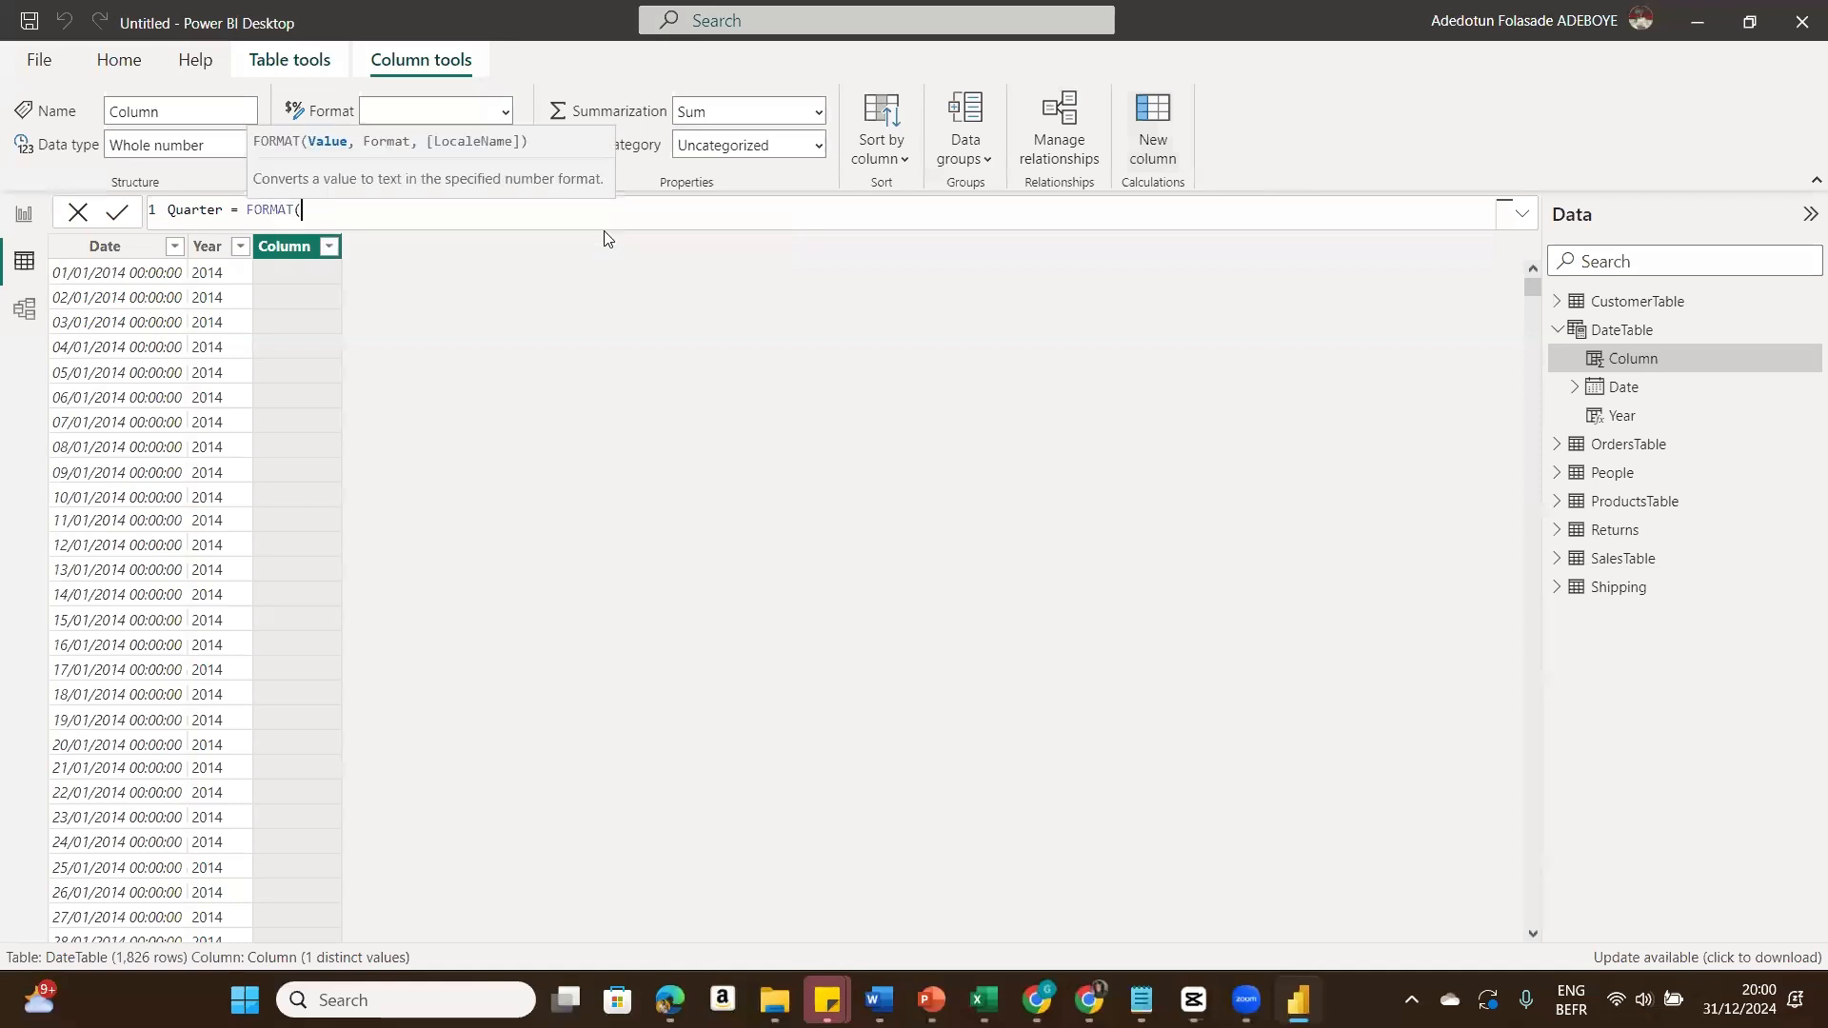
text(Date)
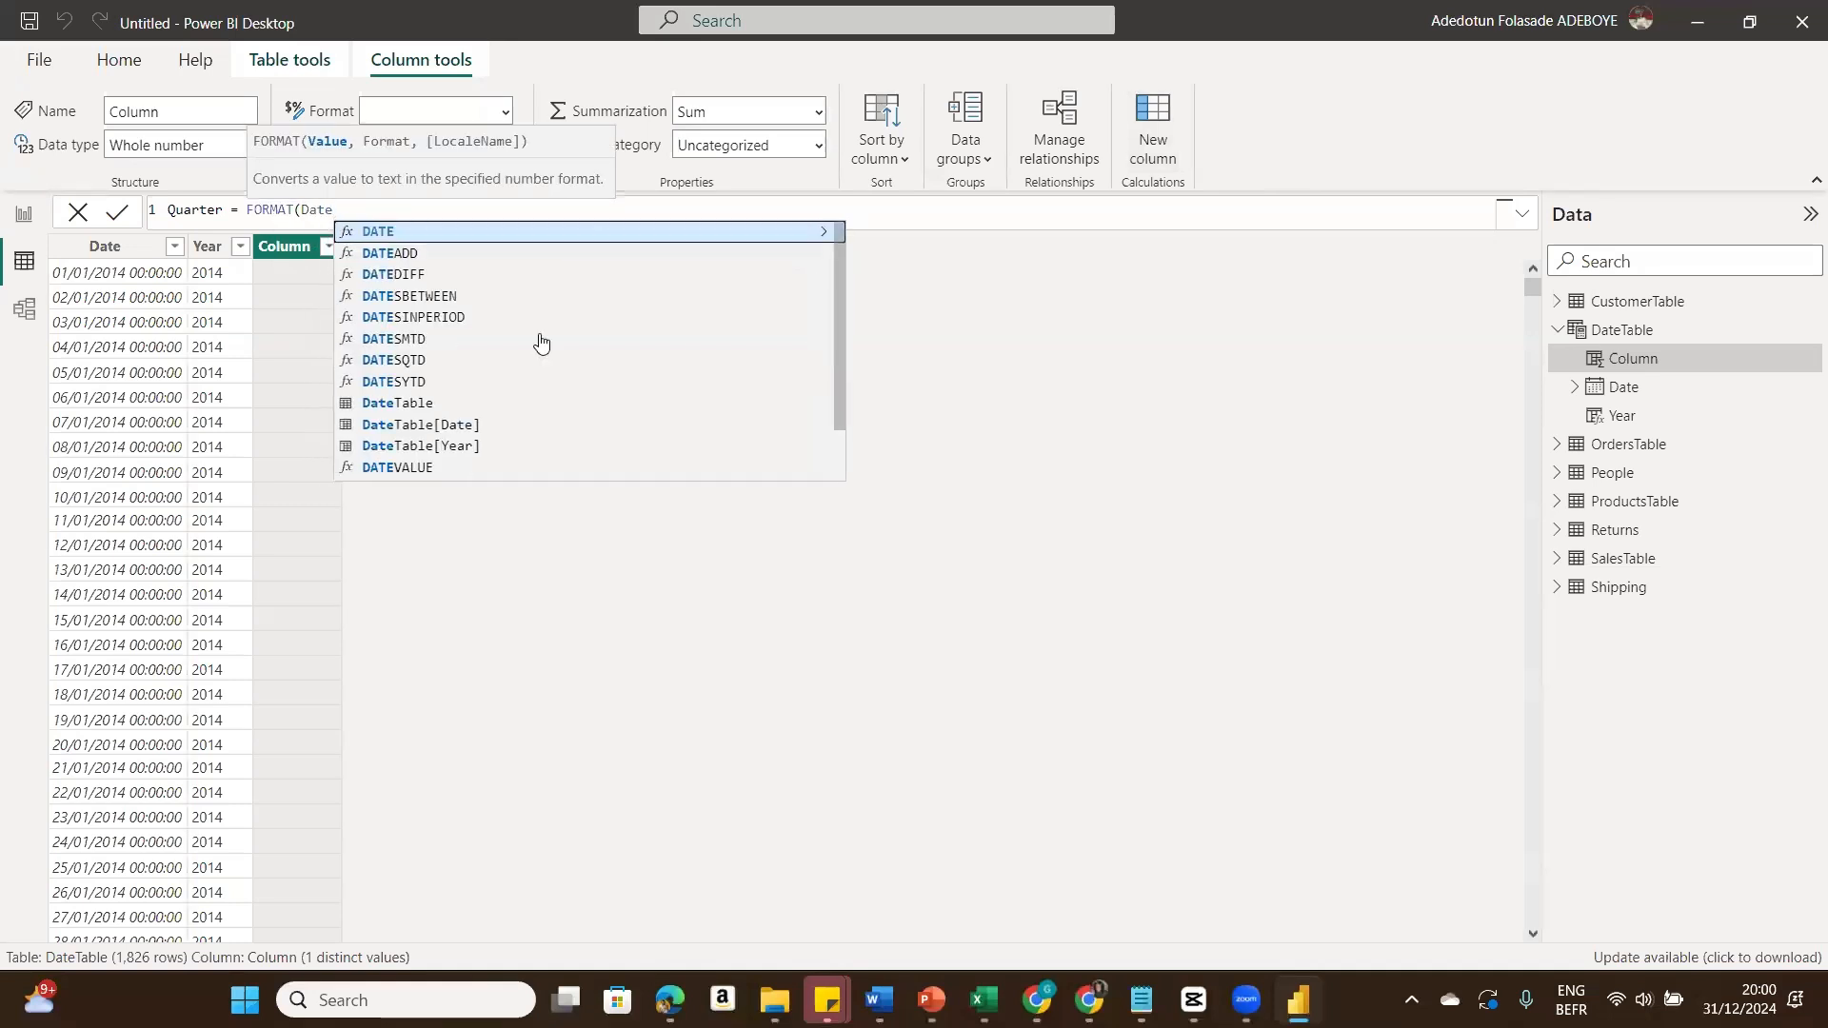
click(492, 425)
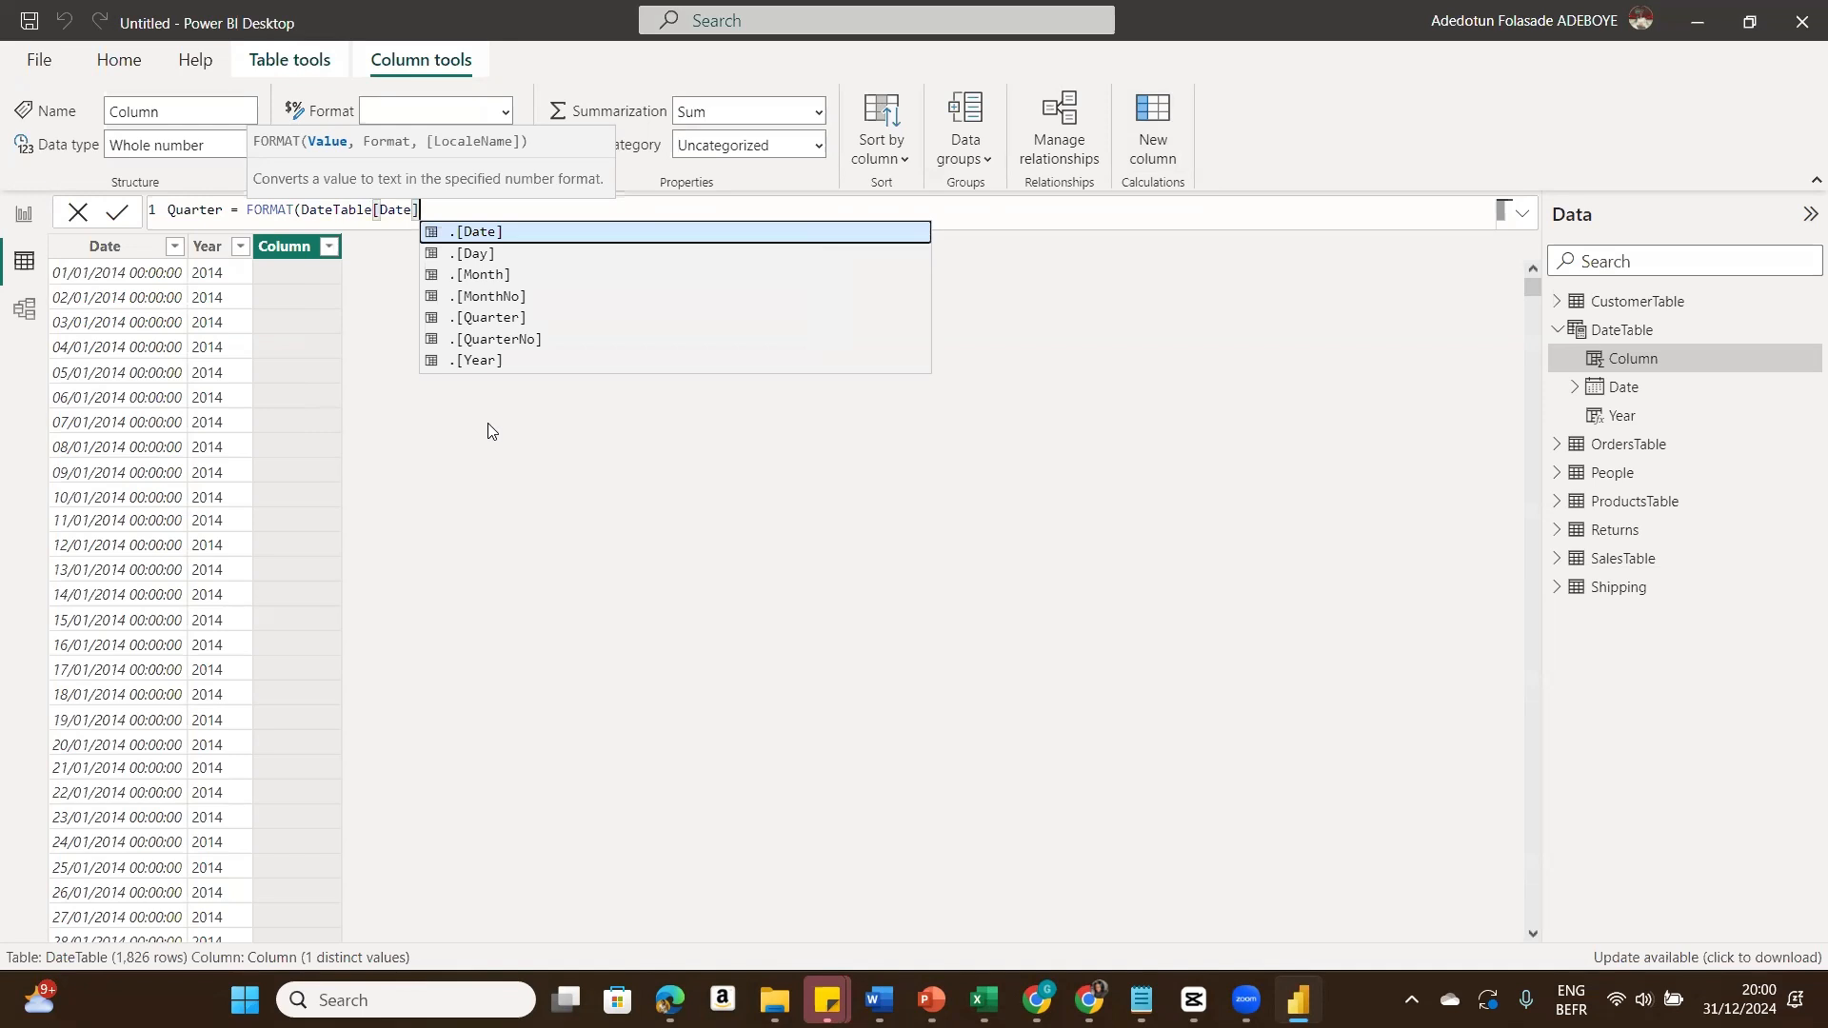
text(, )
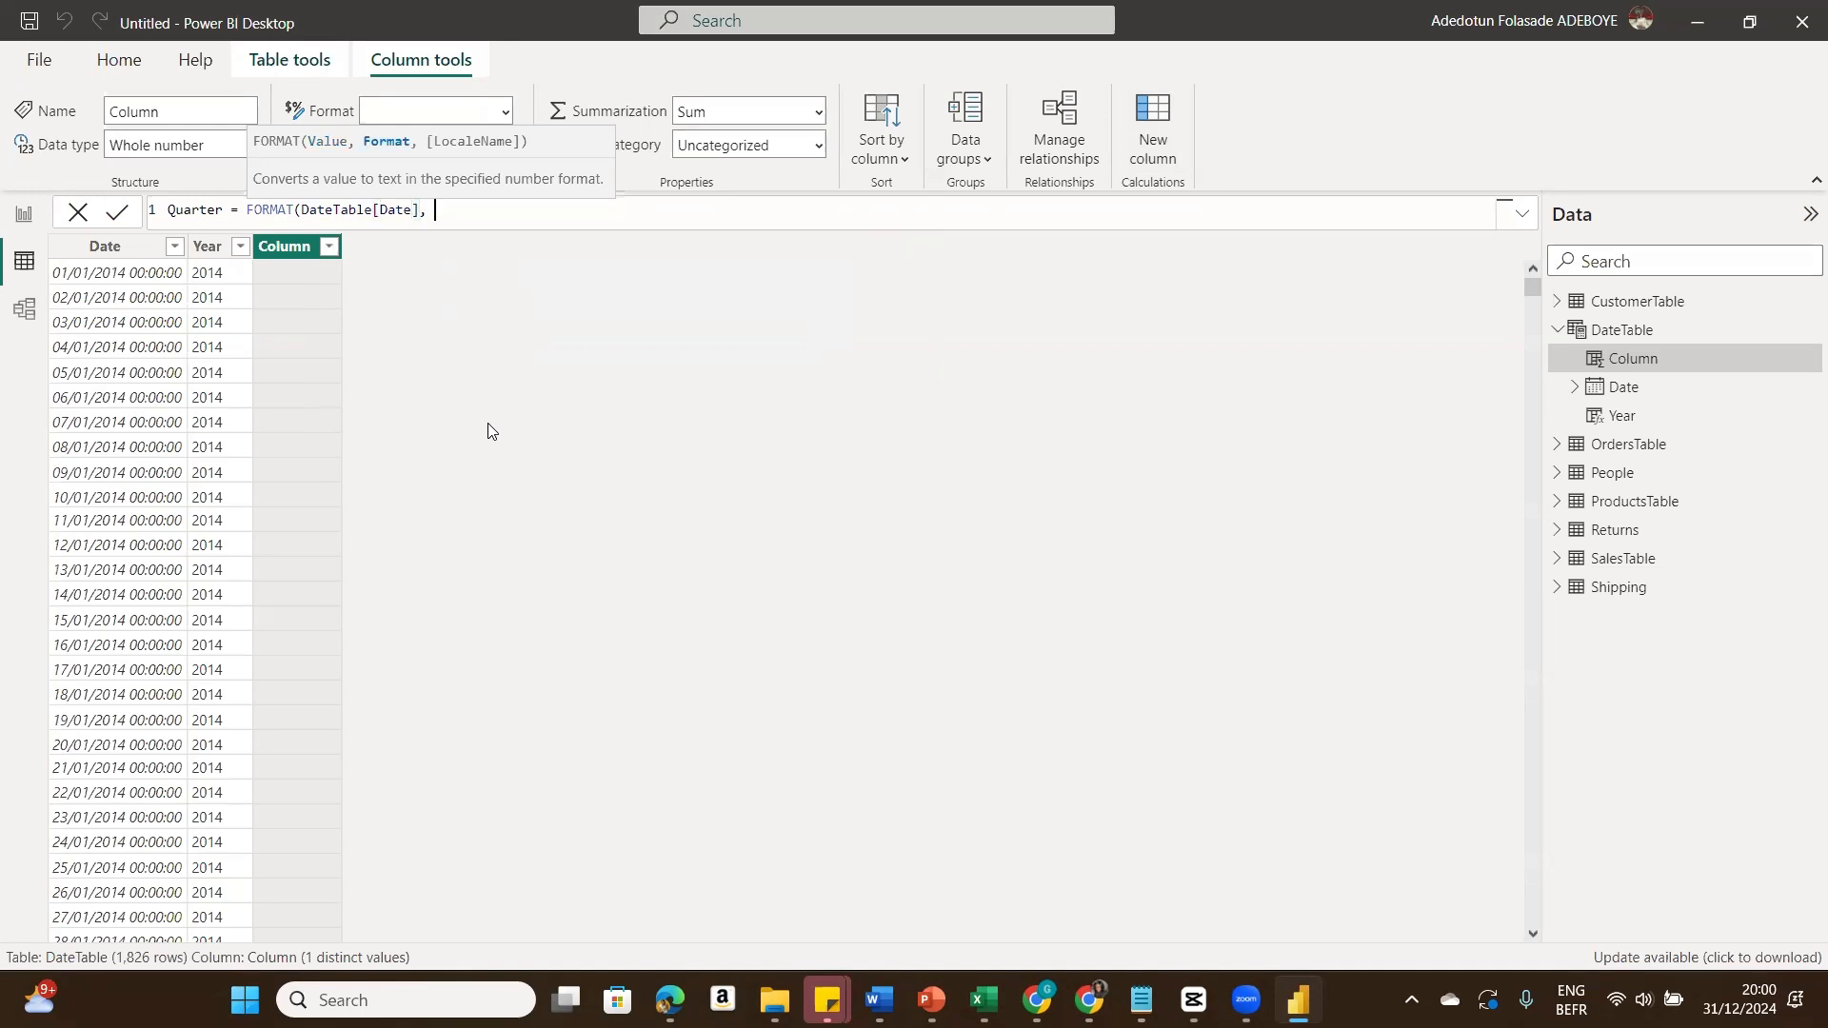
text("\QQ"))
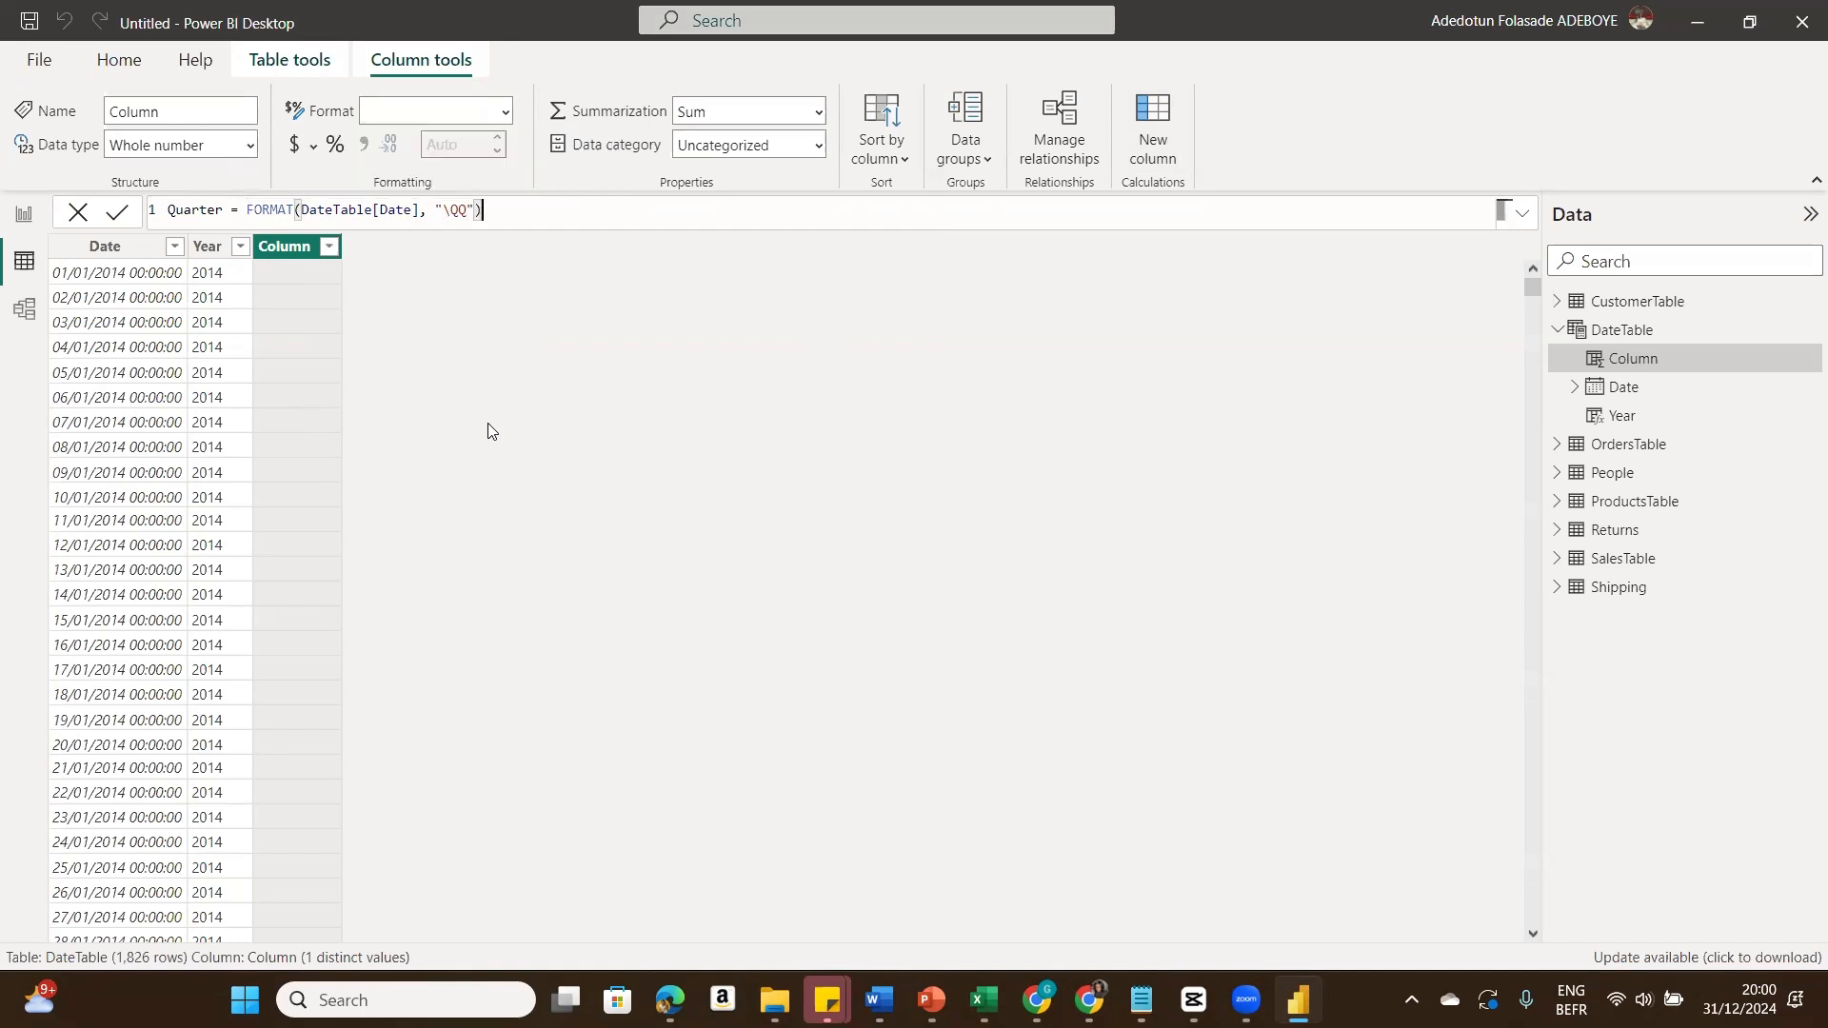
click(119, 216)
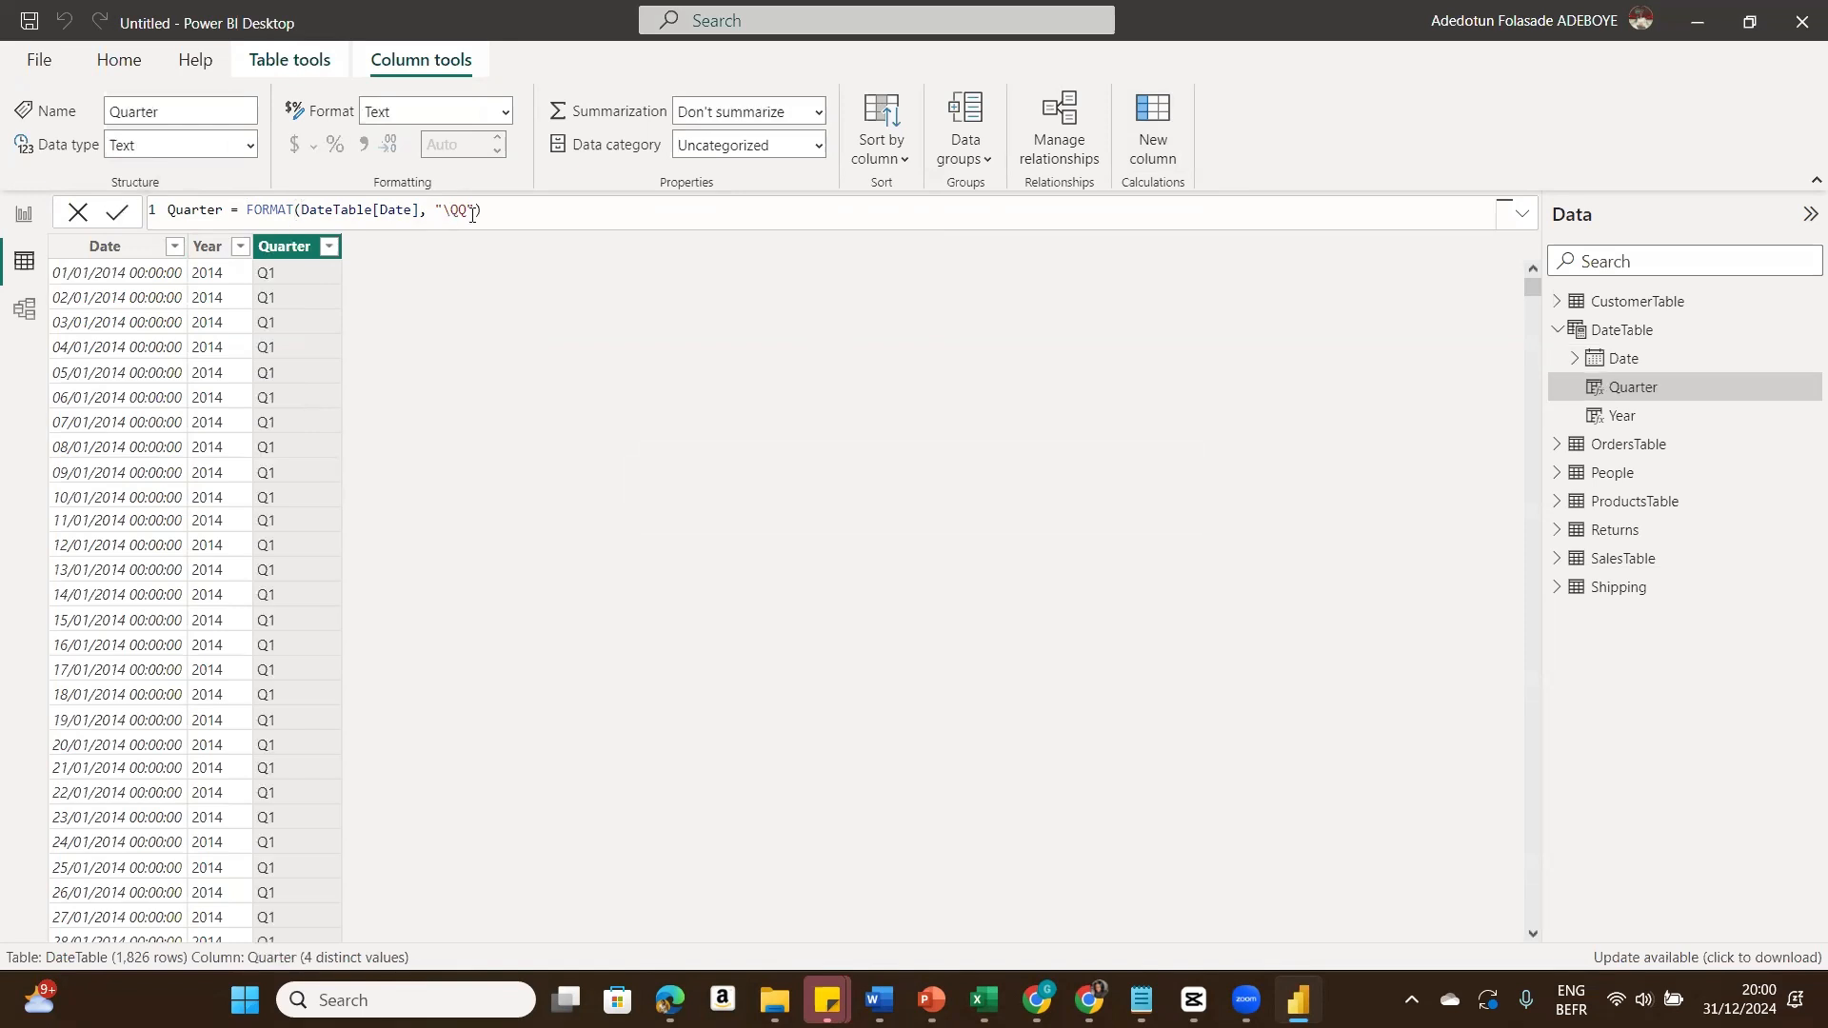
Step: Copy the Quarter FORMAT expression and reuse it to add a column MonthNum = FORMAT(DateTable[Date], "mm")
drag(505, 211, 249, 210)
key(ctrl+c)
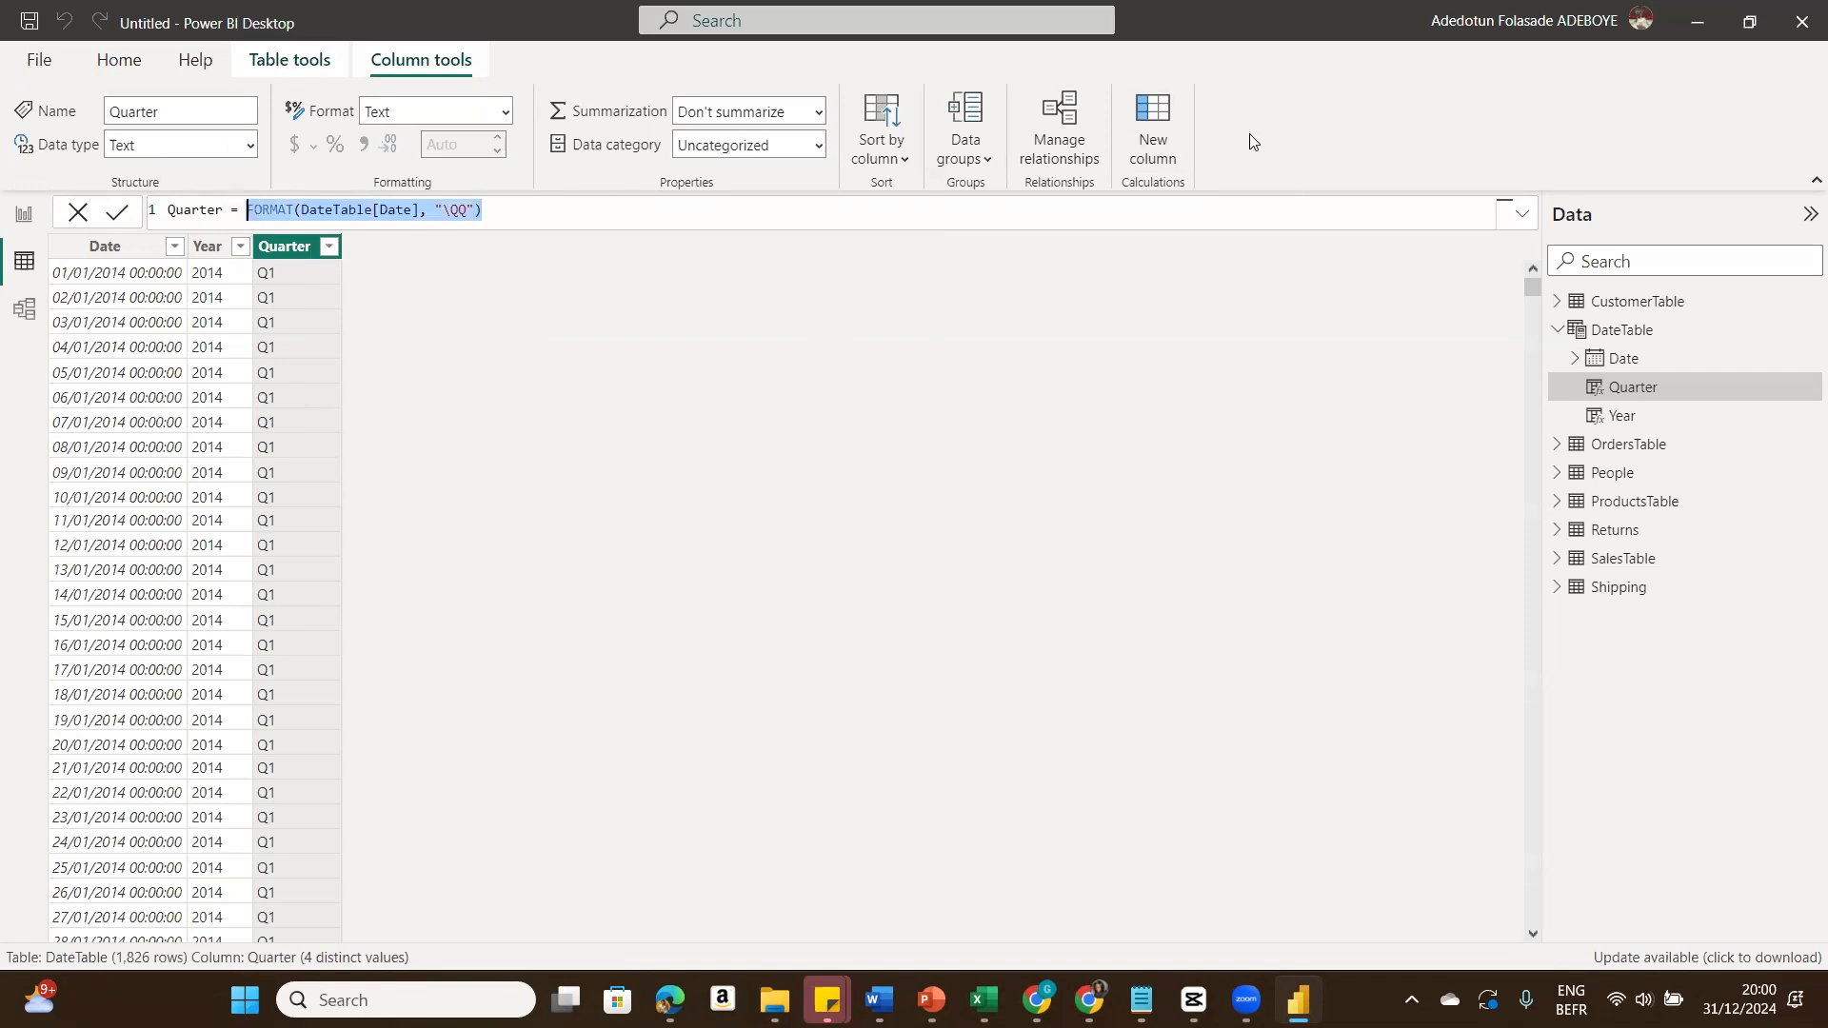
click(1149, 116)
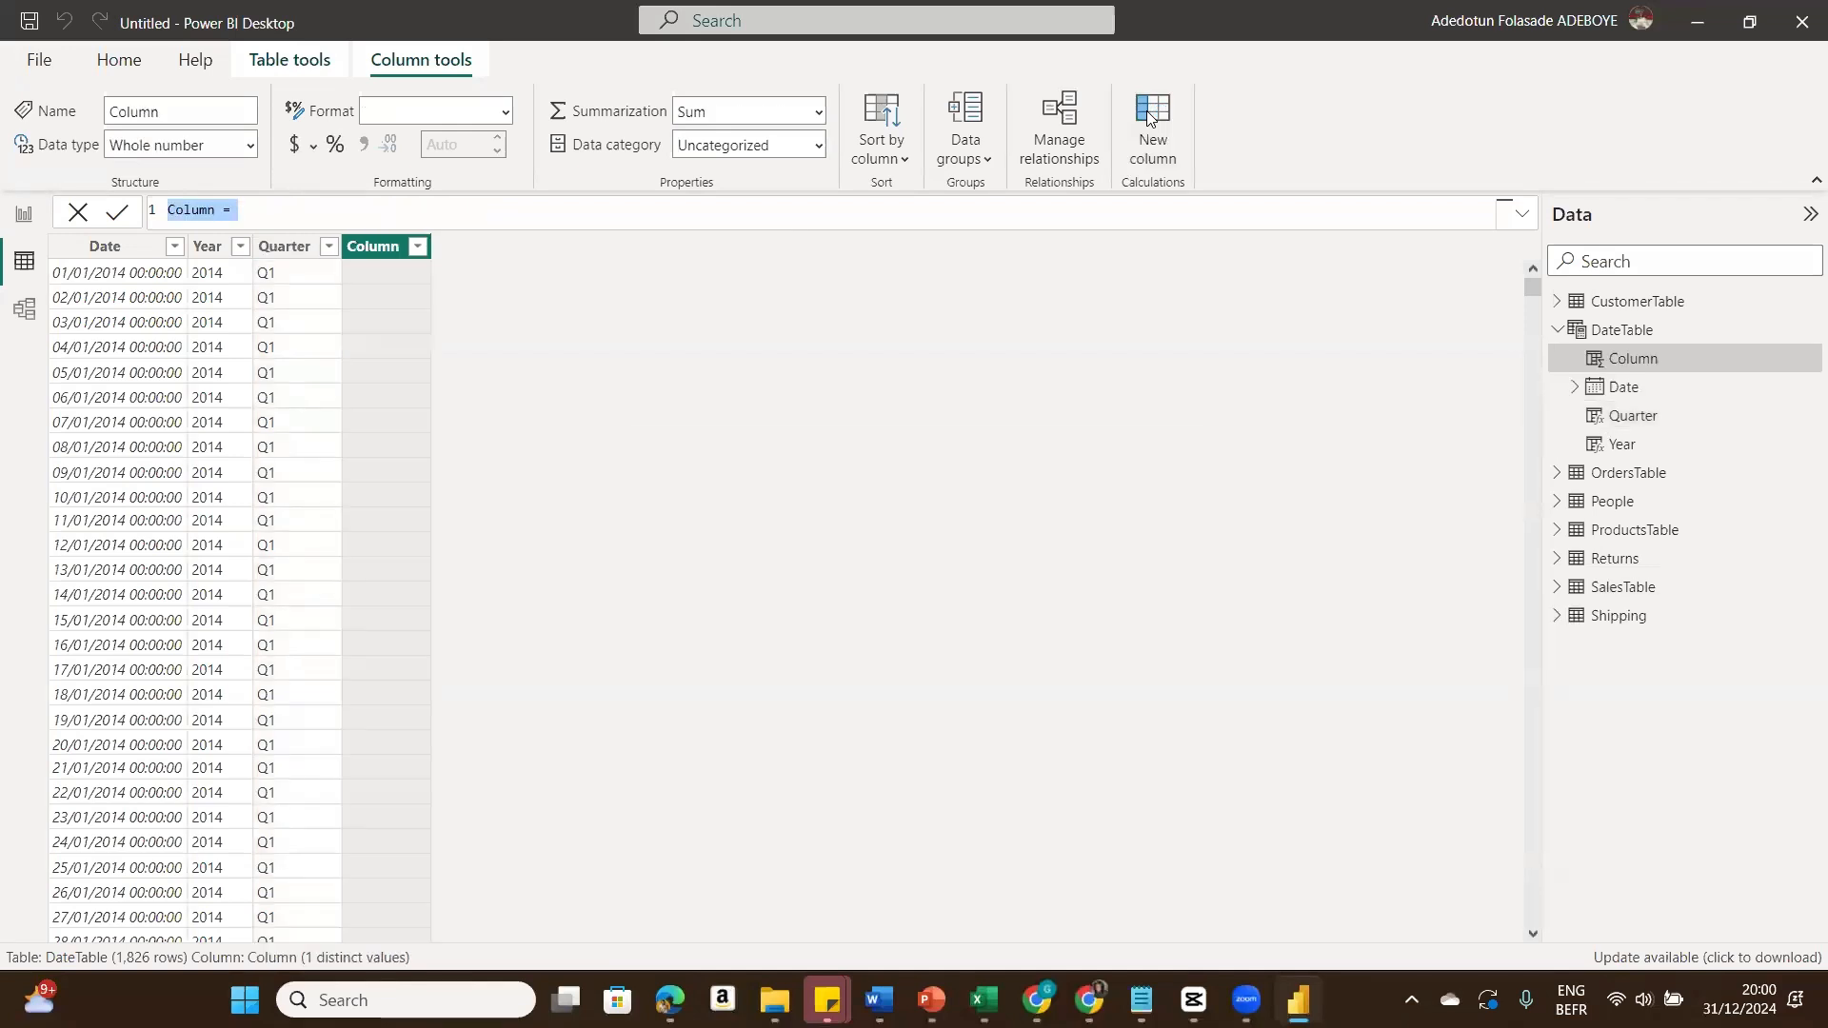
text(Mont)
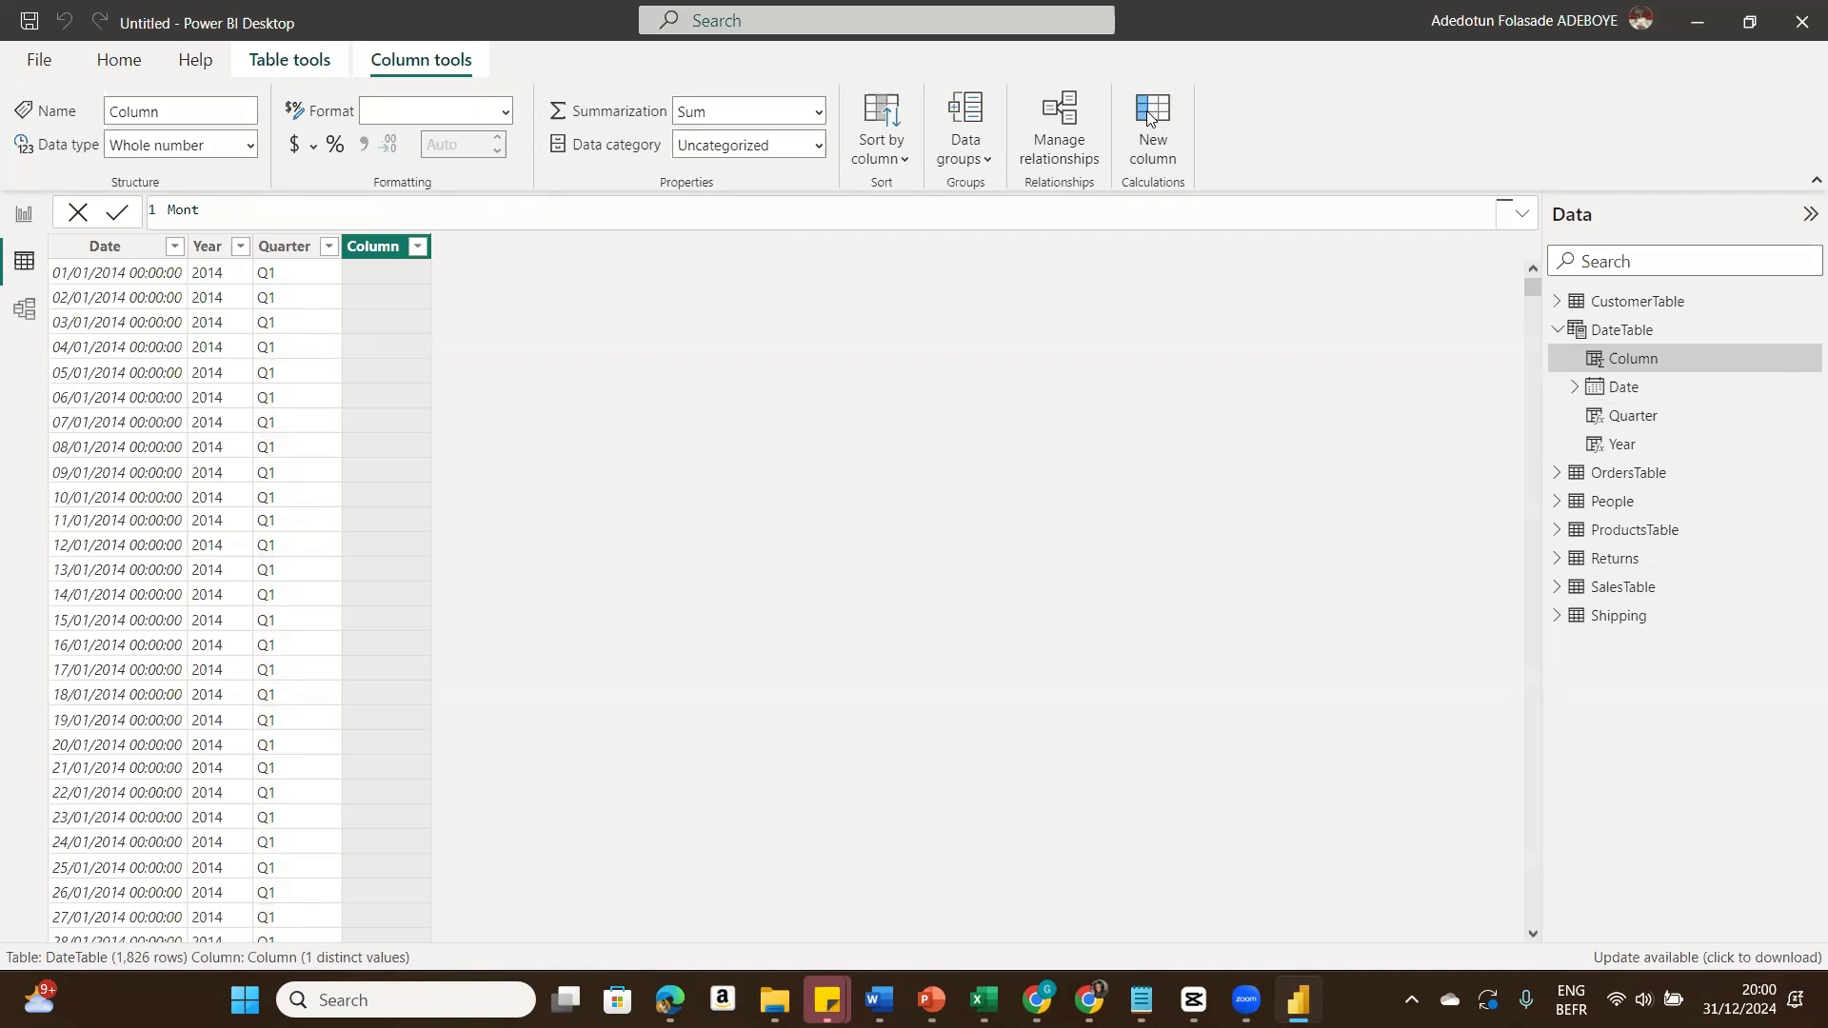
text(hNum =)
key(ctrl+v)
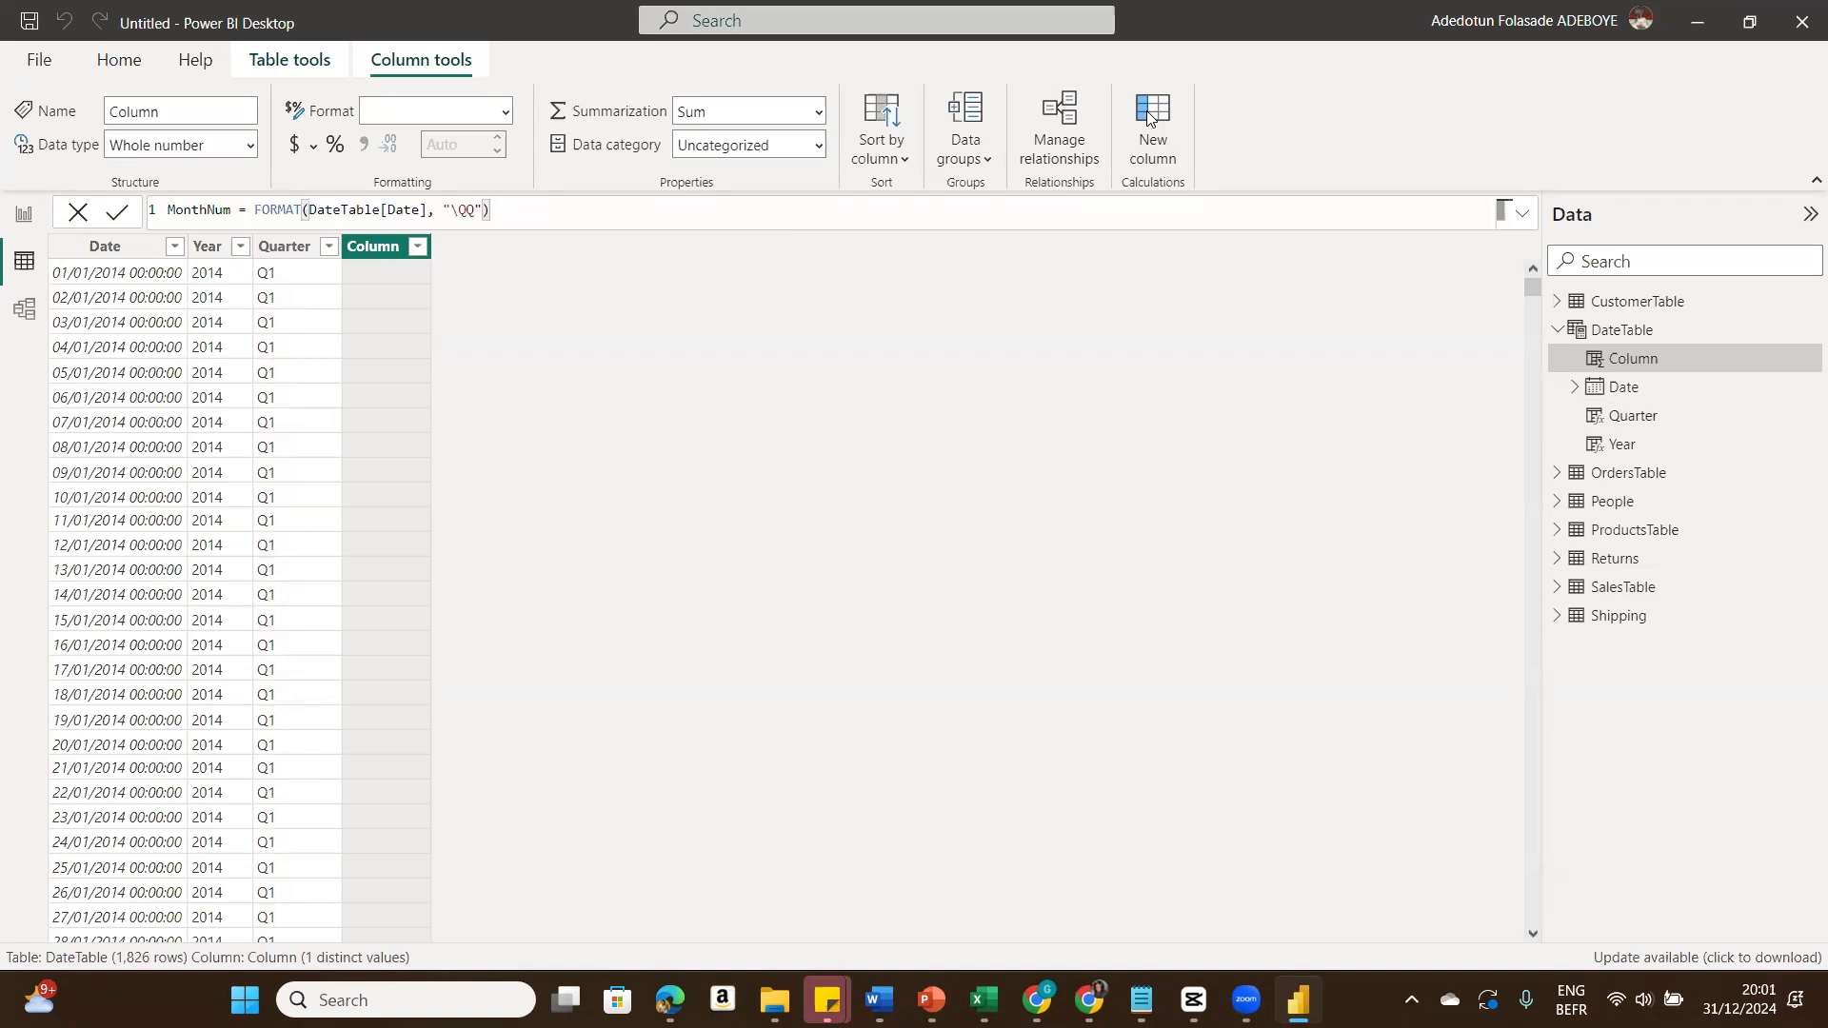
key(Left)
key(Left)
key(BackSpace)
key(BackSpace)
key(BackSpace)
text(mm)
click(118, 213)
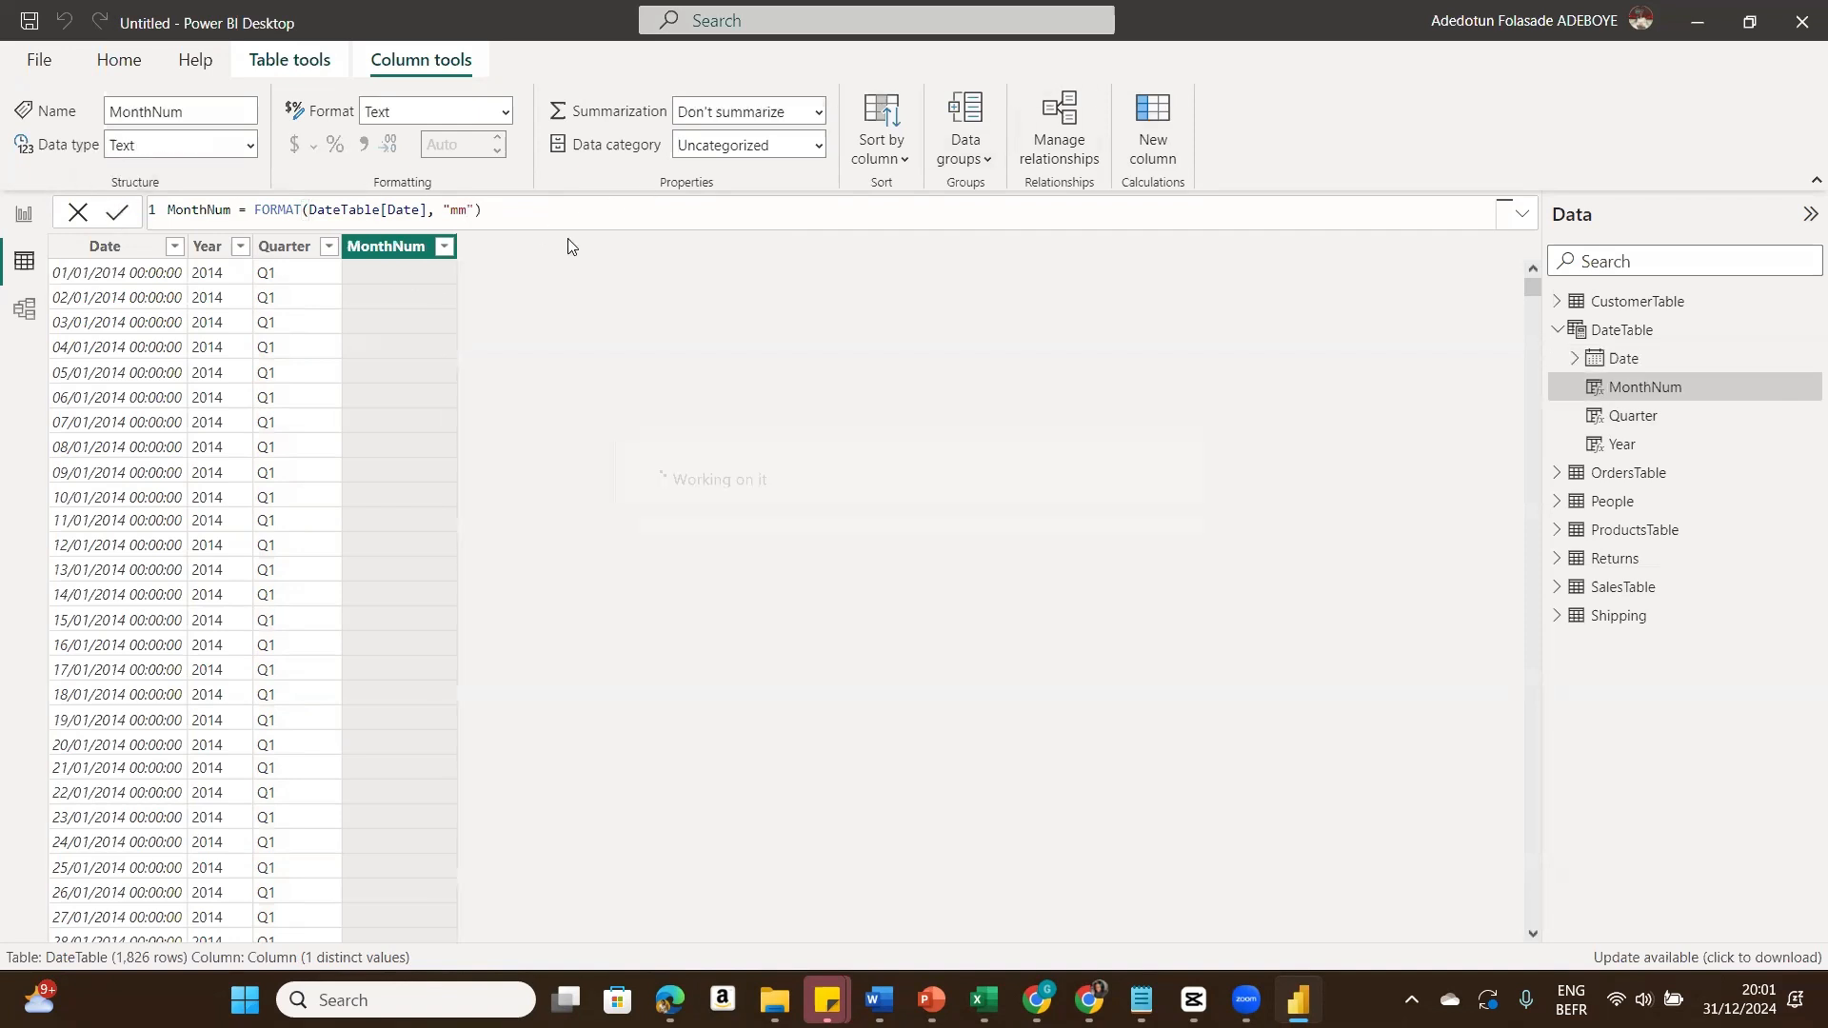
Step: Add a calculated column Month = FORMAT(DateTable[Date], "mmm") from the pasted expression
click(1159, 133)
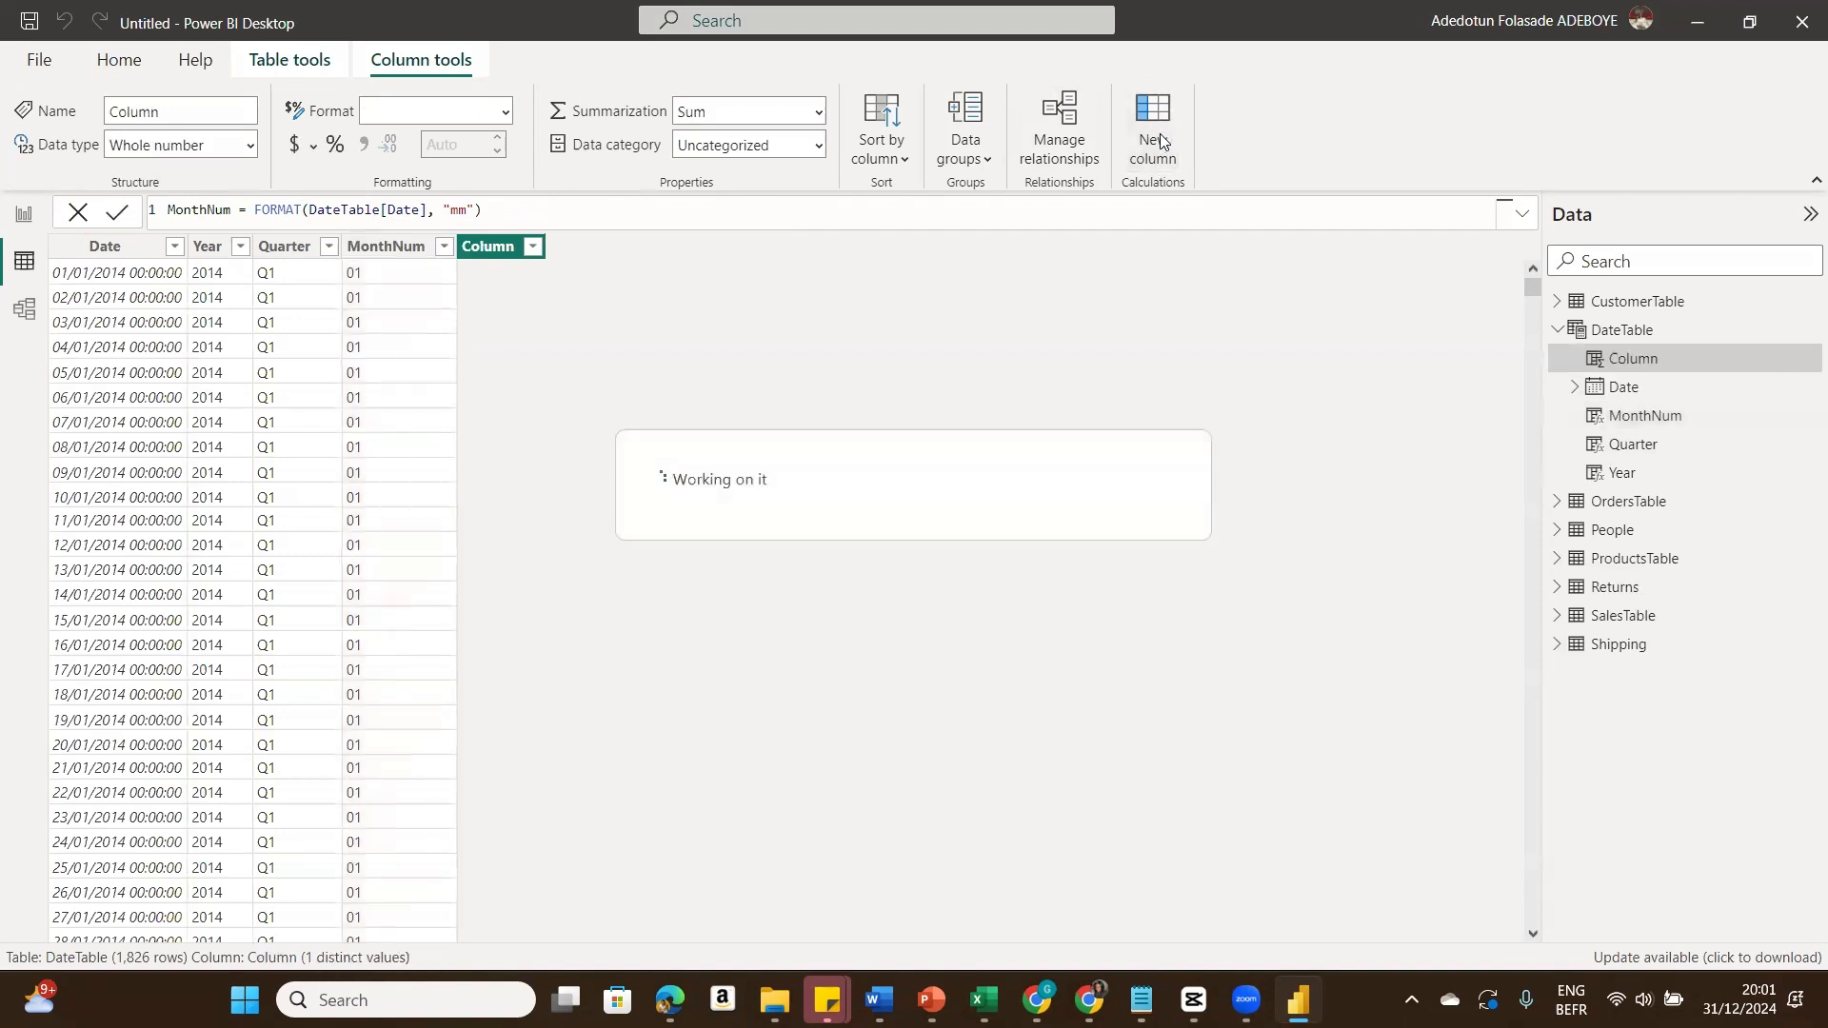
text(Mo)
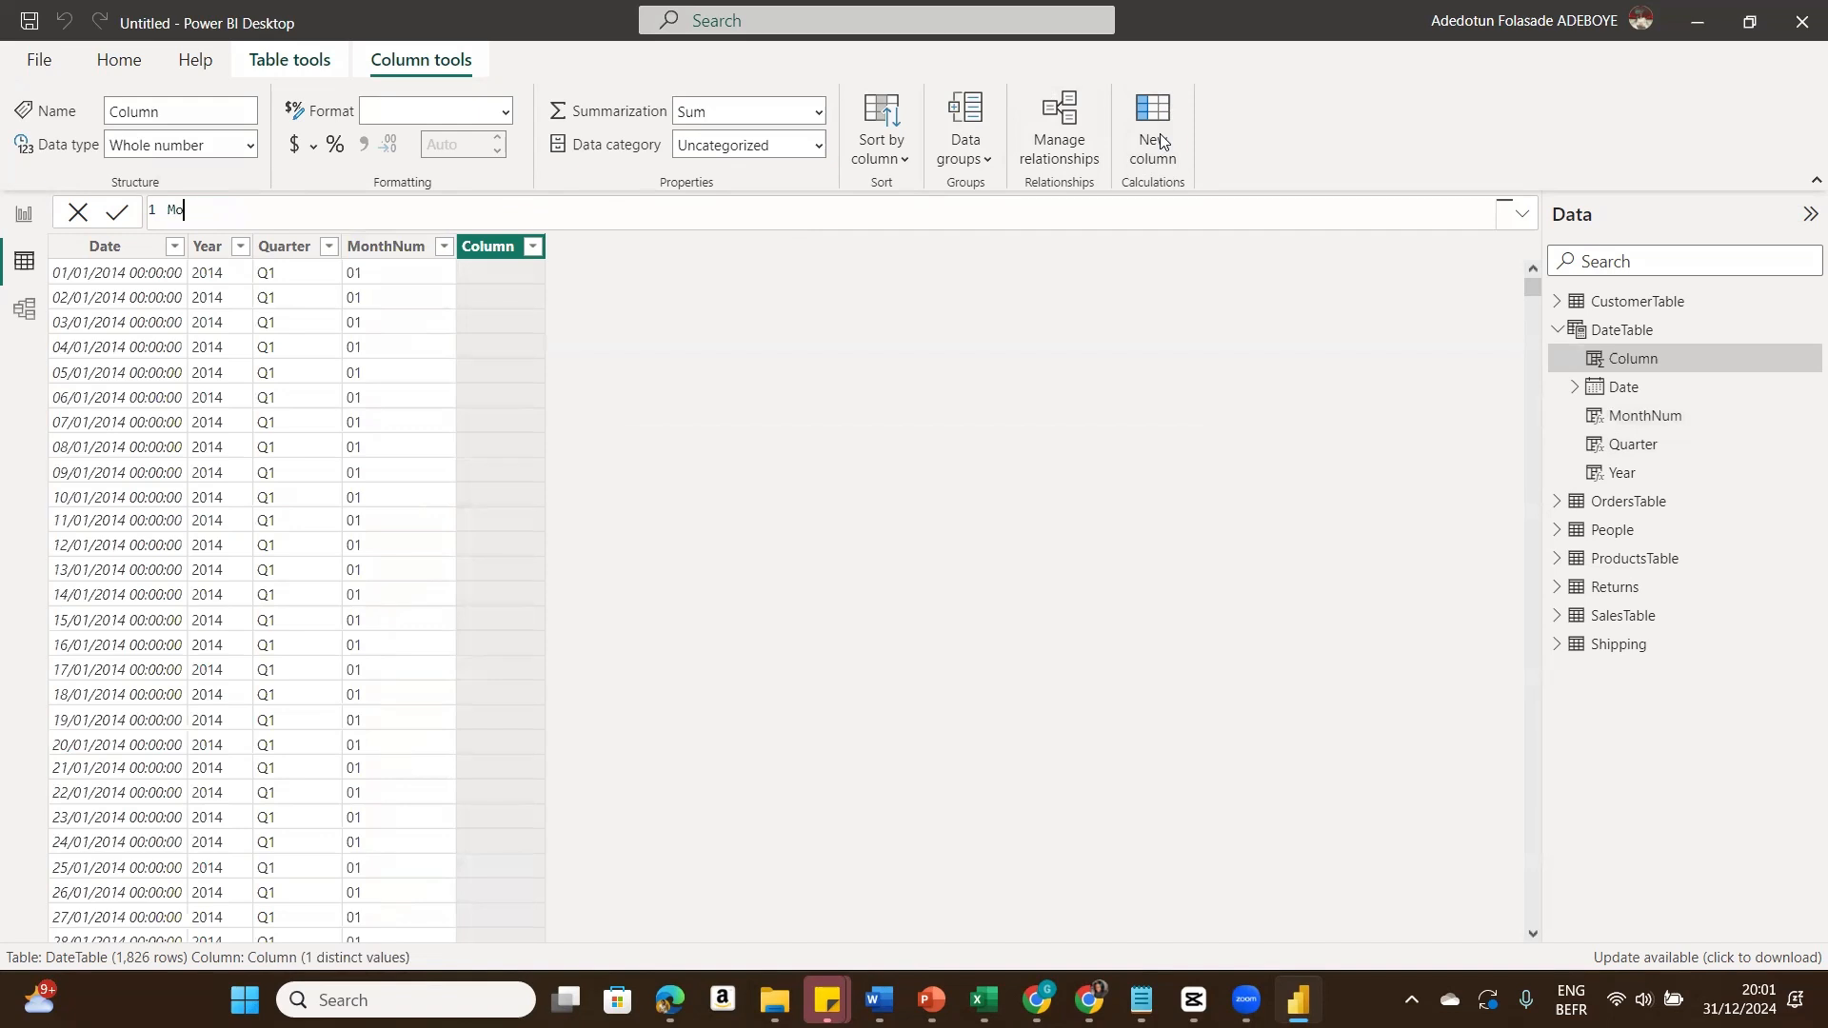
text(nth =)
key(ctrl+v)
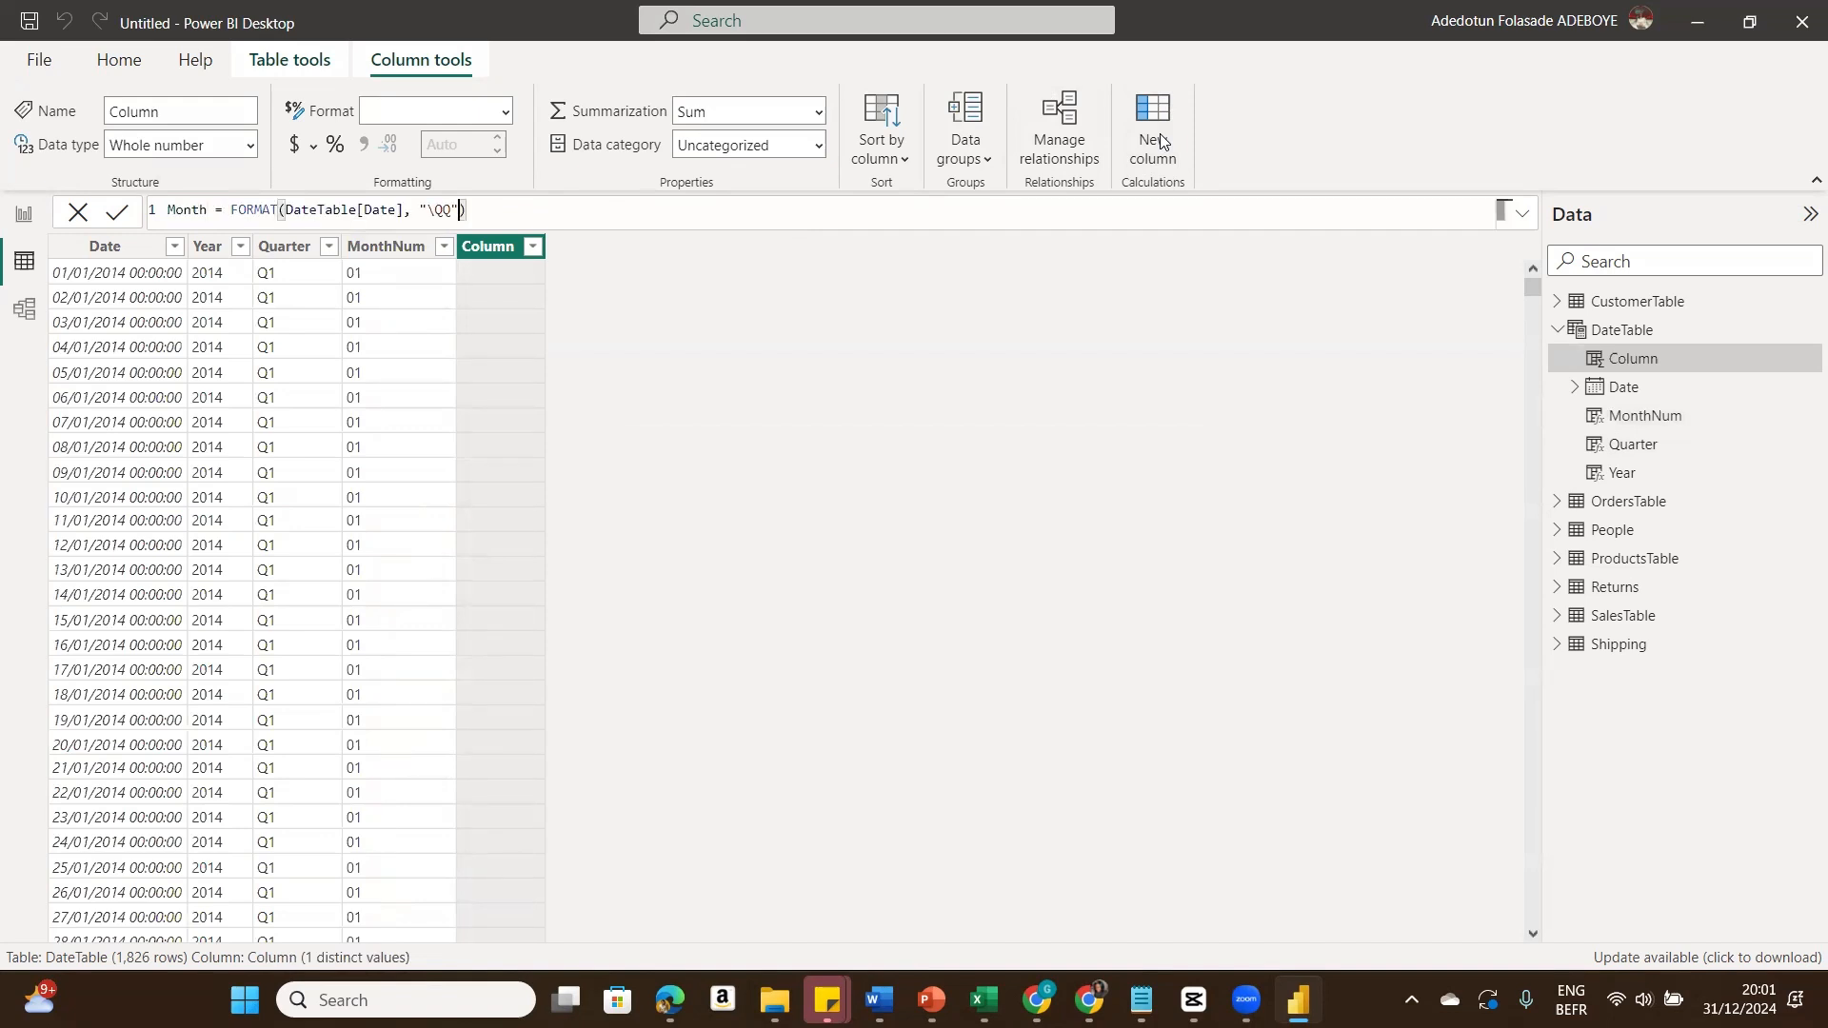
key(Left)
key(BackSpace)
key(BackSpace)
key(BackSpace)
text(mmm)
click(116, 214)
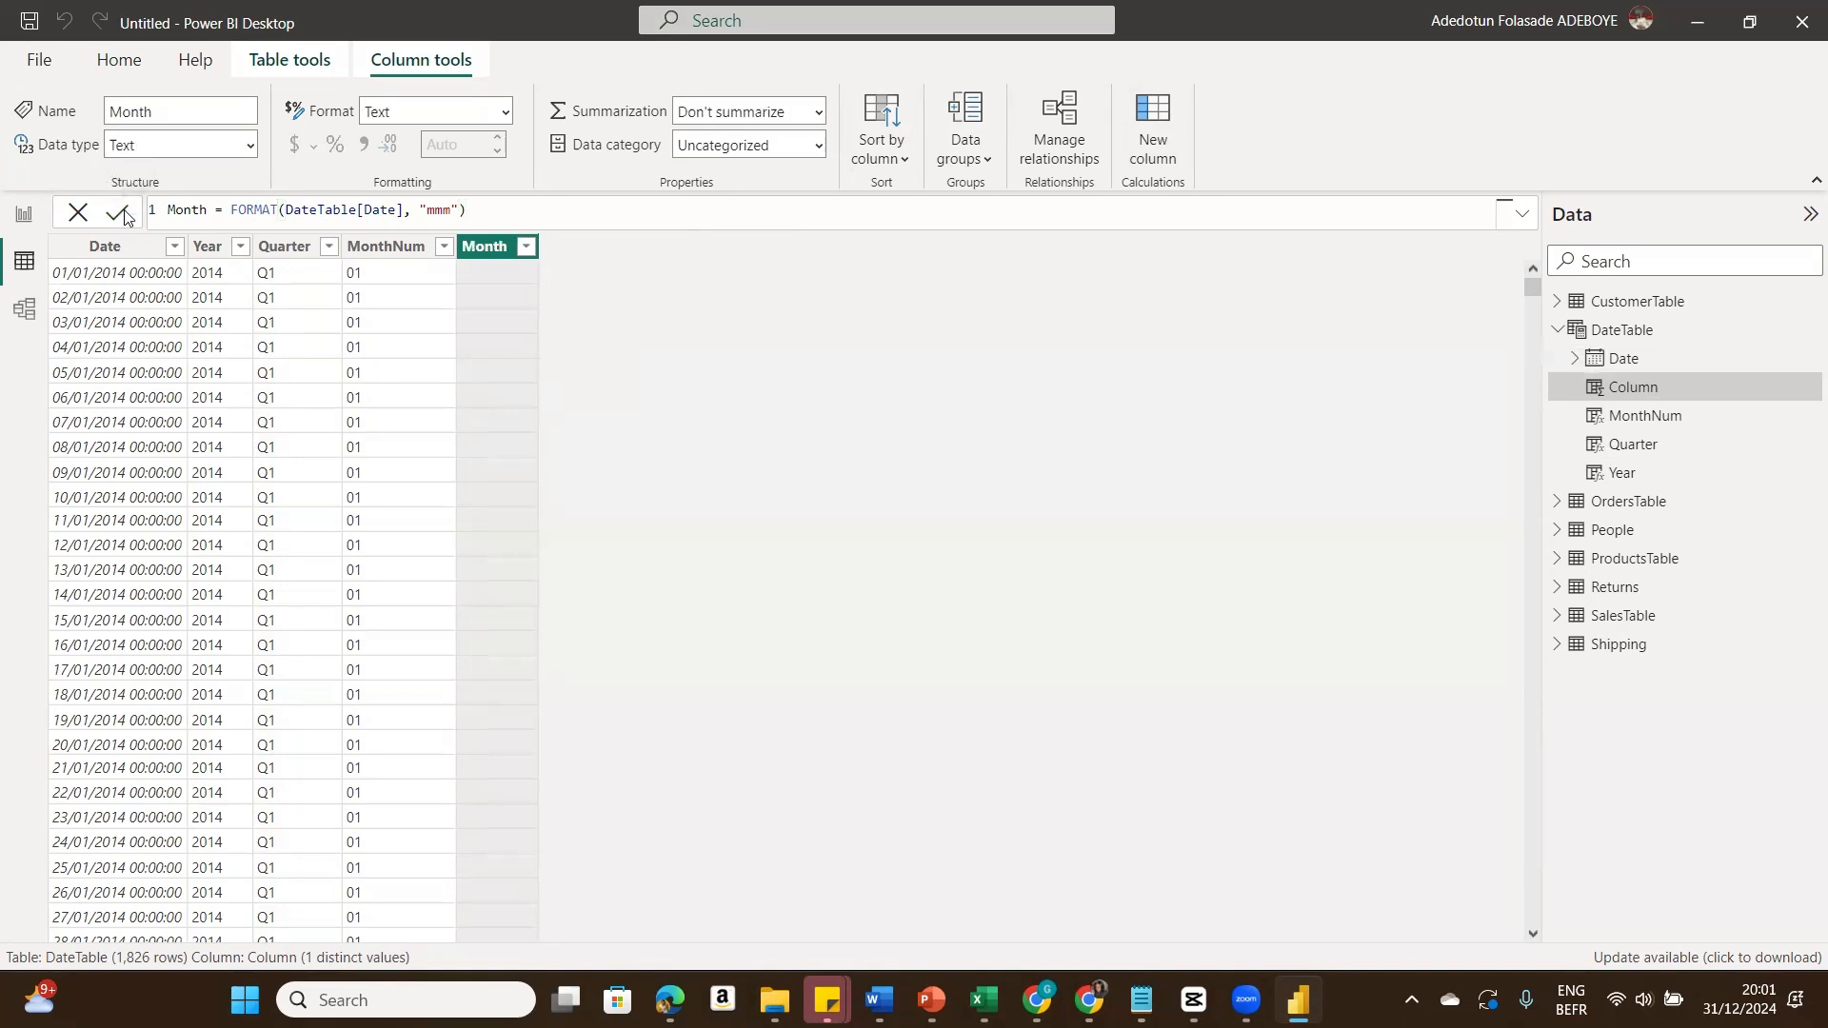
Step: Add a calculated column Day = FORMAT(DateTable[Date], "ddd")
click(1154, 140)
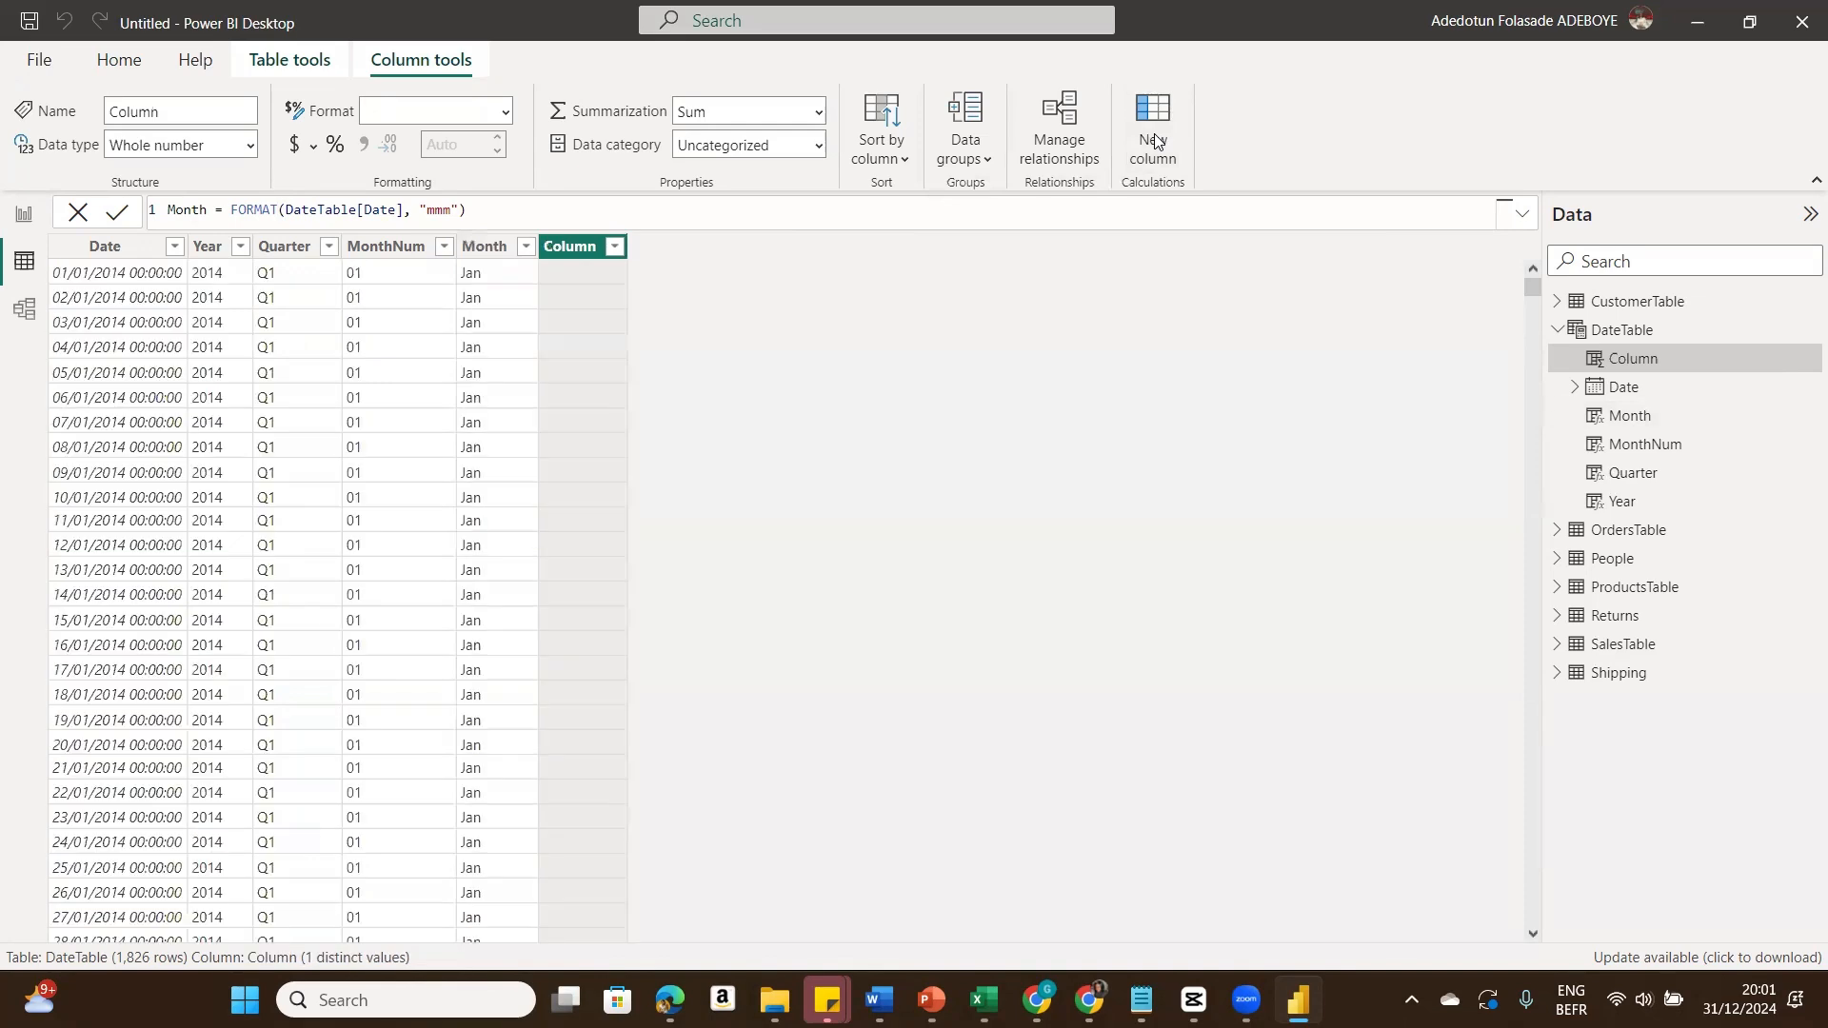
text(Da)
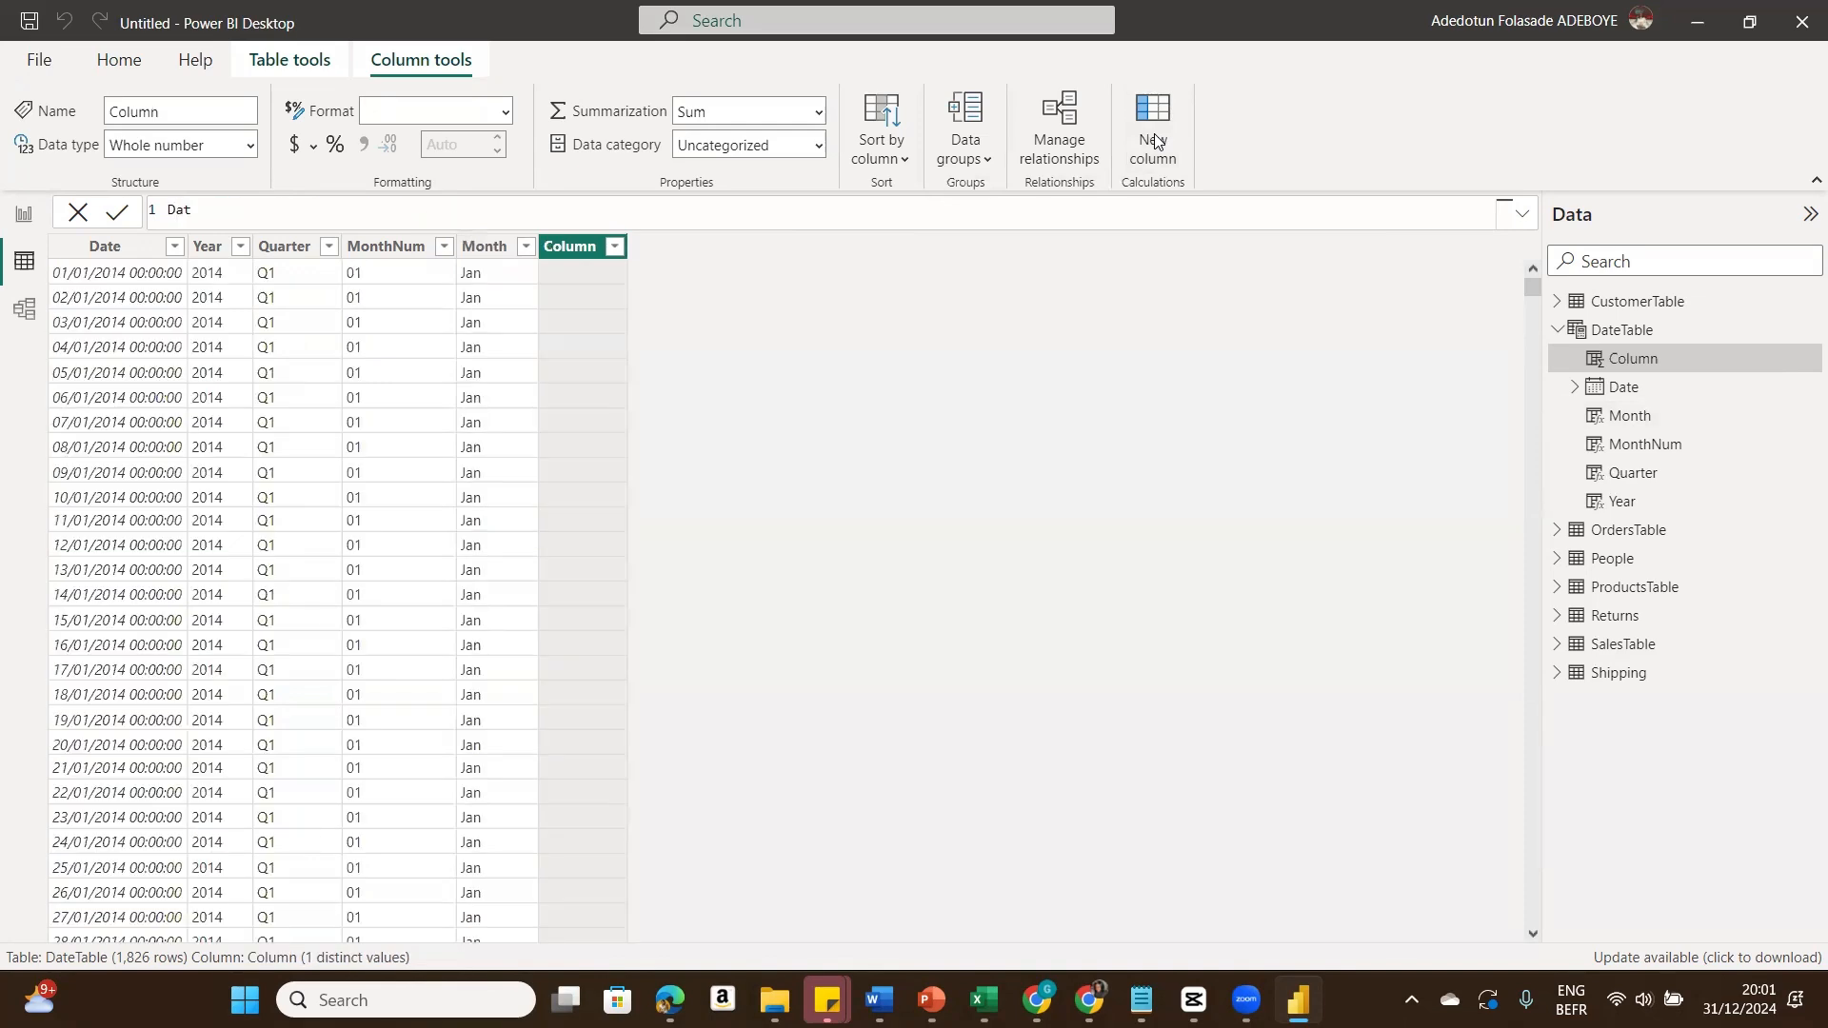
text(y =)
key(ctrl+v)
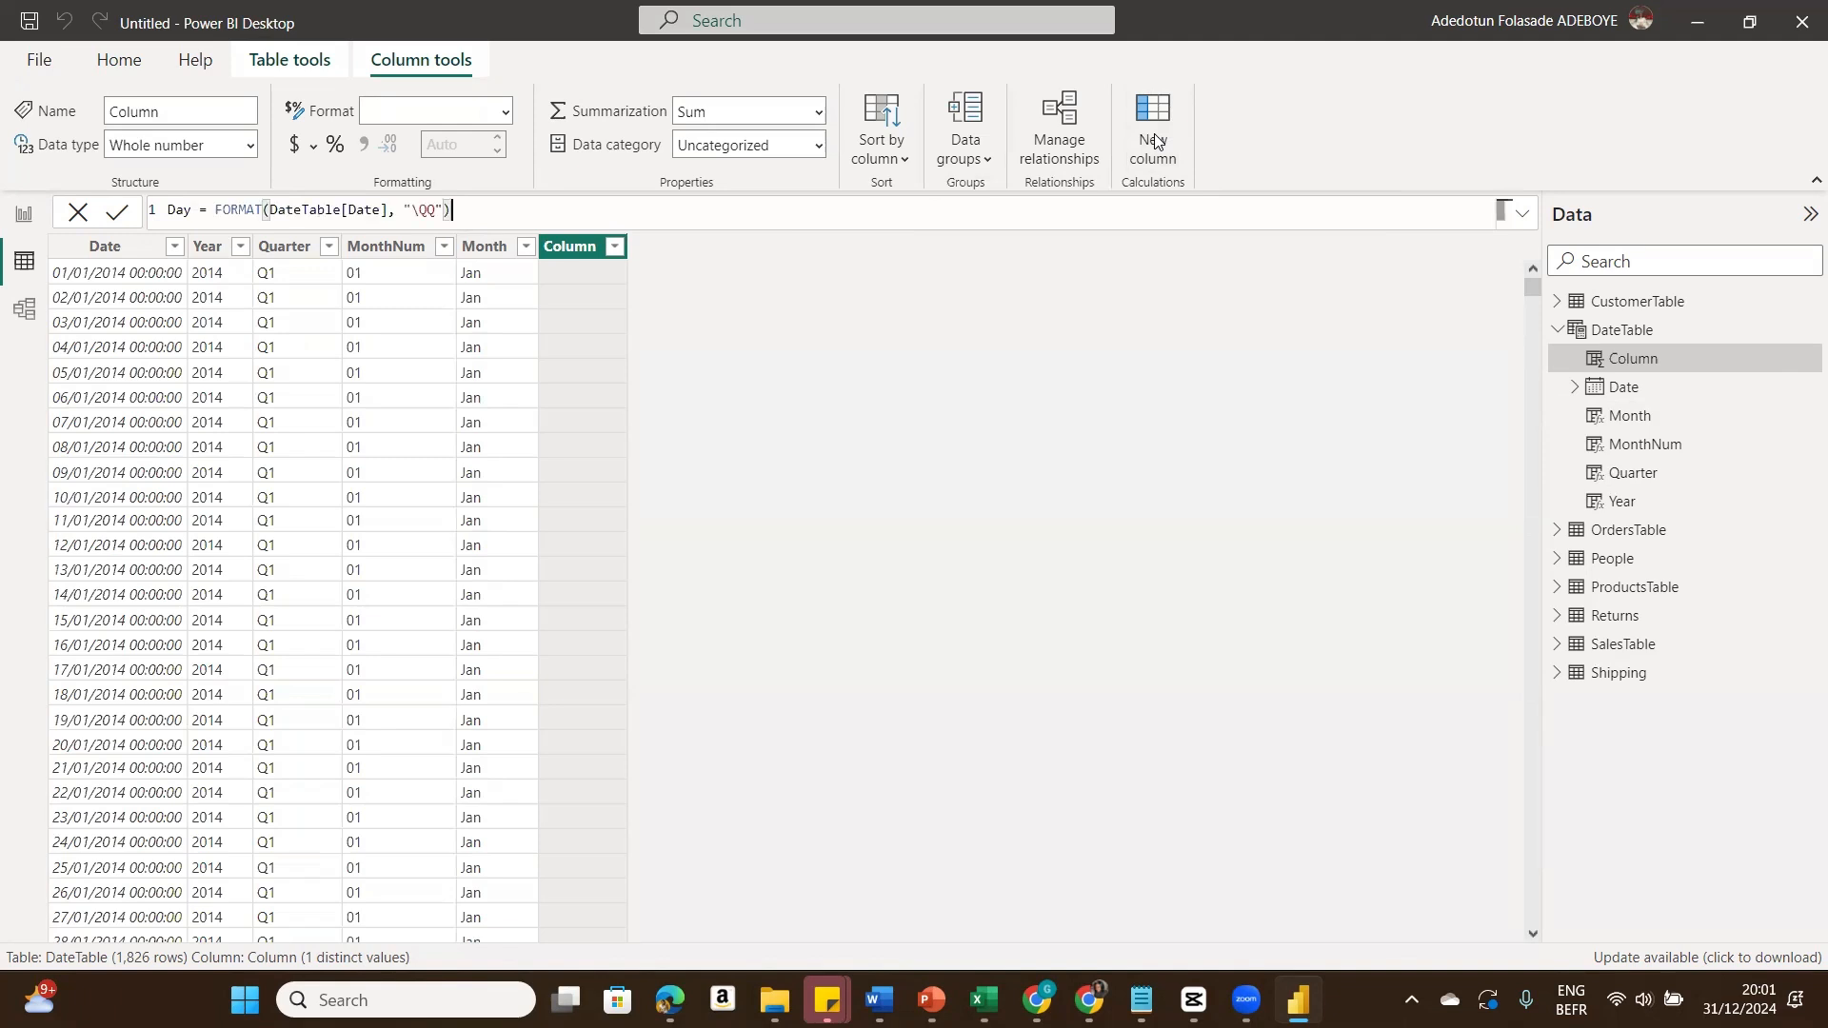
key(Left)
key(BackSpace)
key(BackSpace)
key(BackSpace)
text(ddd)
click(125, 213)
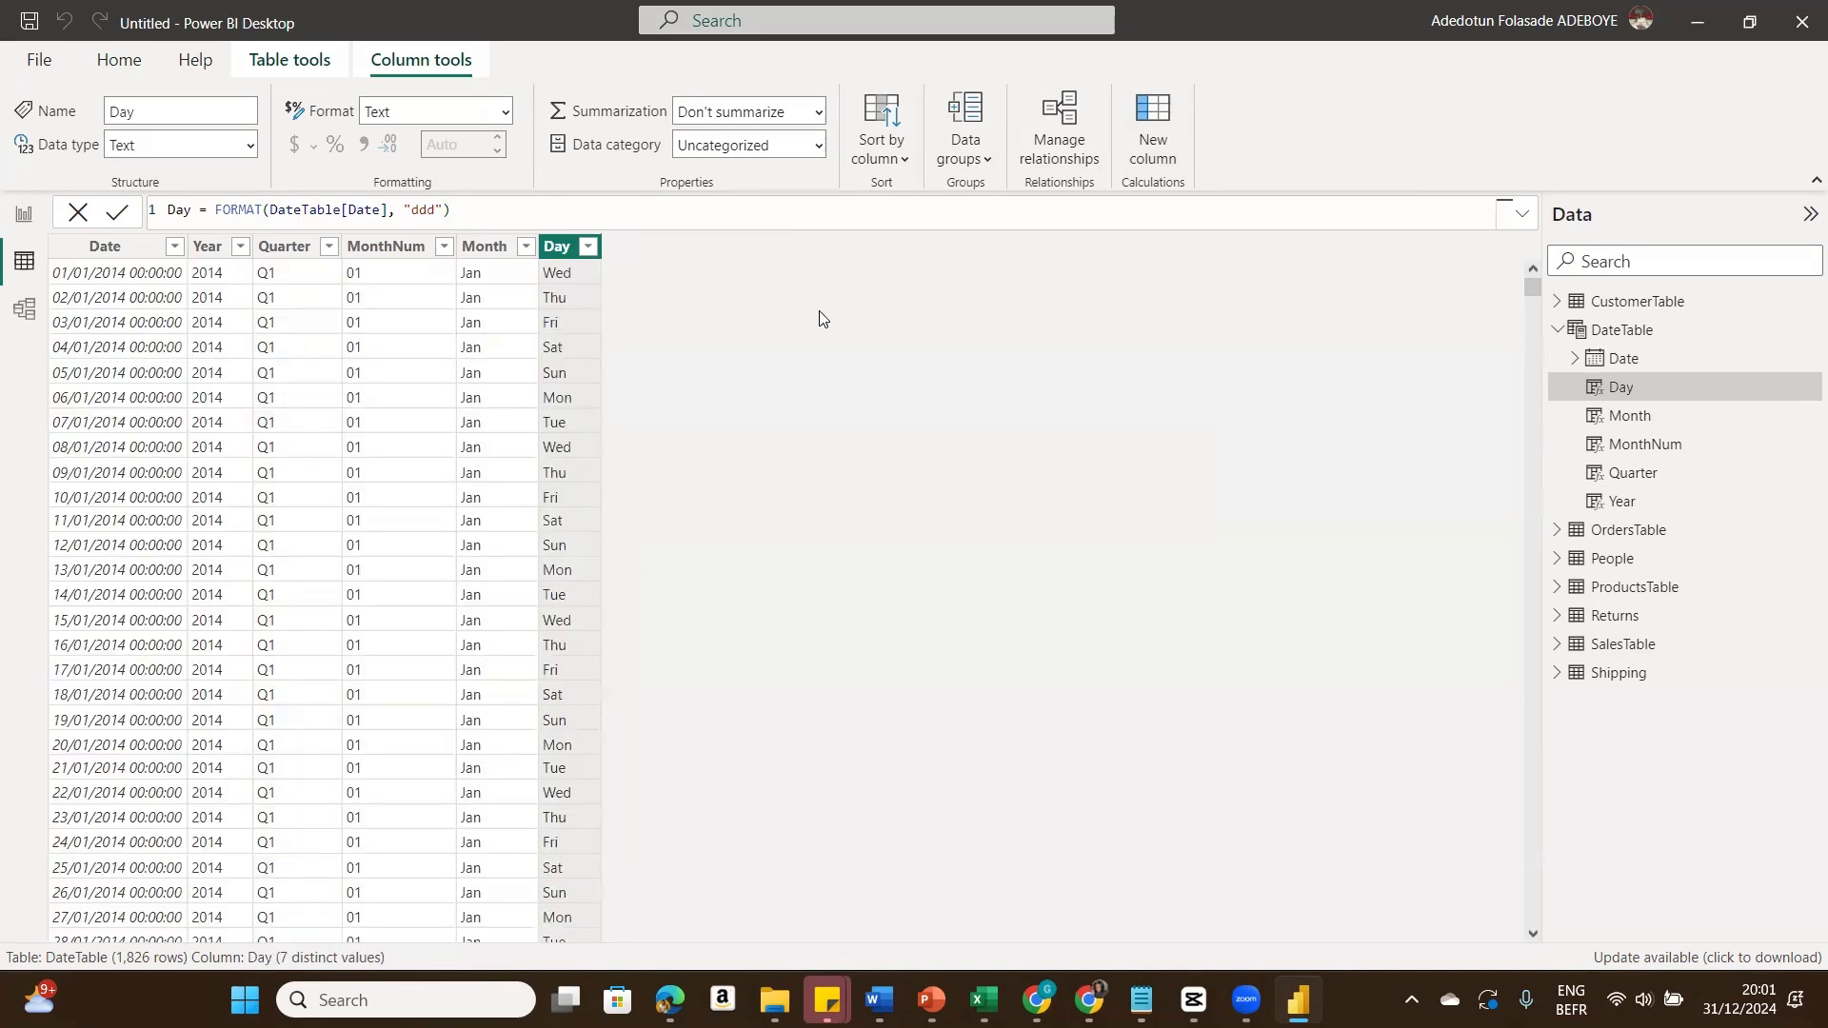
Step: Add a calculated column MonthYrCode = FORMAT(DateTable[Date], "mmyyyy")
click(1152, 133)
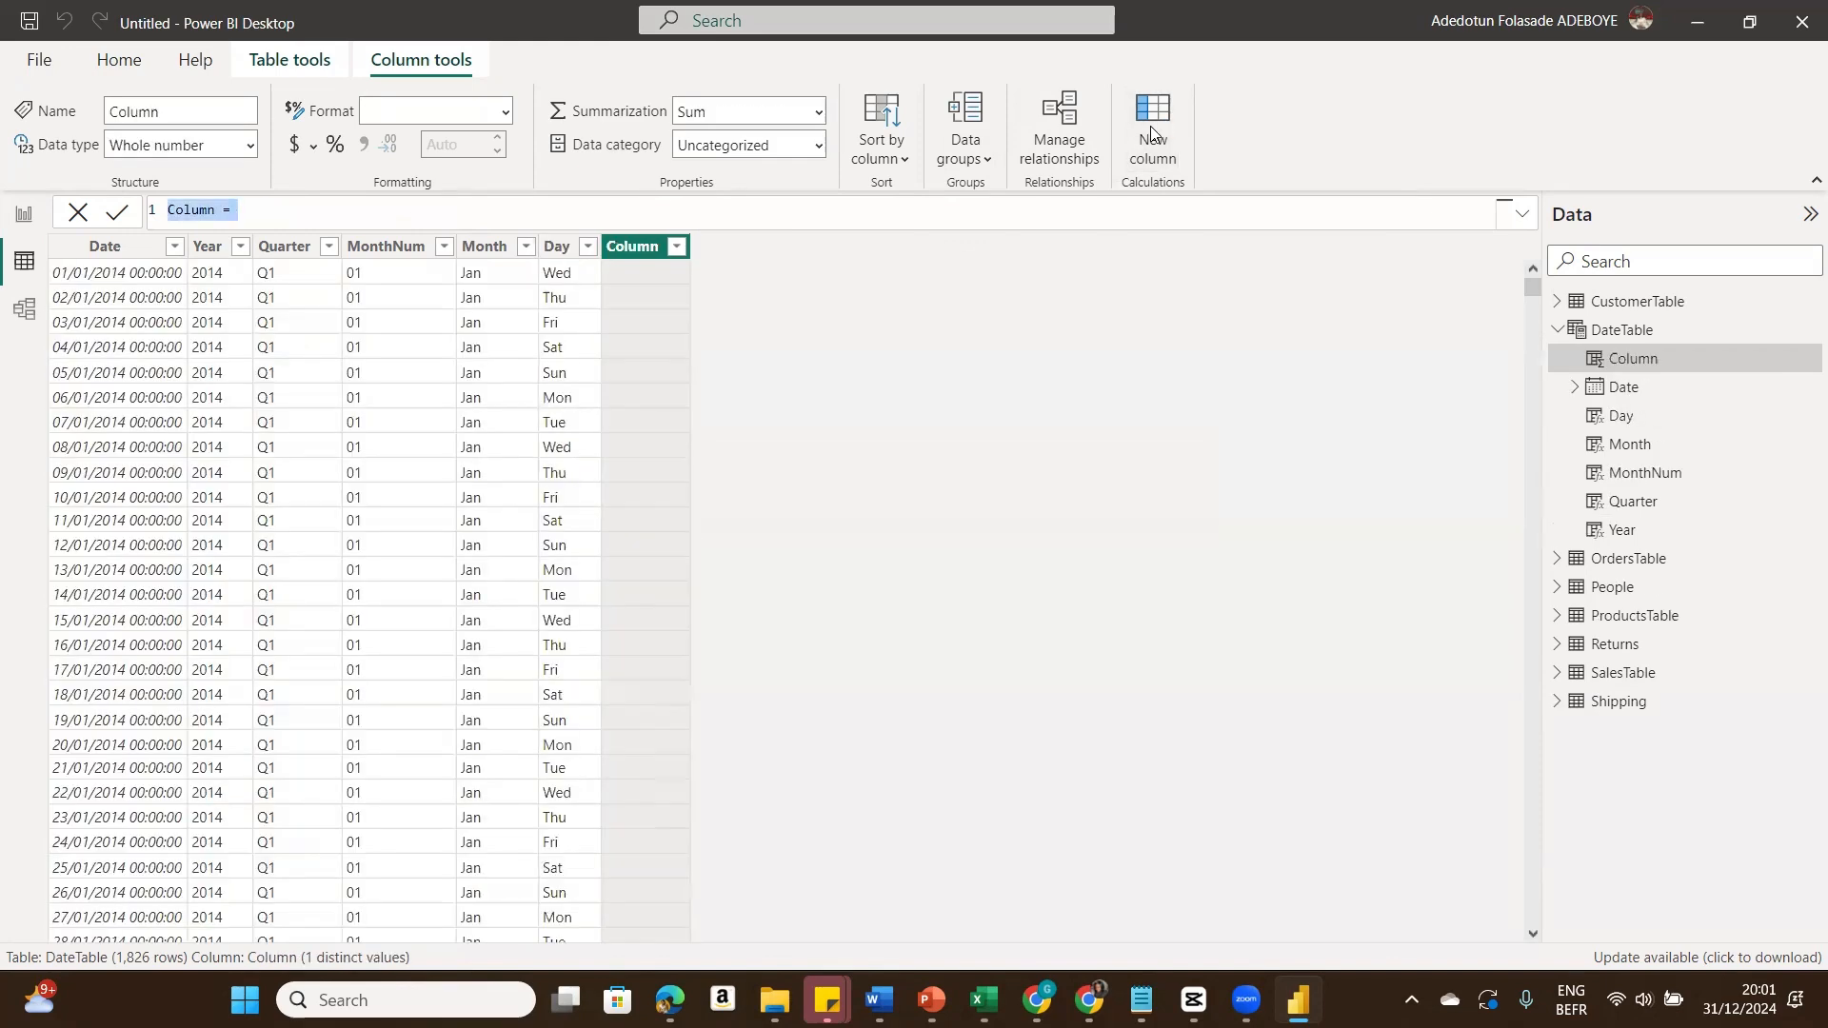
text(M)
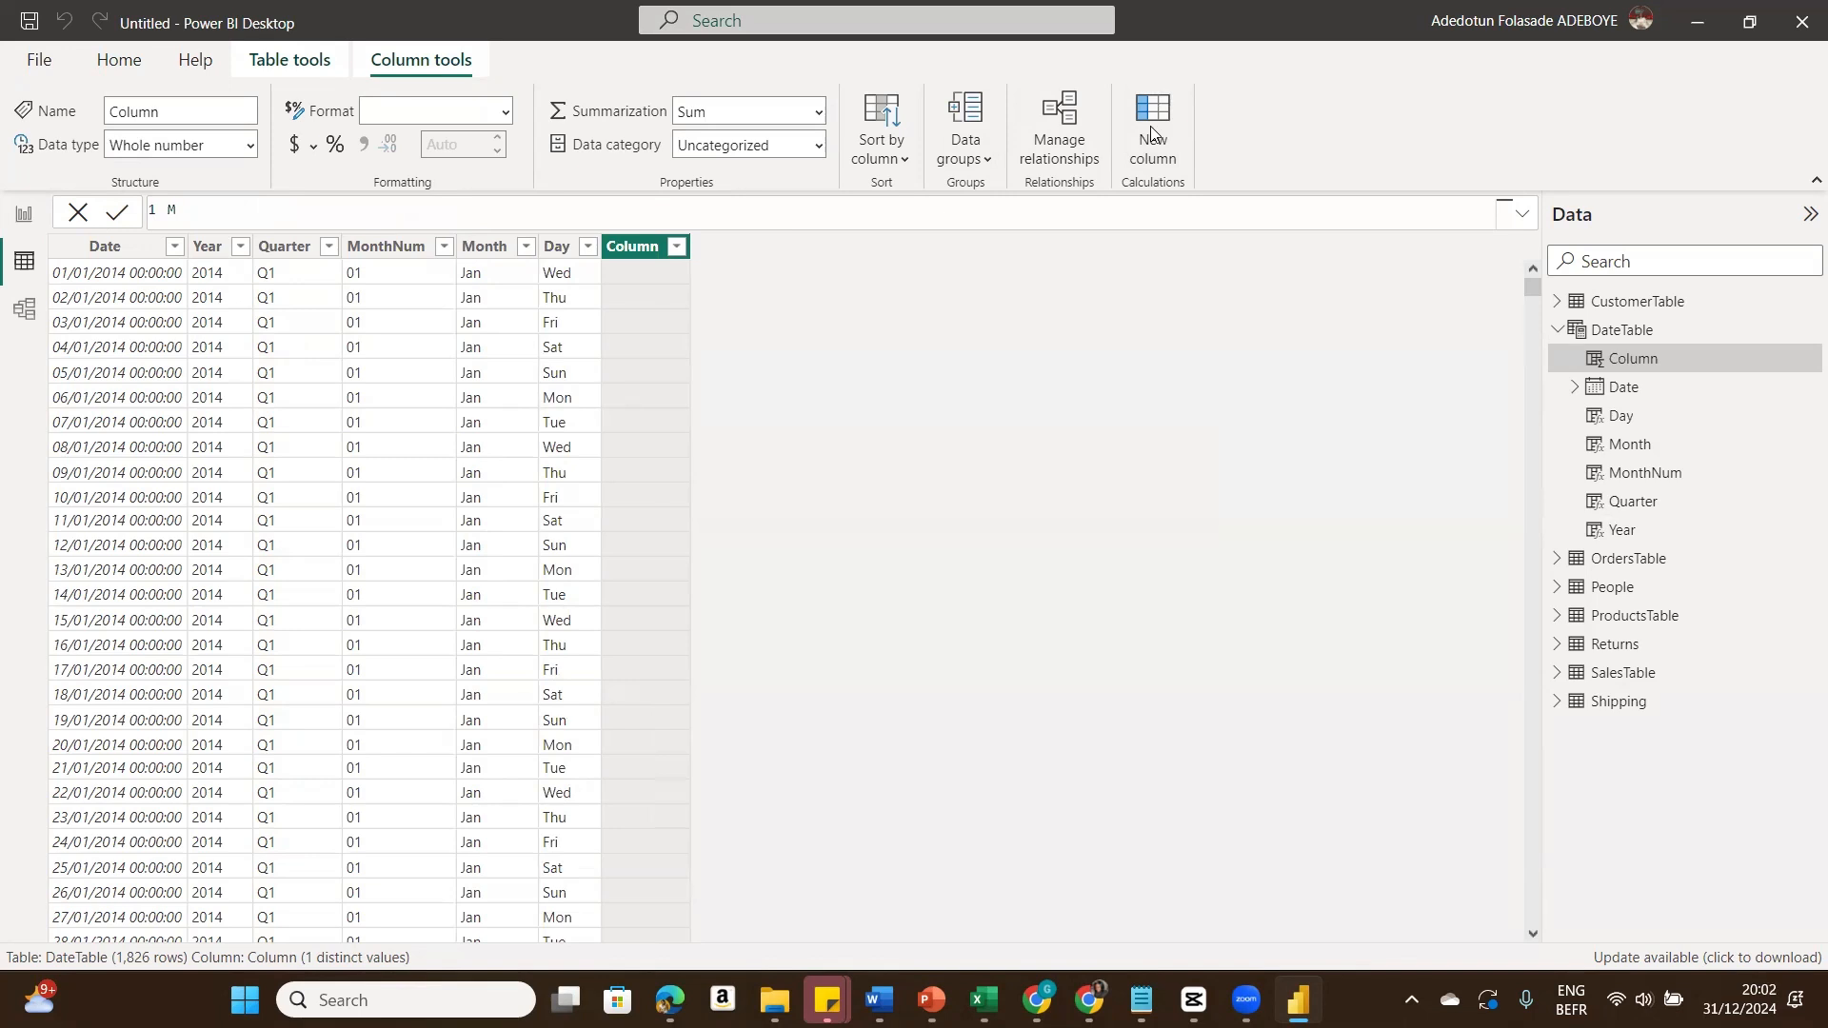
text(onthYrCode =)
text(FORMAT(DateTable[Date], "\QQ"))
key(Left)
key(Left)
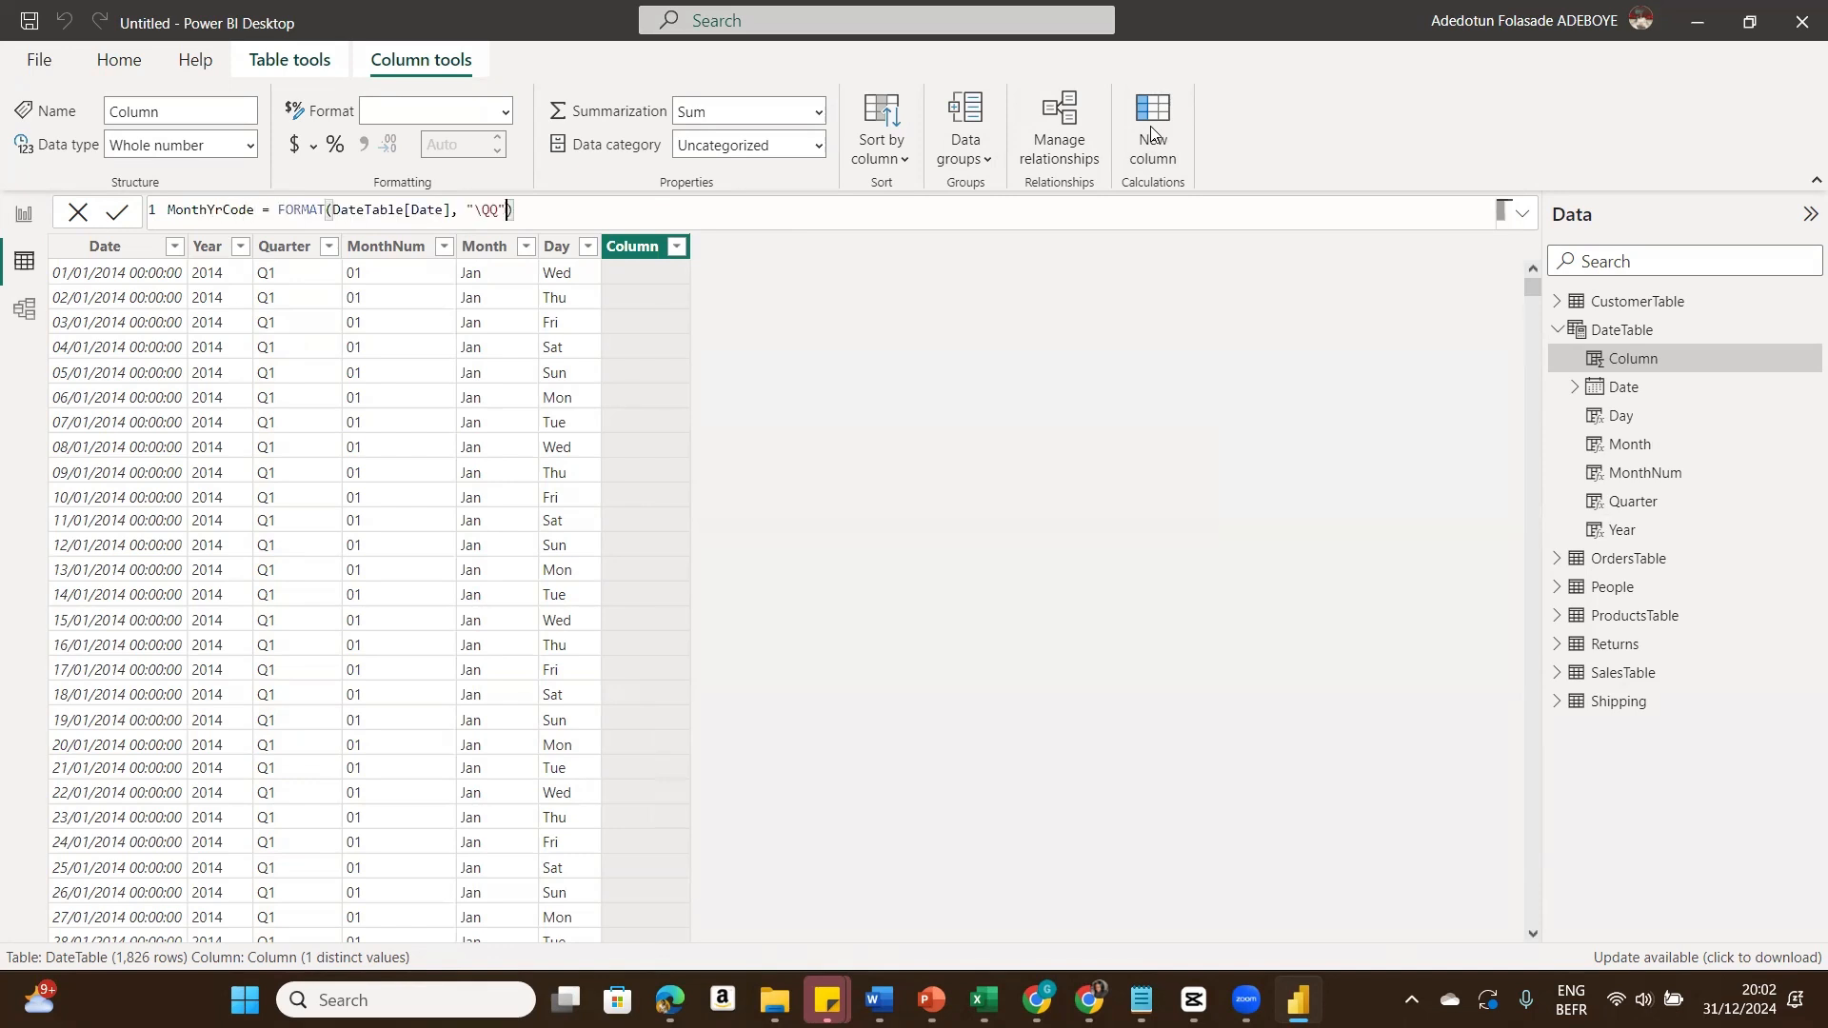
key(BackSpace)
key(BackSpace)
key(BackSpace)
text(mmyyyy)
click(114, 214)
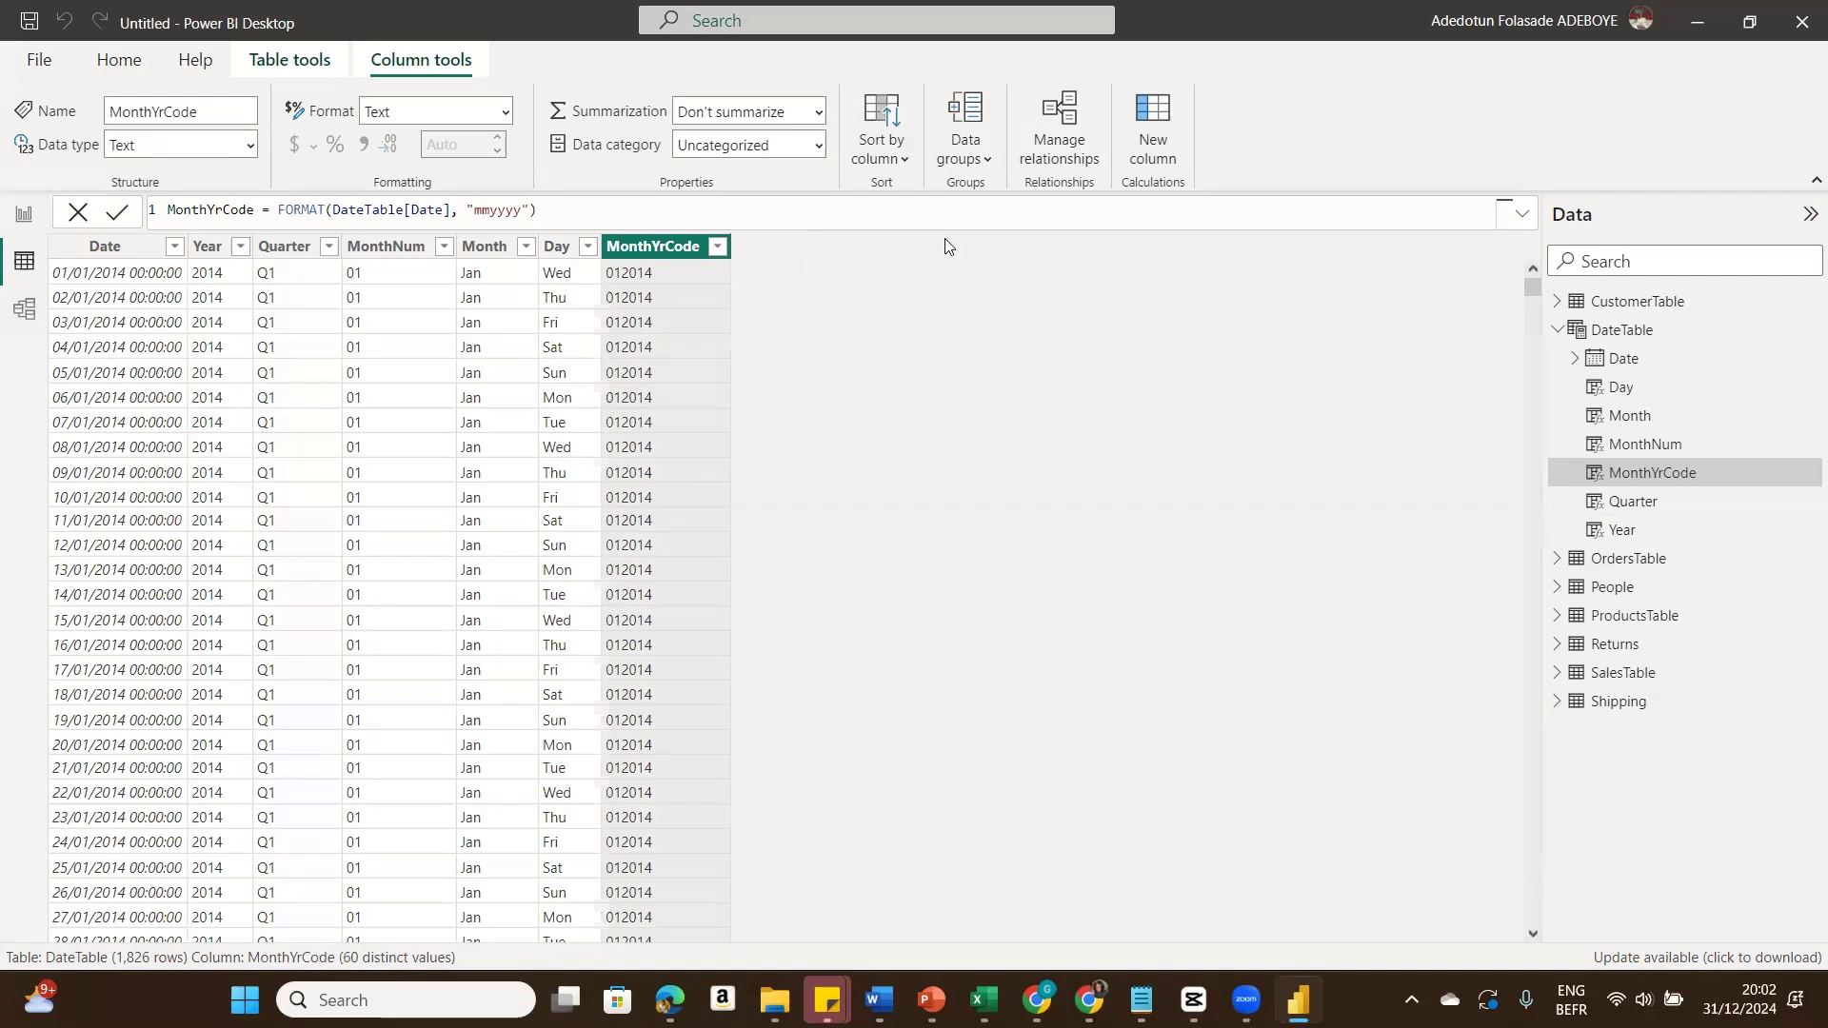
Step: Add a calculated column MonthYear = FORMAT(DateTable[Date], "mmmyyyy") by reusing the pasted FORMAT expression
click(1146, 146)
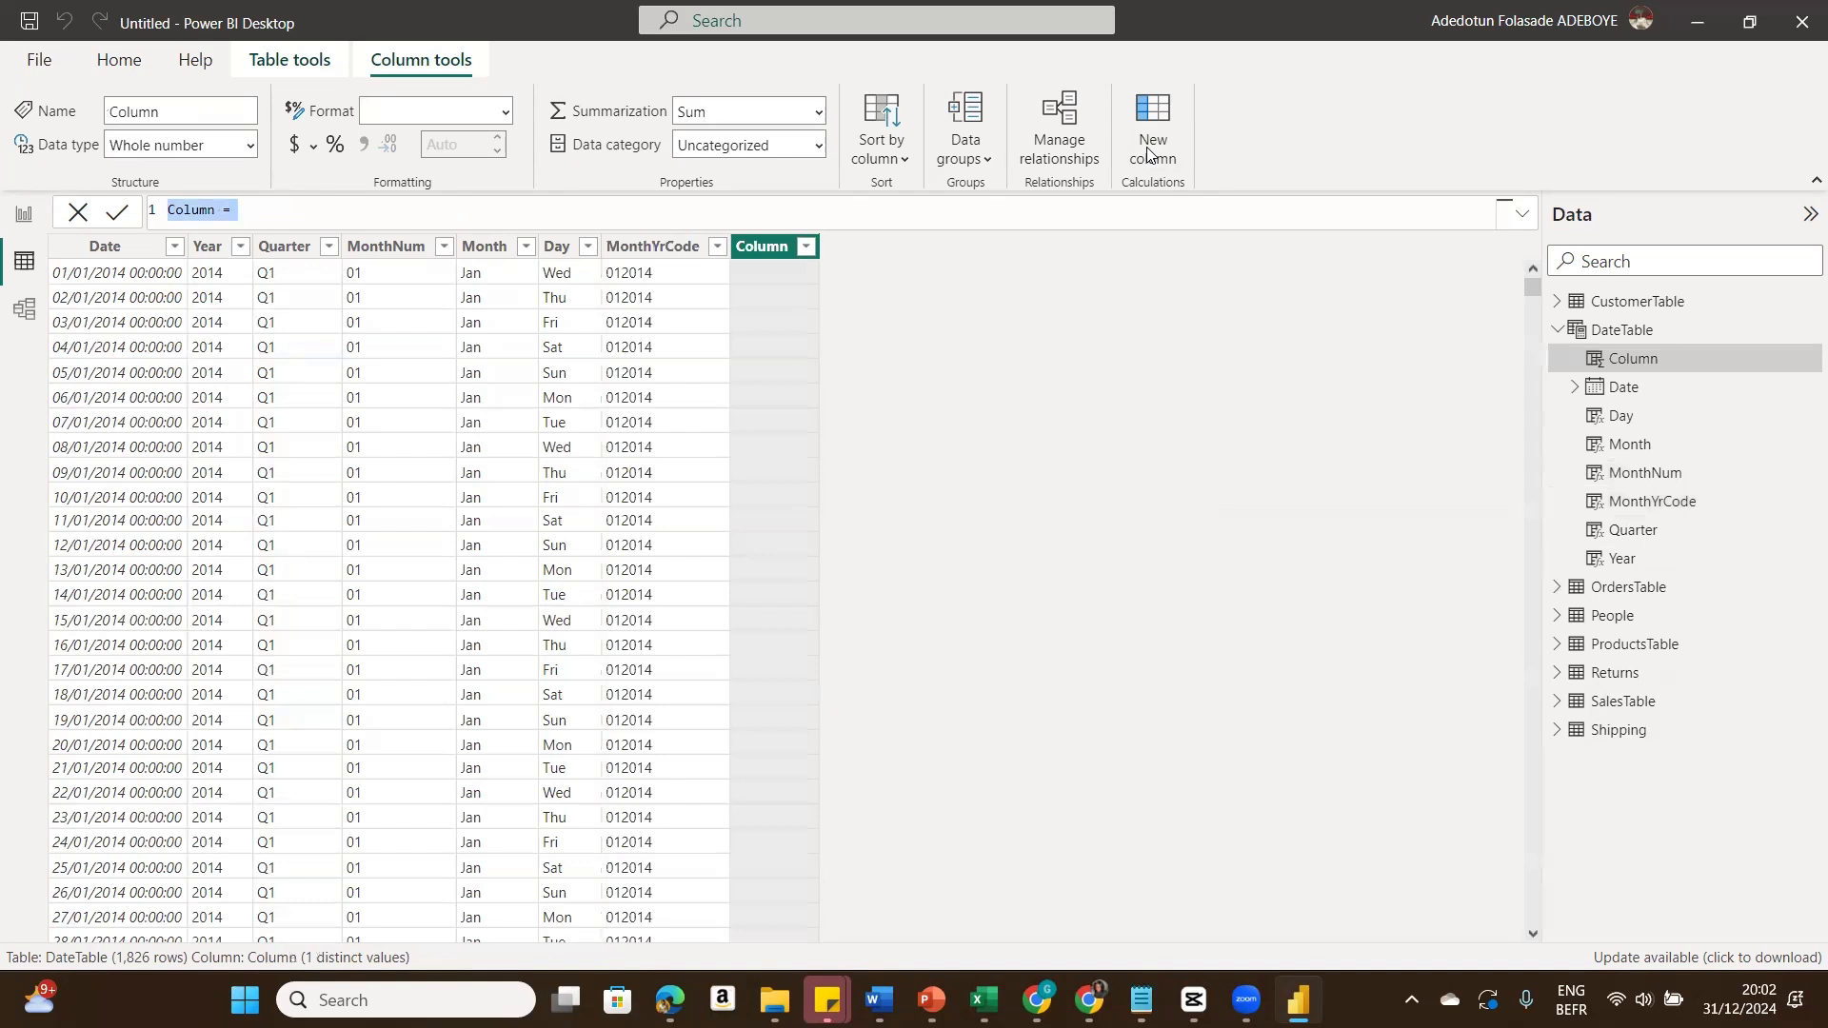
text(MonthYear =)
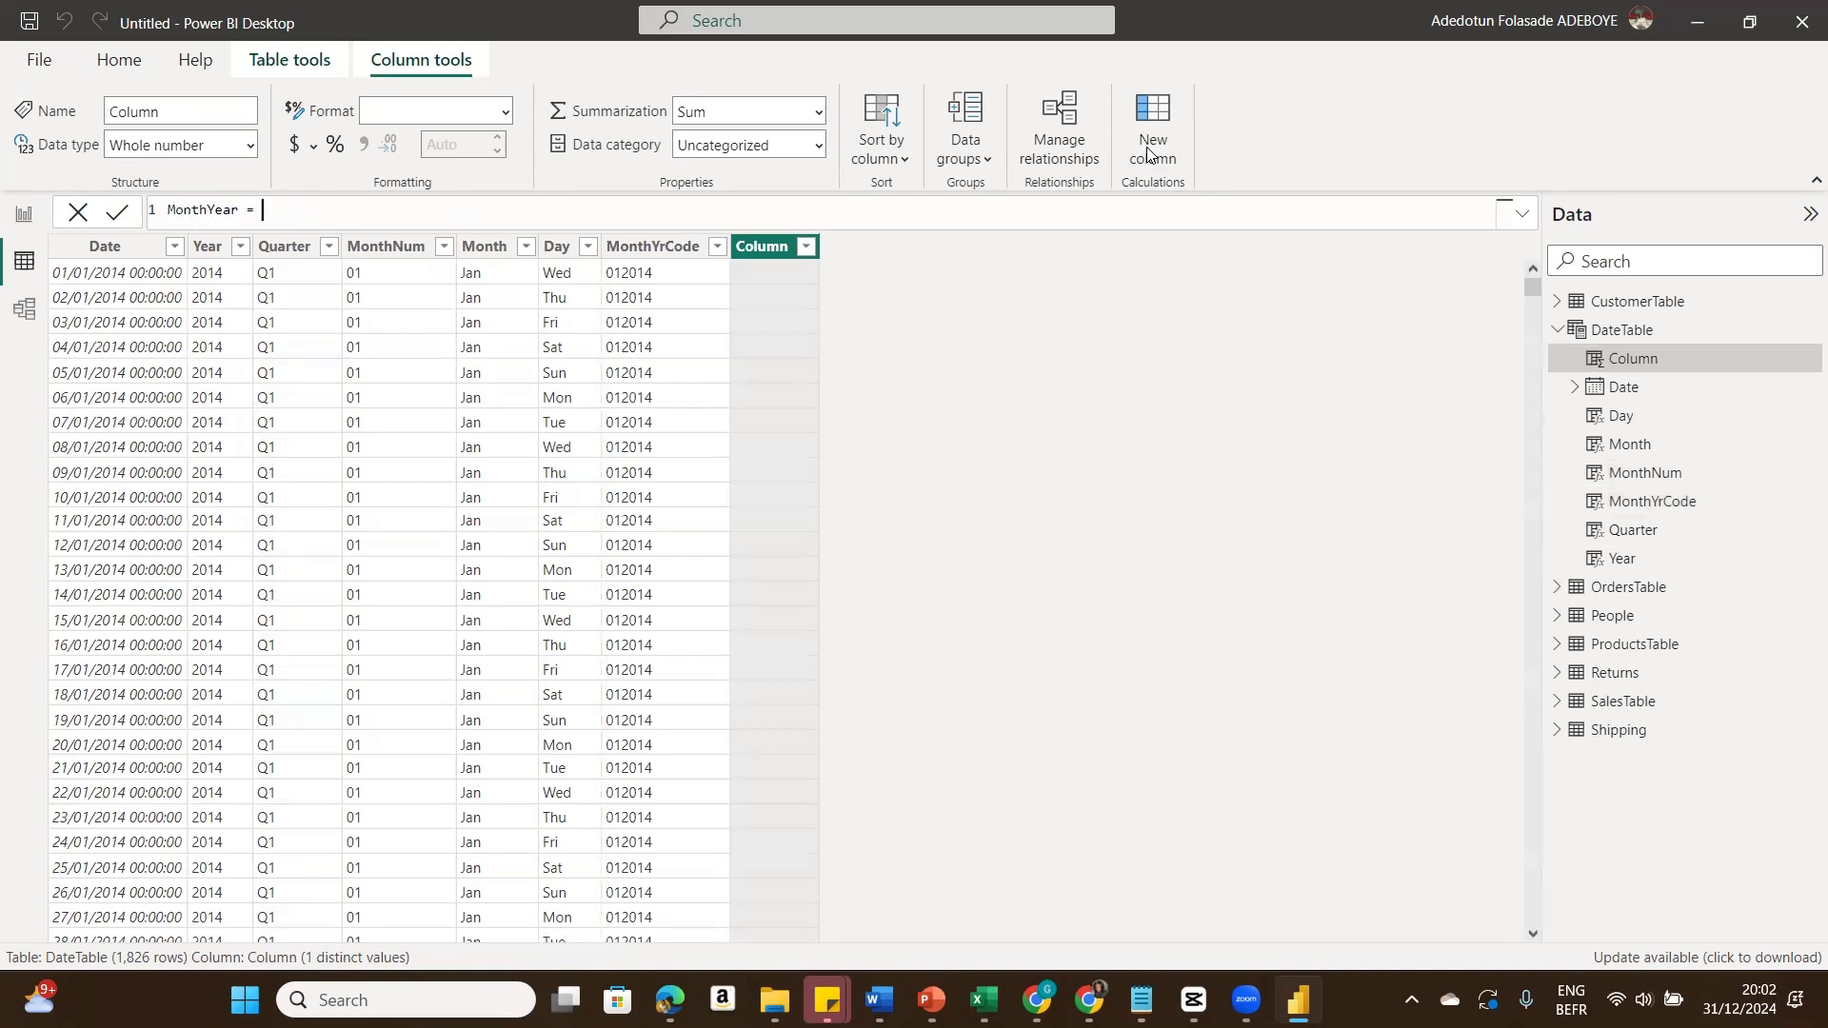
text(FORMAT(DateTable[Date], "\QQ"))
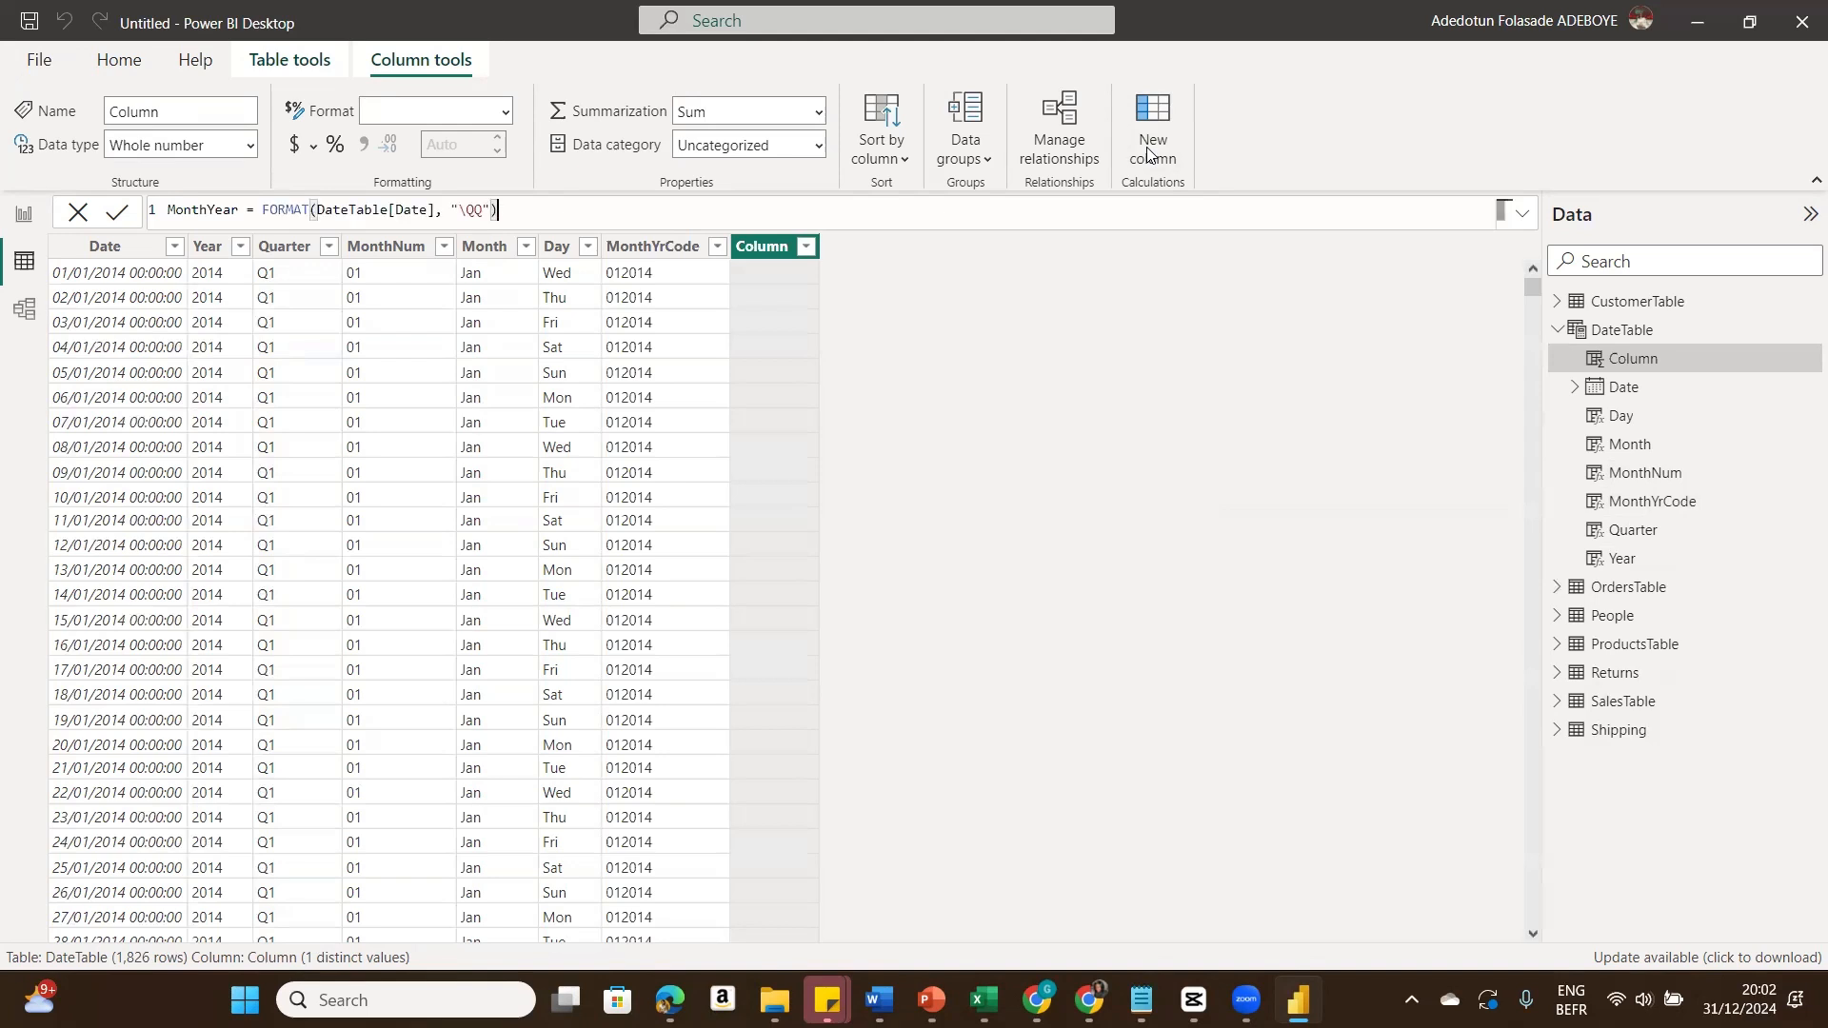
key(Left)
key(Left)
key(BackSpace)
key(BackSpace)
key(BackSpace)
text(mmmyyyy)
click(116, 212)
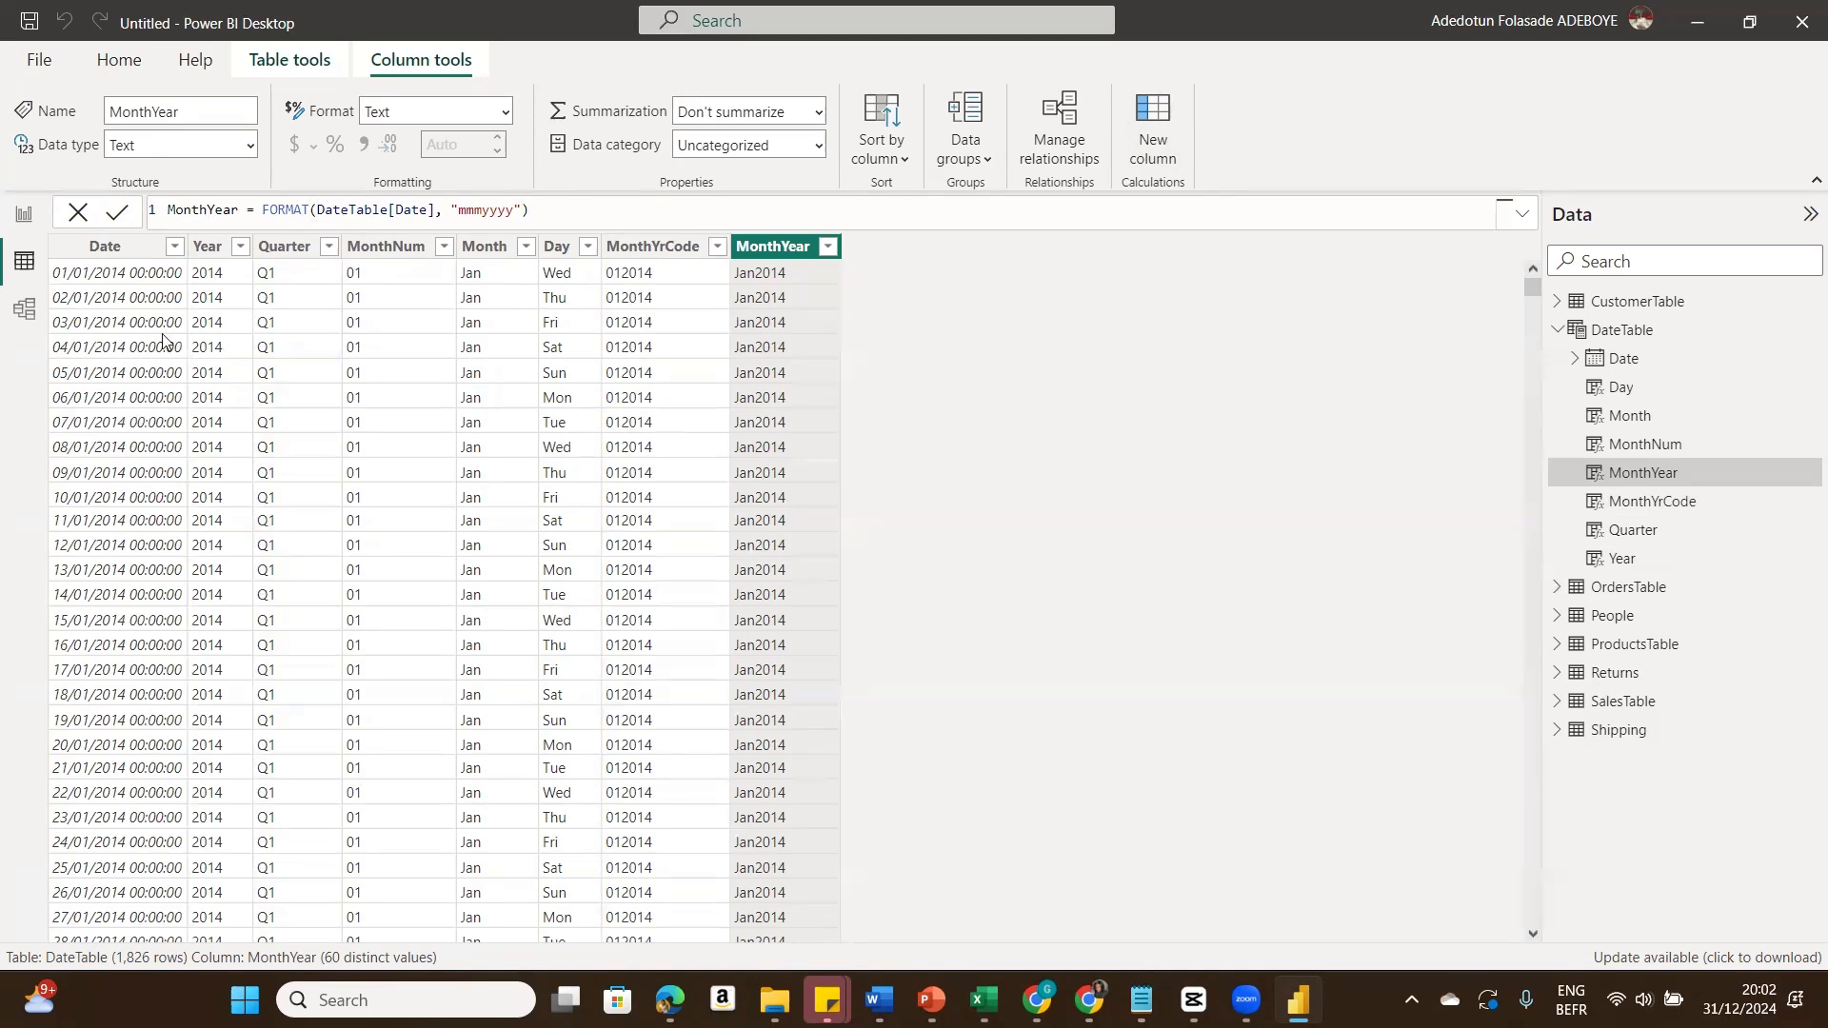
Step: Set the DateTable Date column's format to short date (dd/mm/yyyy)
click(119, 250)
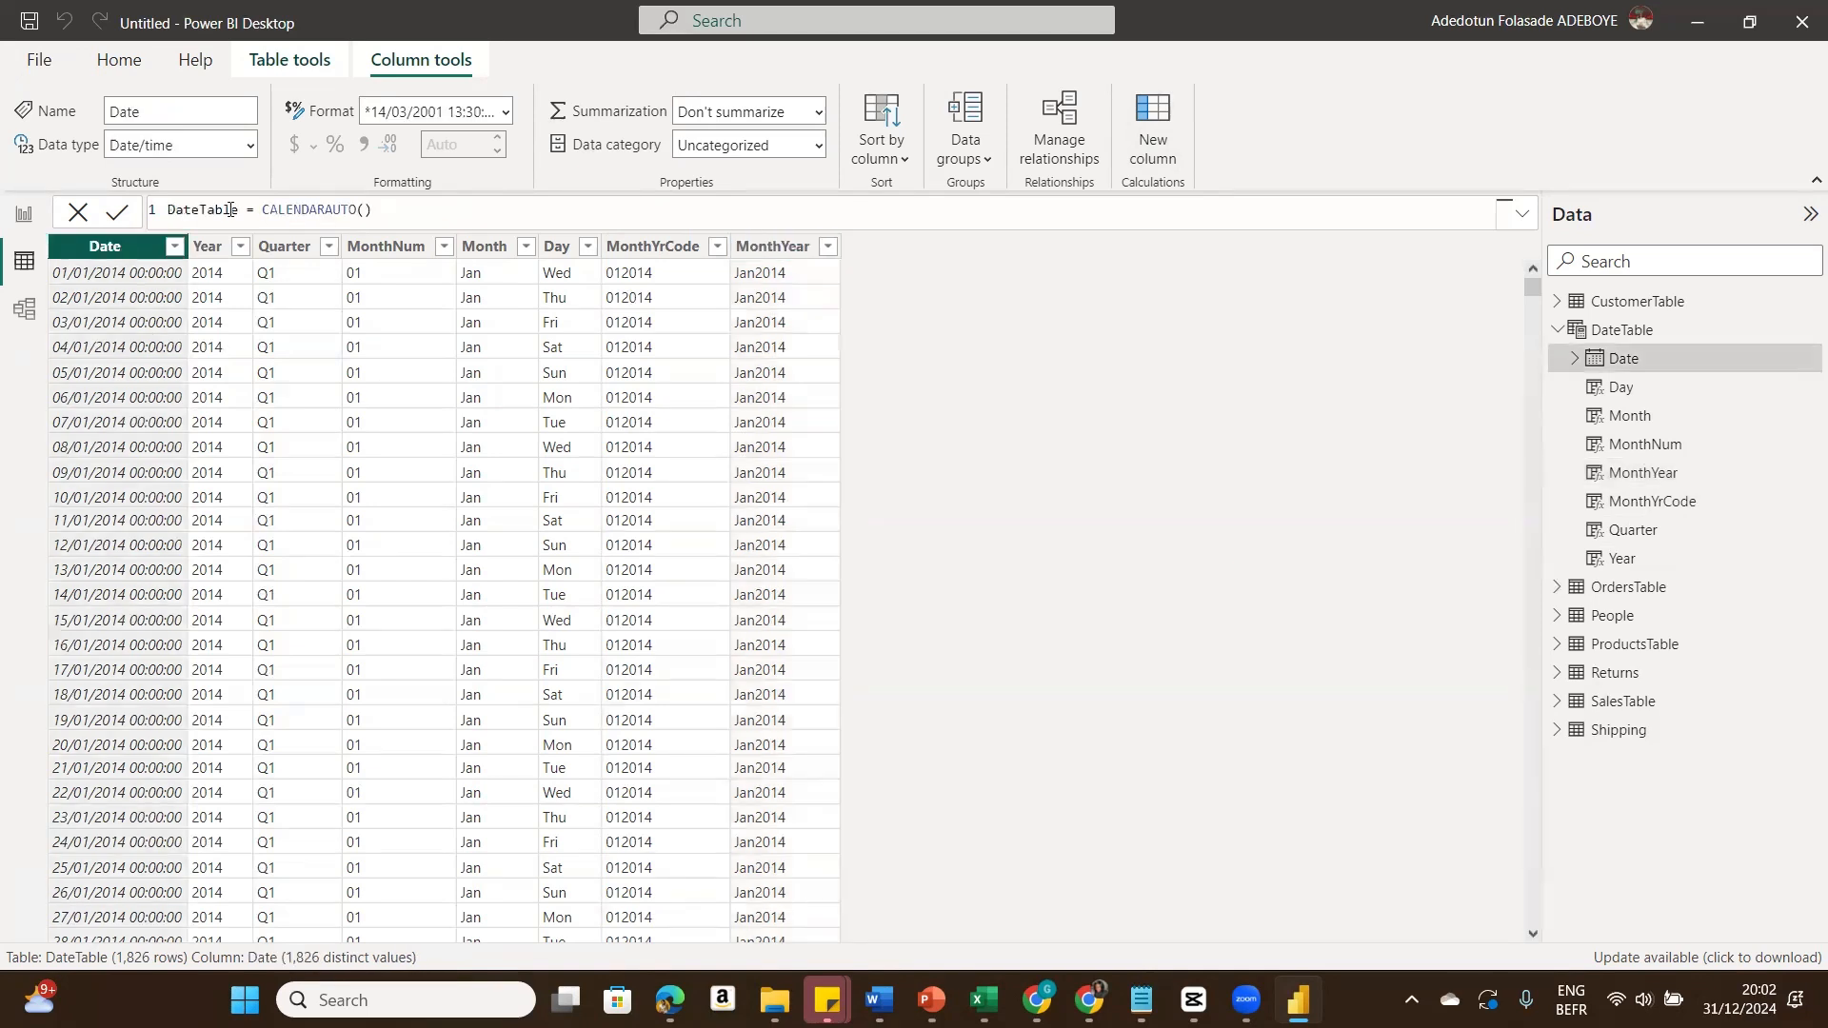
click(506, 104)
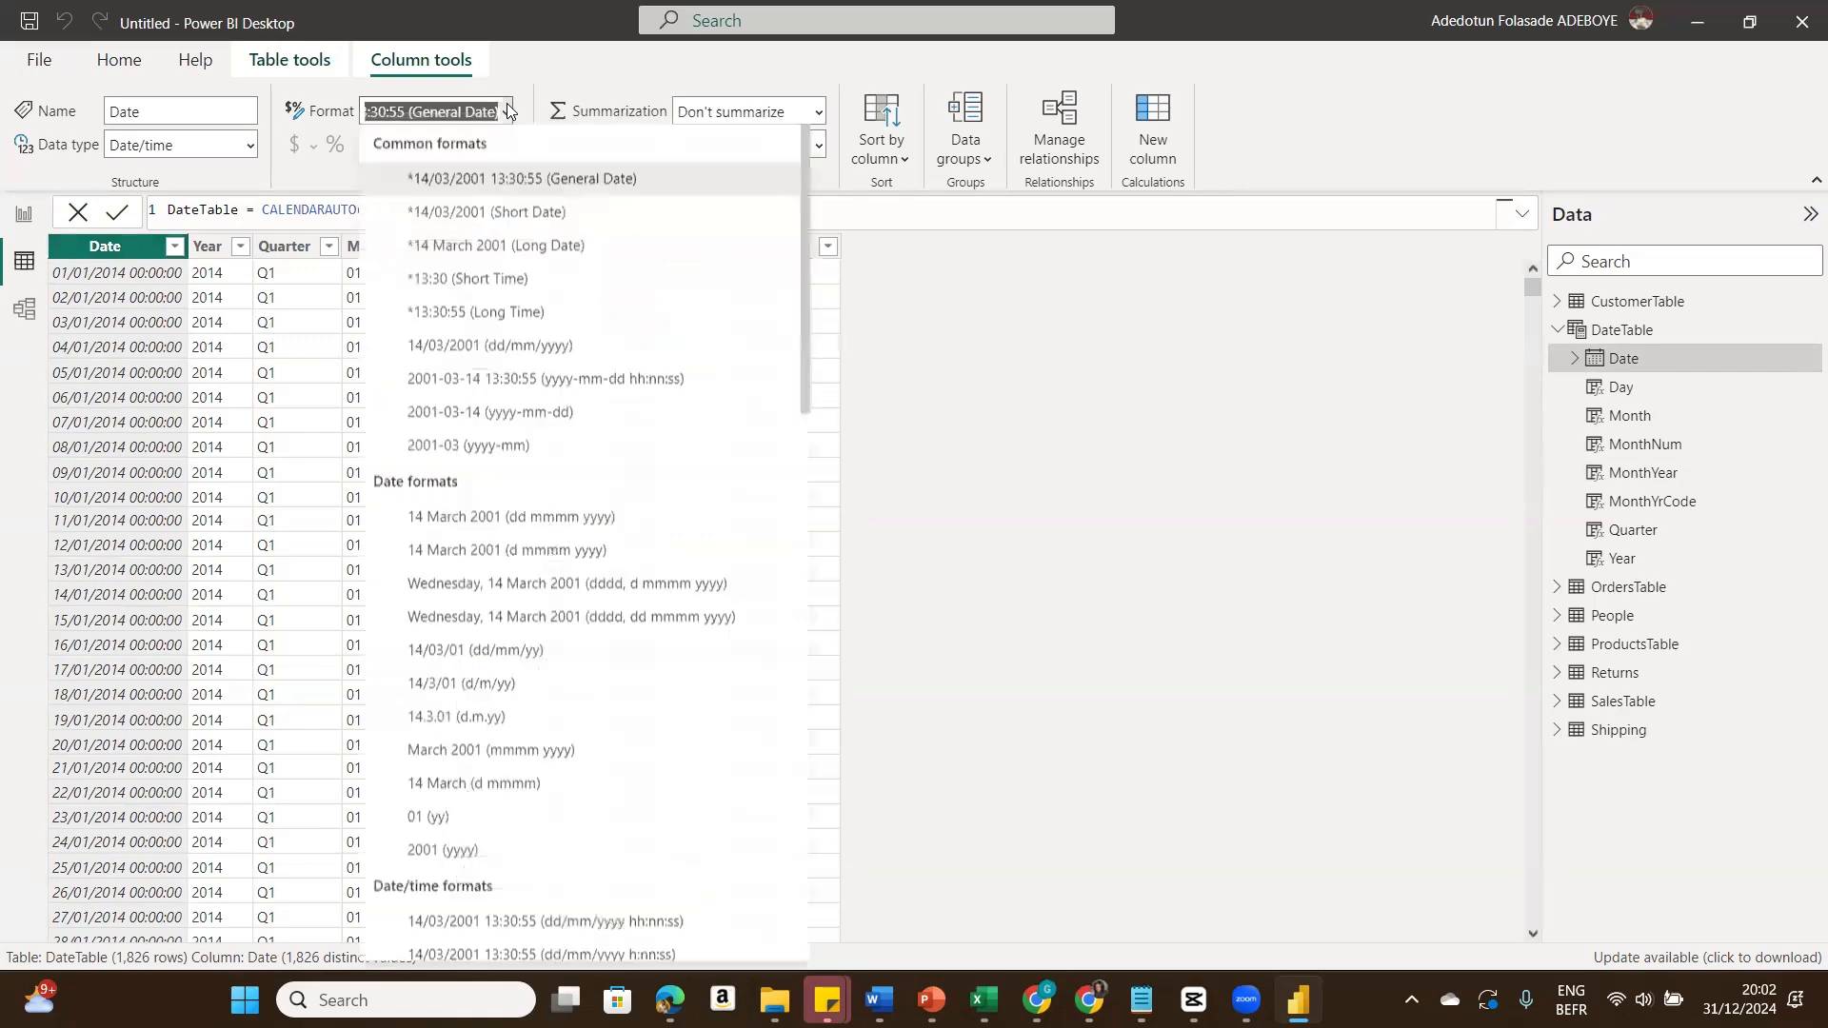
click(503, 212)
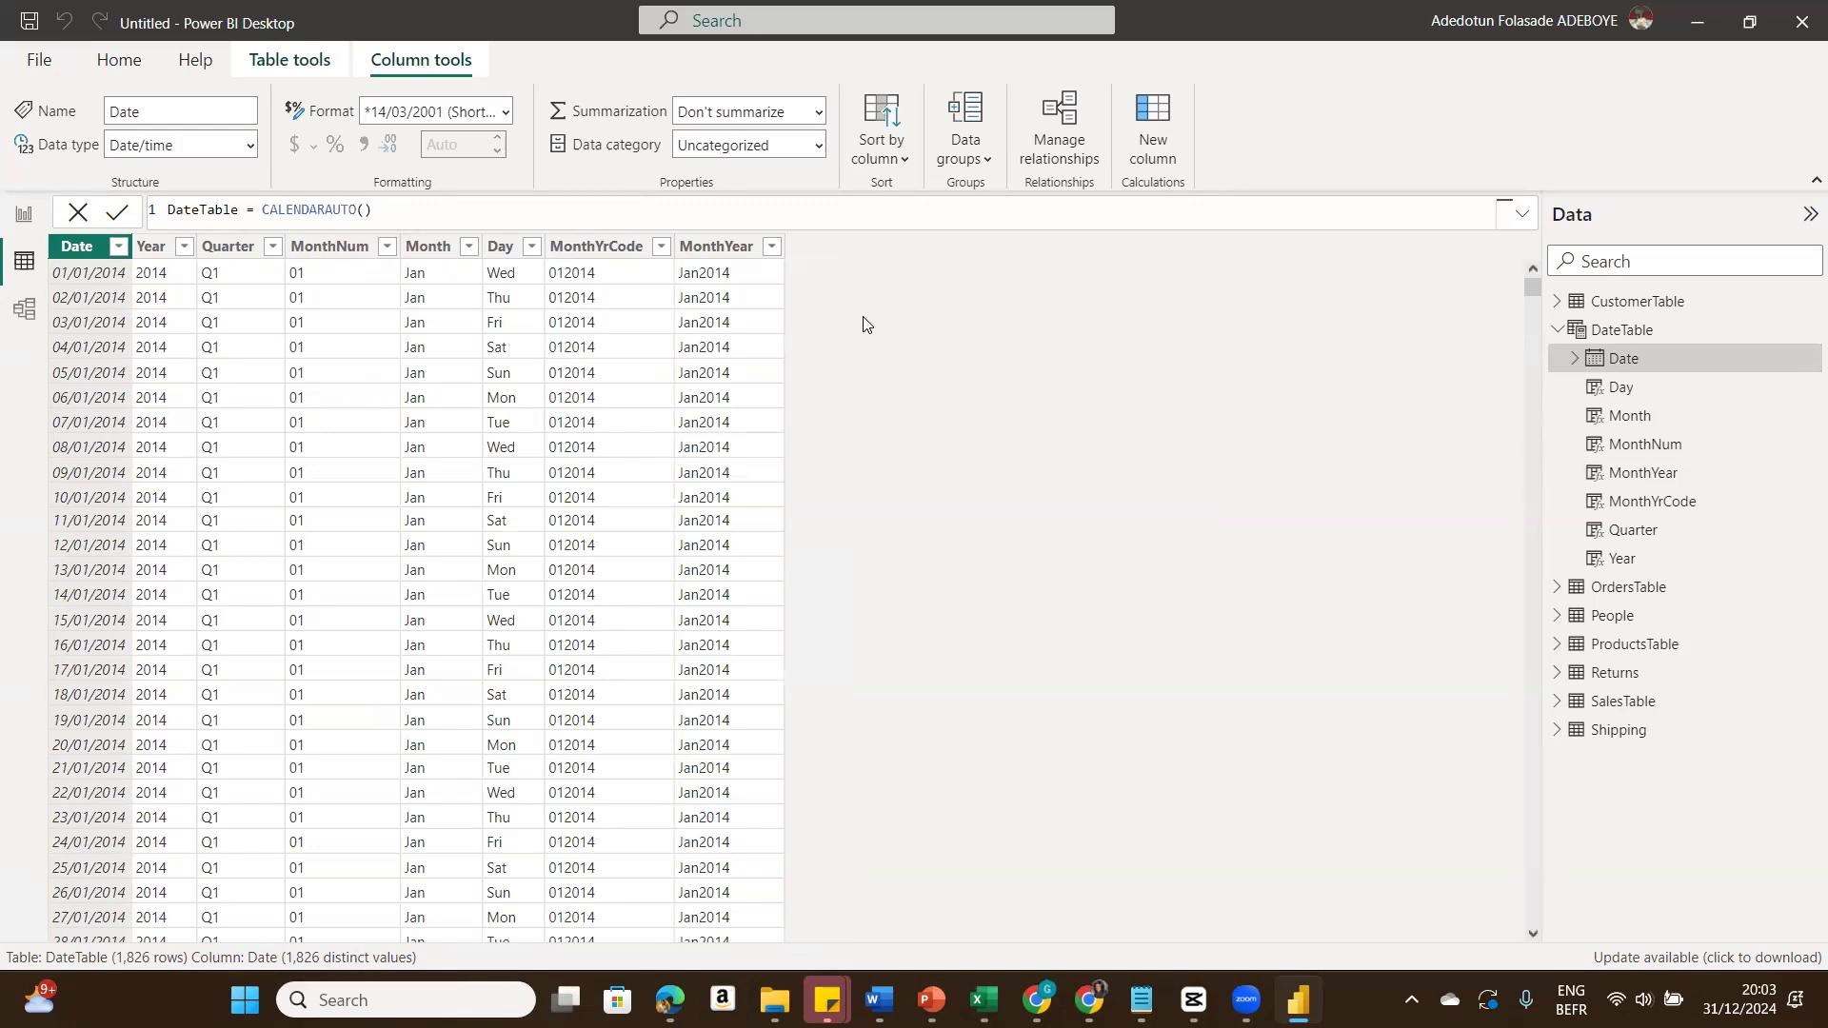
Step: Mark DateTable as the date table, using the Date column
click(291, 63)
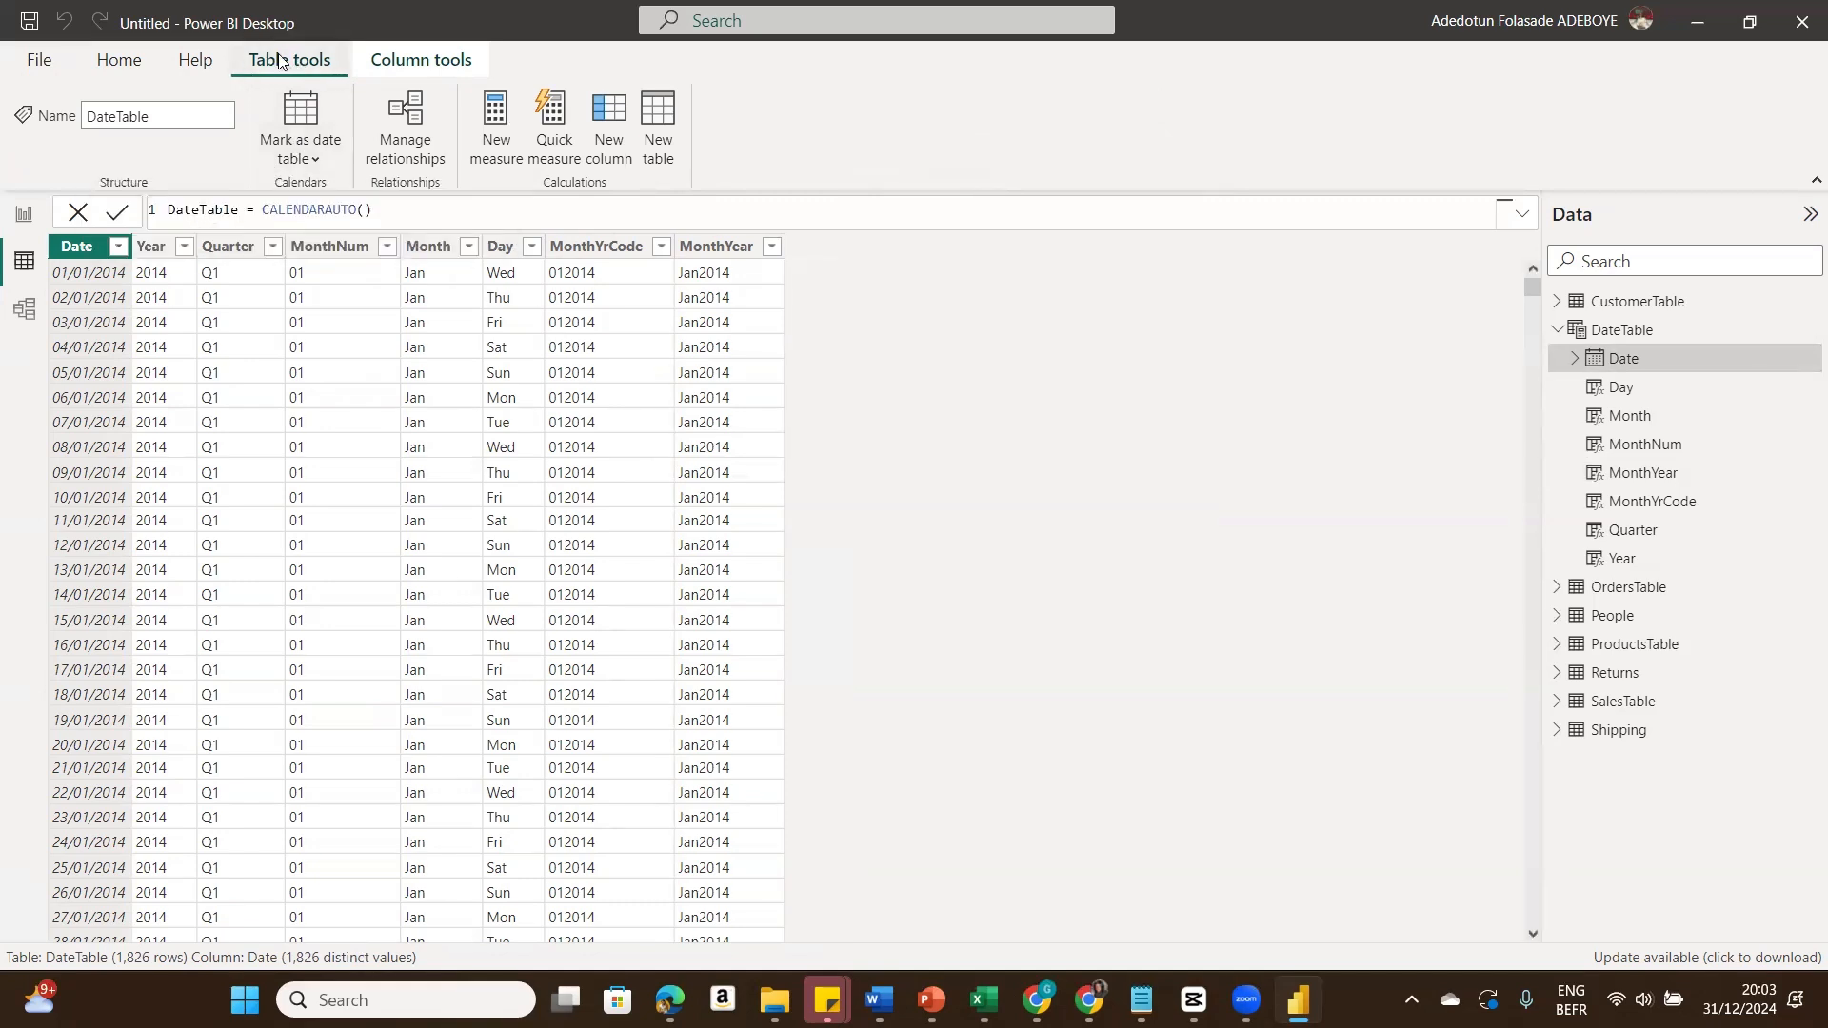
click(310, 159)
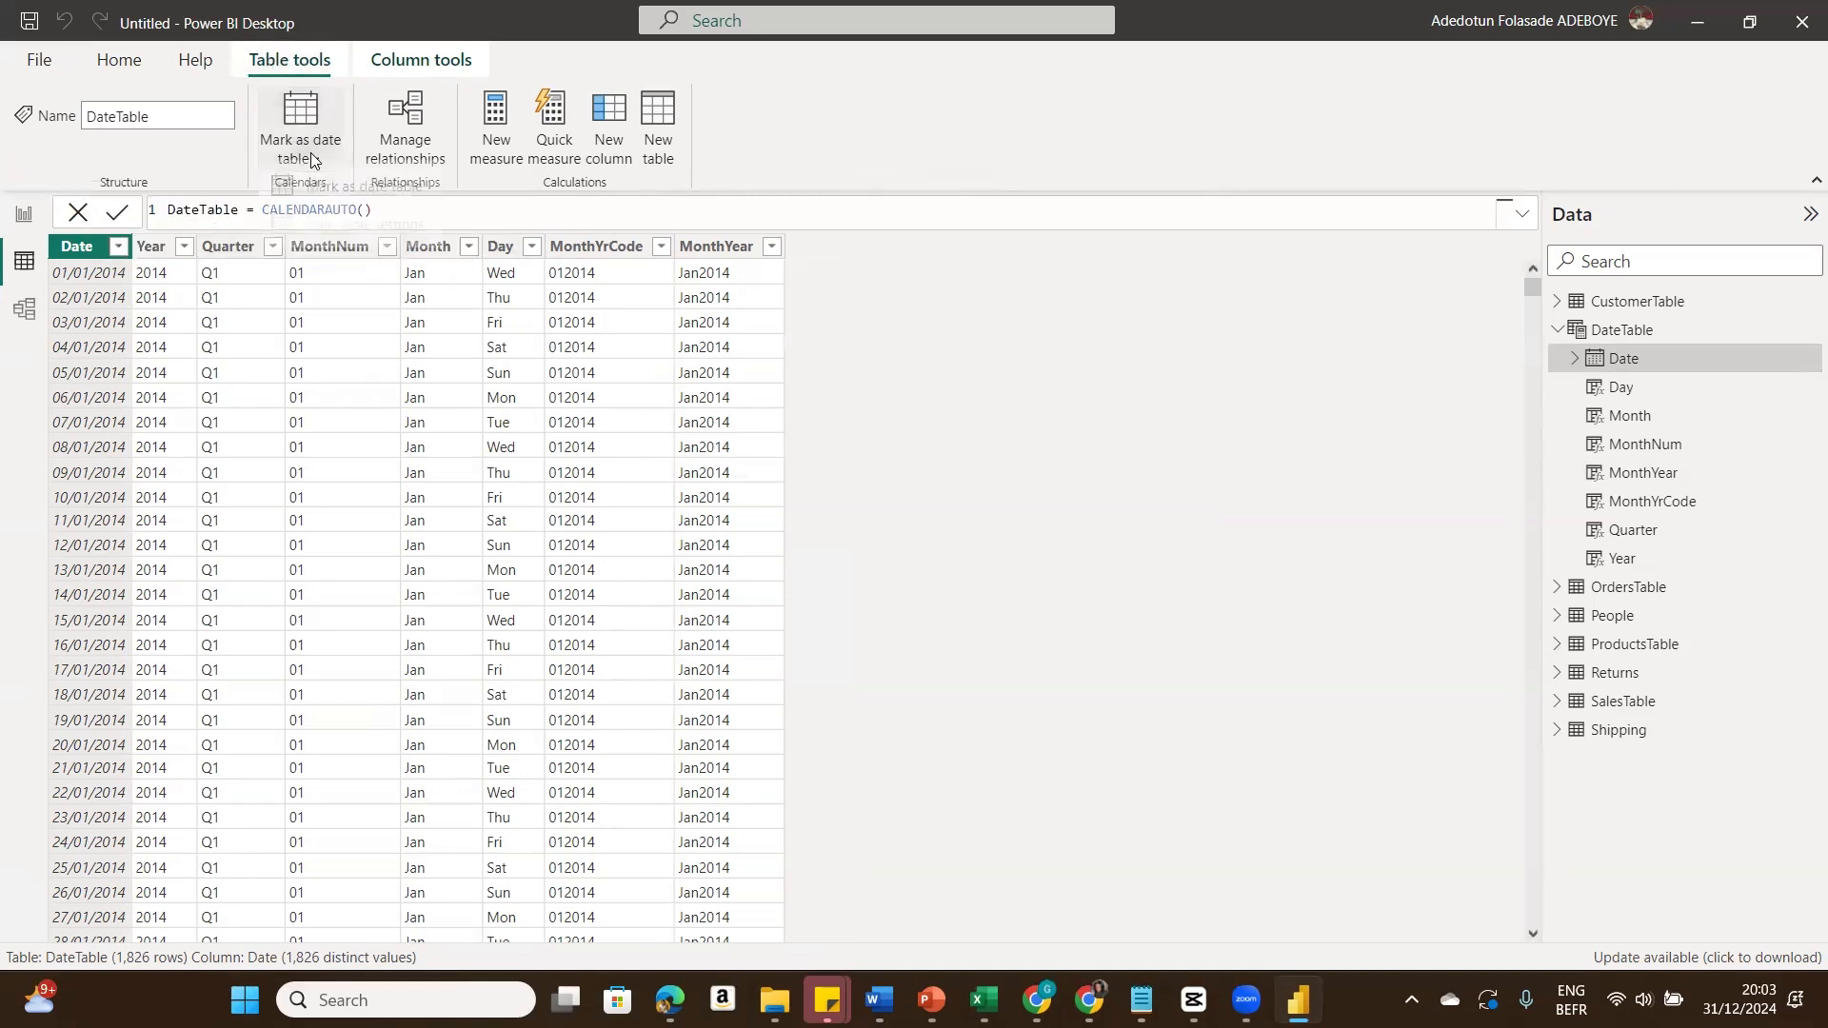
click(315, 190)
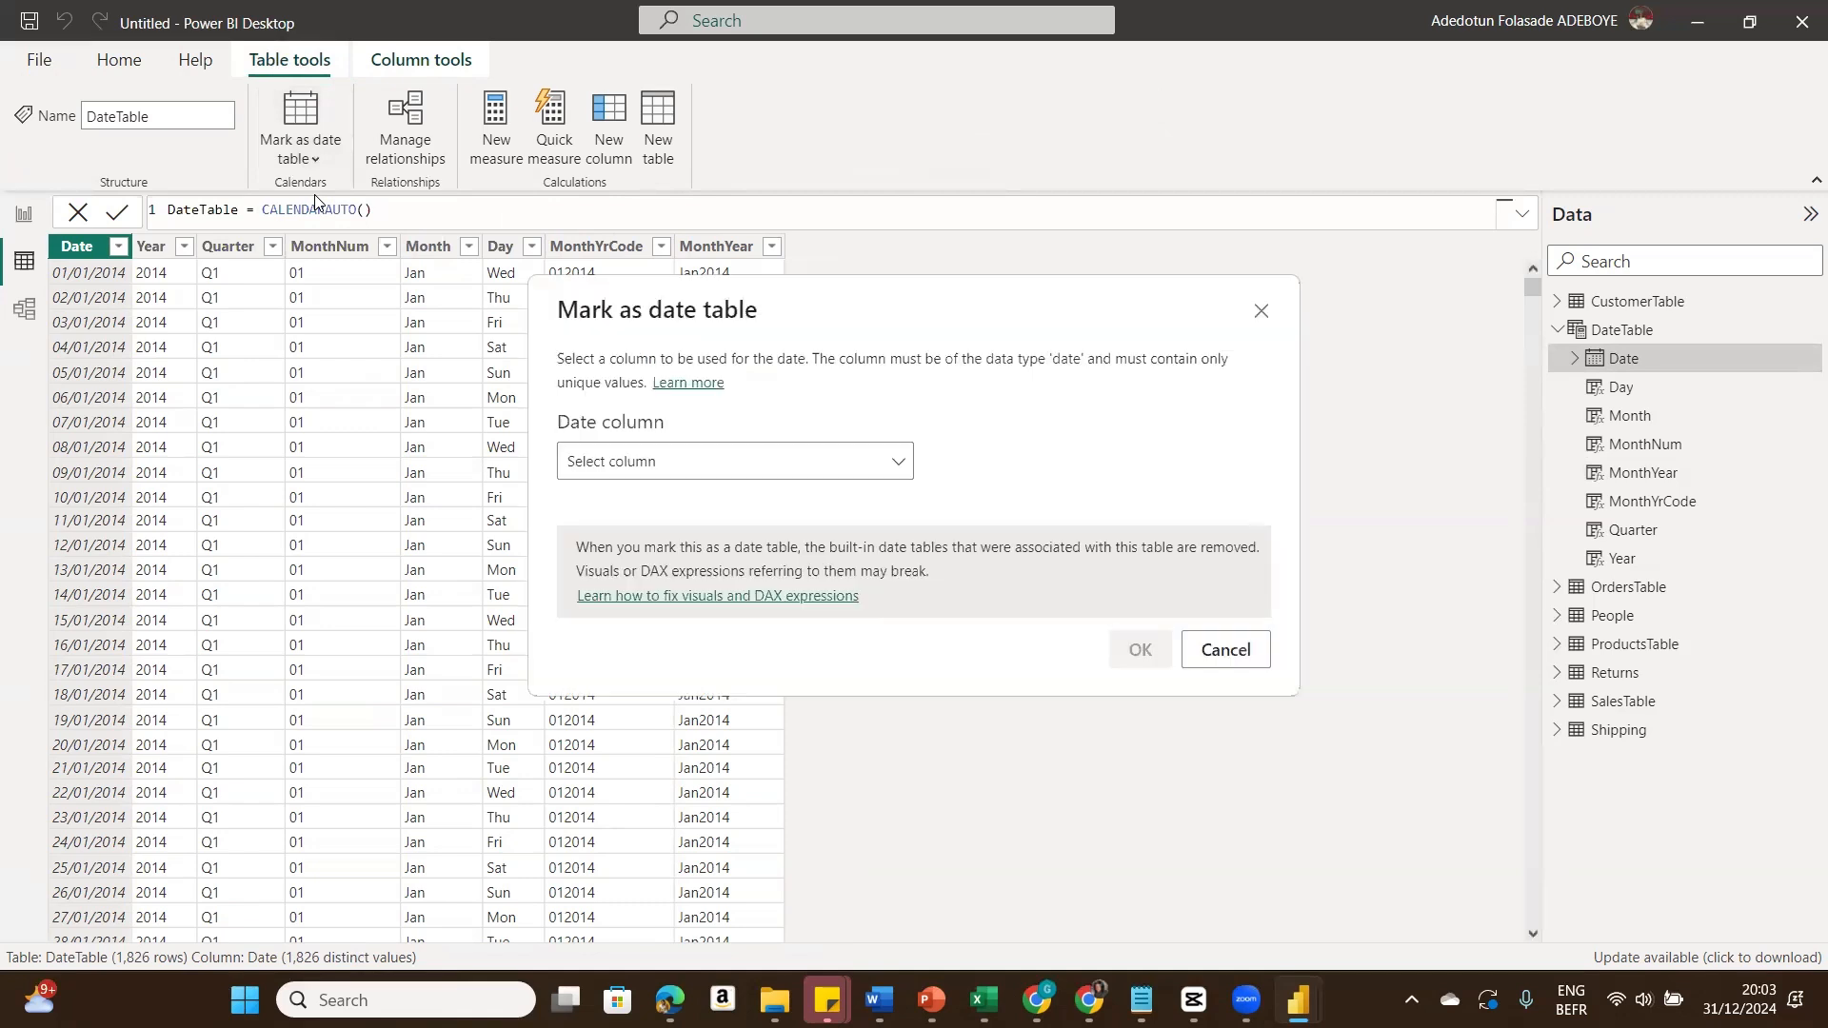
click(758, 465)
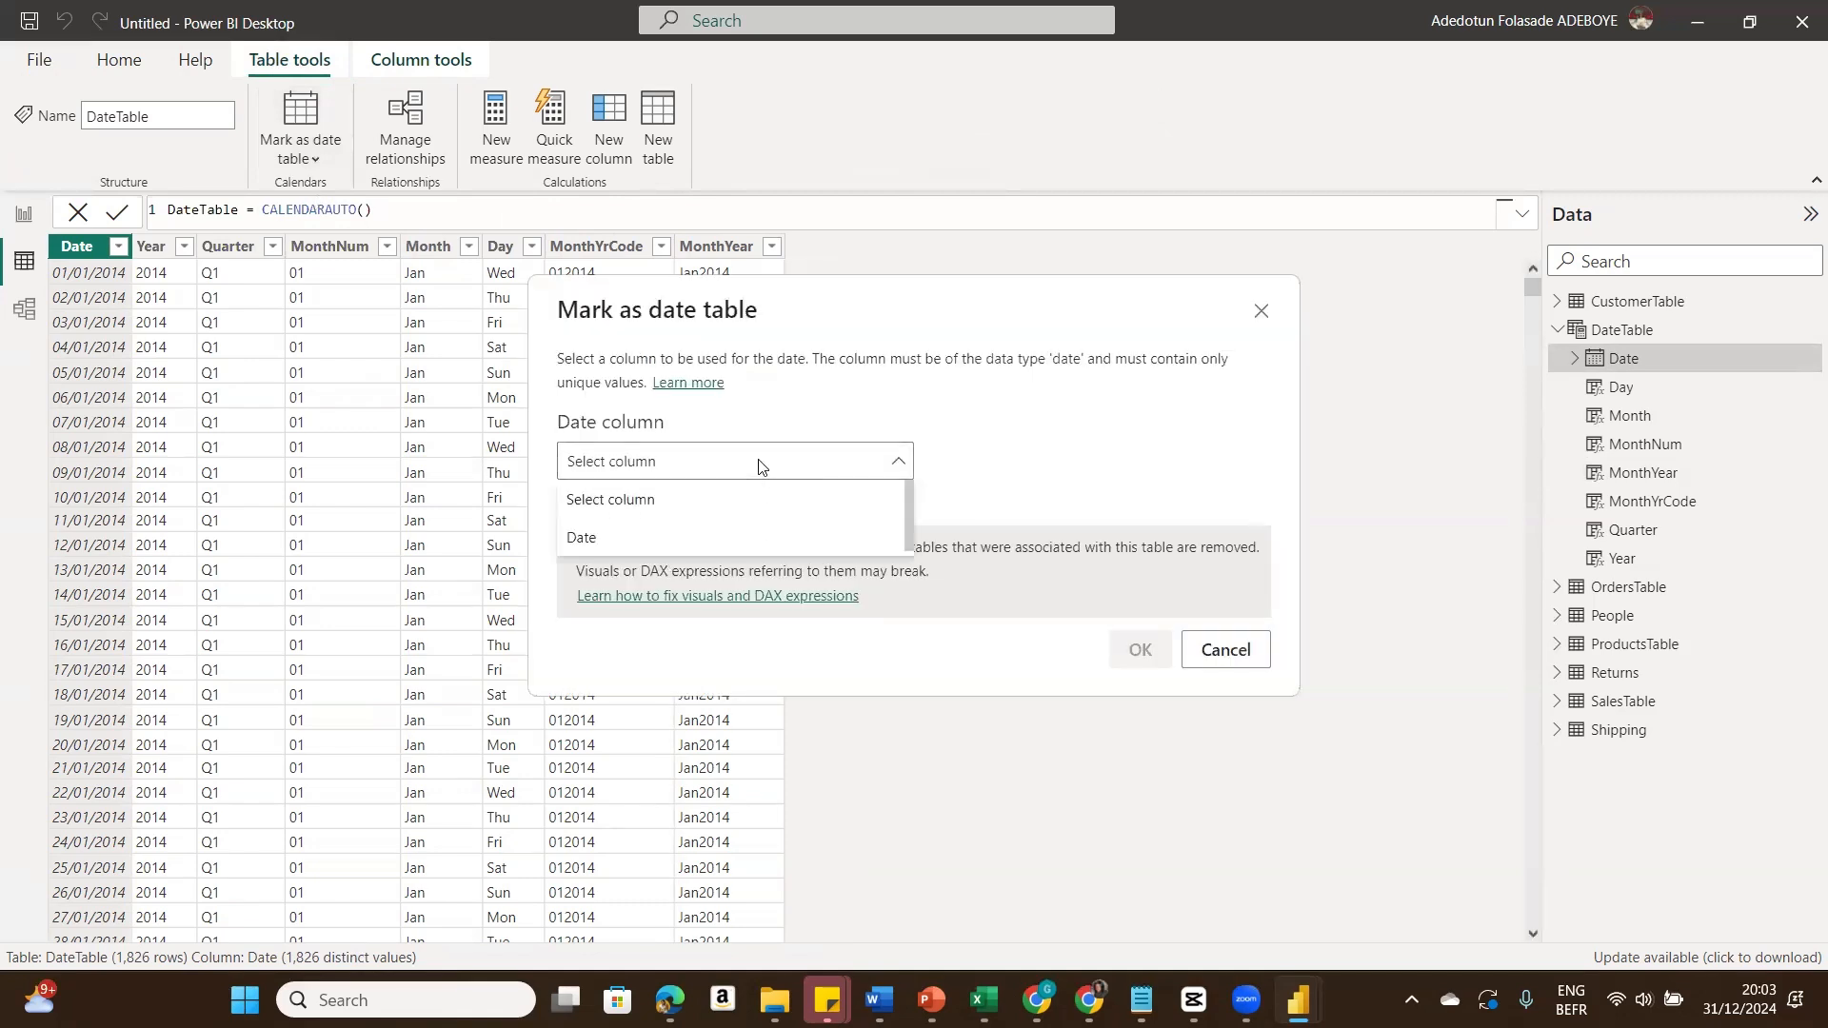
click(684, 540)
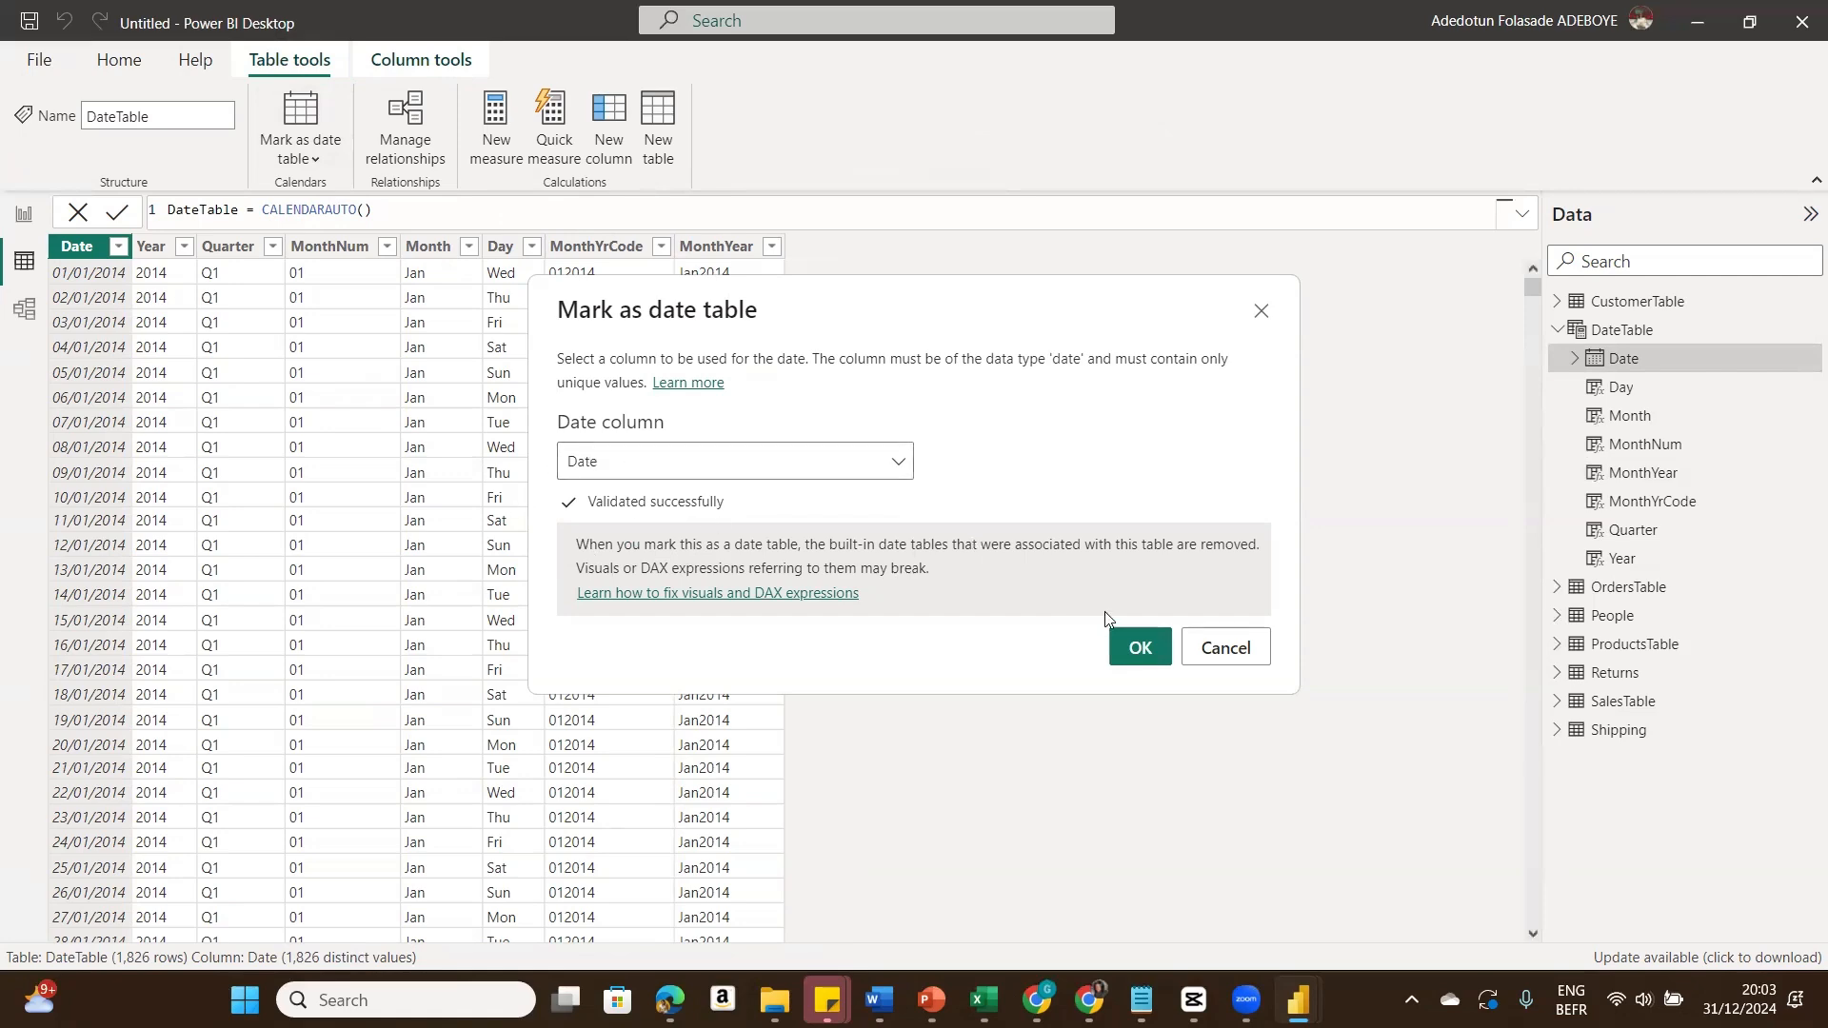
click(1140, 650)
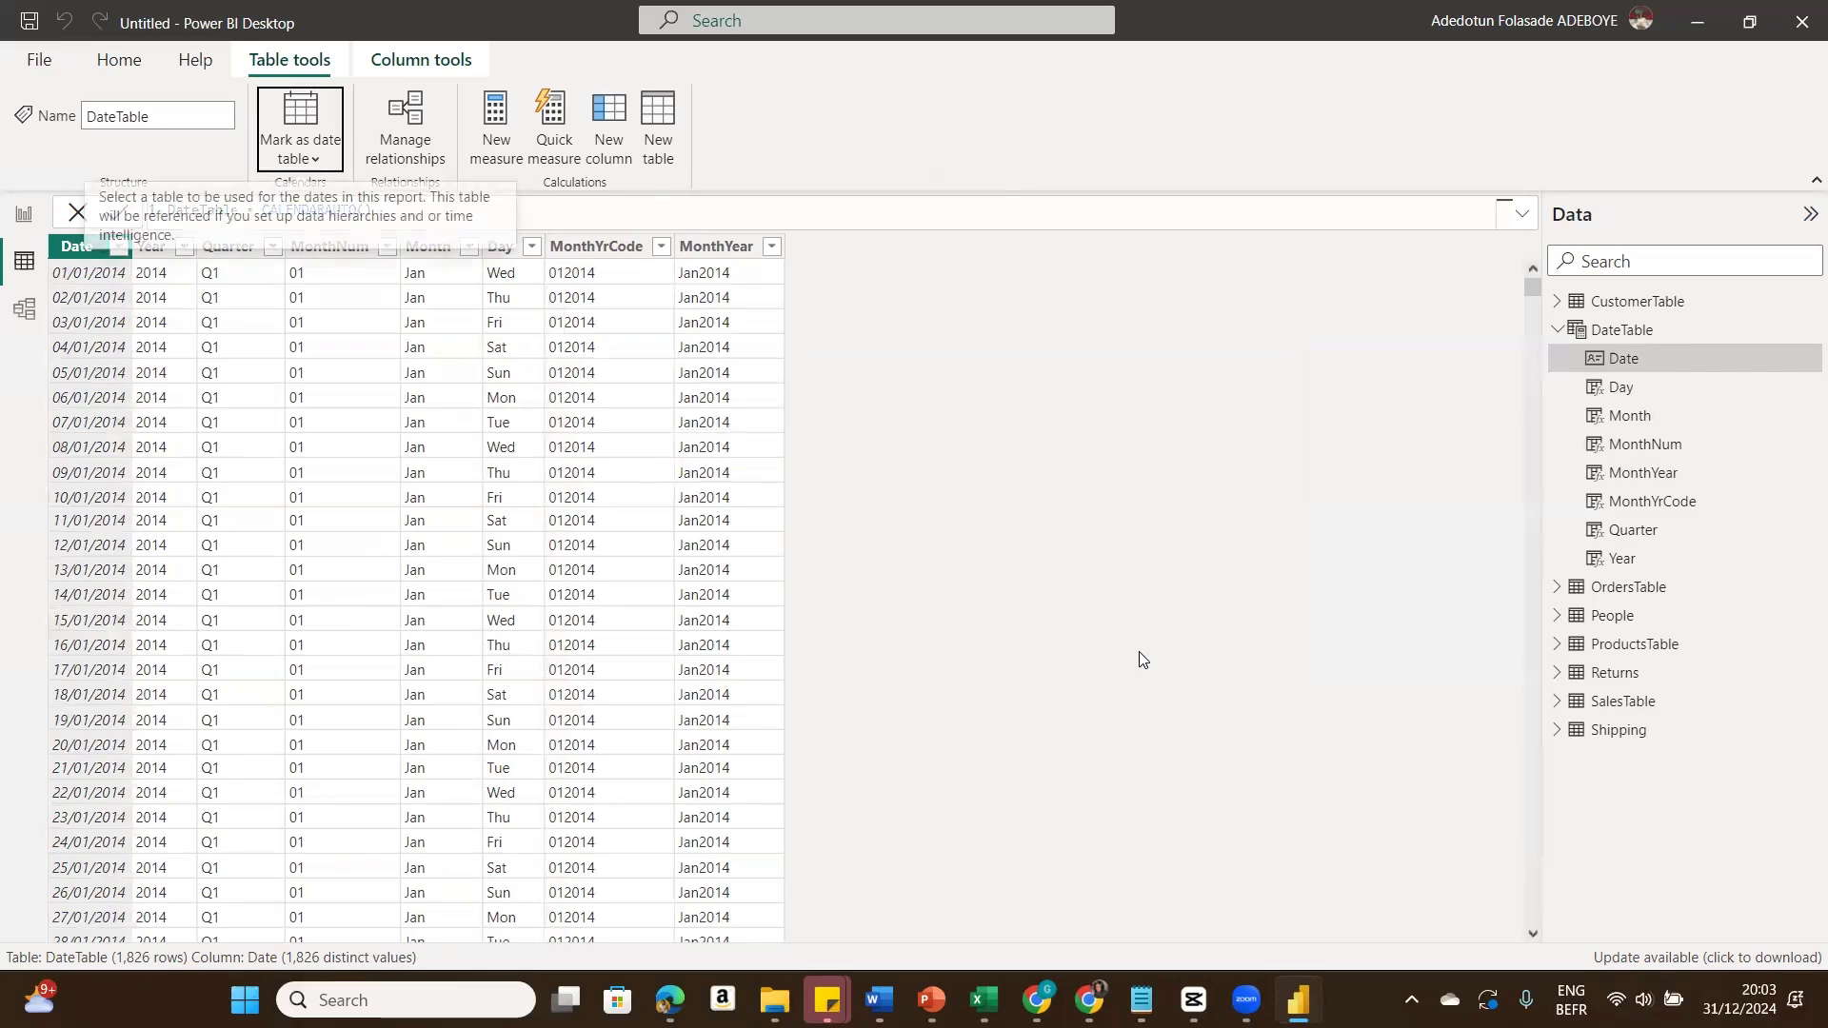
Step: Rearrange the DateTable and OrdersTable cards in the model diagram and relate DateTable's Date to SalesTable
click(31, 215)
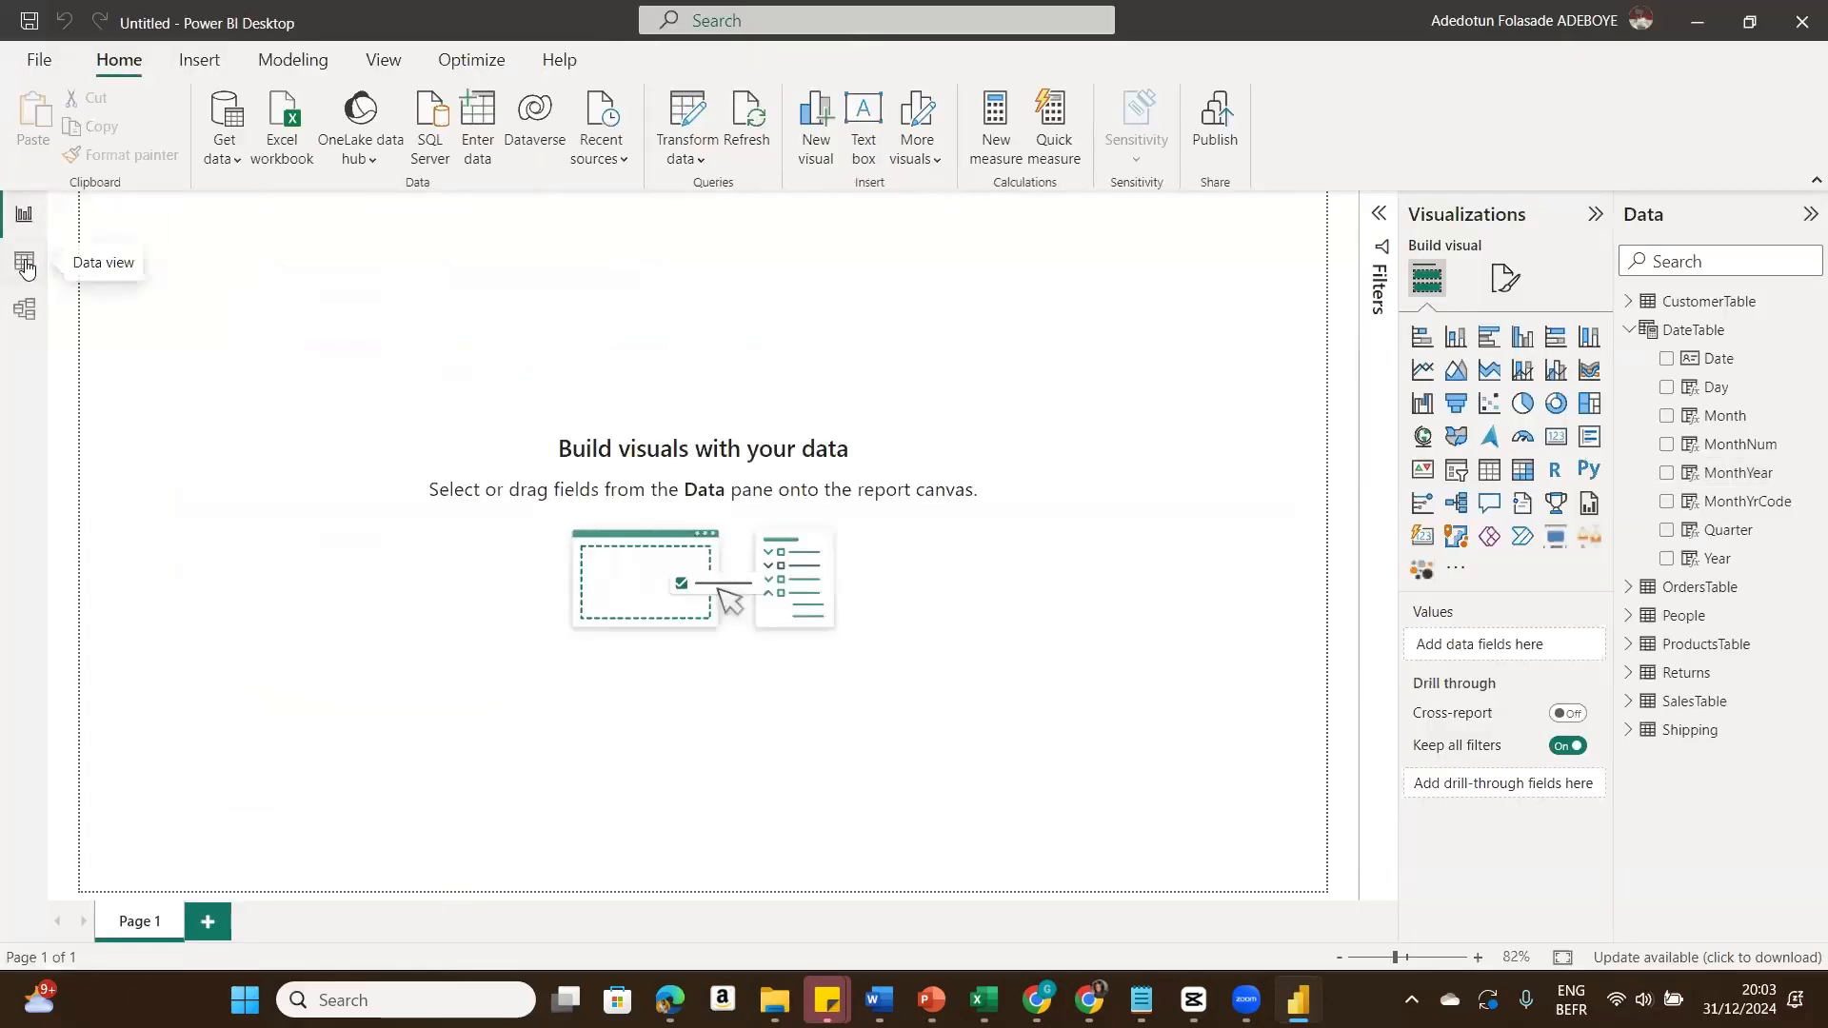
click(26, 268)
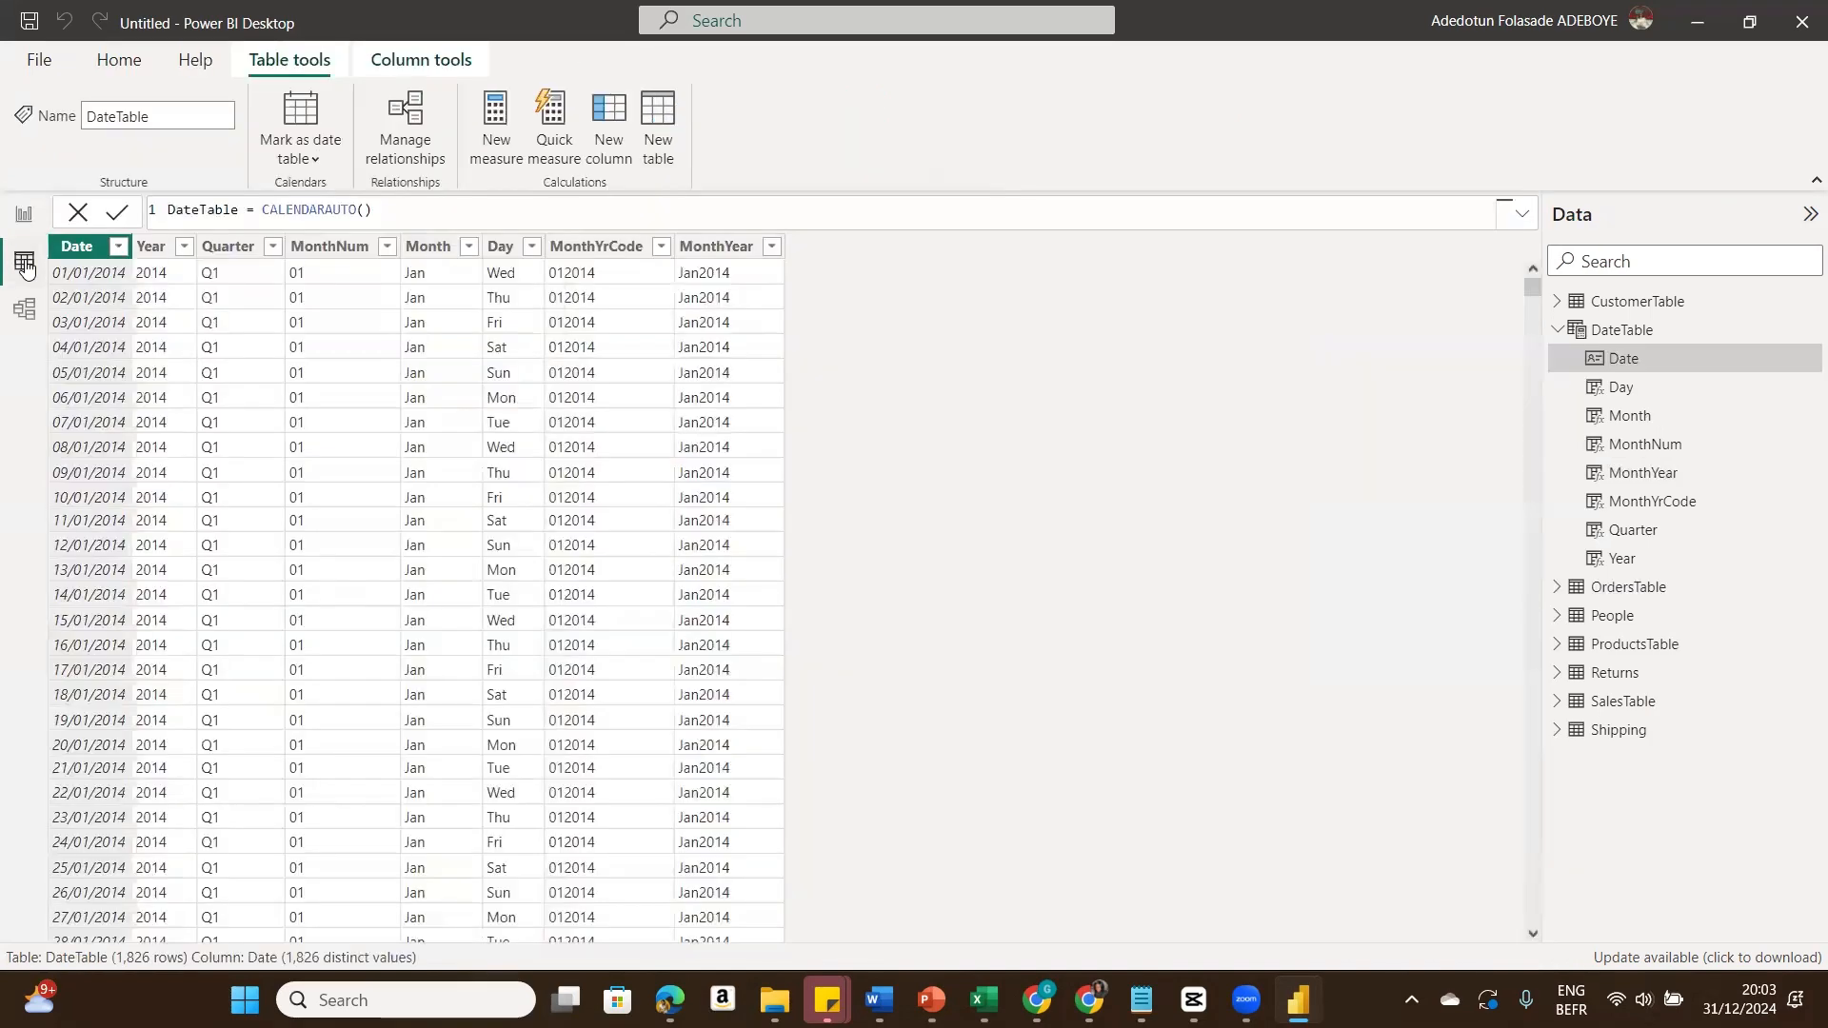
click(23, 312)
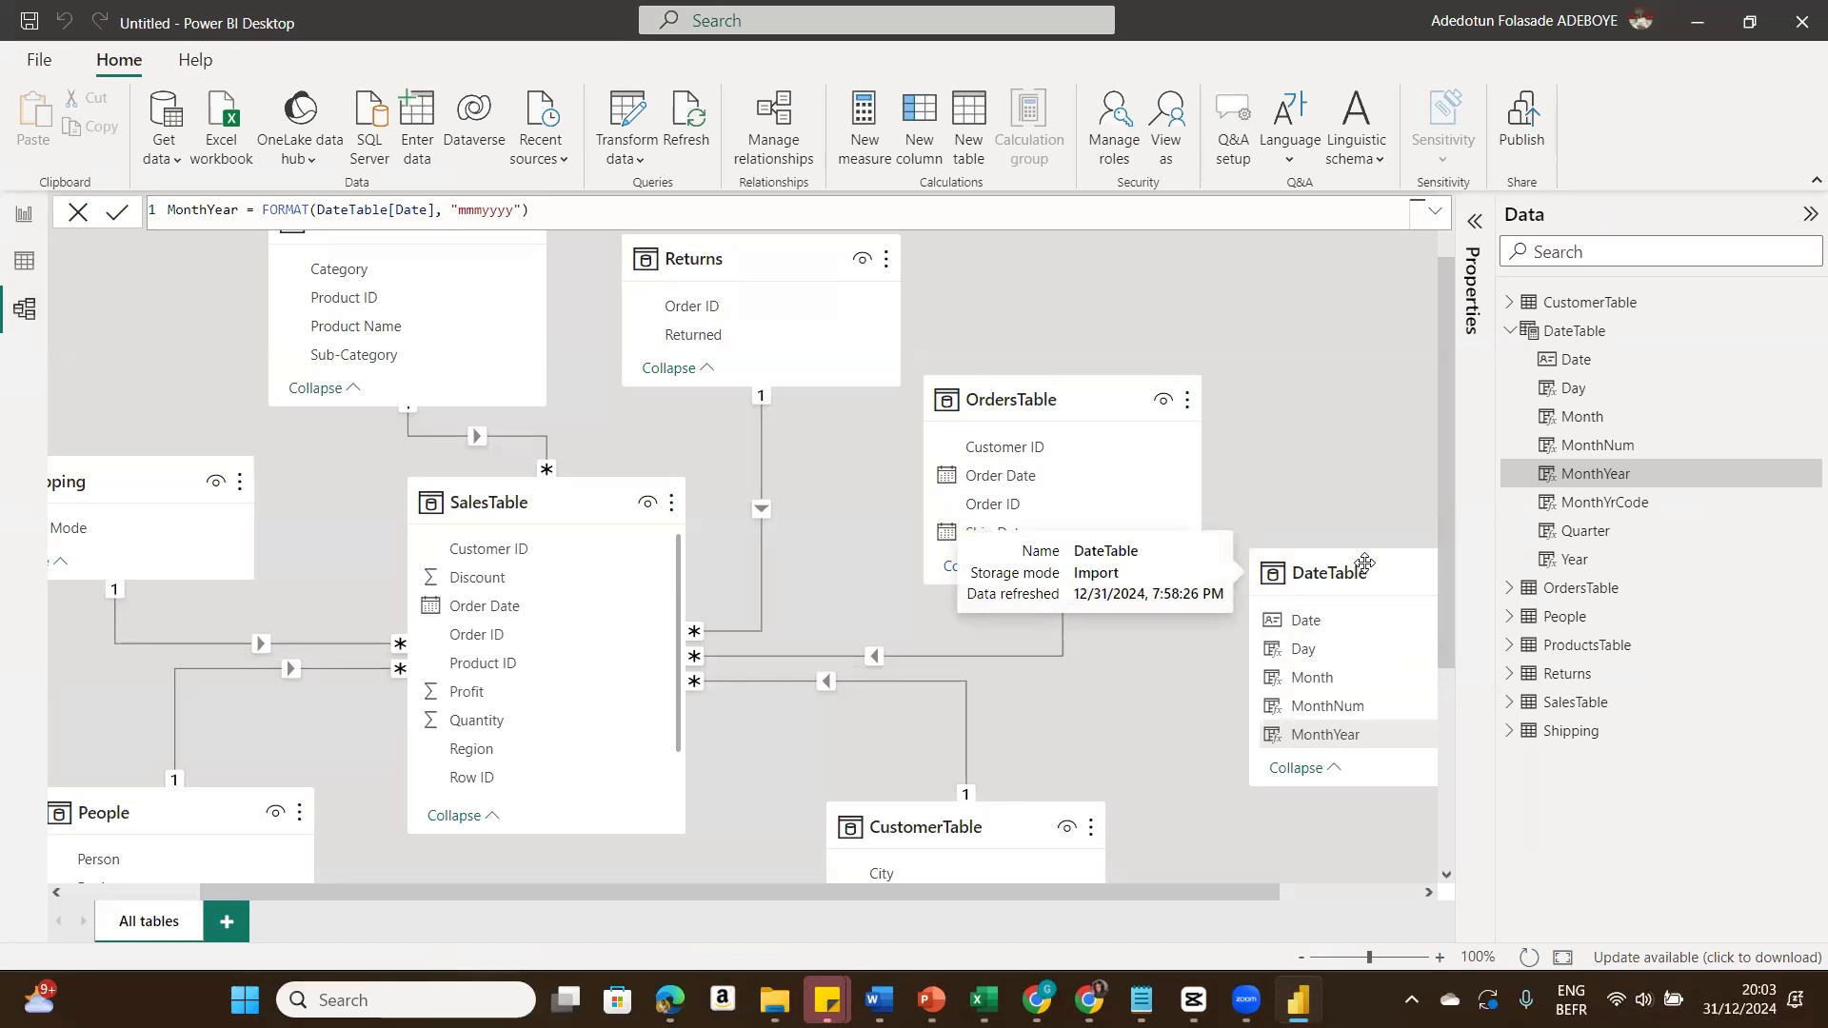
click(1362, 563)
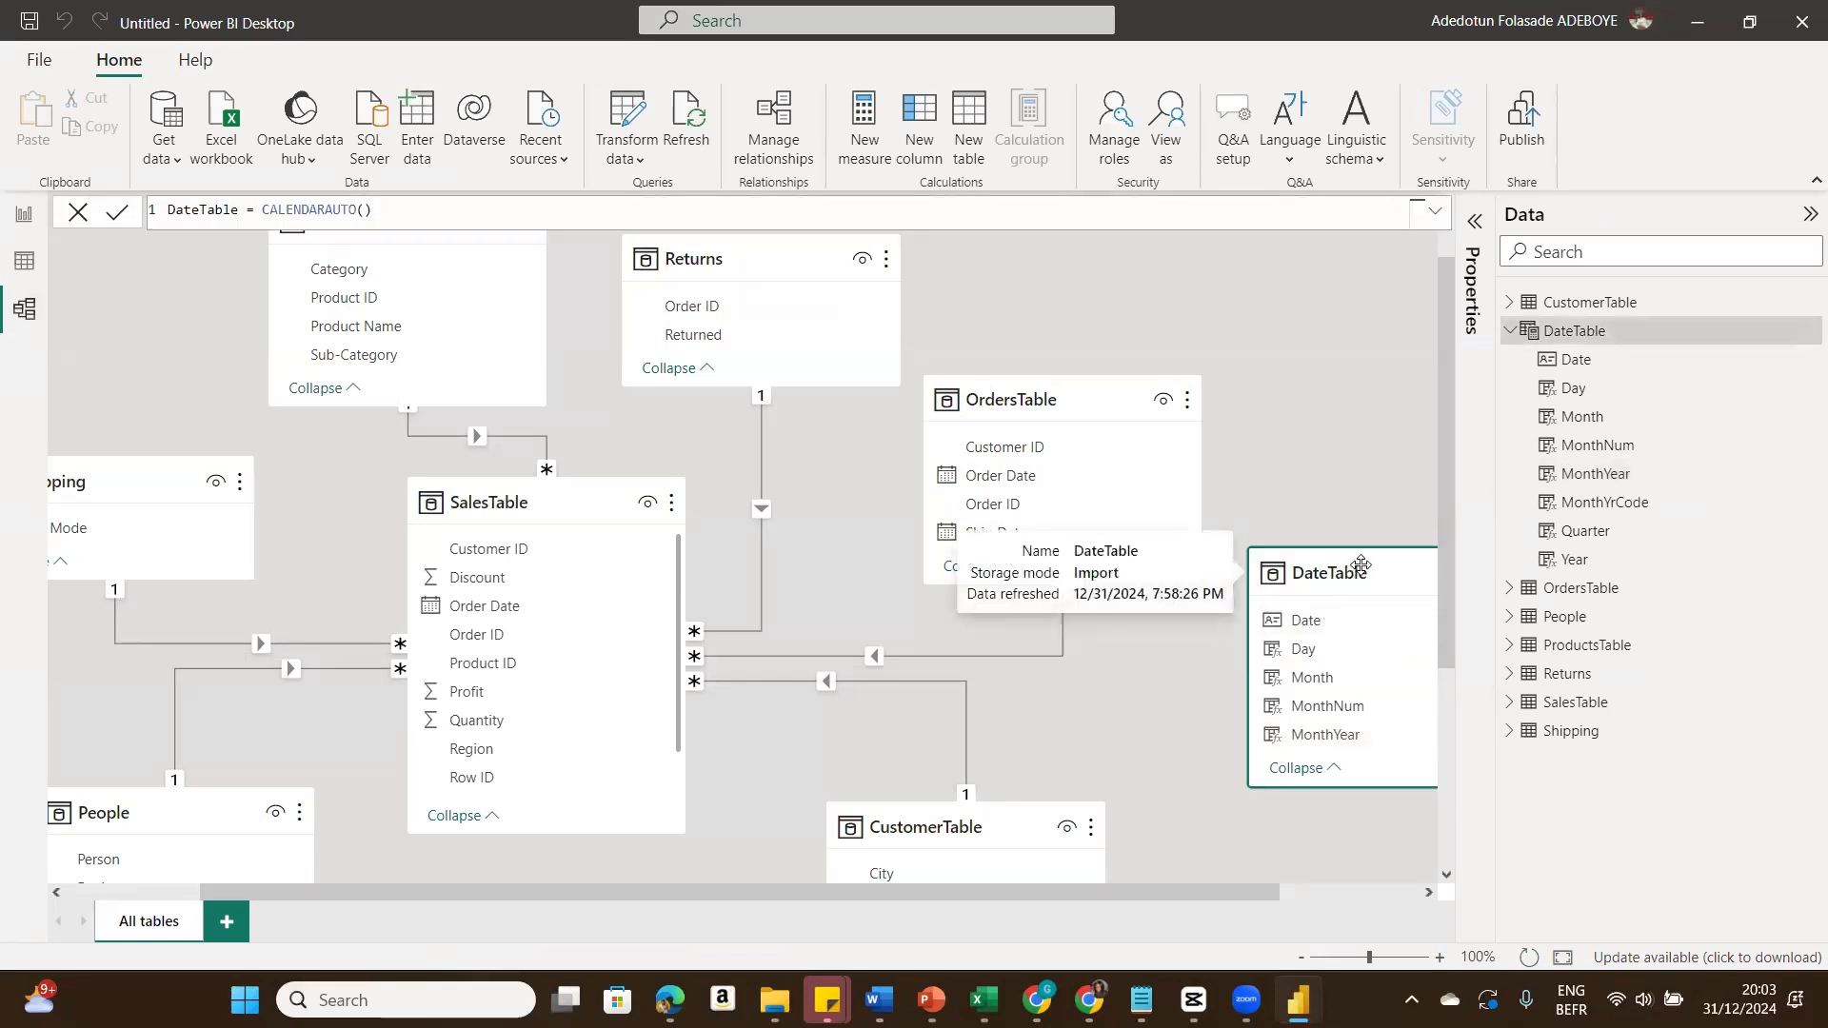
drag(1362, 564, 1217, 615)
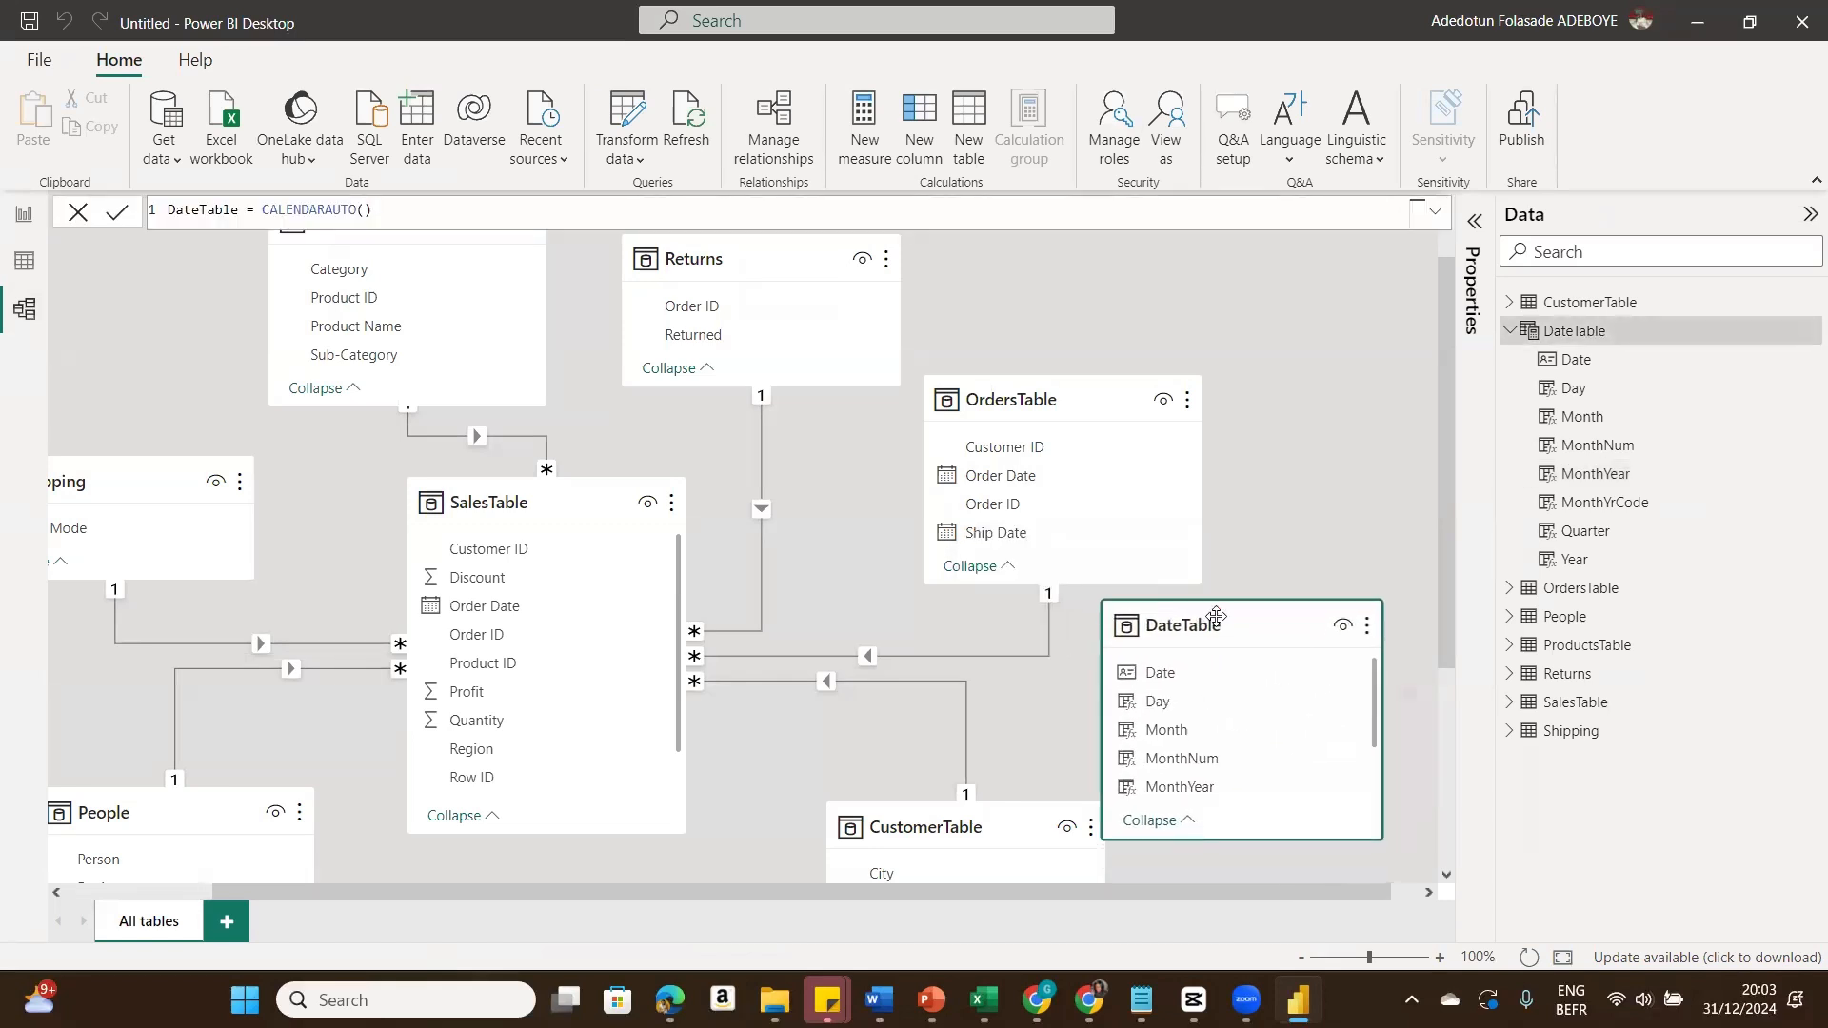
click(1168, 674)
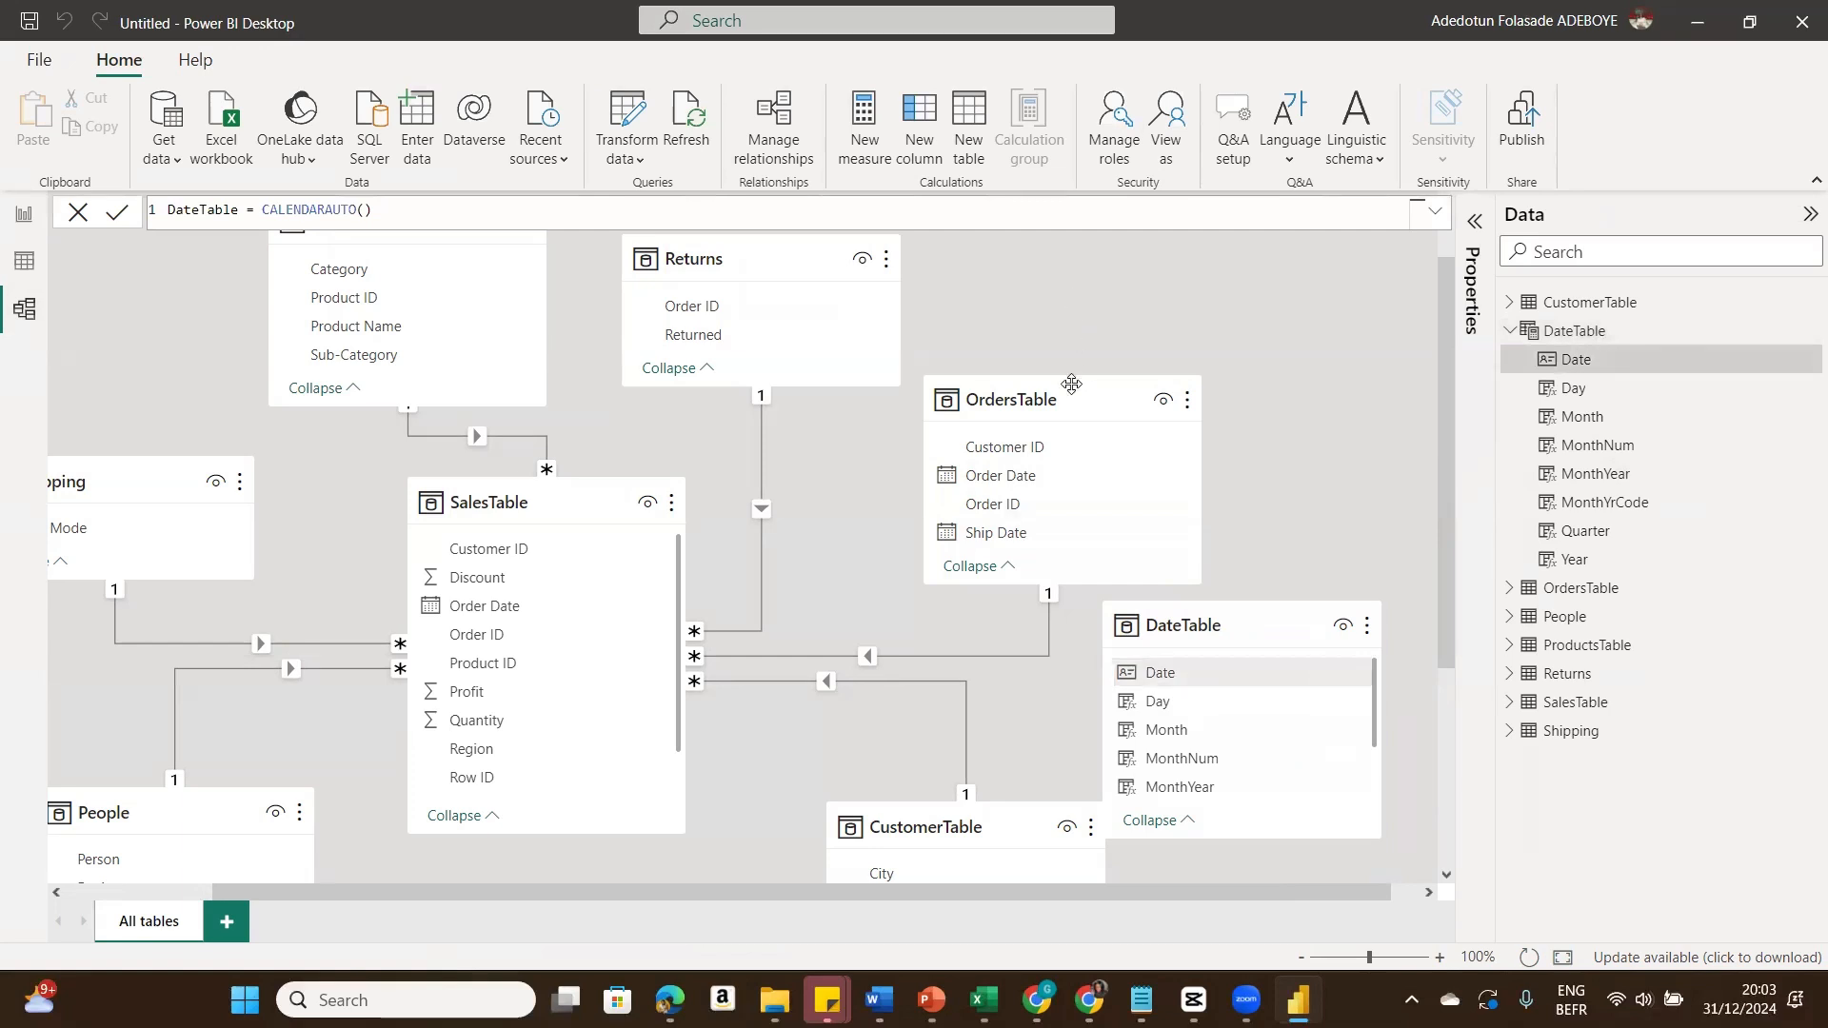
drag(1067, 399, 1065, 285)
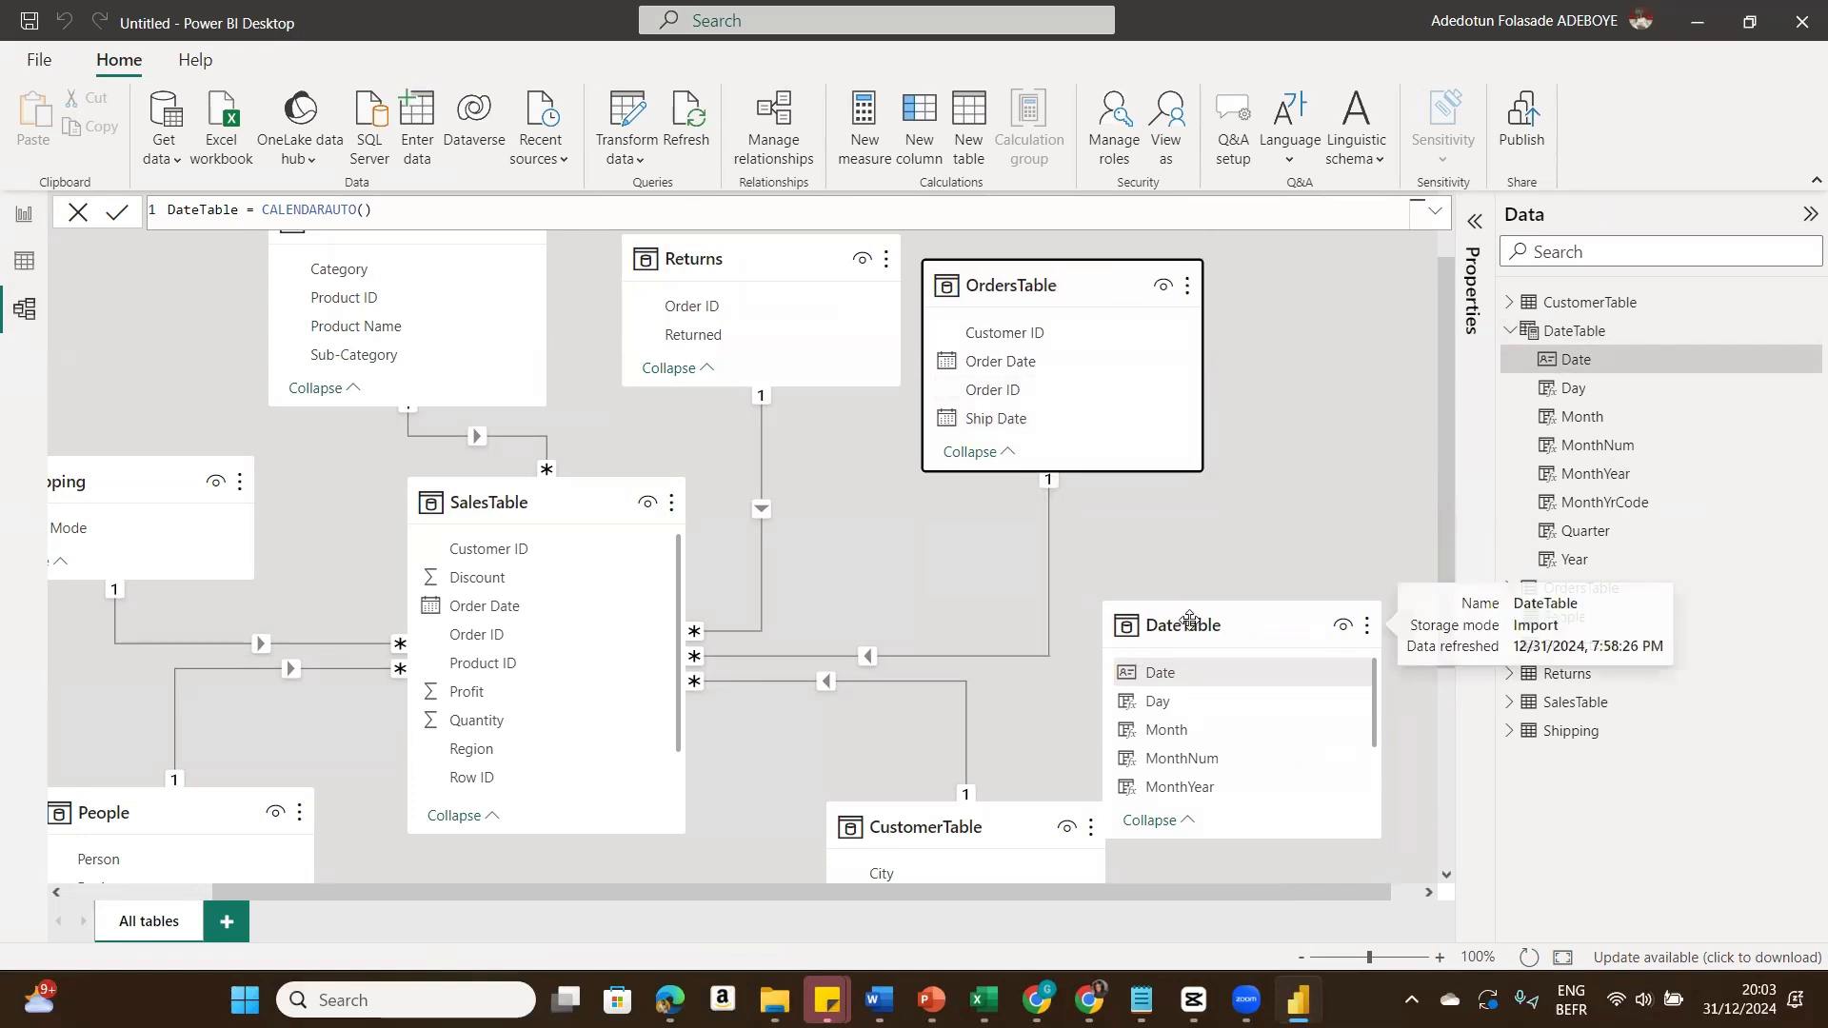
drag(1181, 616, 665, 612)
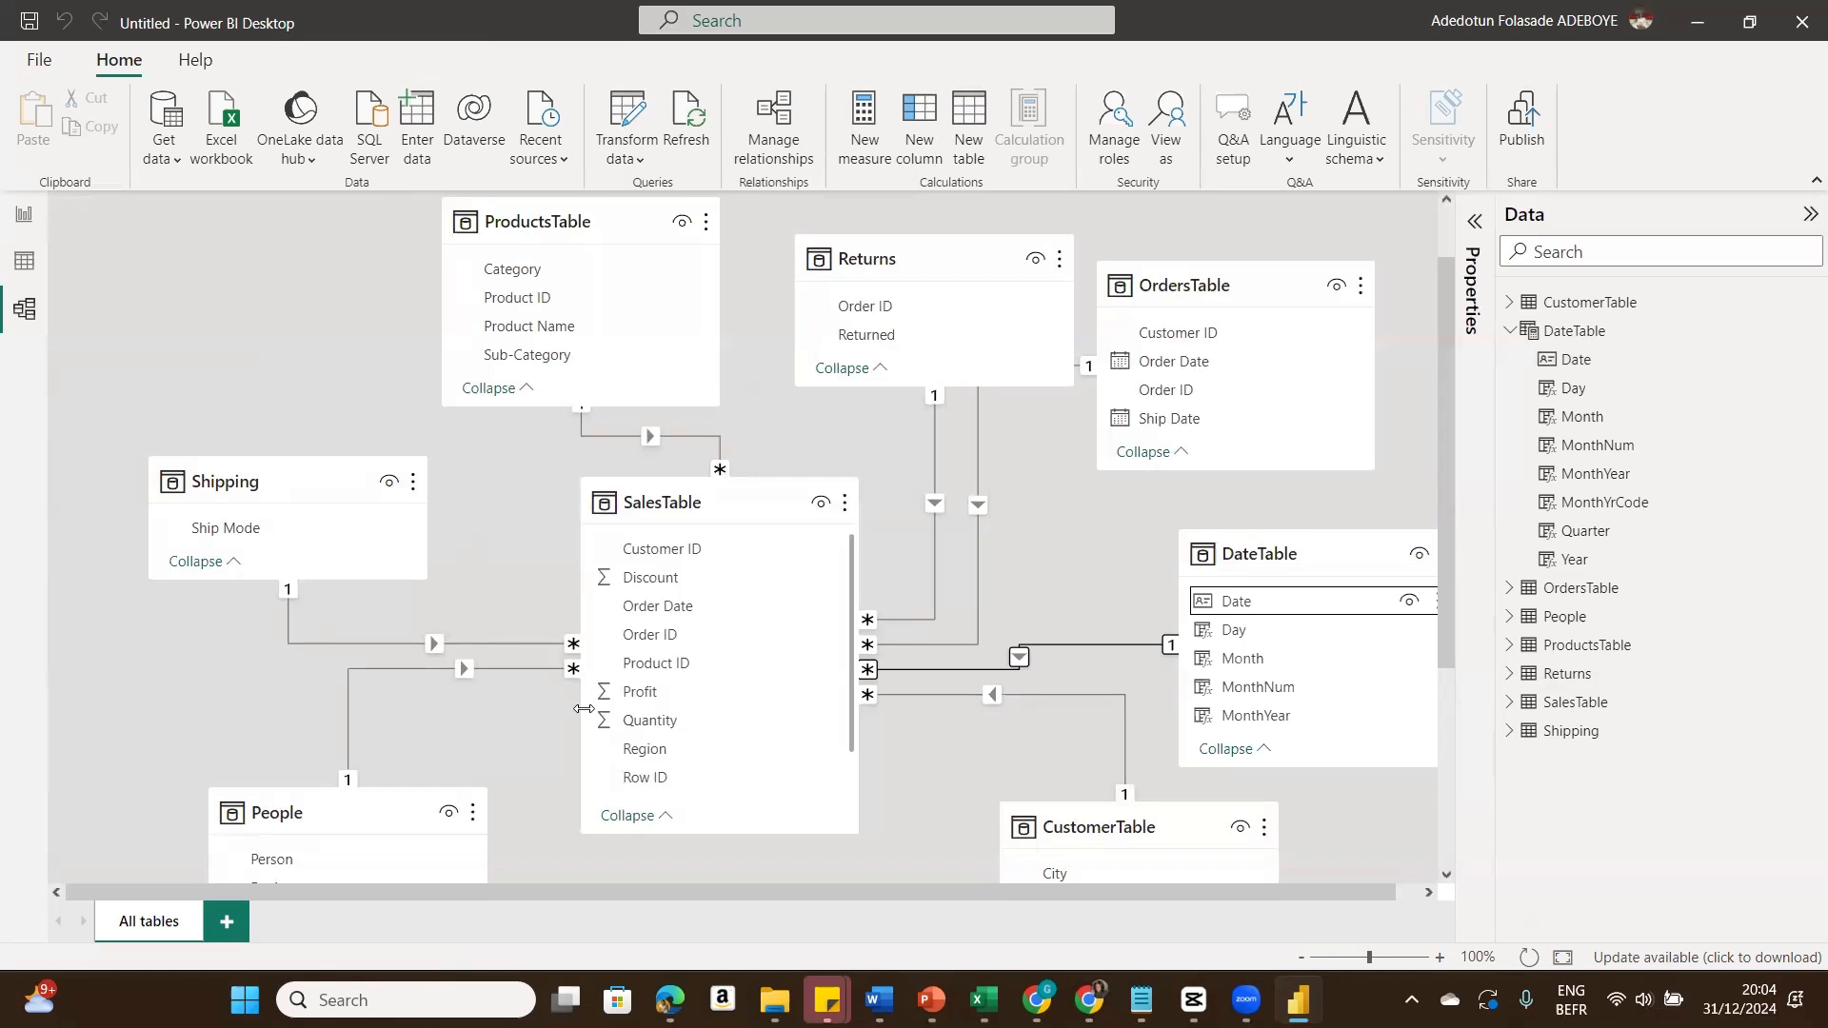
click(17, 210)
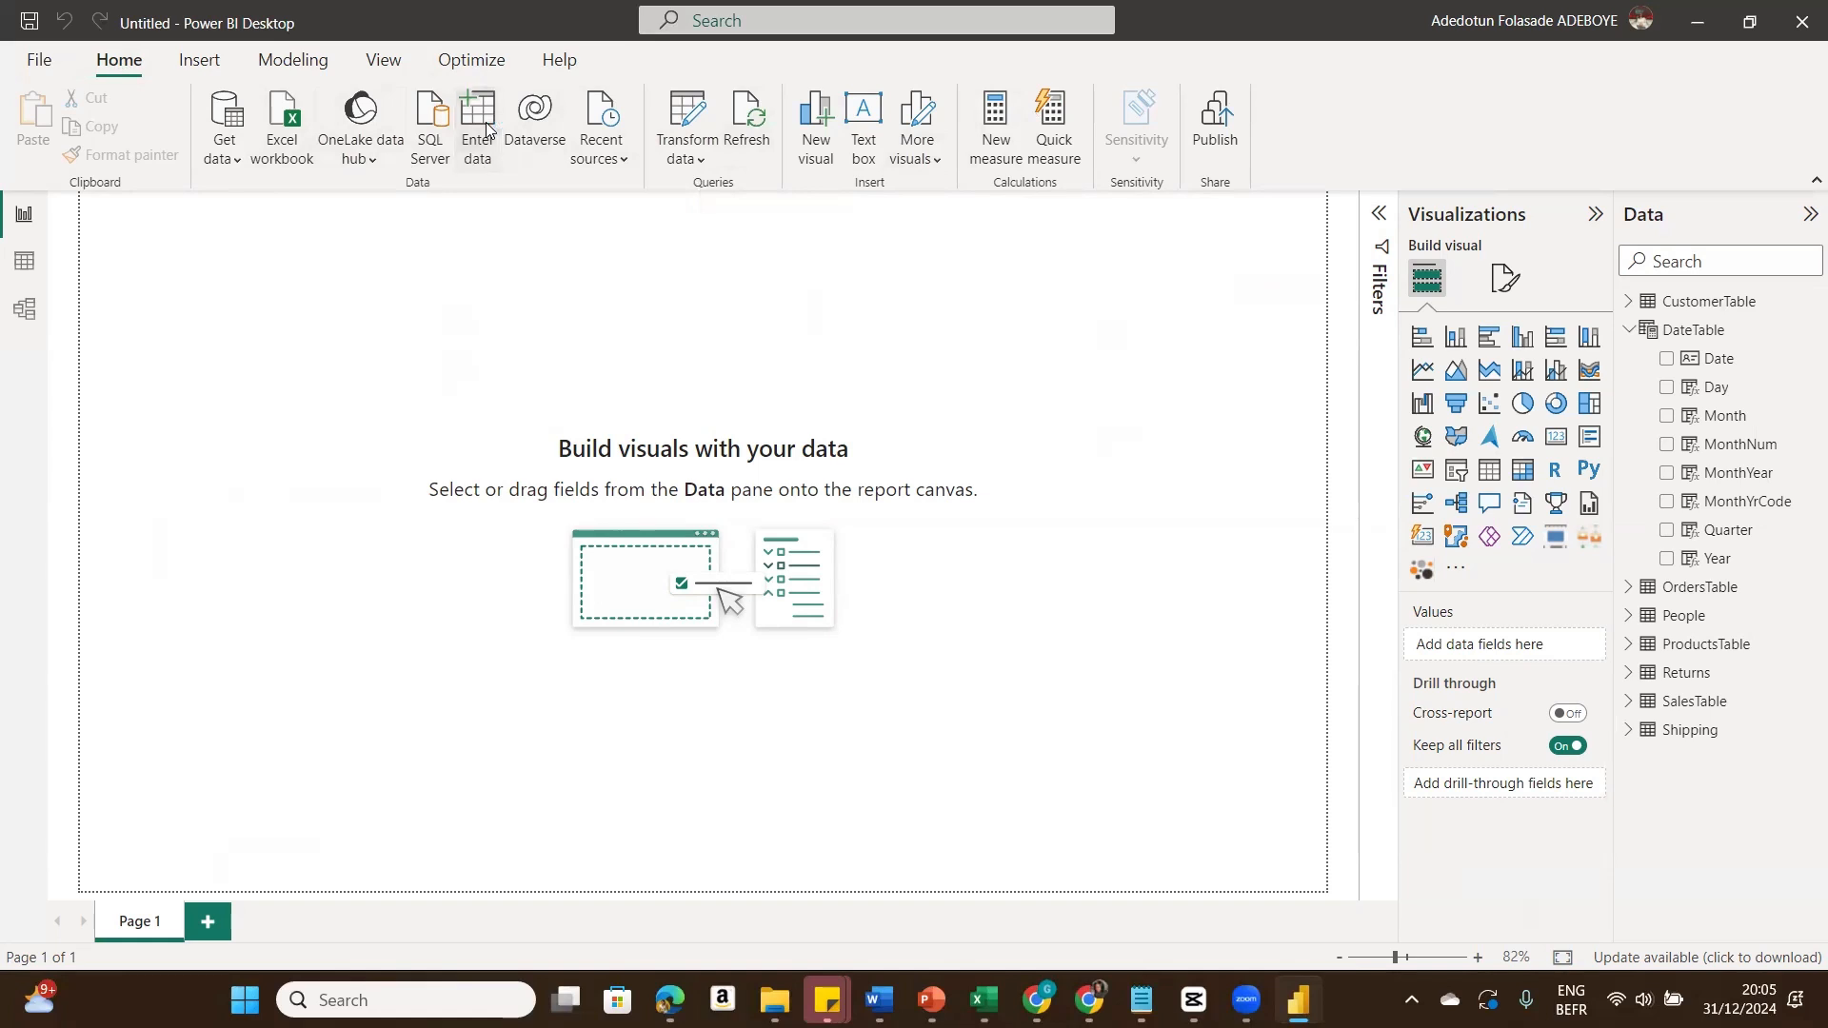
Step: Create a new empty table named Measures through Enter data and load it
click(485, 122)
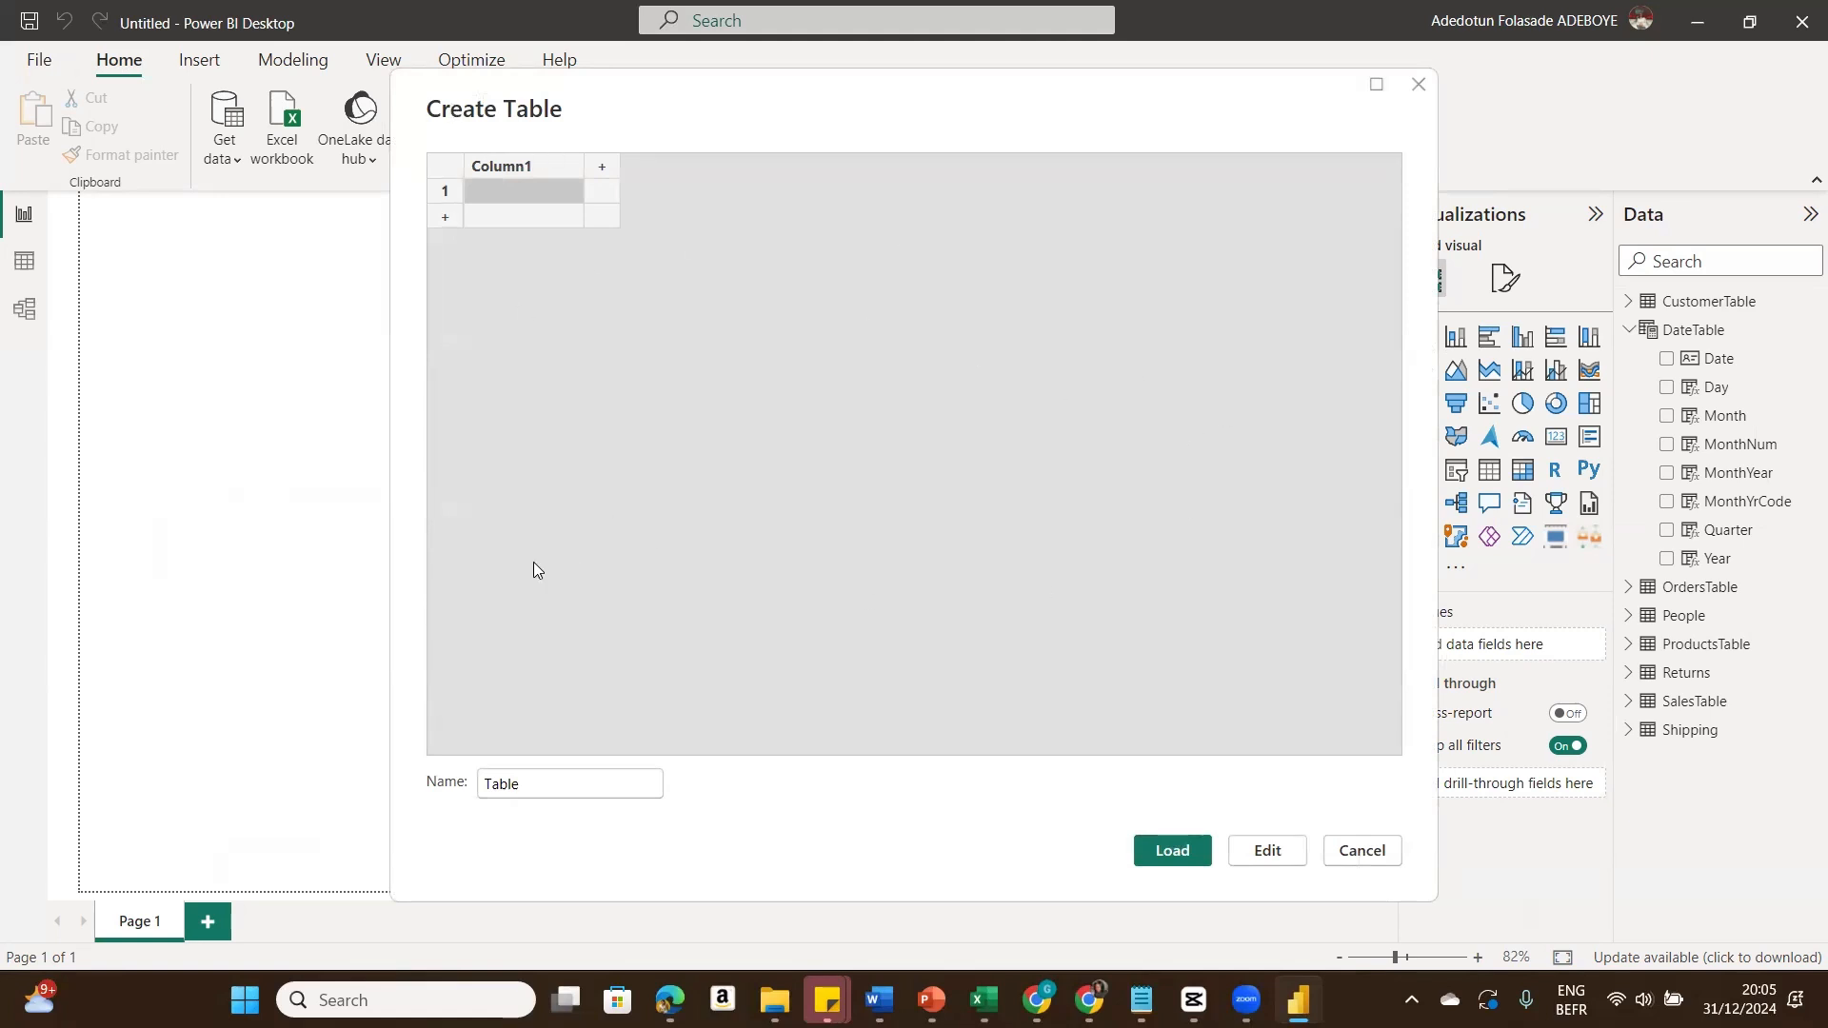
click(598, 787)
key(BackSpace)
key(BackSpace)
key(BackSpace)
key(BackSpace)
key(BackSpace)
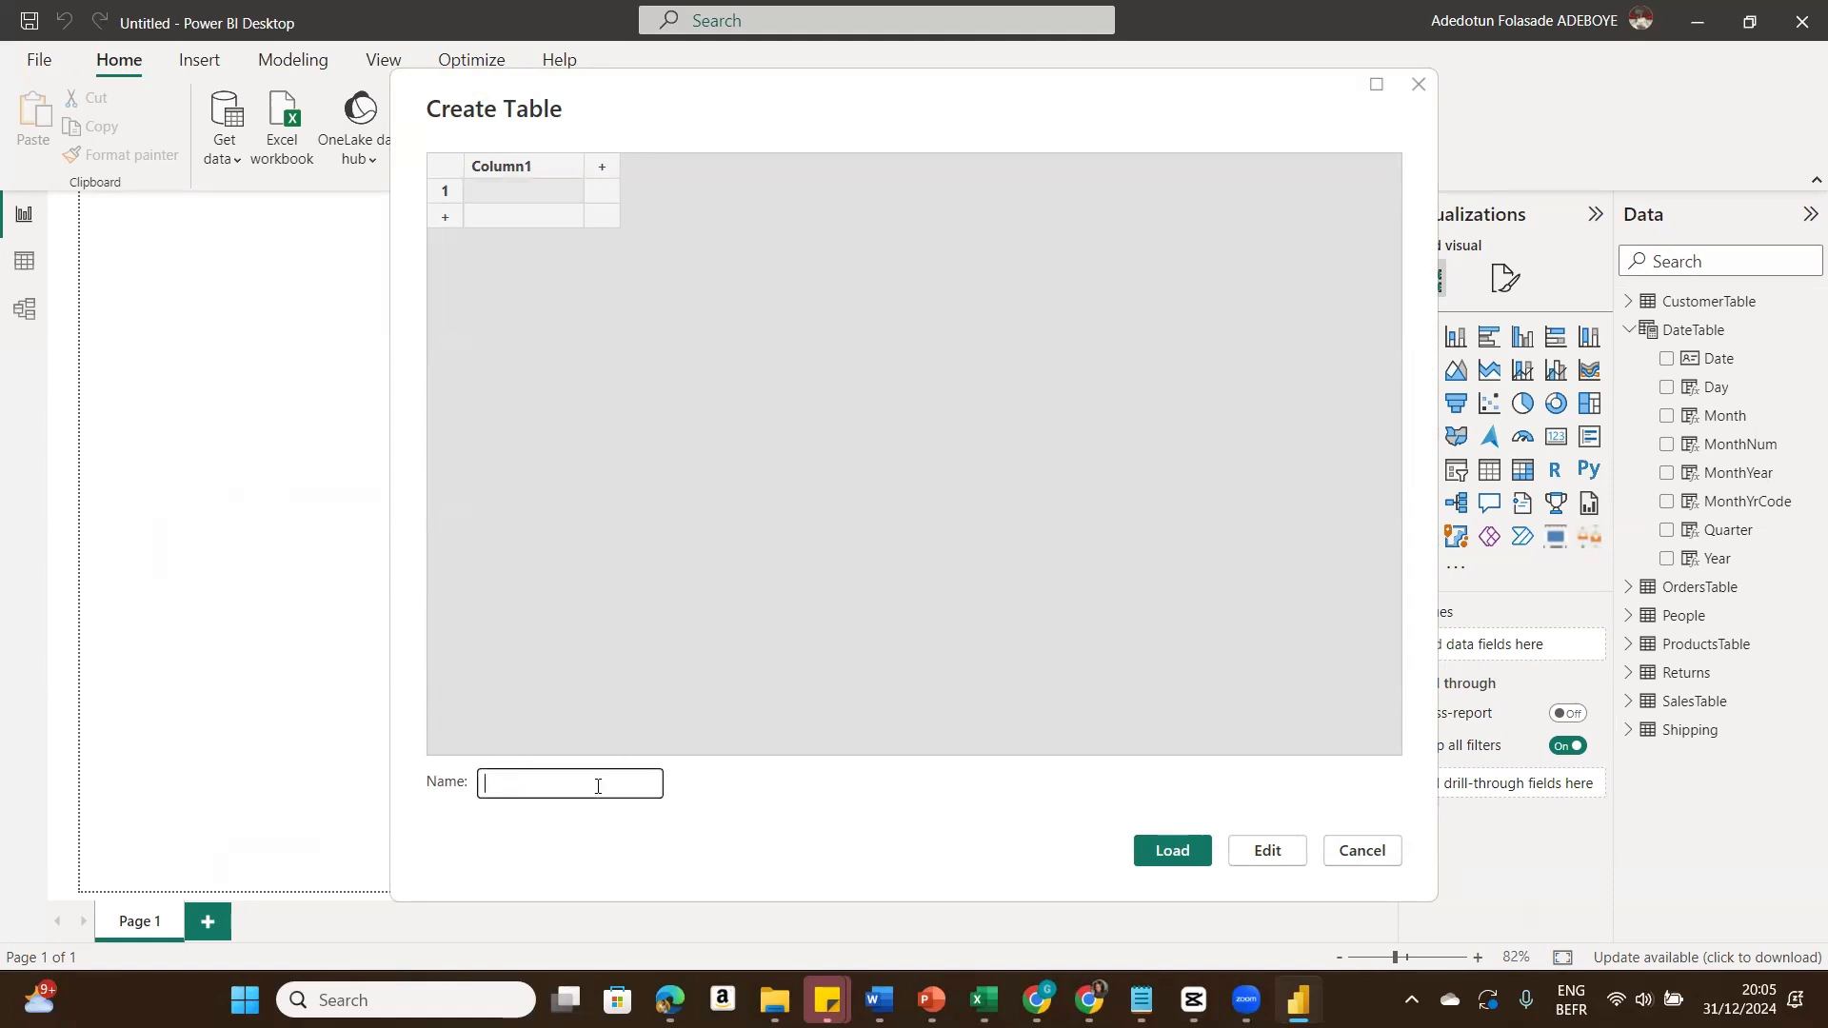
text(Measures)
click(1173, 862)
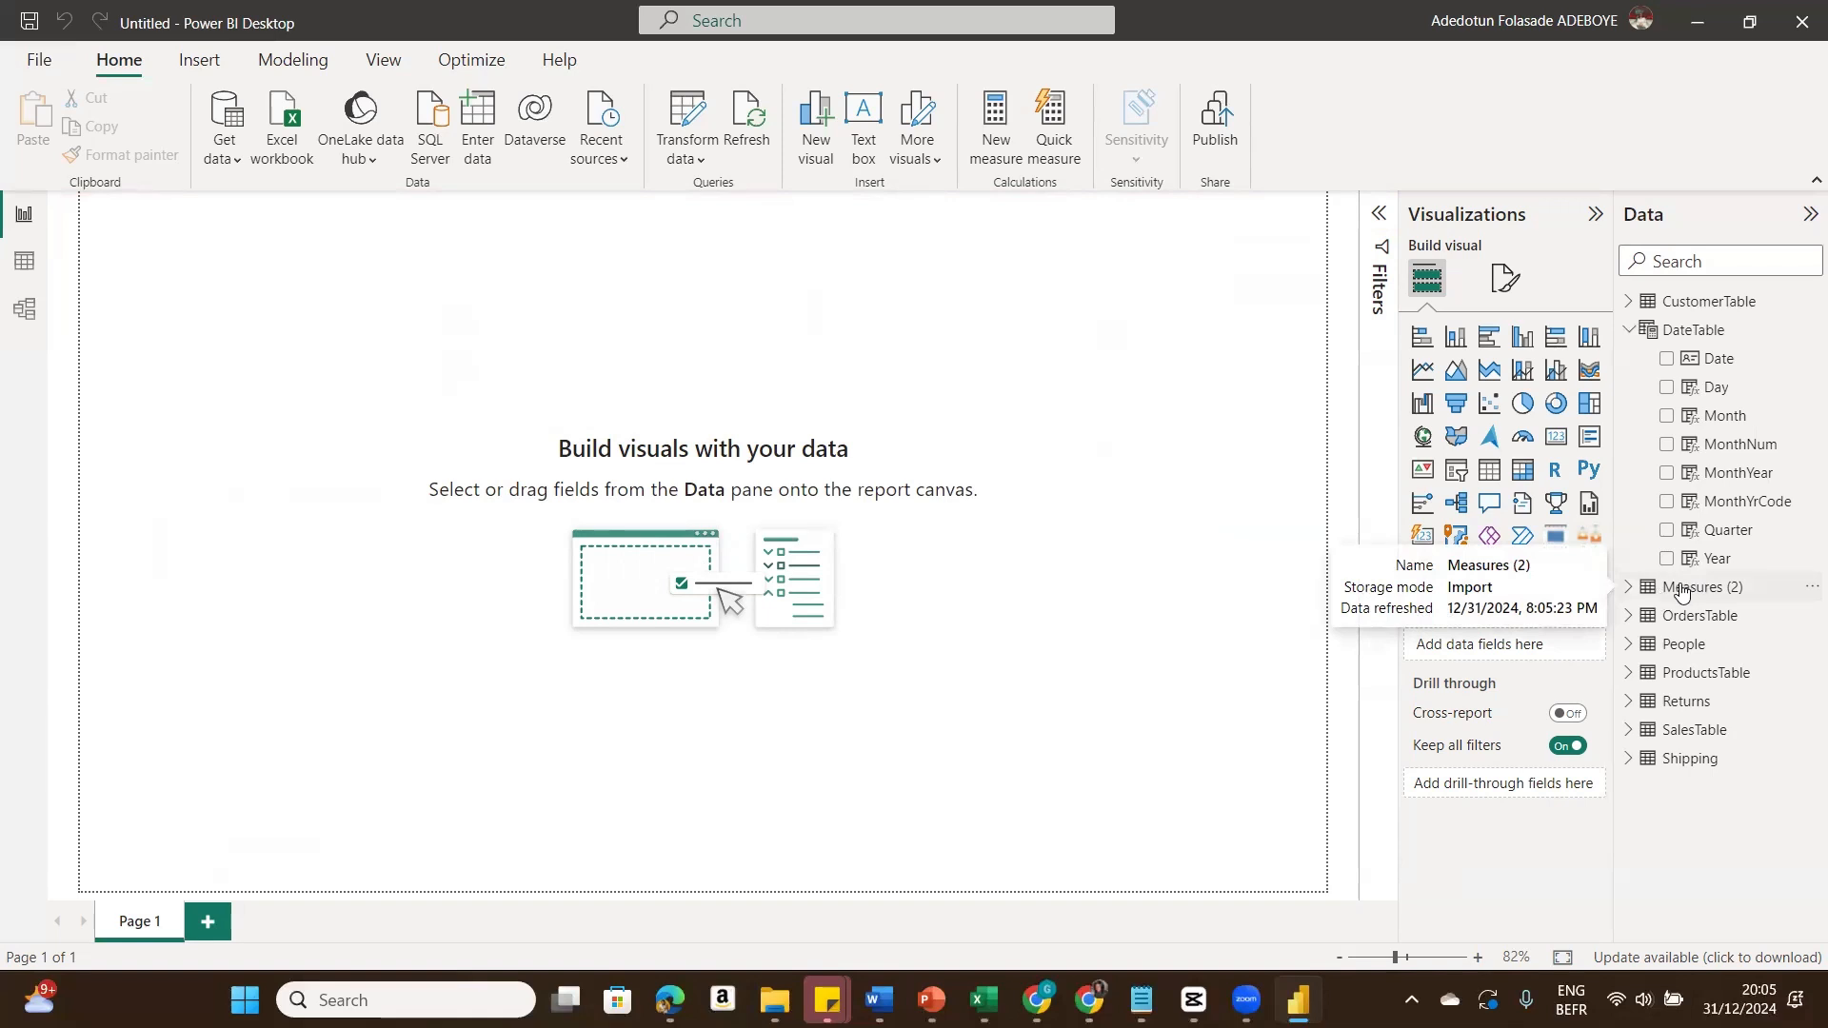
Step: Add a measure TotalSales = SUM(SalesTable[Sales]) to the Measures table
click(1802, 591)
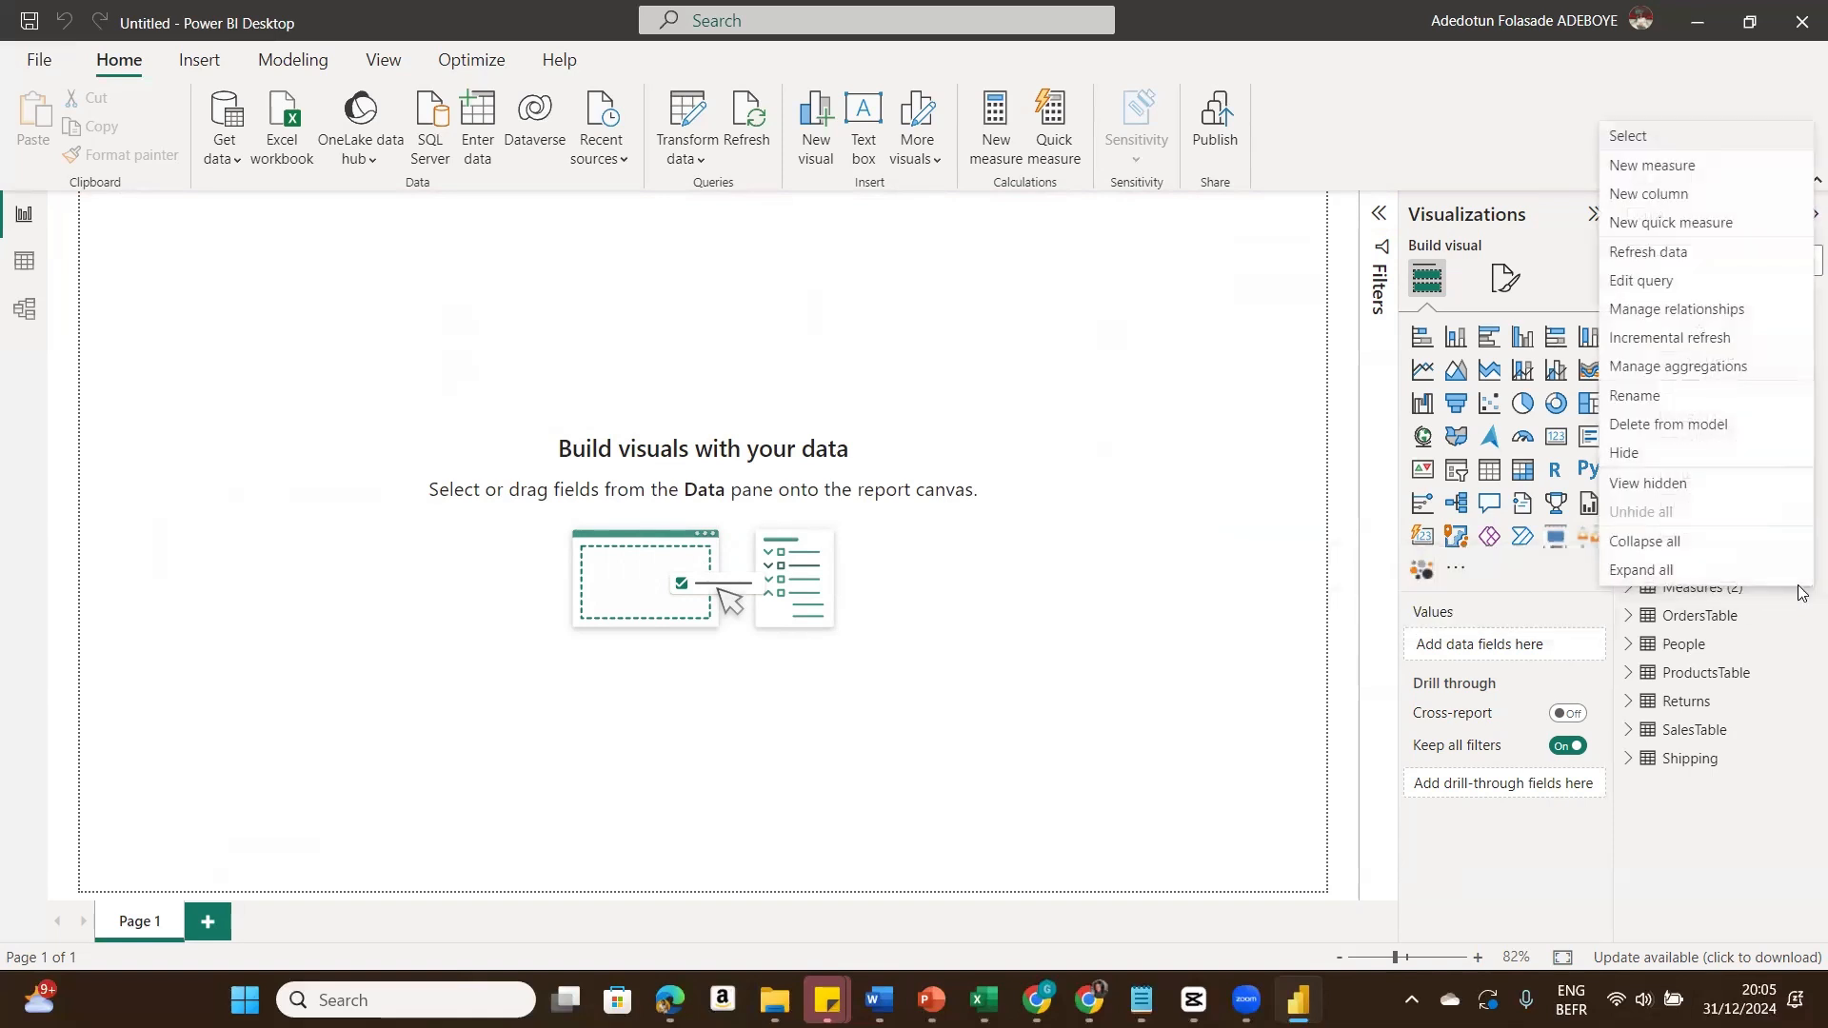
click(1673, 168)
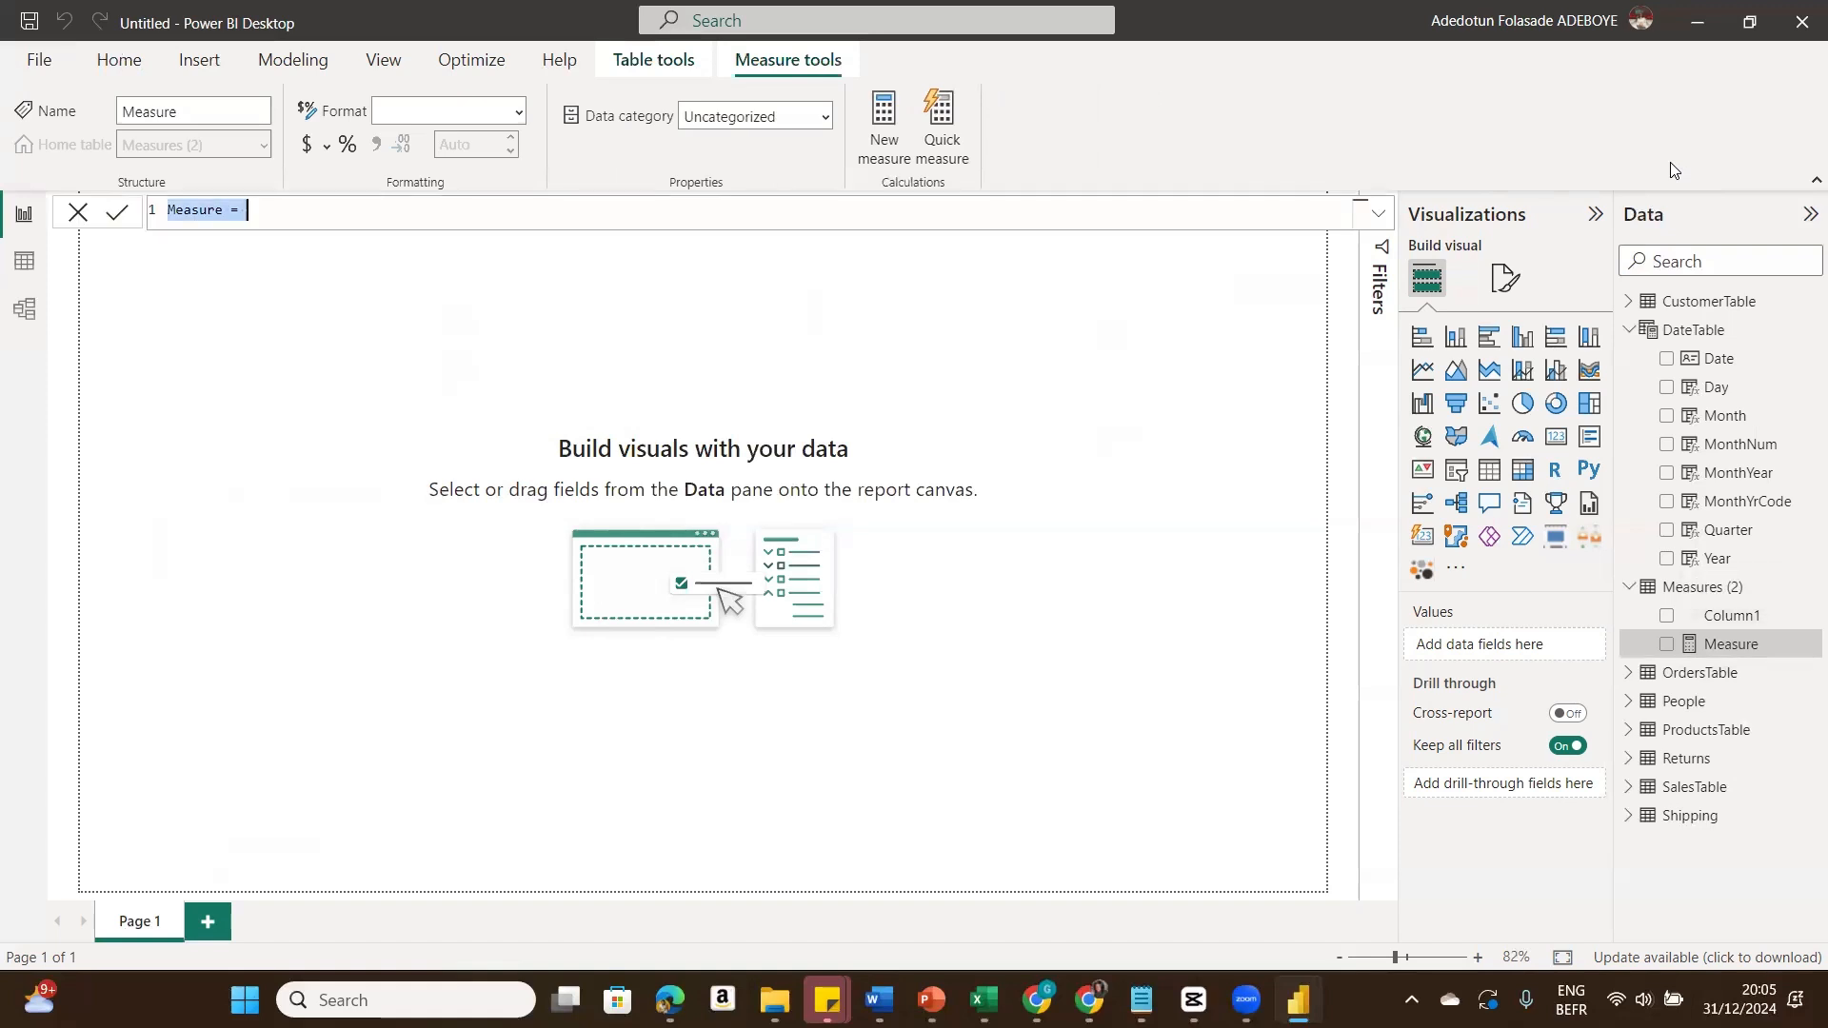
text(T)
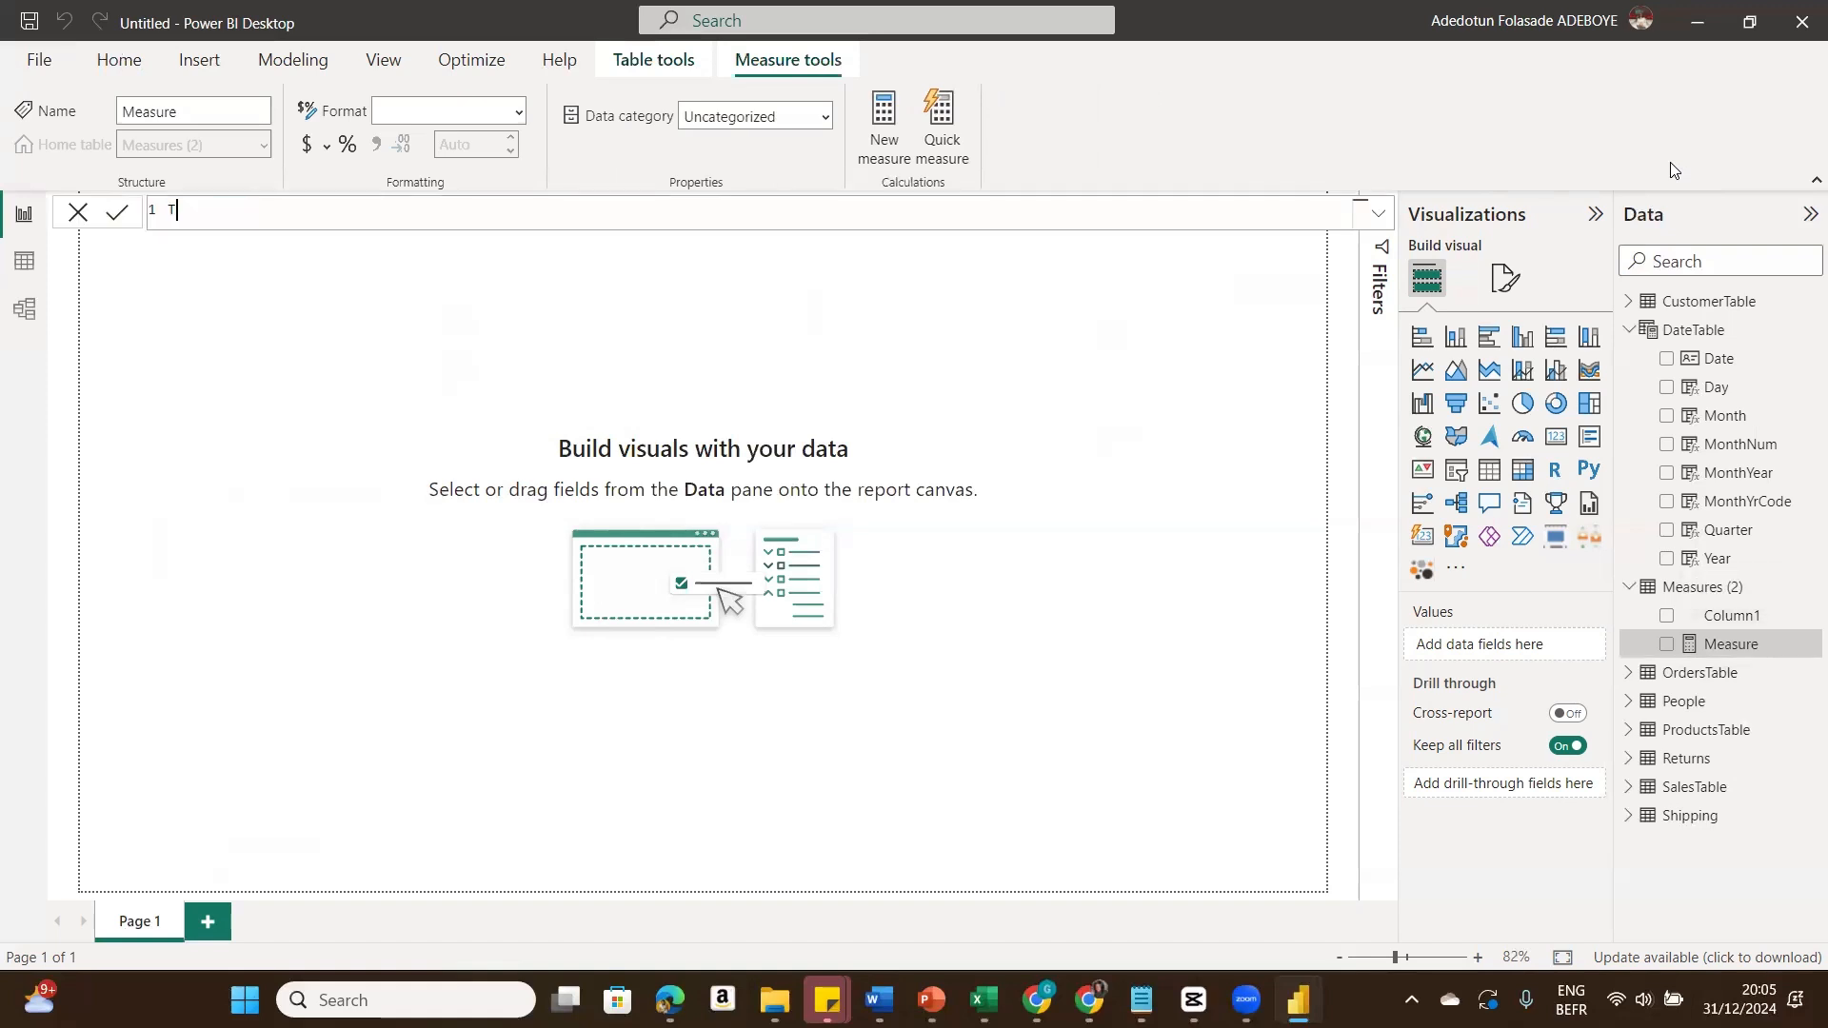
text(otalSales =)
text(Sum)
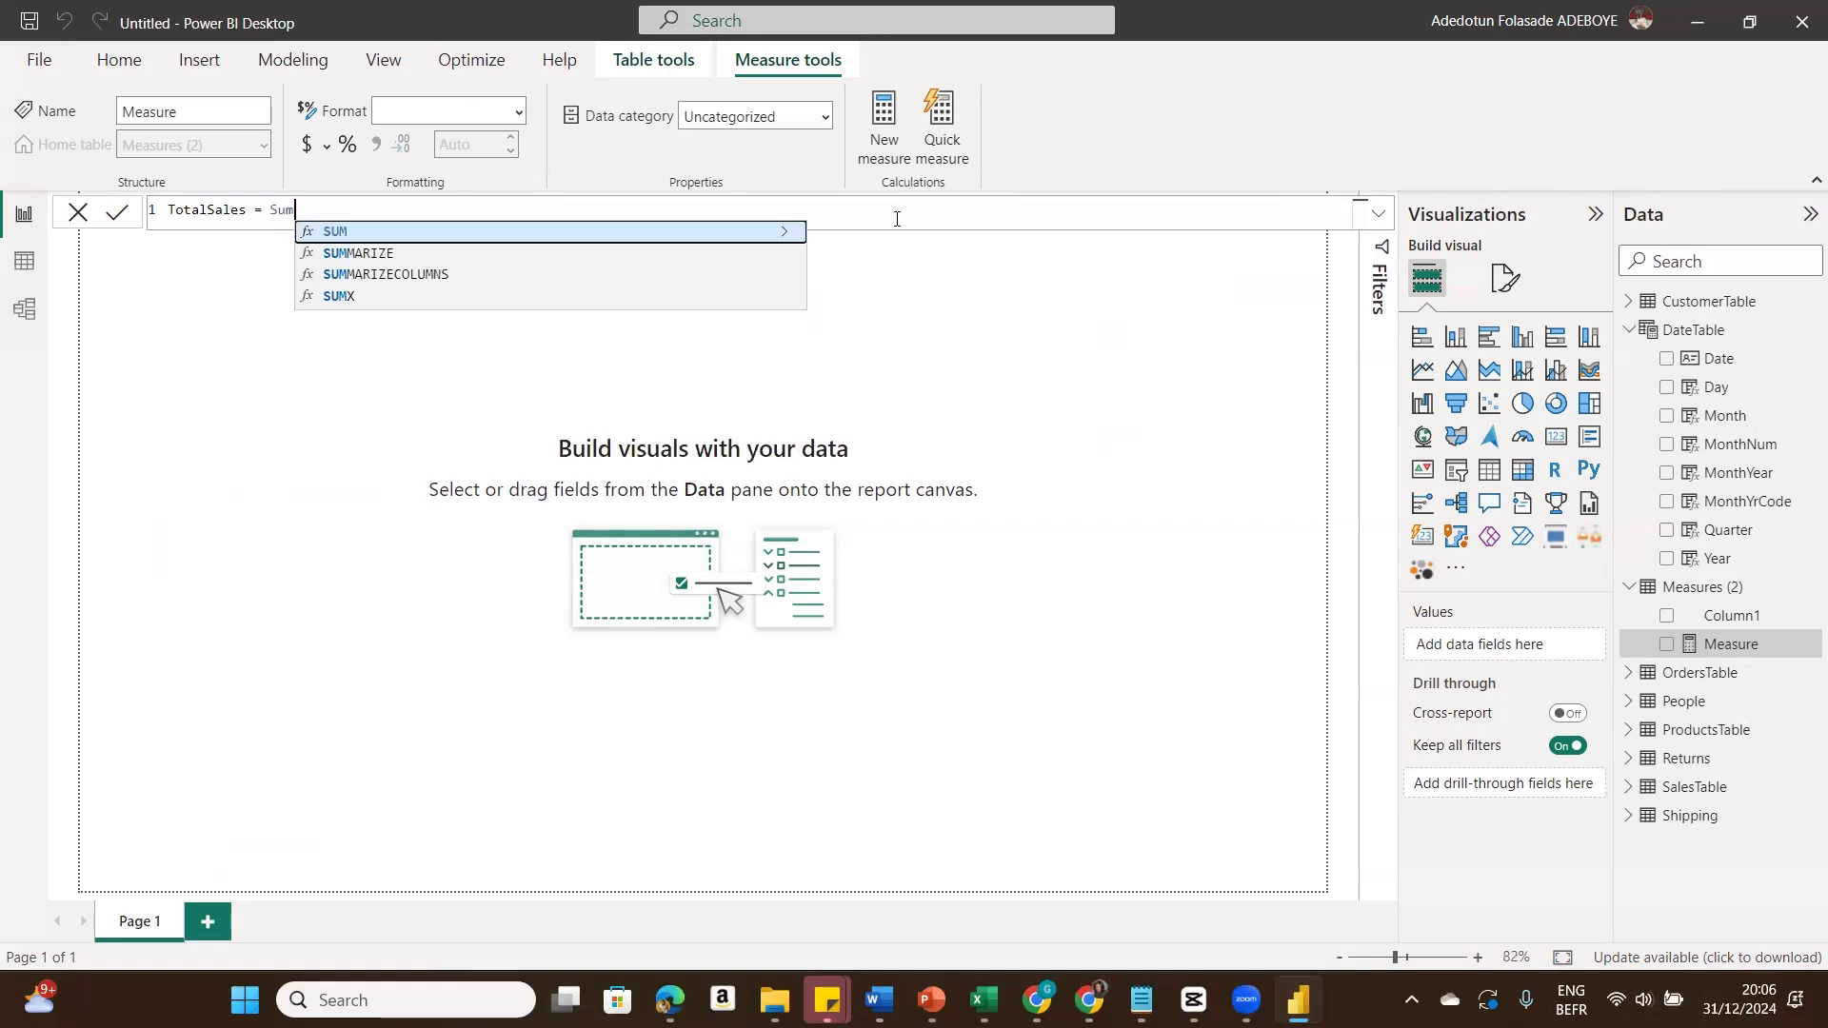
click(772, 244)
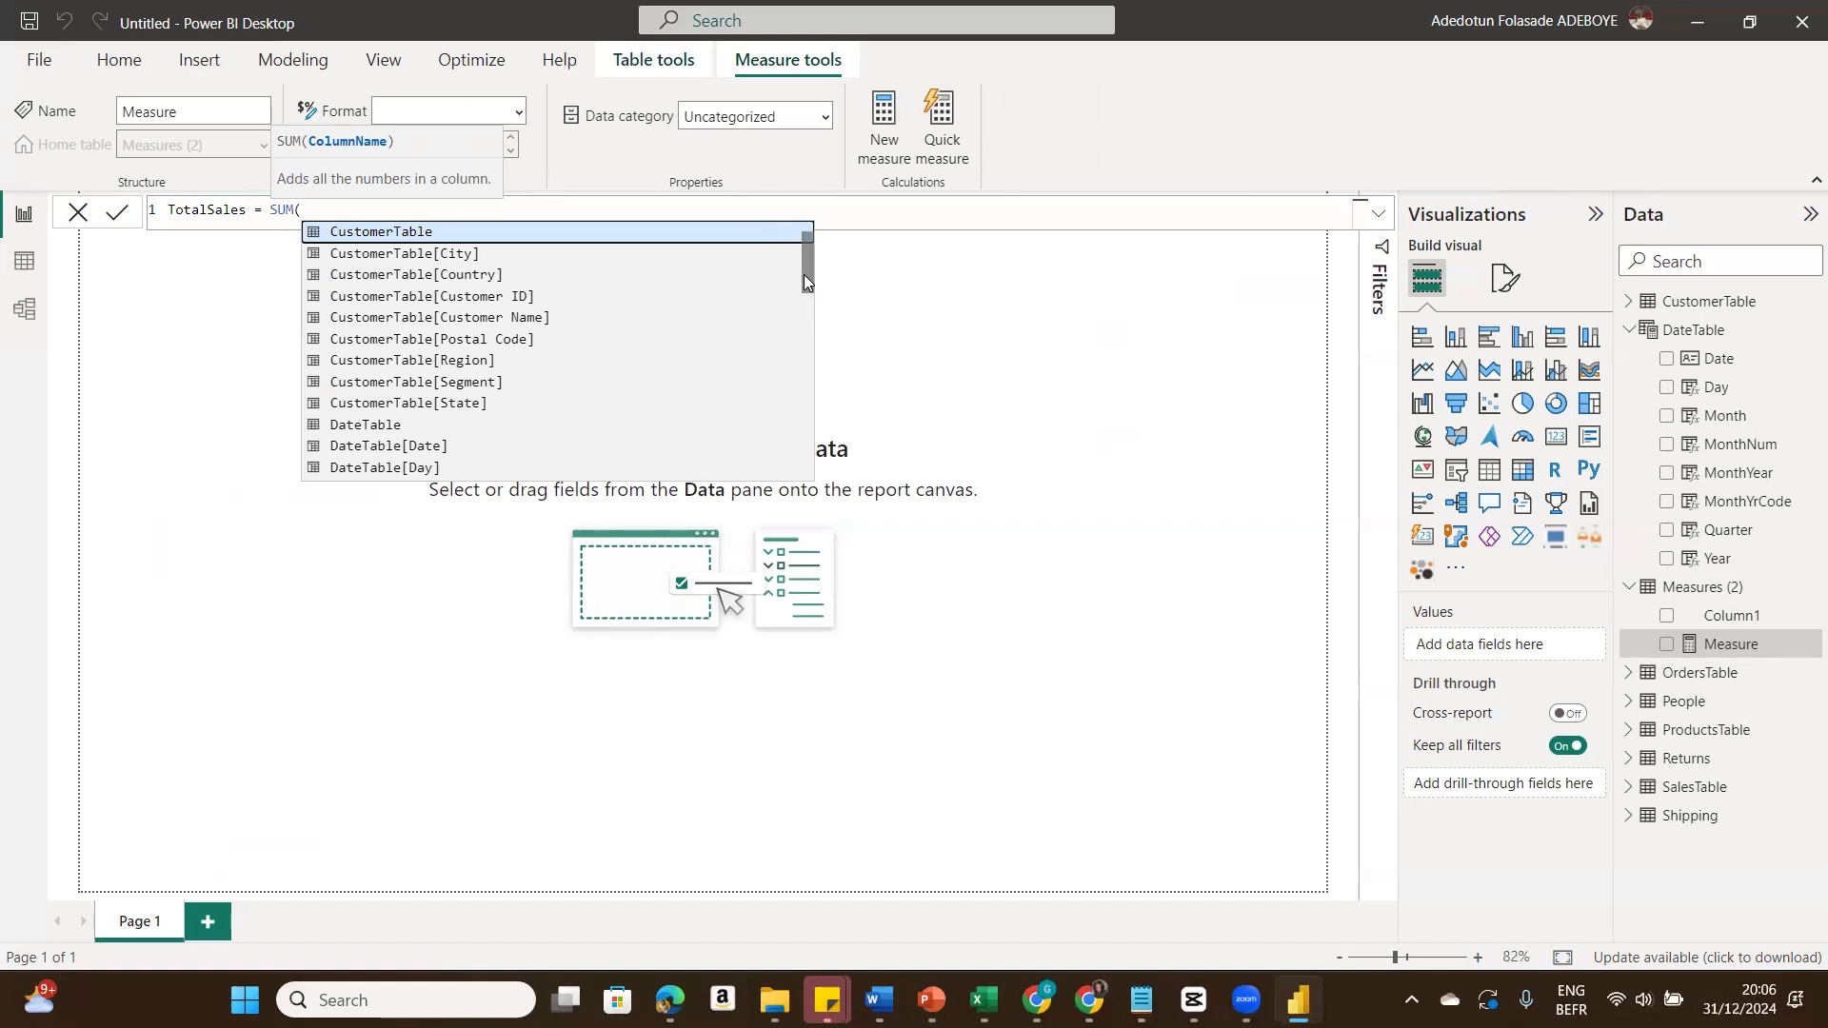
drag(804, 274, 802, 466)
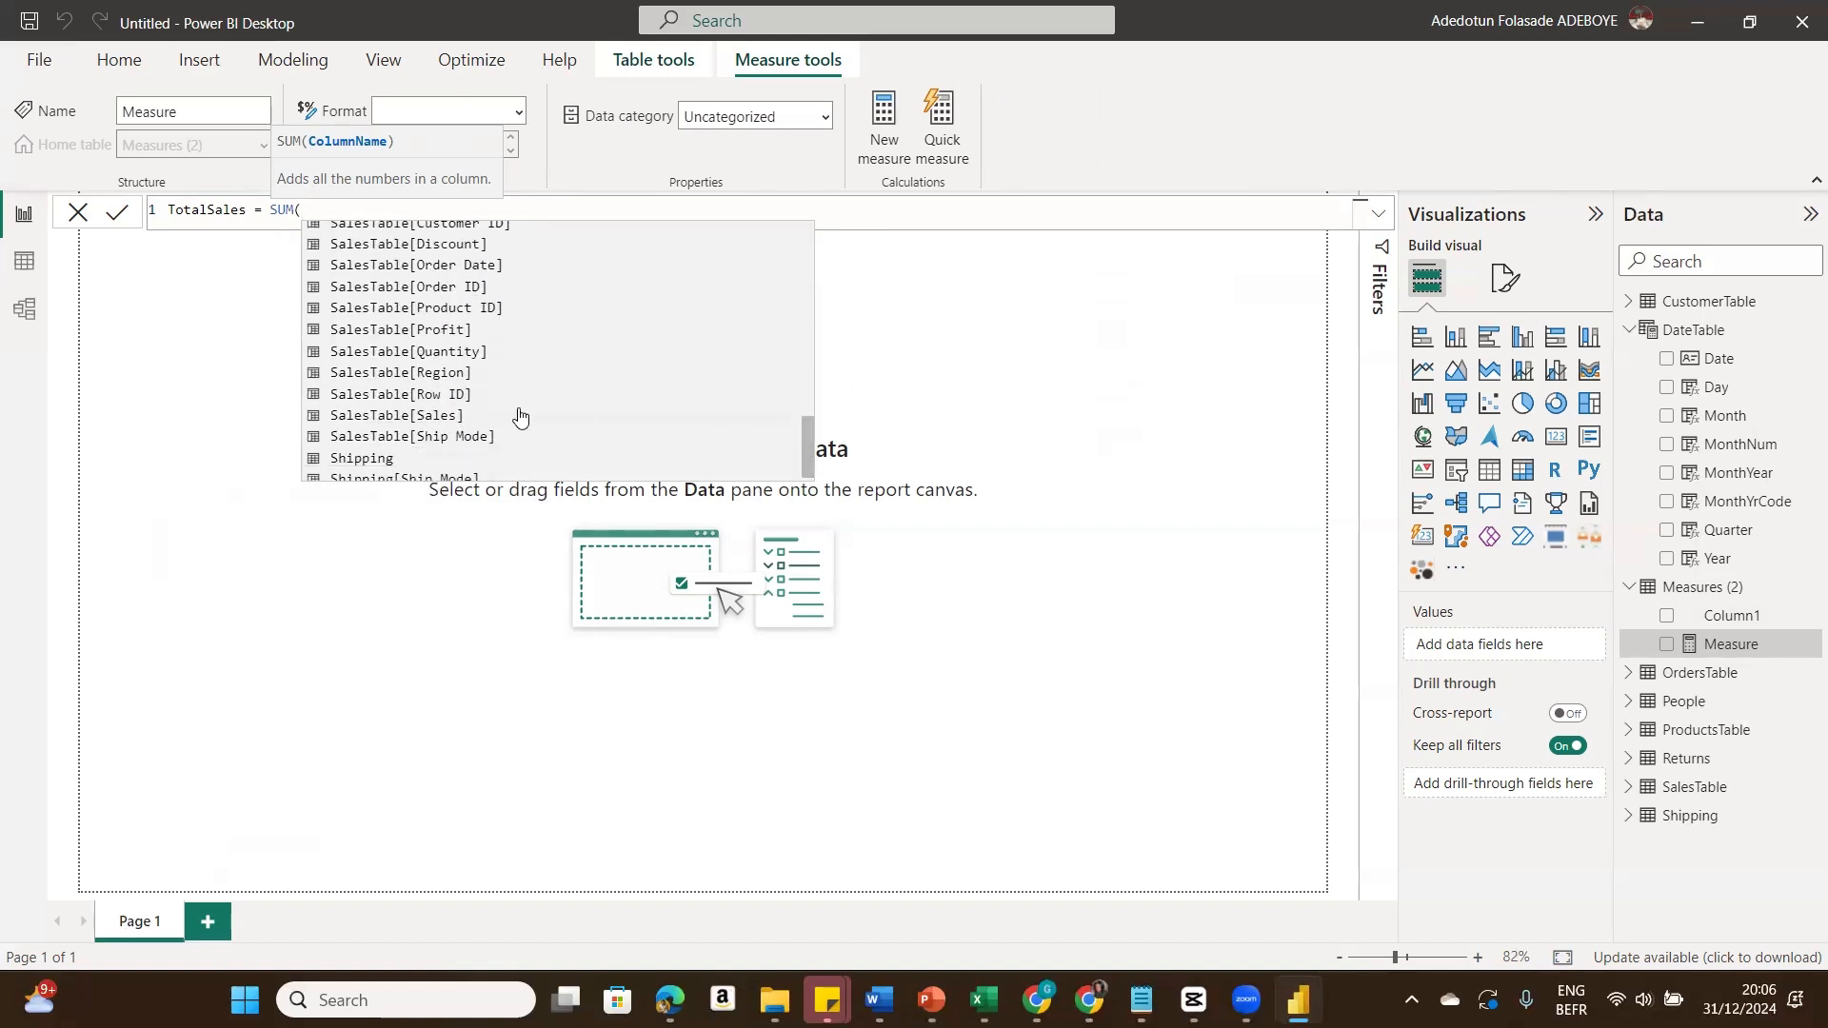
click(482, 416)
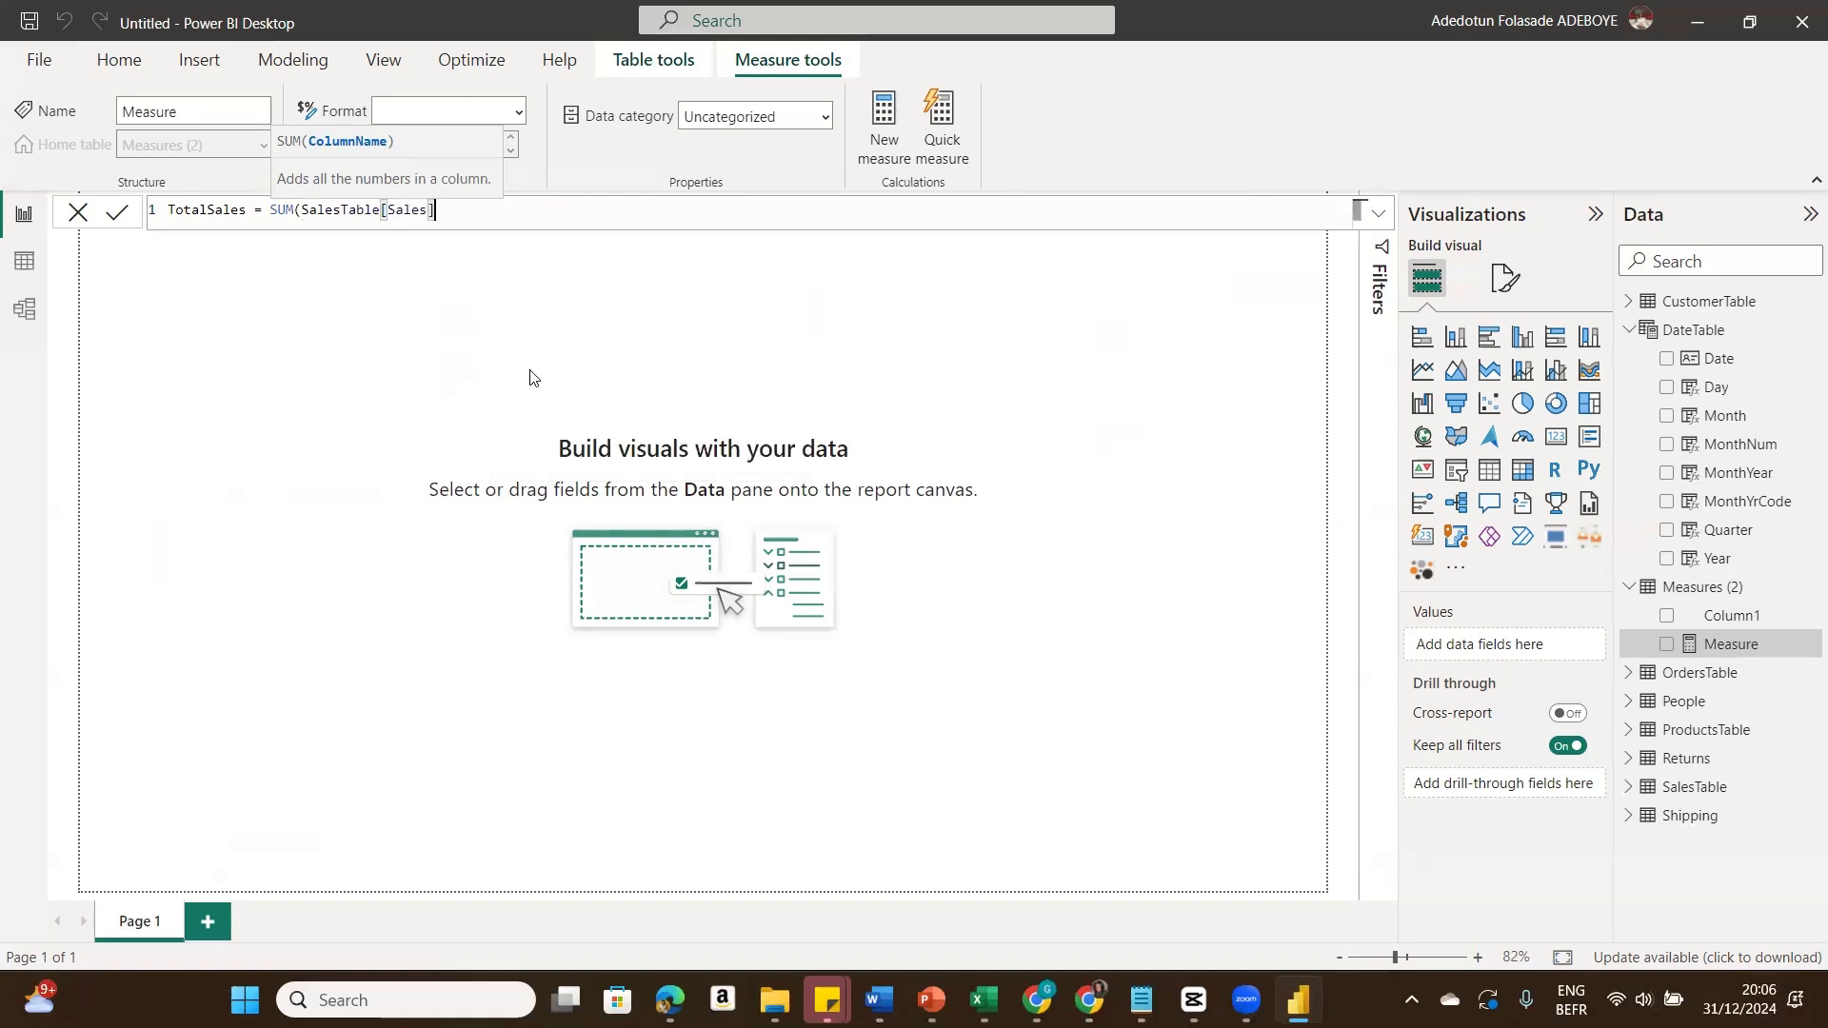
text())
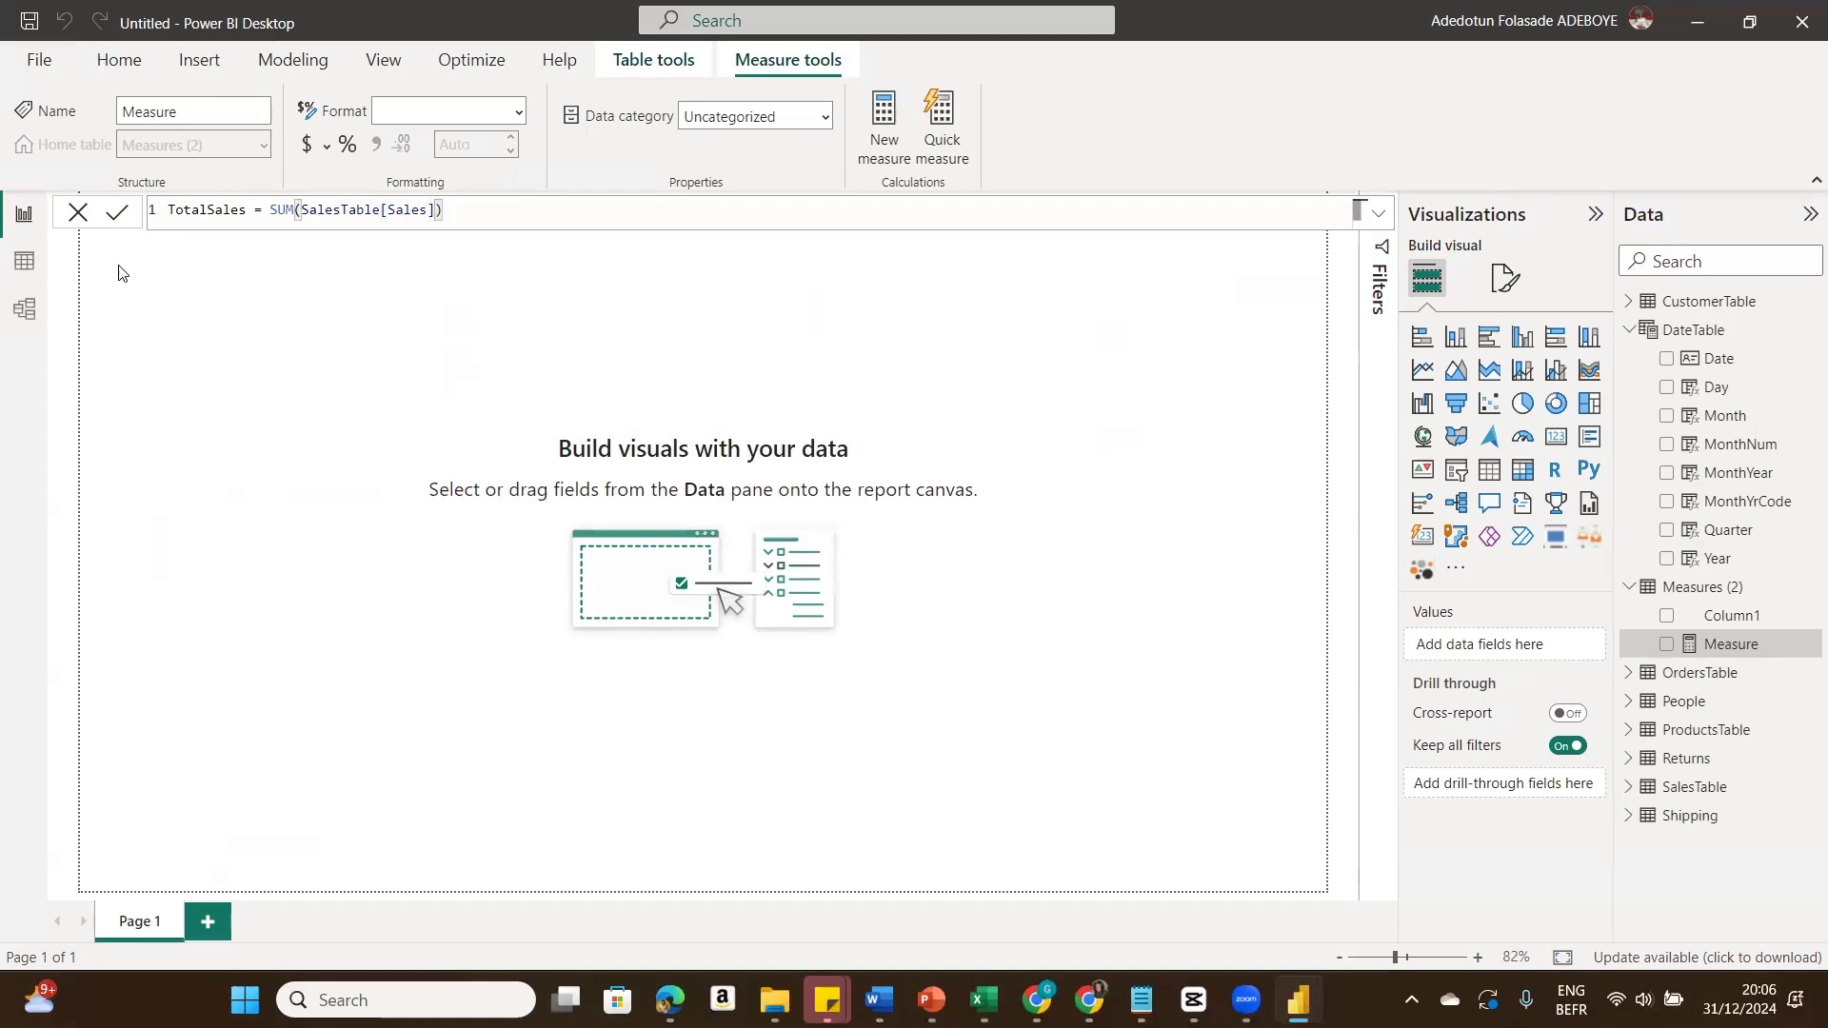
click(121, 217)
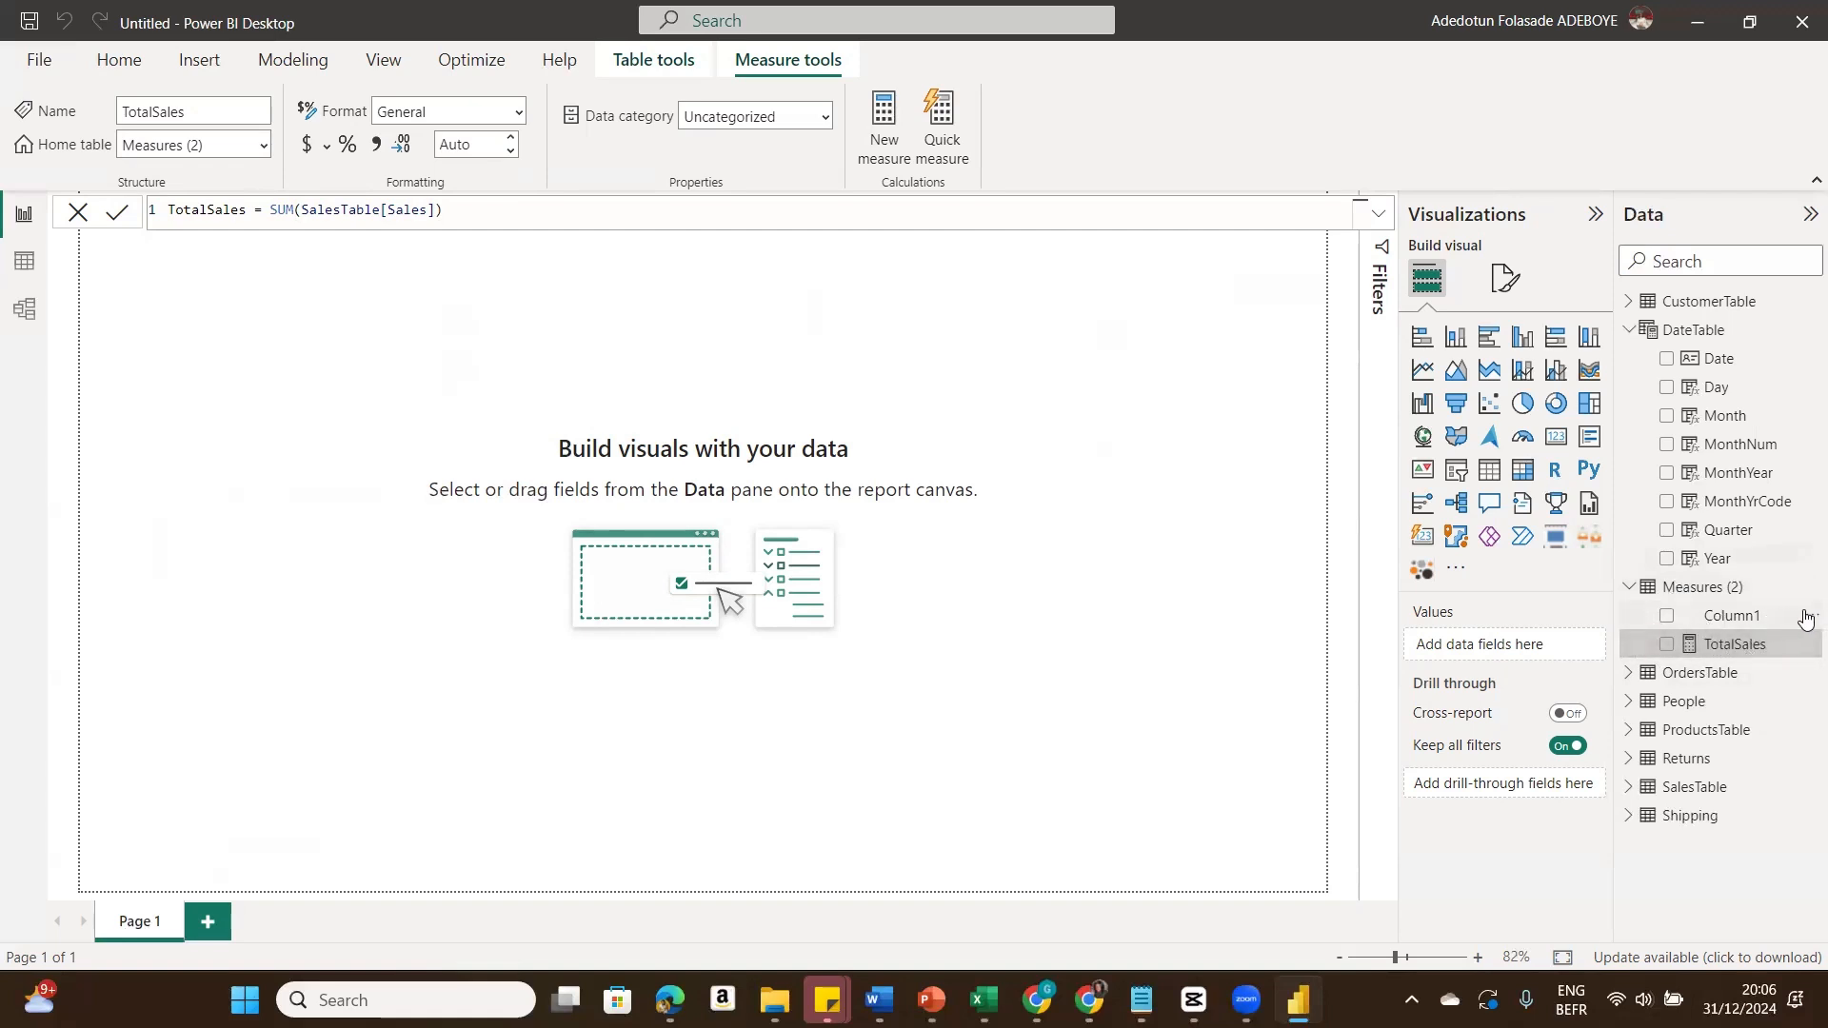
Step: Delete Column1 from the Measures table in the model
click(1806, 616)
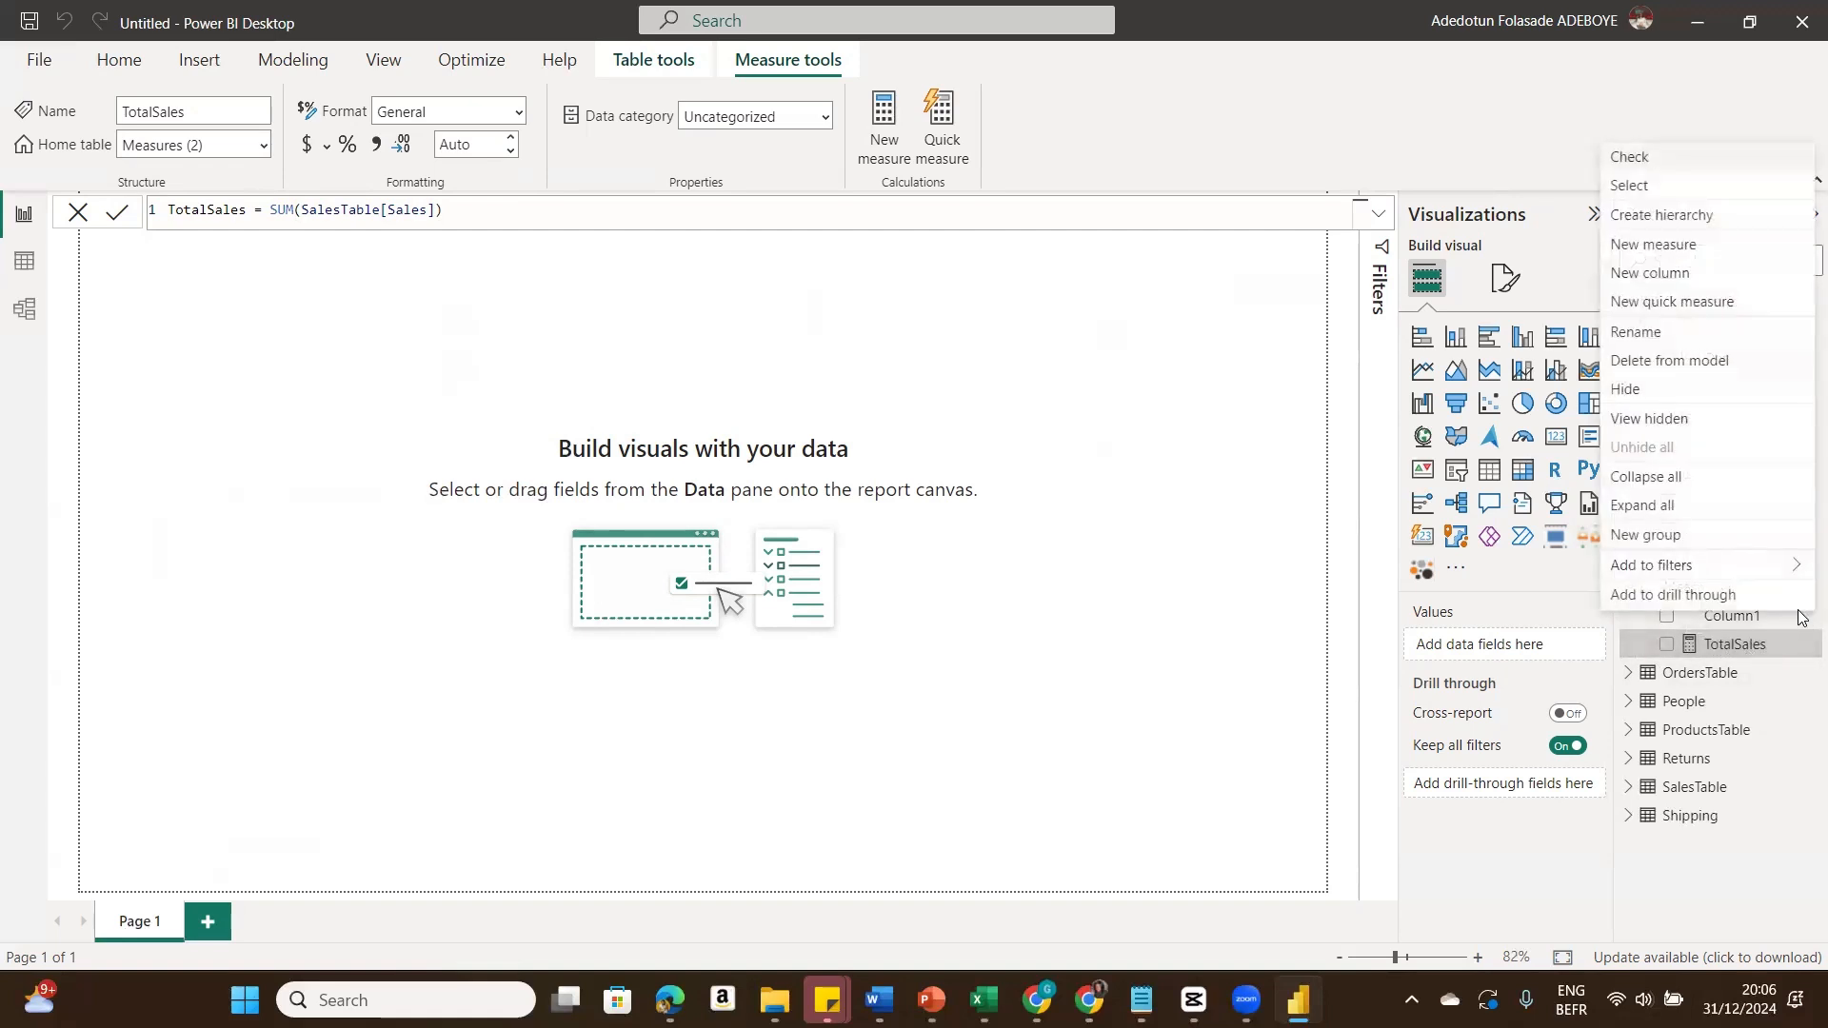
click(1659, 360)
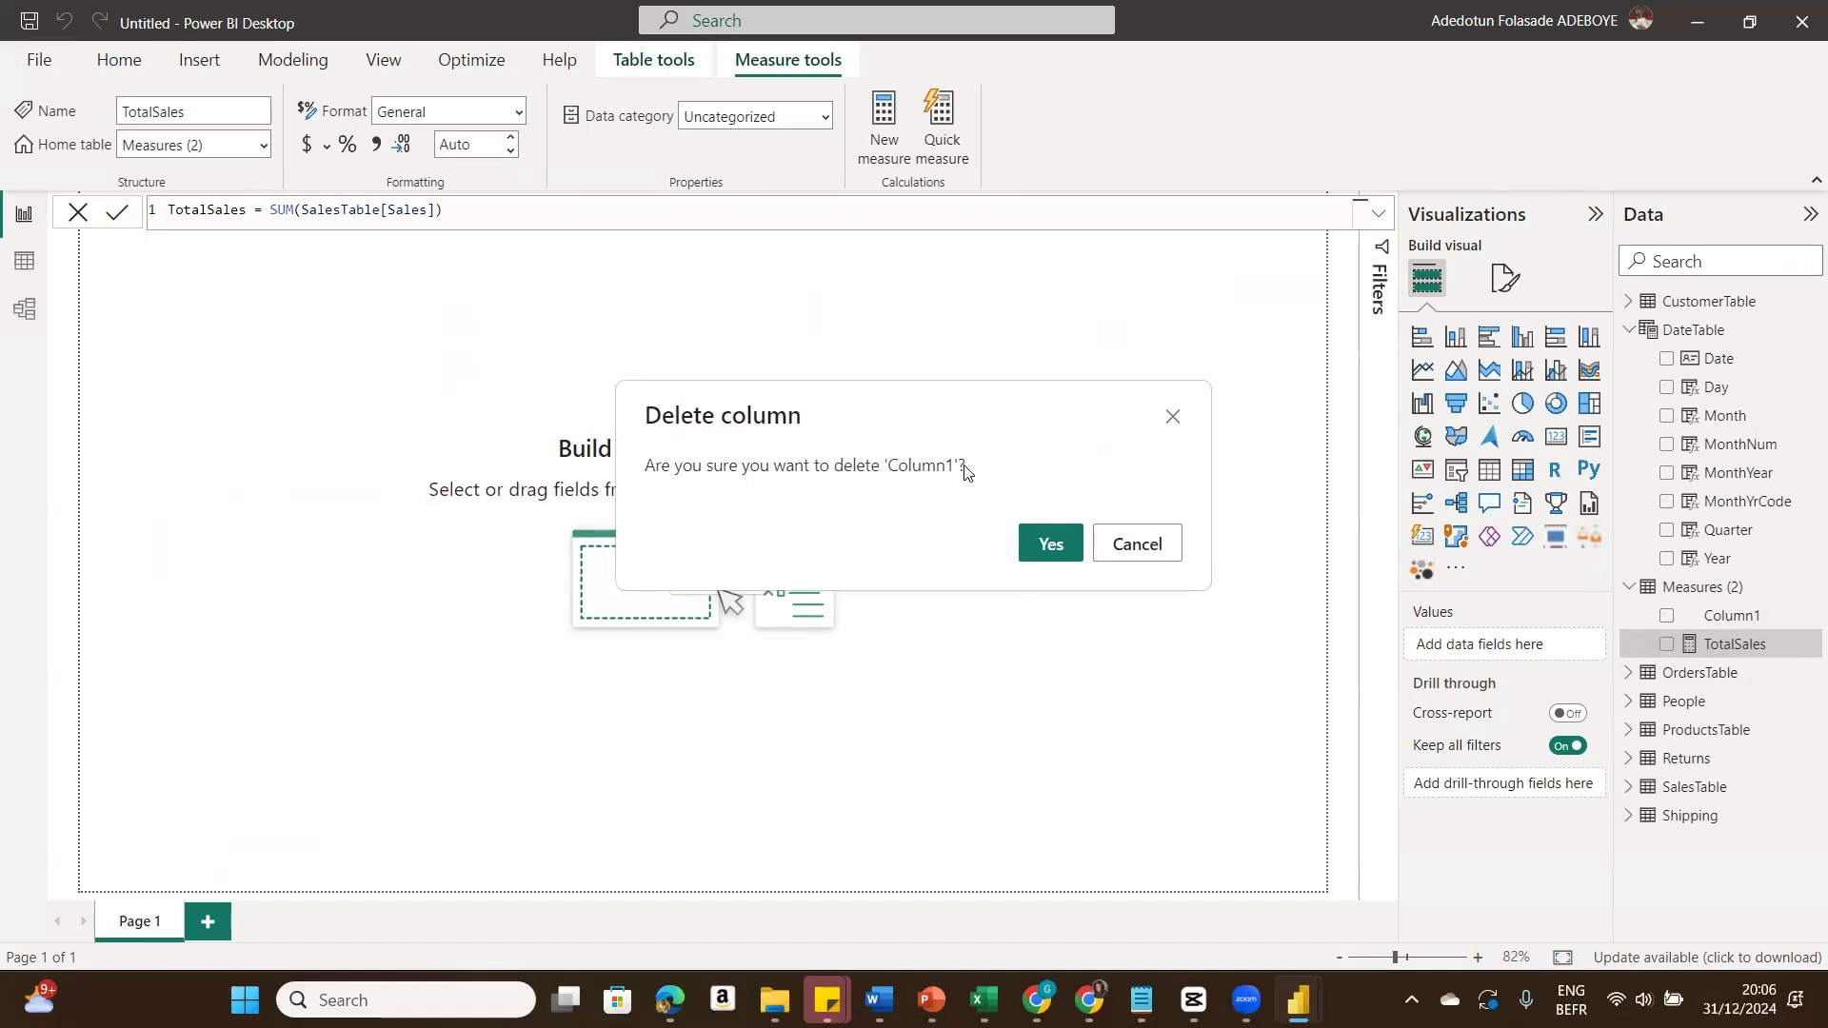
click(1051, 541)
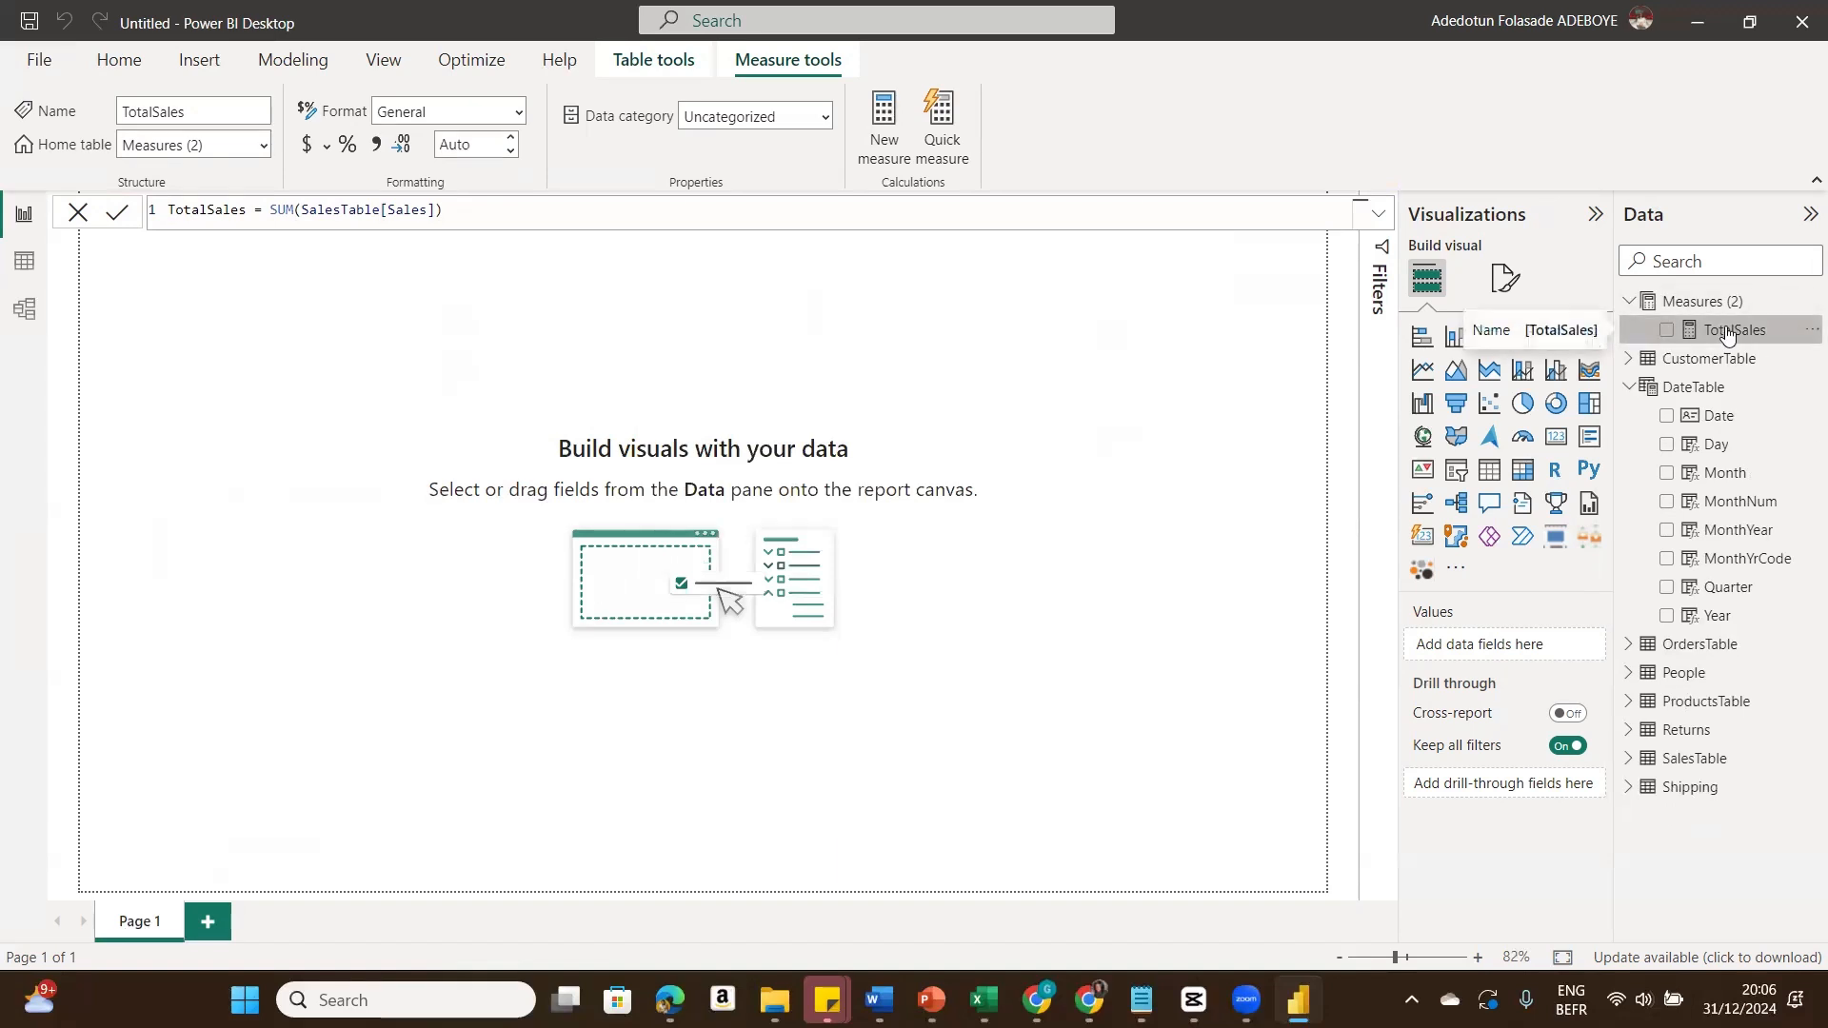
Step: Add a measure TotalProfits = SUM(SalesTable[Profit]) to the Measures table
click(1805, 305)
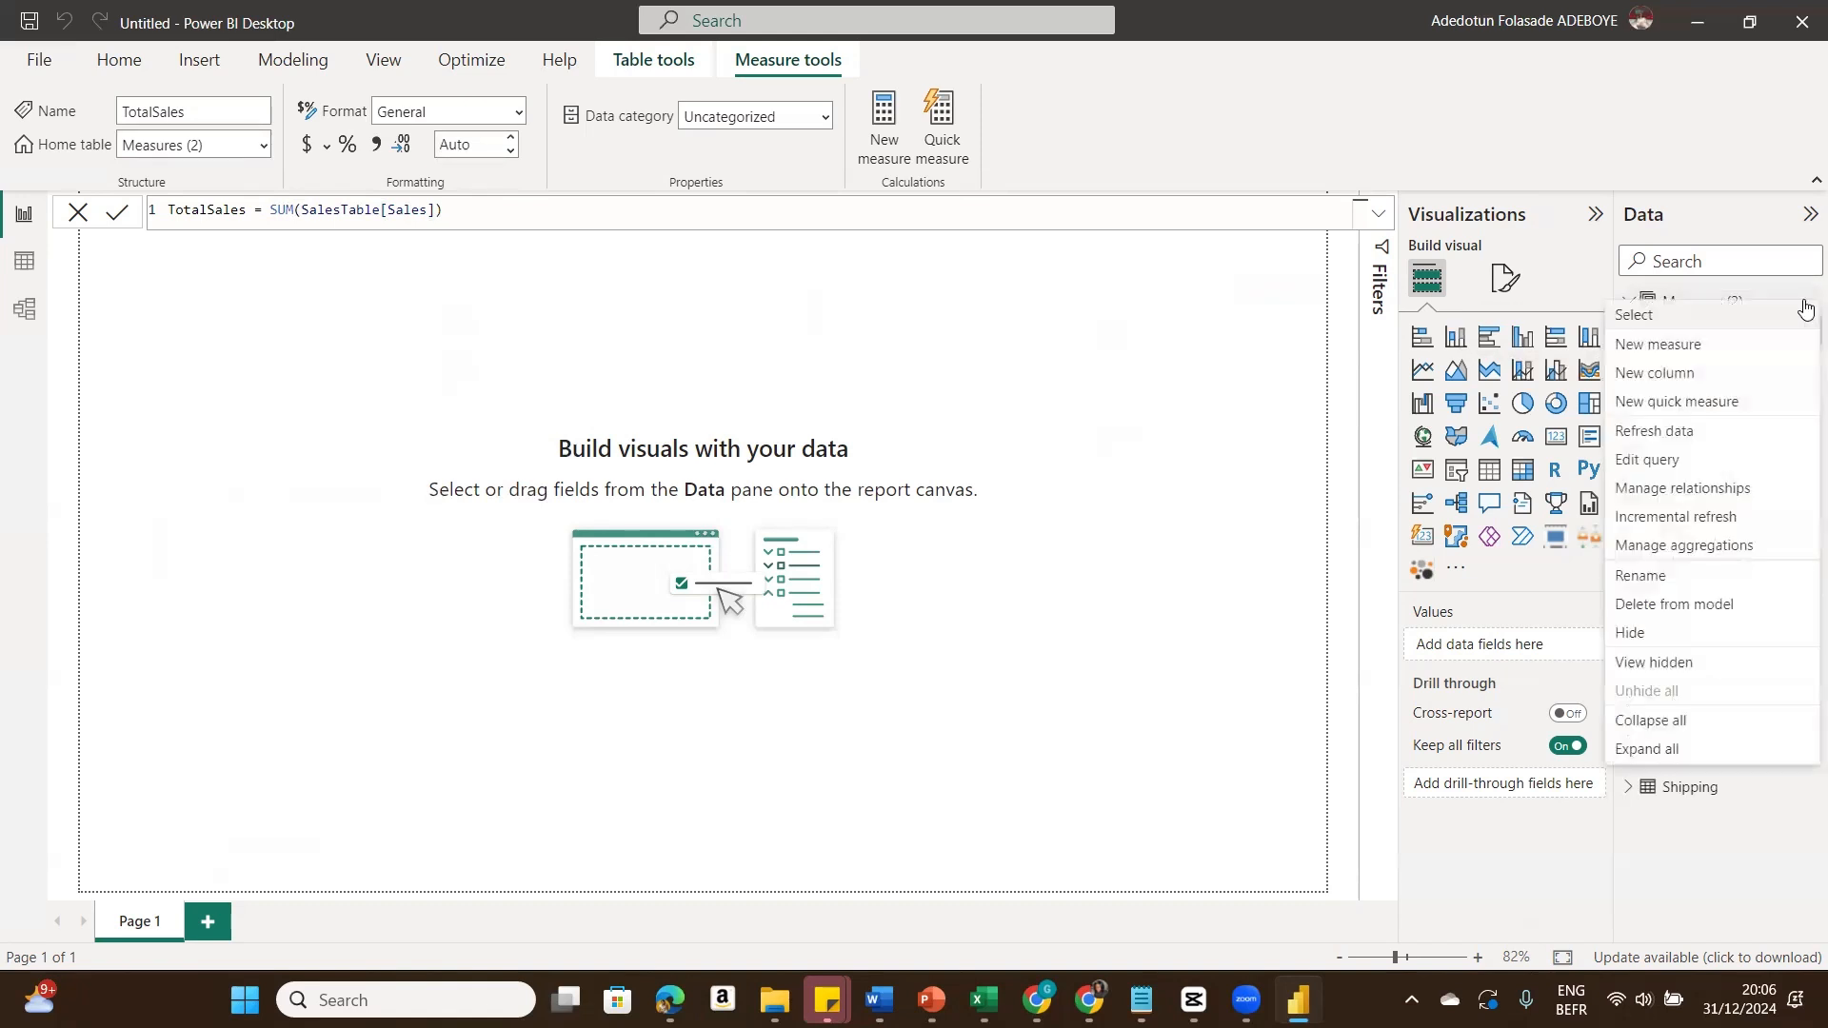
click(1701, 347)
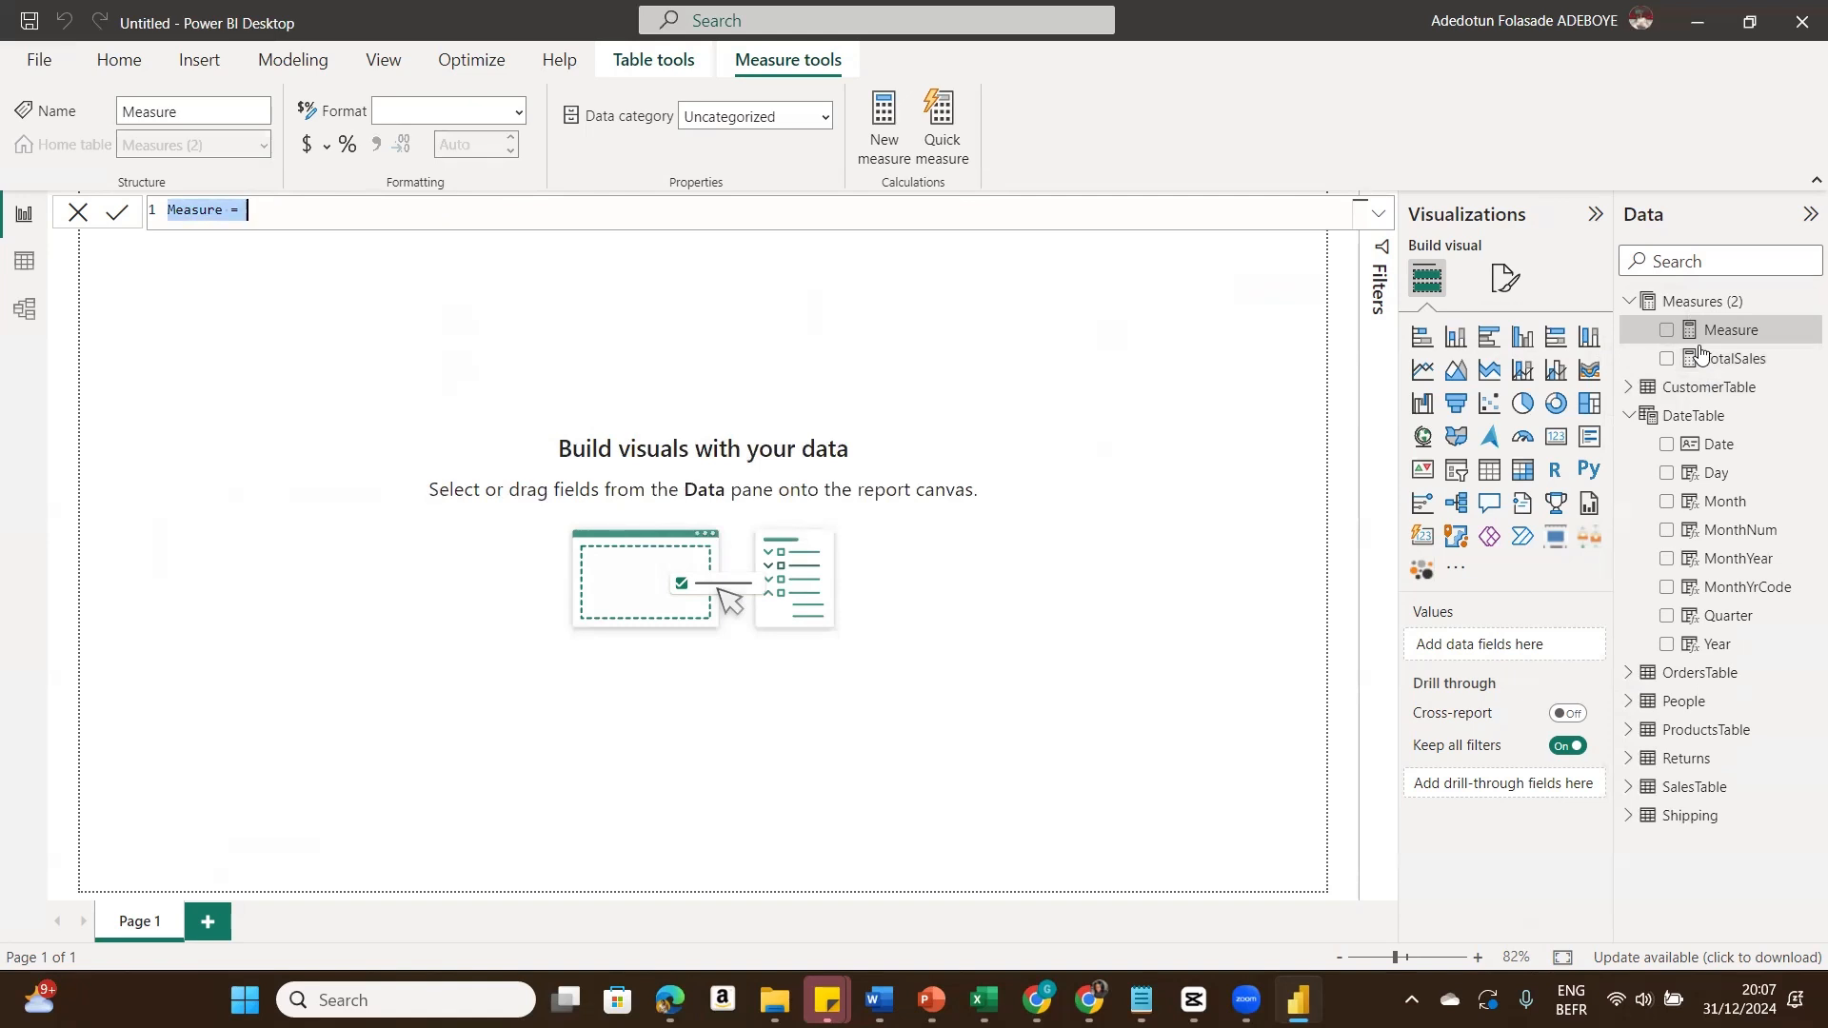
text(Total)
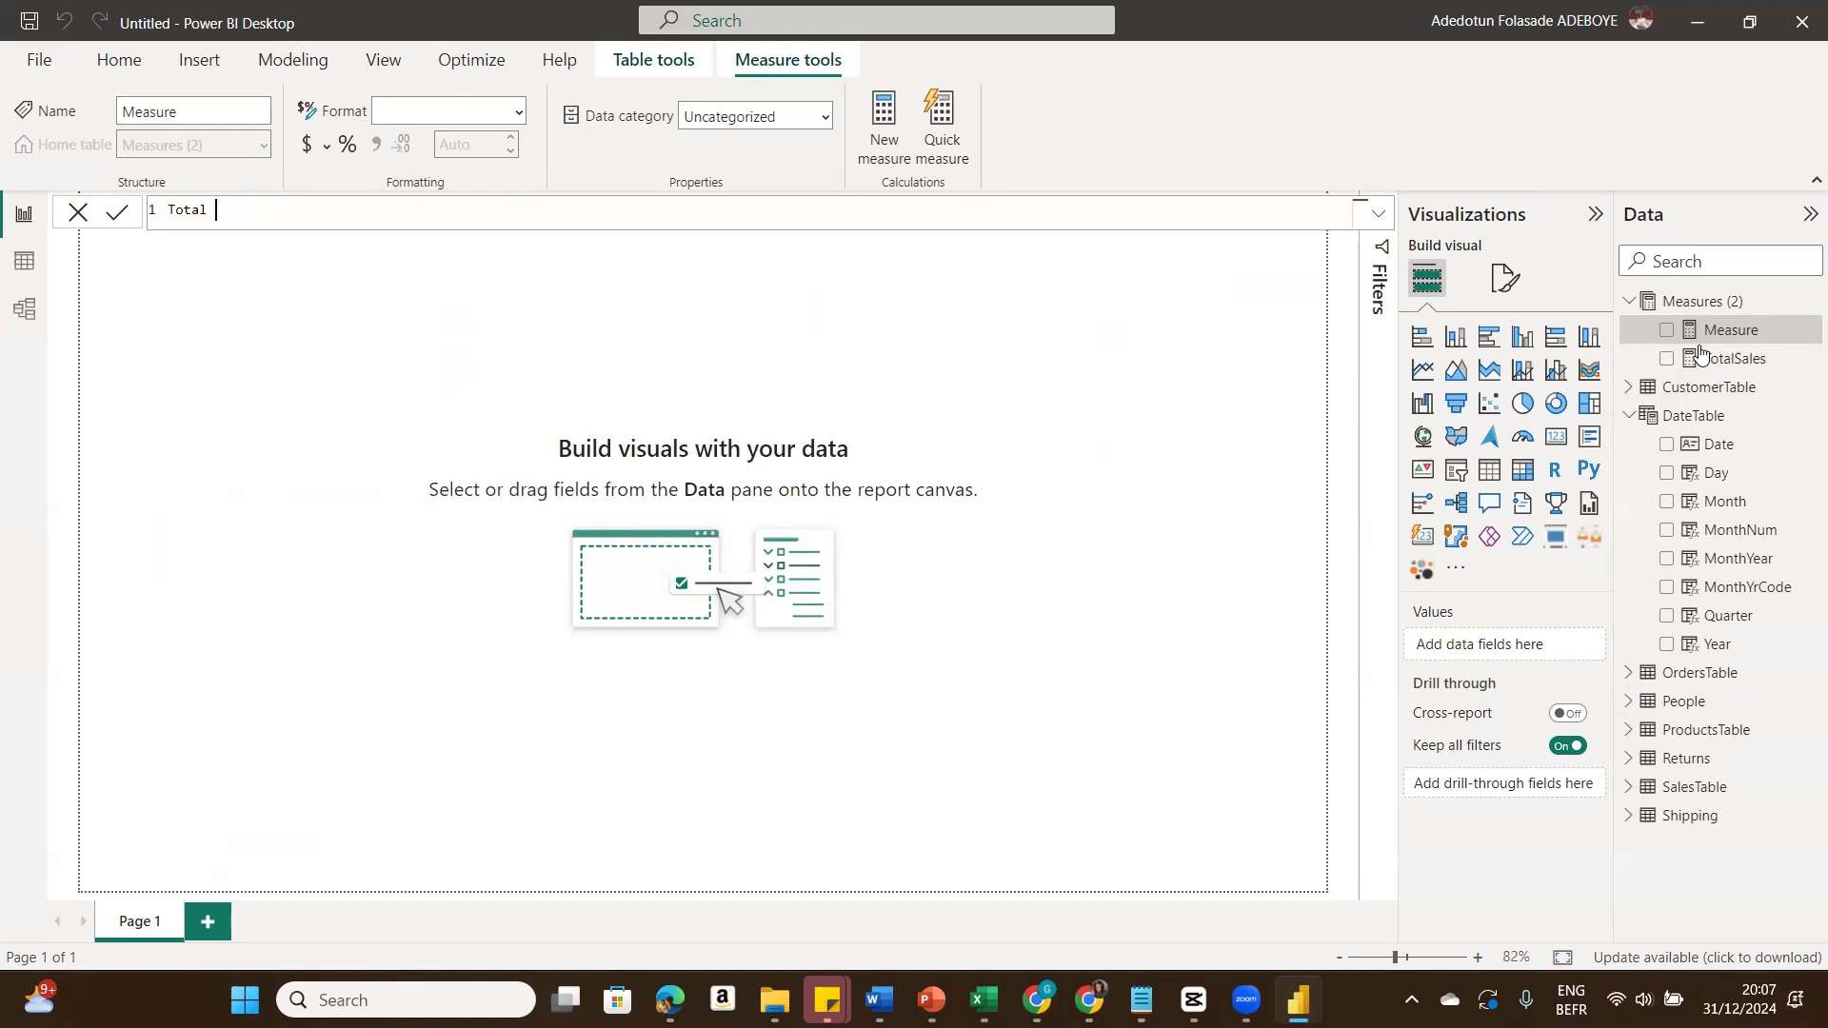
text(Profits = Su)
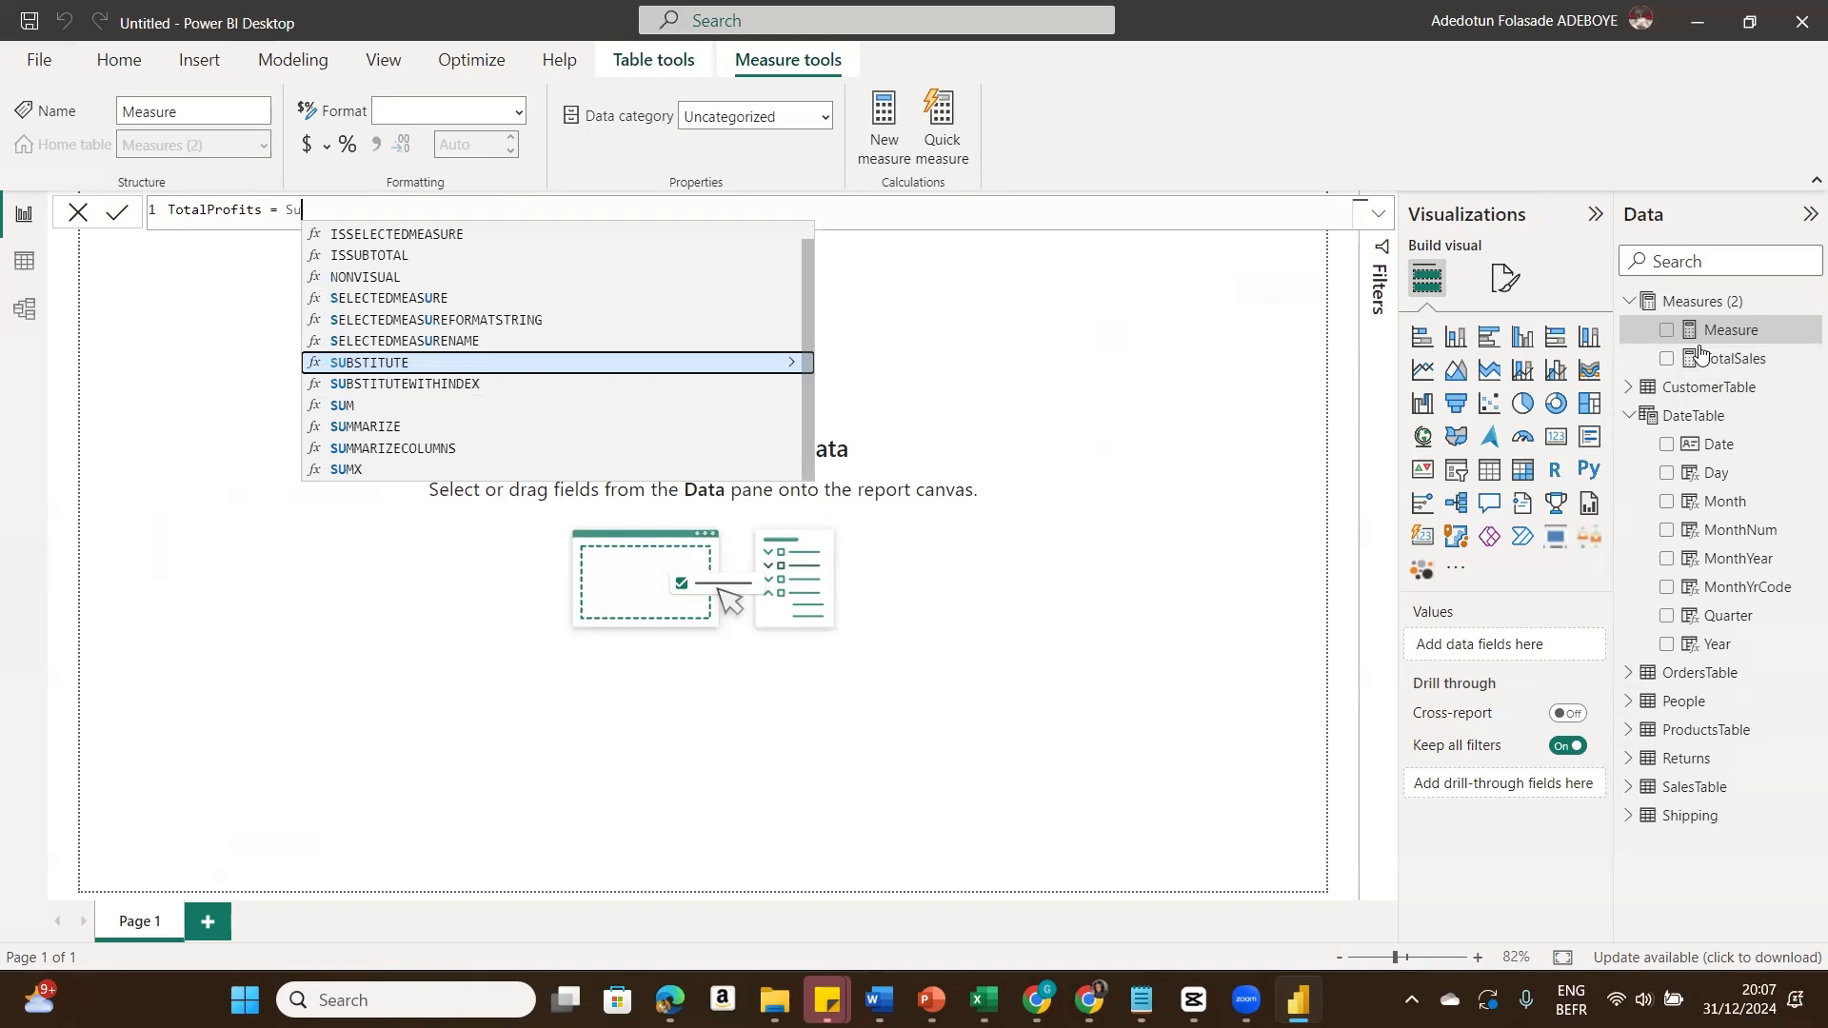
text(m)
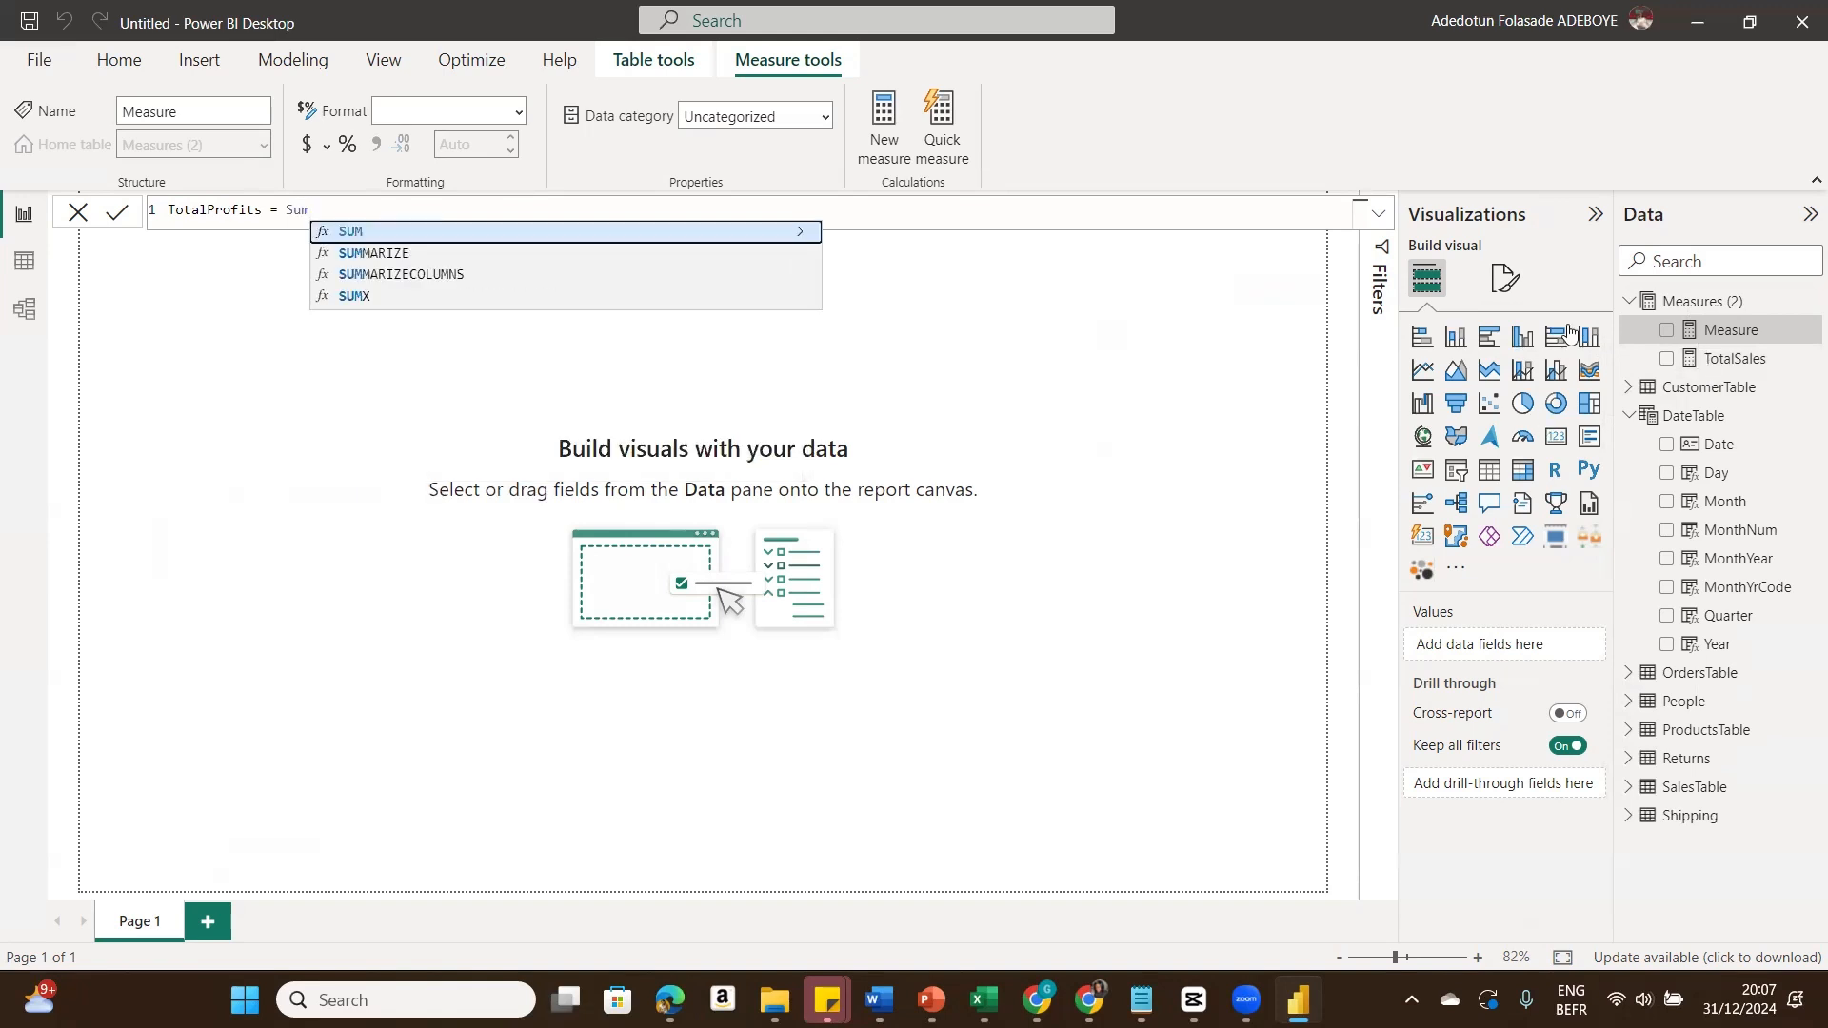
click(720, 231)
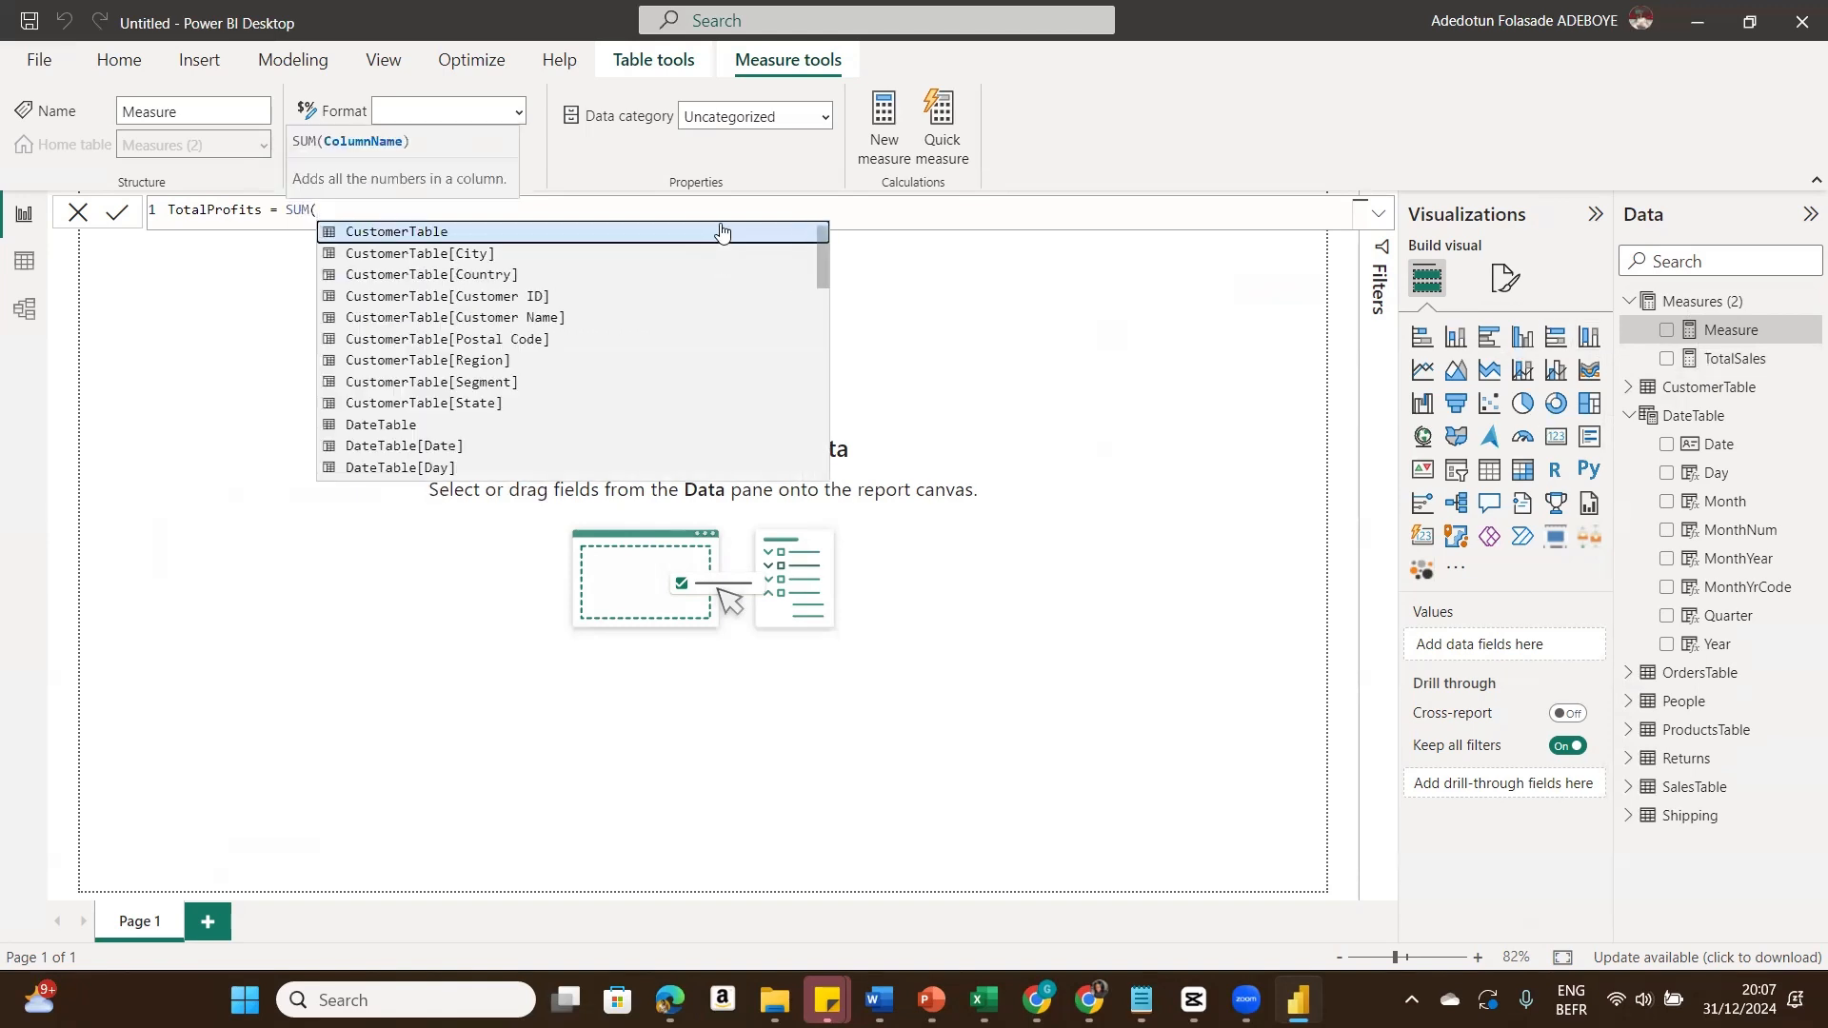
drag(823, 279, 824, 437)
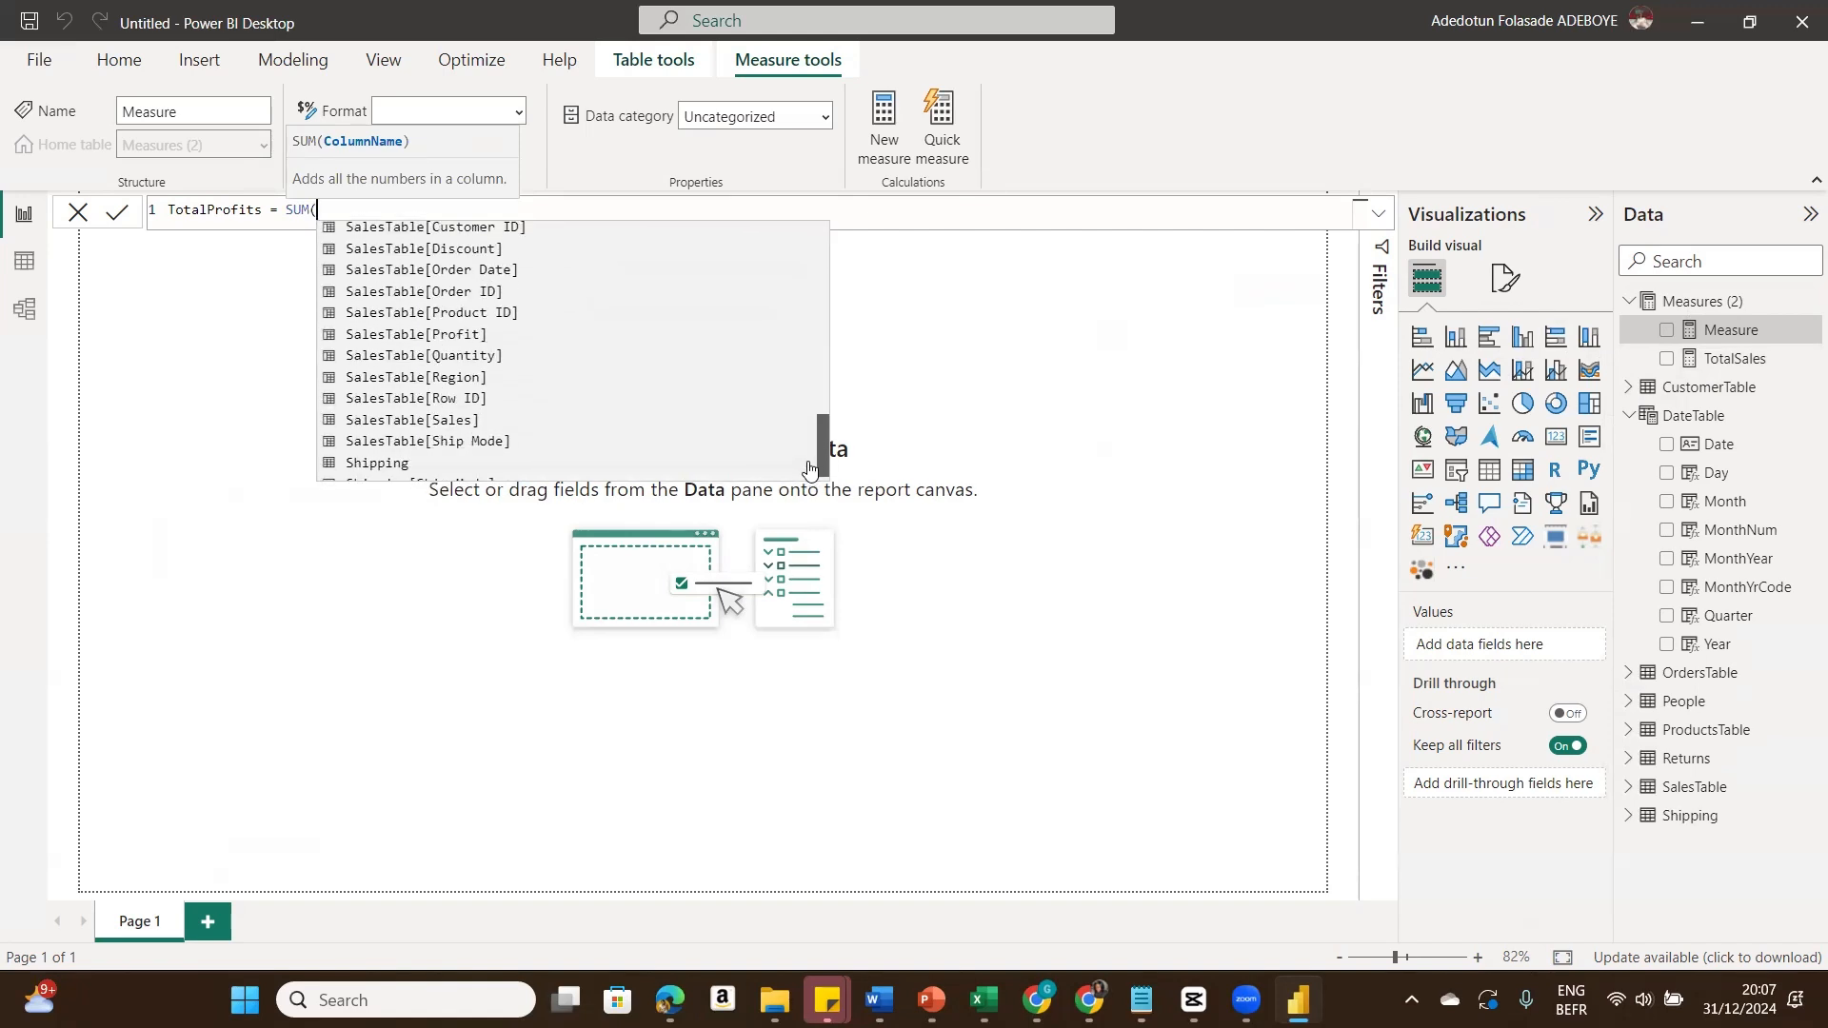
click(507, 335)
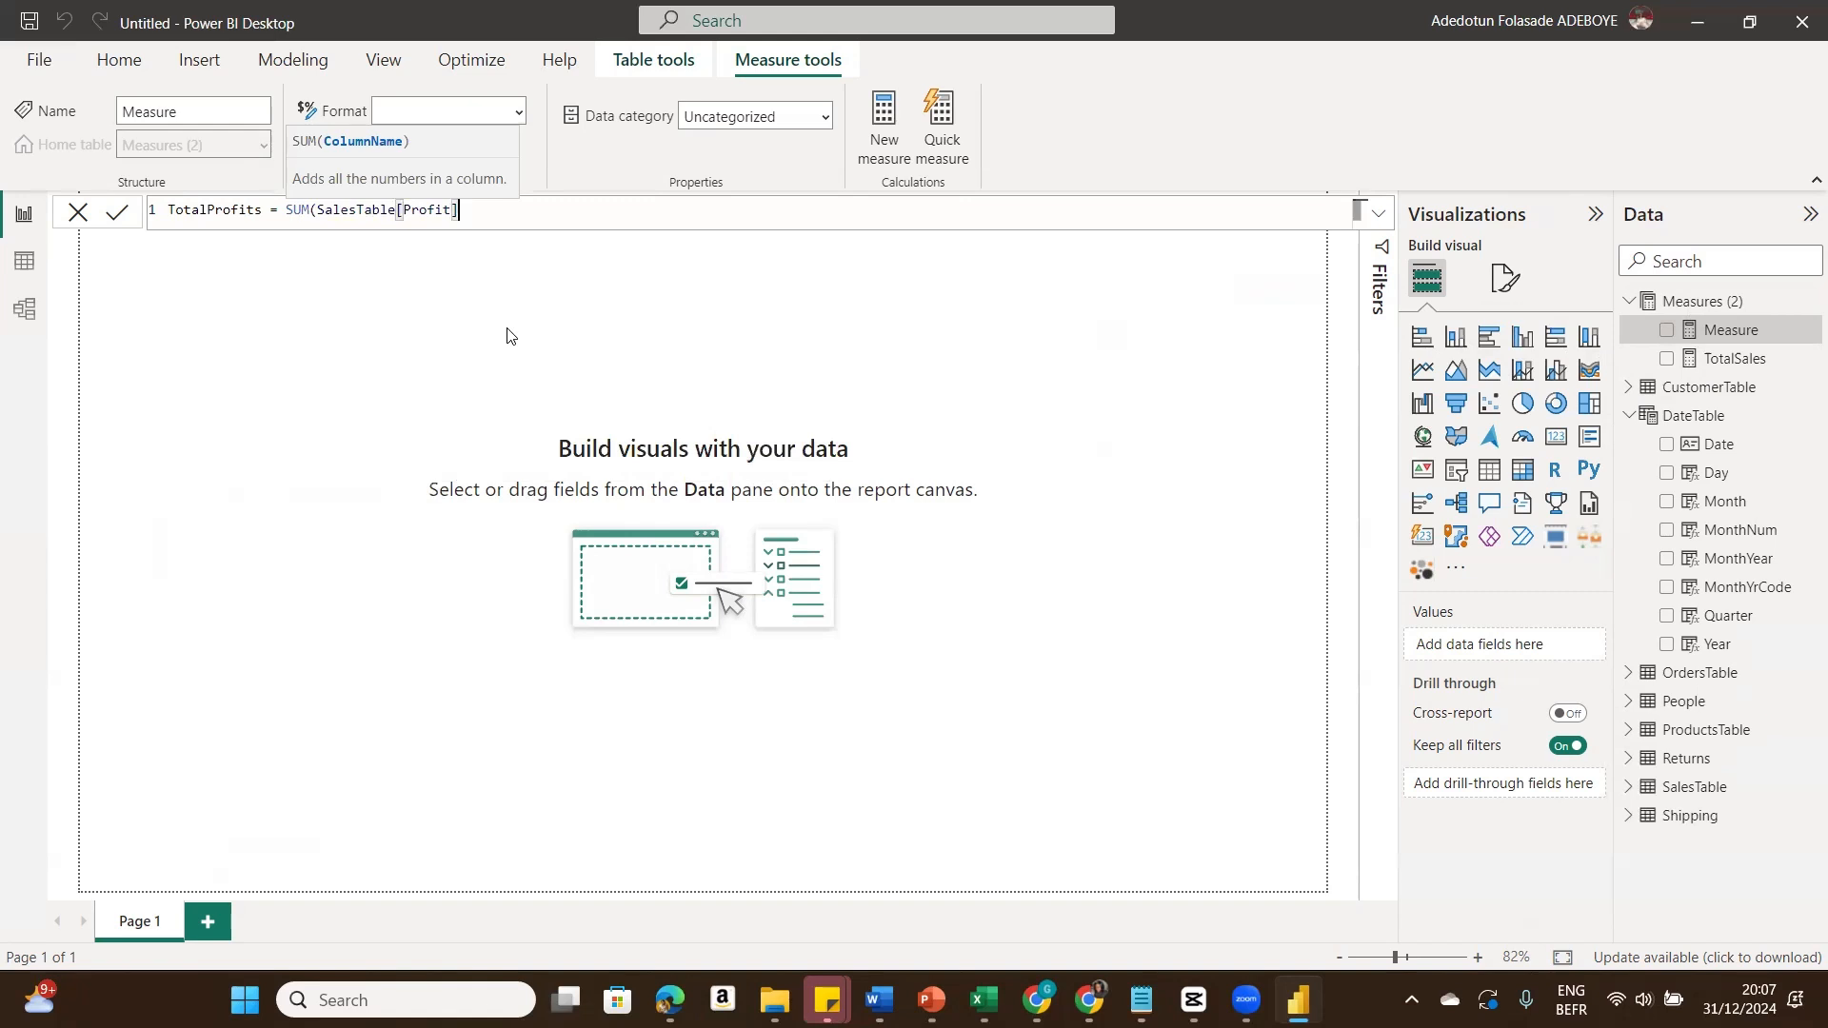
text())
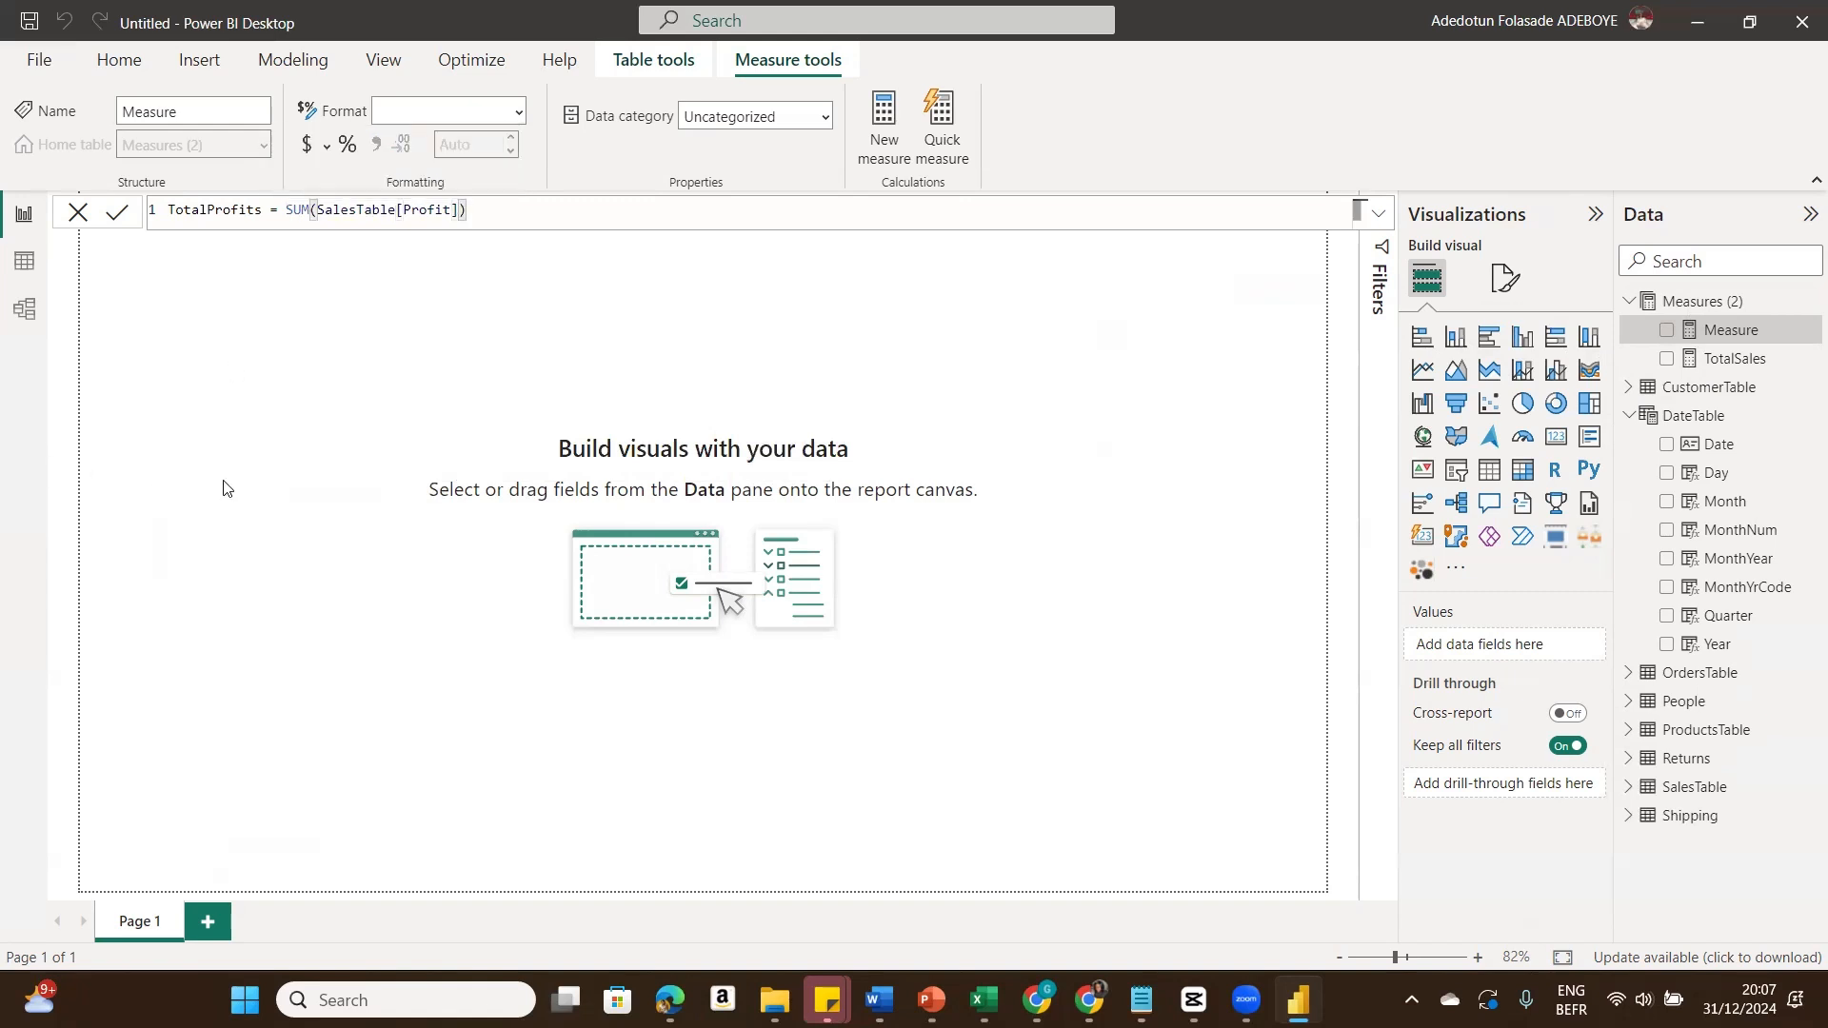
click(116, 214)
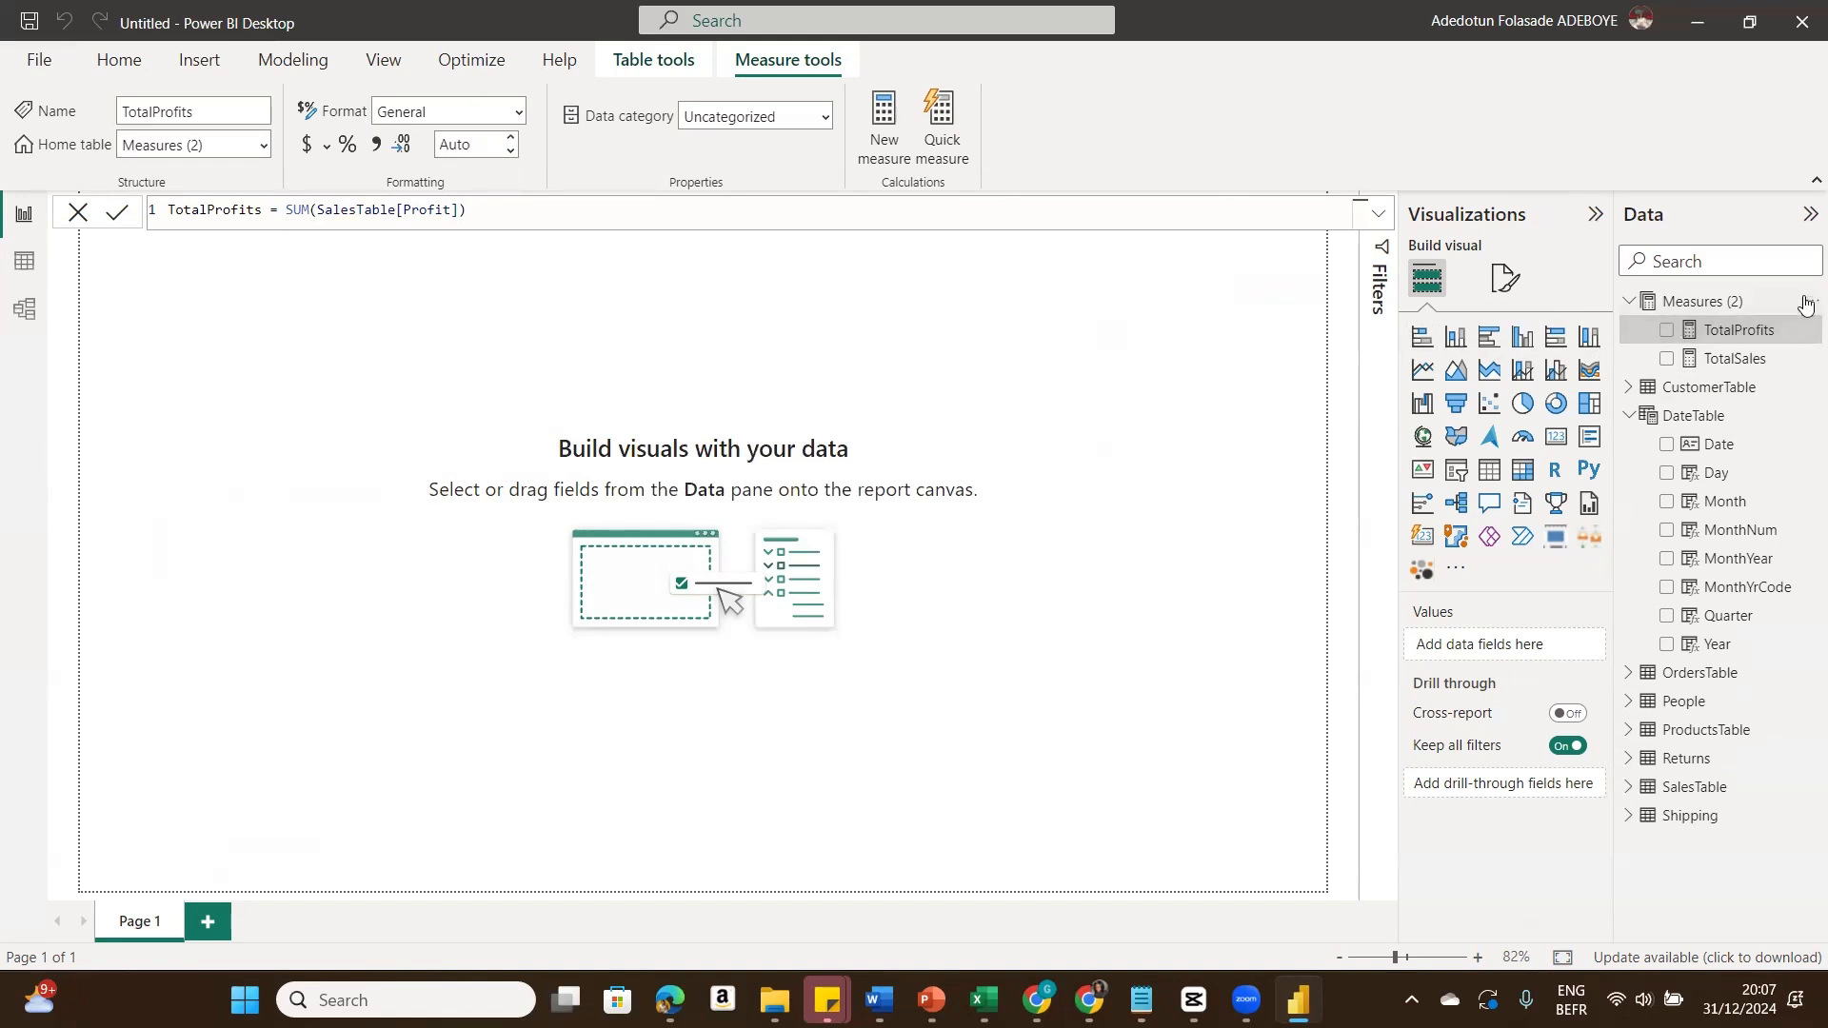
Step: Create a new measure TotalOrders in the Measures table with a SUM formula
click(1805, 302)
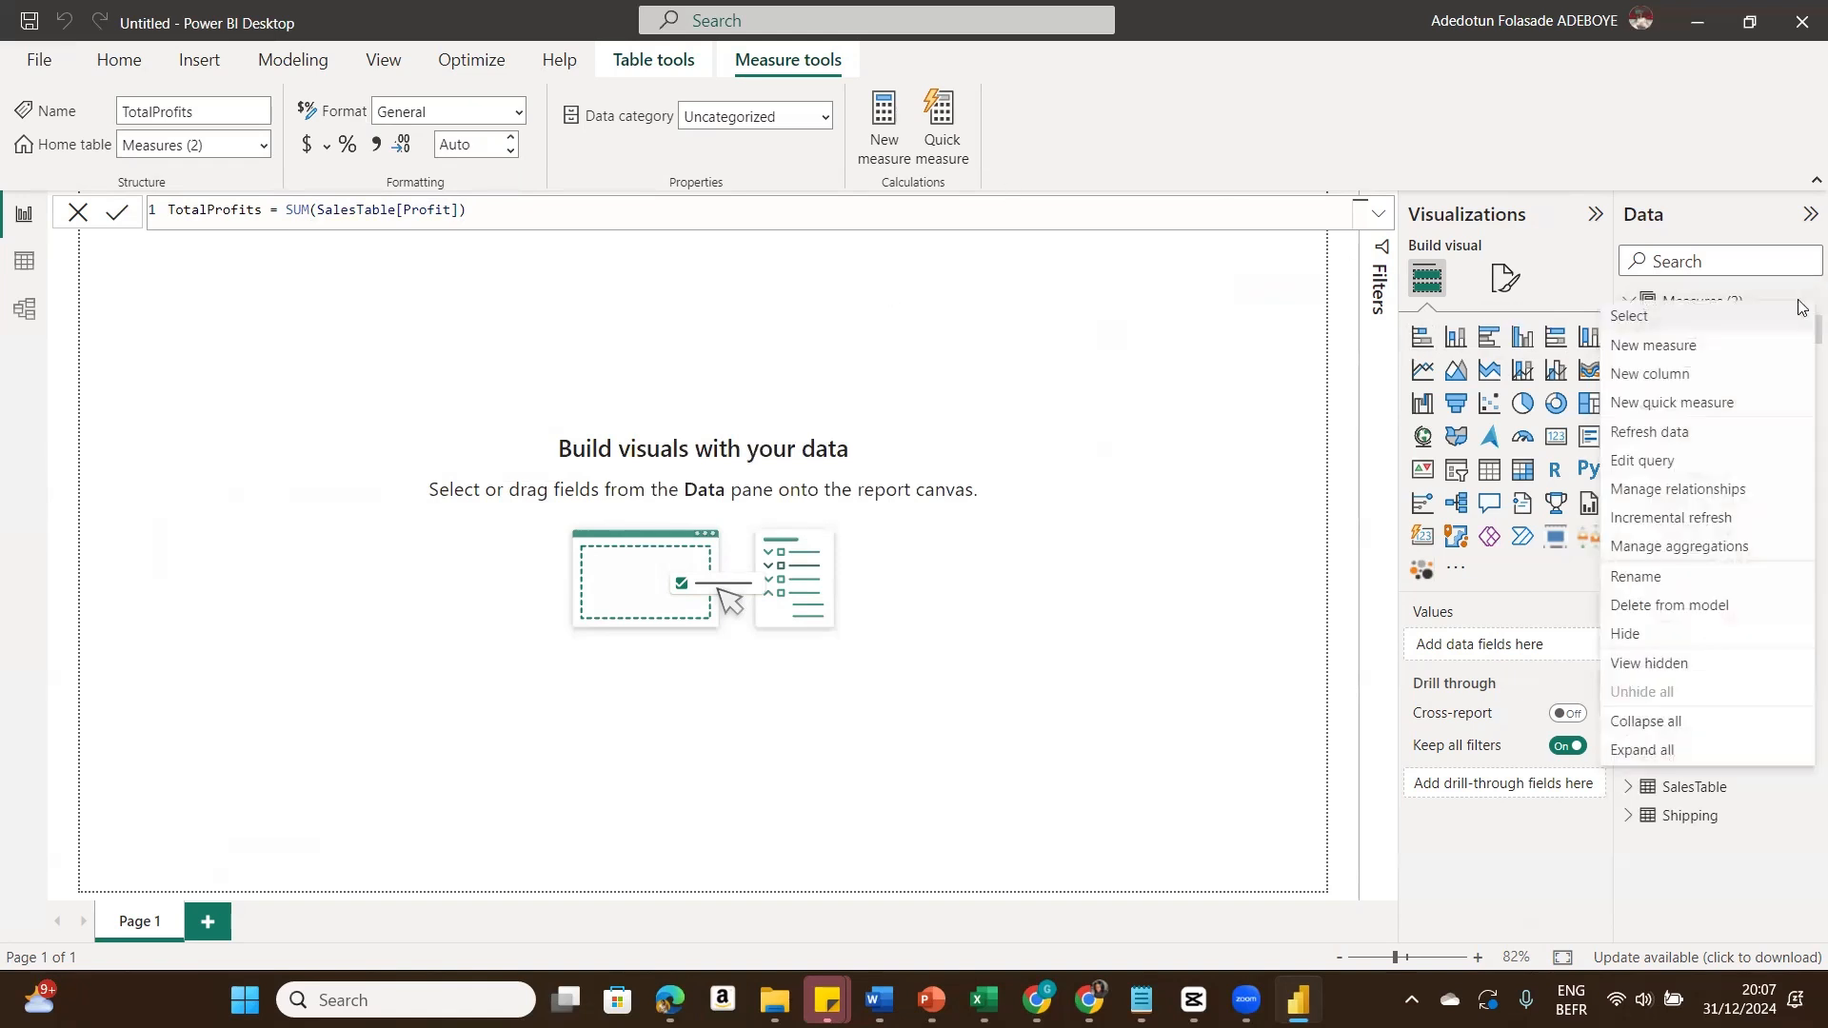
click(1717, 347)
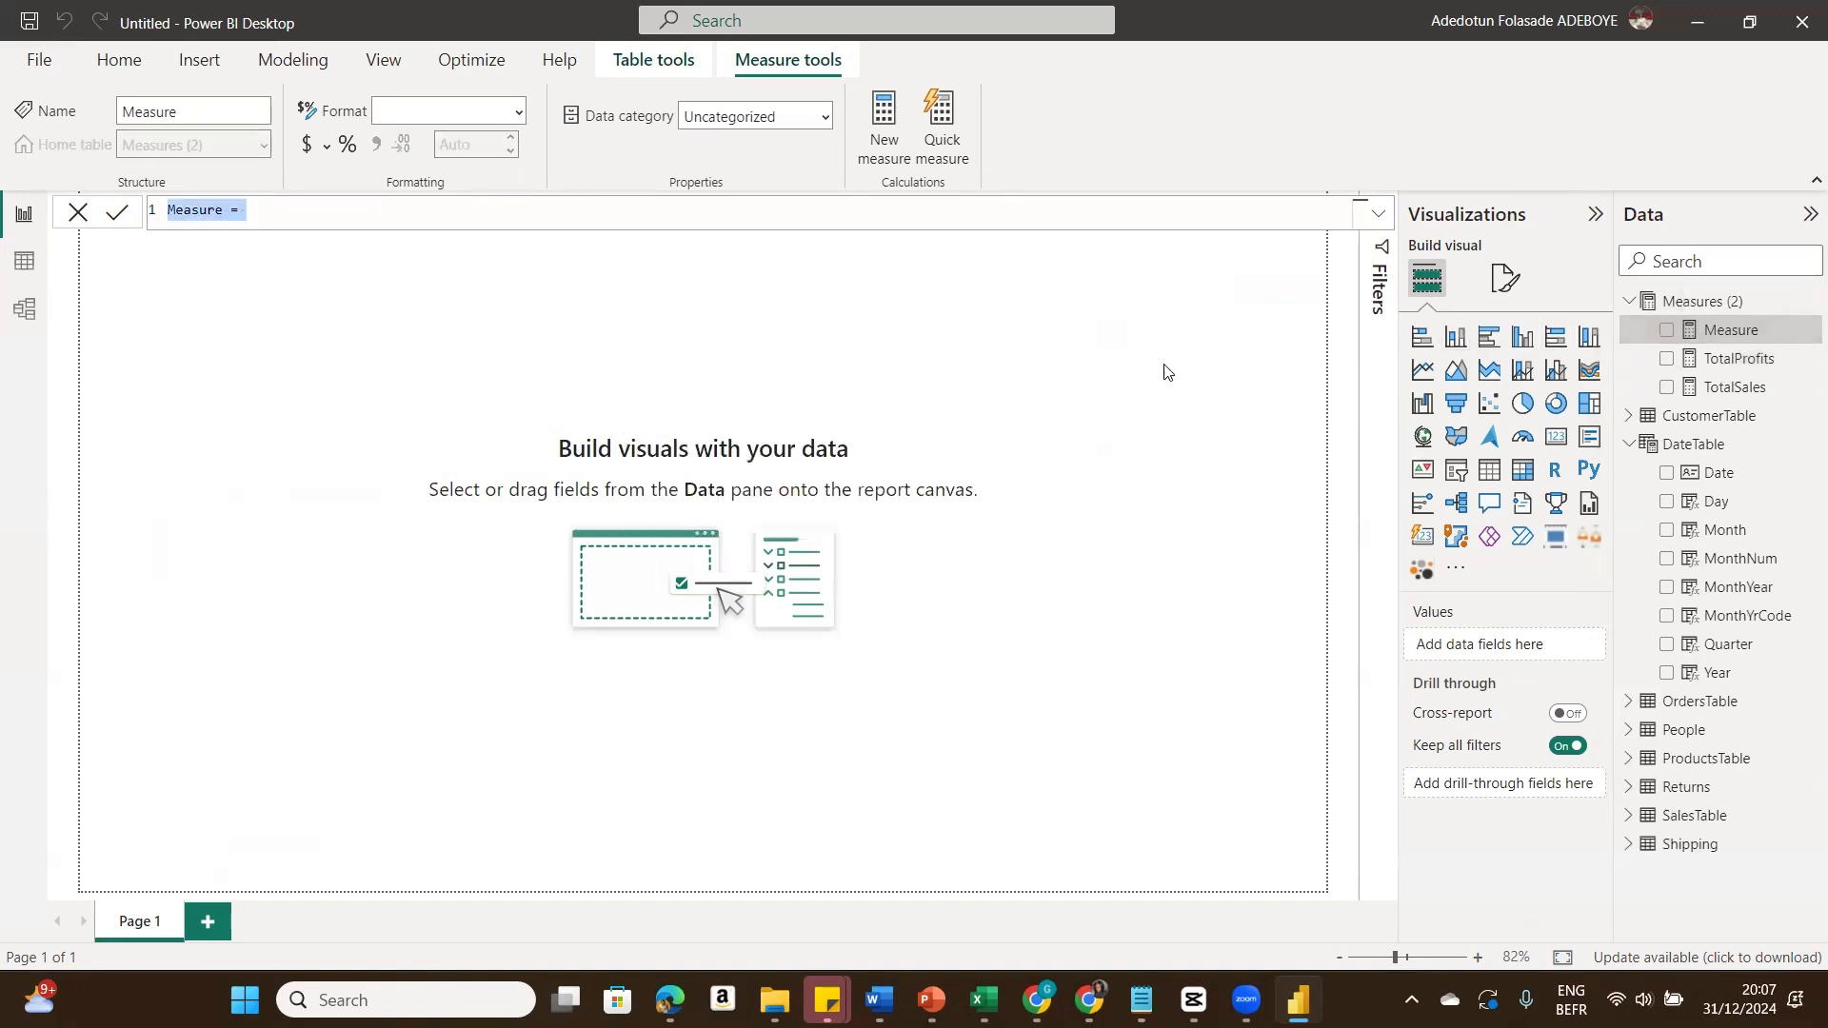
text(Total)
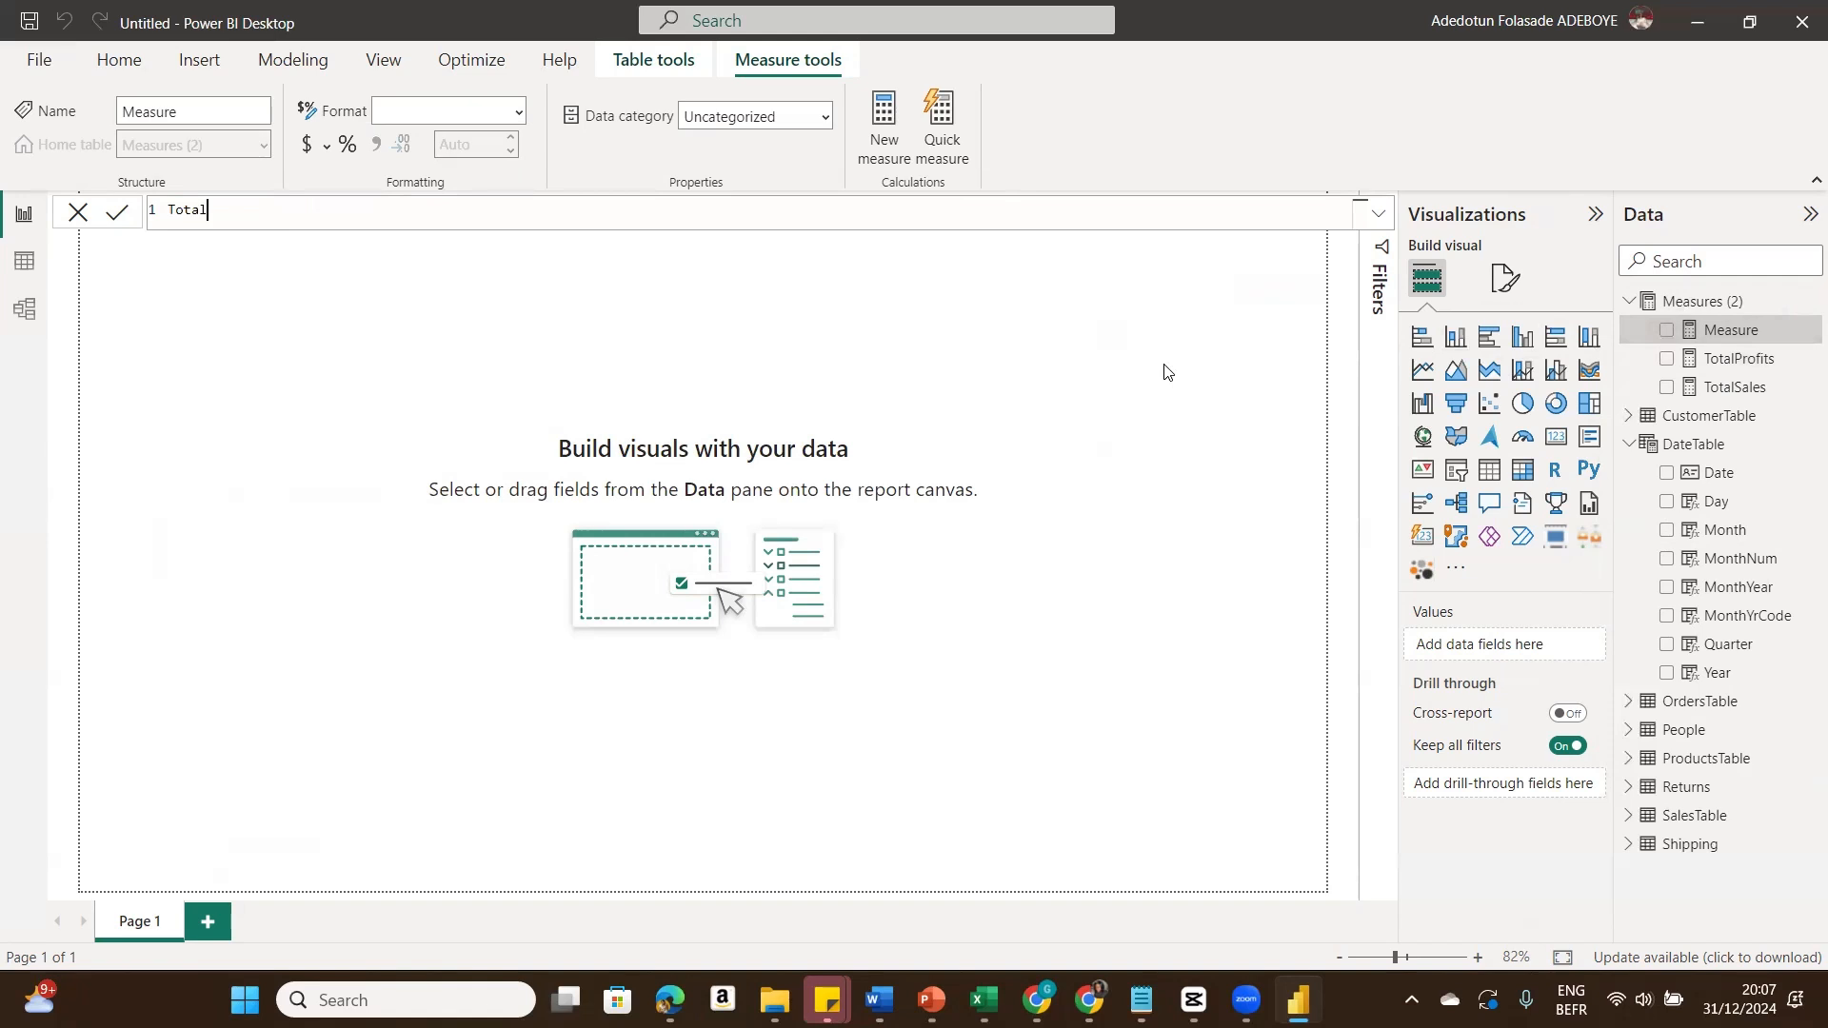
text(Orders = Sum)
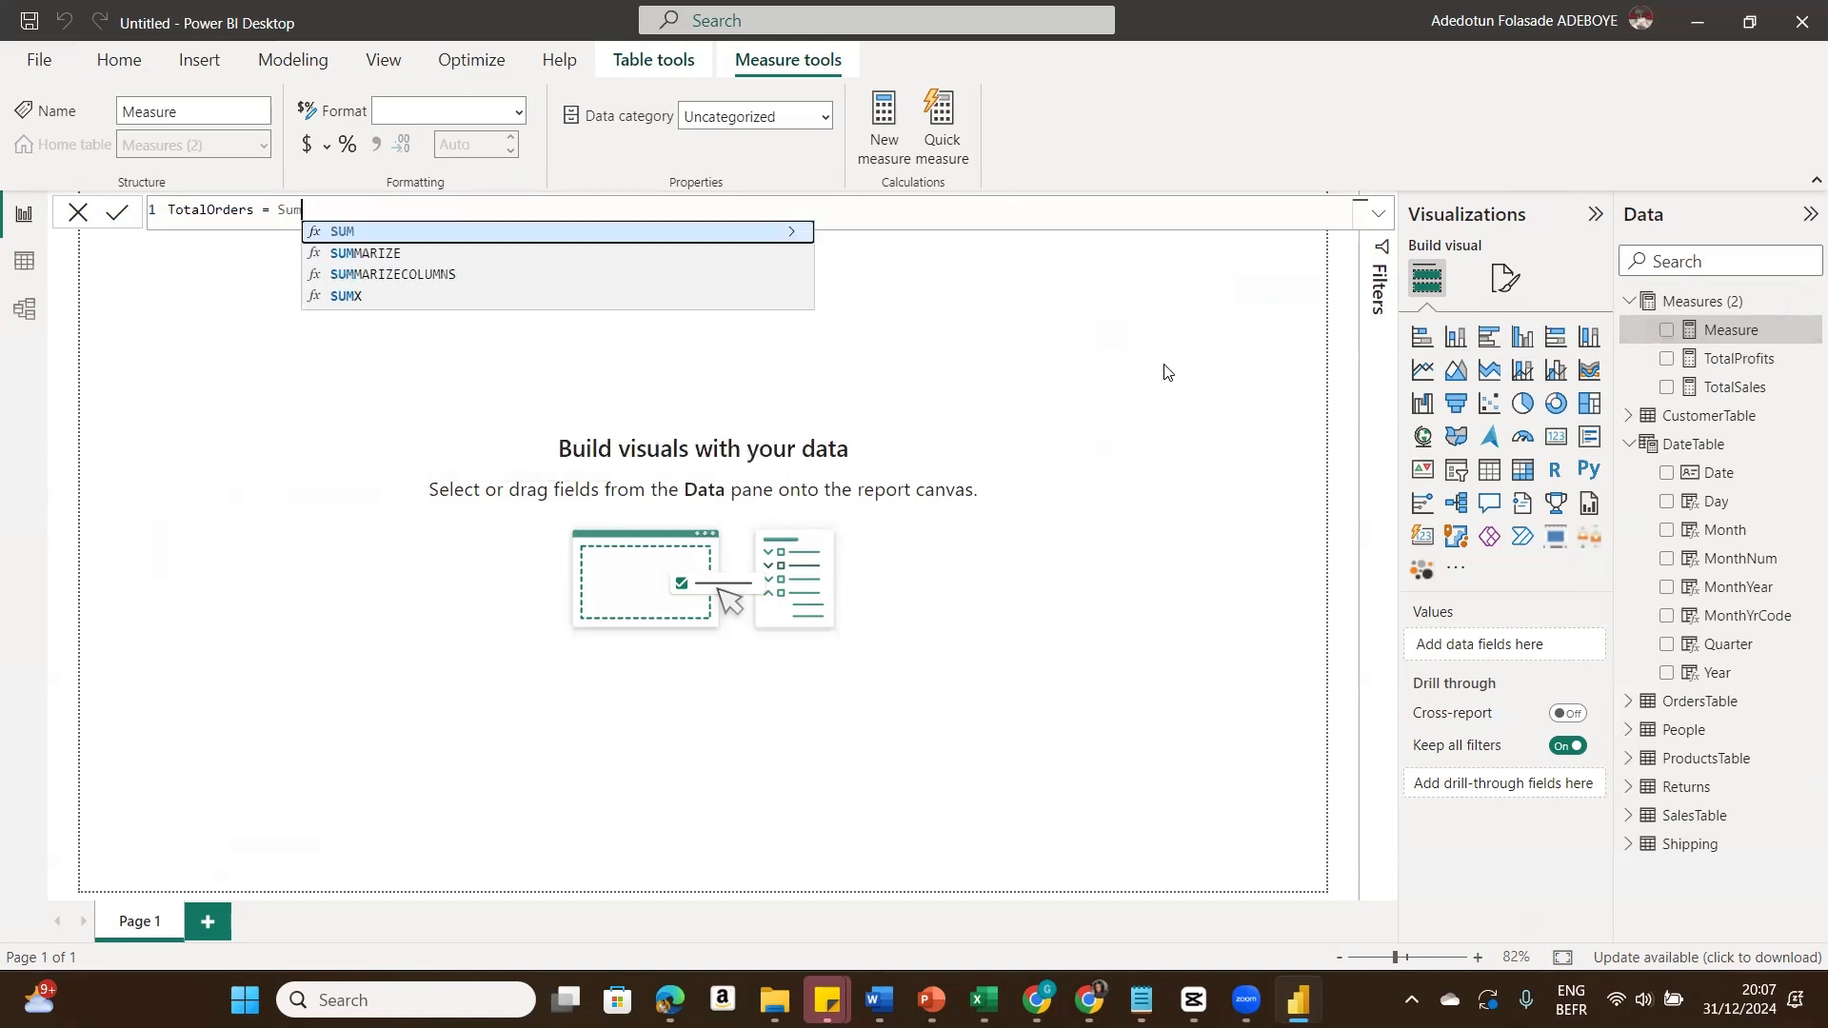
click(742, 238)
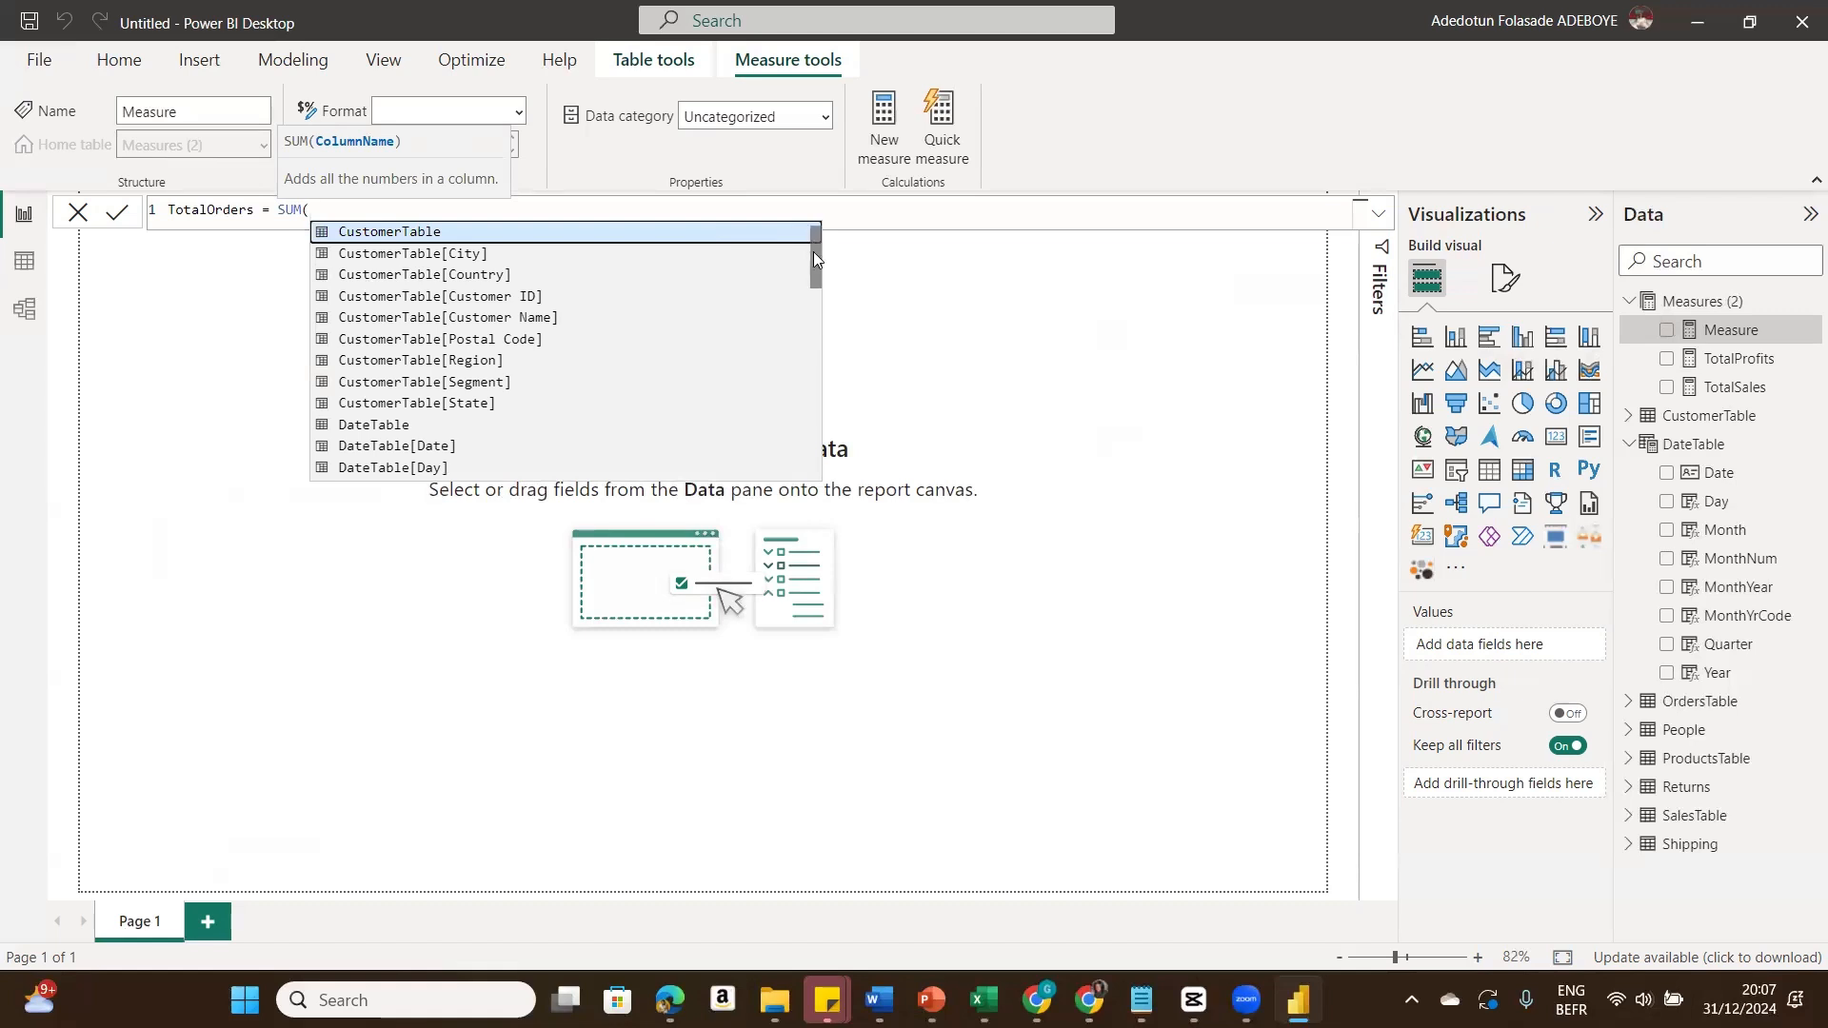
drag(813, 251, 795, 449)
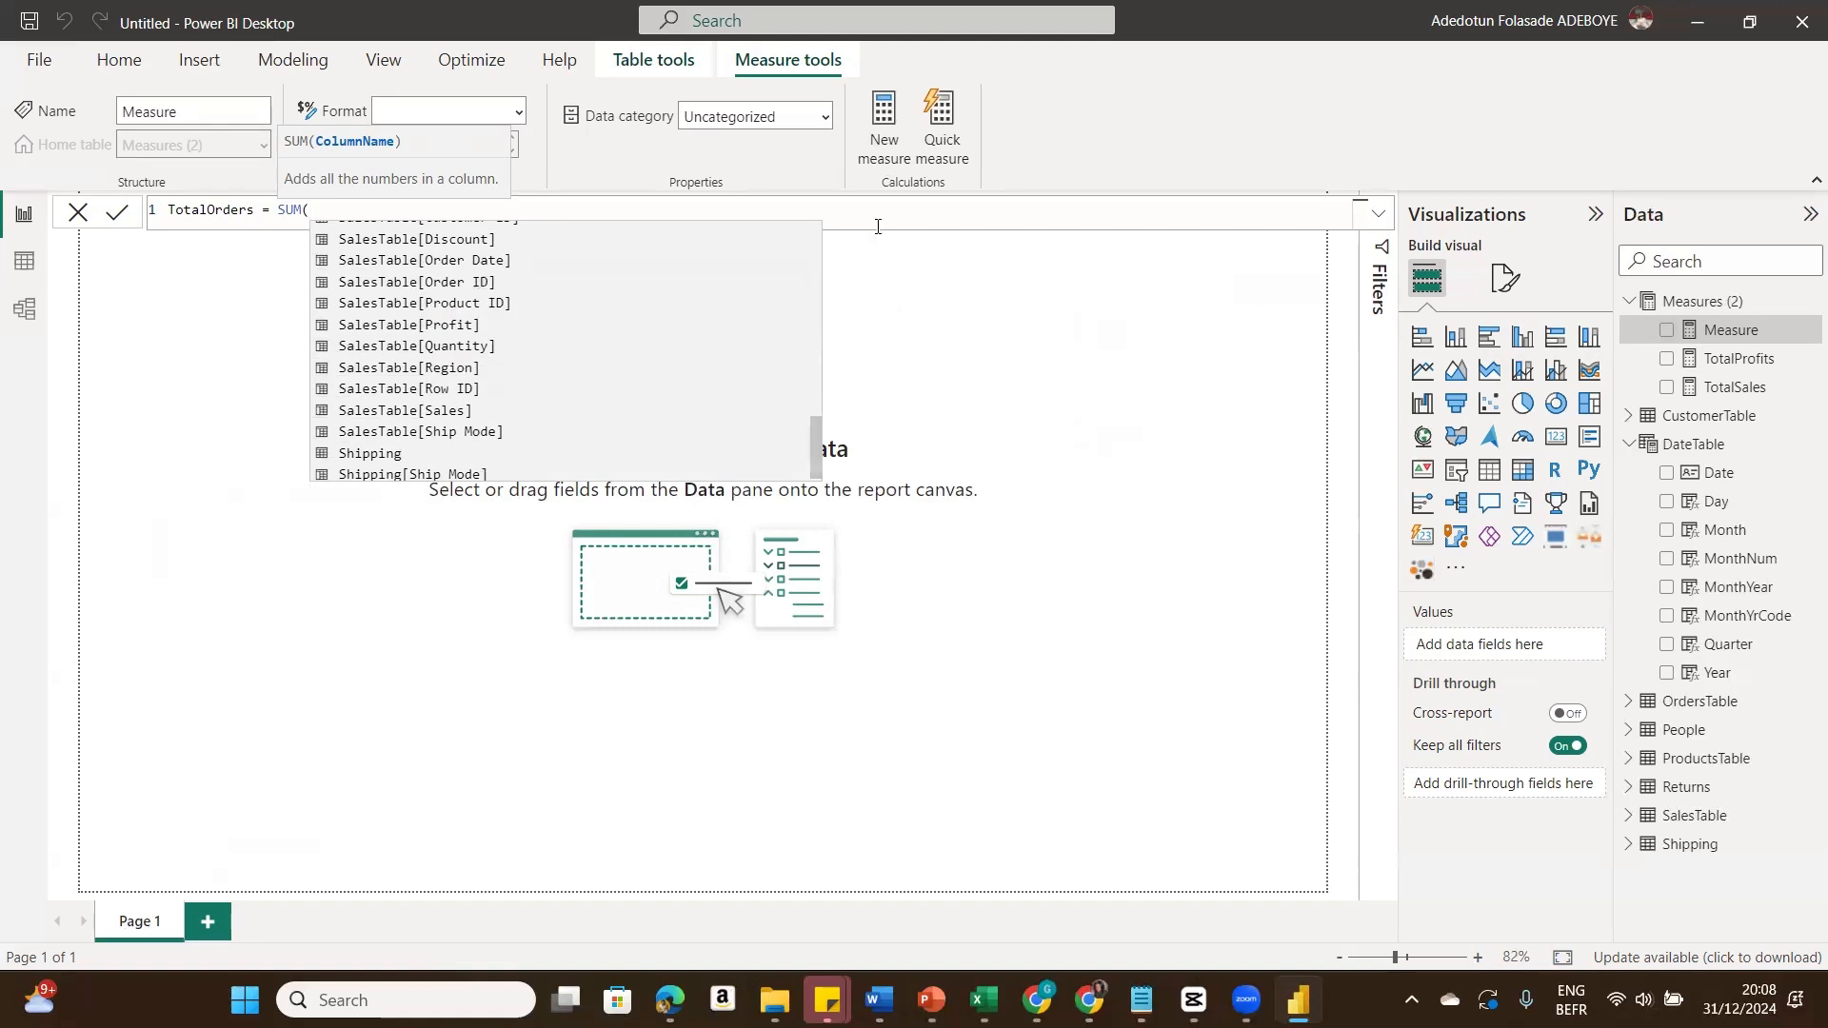
click(204, 331)
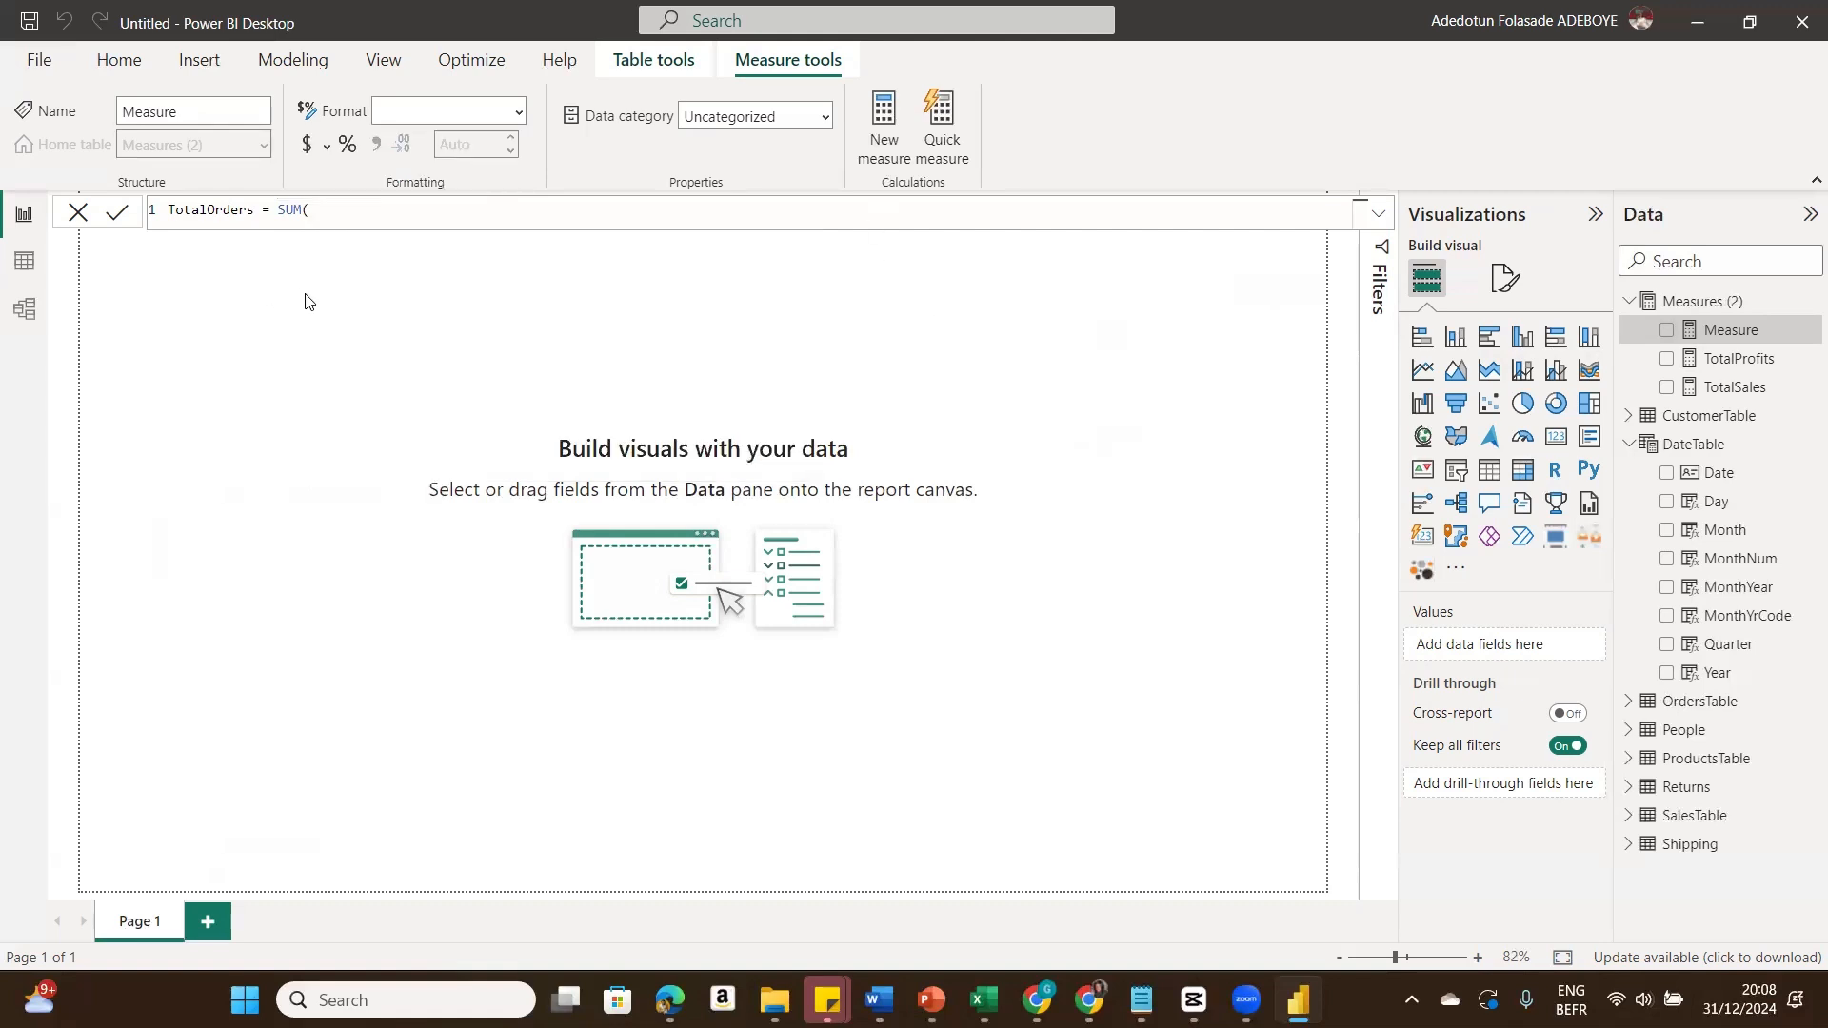
click(330, 213)
text())
key(BackSpace)
key(BackSpace)
key(BackSpace)
key(BackSpace)
key(BackSpace)
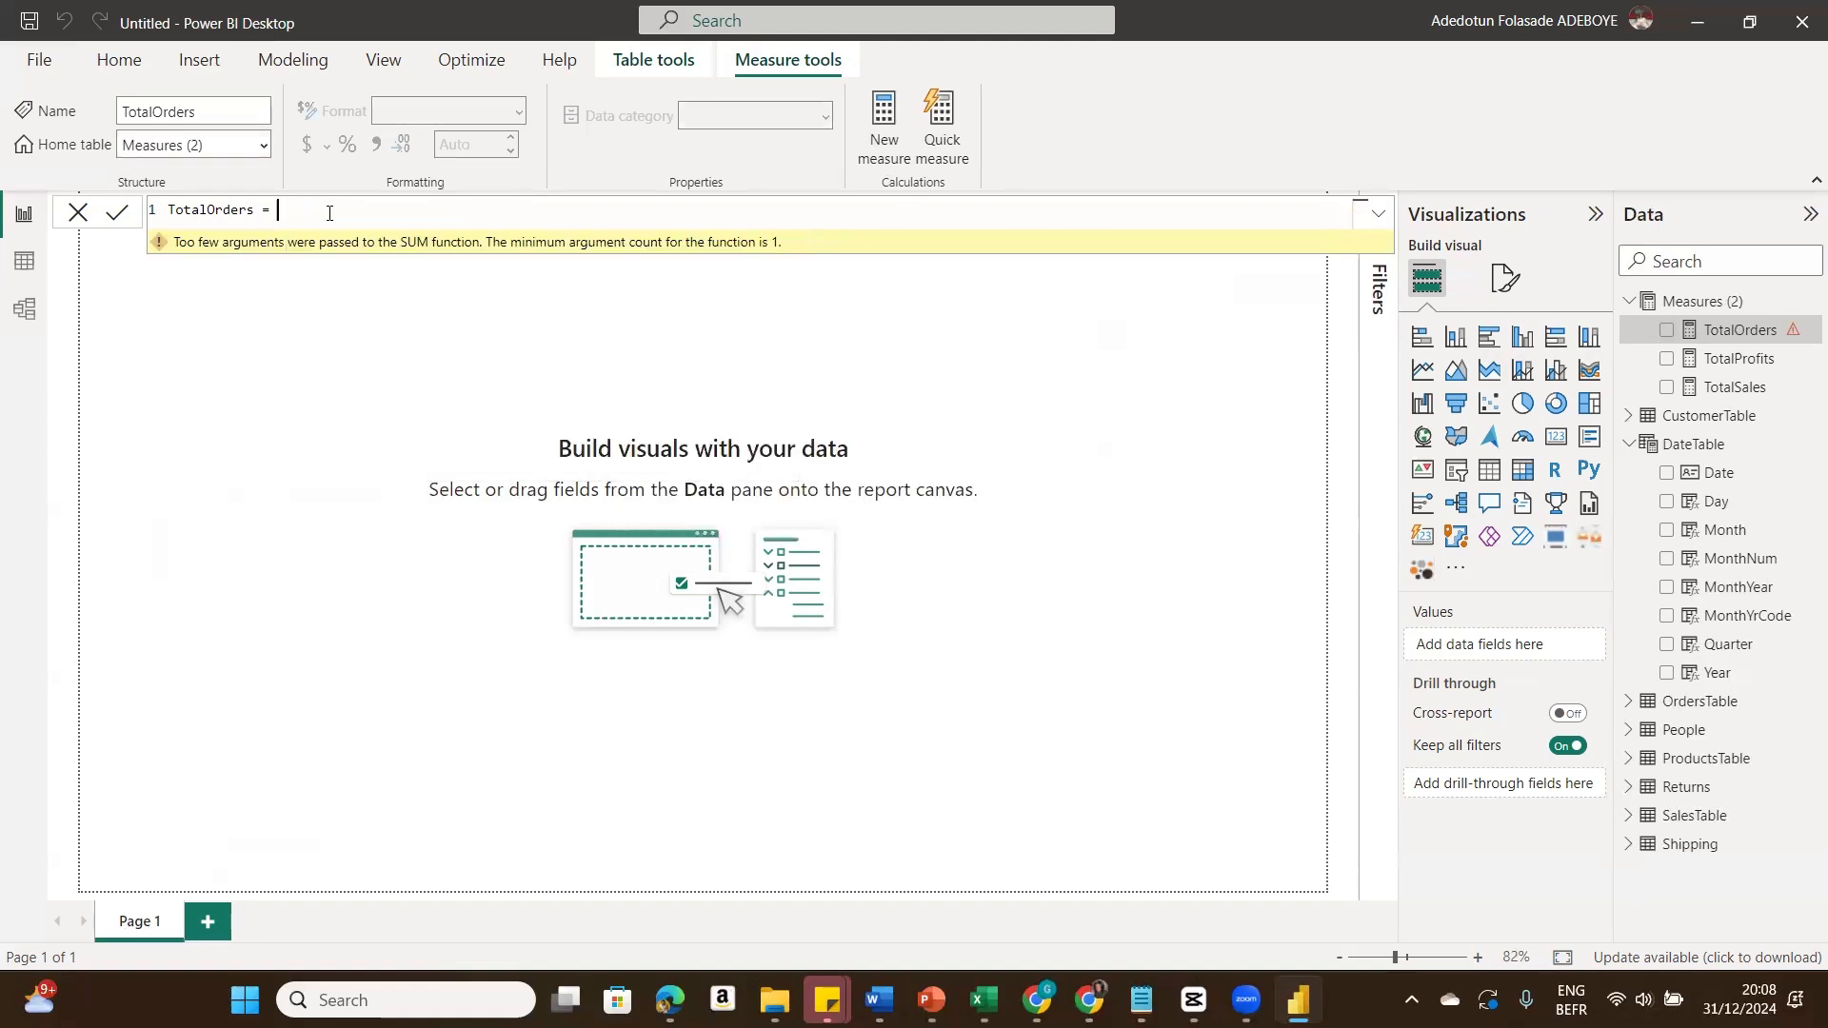
text(Distin)
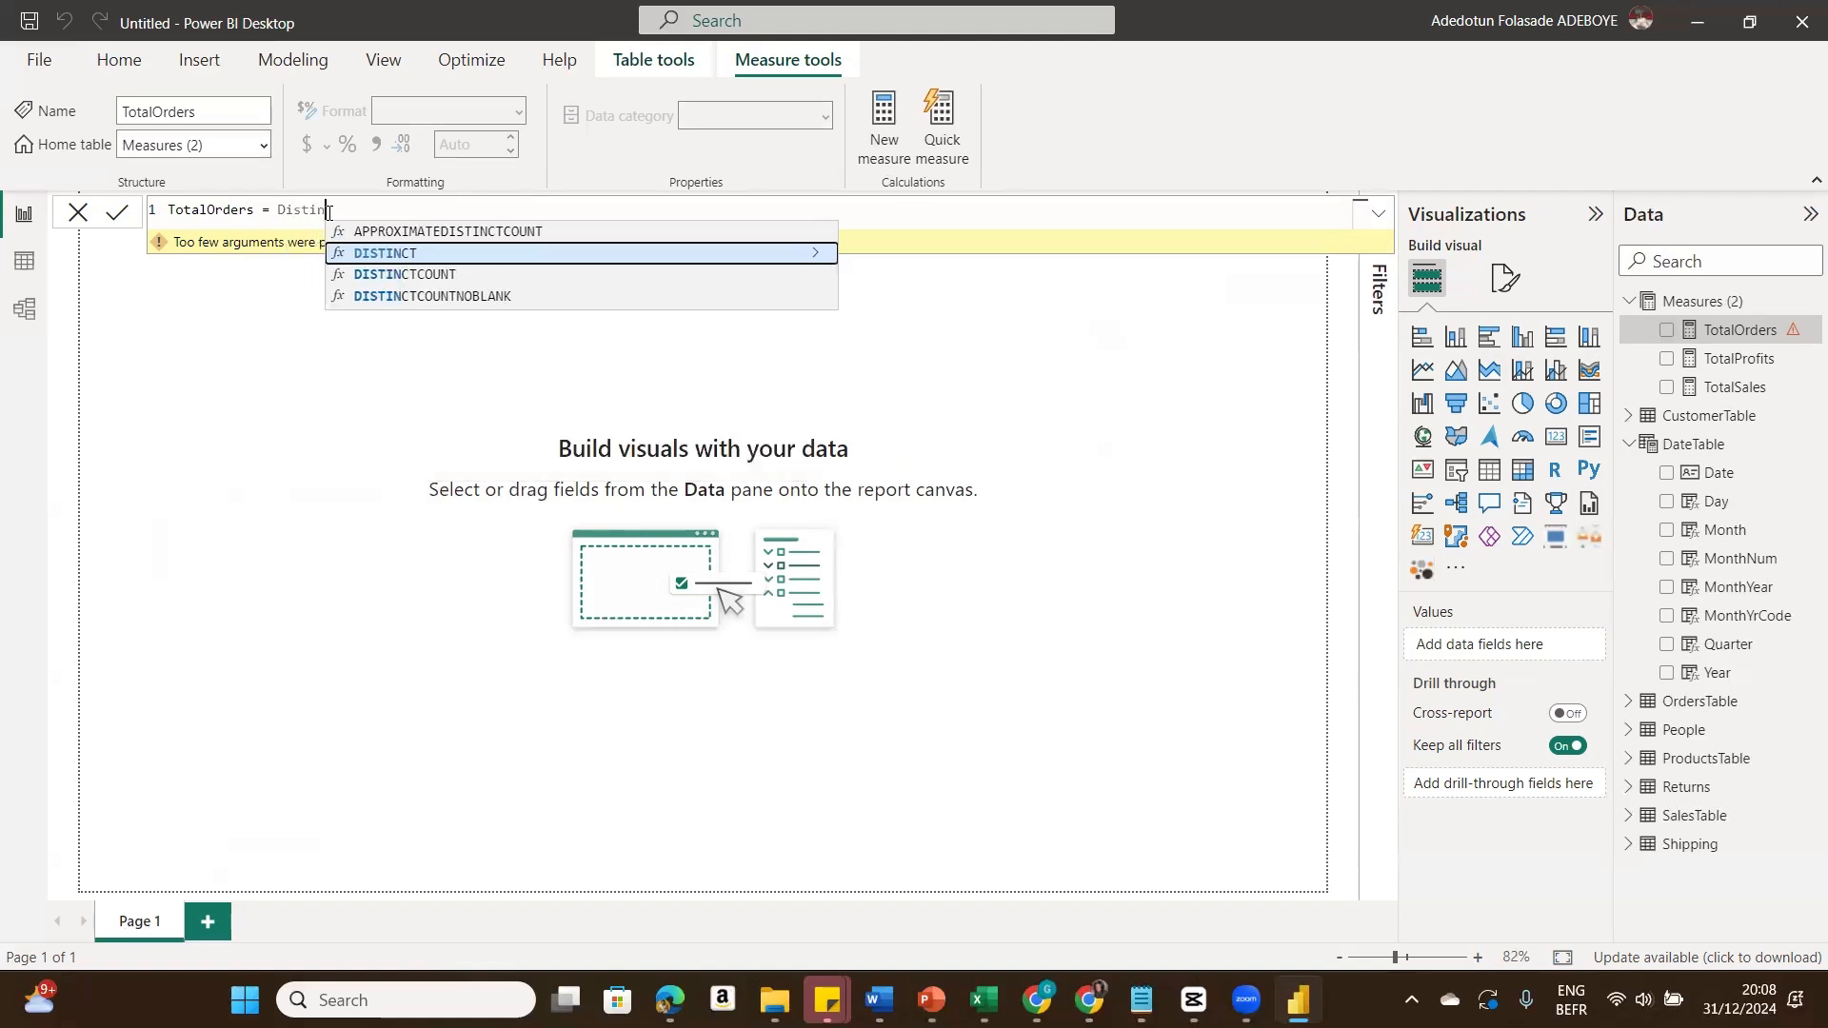
text(c)
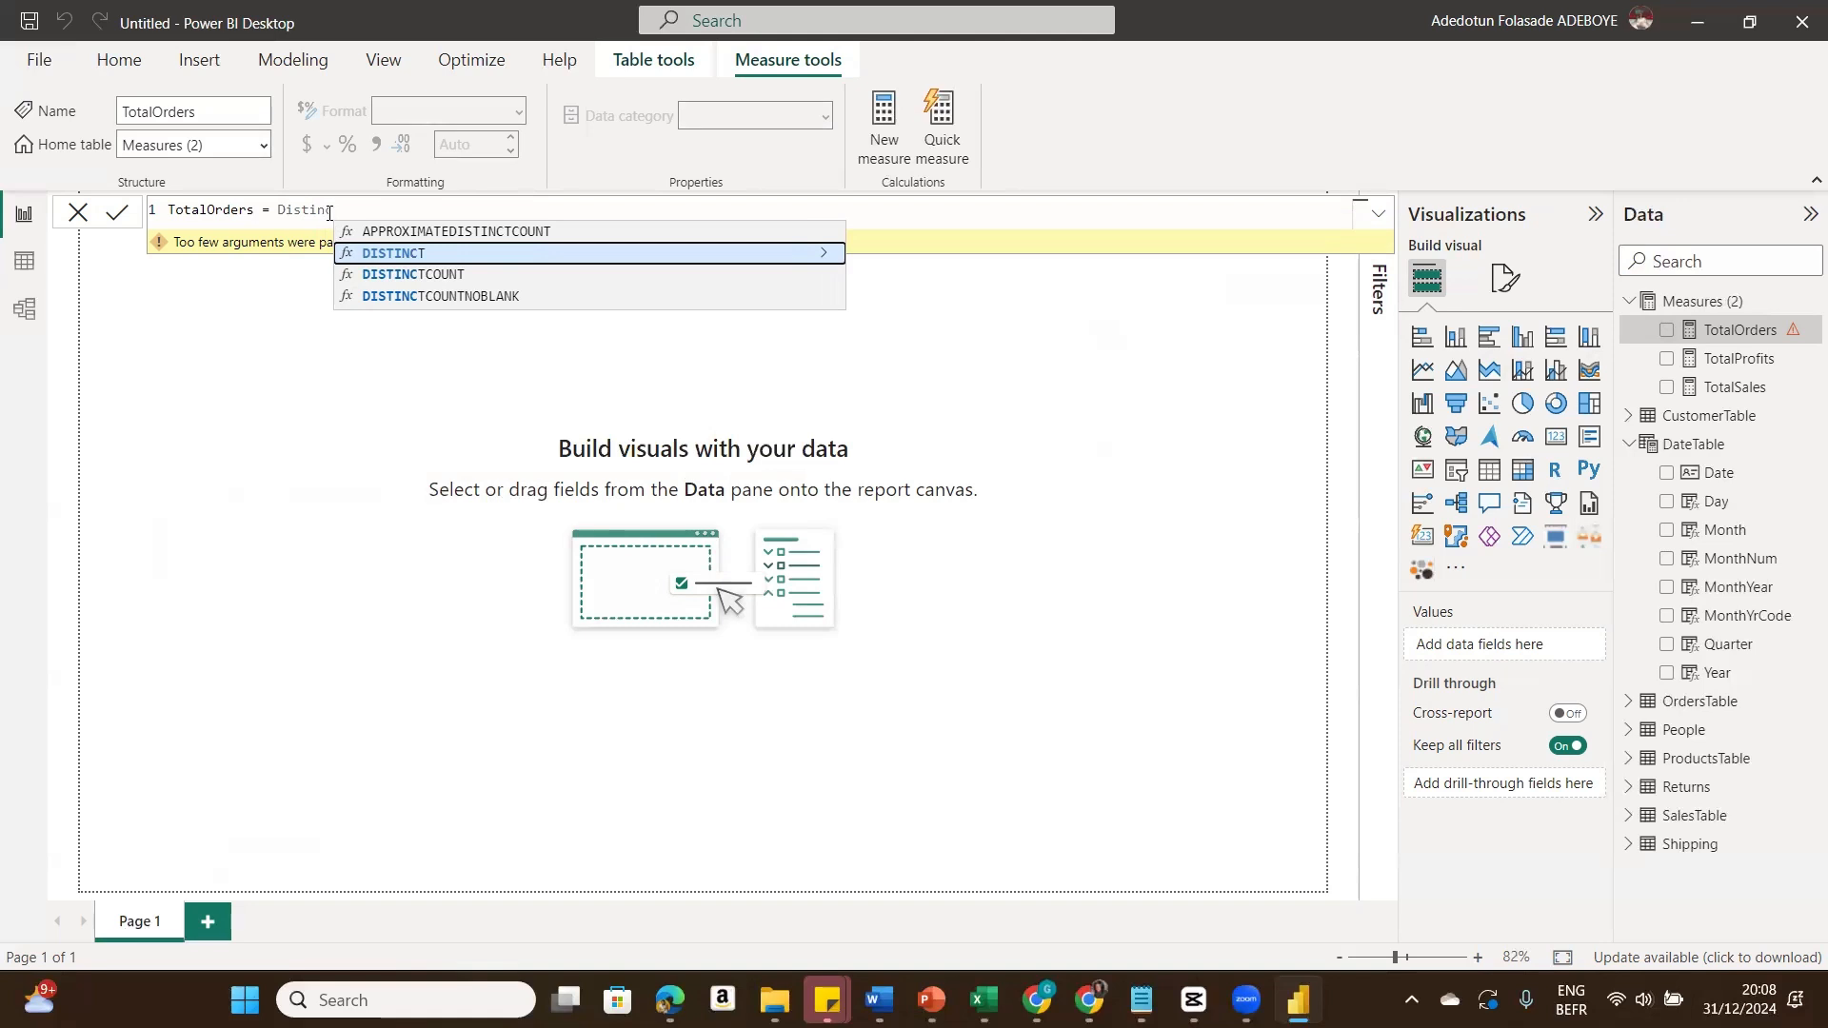
click(464, 275)
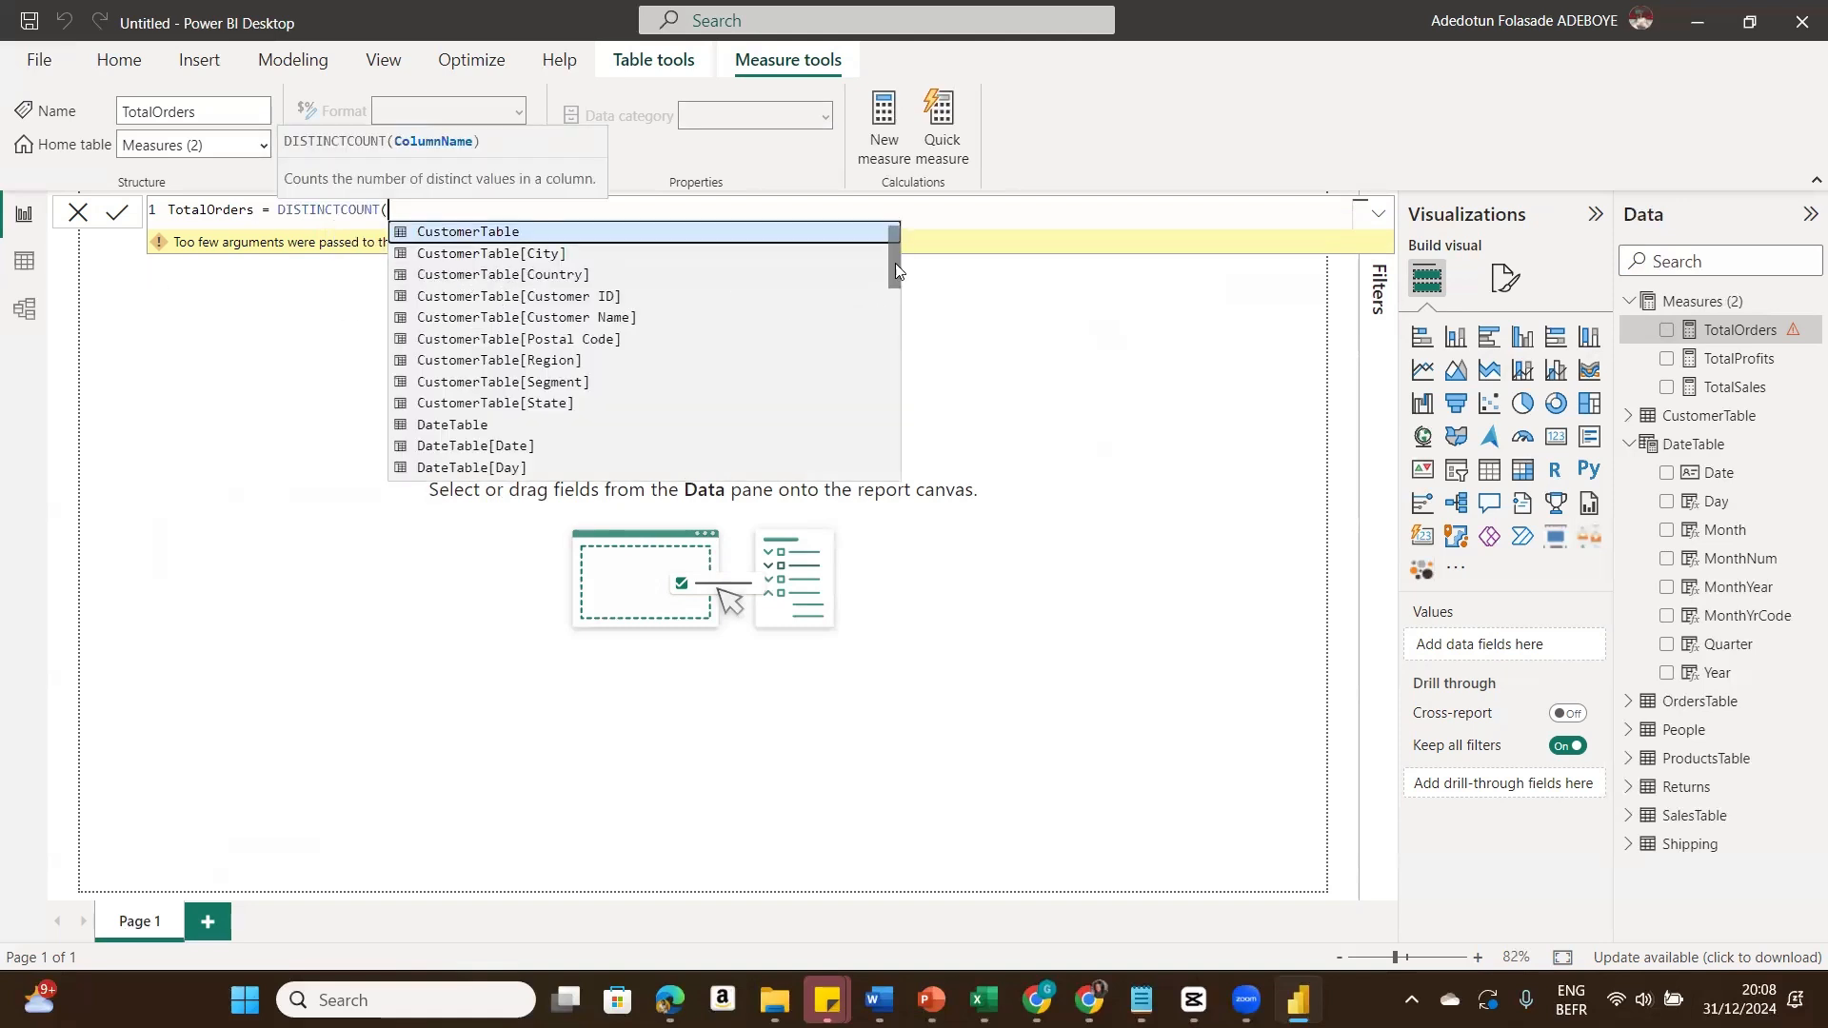
mouse_move(895, 263)
mouse_down()
mouse_move(895, 310)
mouse_move(898, 257)
mouse_up()
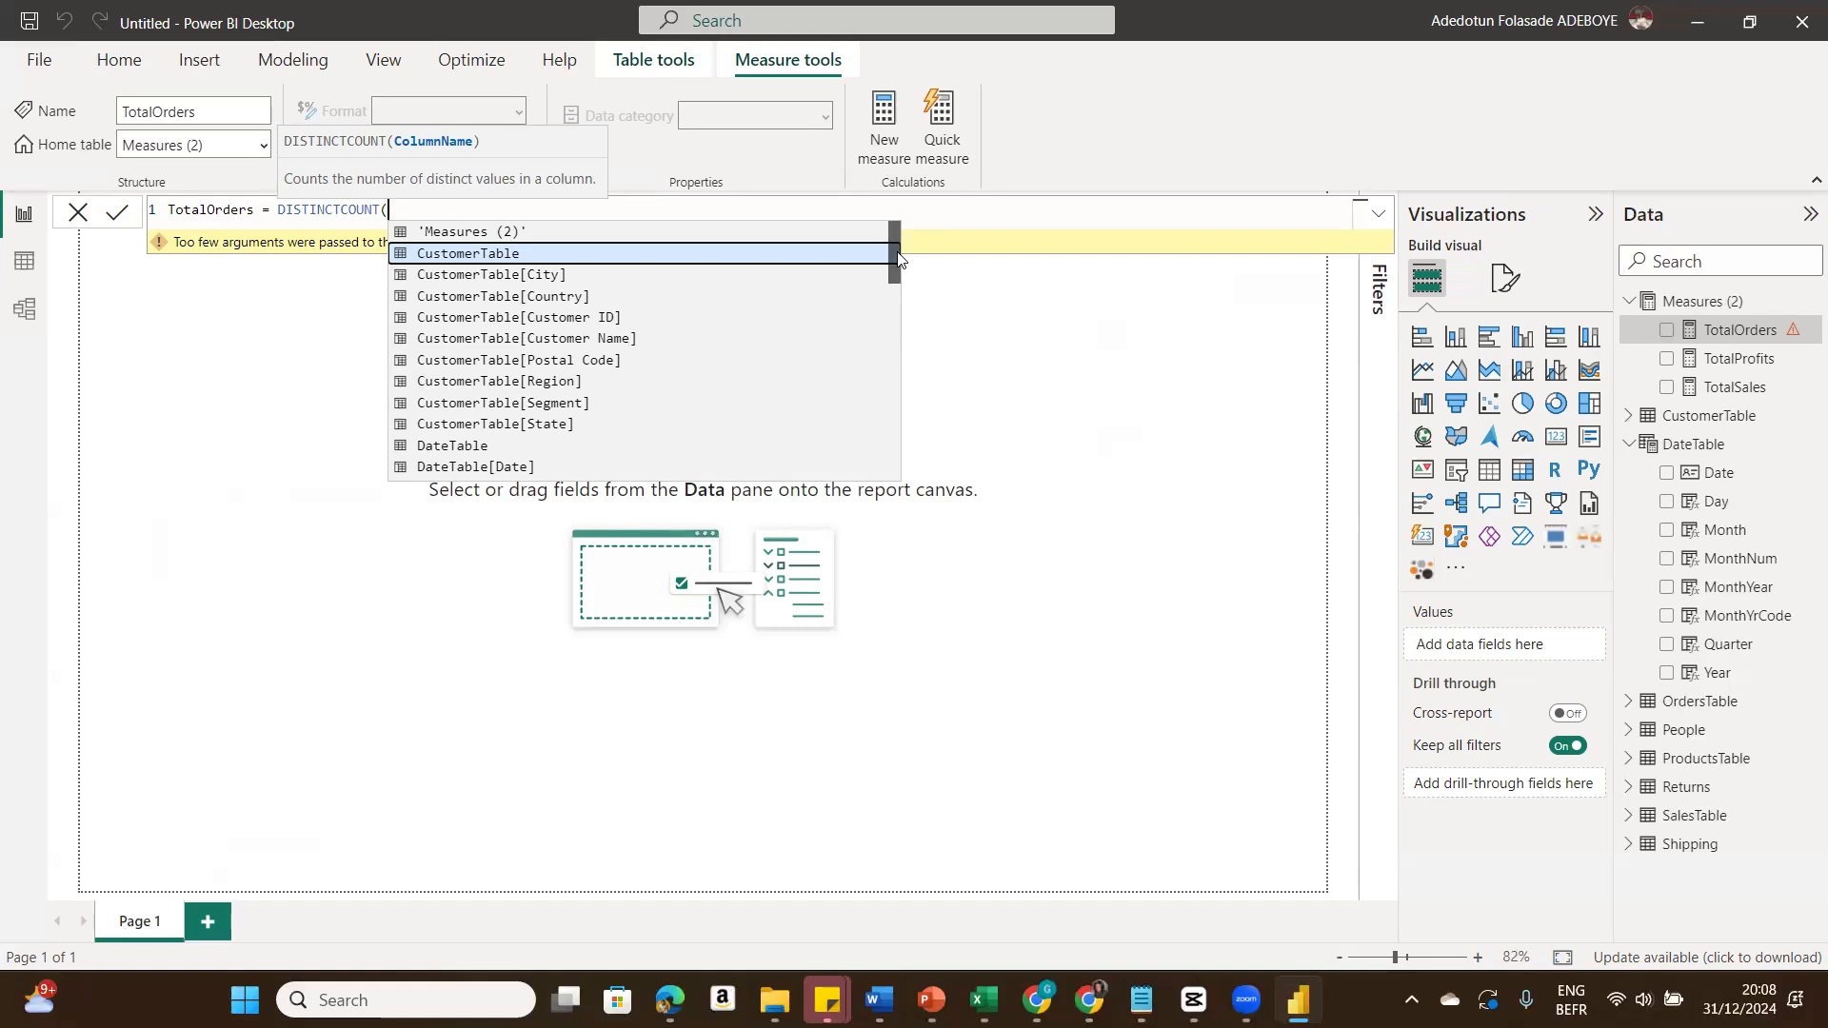
scroll(895, 259, down, 2)
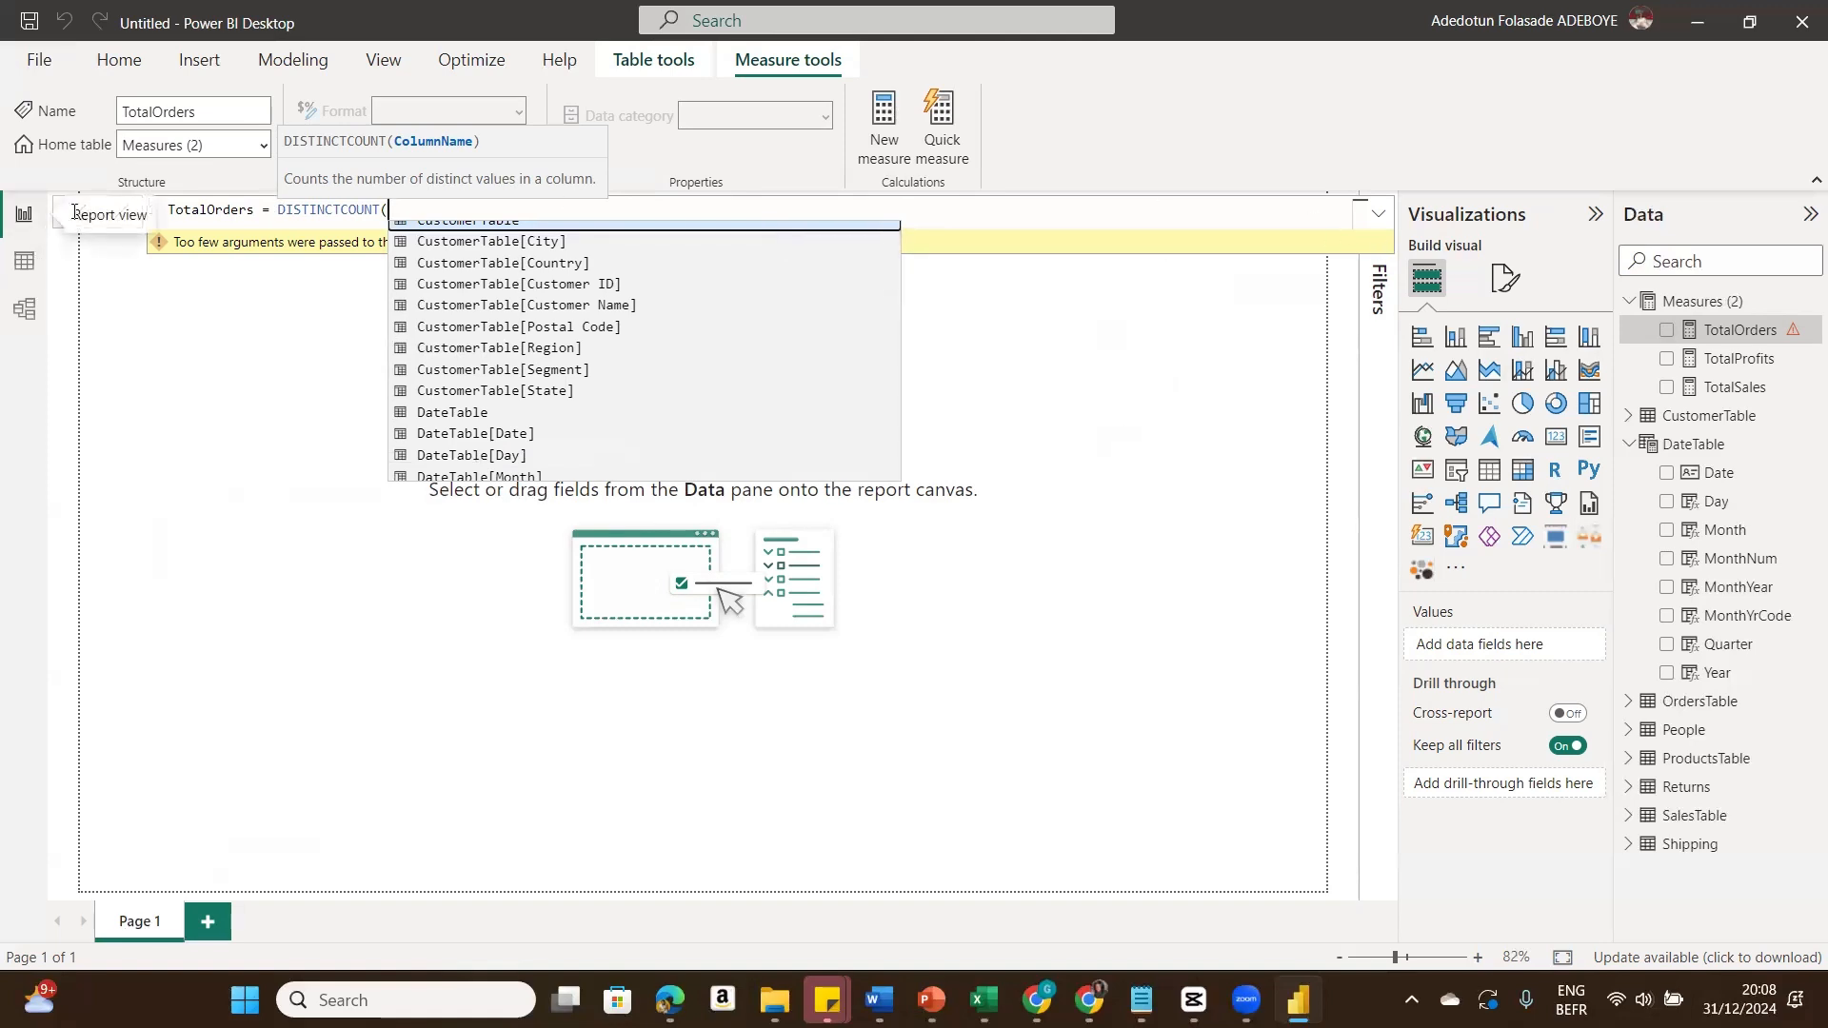
click(167, 393)
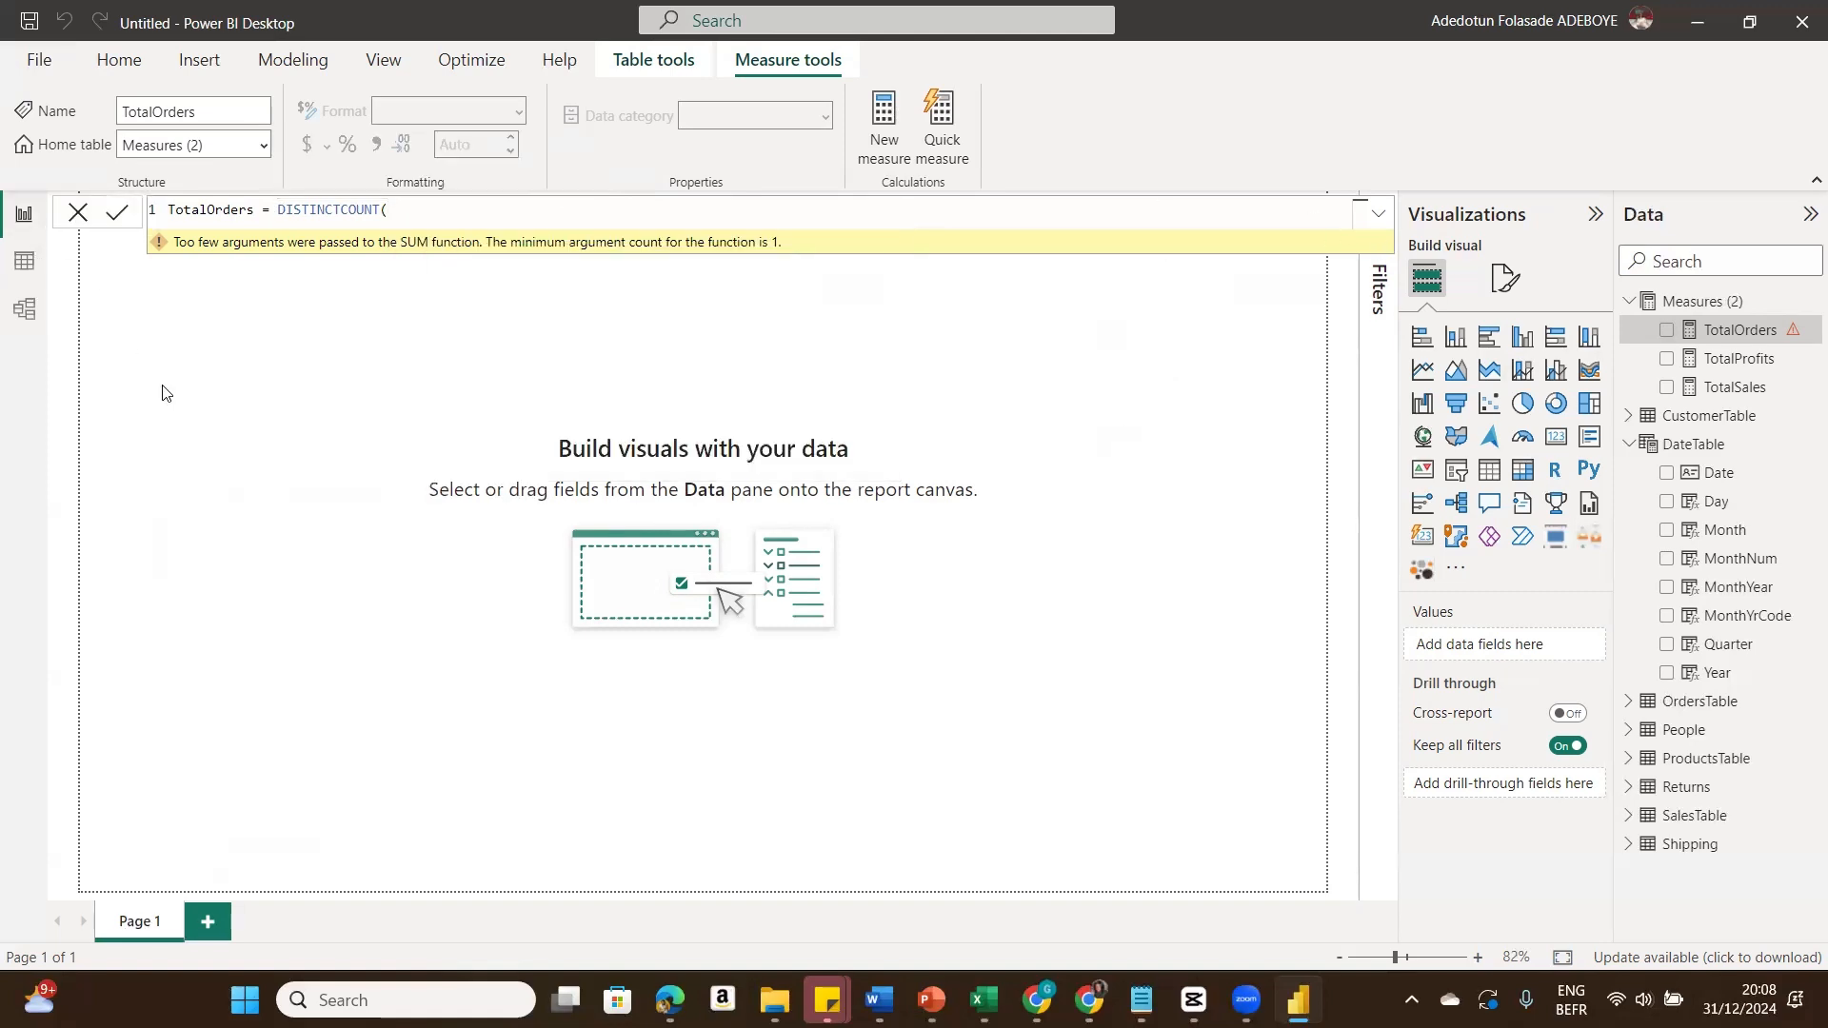
text())
click(78, 212)
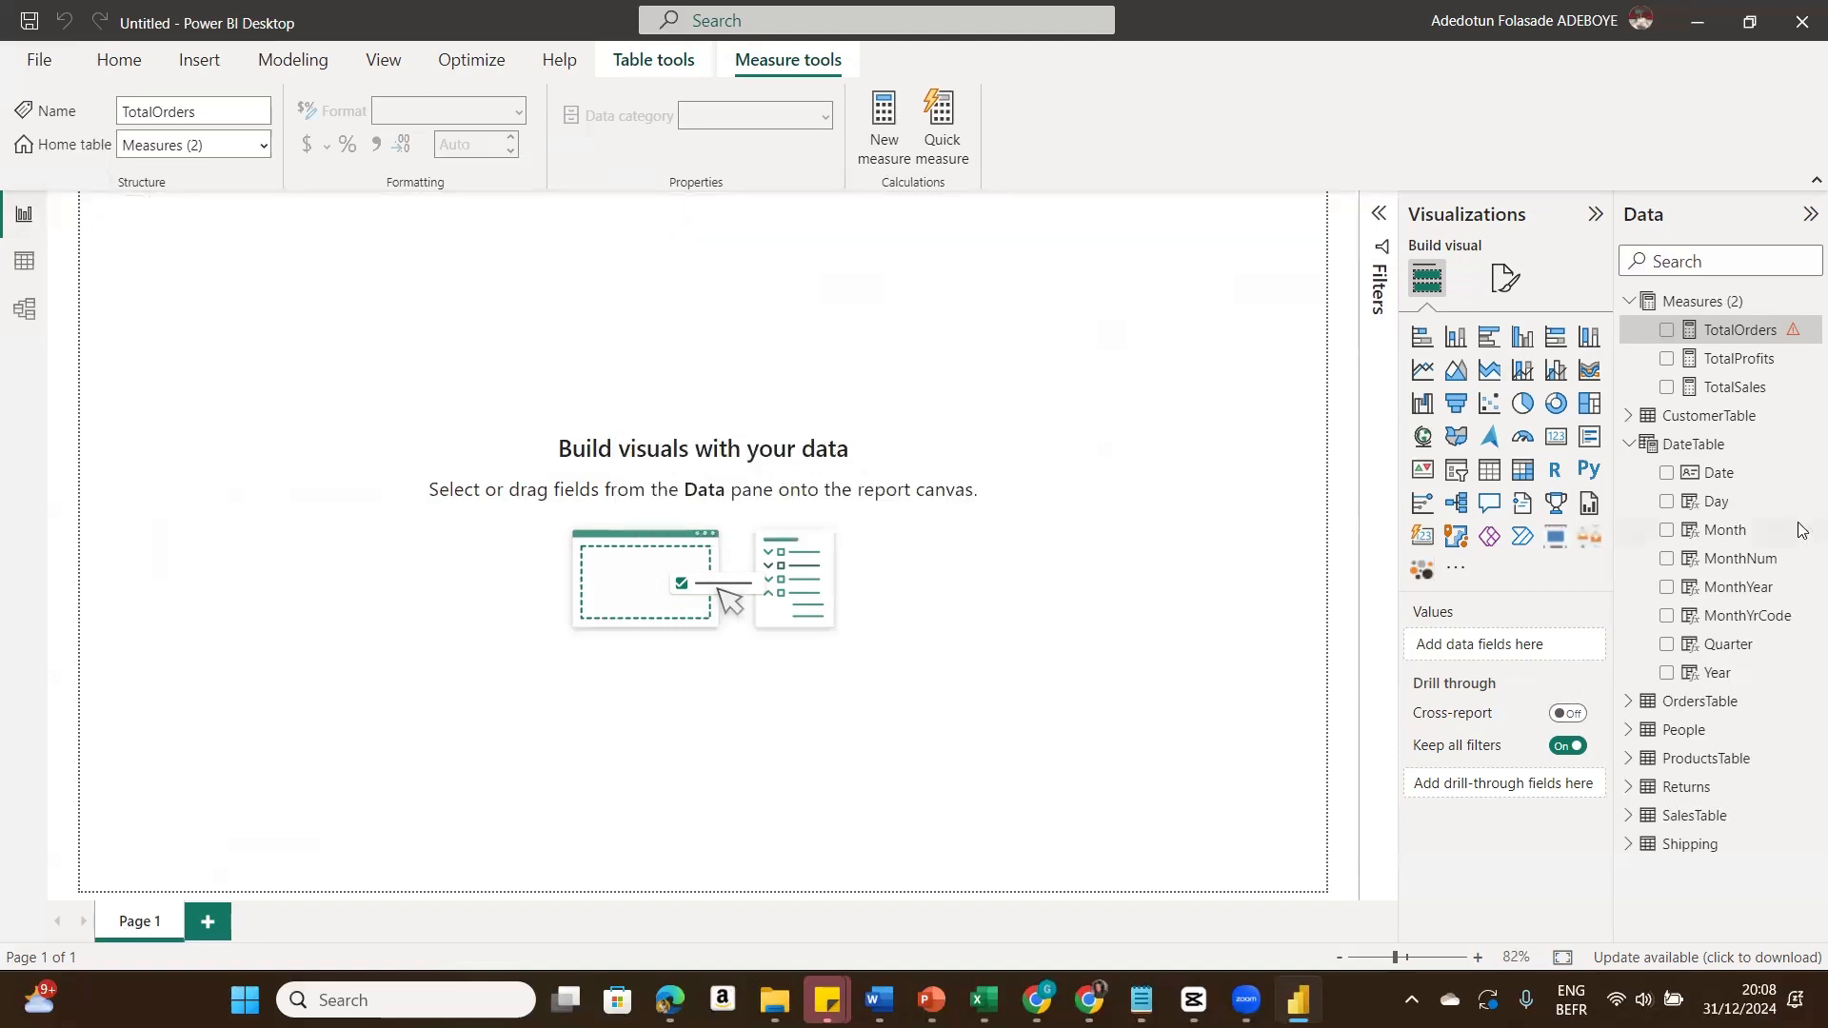
Step: Delete the TotalOrders measure from the model
right_click(1801, 330)
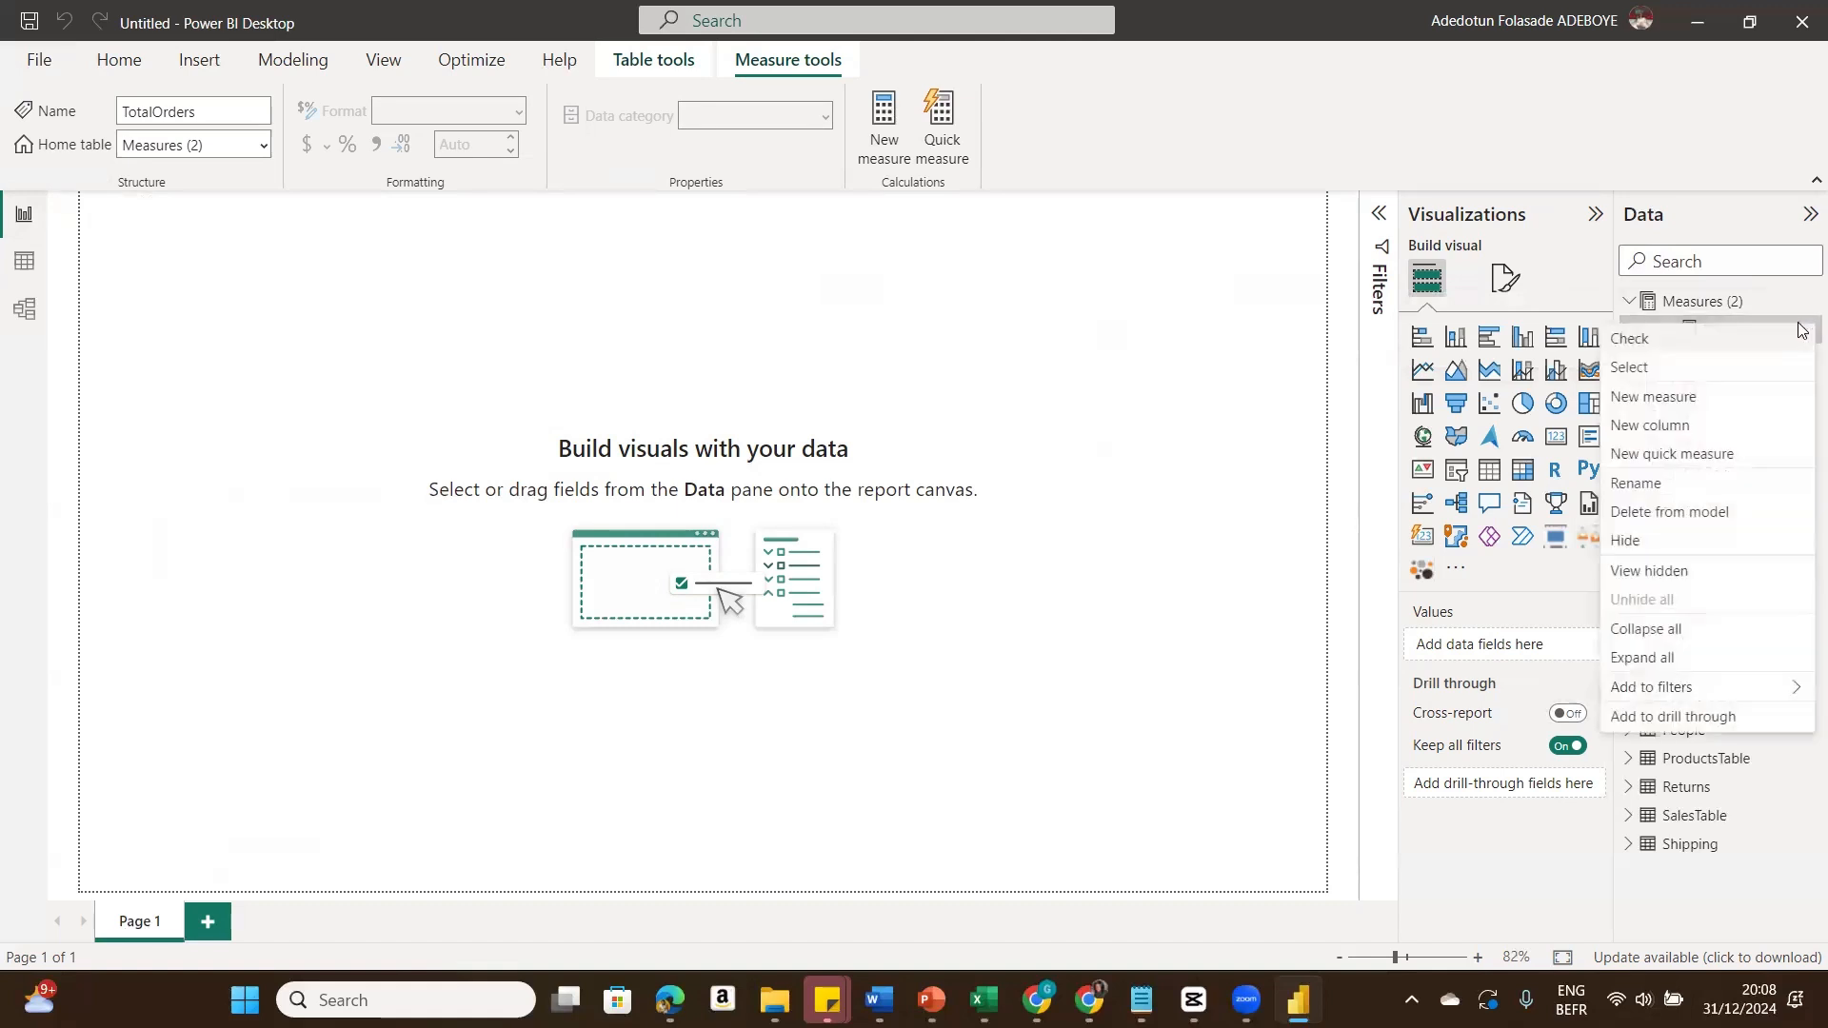
click(1668, 512)
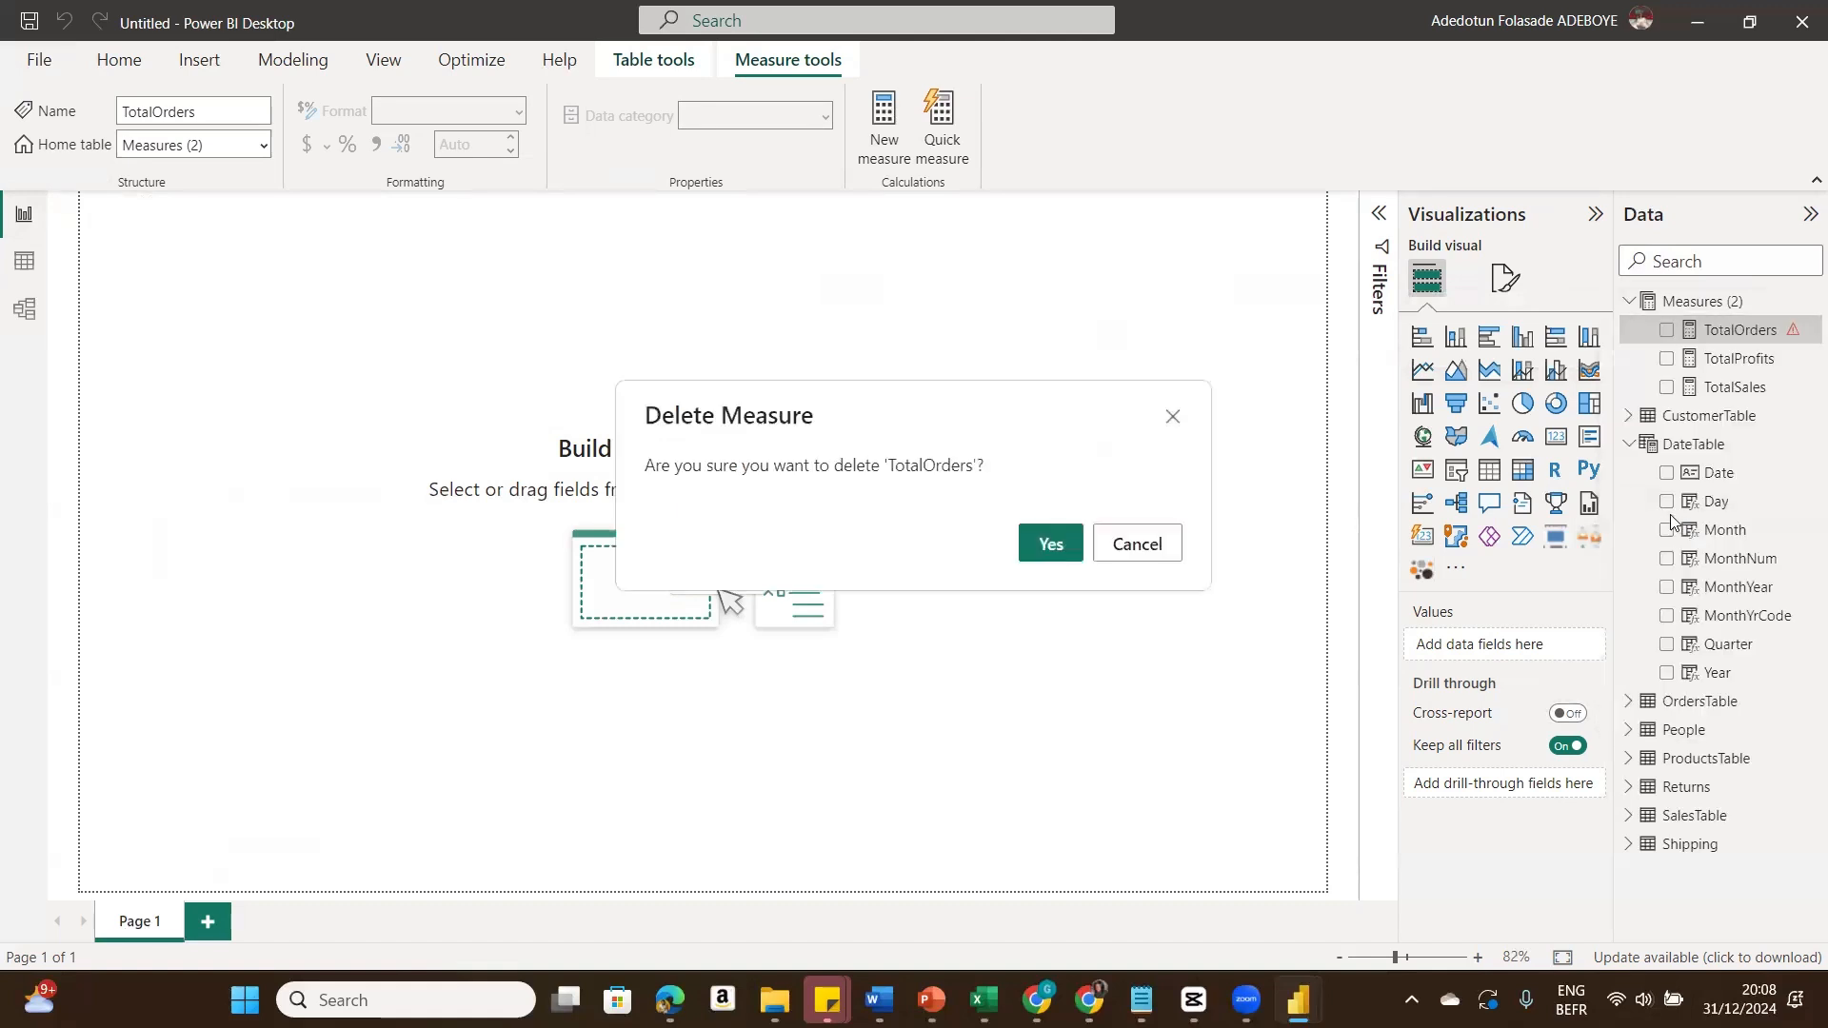
click(1051, 542)
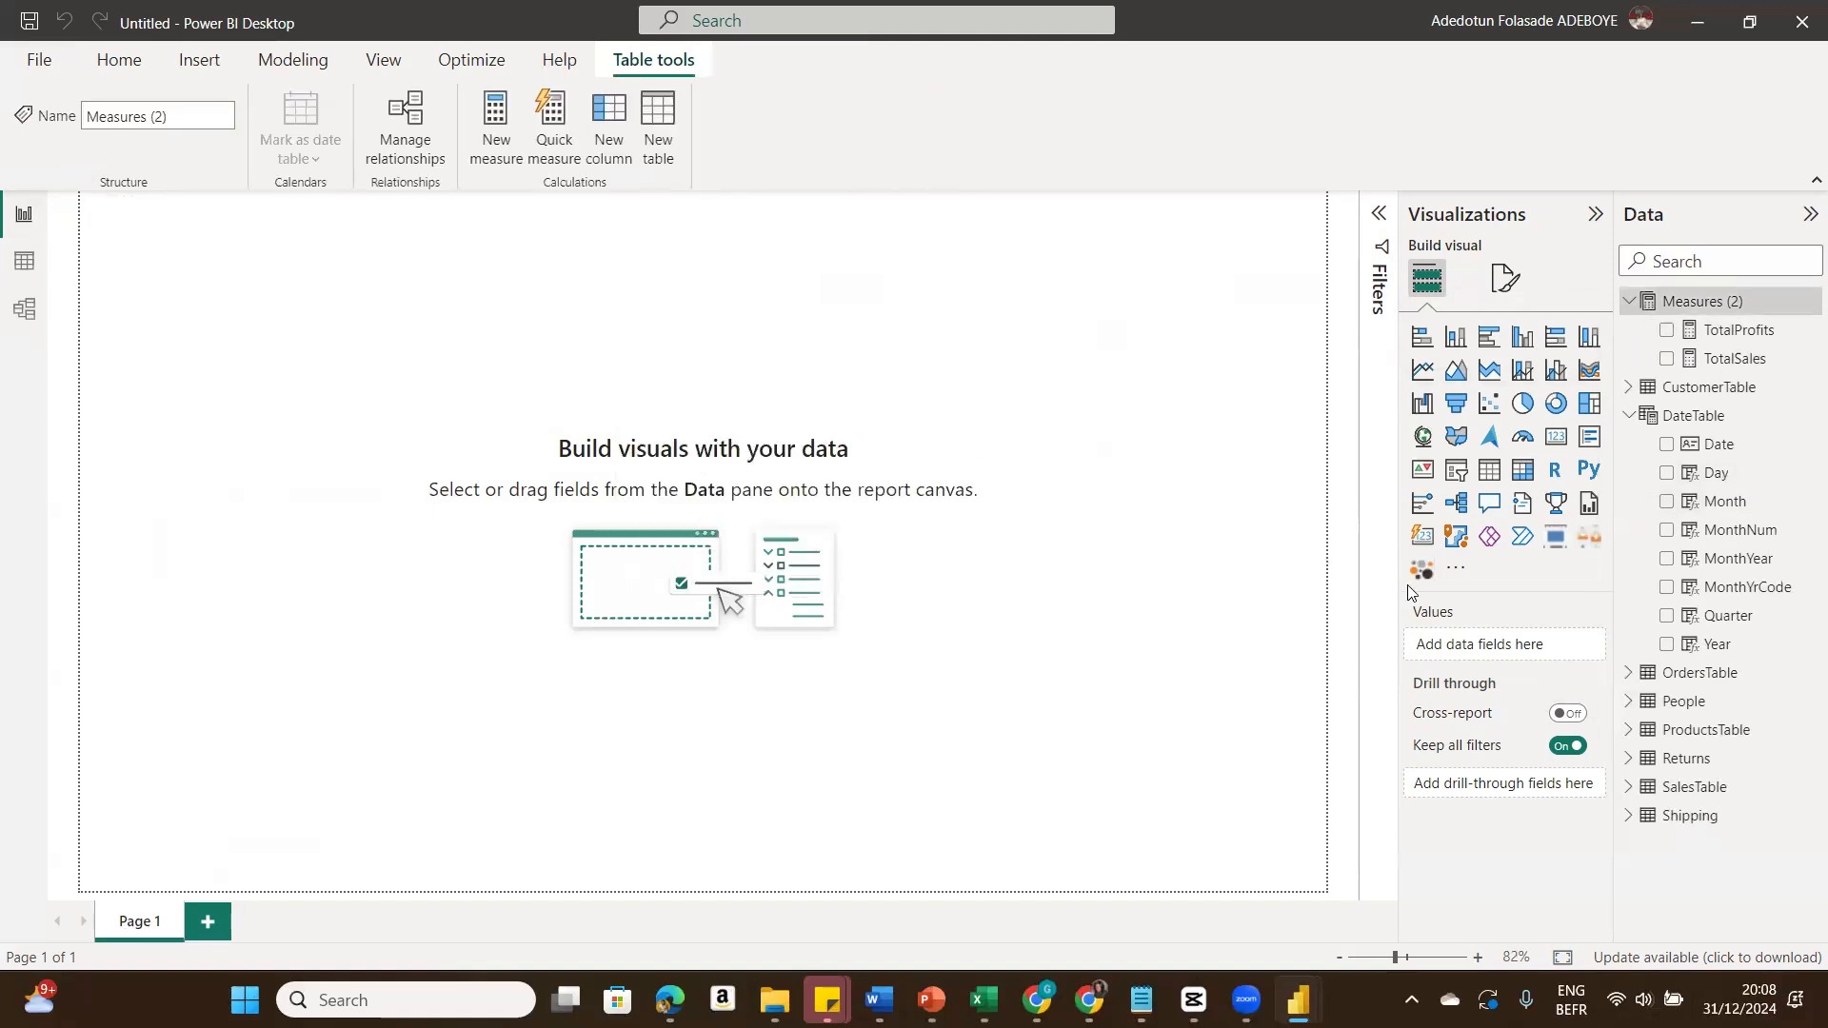
Step: Add a measure TotalOrders = DISTINCTCOUNT(SalesTable[Order ID]) to the Measures table
click(1806, 302)
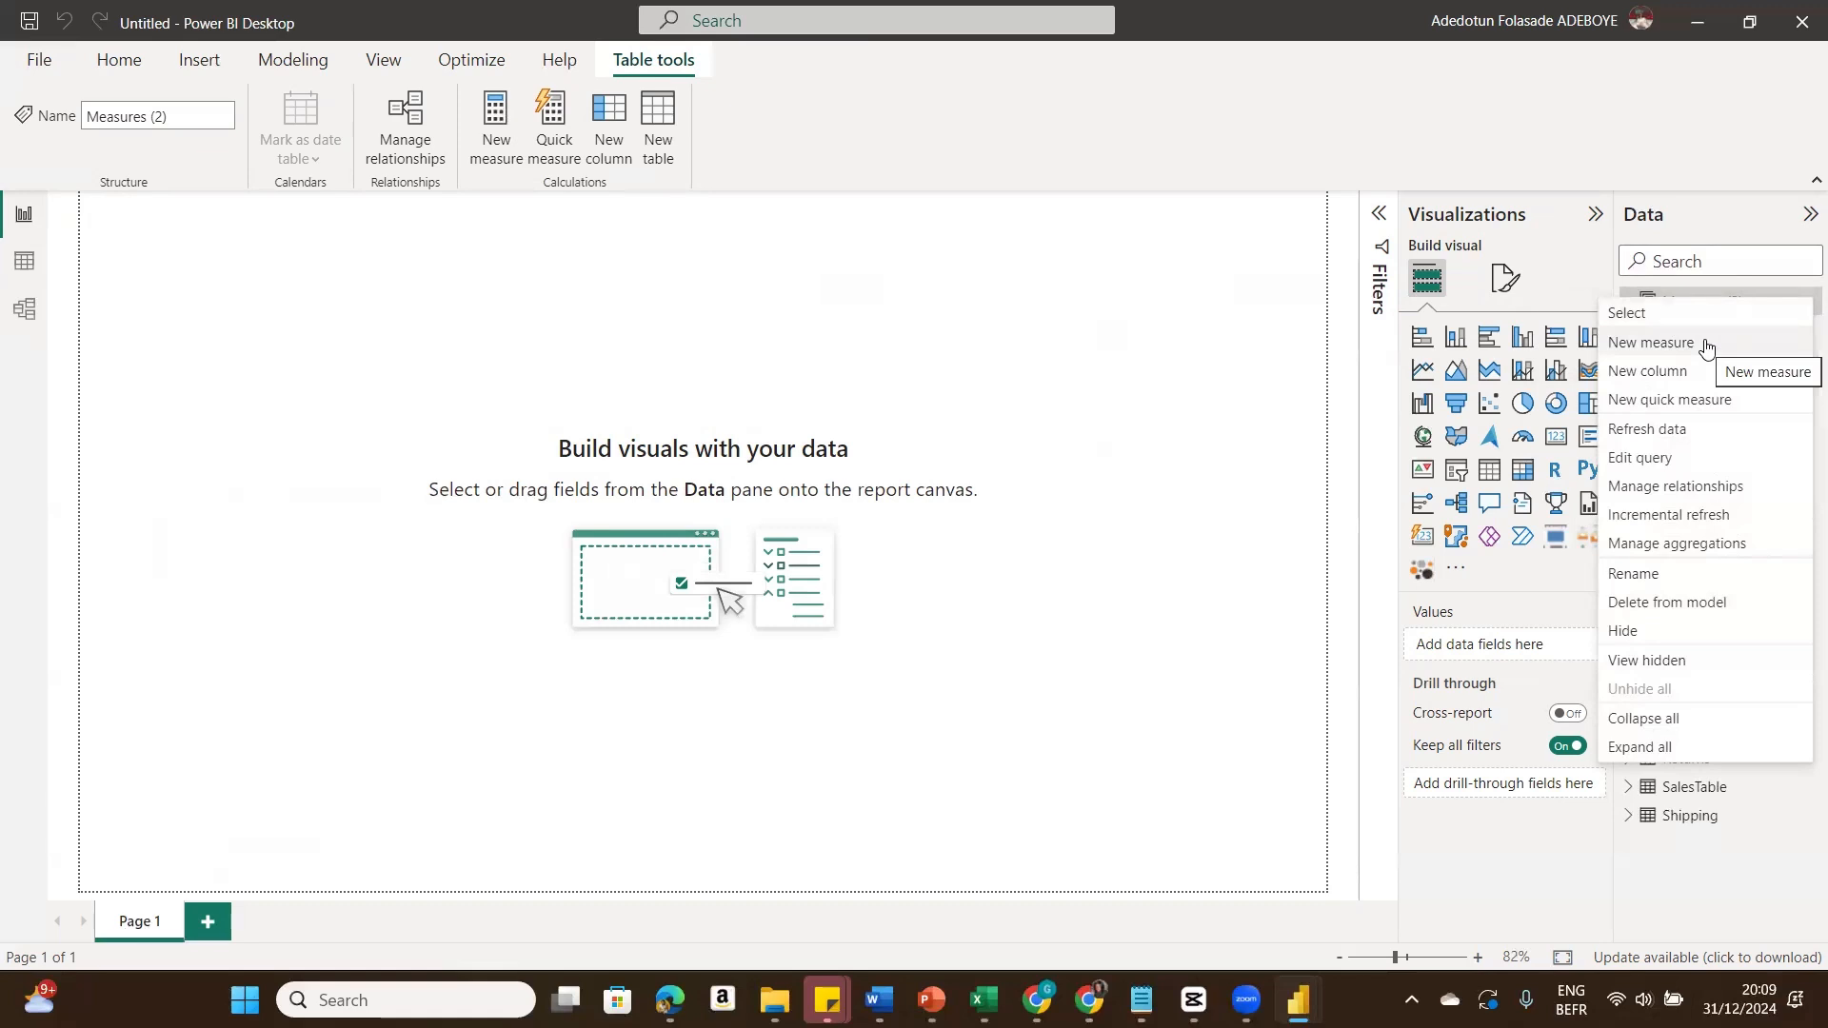
click(1089, 498)
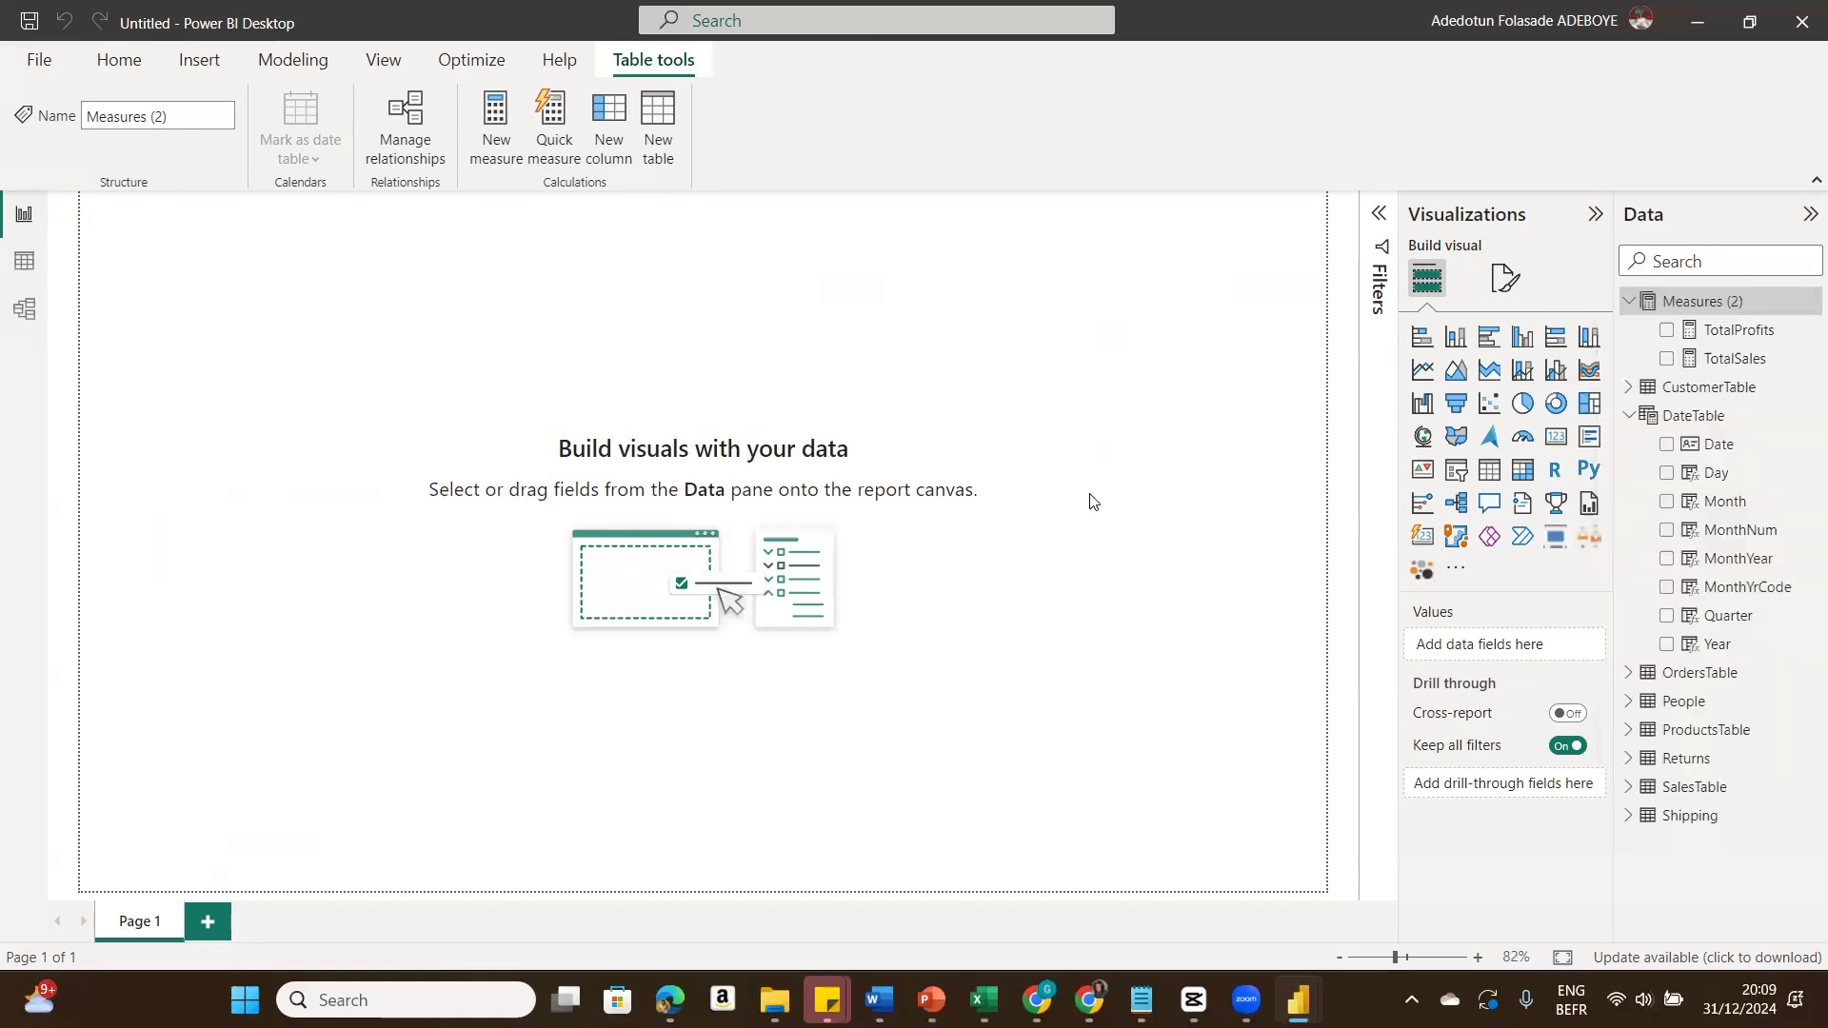
click(1804, 305)
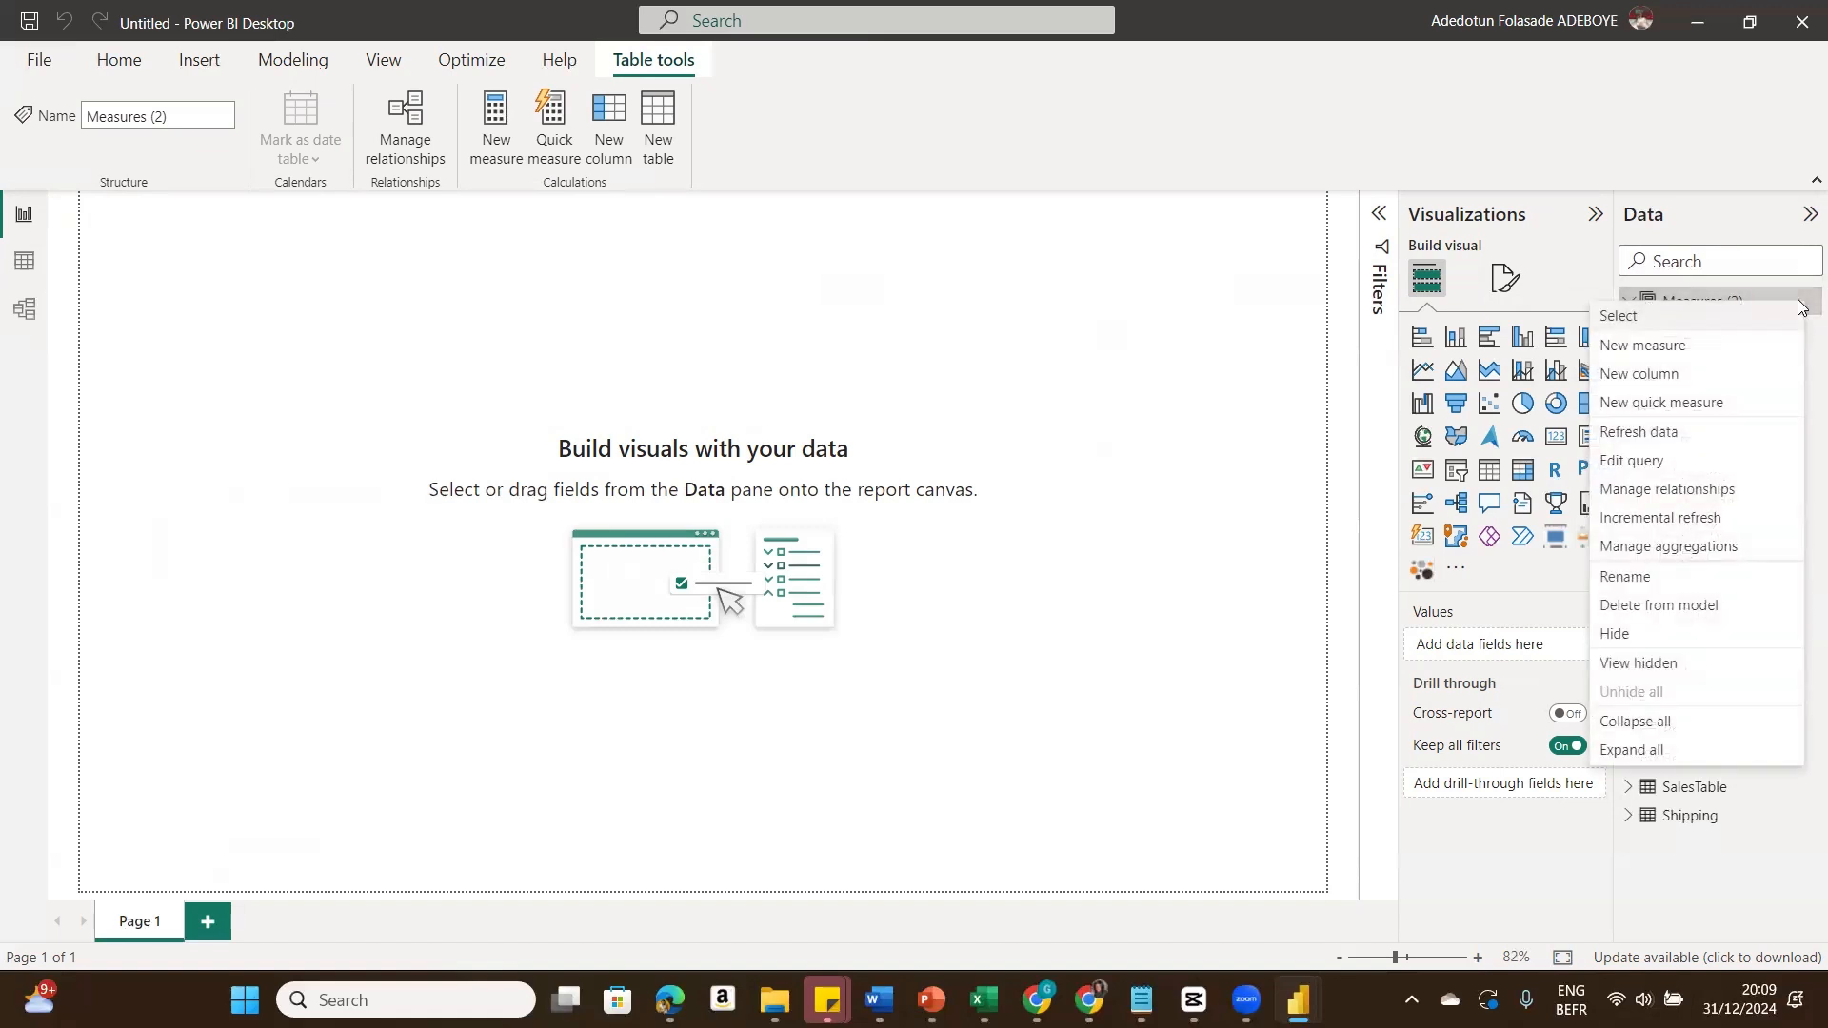
click(1696, 347)
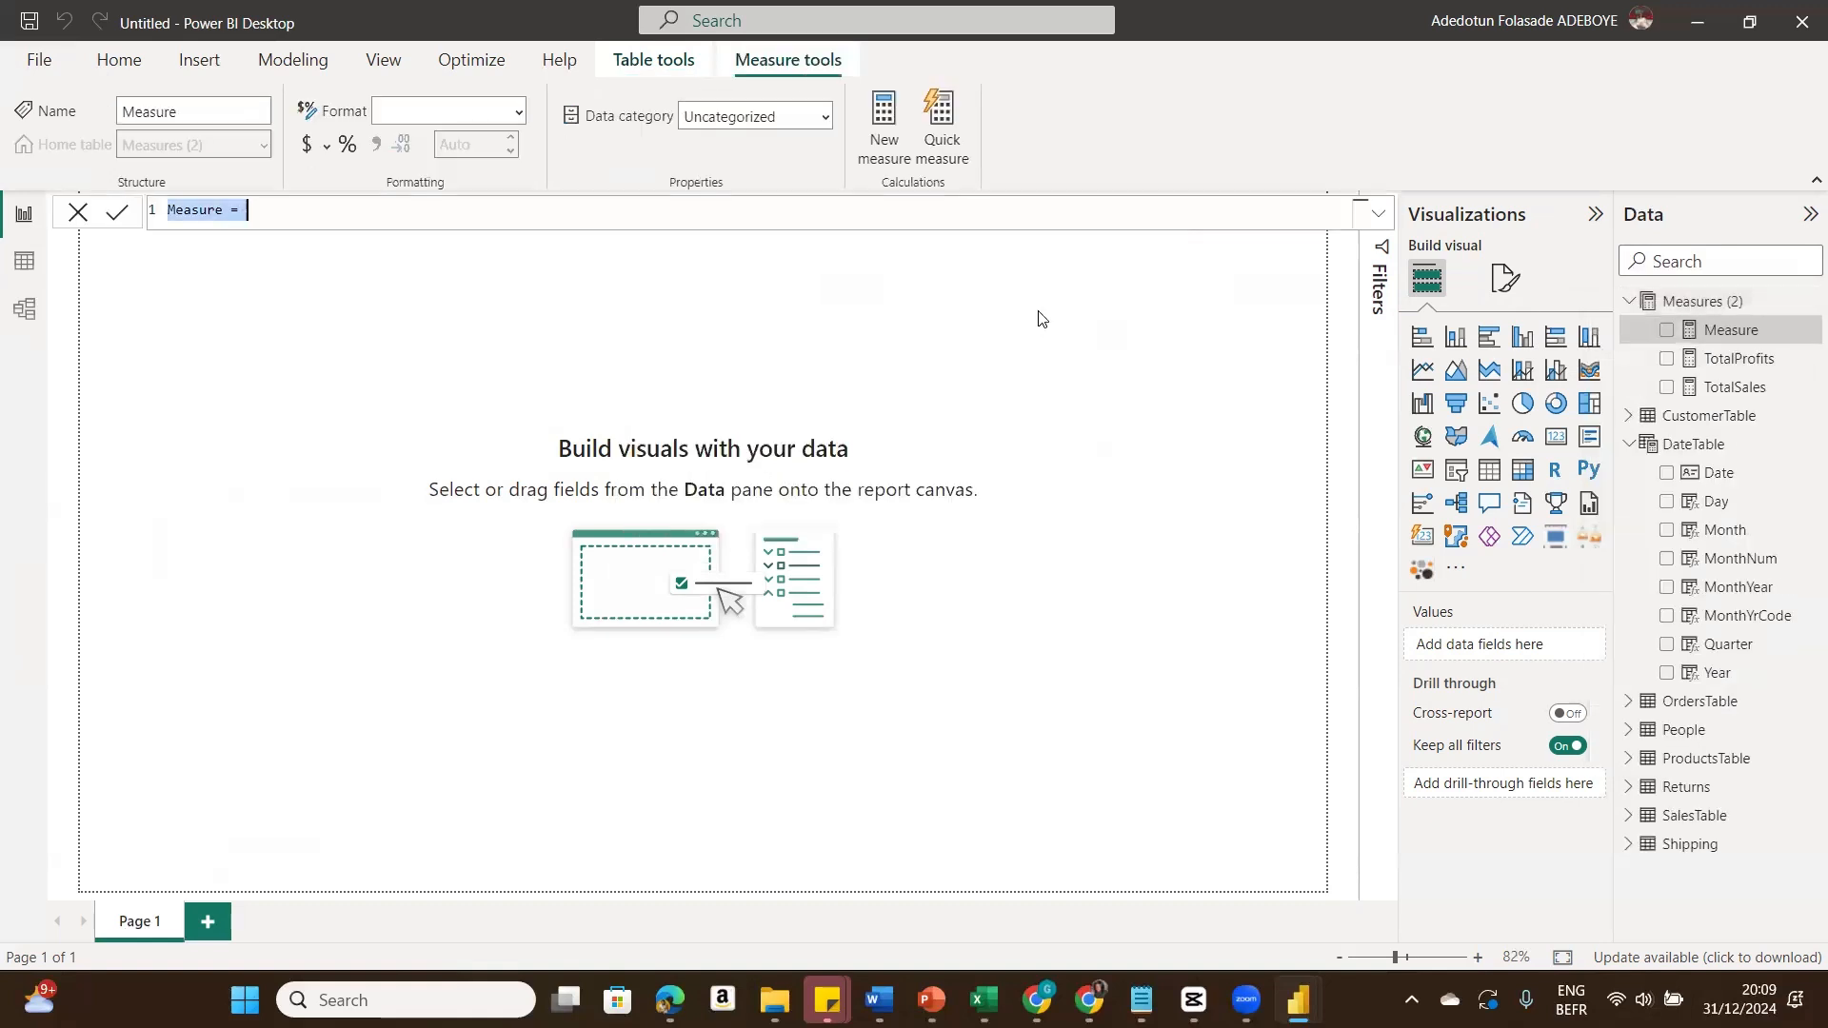
text(Tota)
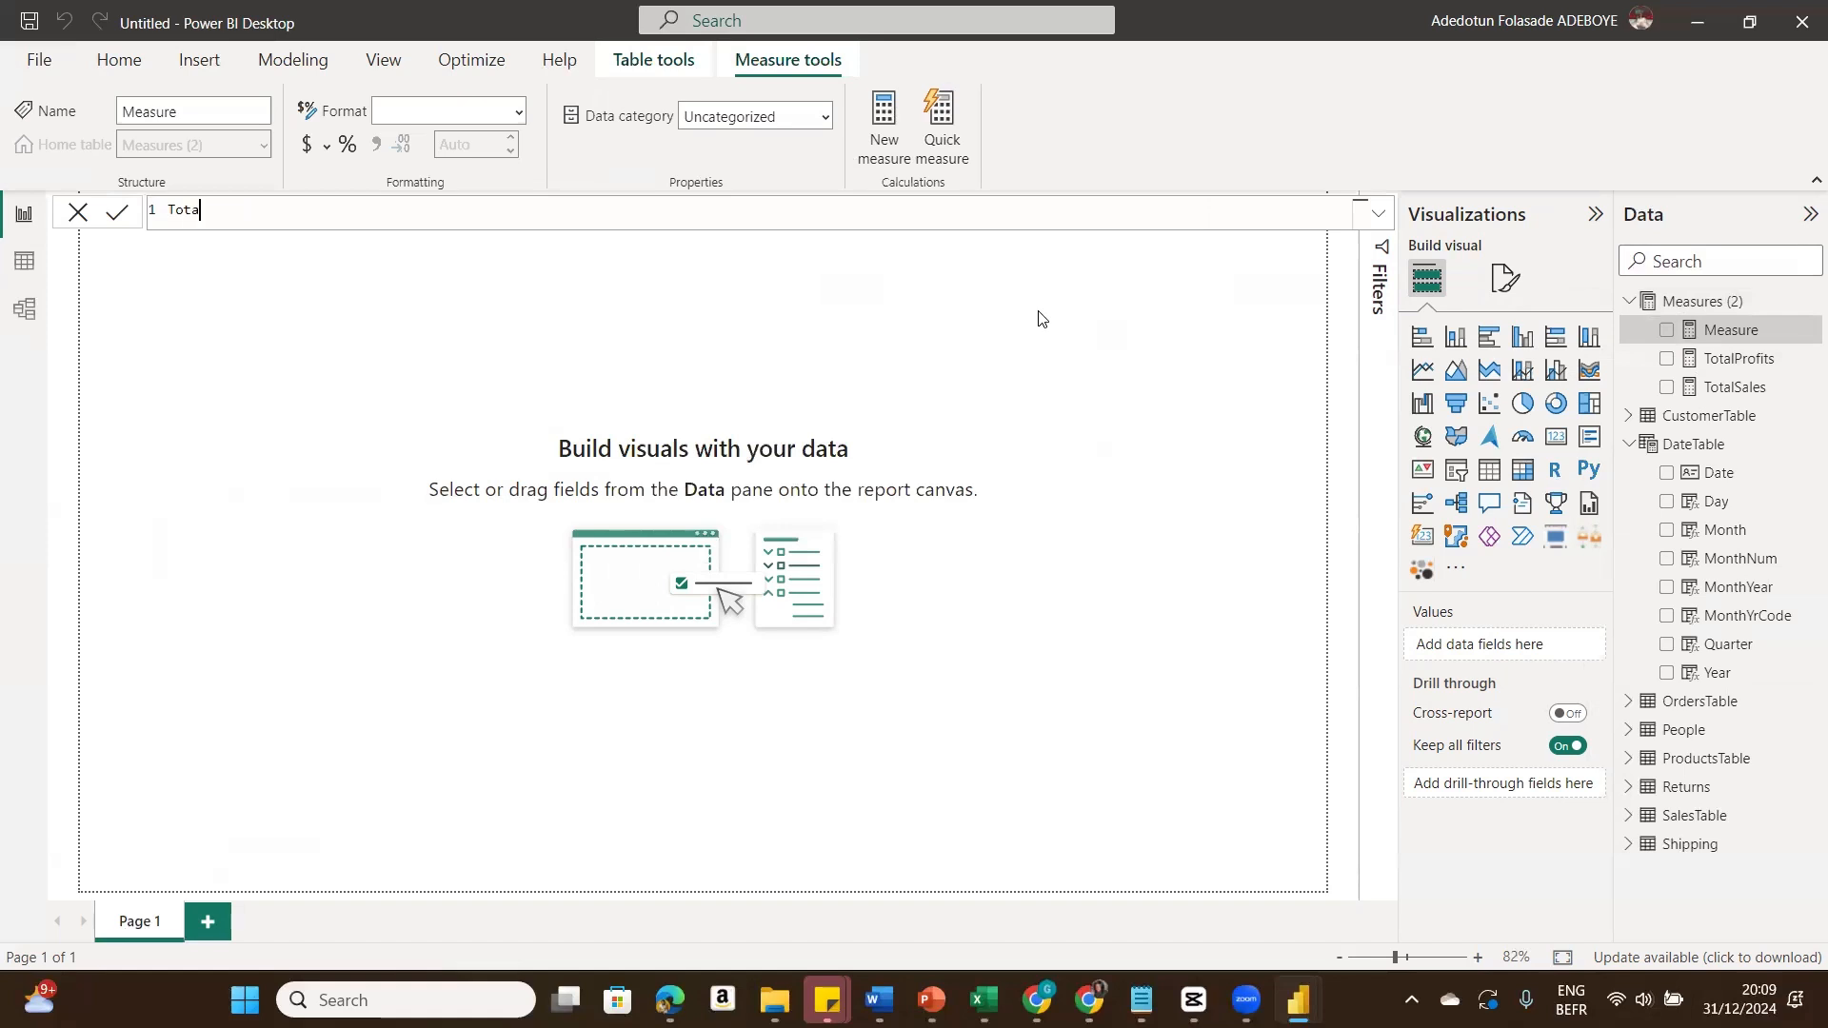
text(lOrders = Distinc)
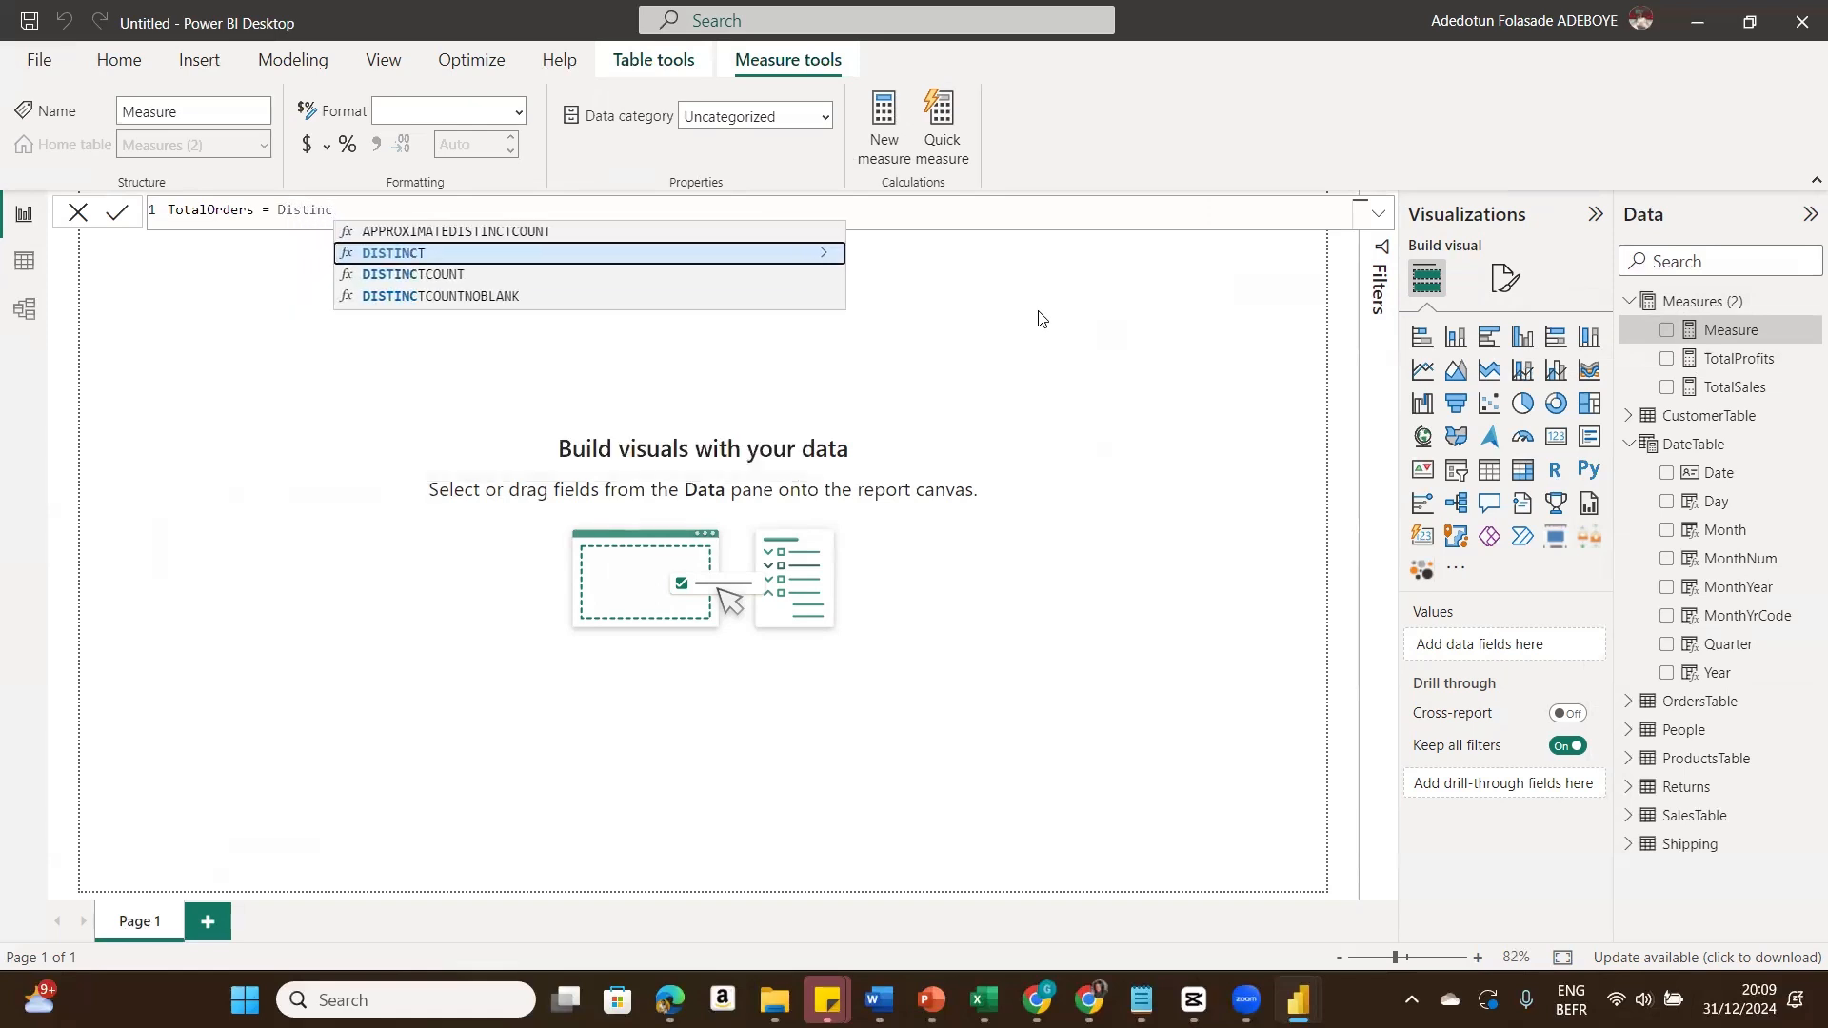
double_click(751, 276)
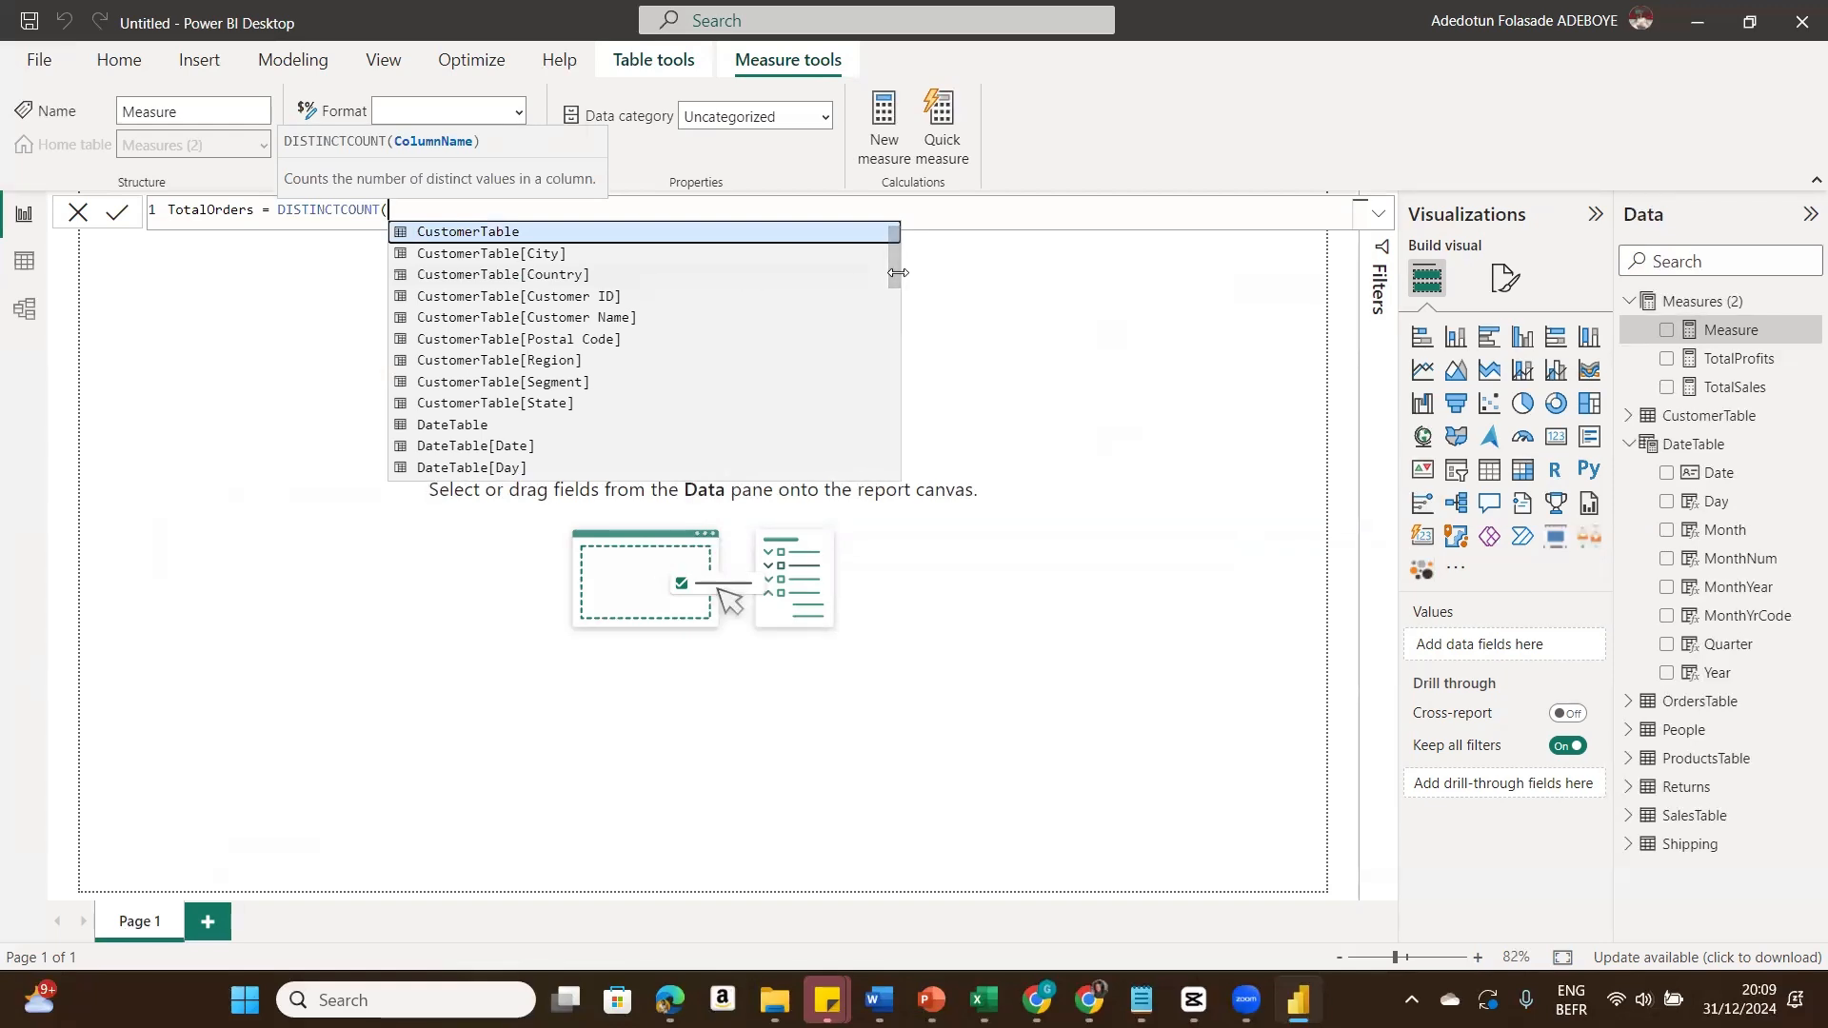
drag(895, 274, 881, 474)
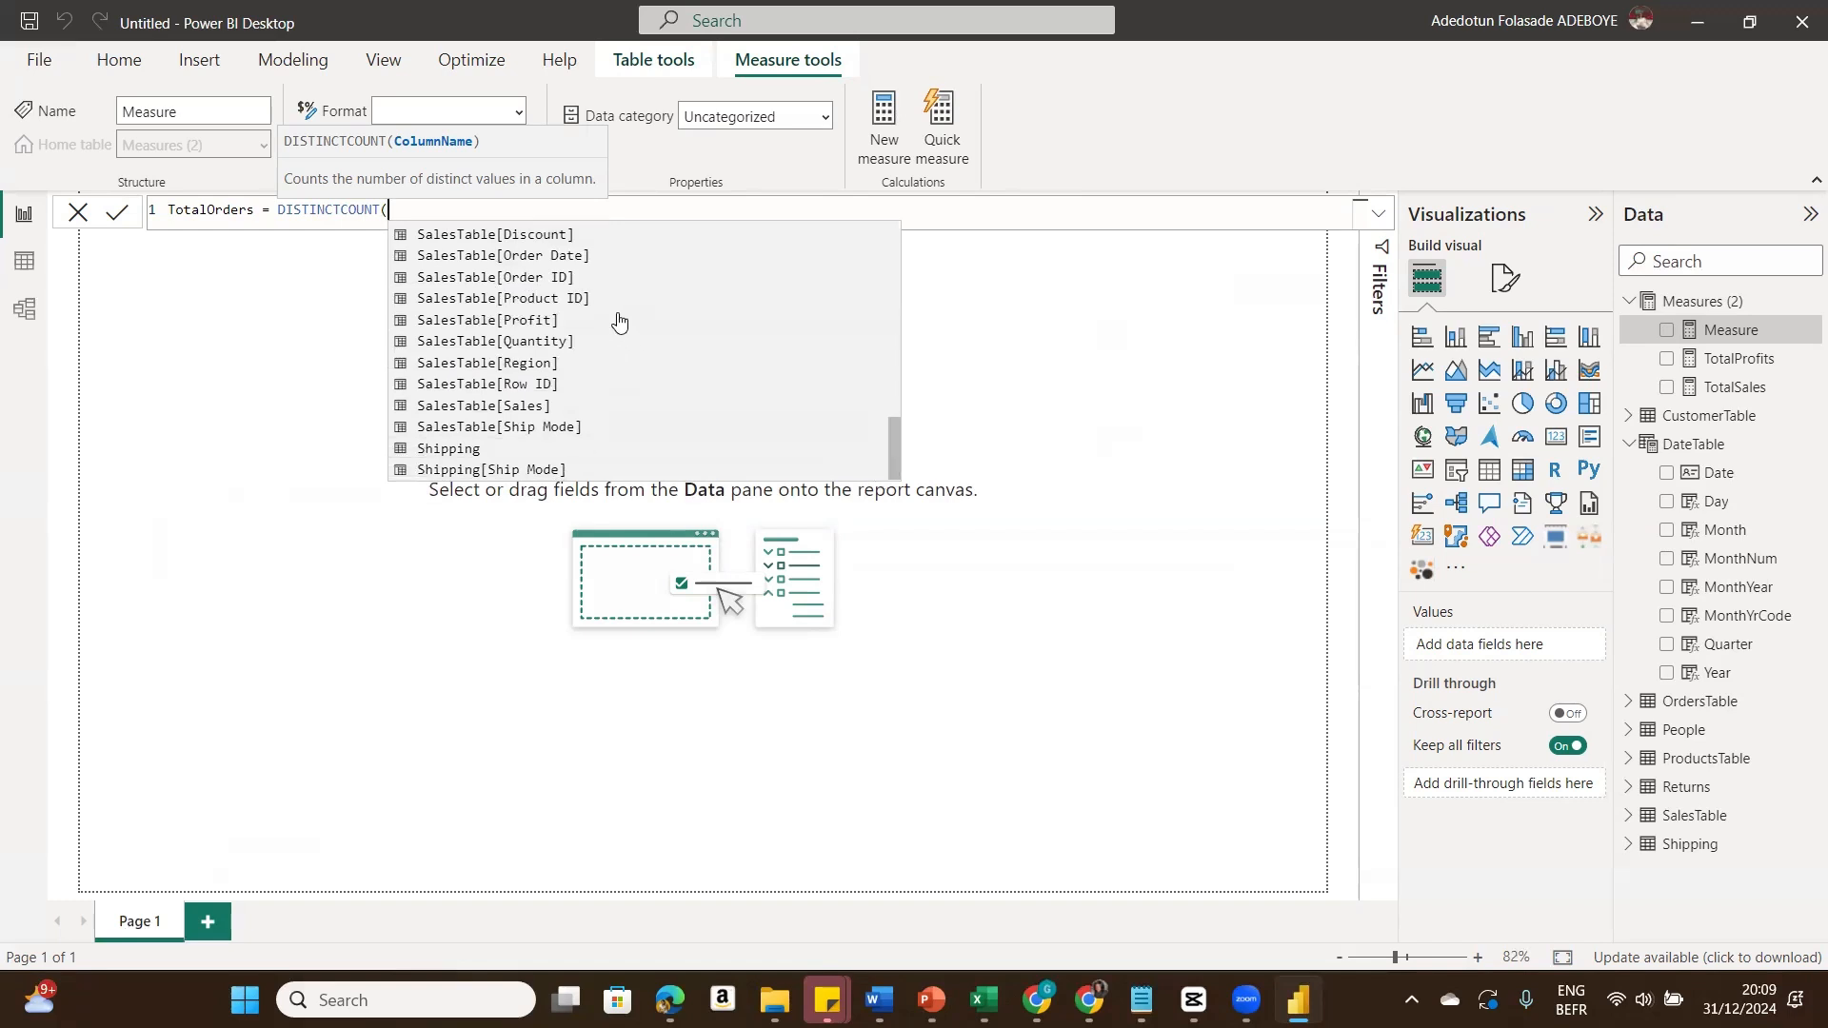
click(585, 277)
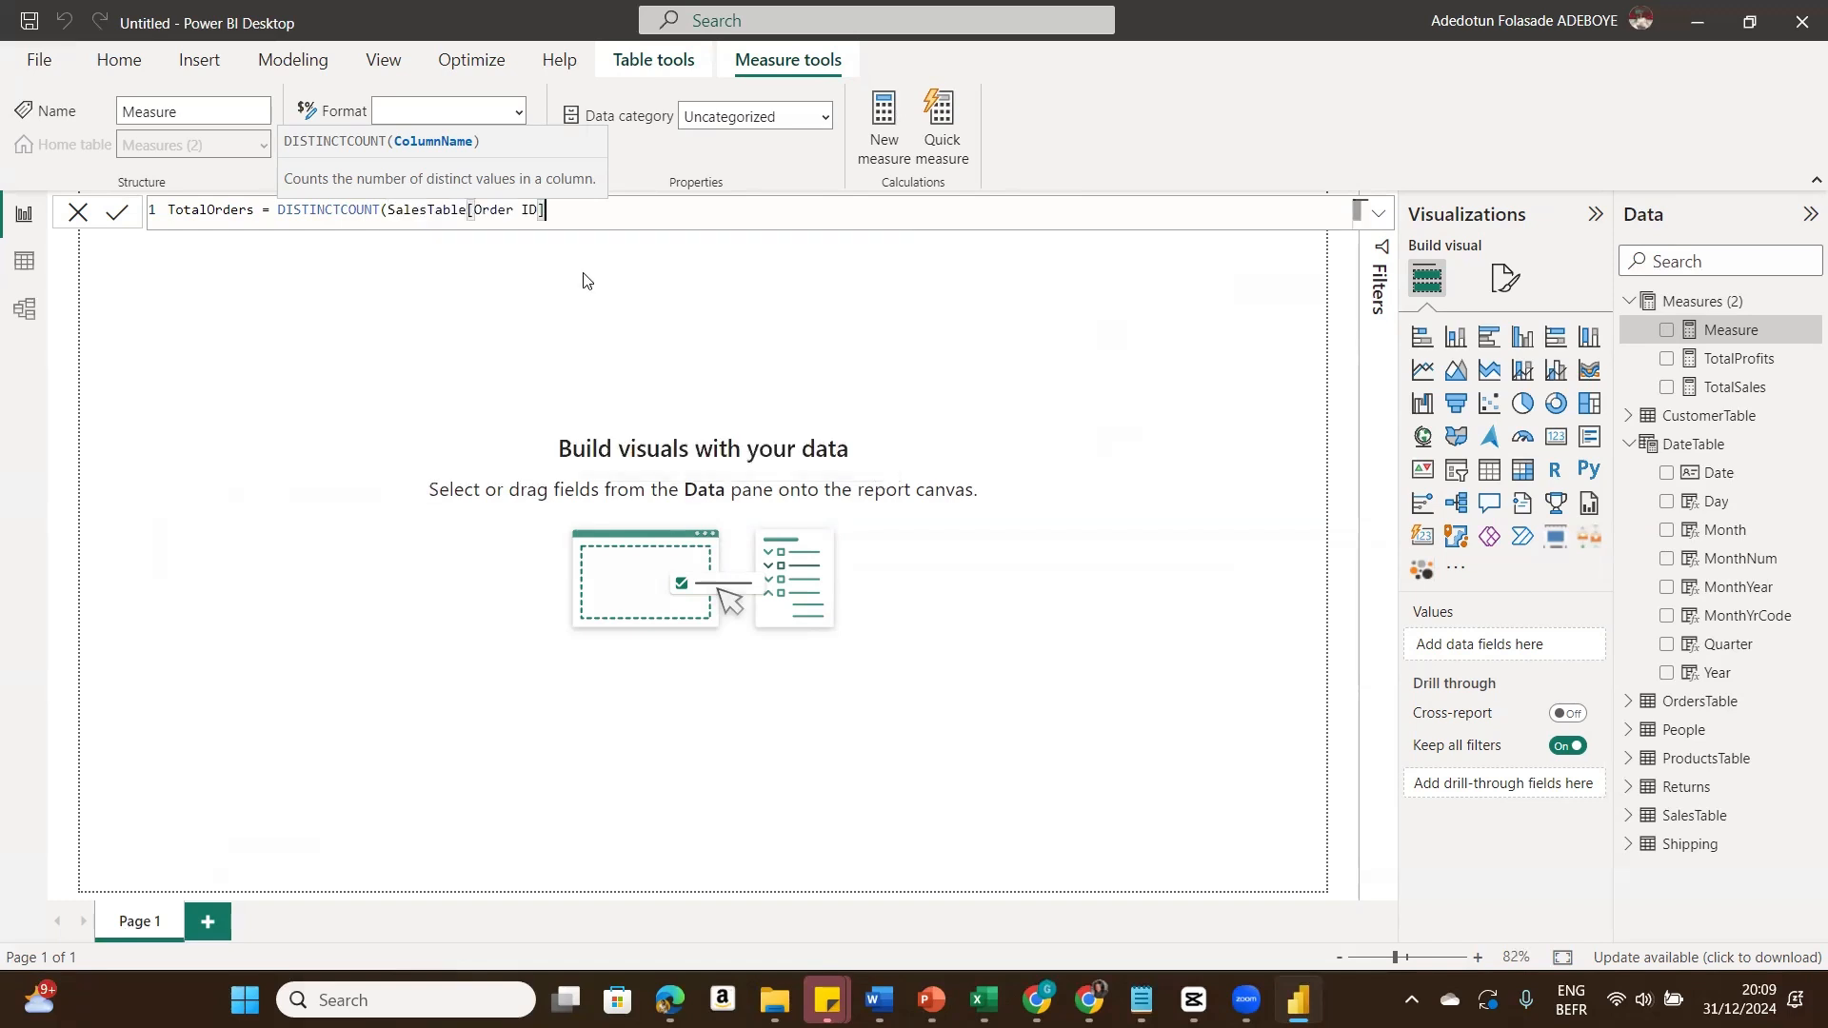
text())
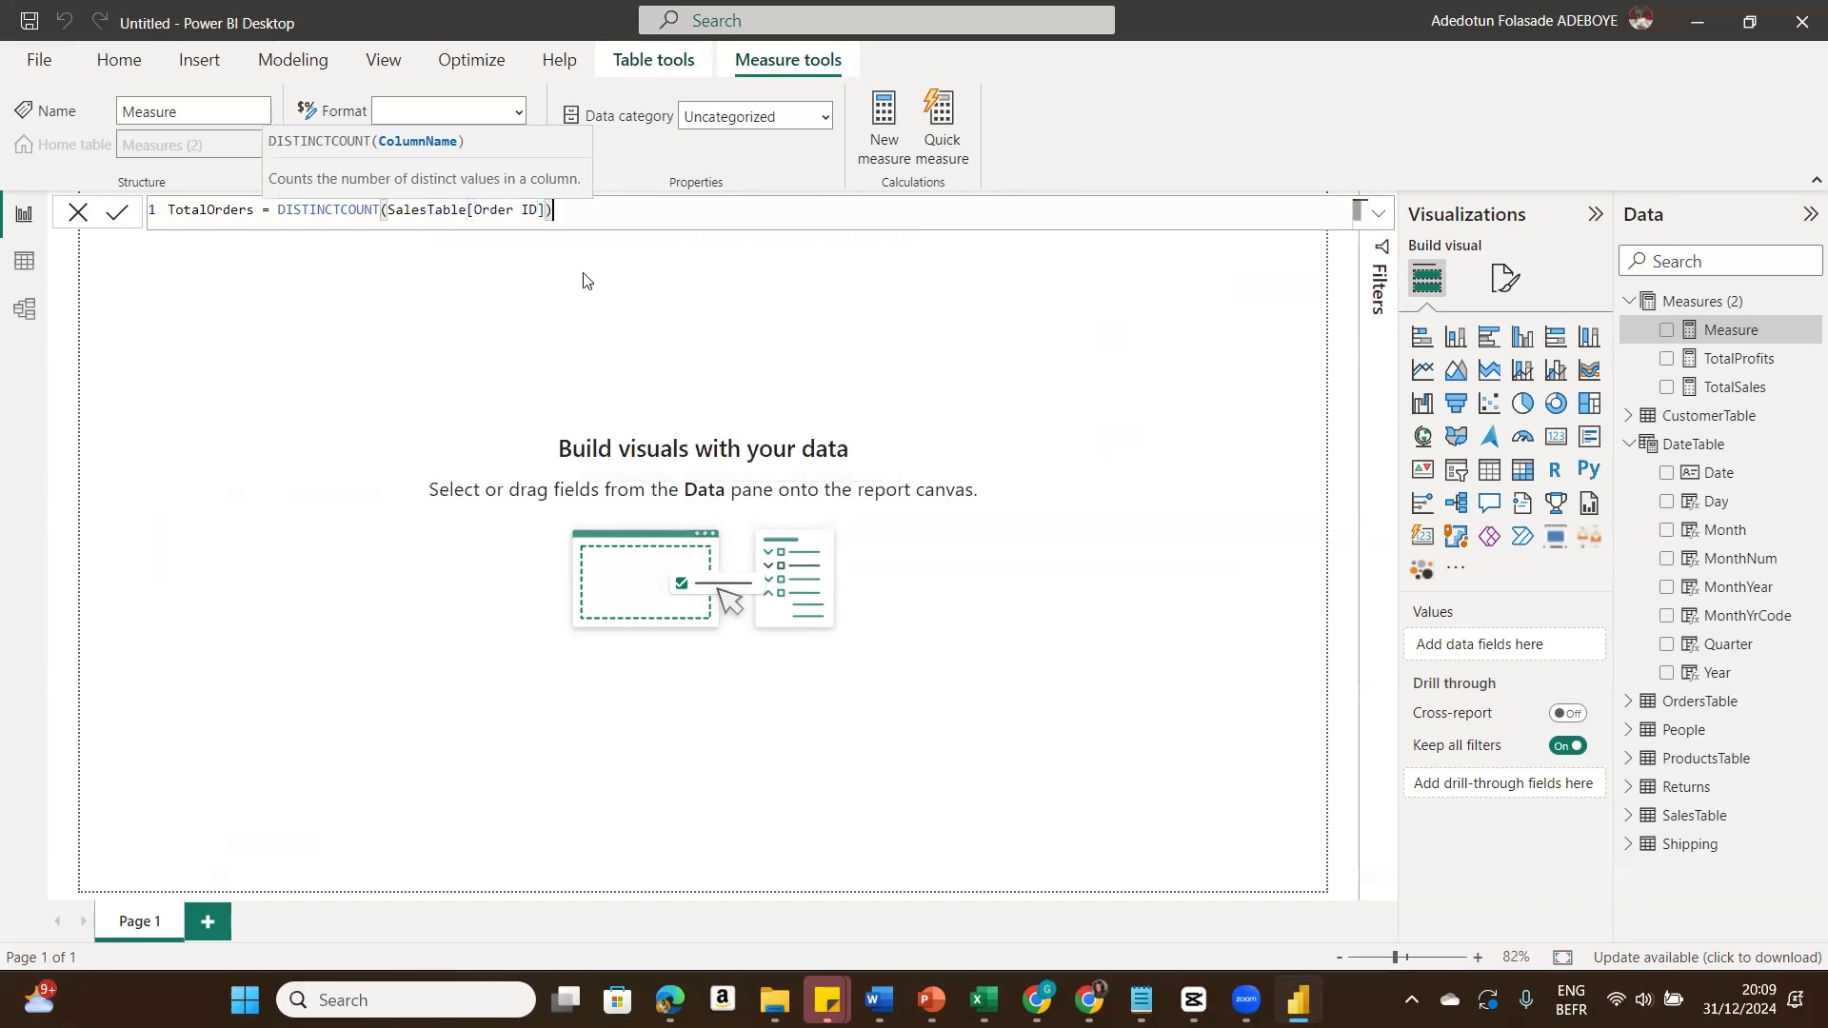
click(114, 218)
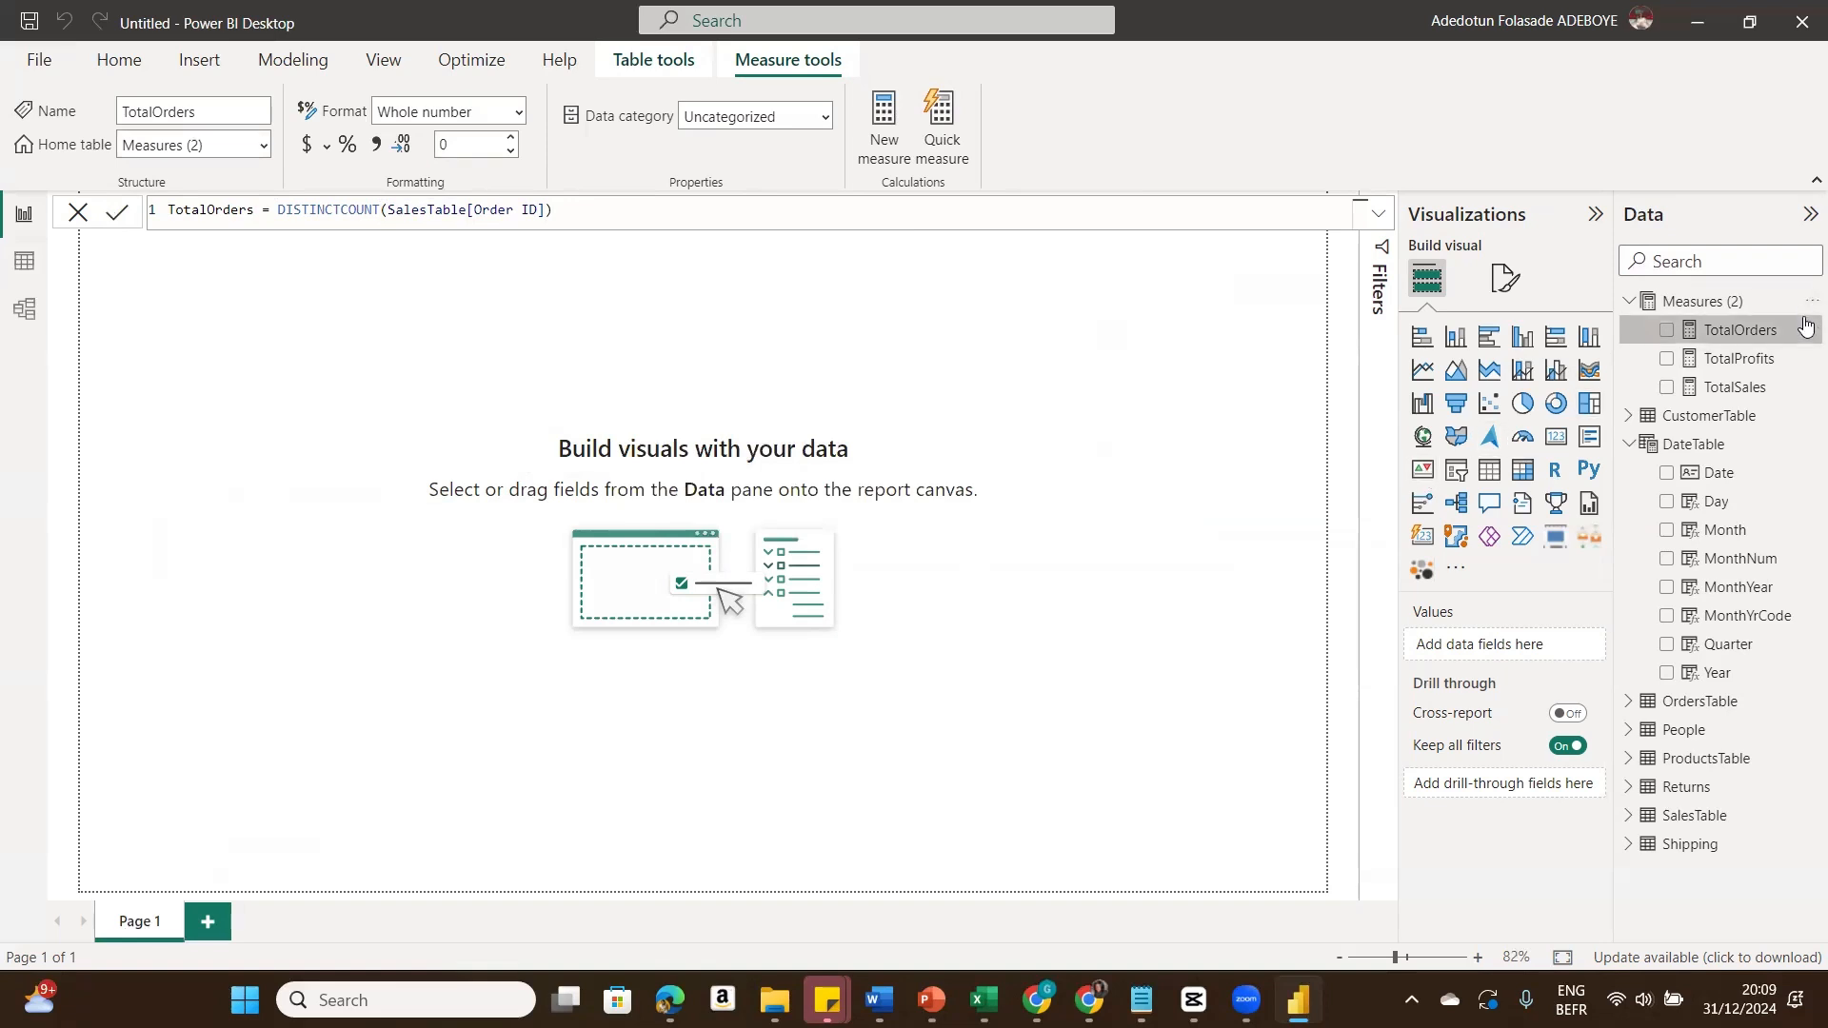
Step: Add a measure TotalCustomers = DISTINCTCOUNT(SalesTable[Customer ID]) to the Measures table
click(1807, 305)
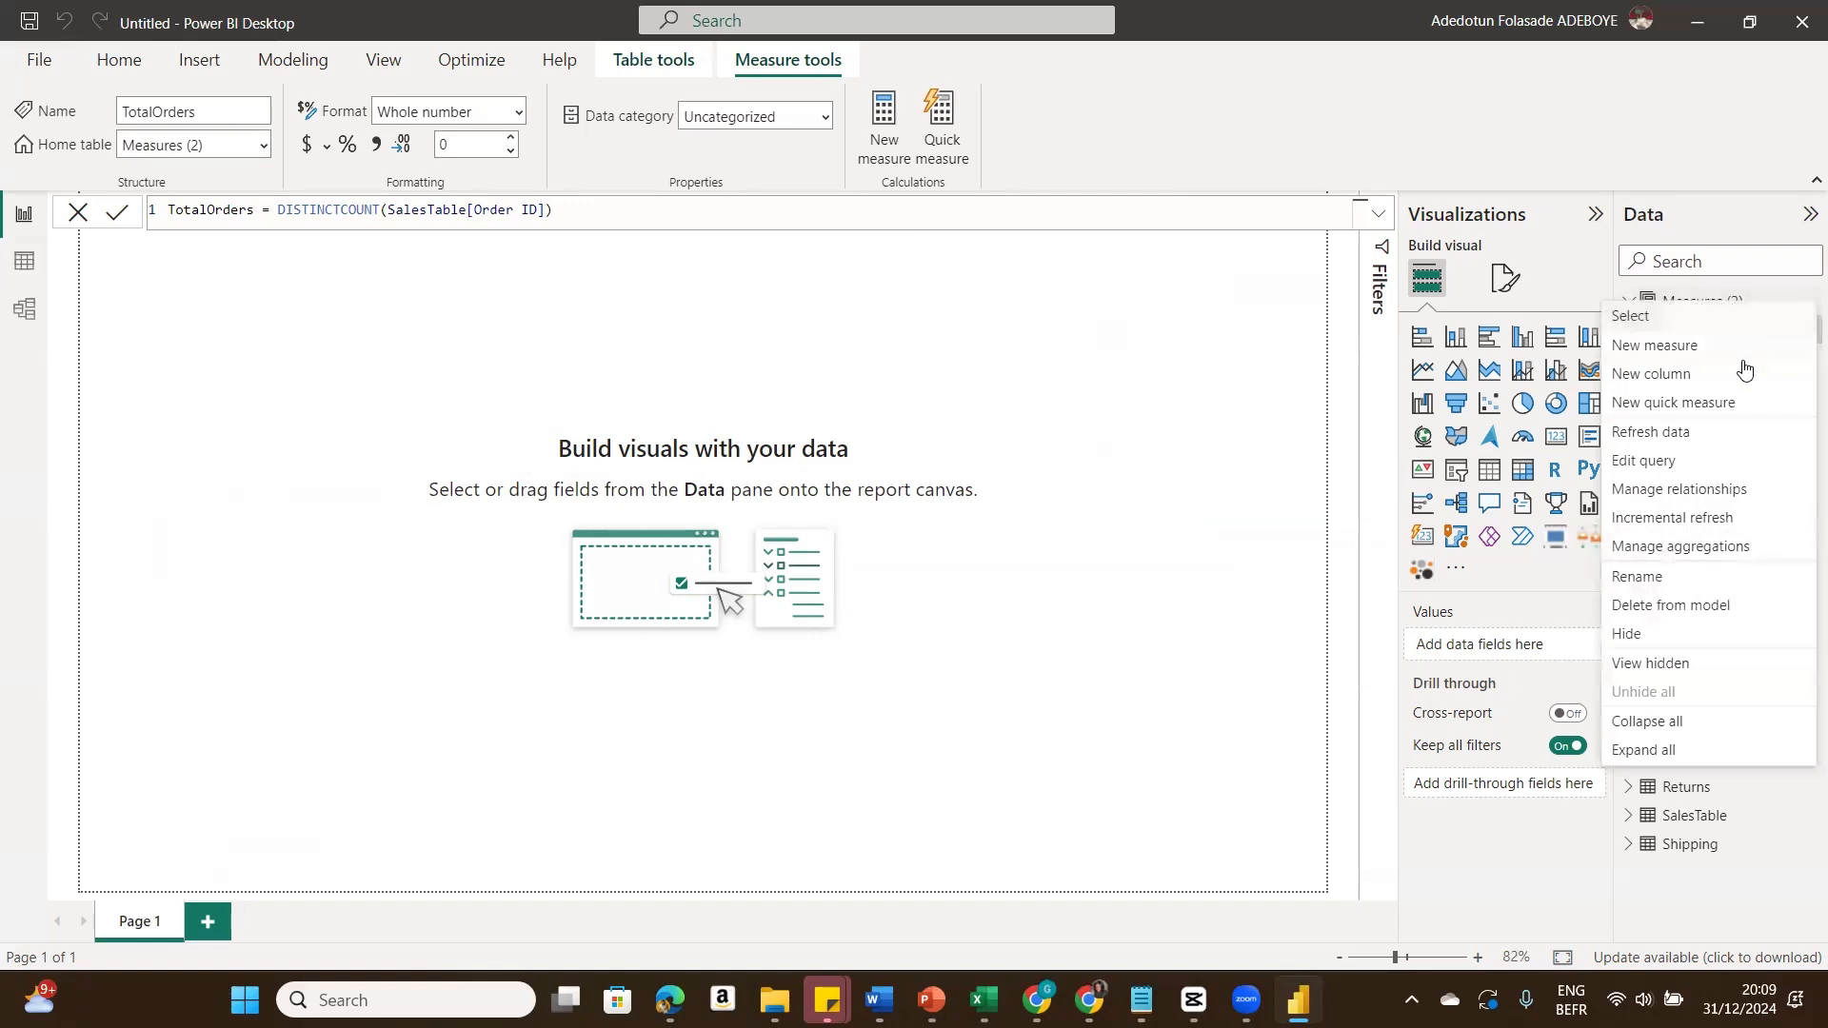
key(Escape)
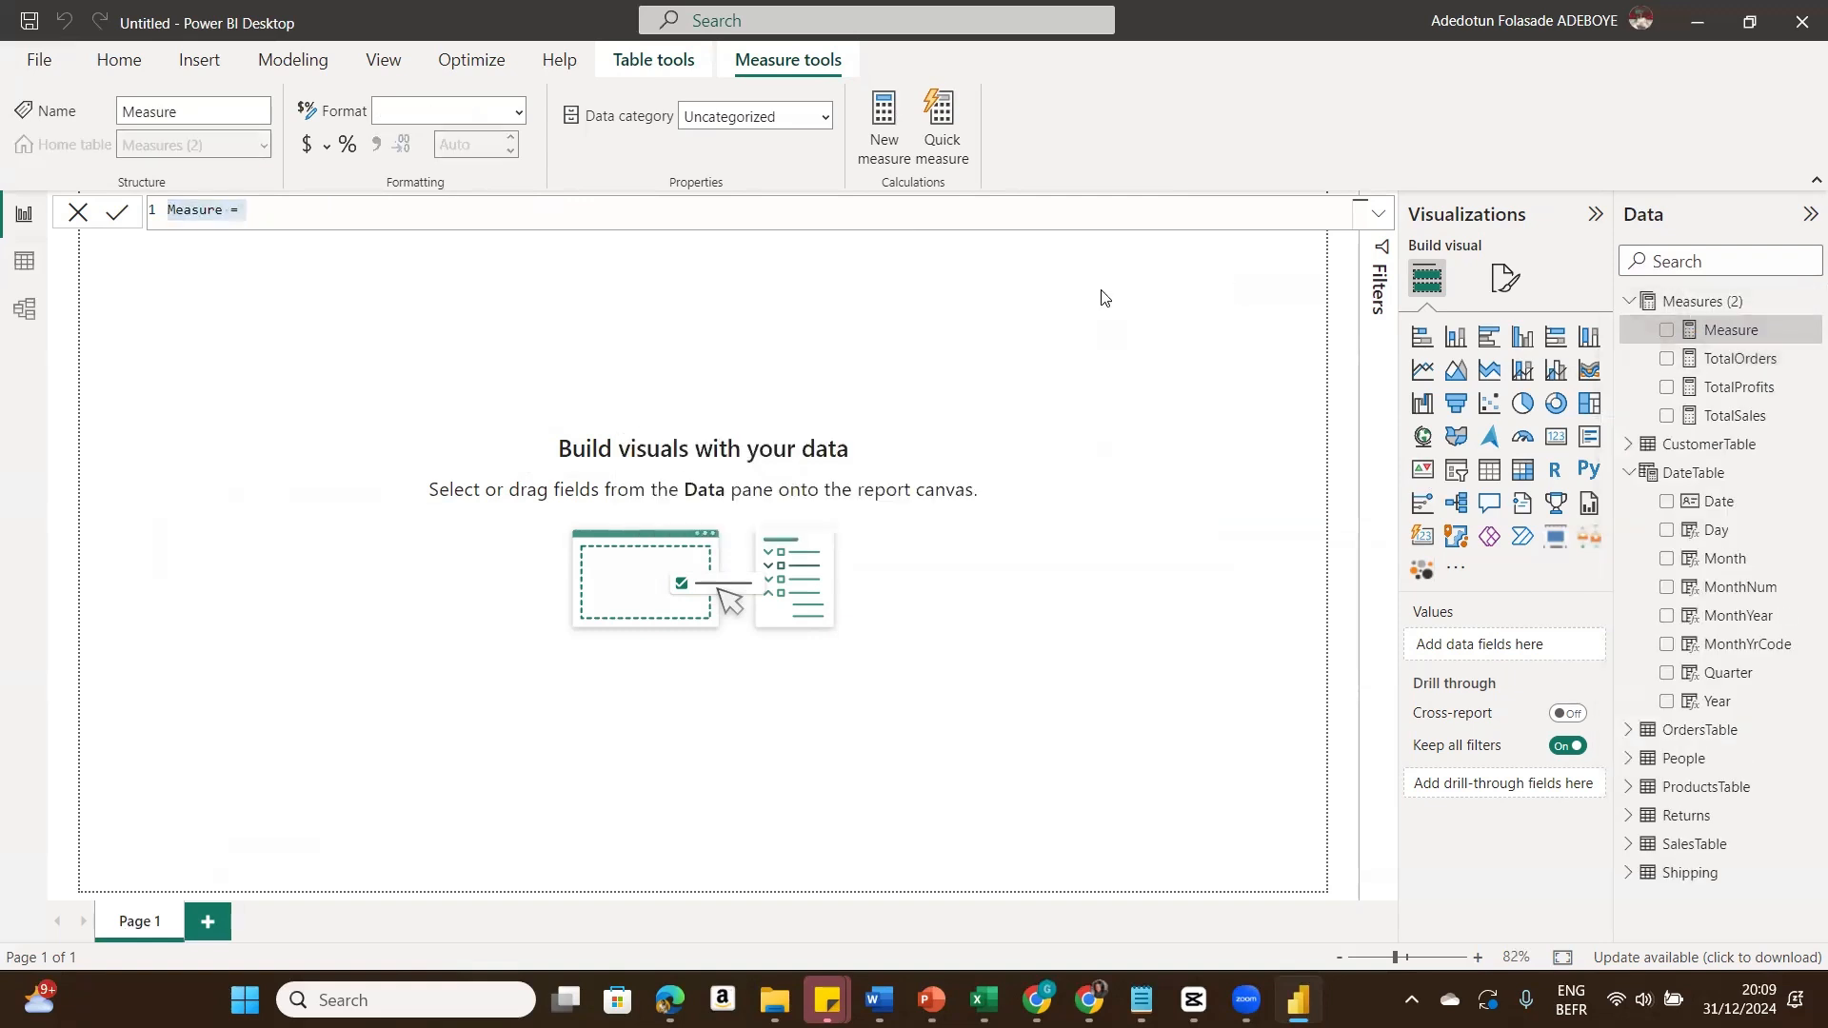
text(TotalCustome)
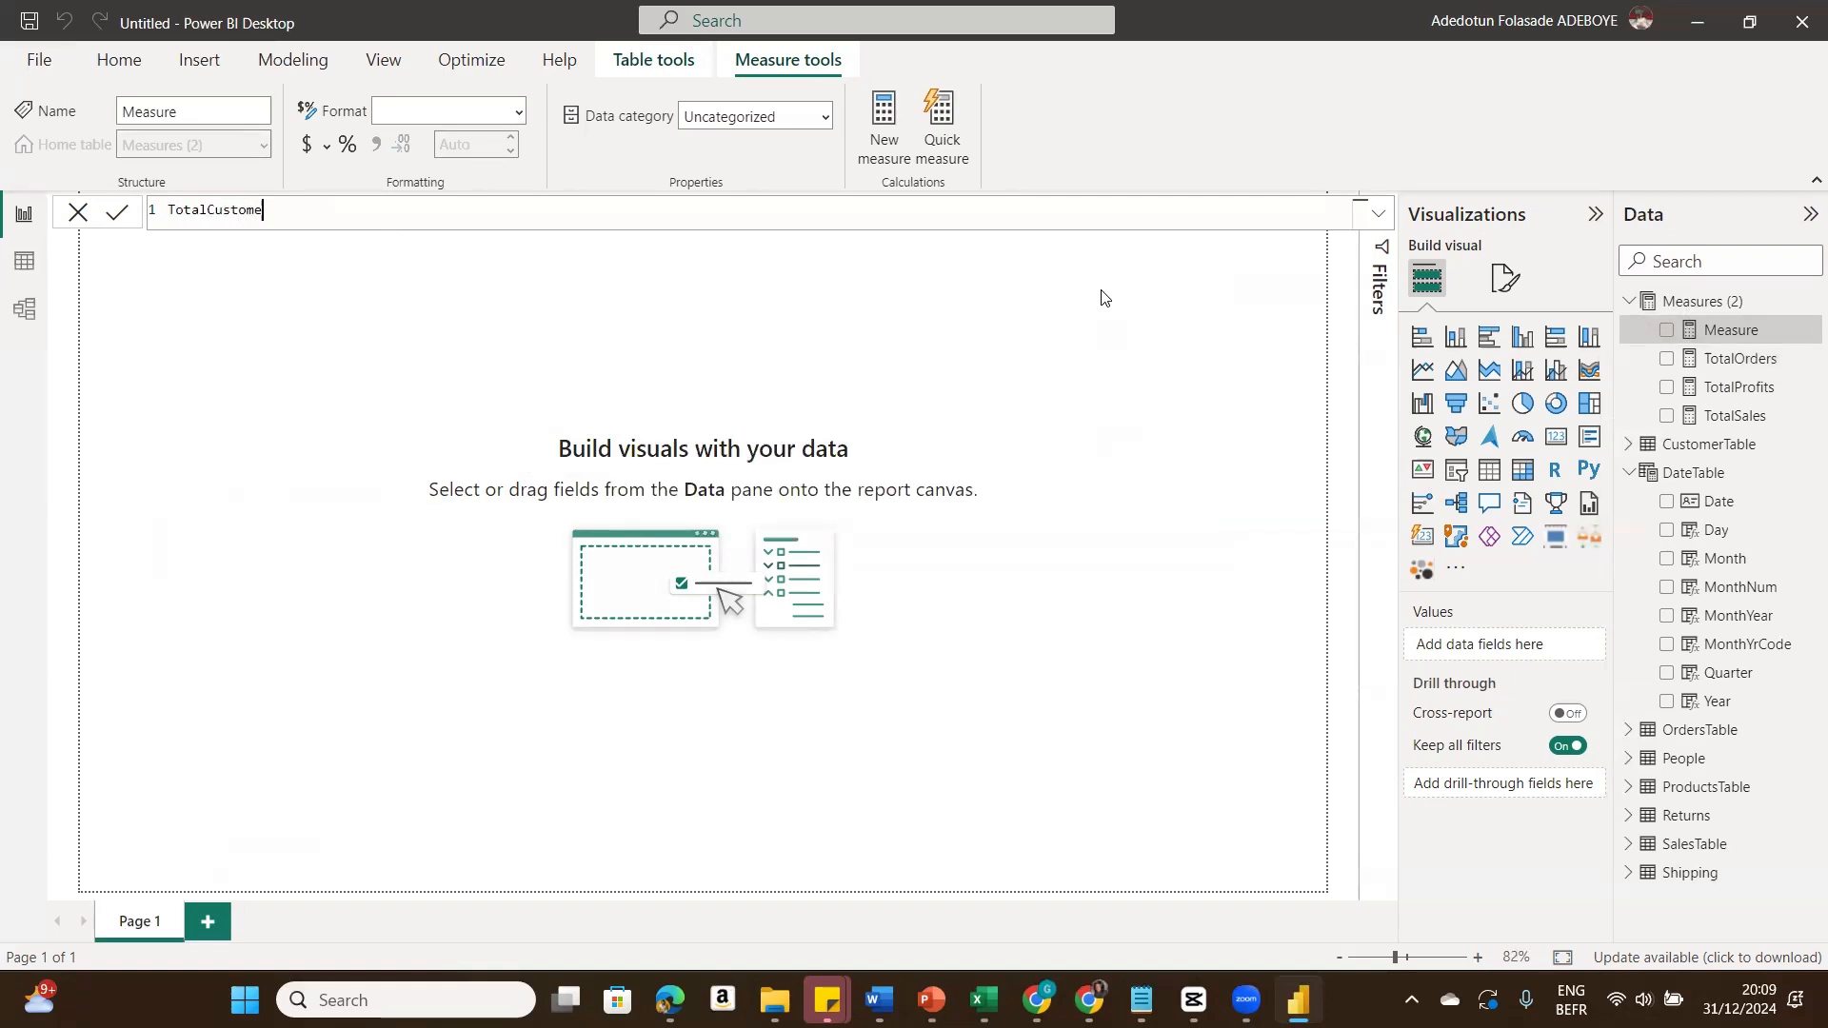
text(rs = Dist)
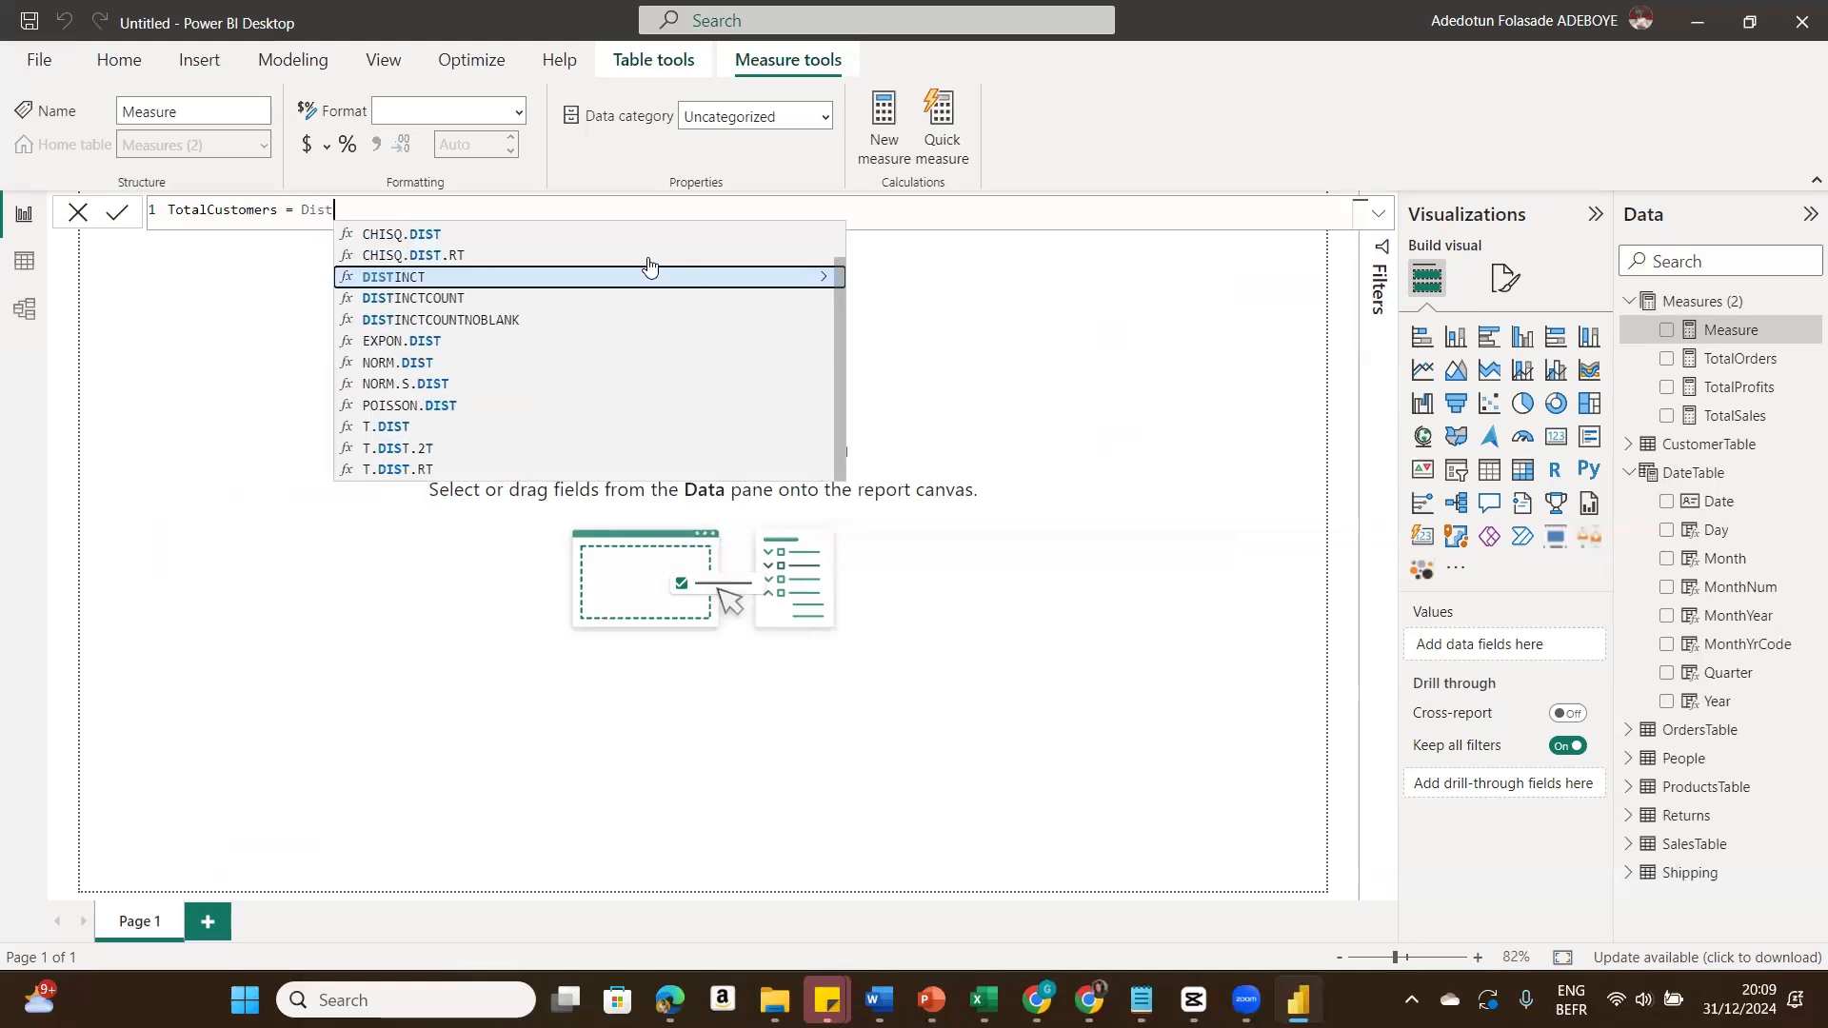
click(638, 298)
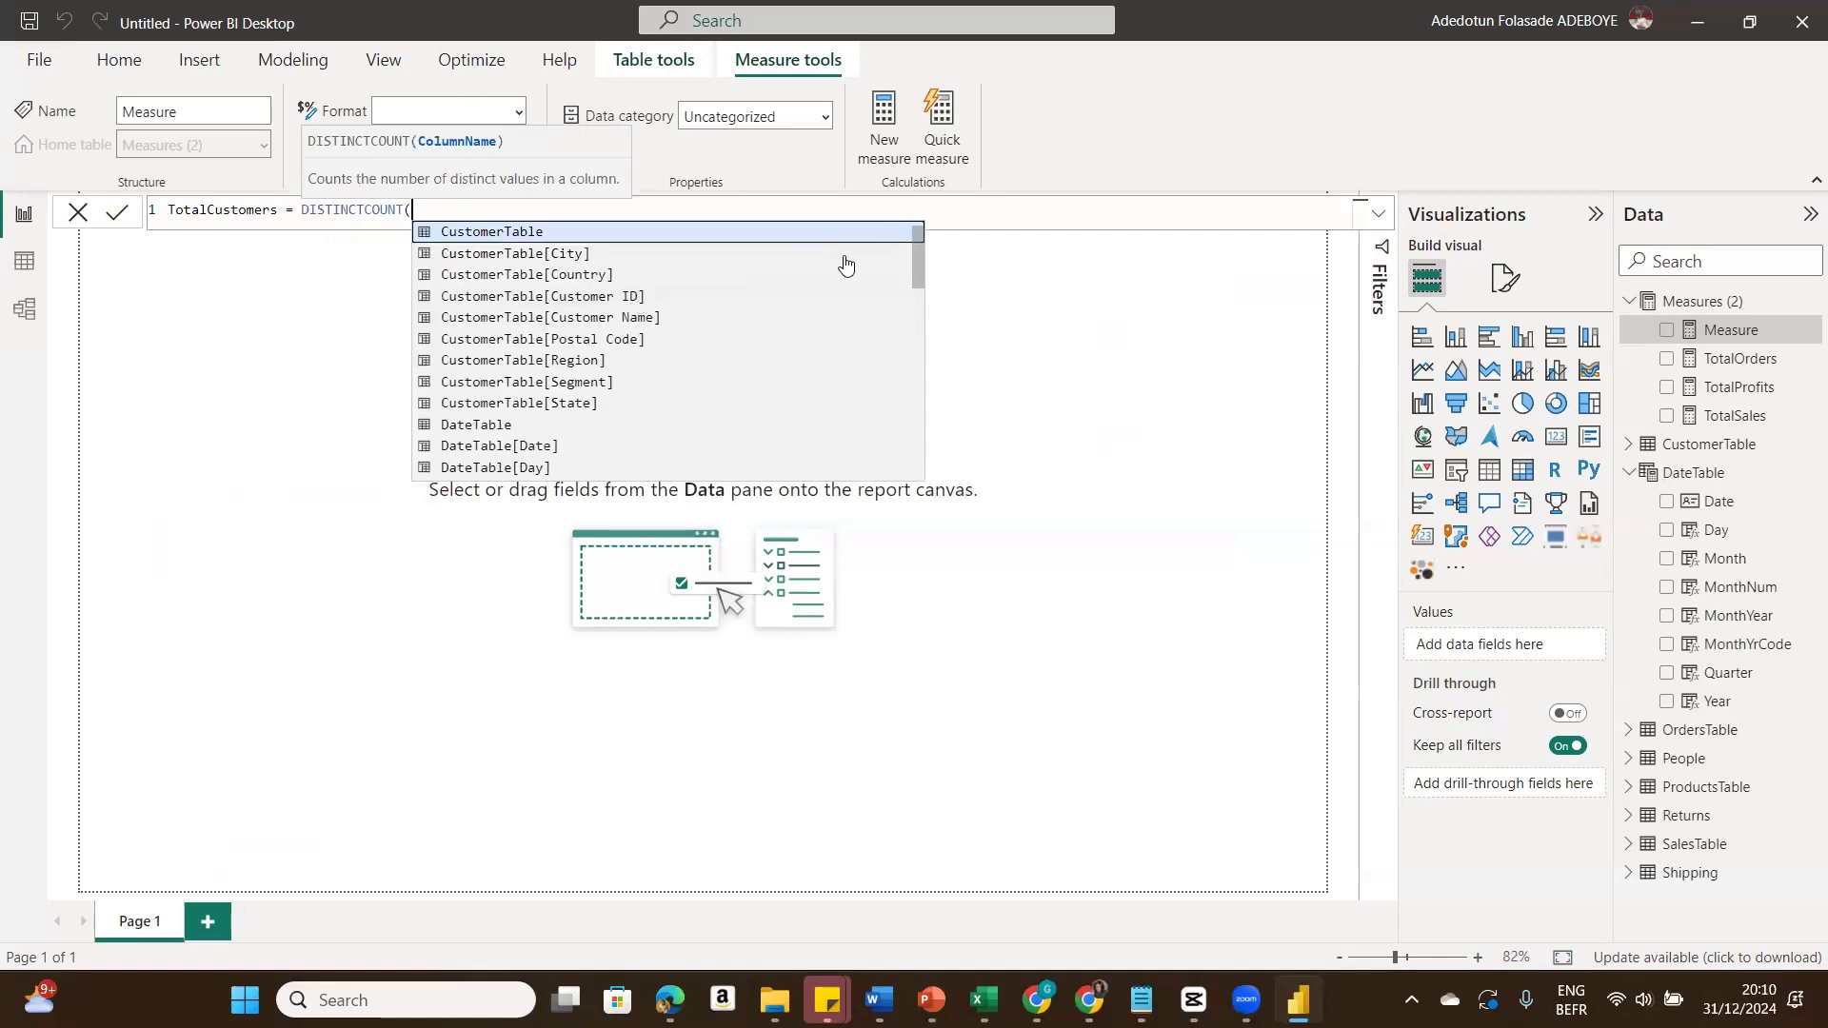
drag(917, 270, 914, 455)
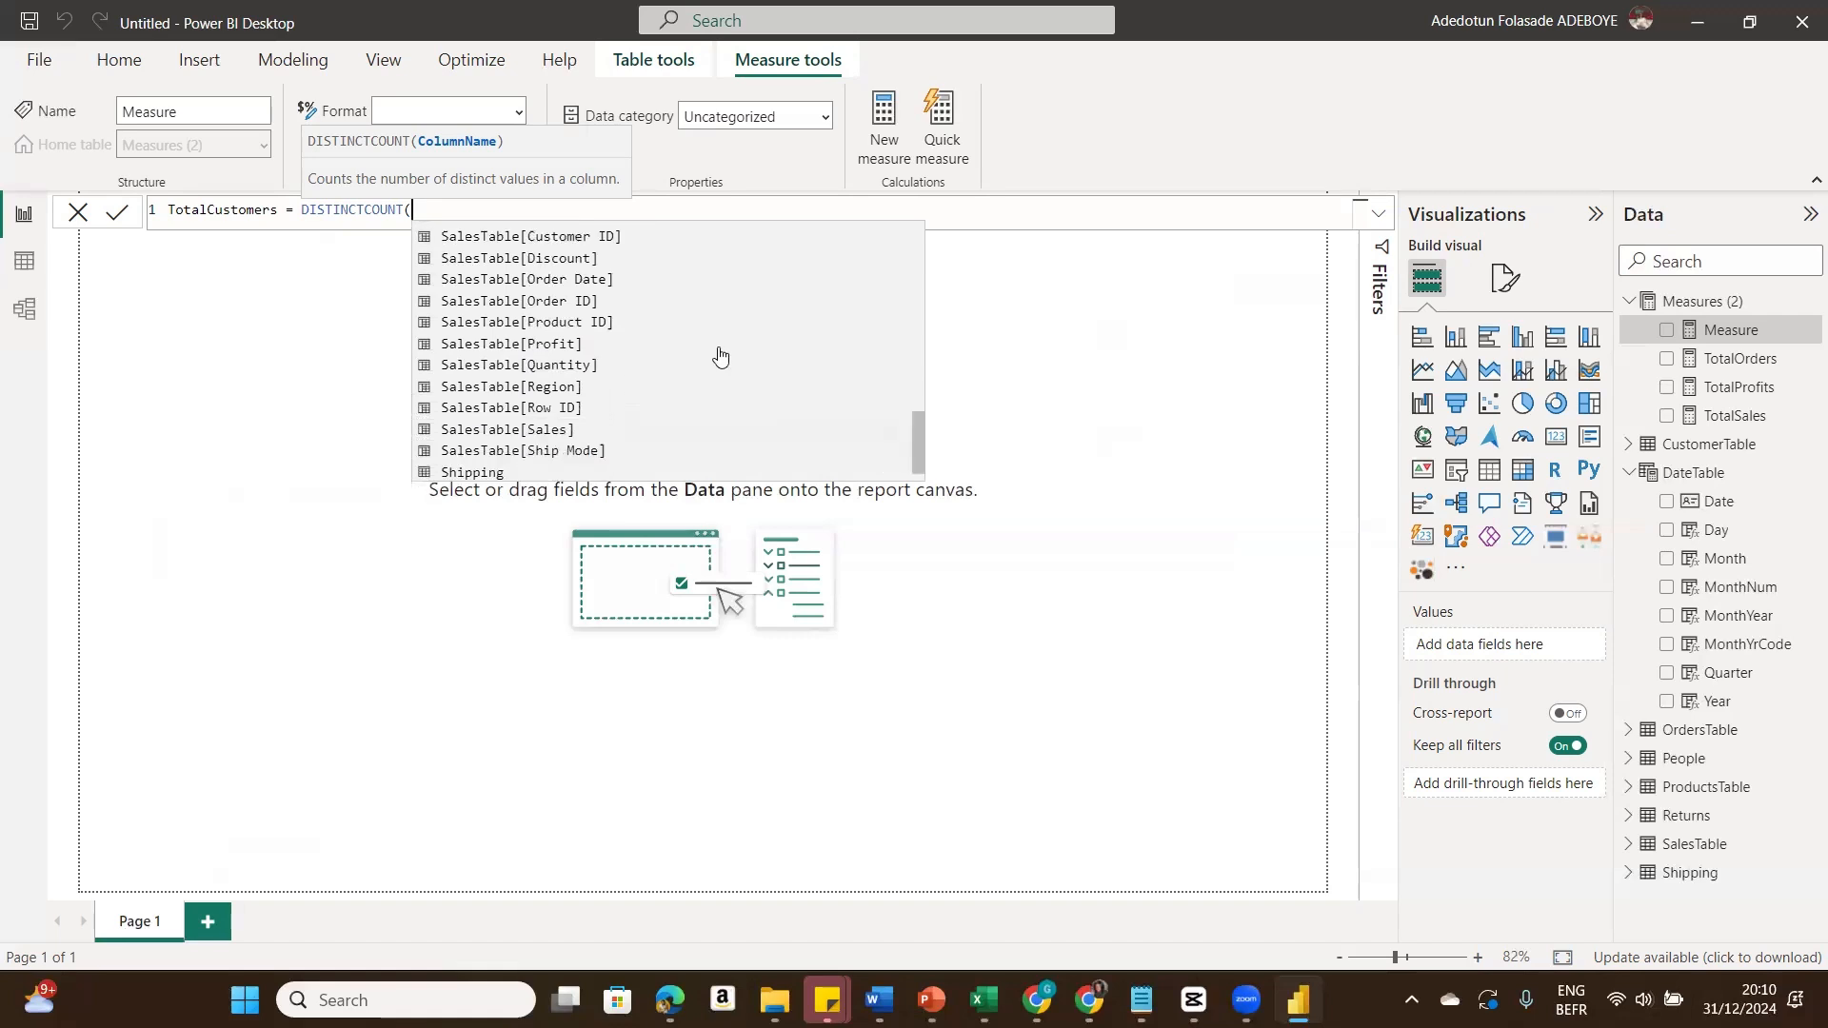
click(596, 236)
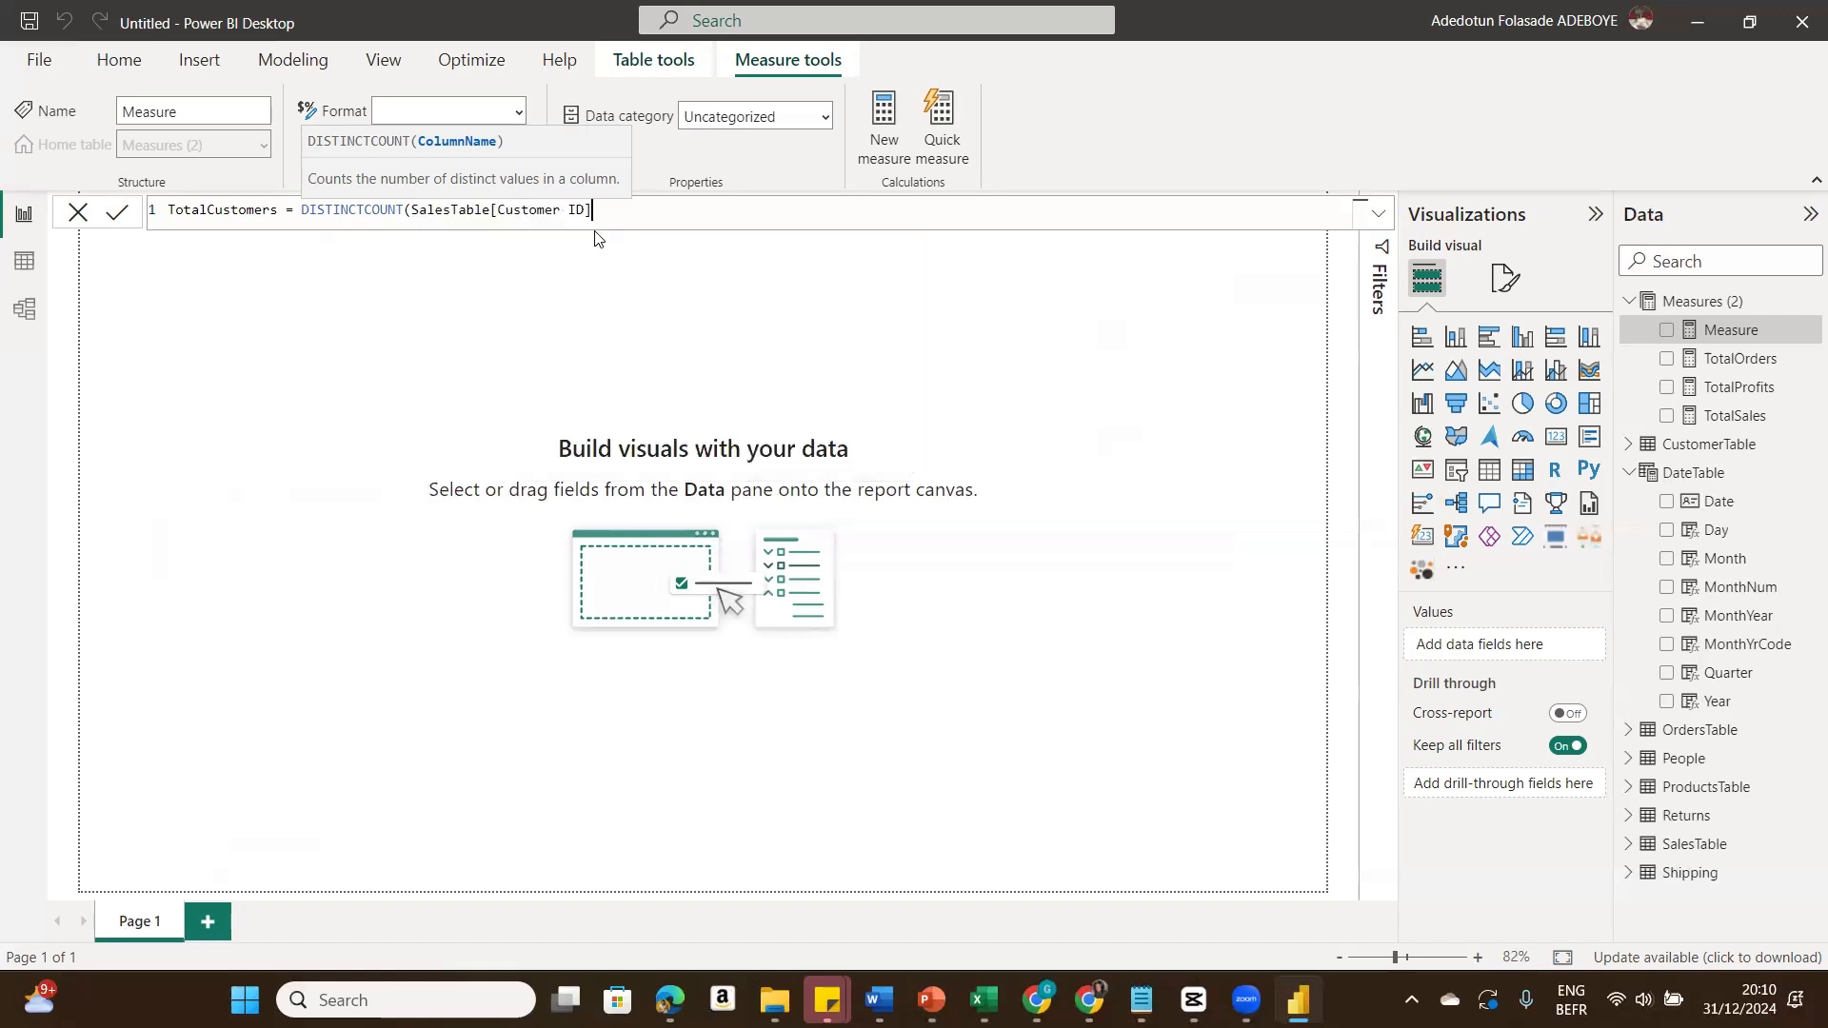
text())
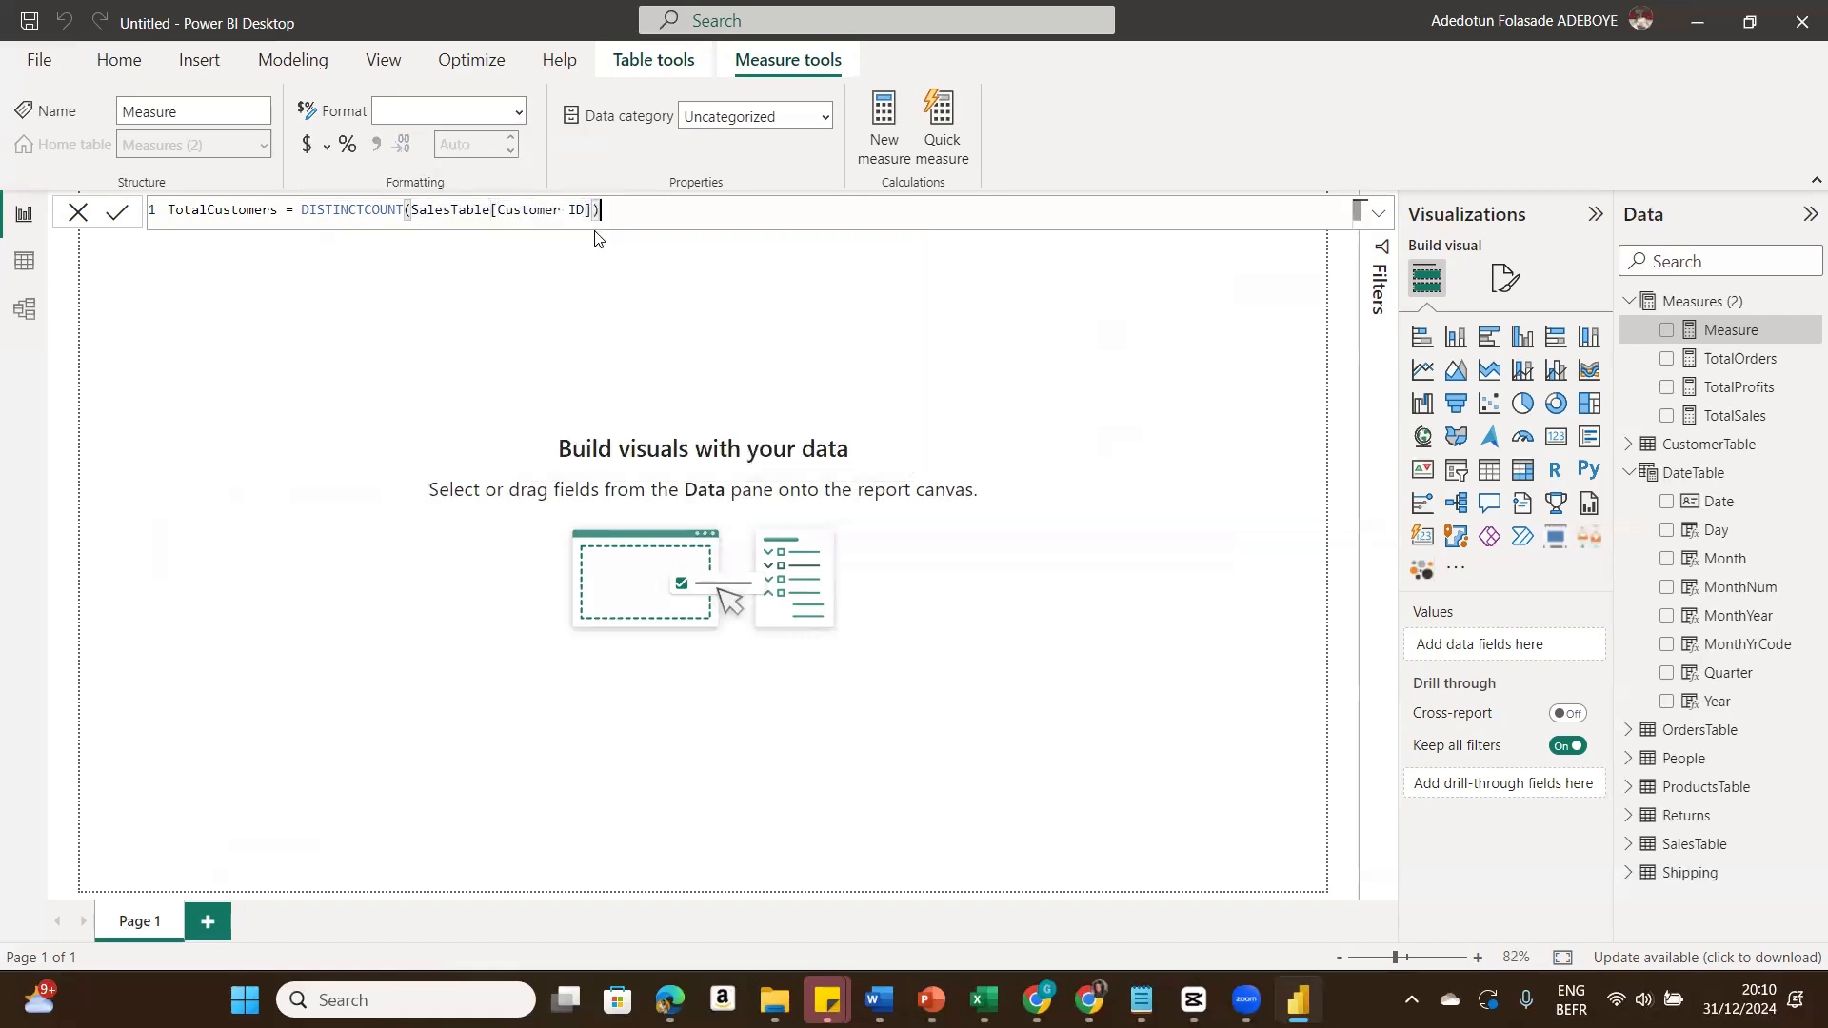
click(117, 213)
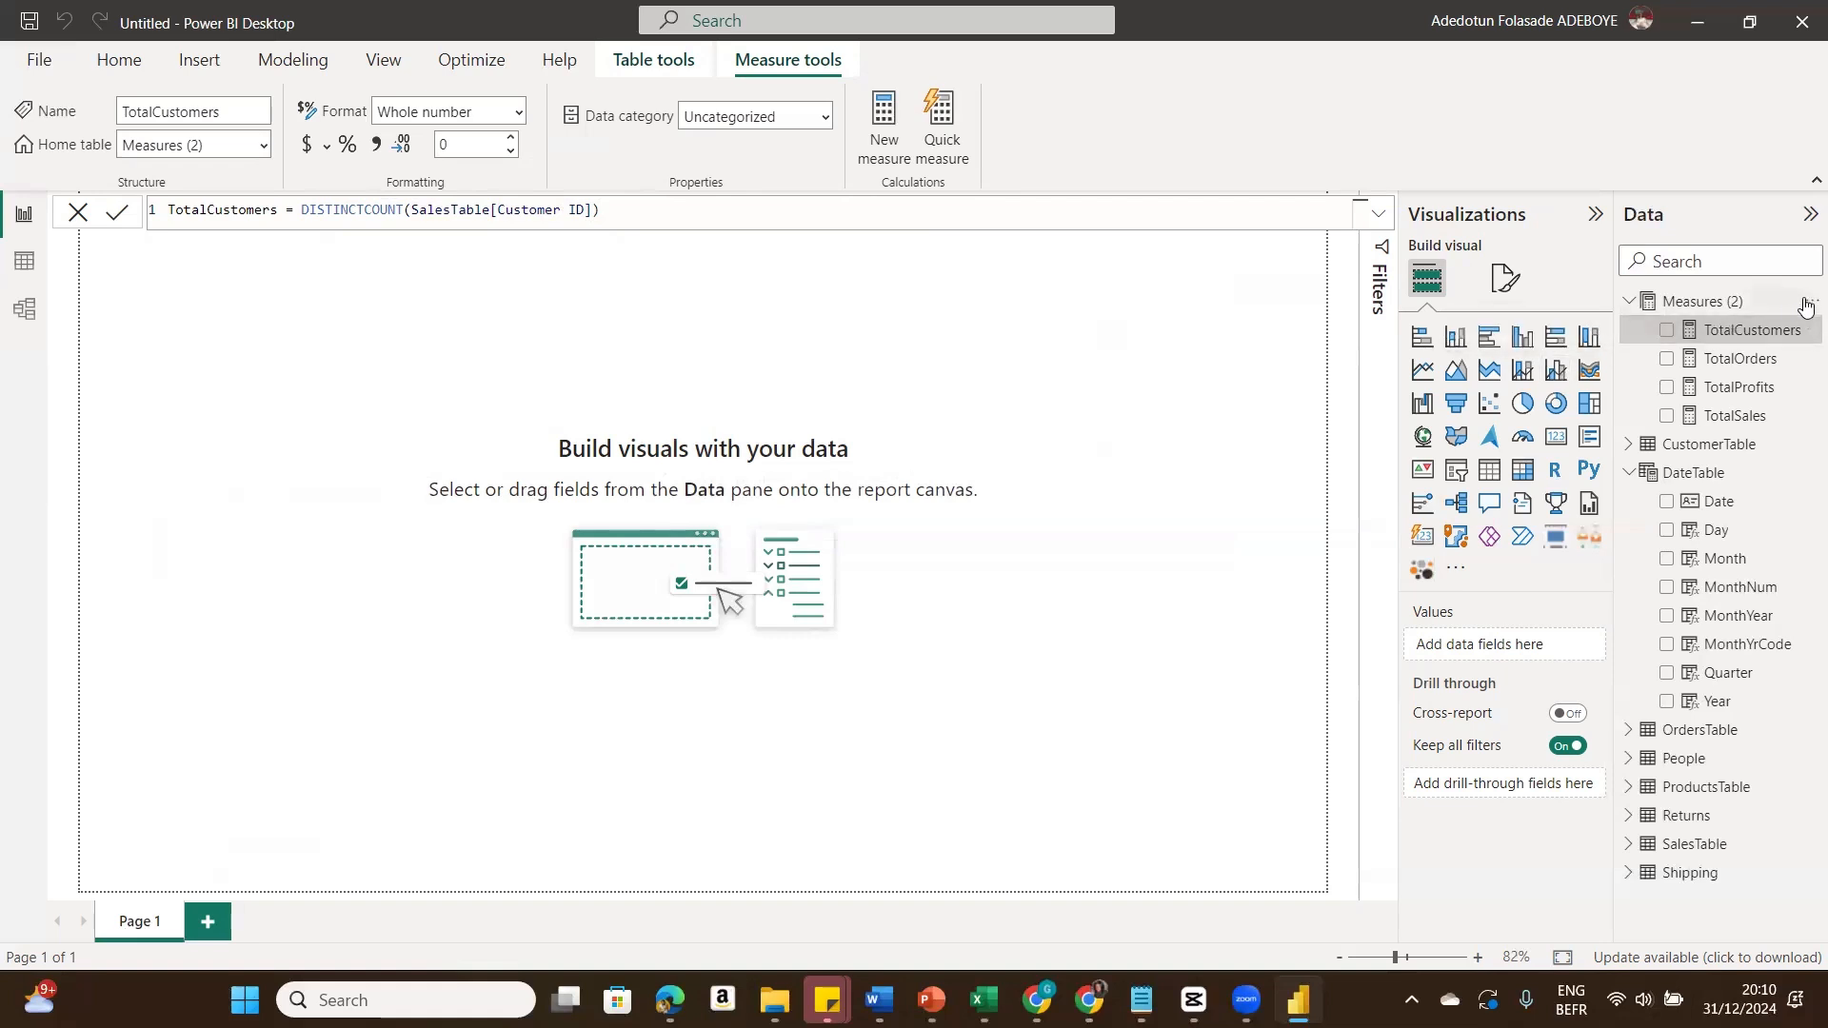
Step: Add a measure AvgDiscount = AVERAGE(SalesTable[Discount]) to the Measures table
click(1804, 304)
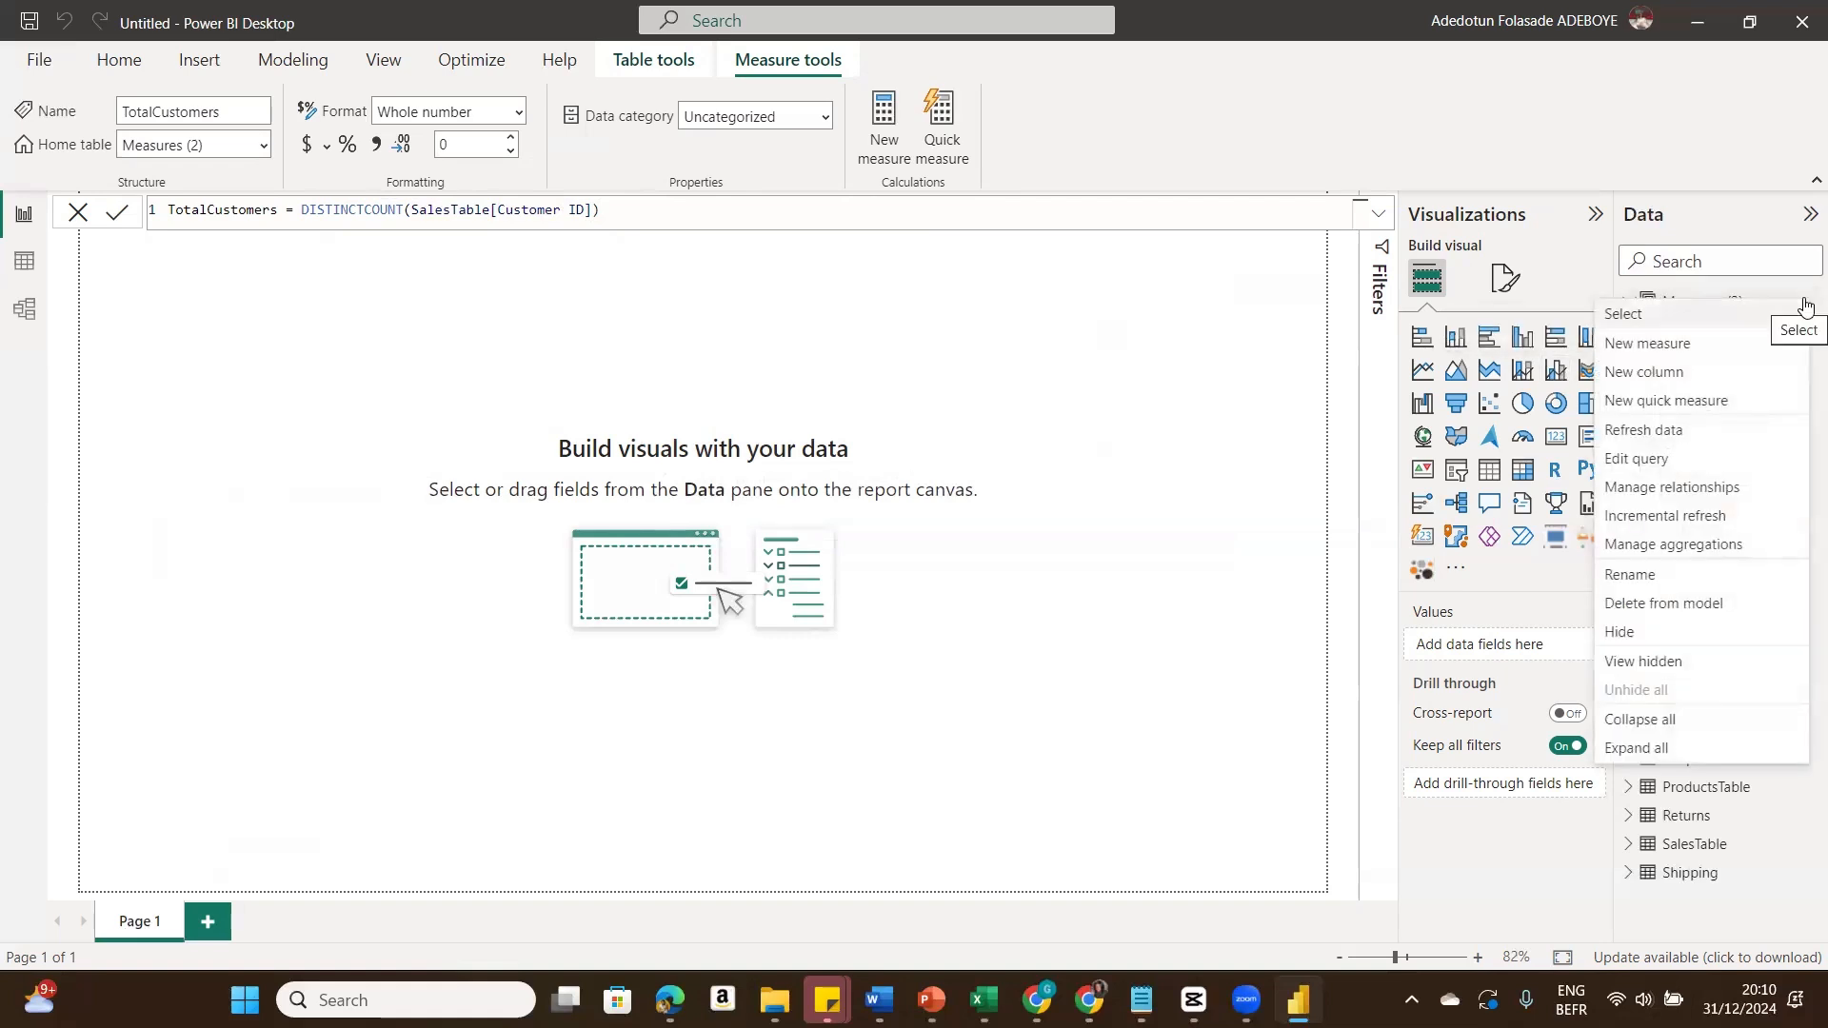
click(1681, 343)
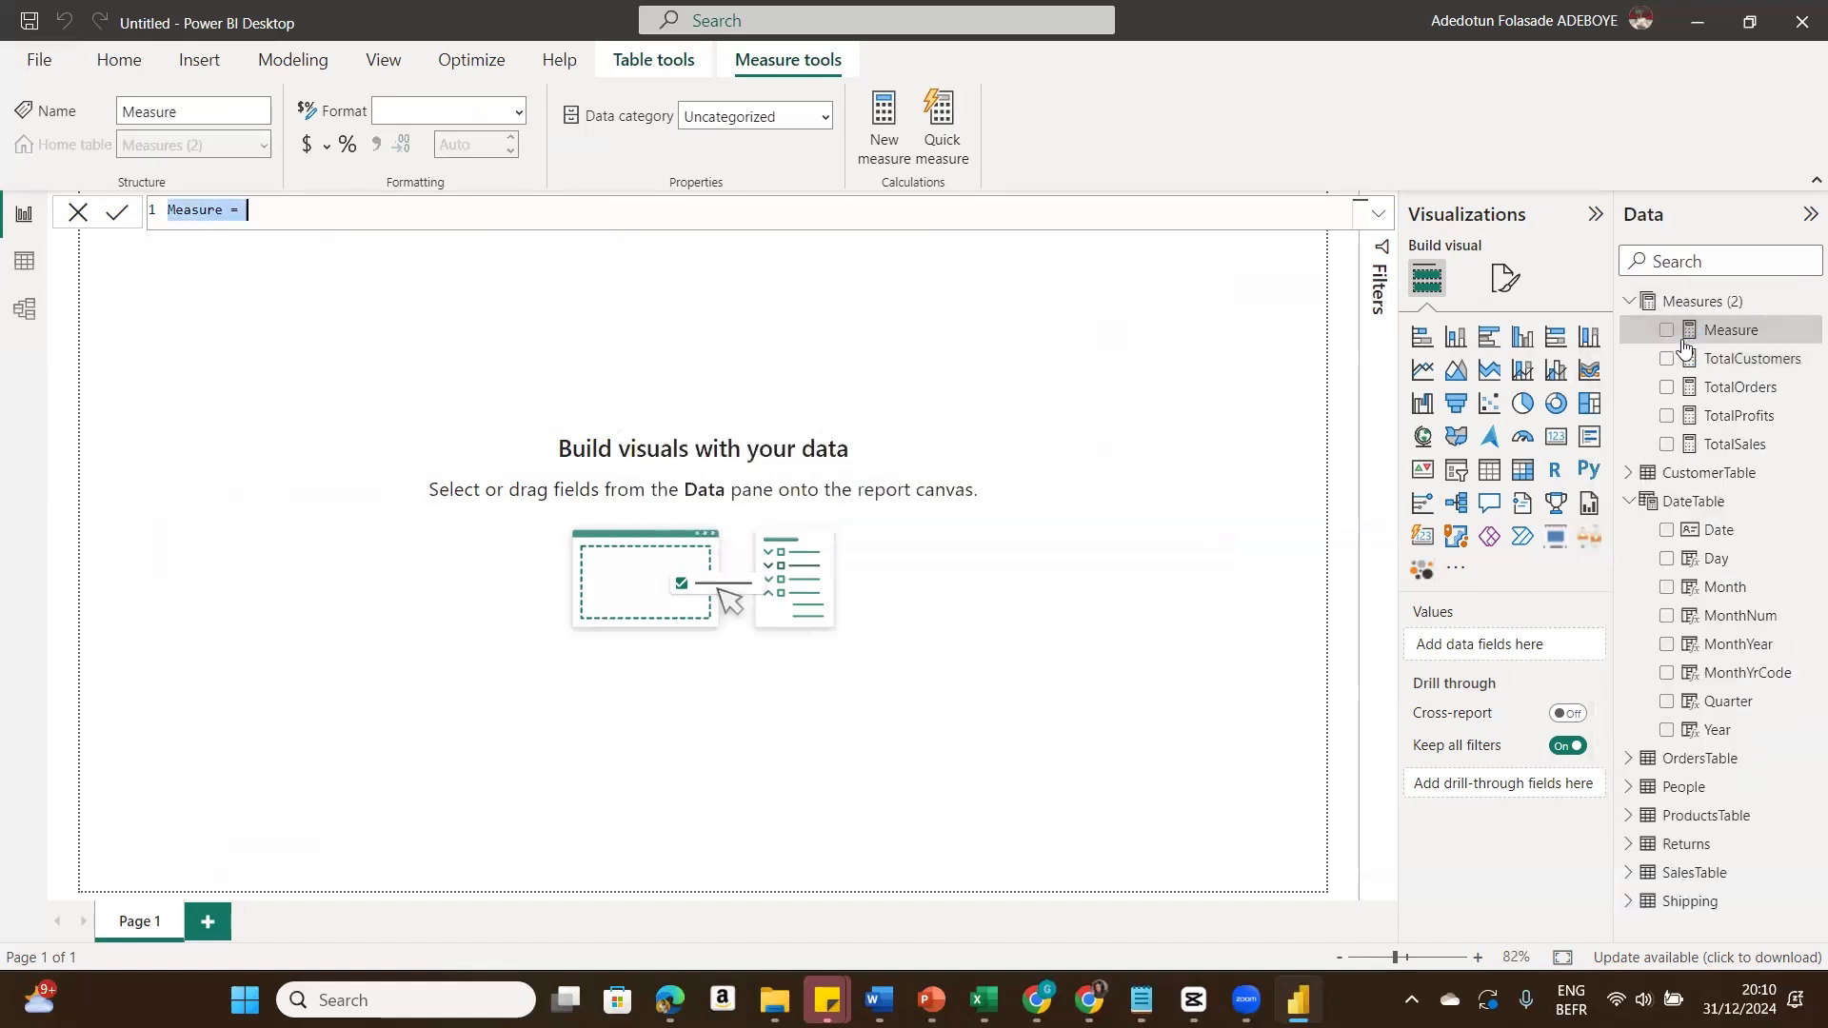
text(Av)
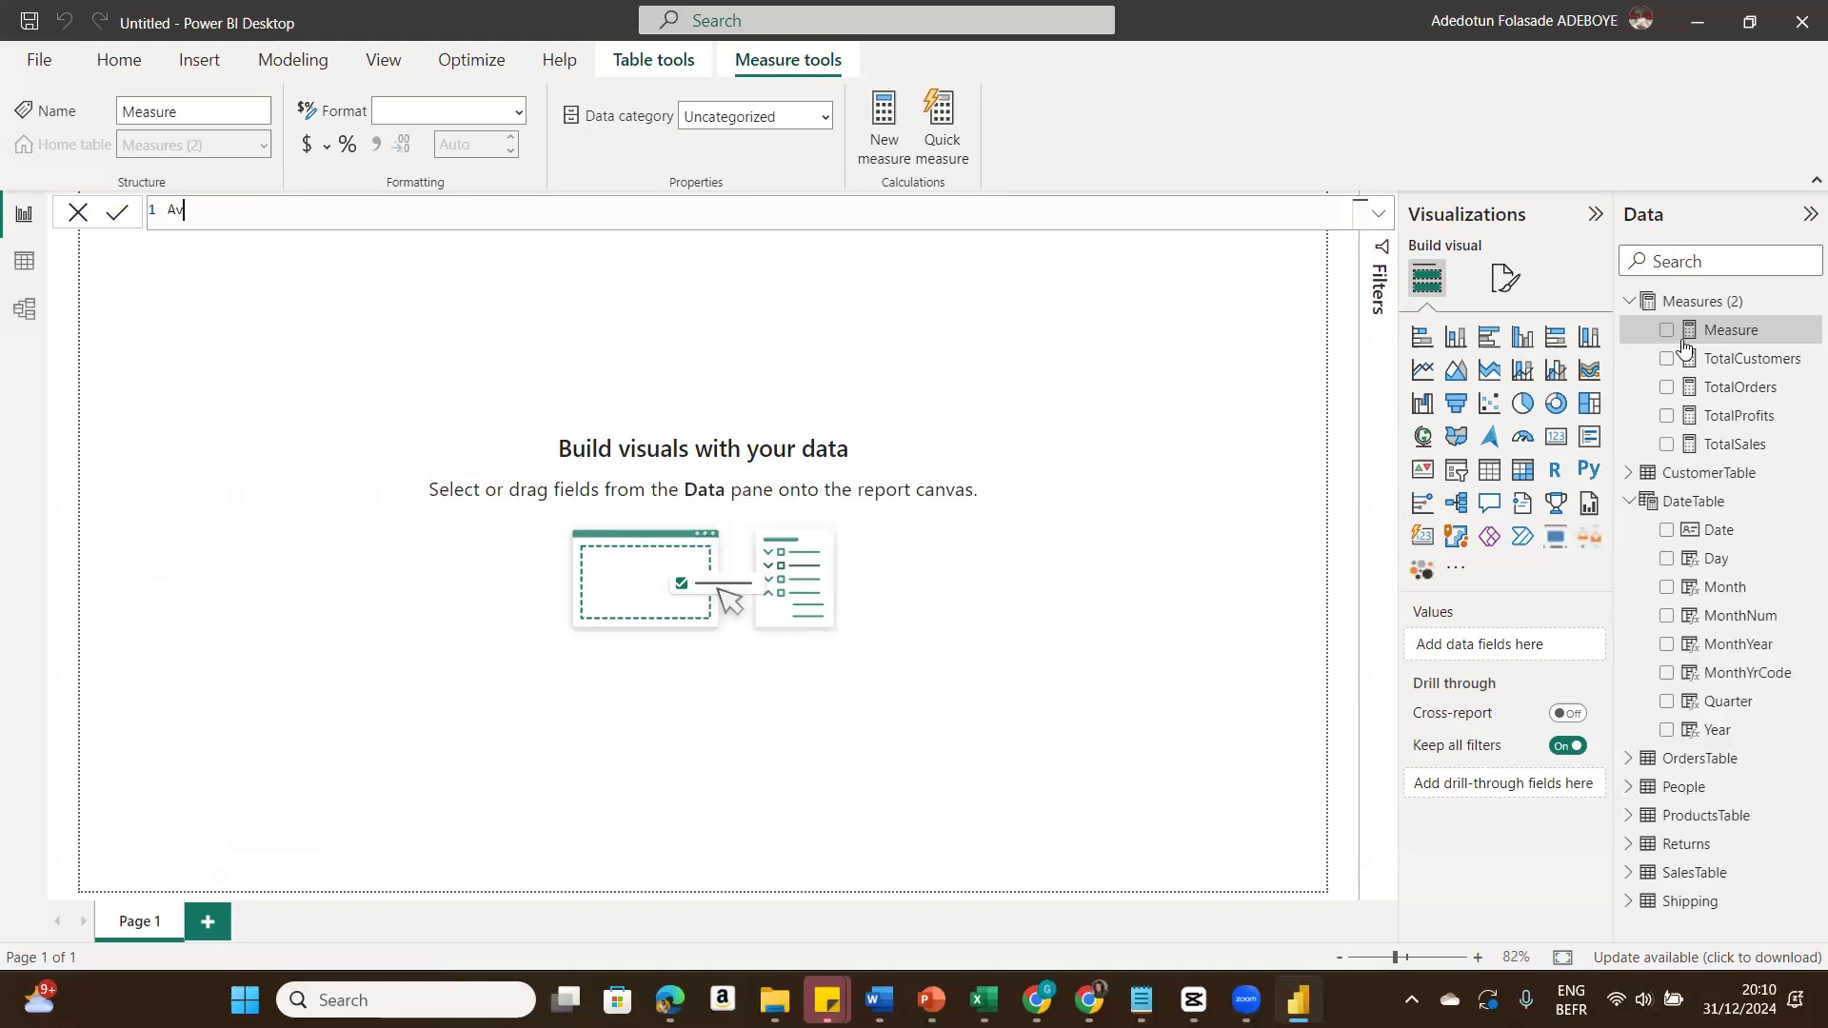
text(gDiscount = Aver)
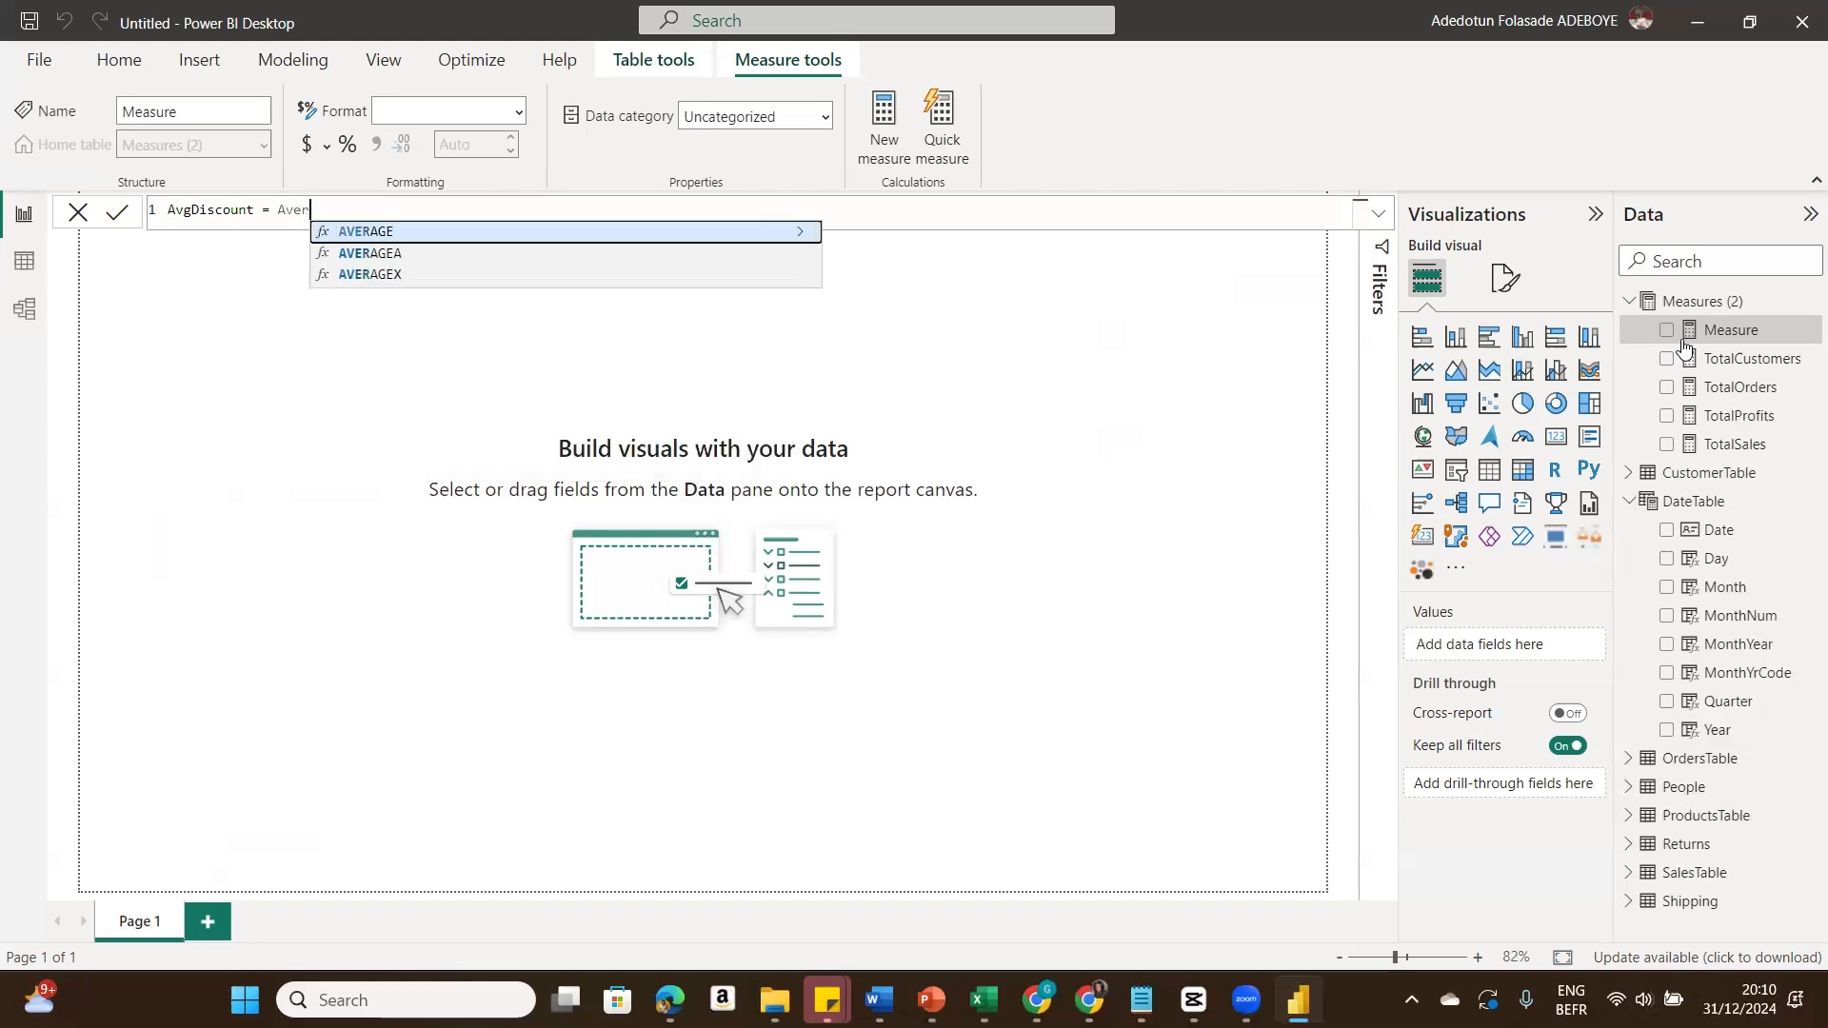
click(586, 234)
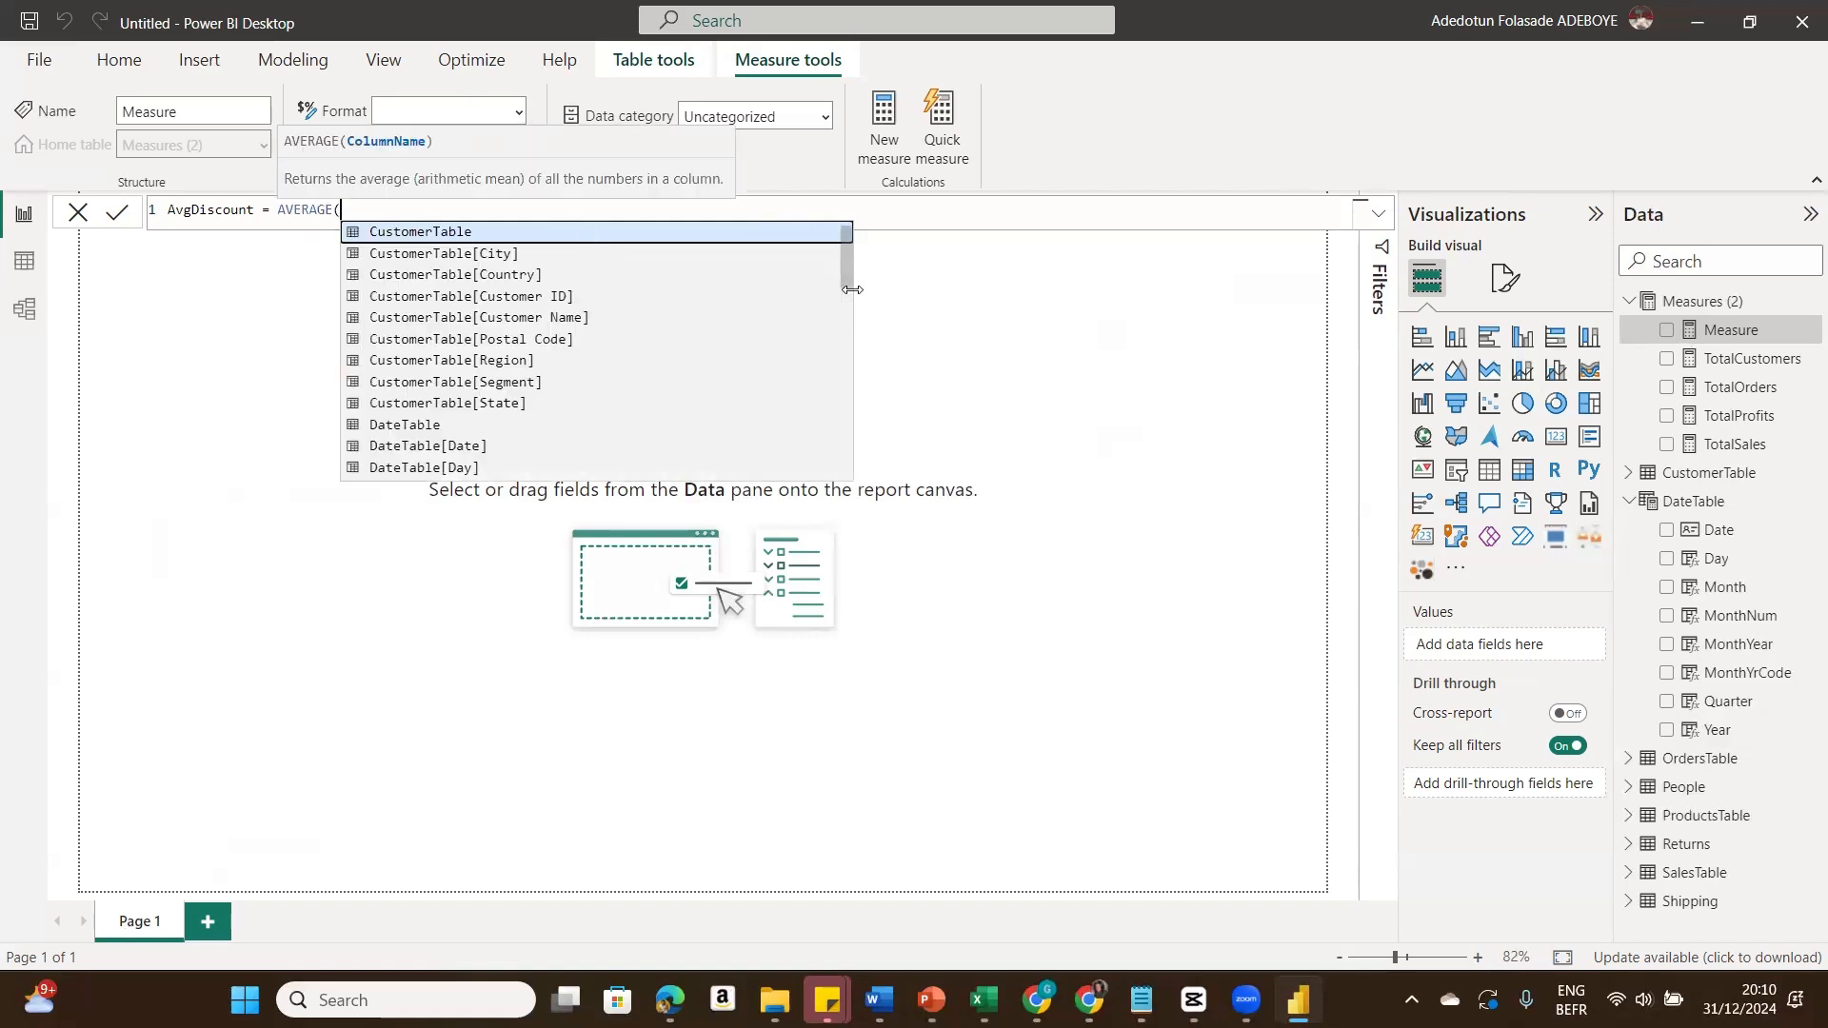
scroll(836, 395, down, 3)
scroll(836, 395, down, 10)
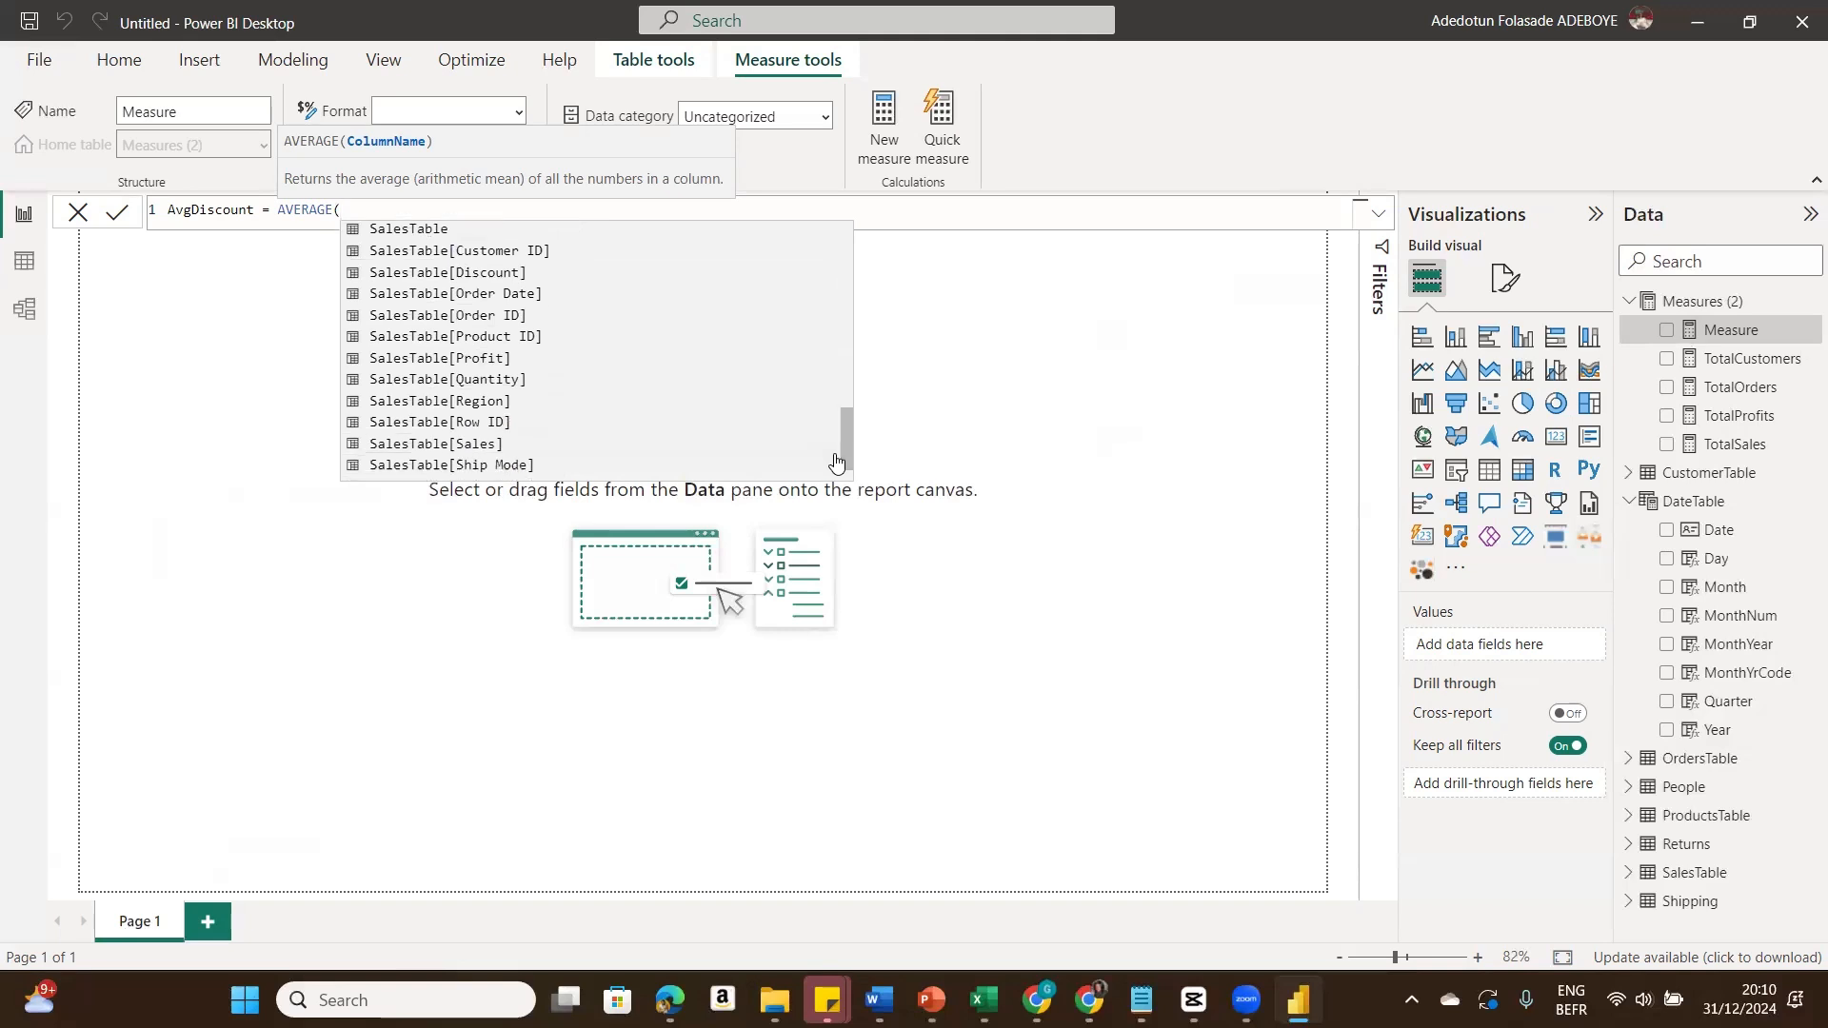
click(476, 272)
text())
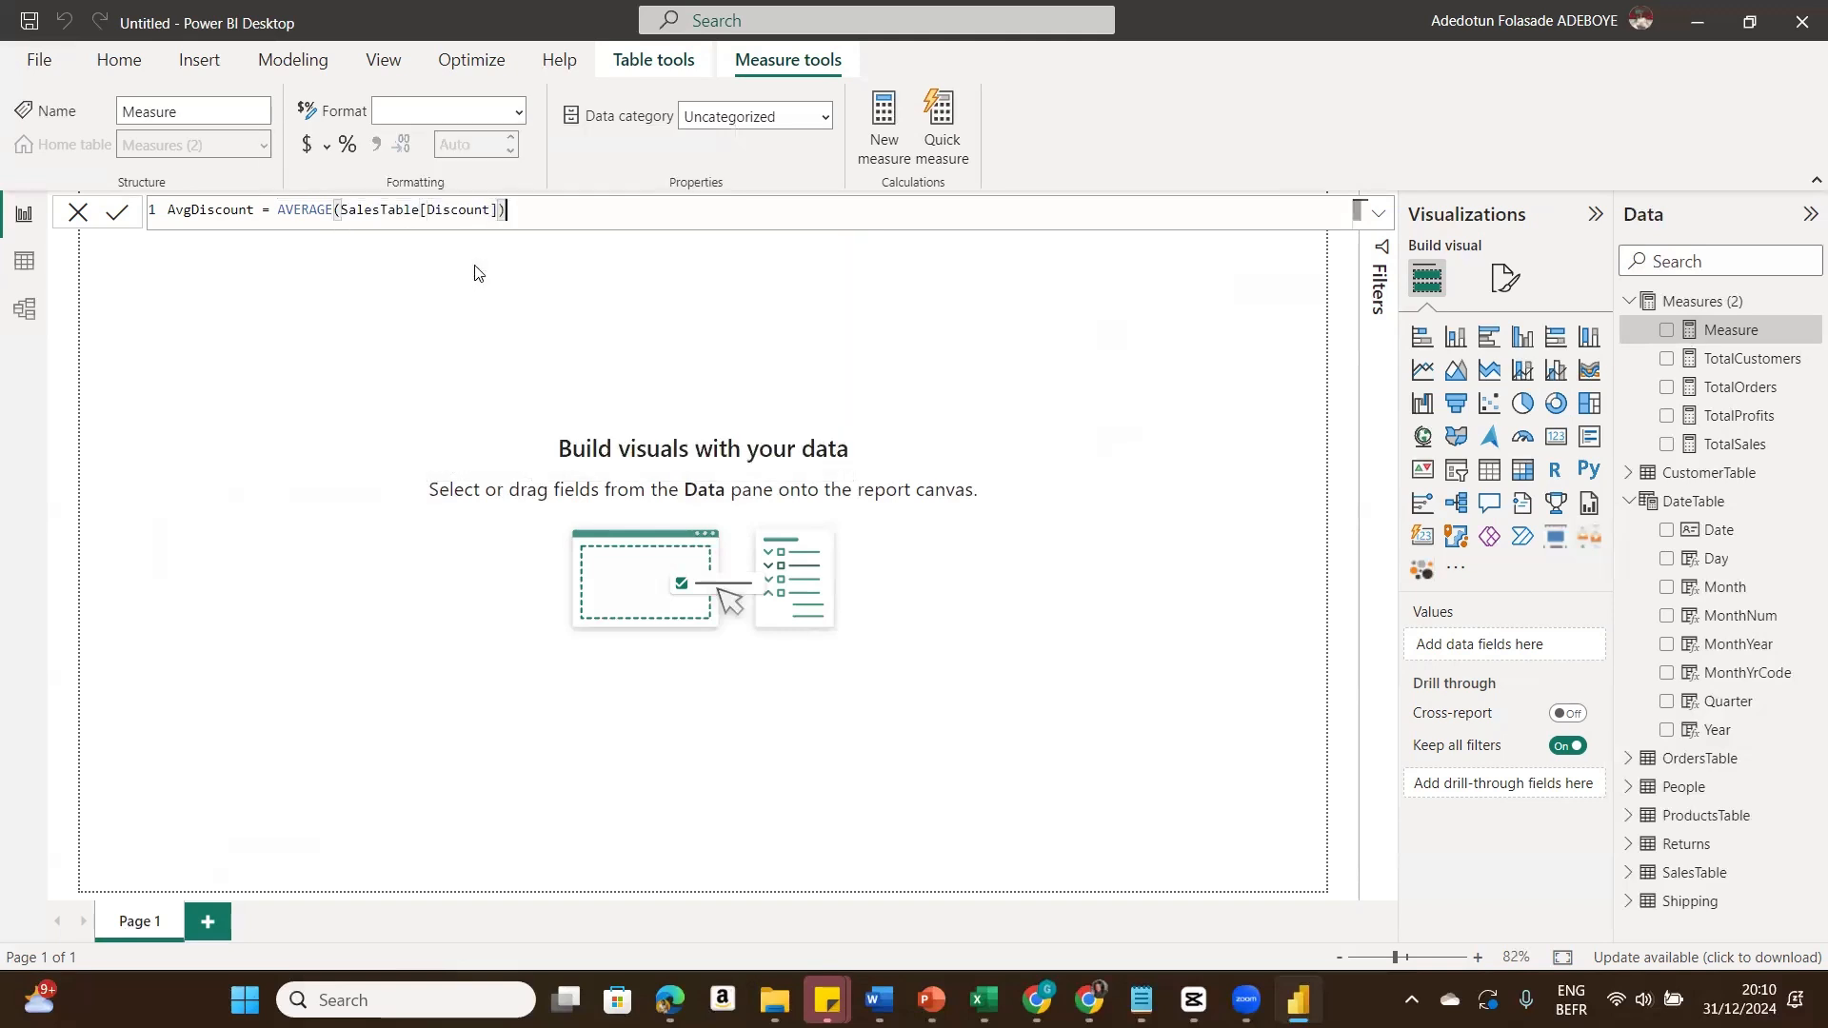
click(119, 215)
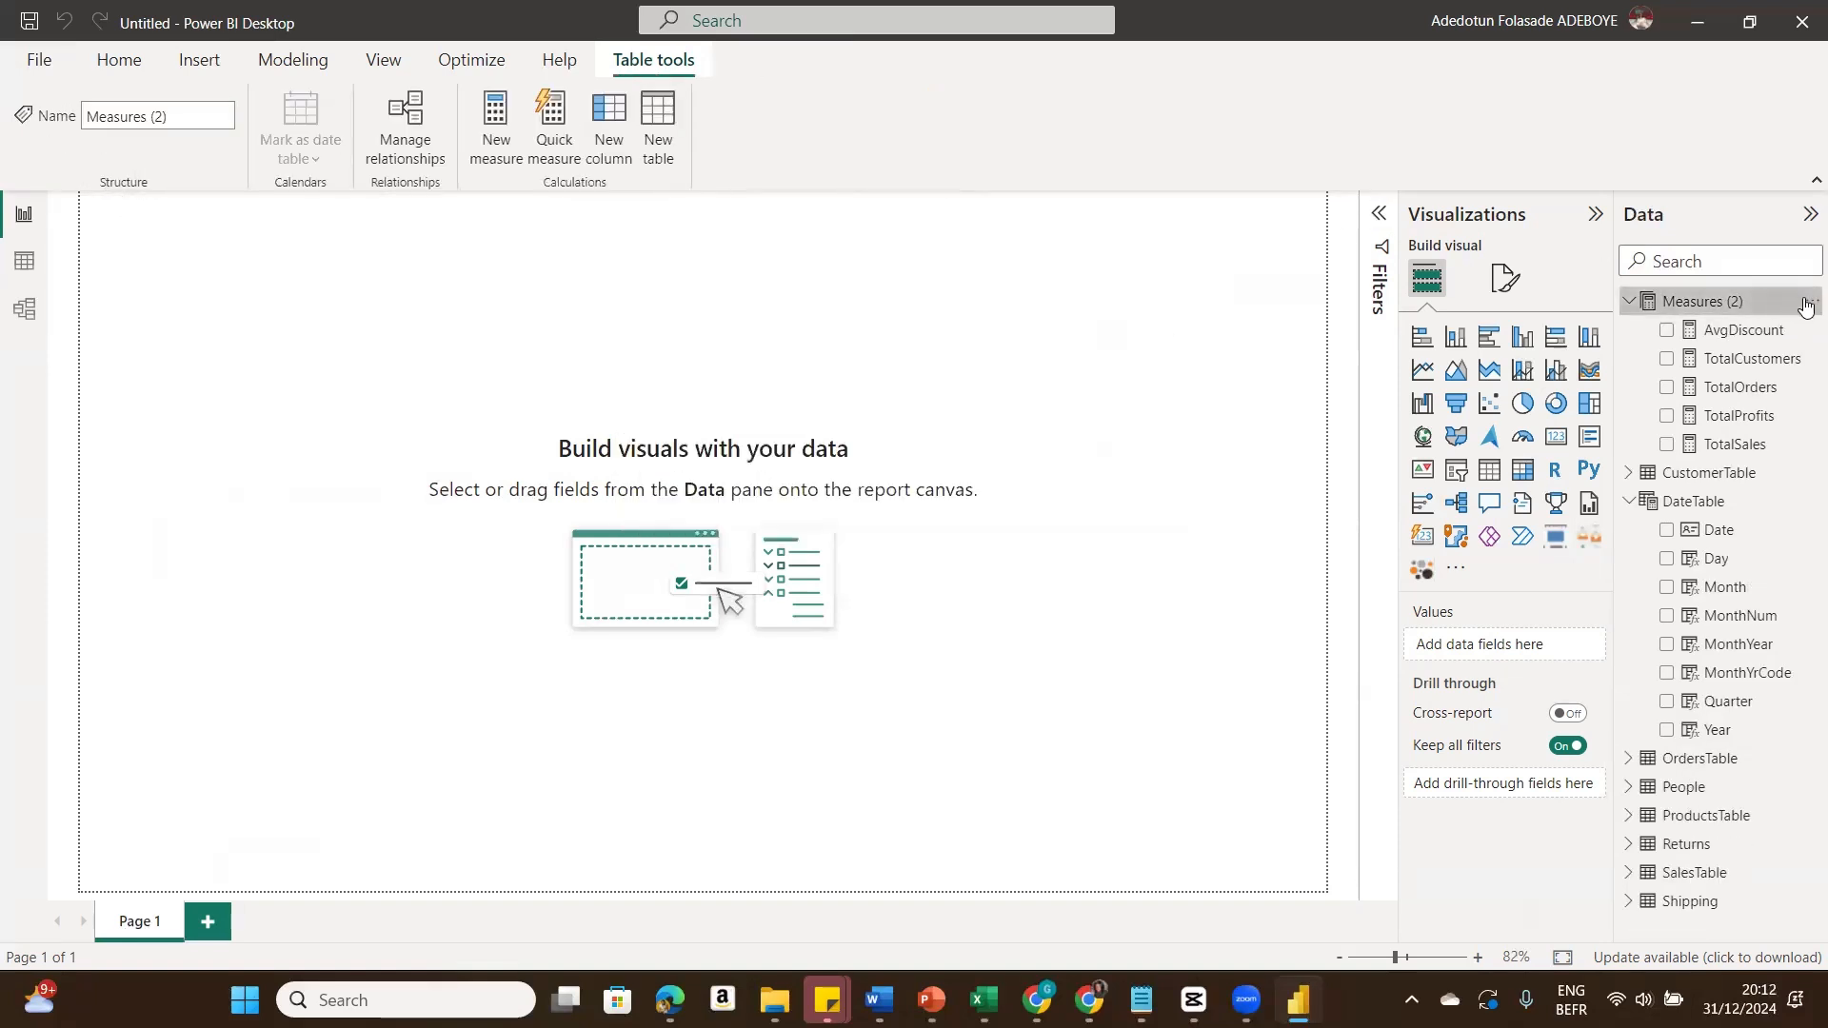
Step: Add a measure %Profit = DIVIDE([TotalProfits], [TotalSales]) to the Measures table
click(1805, 303)
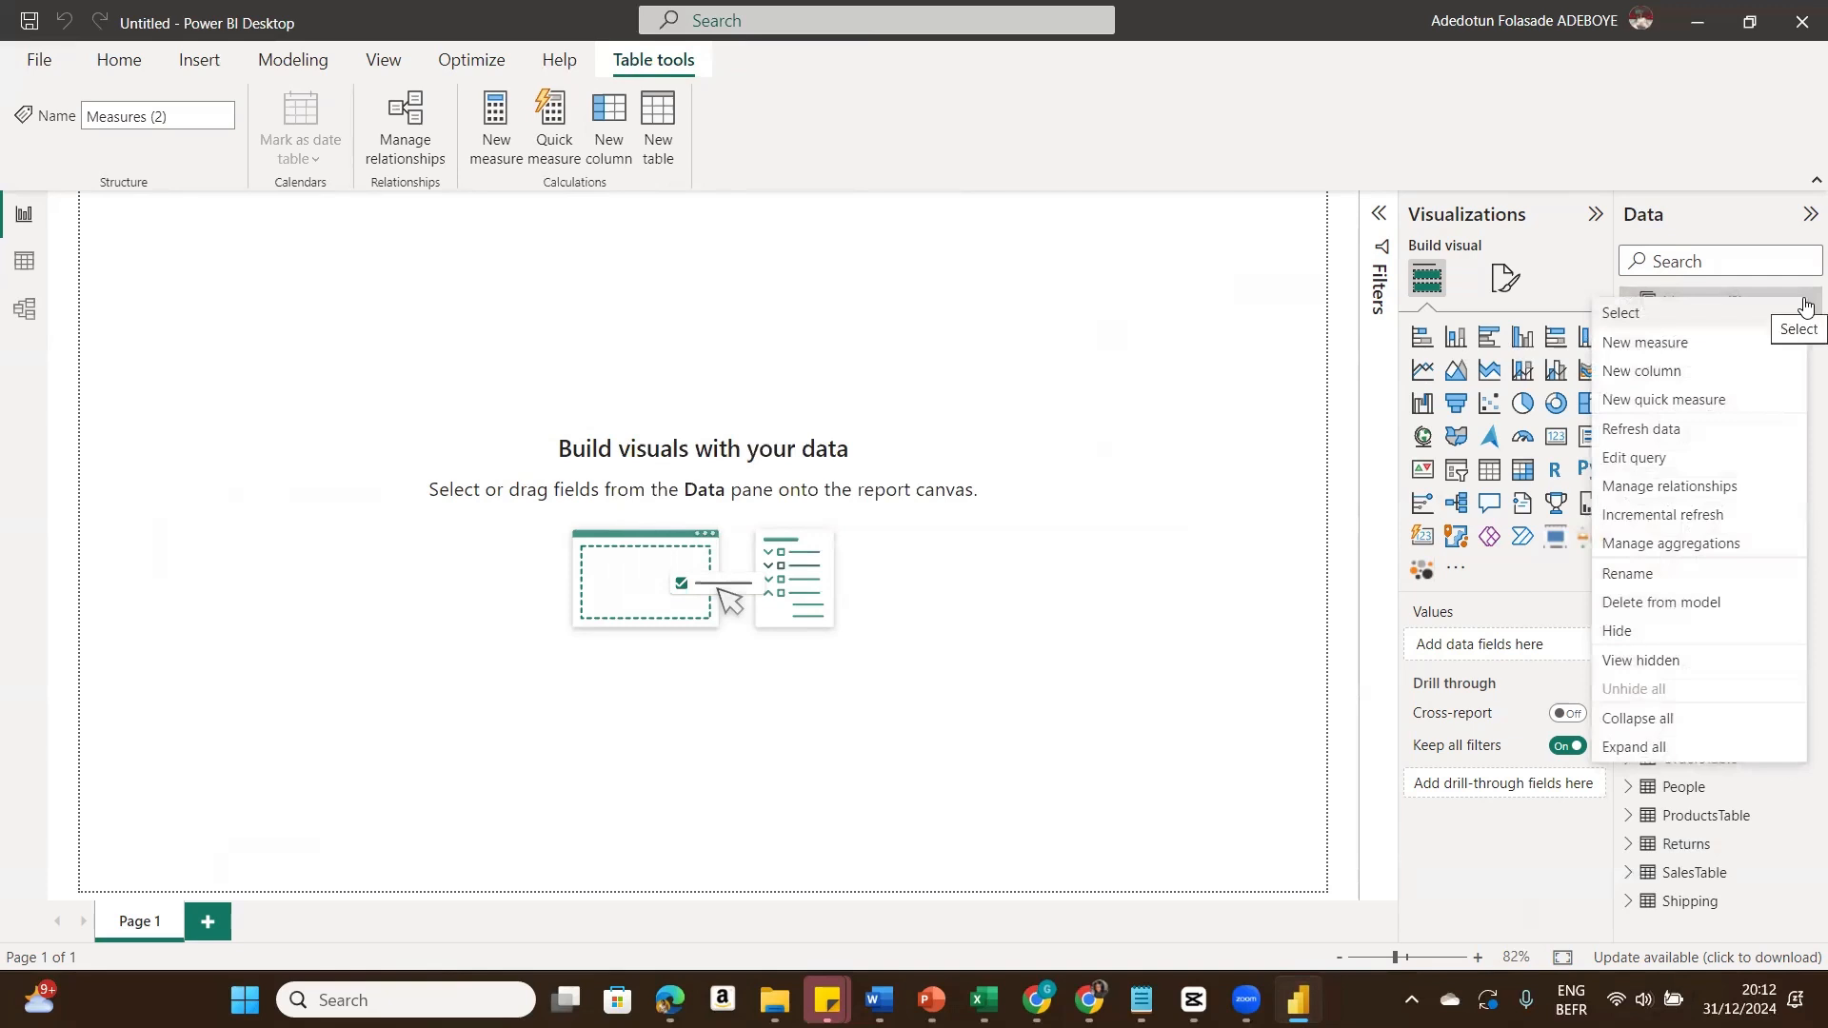
click(1715, 350)
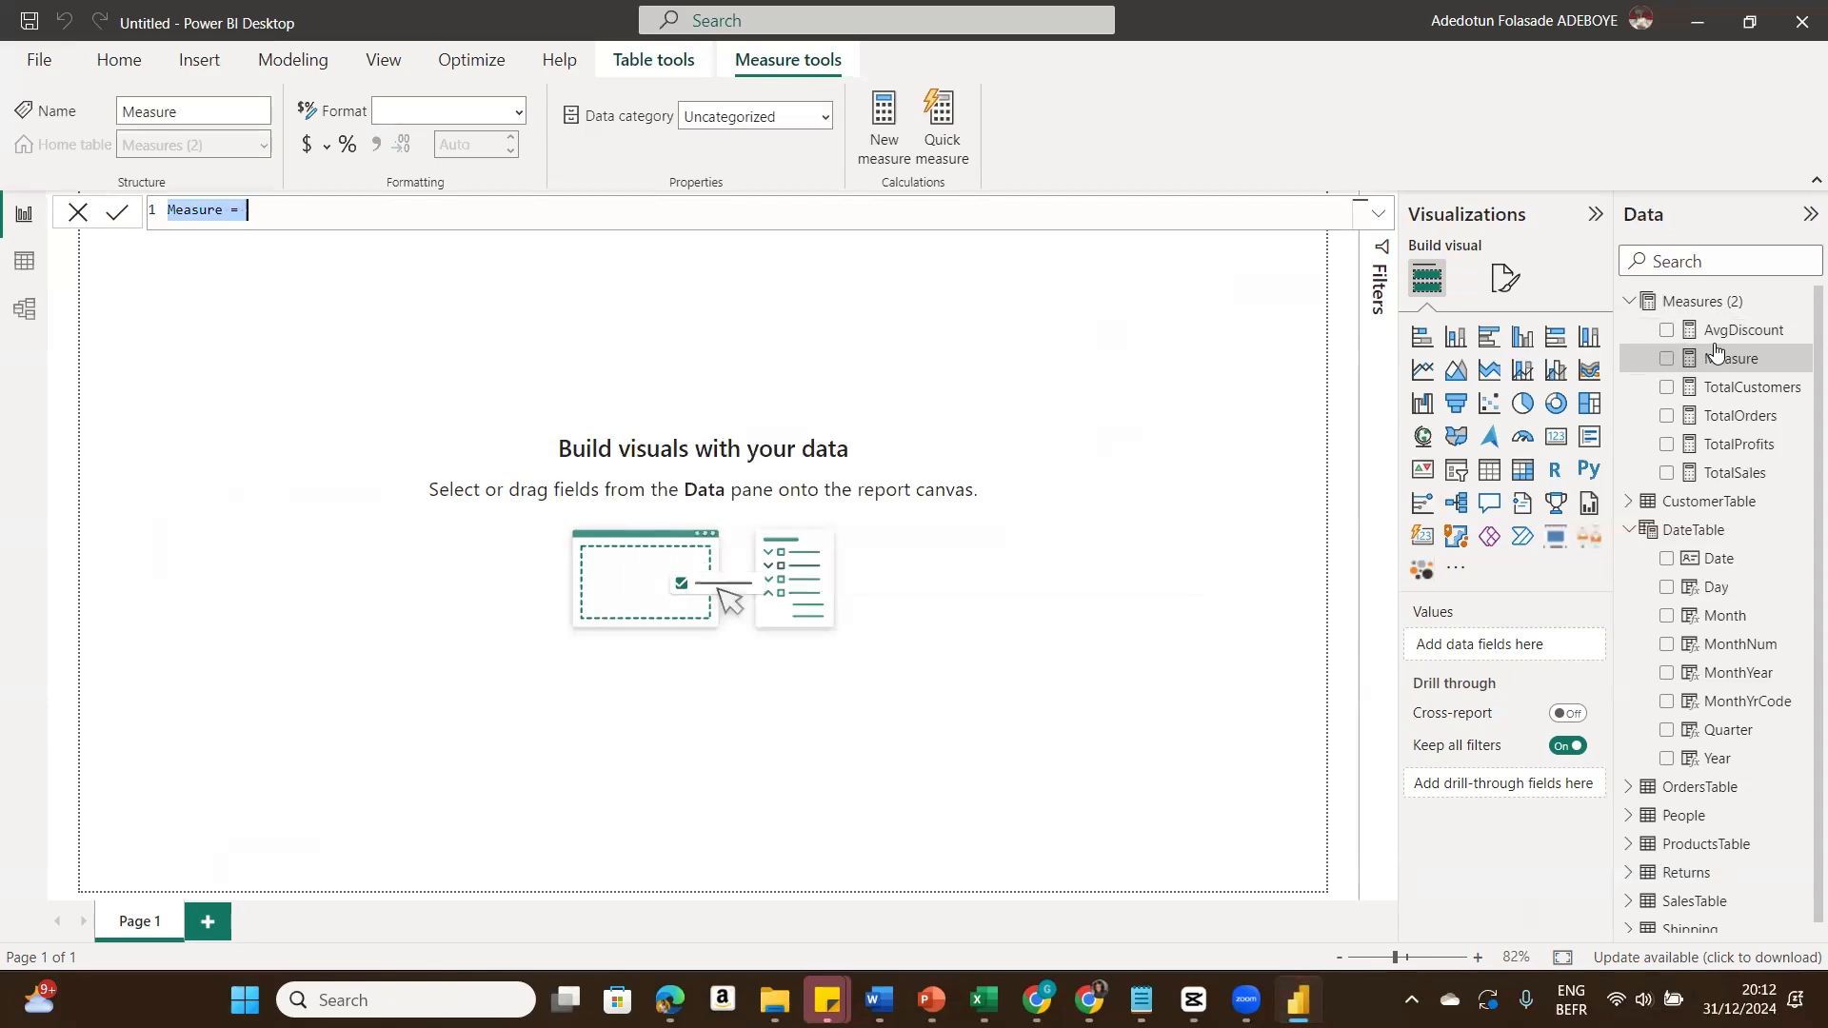
text(%Profit)
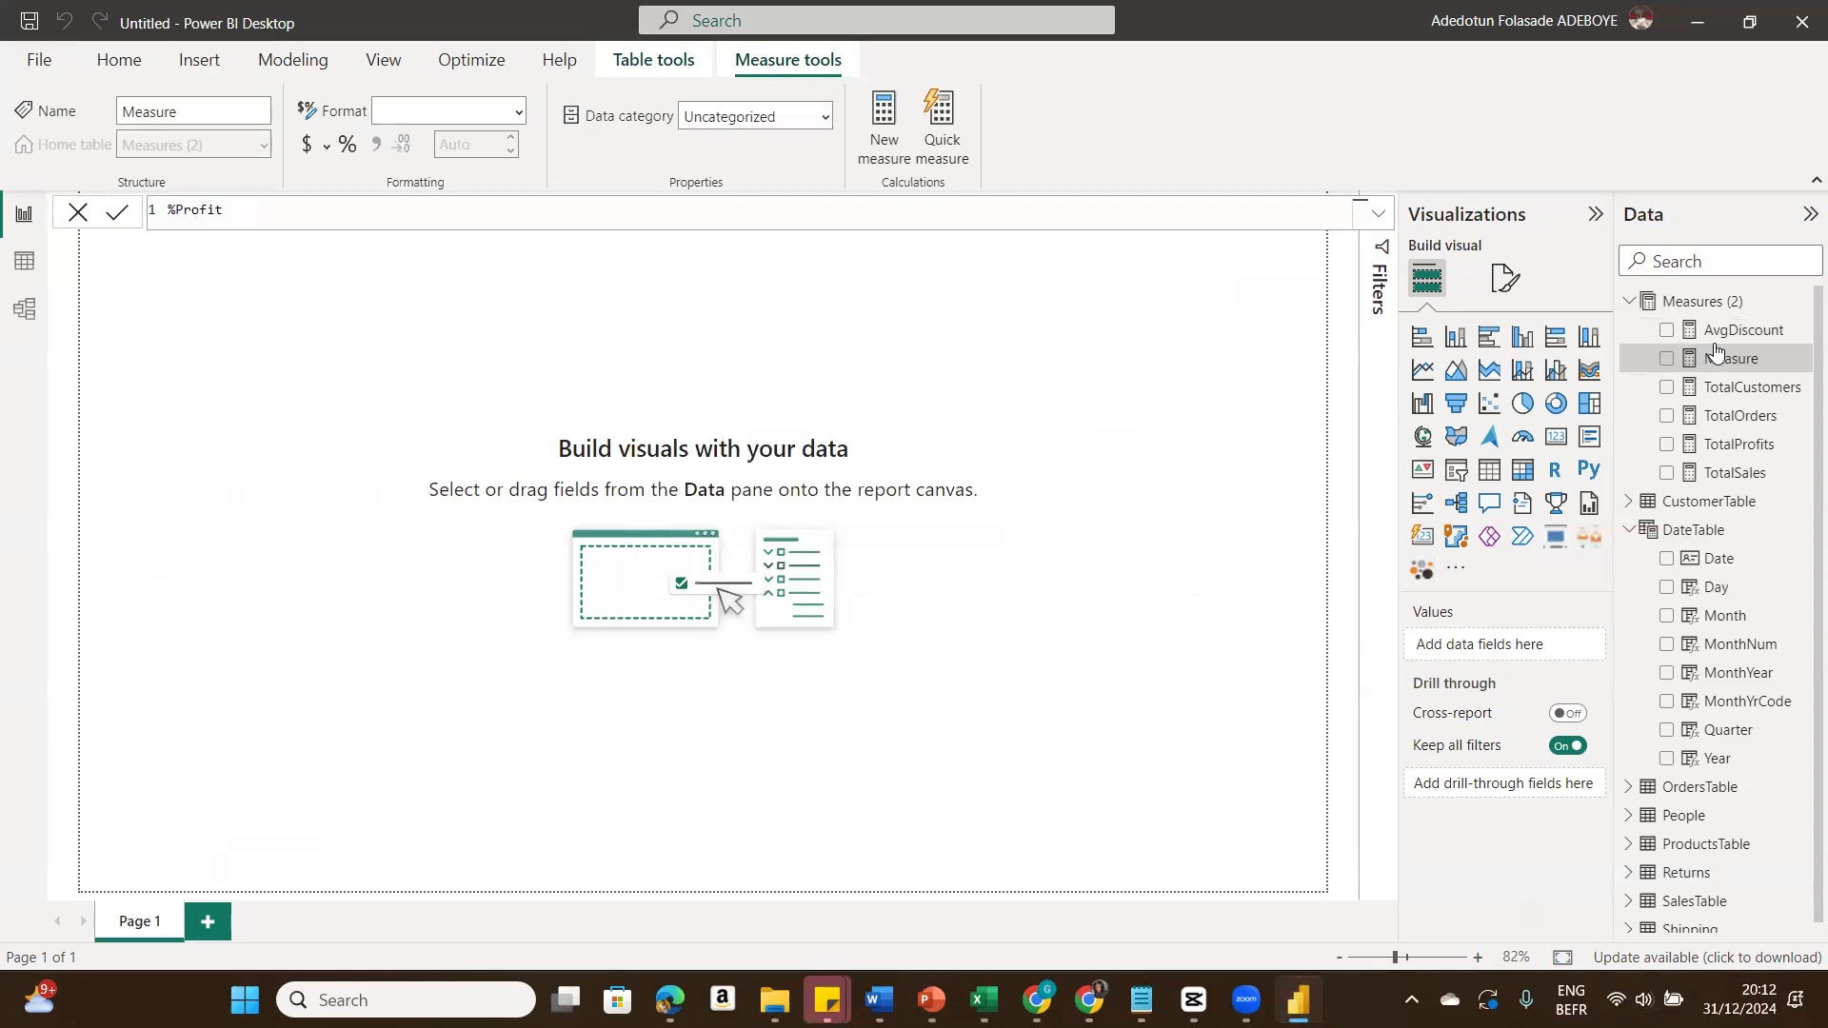
text( = Divi)
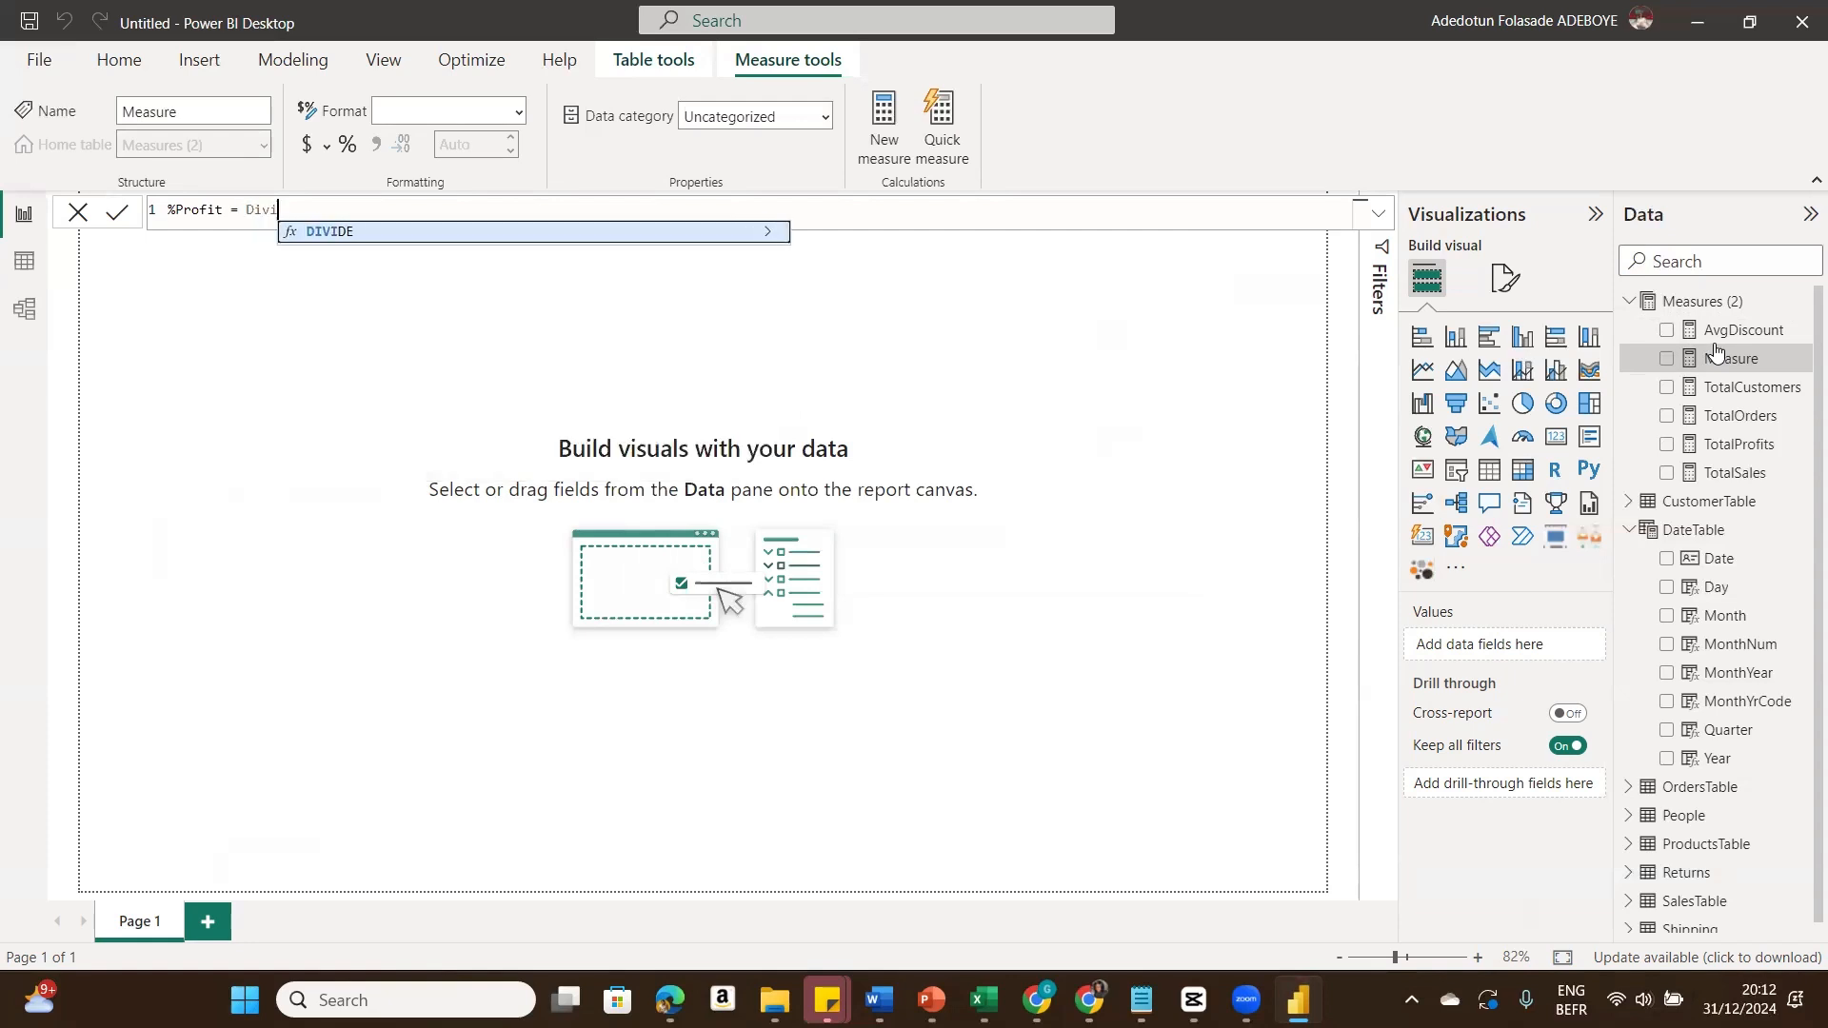
click(682, 236)
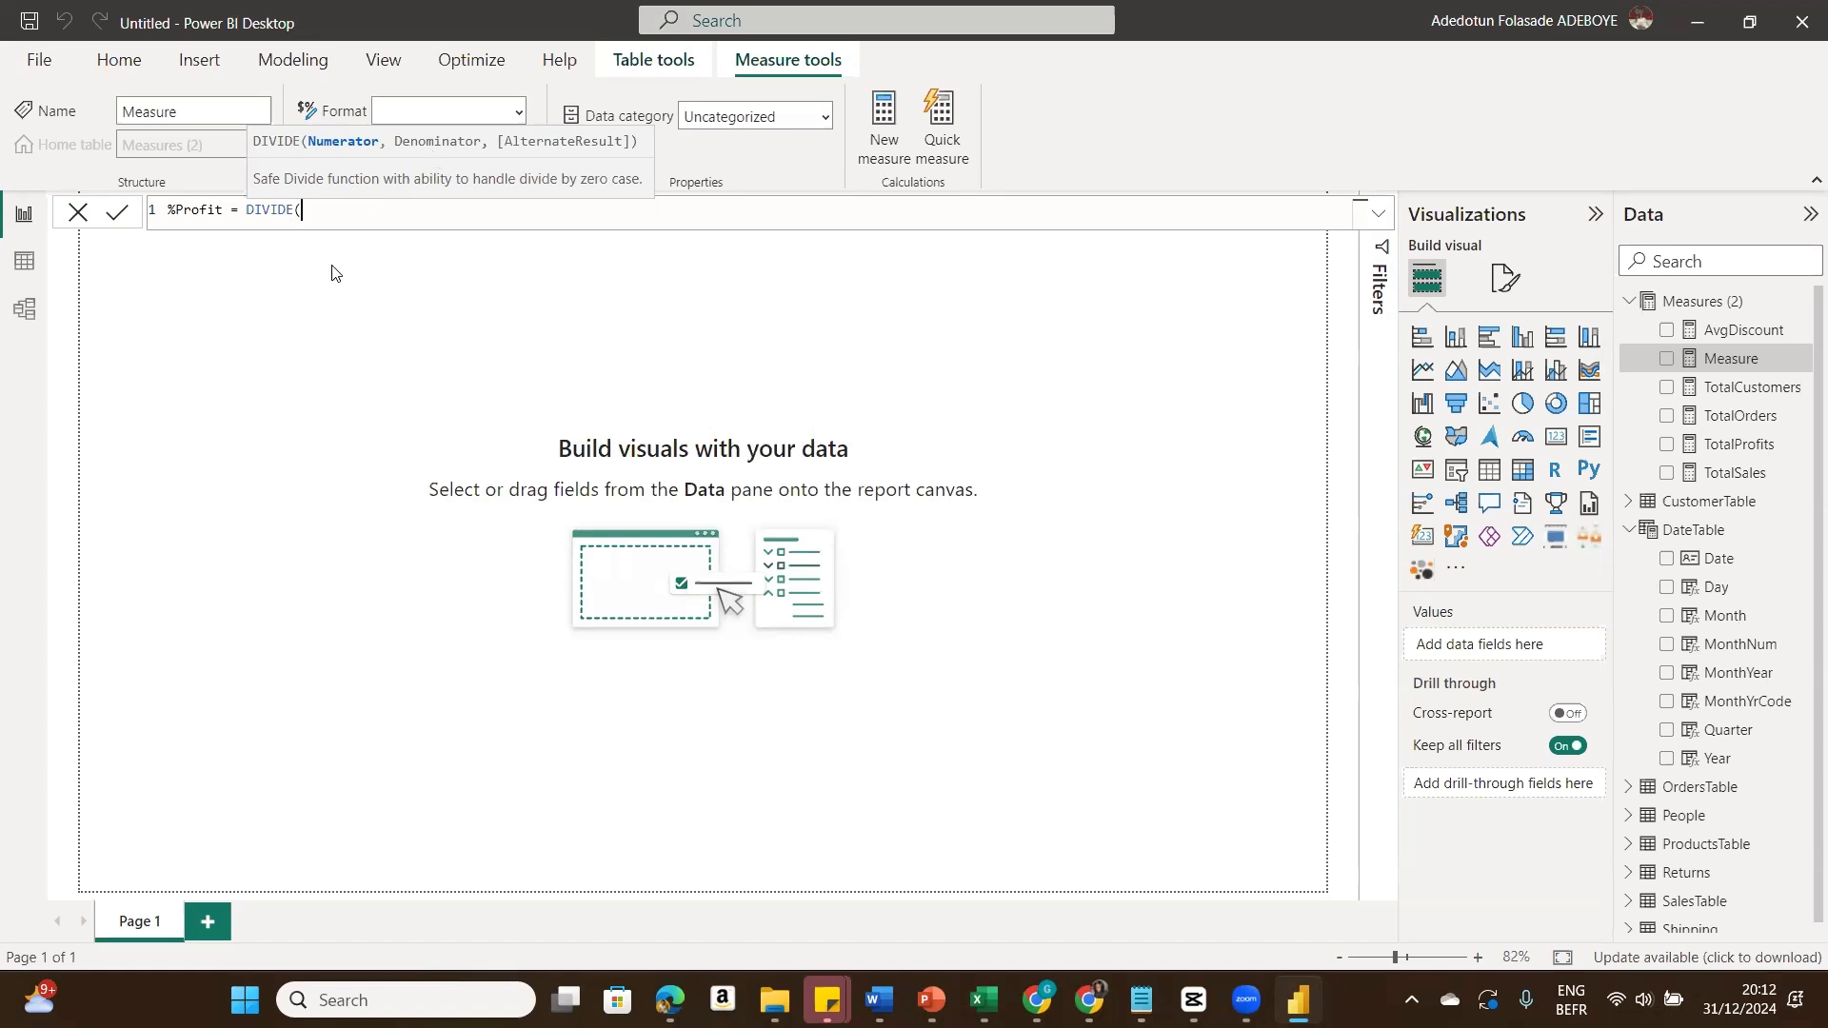
text(Total)
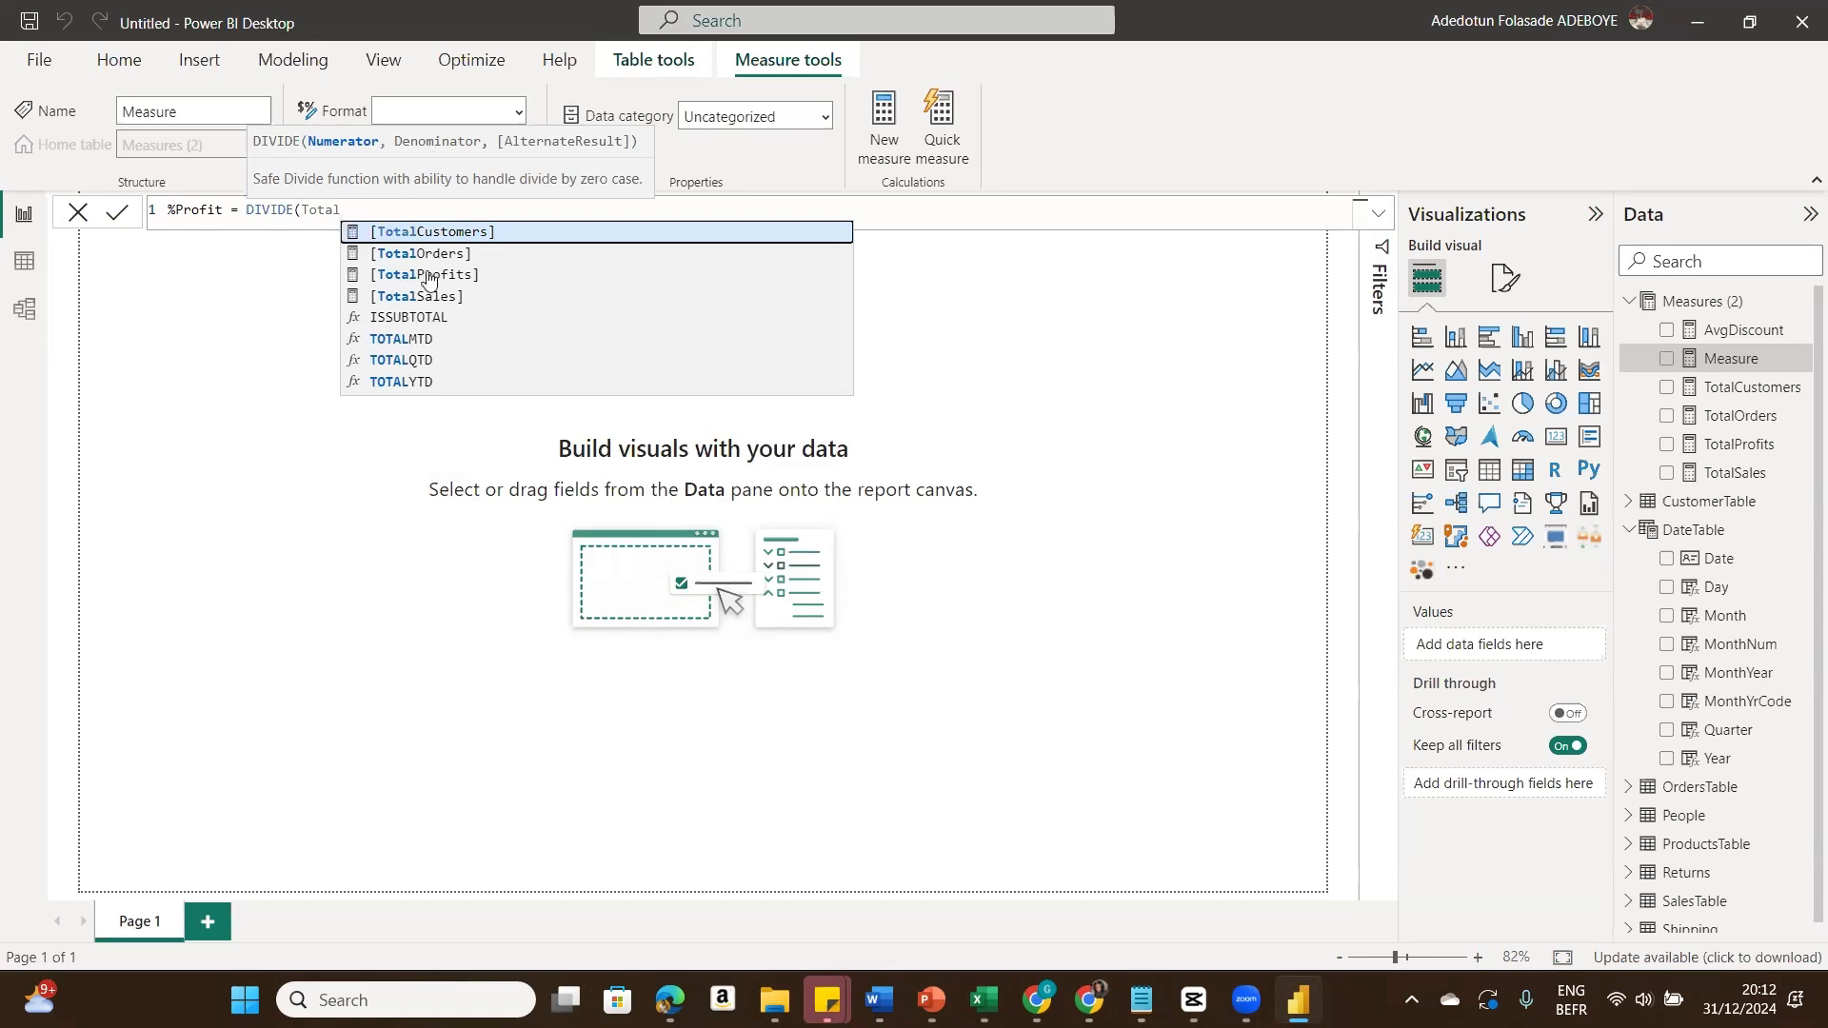
click(435, 276)
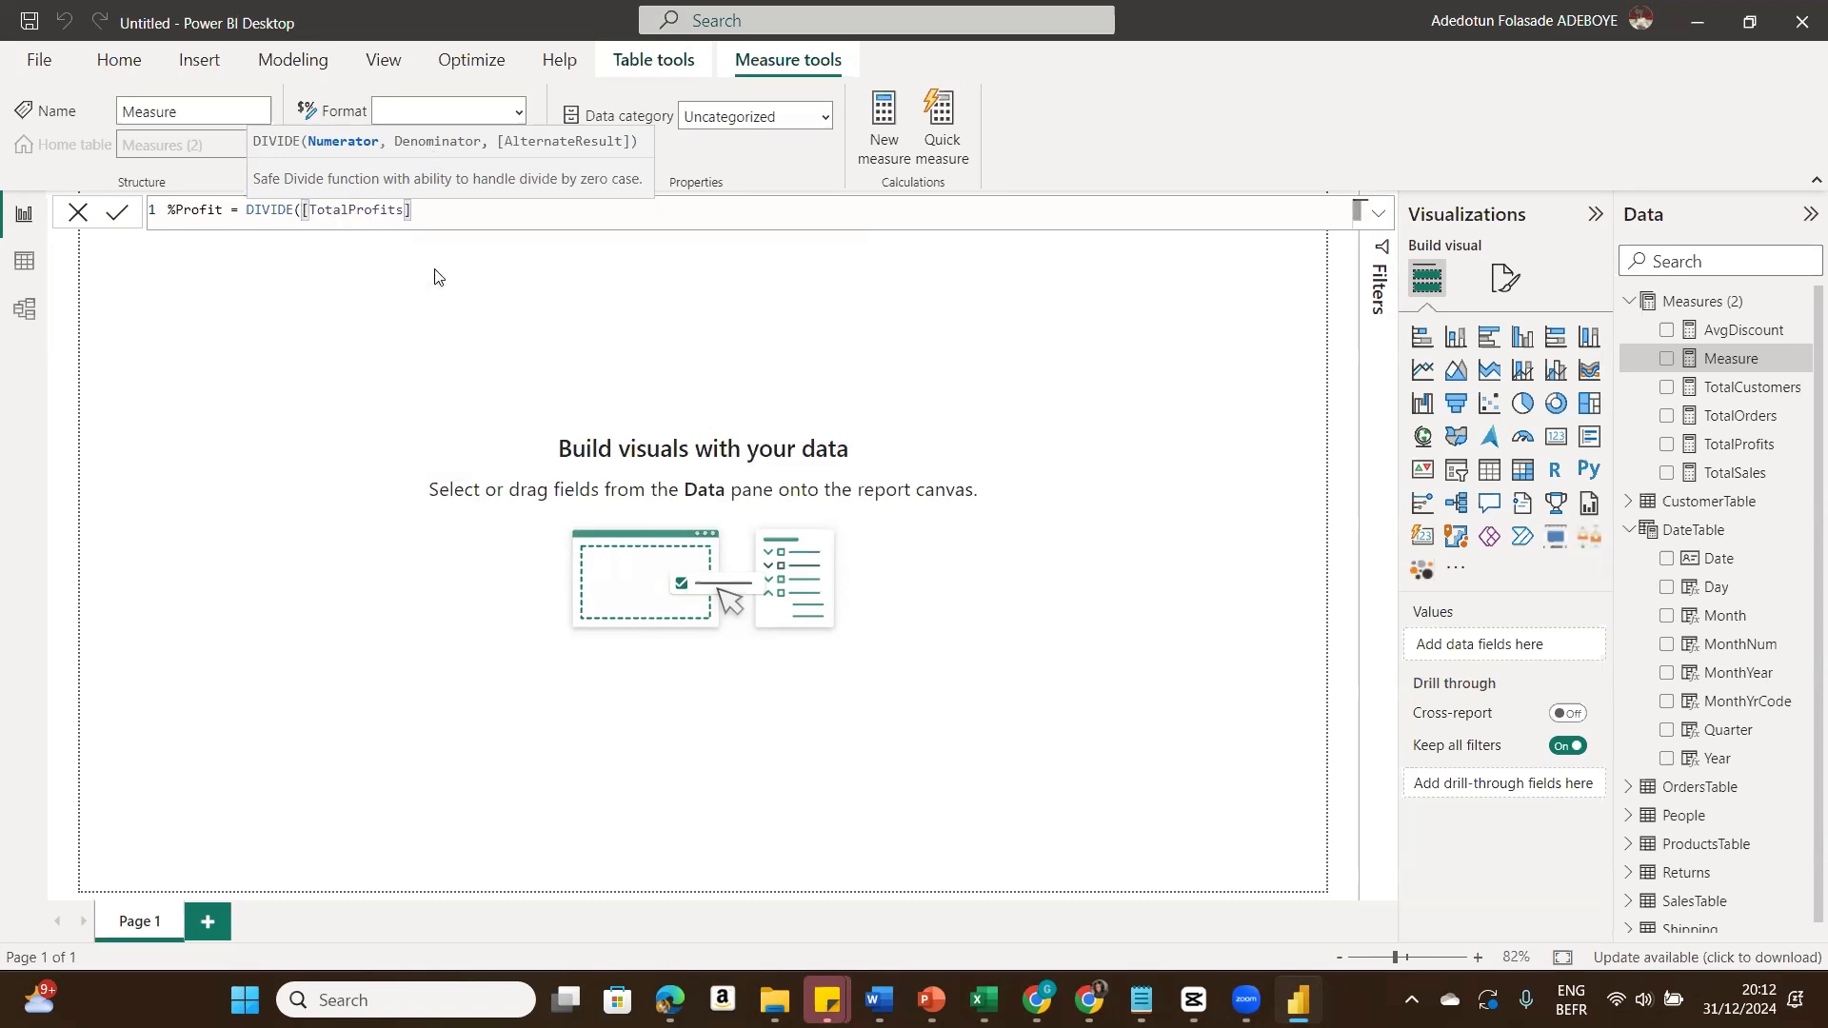
text(, Tot)
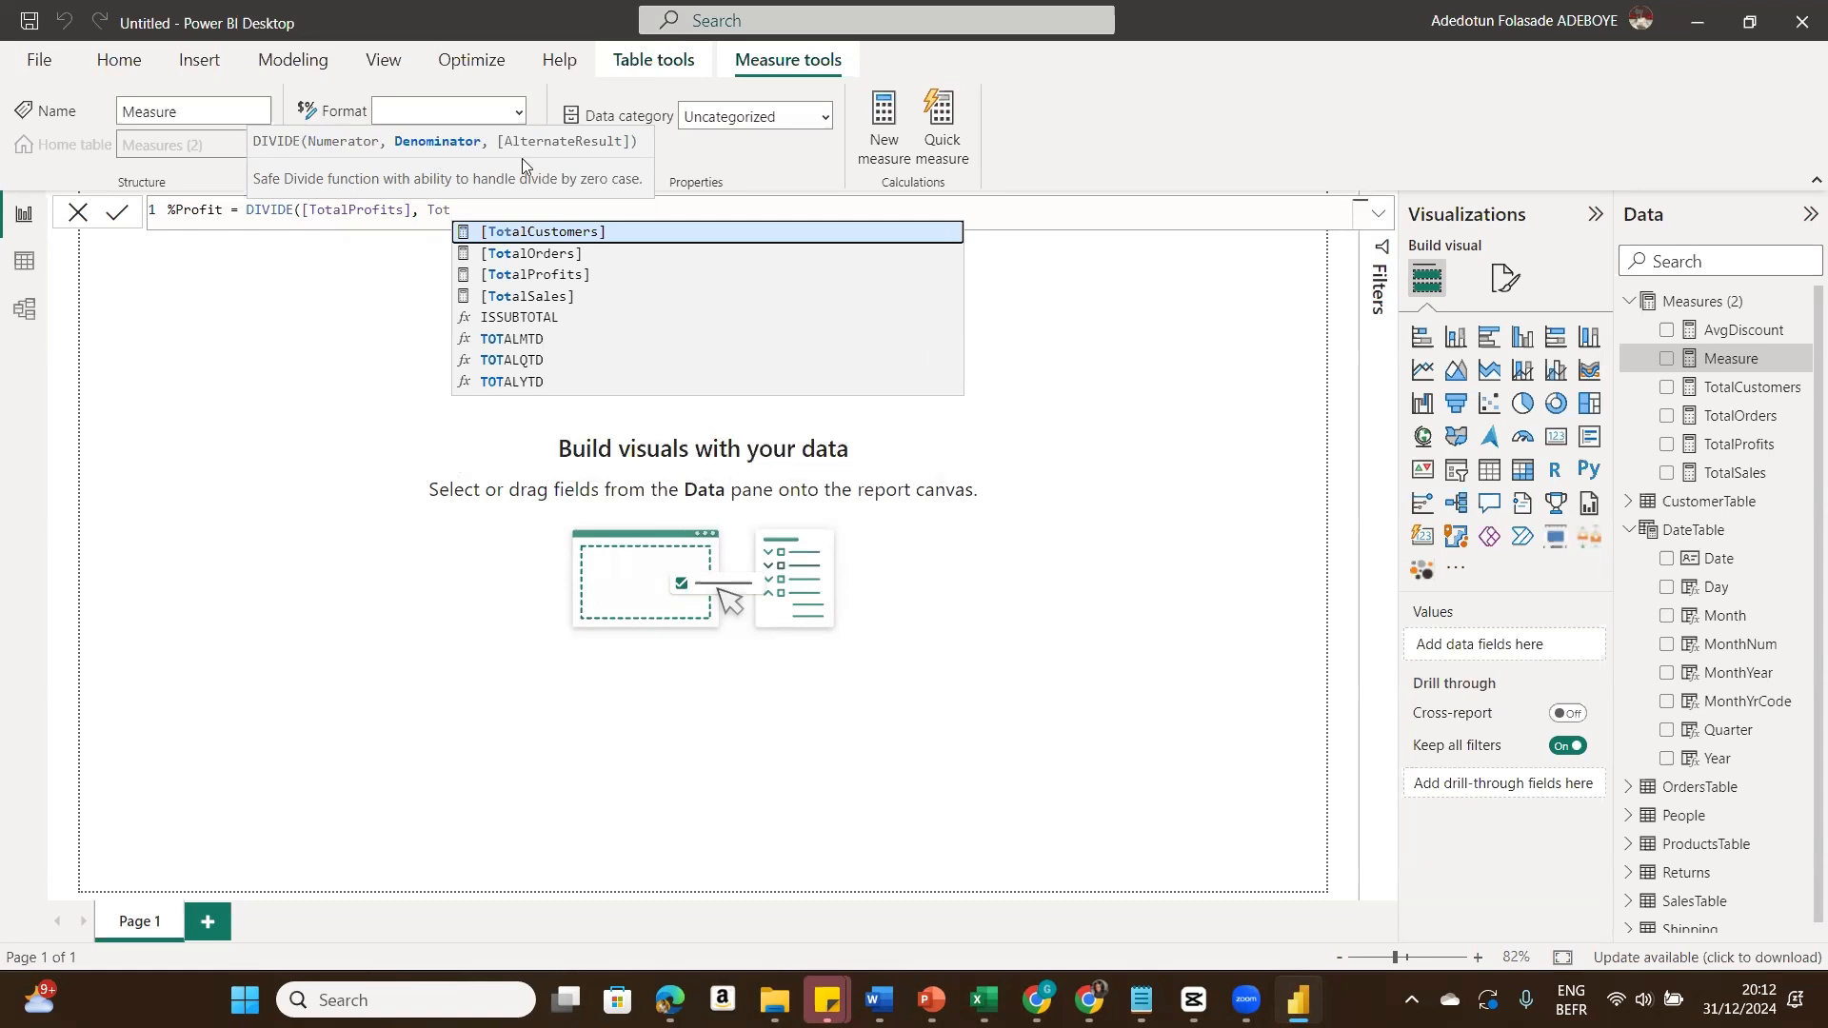
click(563, 296)
text())
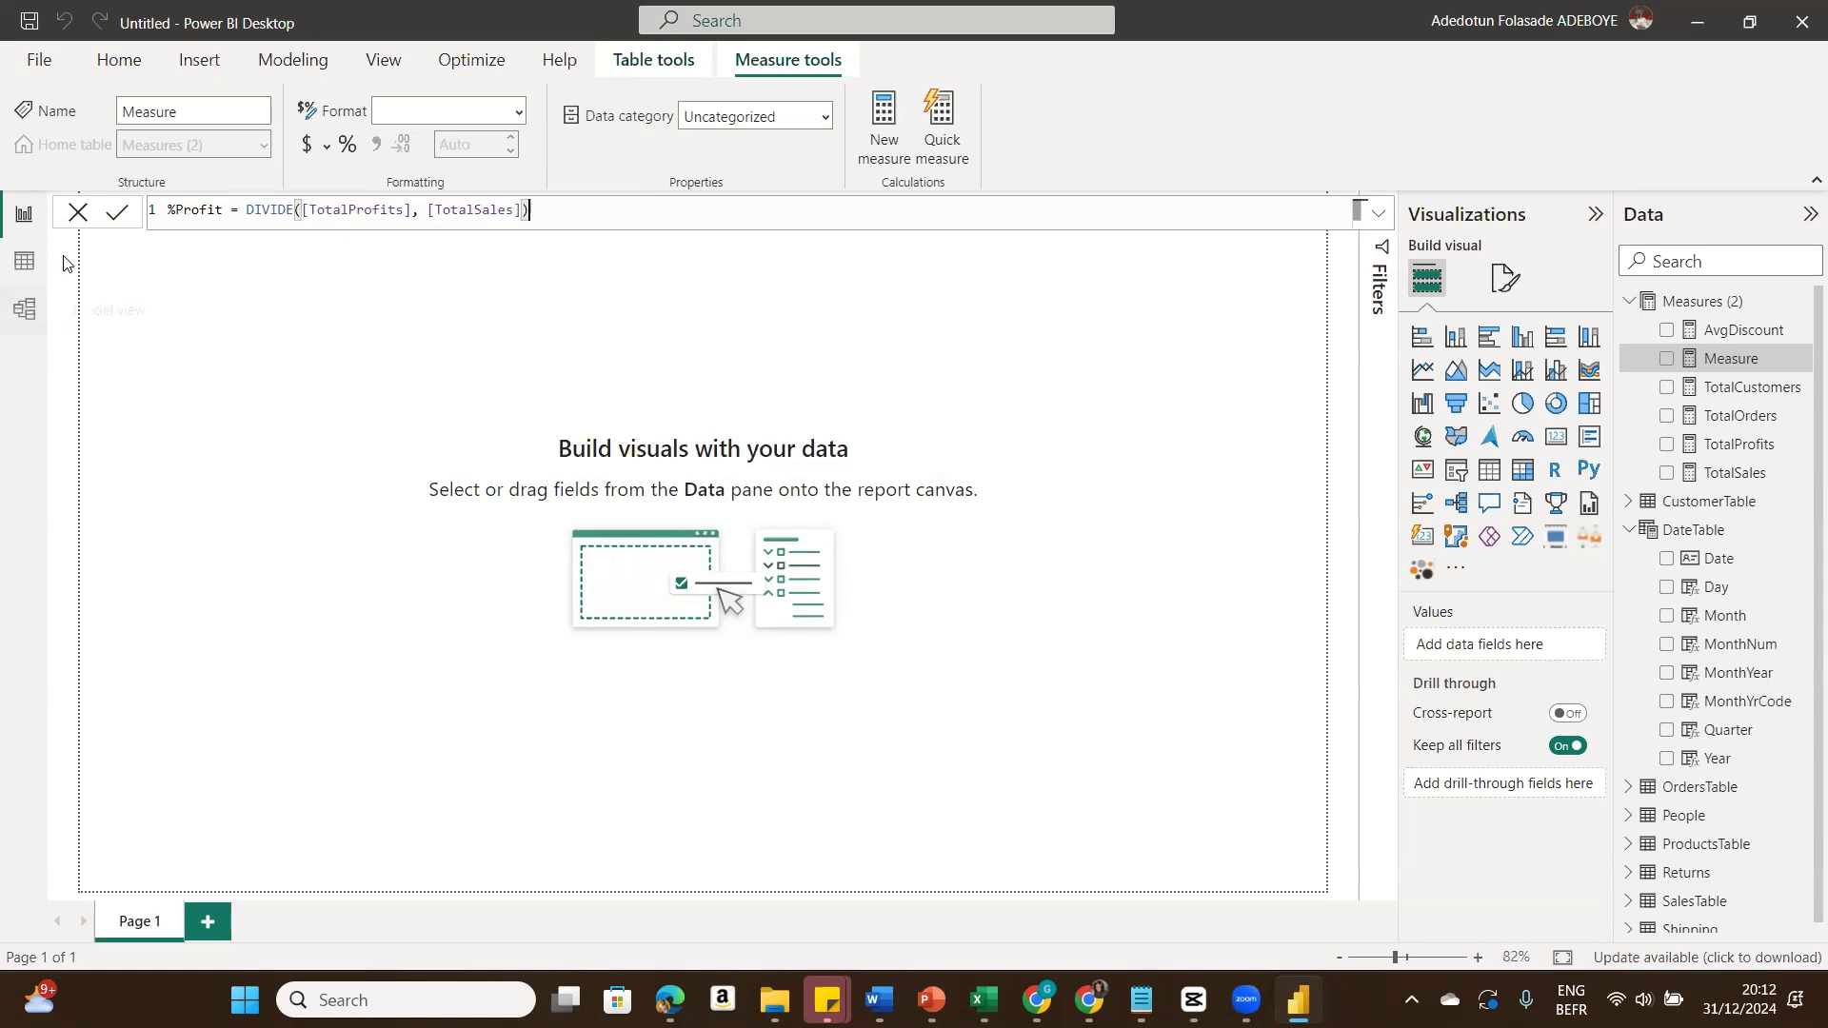
click(113, 215)
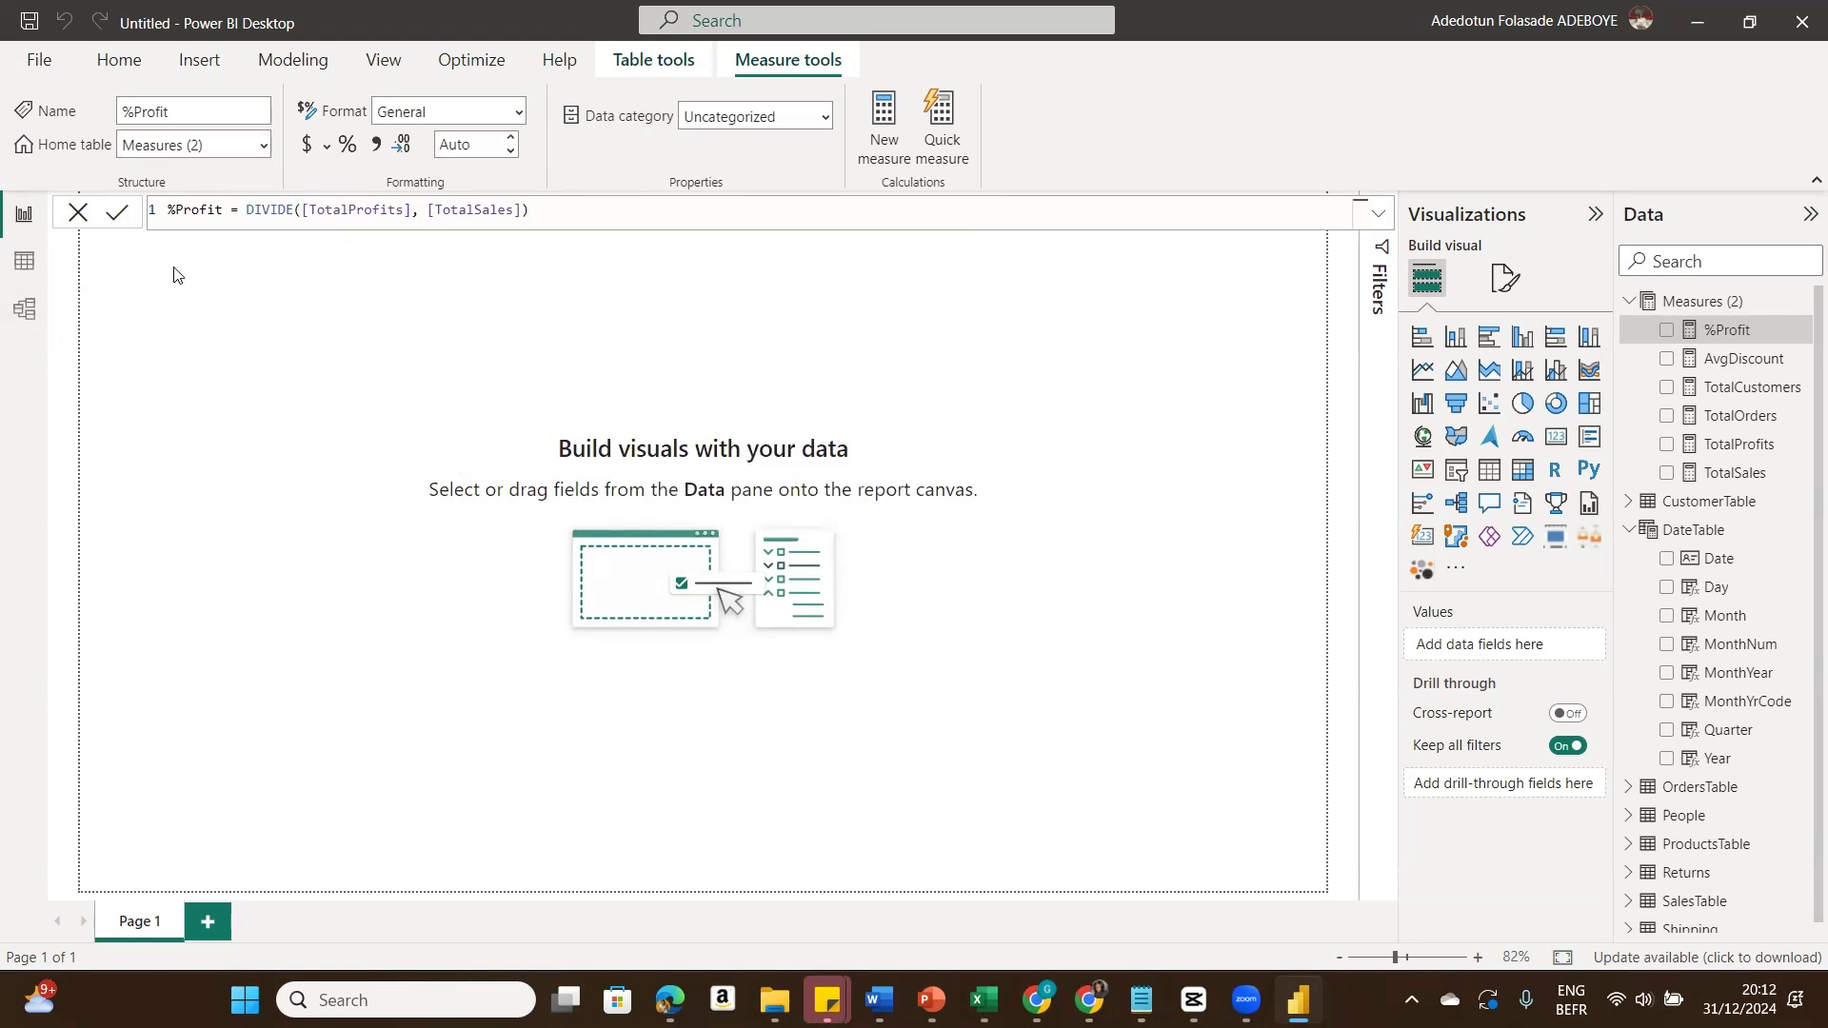
Step: Insert a multi-row card visual on the report page and enlarge it to about half the canvas width
click(1061, 477)
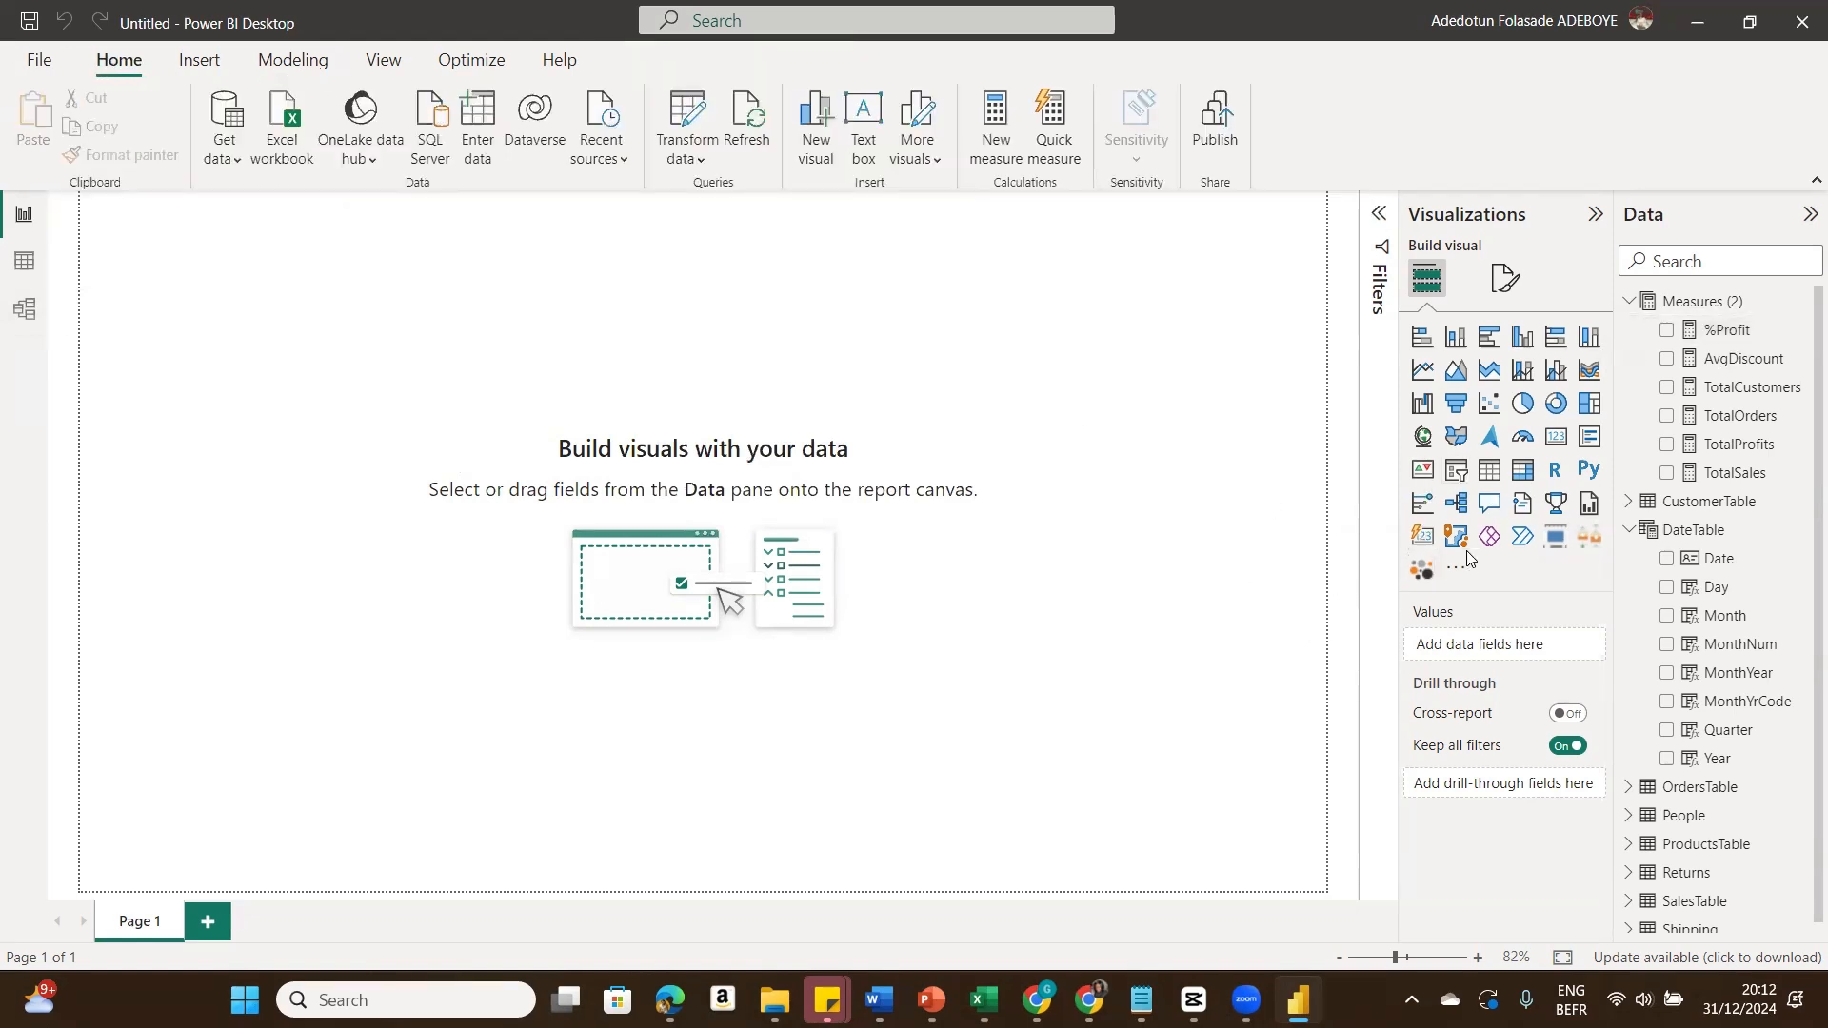
click(1589, 448)
drag(252, 310, 602, 392)
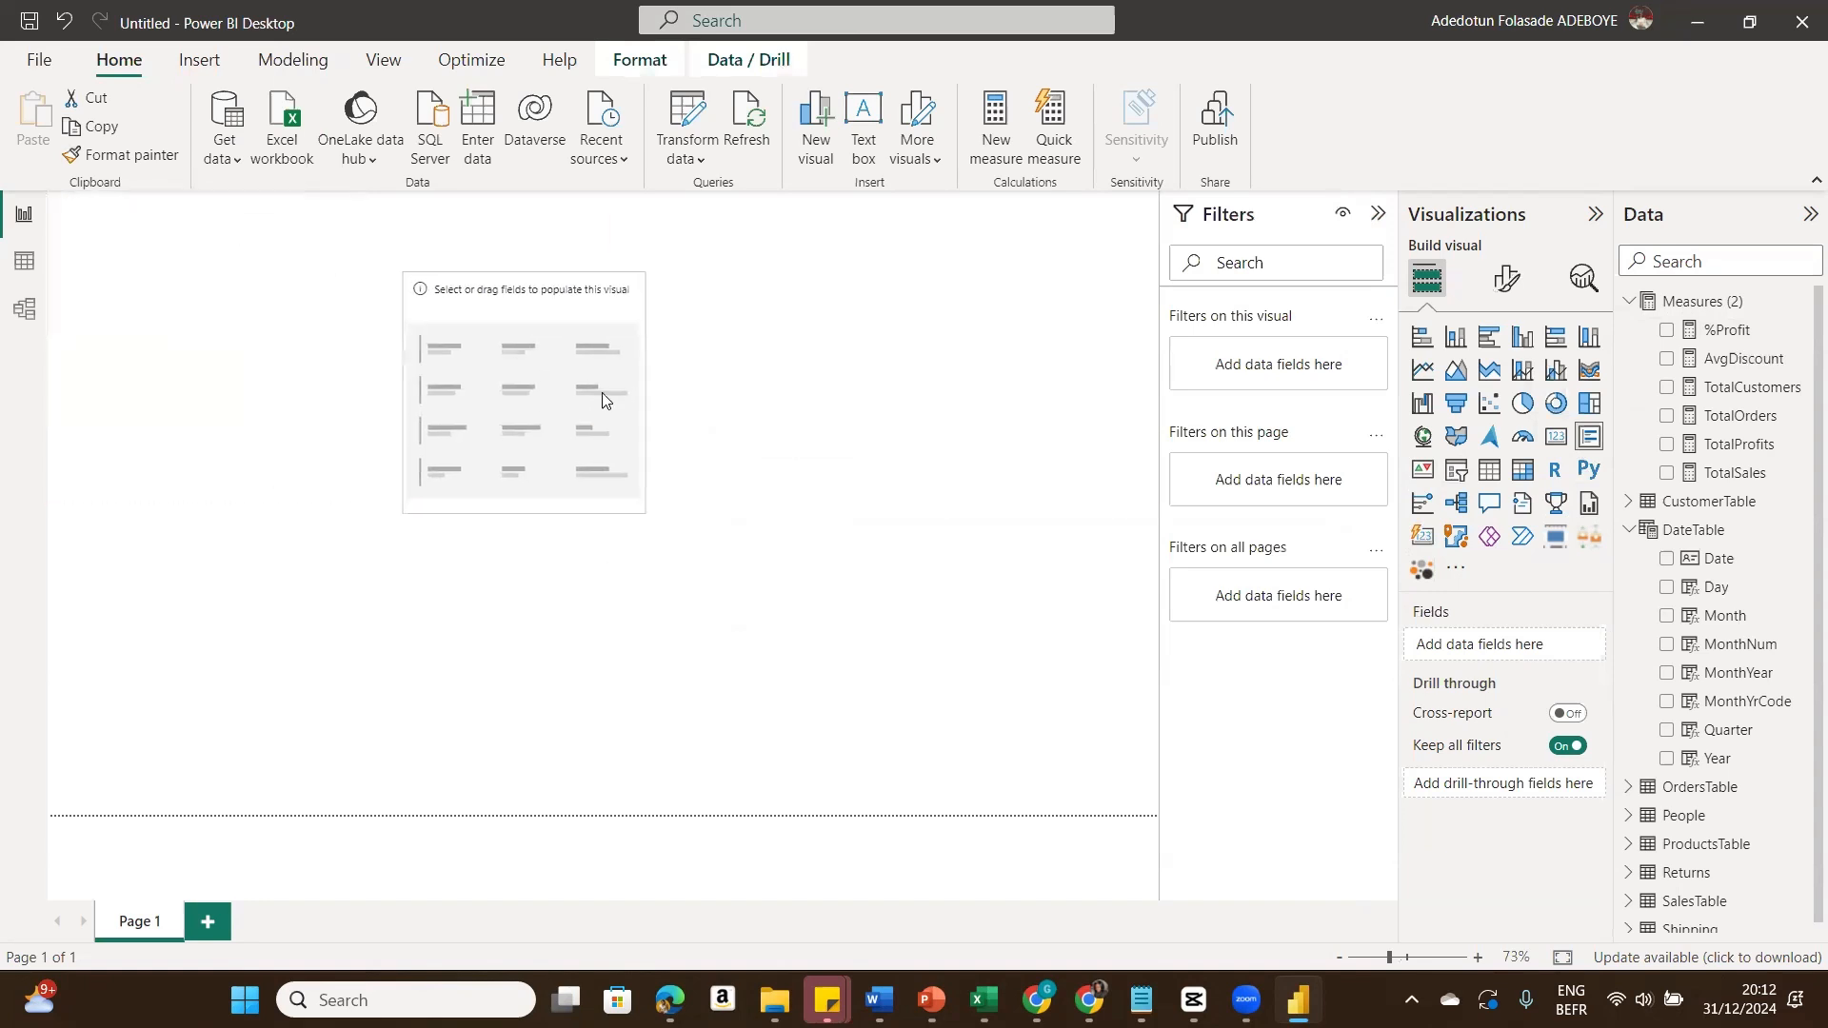
drag(646, 514, 751, 542)
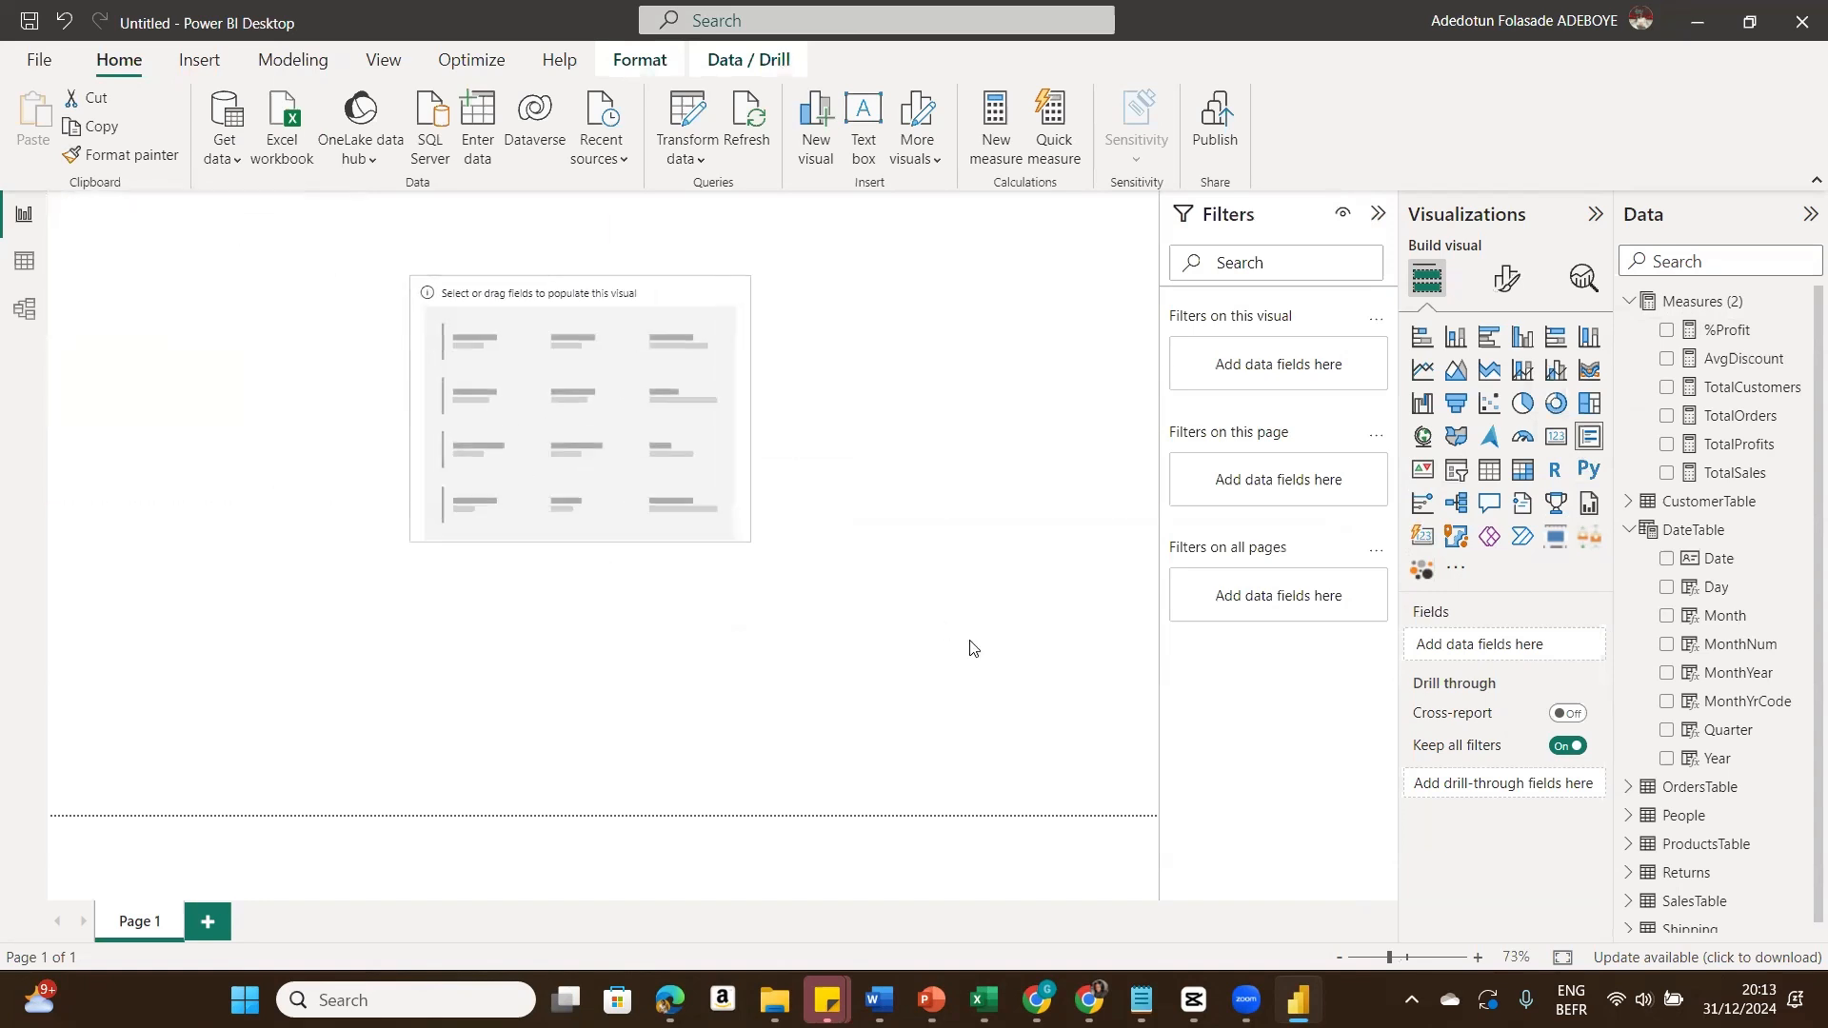
drag(970, 647, 973, 651)
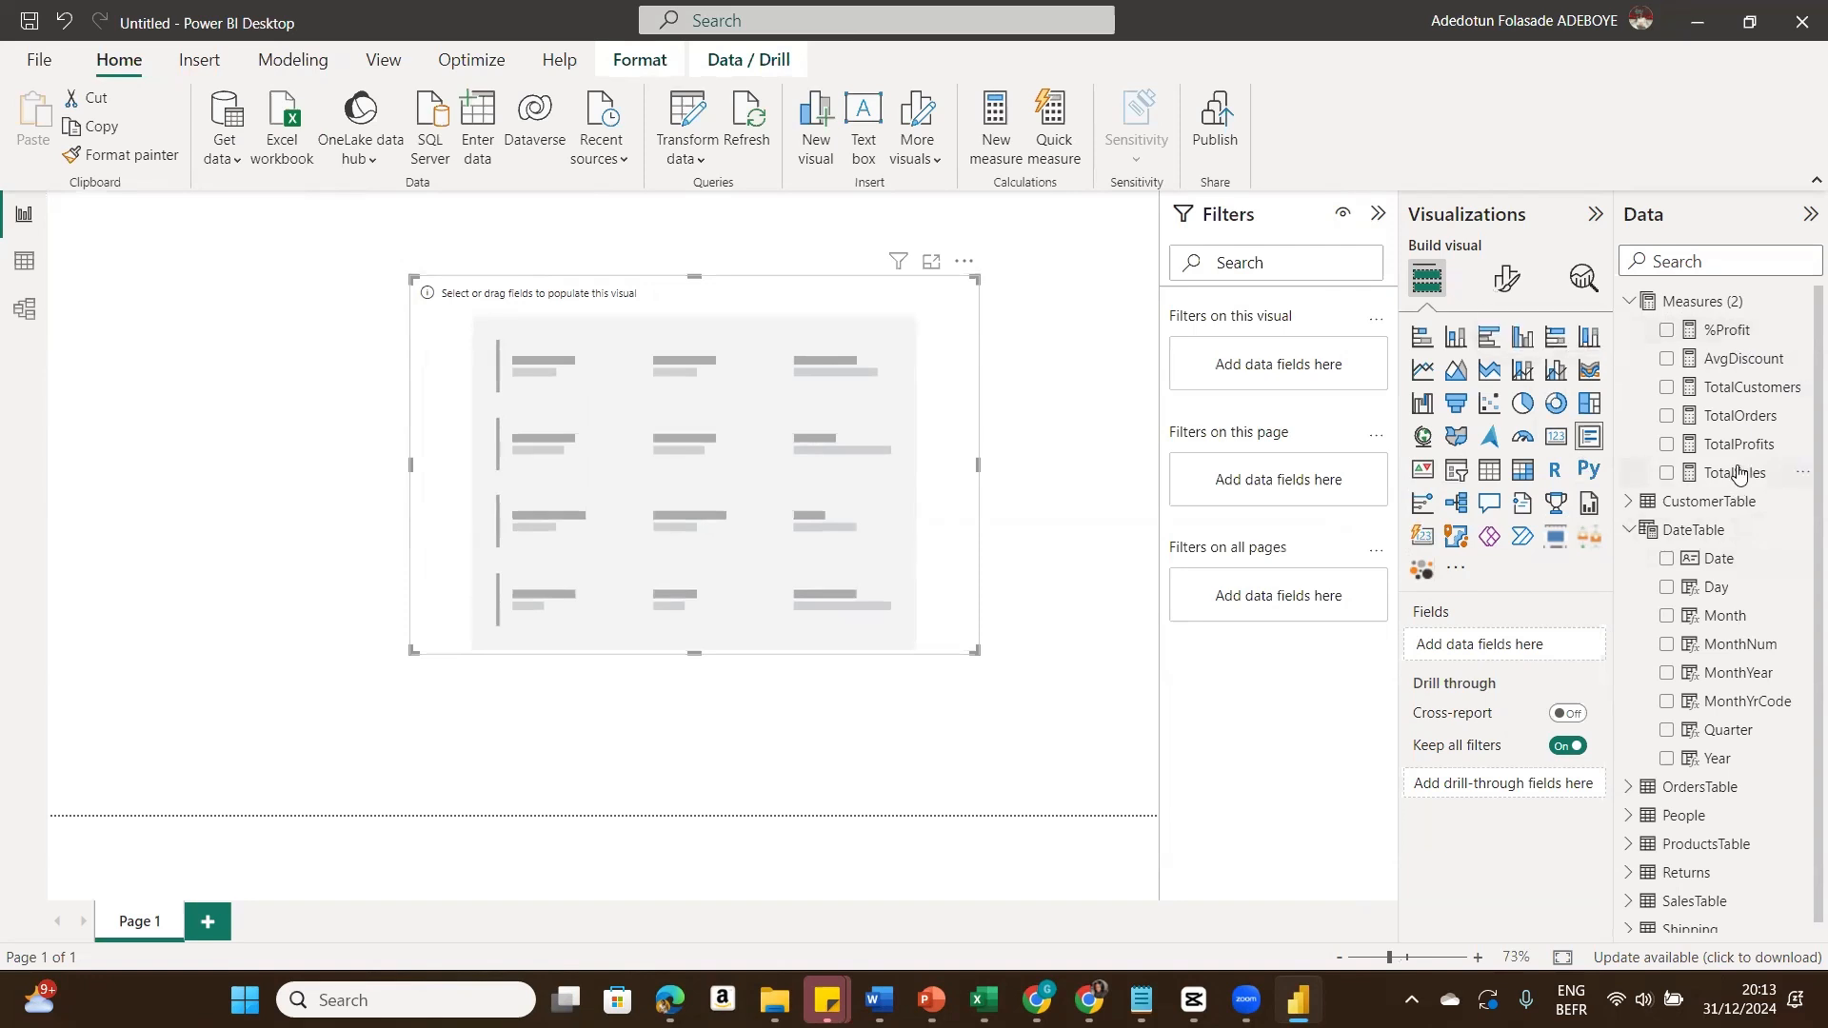
Step: Add TotalSales, TotalProfits, TotalOrders, TotalCustomers, AvgDiscount and %Profit to the multi-row card's fields
drag(1739, 474, 1522, 633)
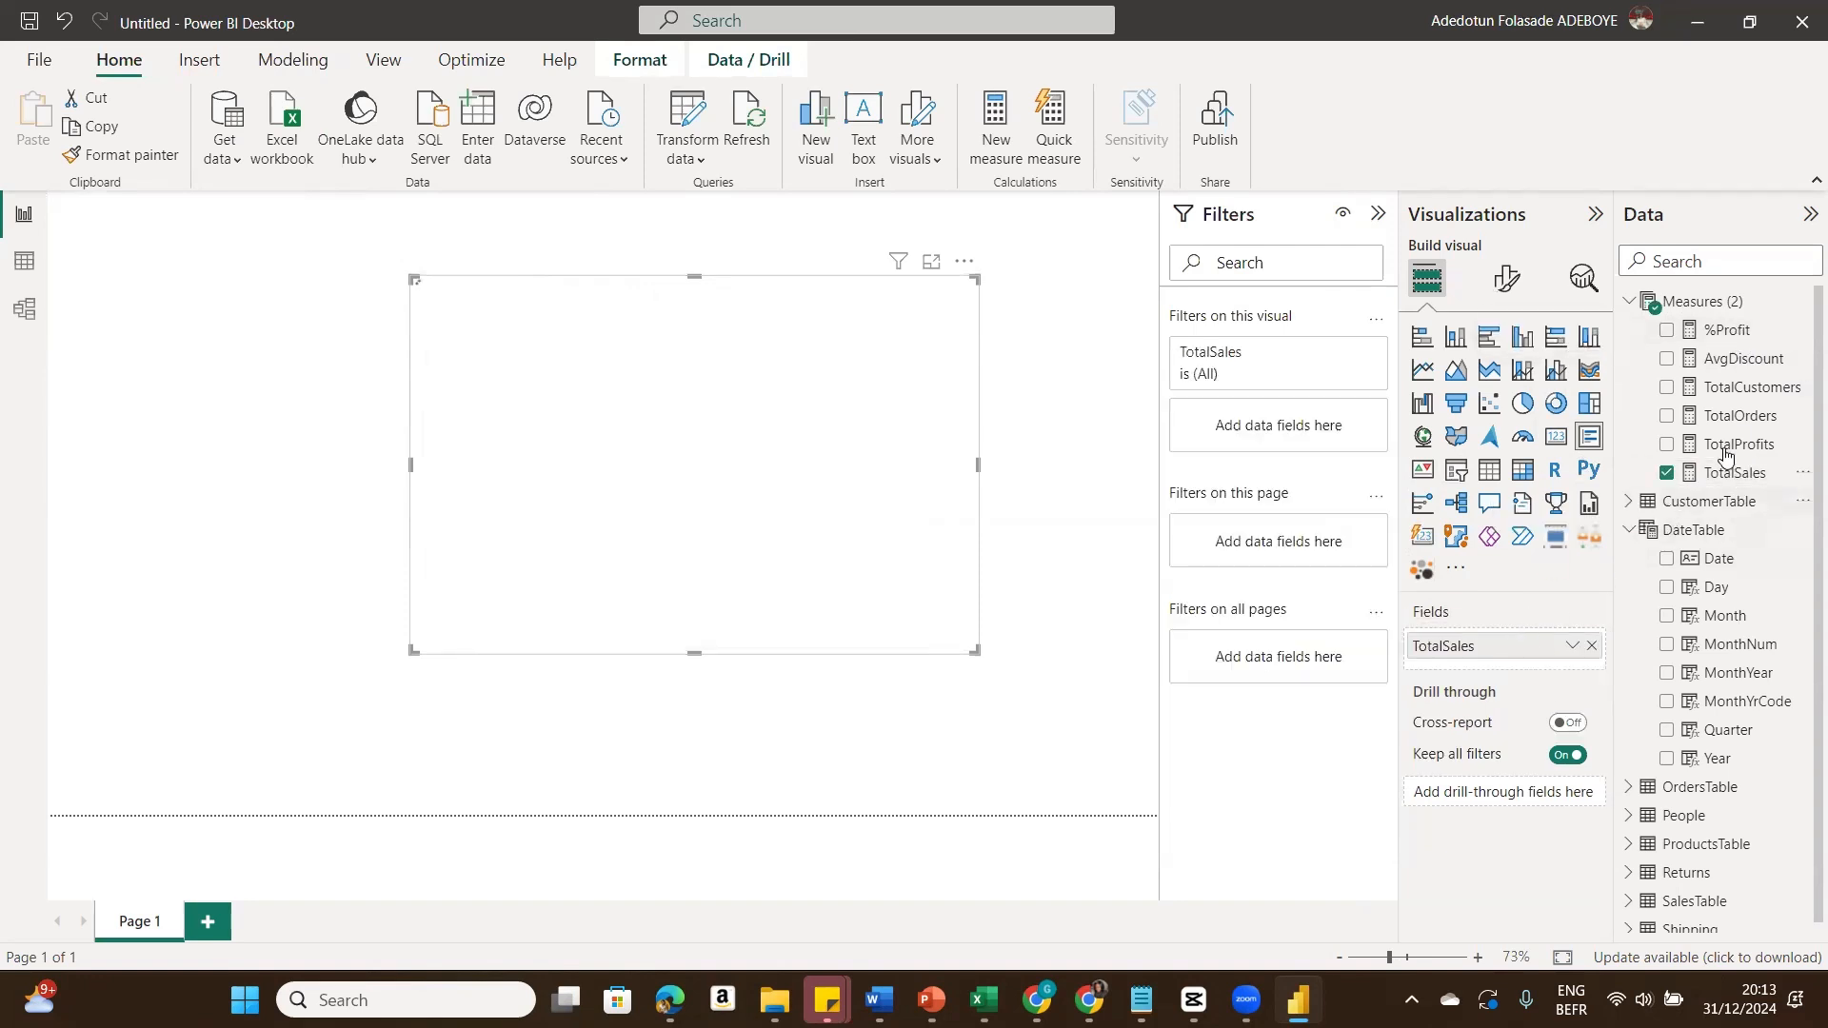
drag(1727, 445, 1538, 677)
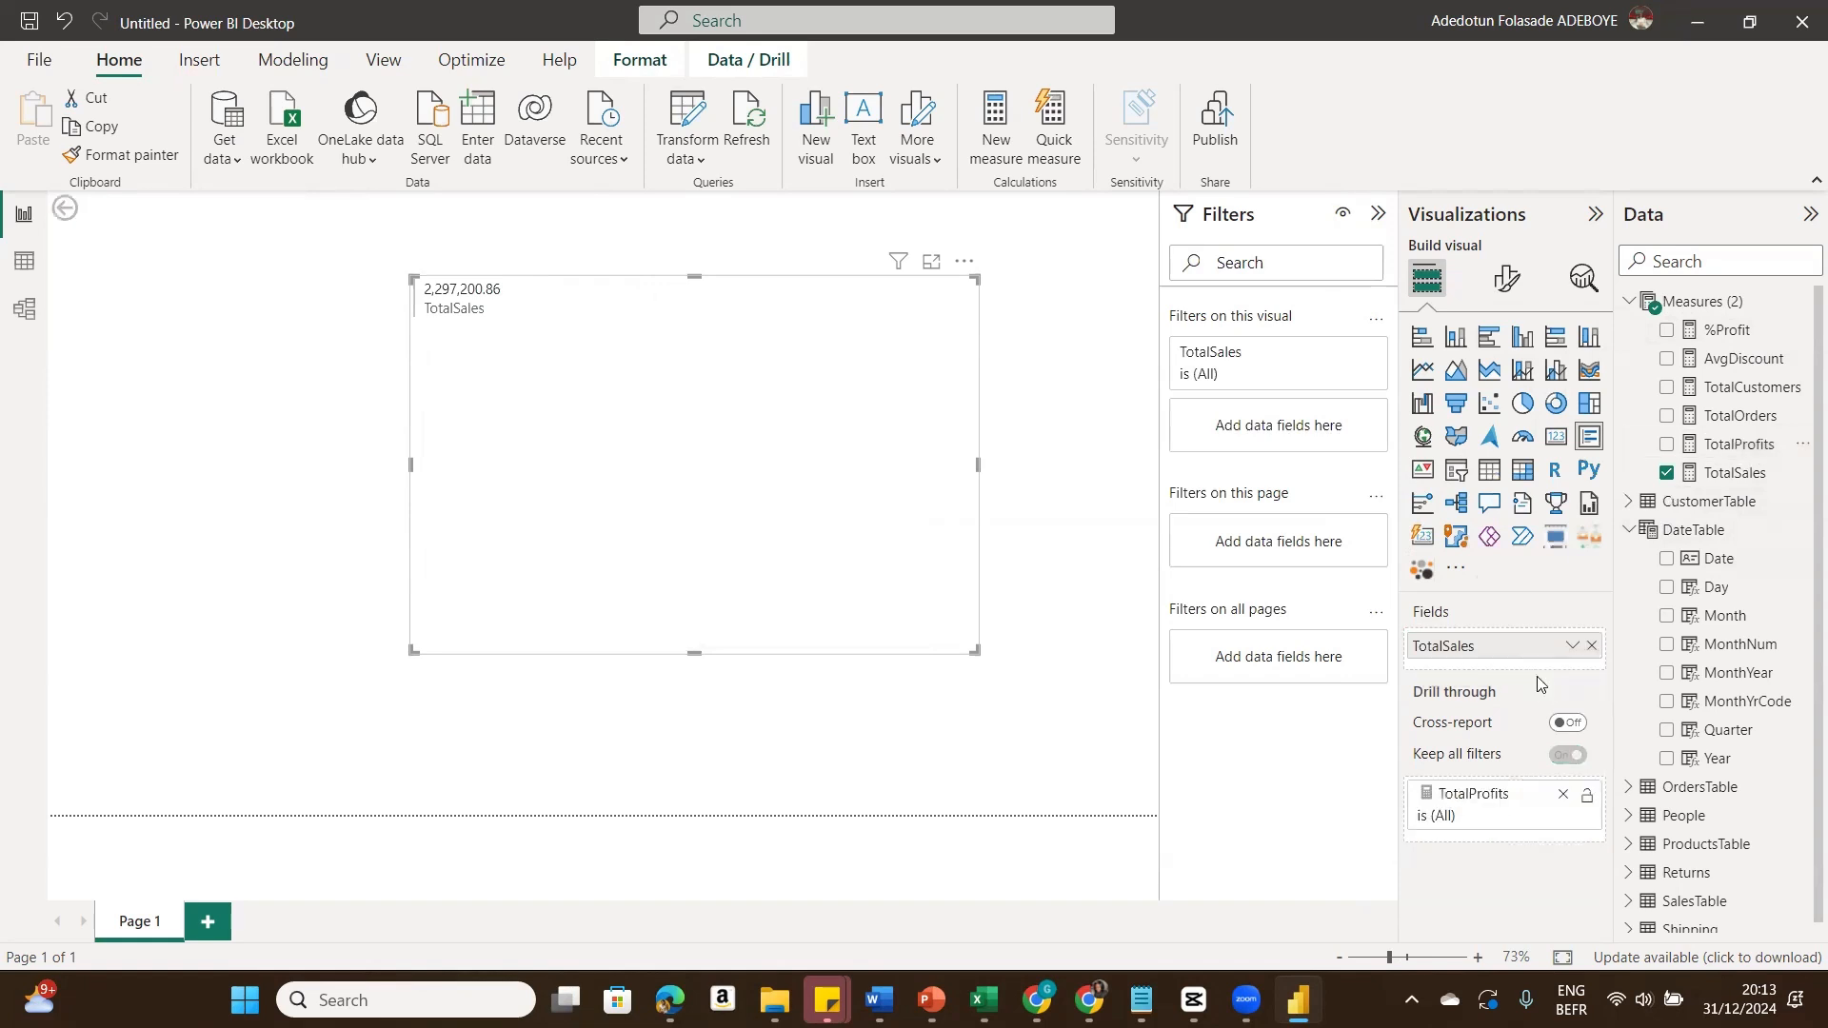
click(1562, 792)
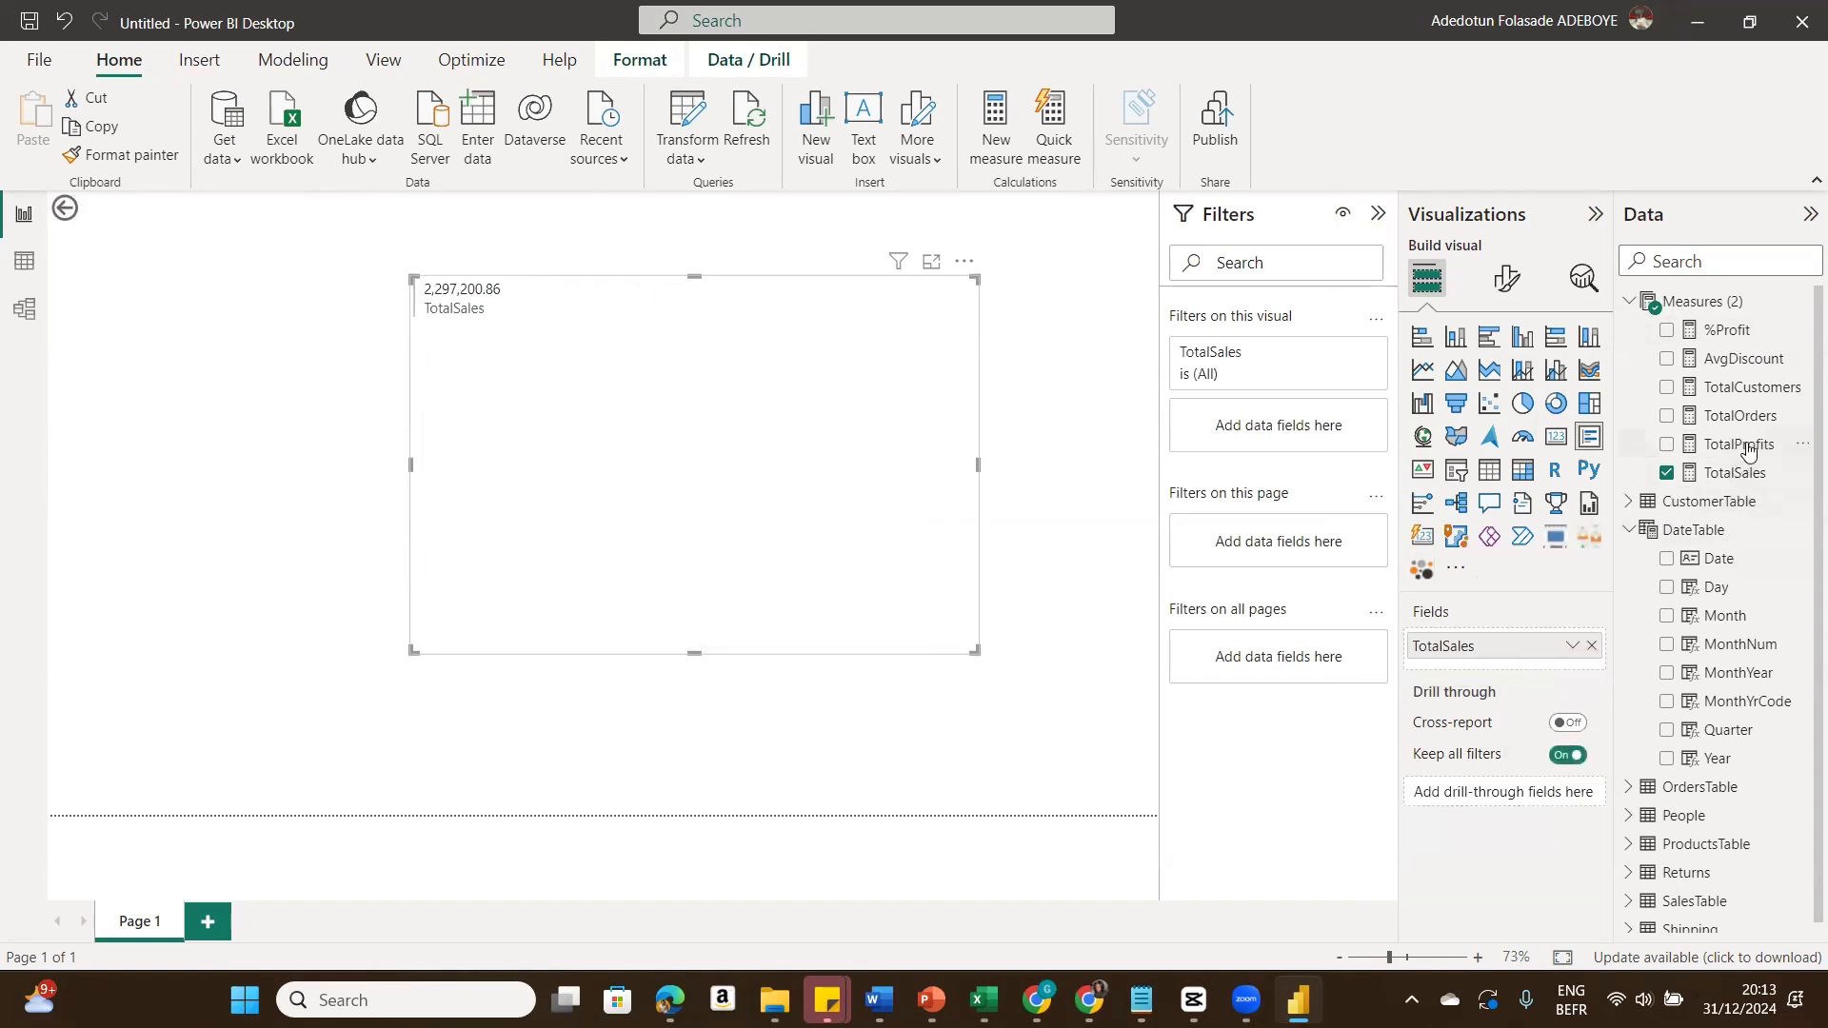
drag(1748, 451, 1537, 659)
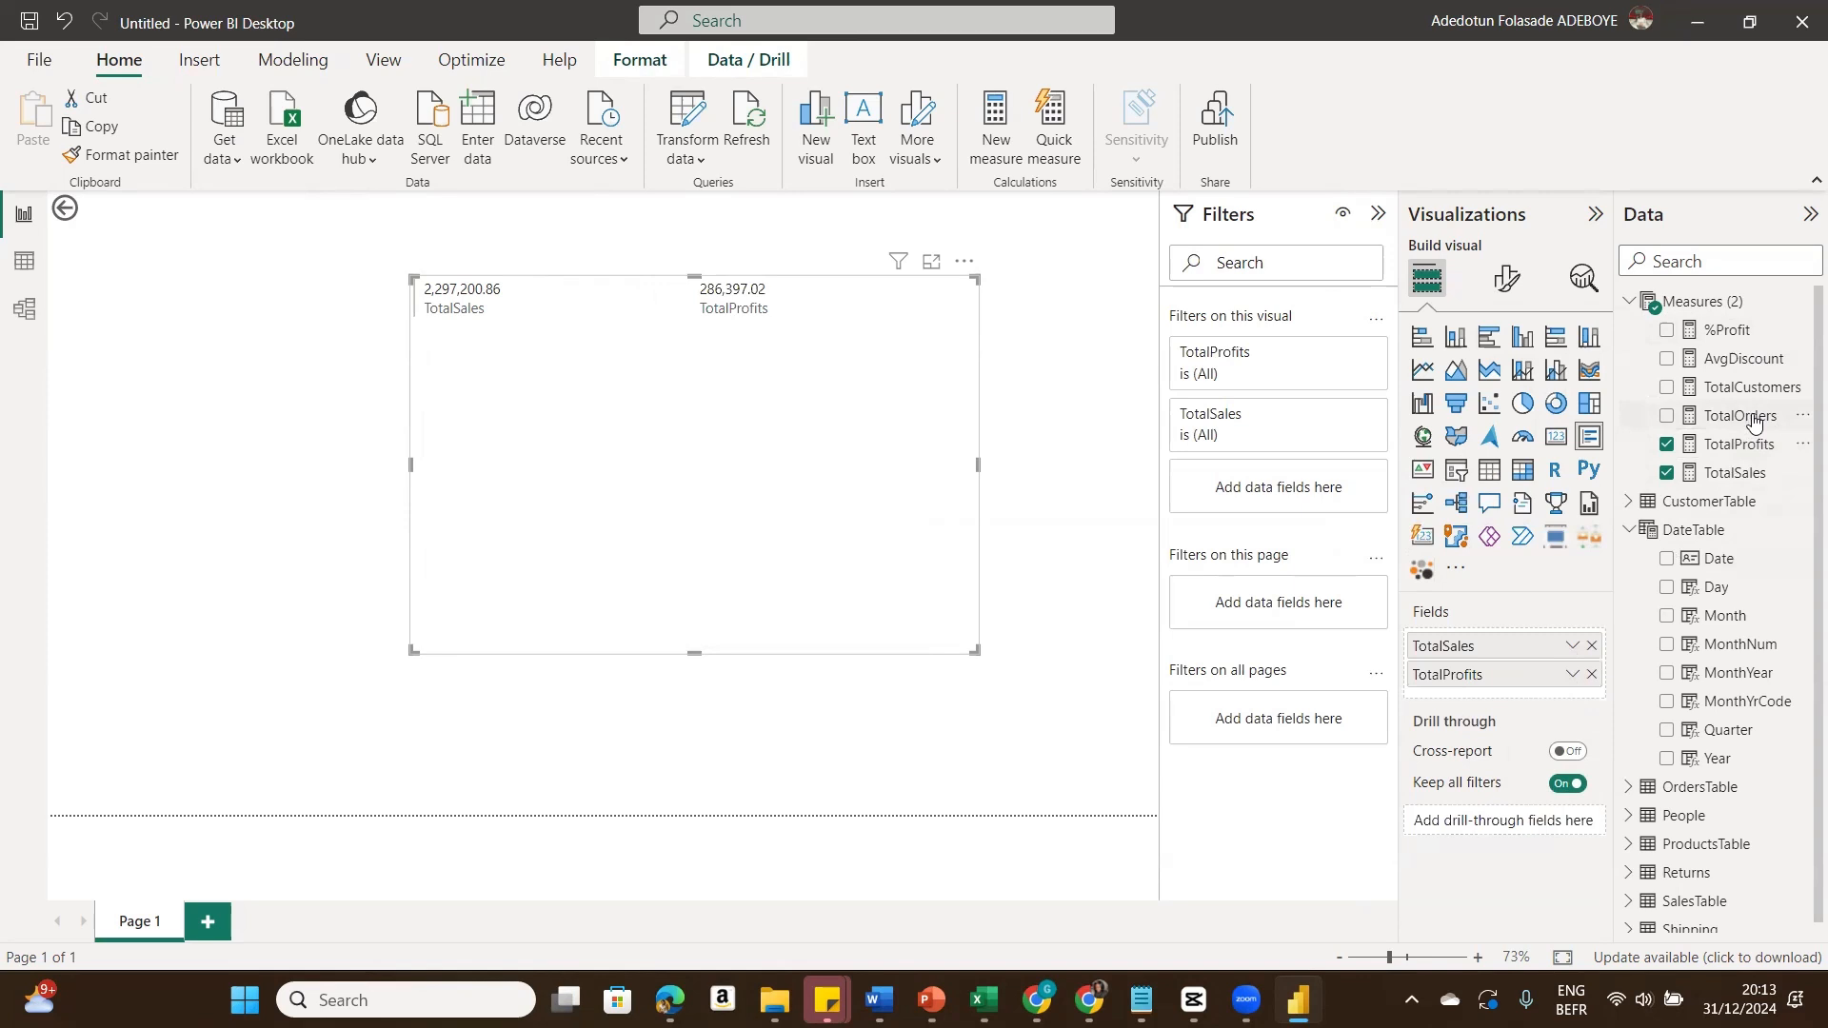
click(1666, 419)
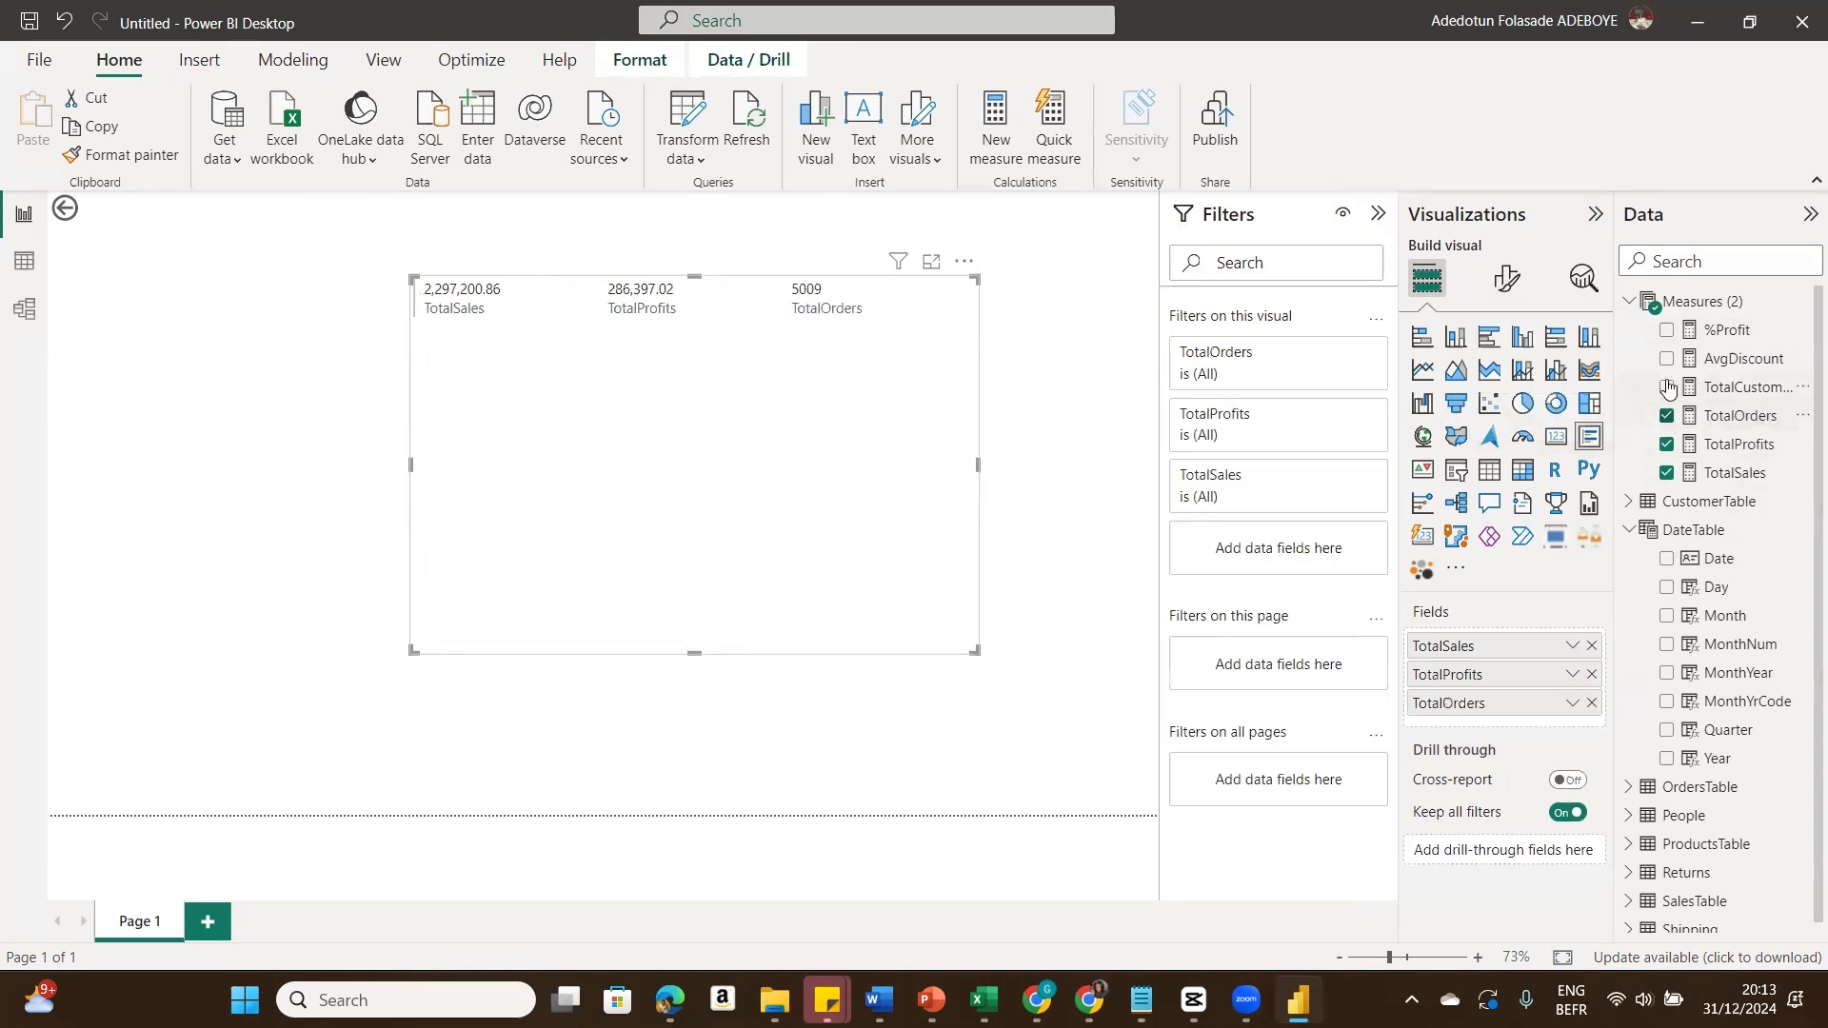
click(1667, 387)
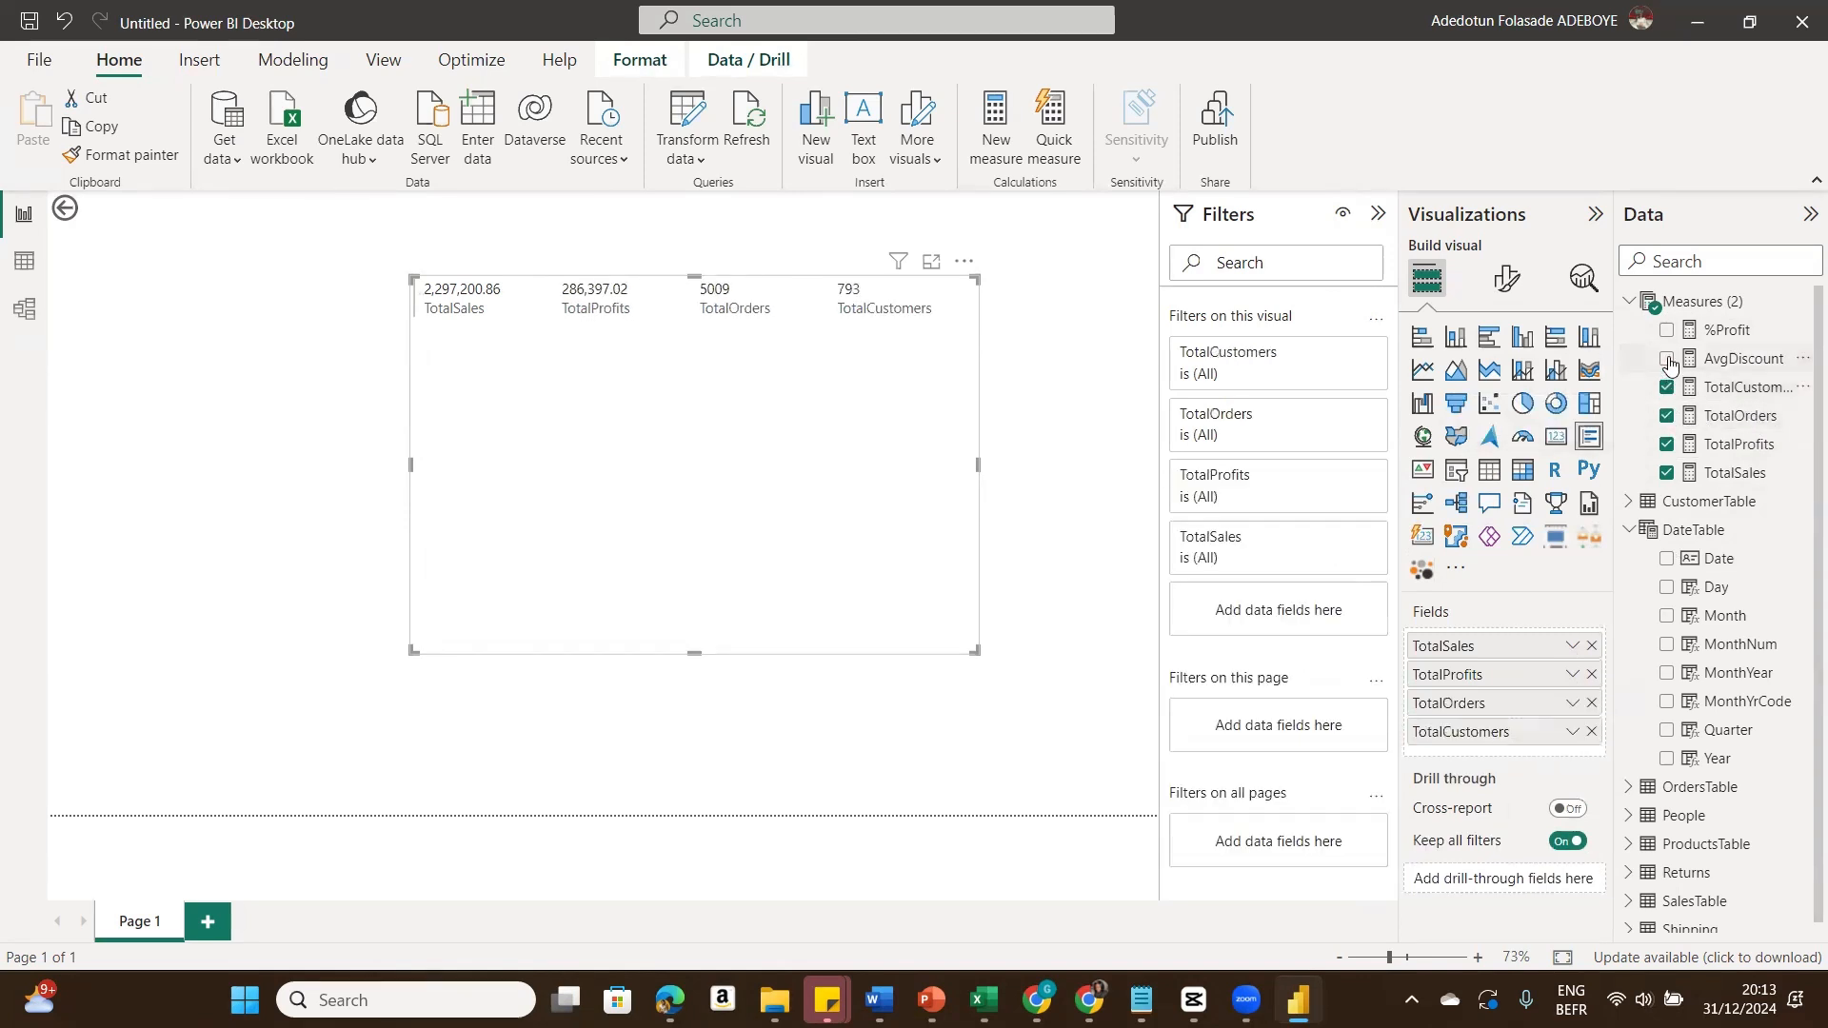
click(1667, 359)
click(1666, 331)
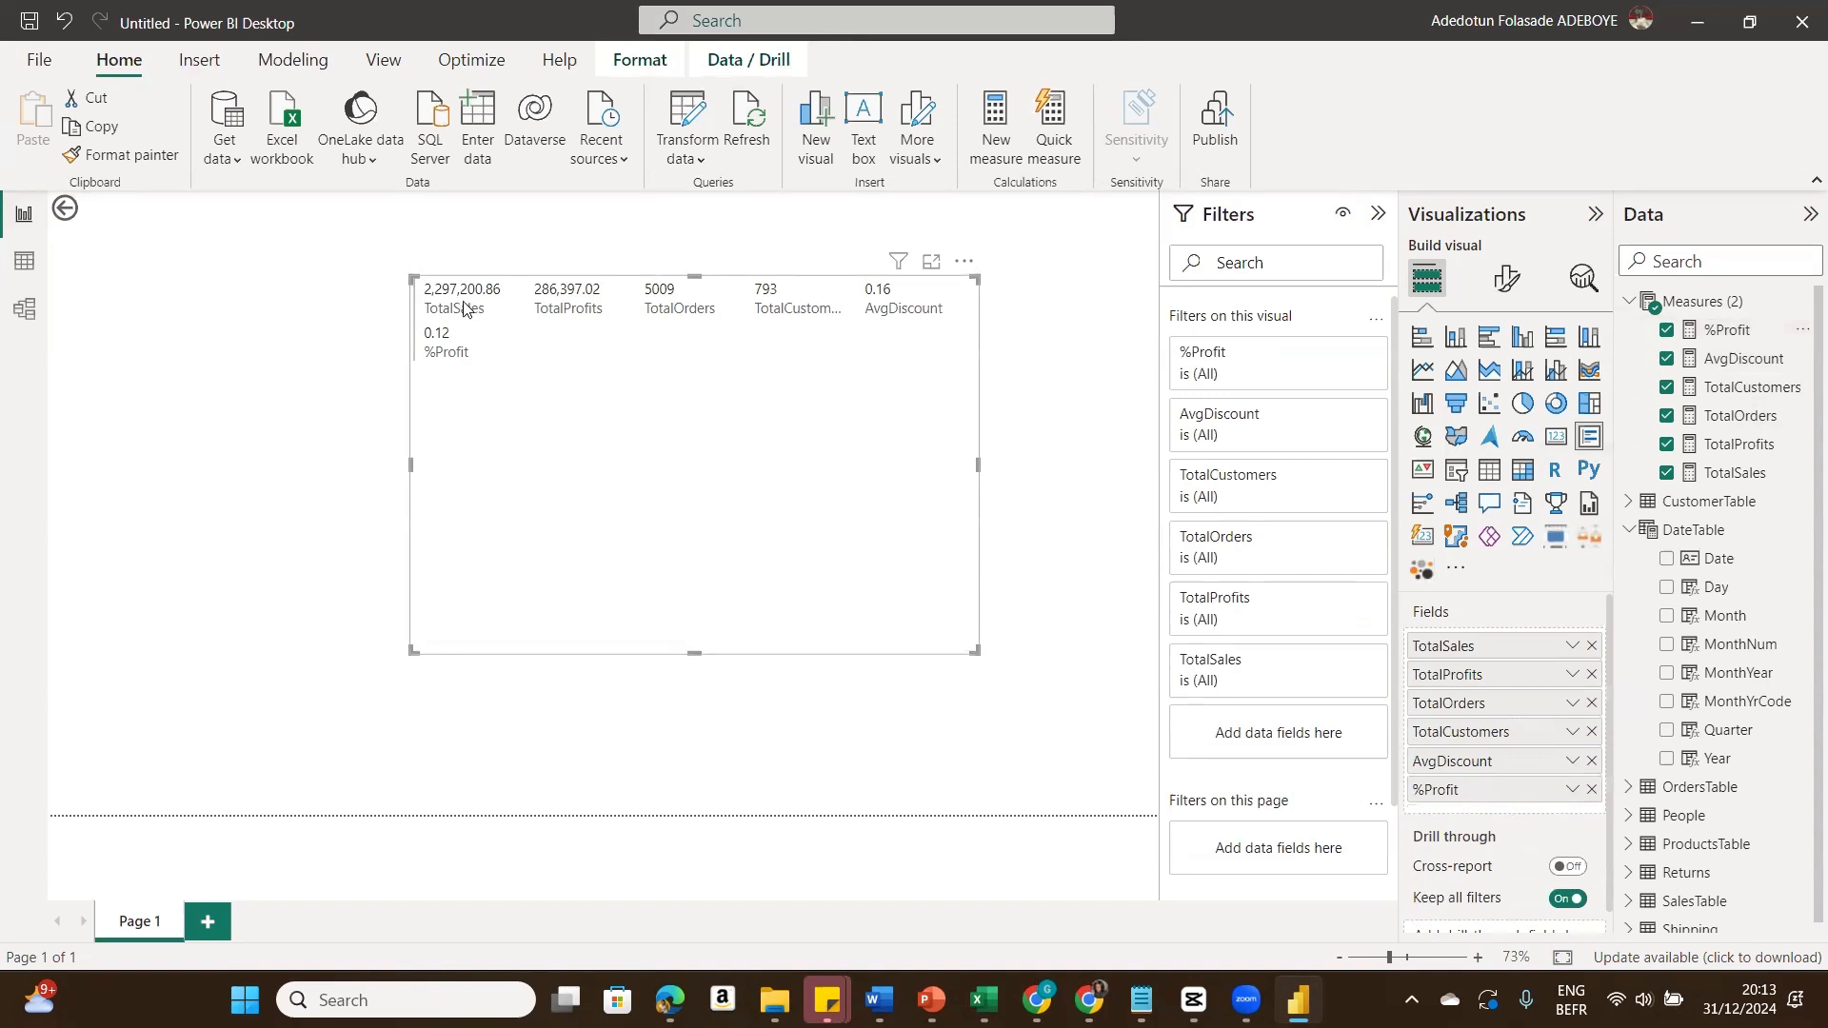
Step: Format the TotalSales measure as currency with 0 decimal places
click(1739, 473)
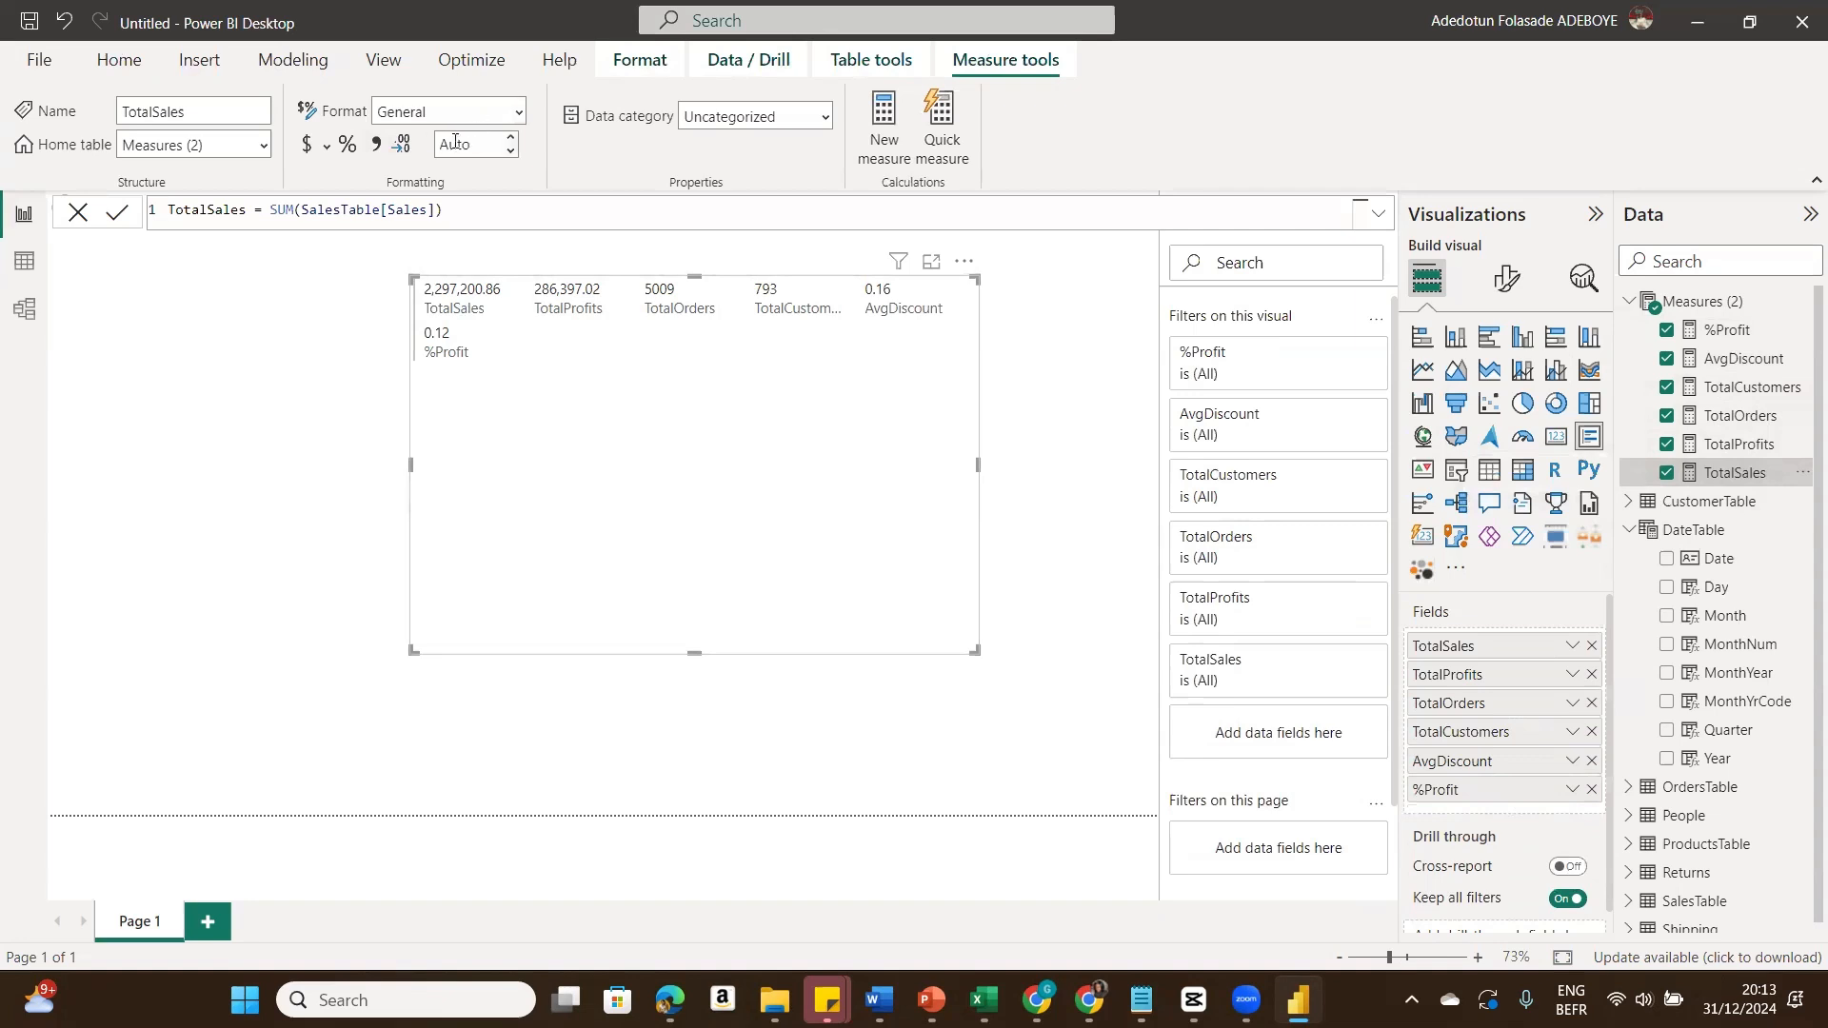
click(306, 148)
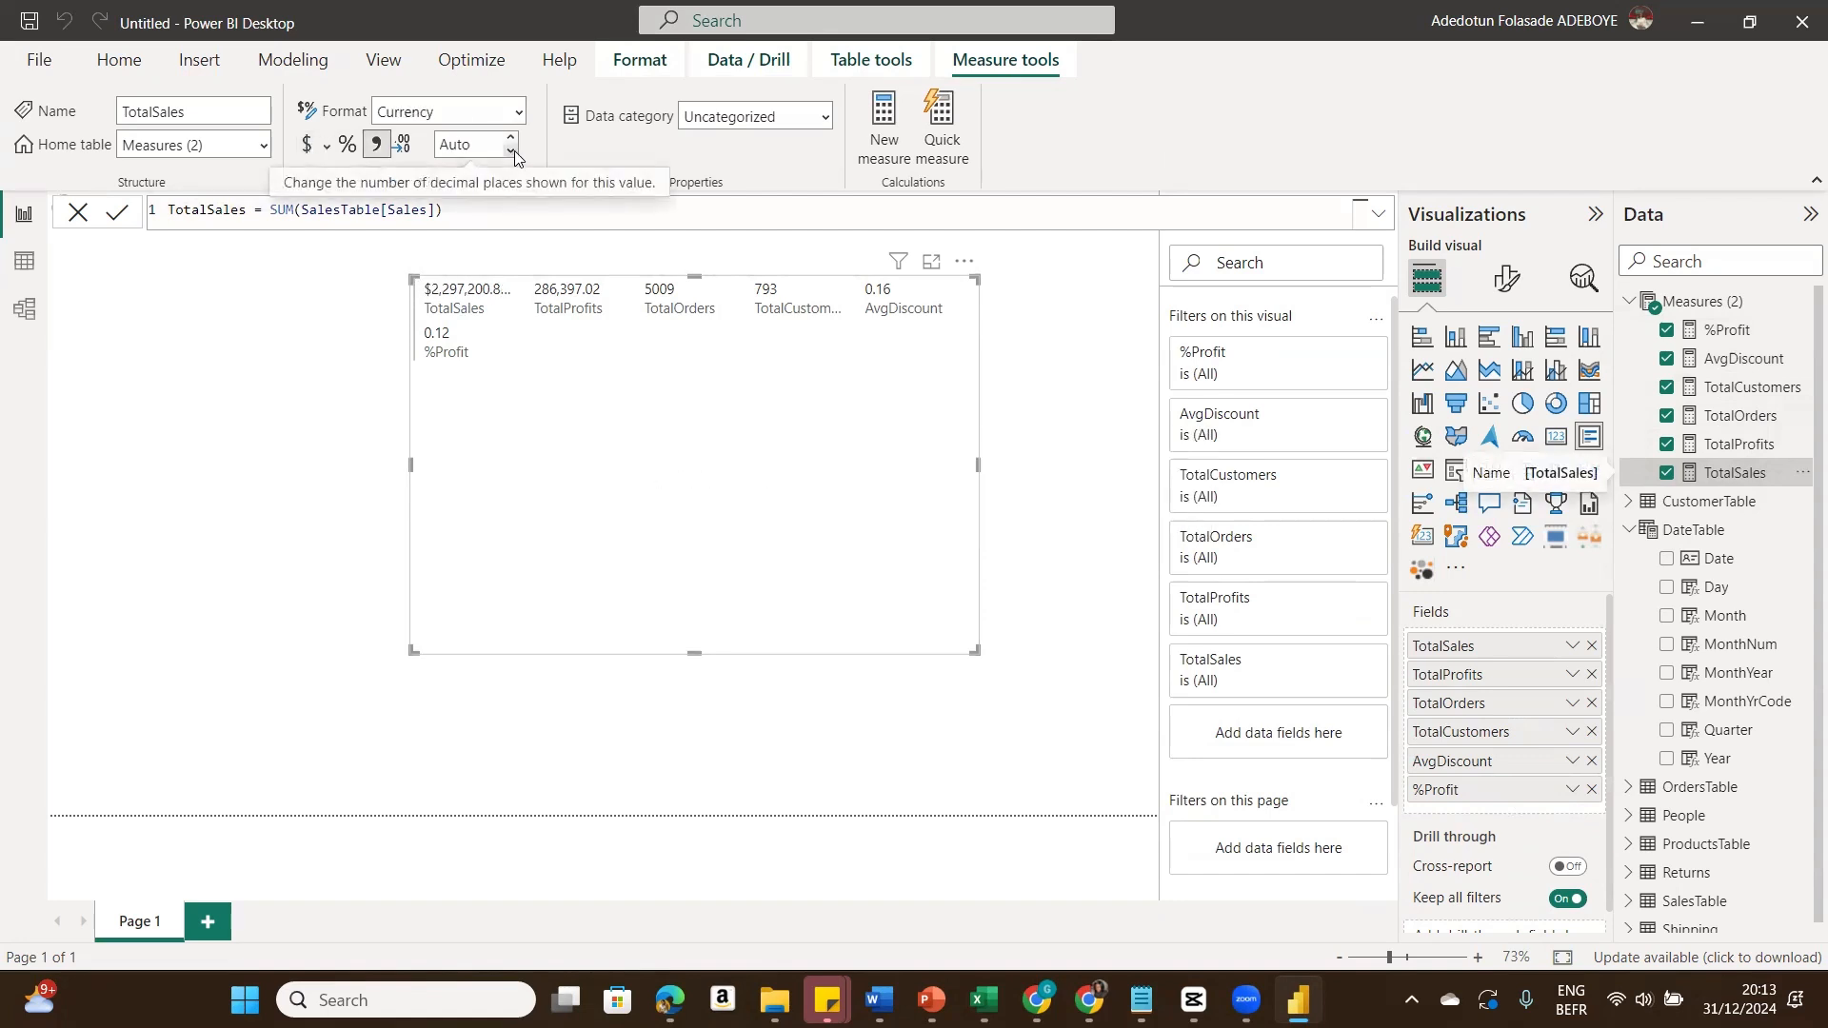
double_click(461, 141)
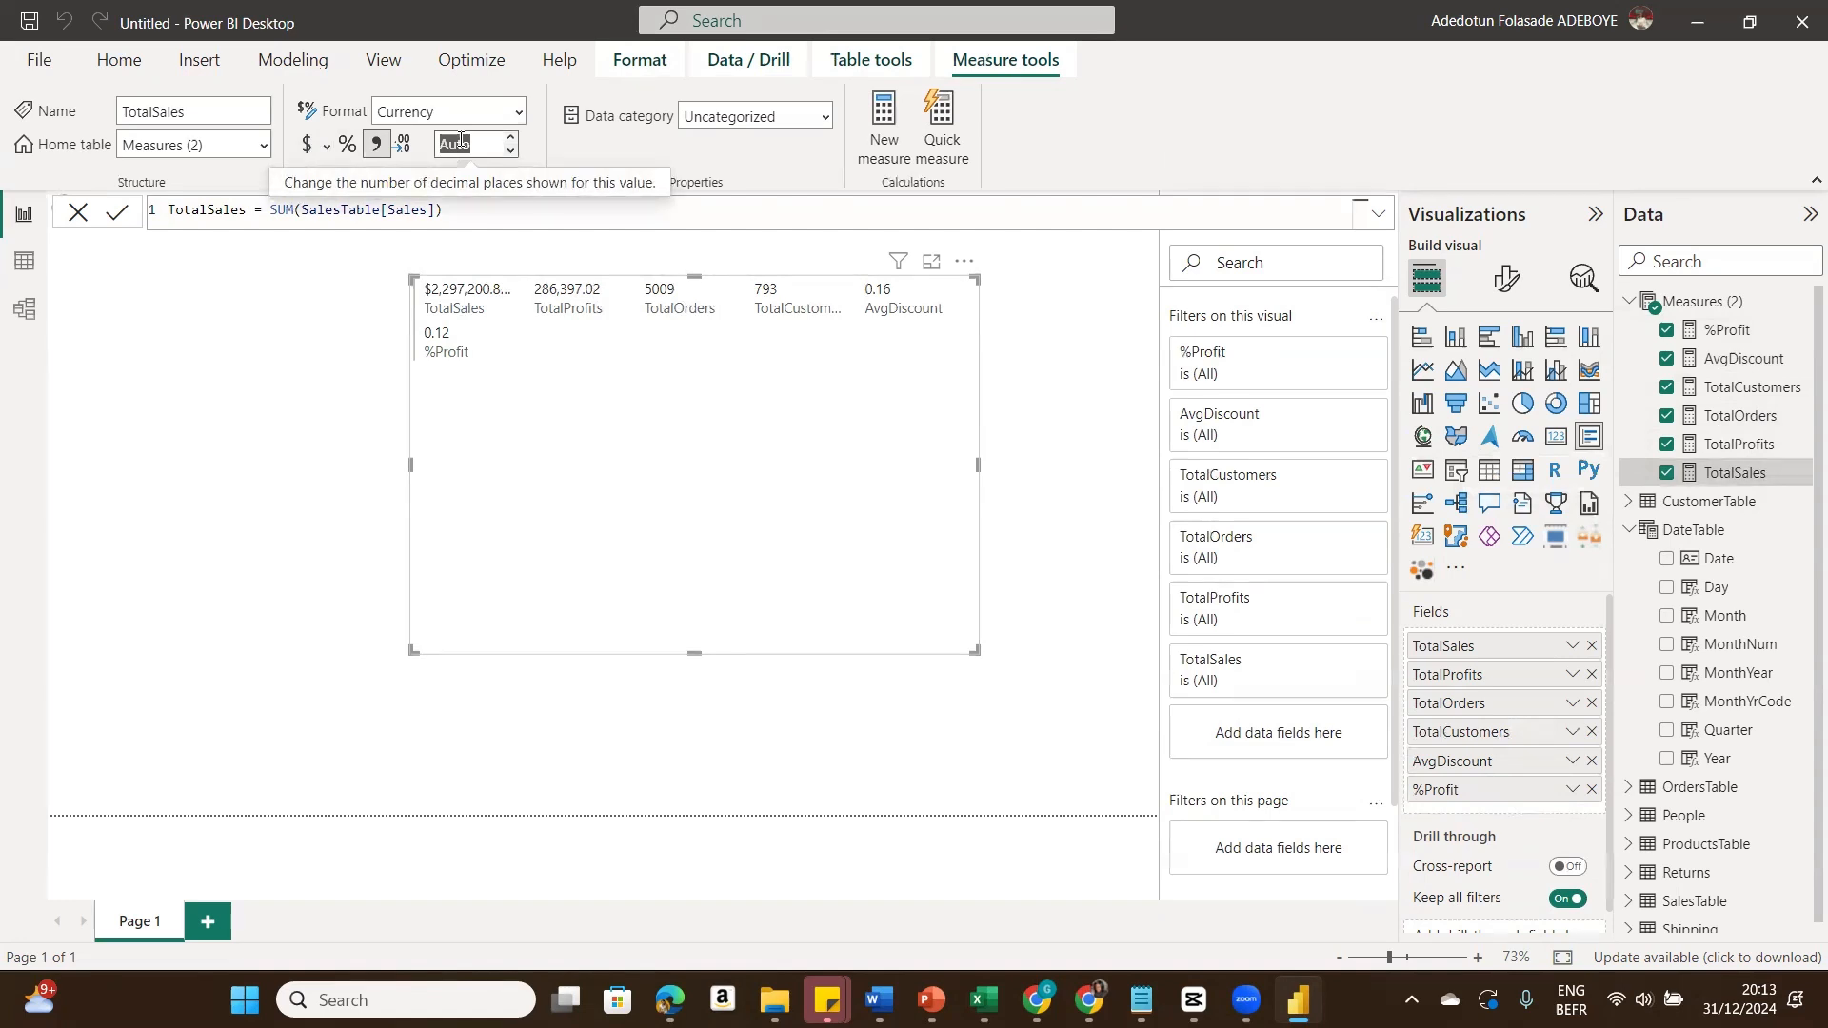
text(0)
key(Return)
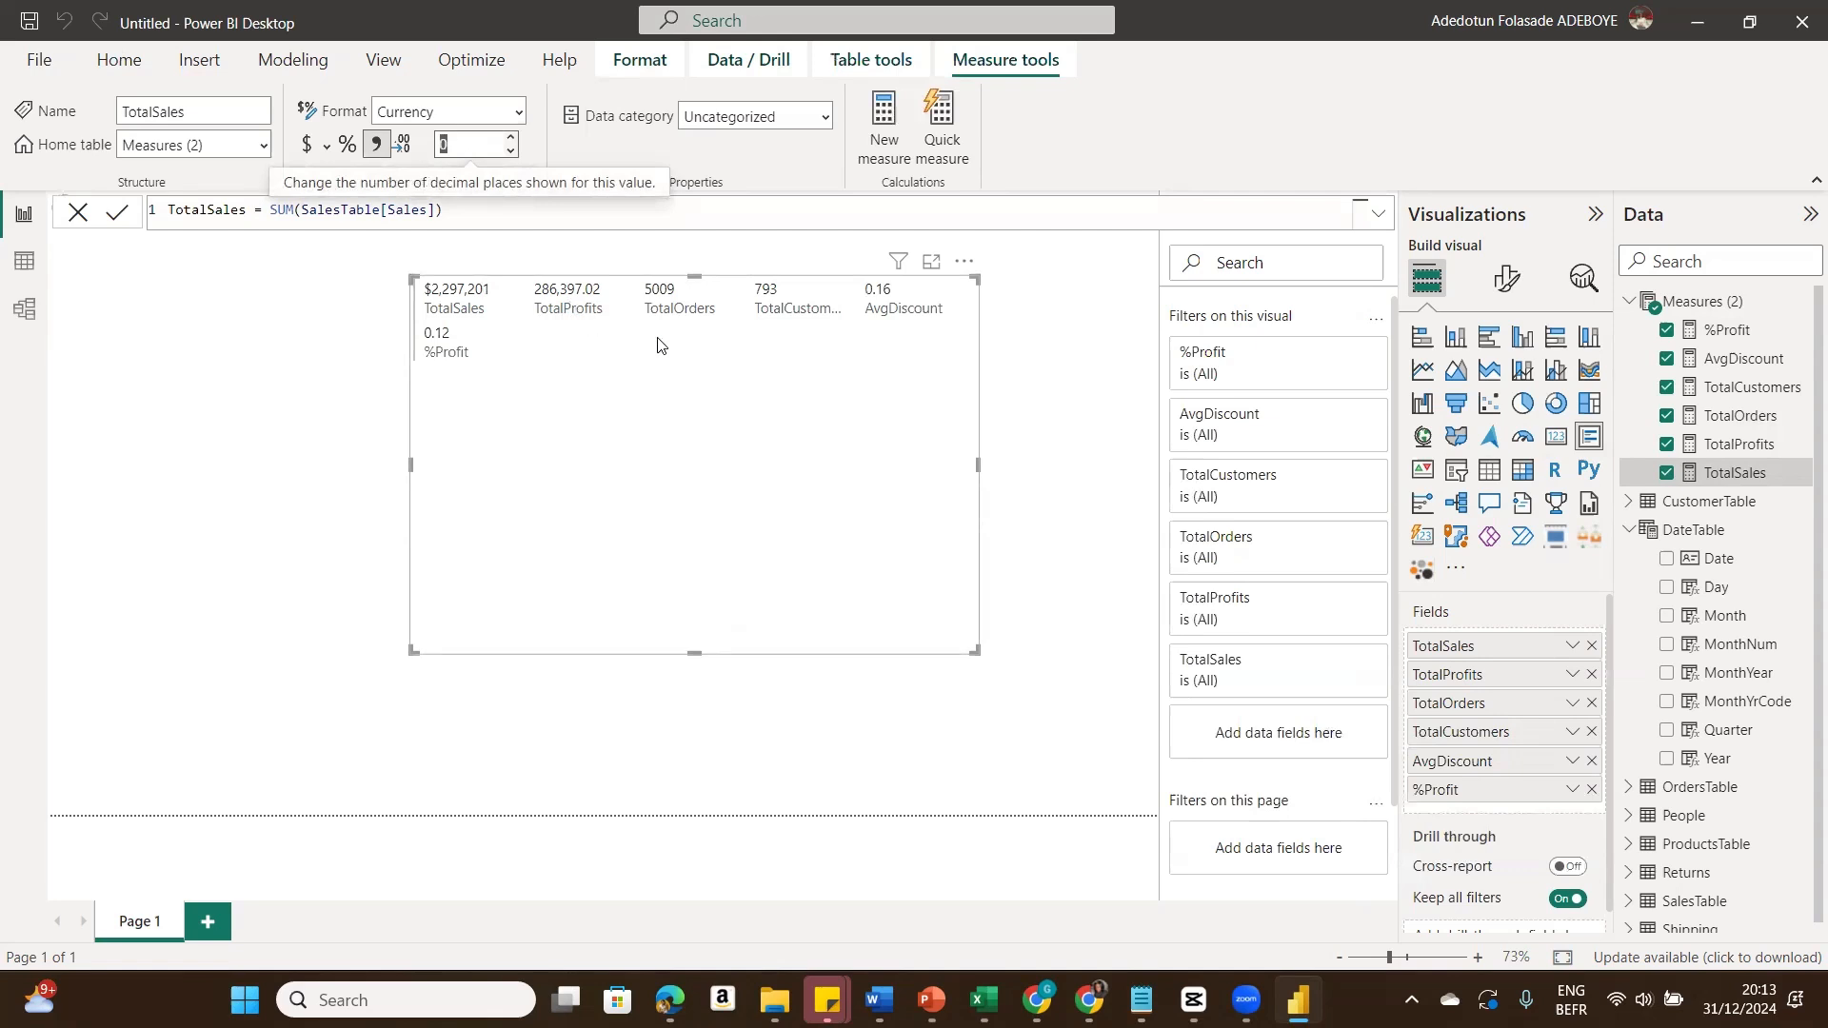
Step: Format the TotalProfits measure as currency with 0 decimal places
click(1718, 448)
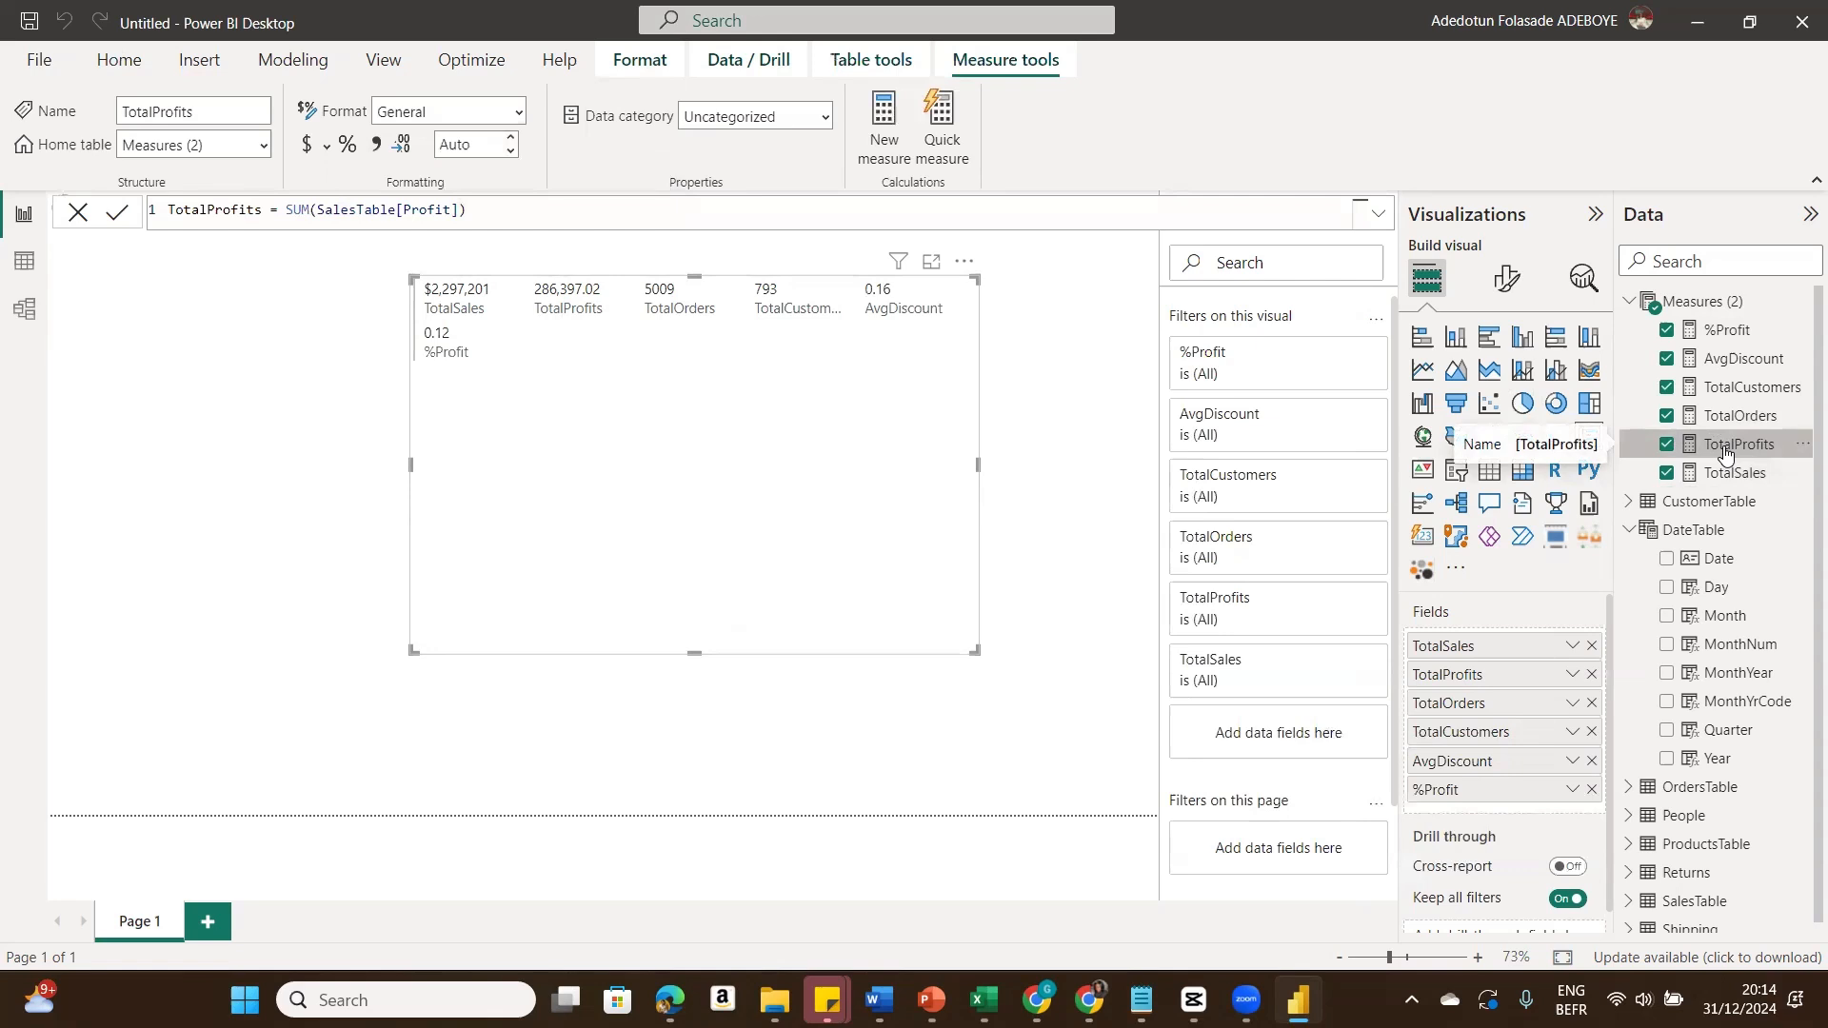
click(307, 144)
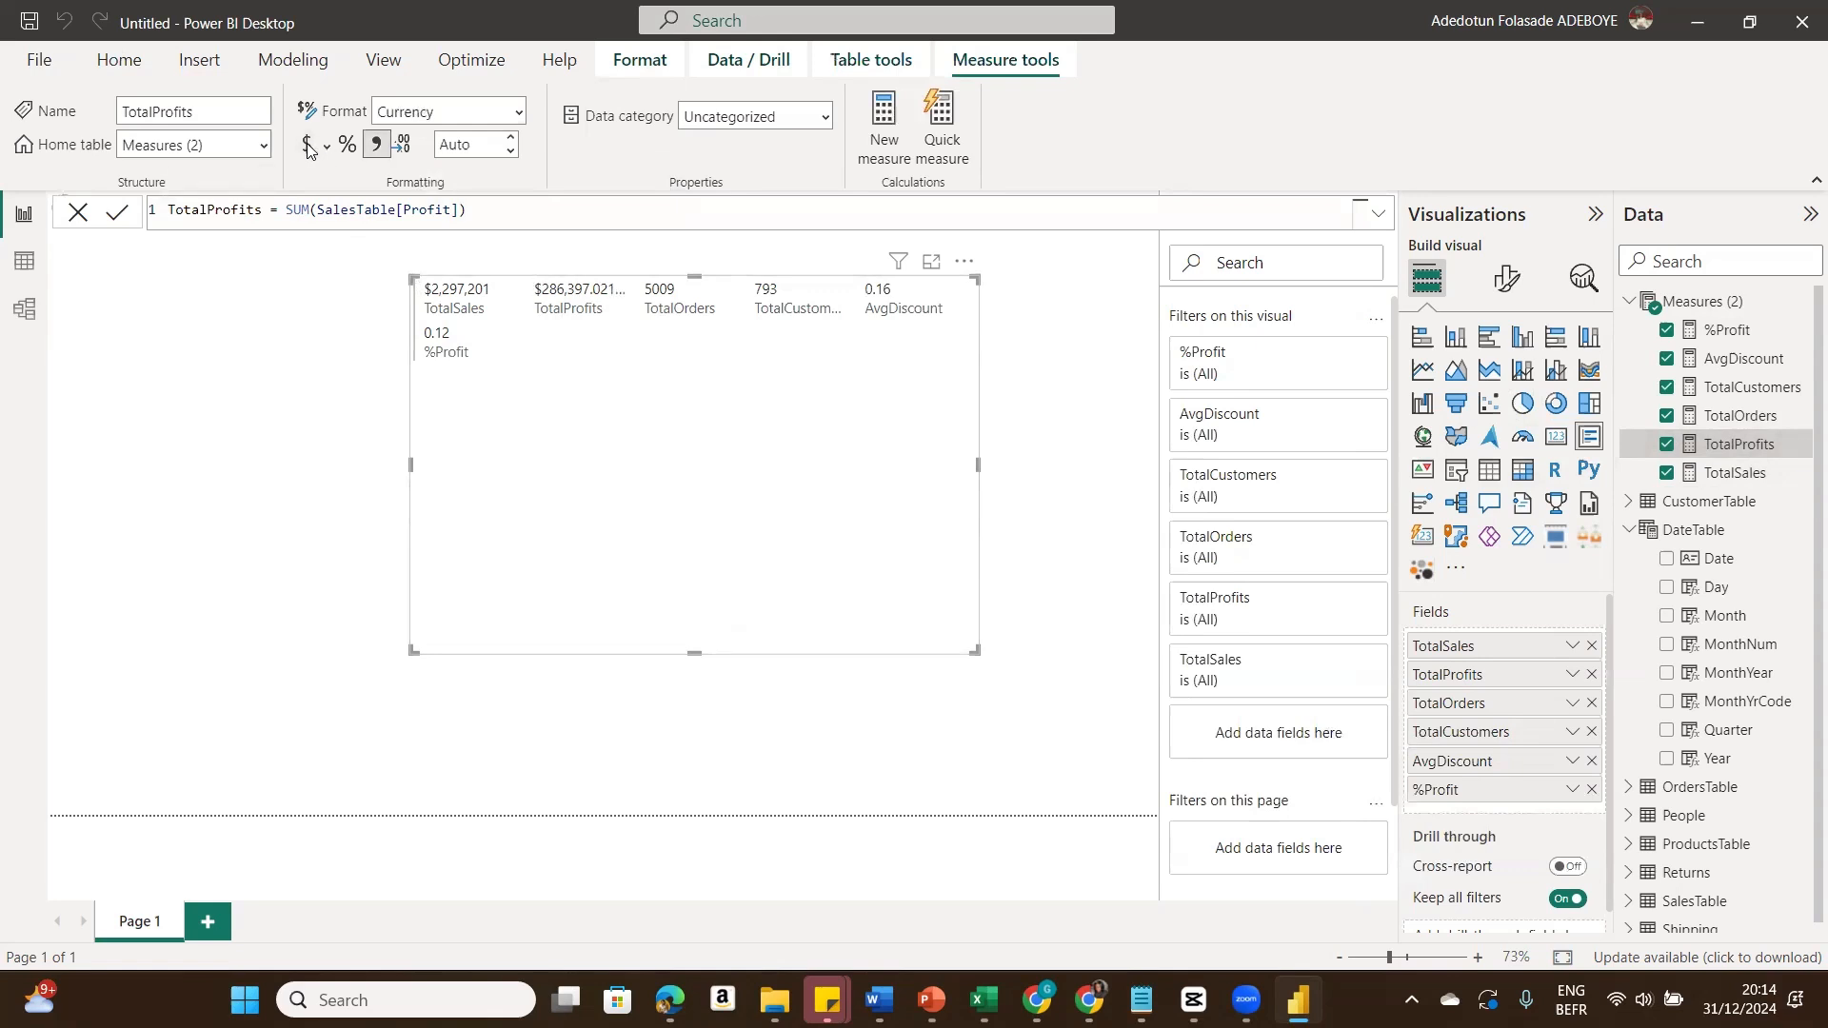
click(469, 147)
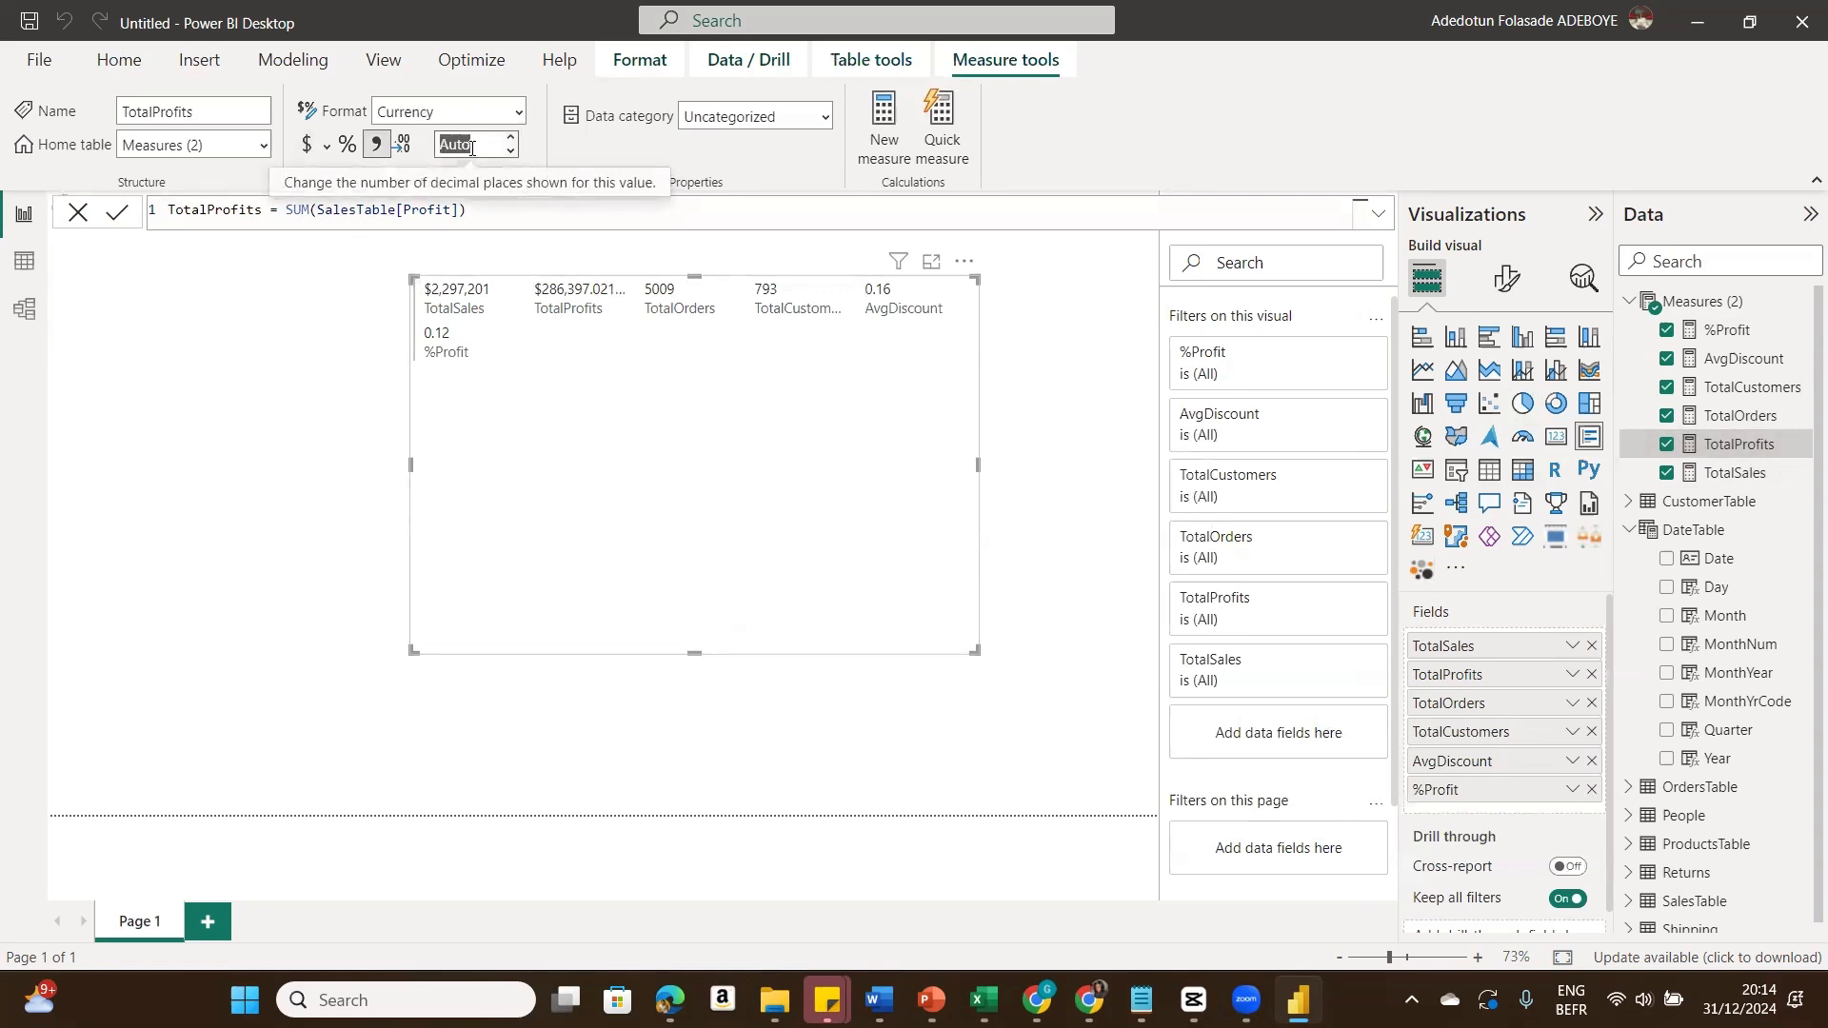
text(0)
click(640, 370)
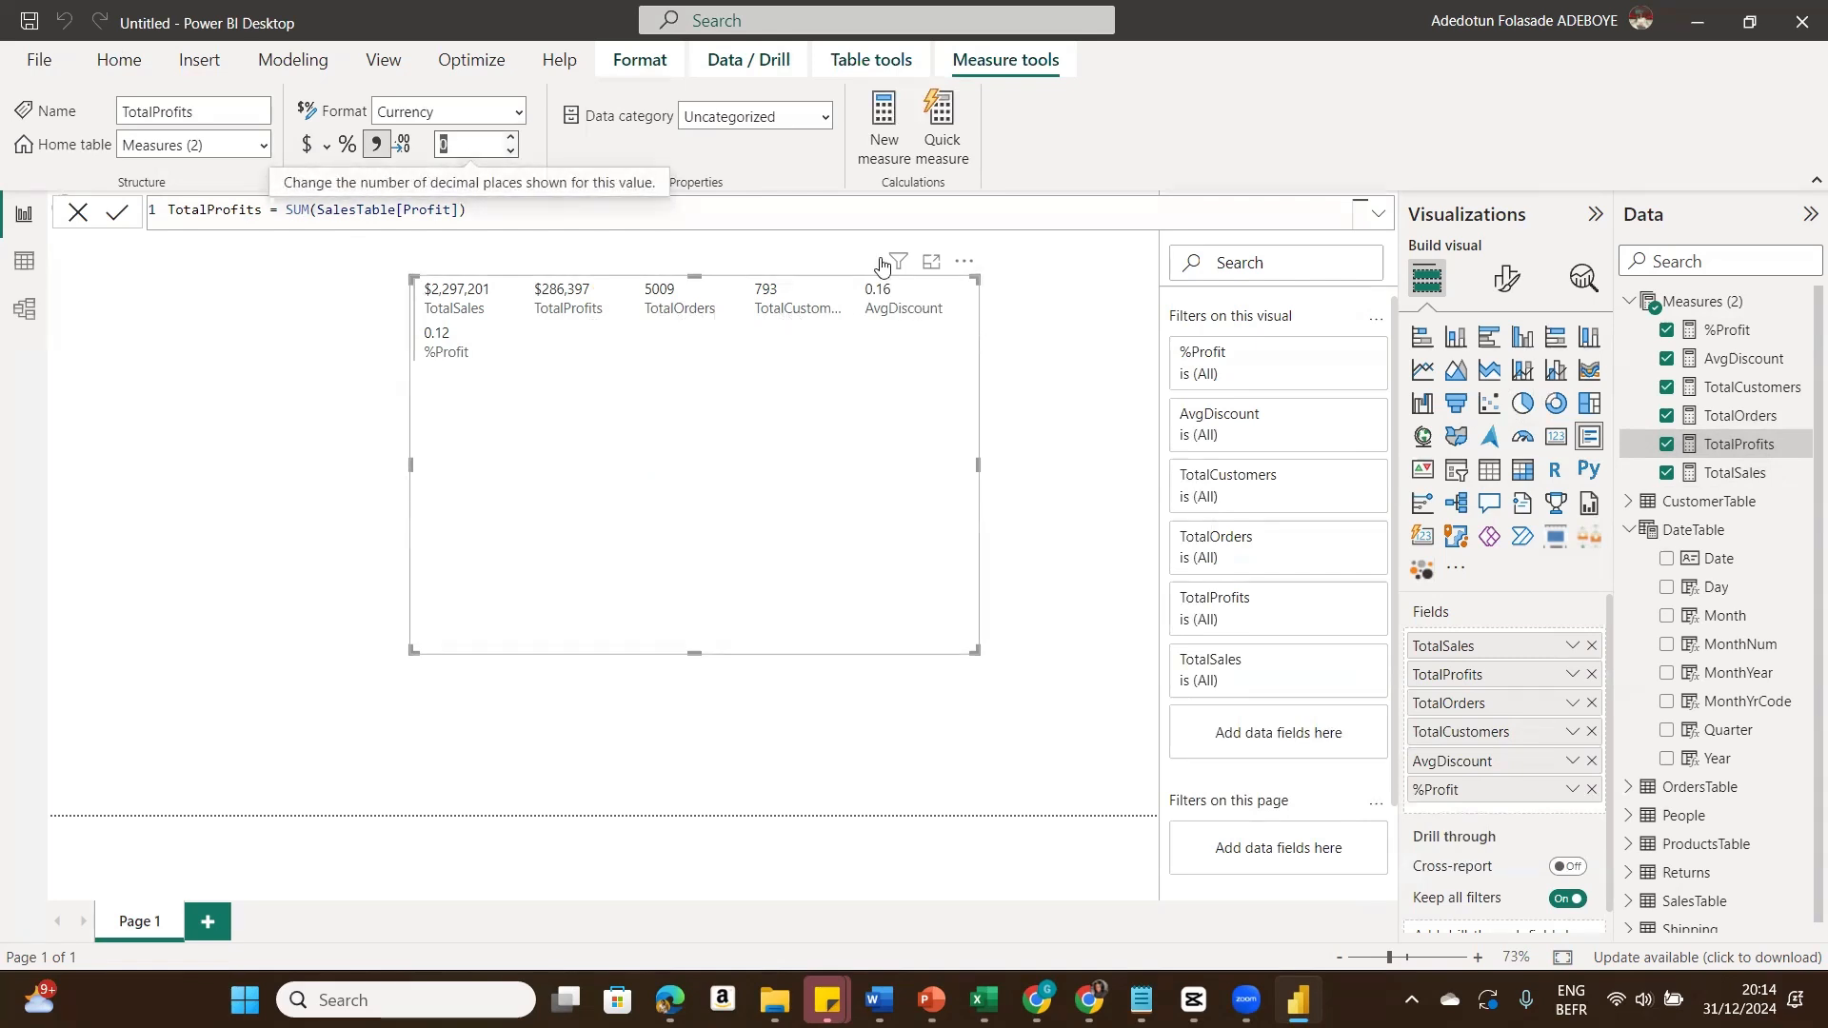
Step: Format the AvgDiscount measure as a percentage
click(1765, 360)
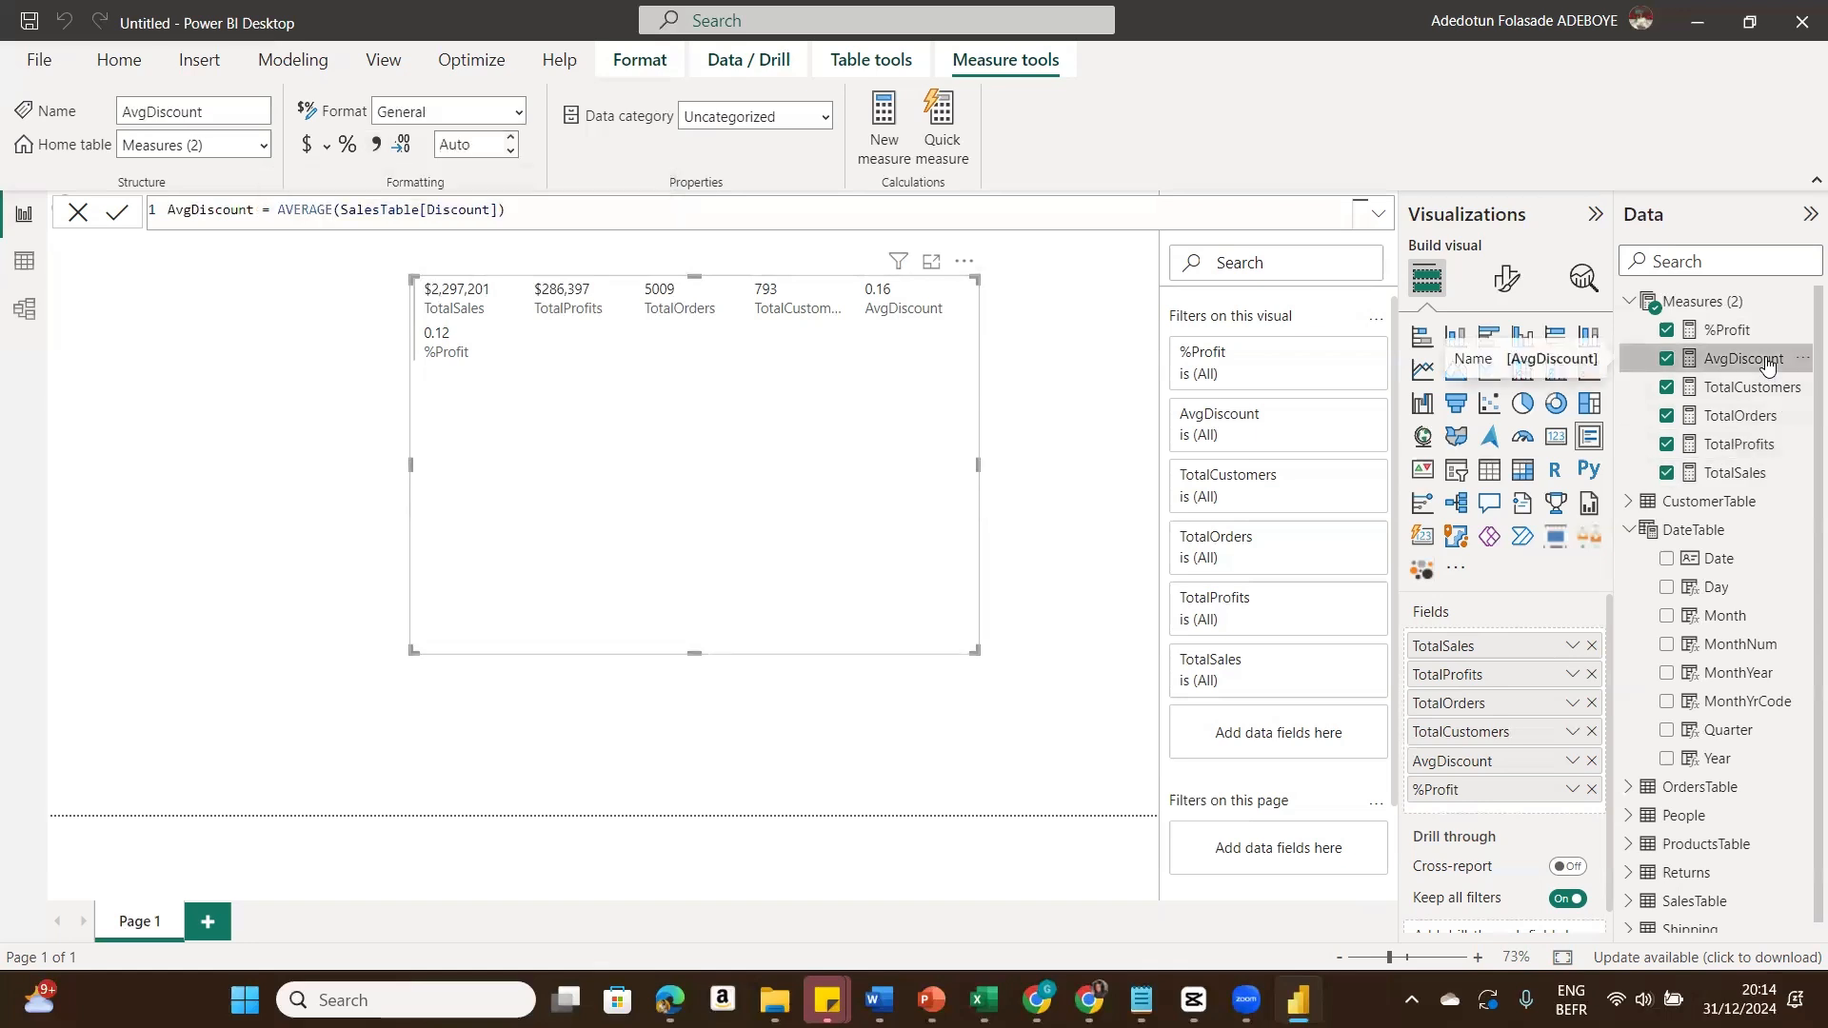
click(348, 146)
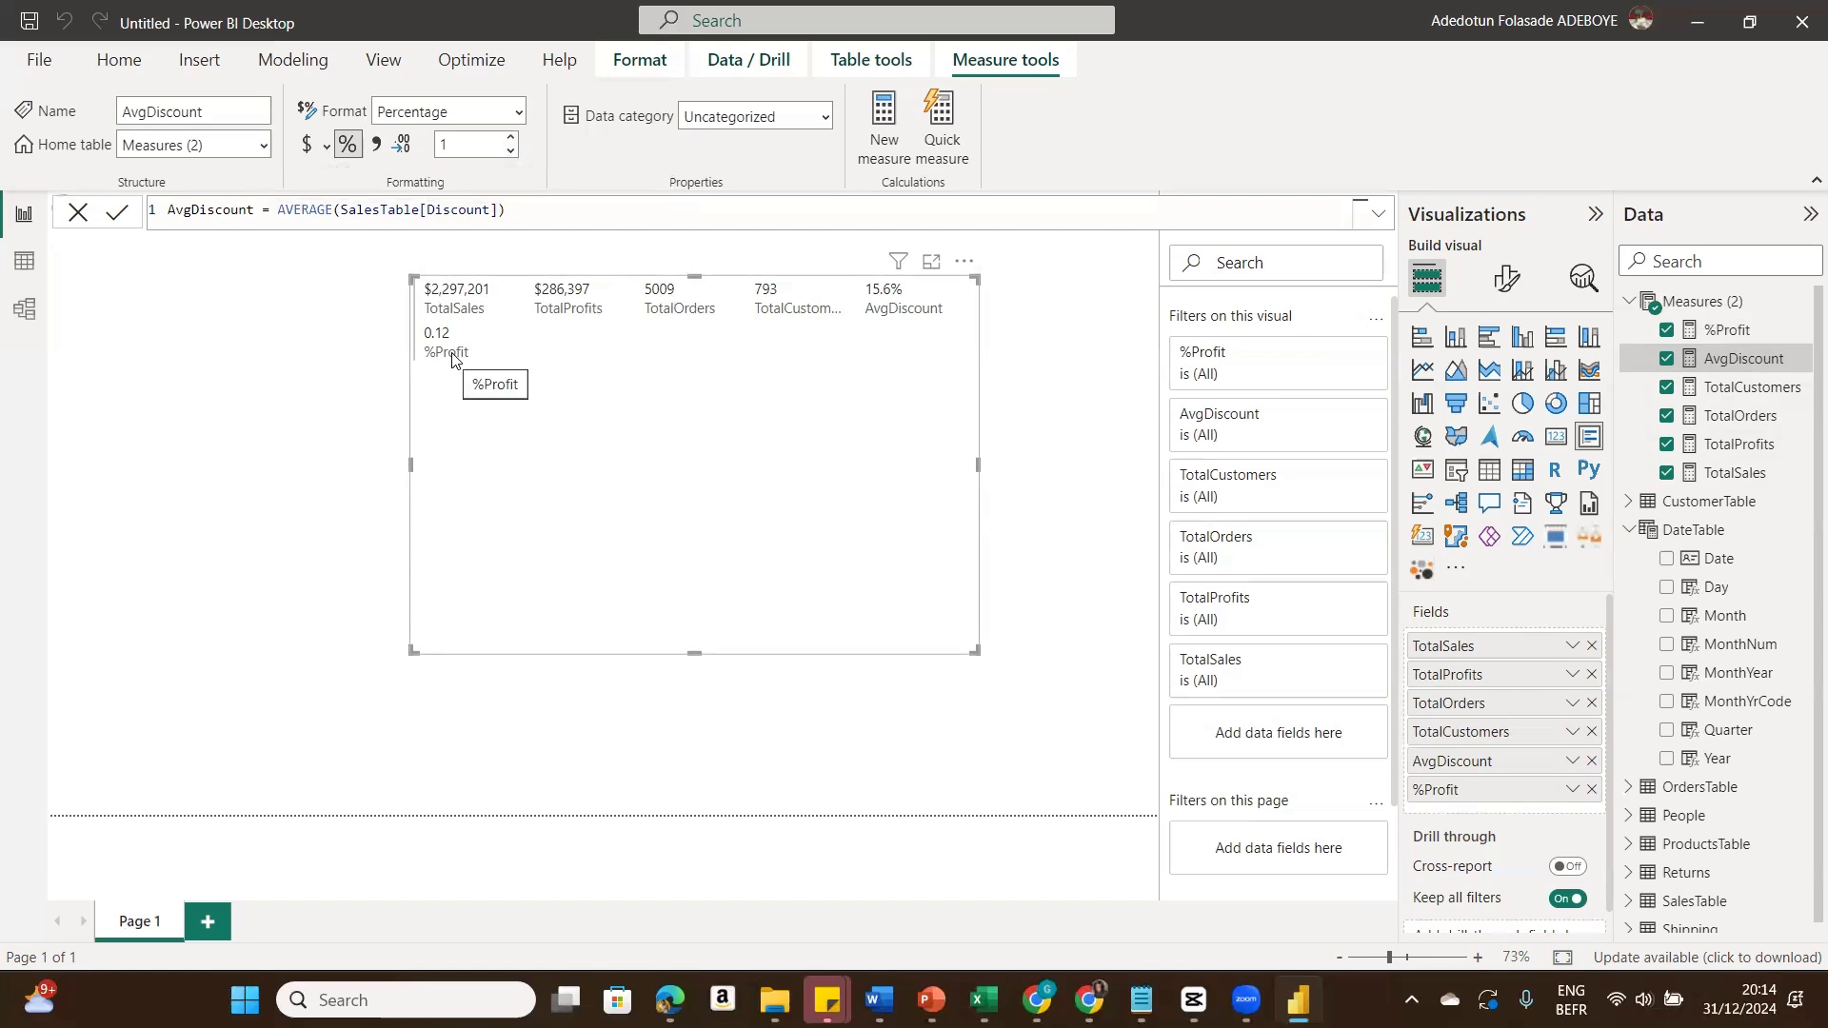
Step: Switch TotalProfits to percentage, then restore it to currency with 0 decimal places
click(1737, 445)
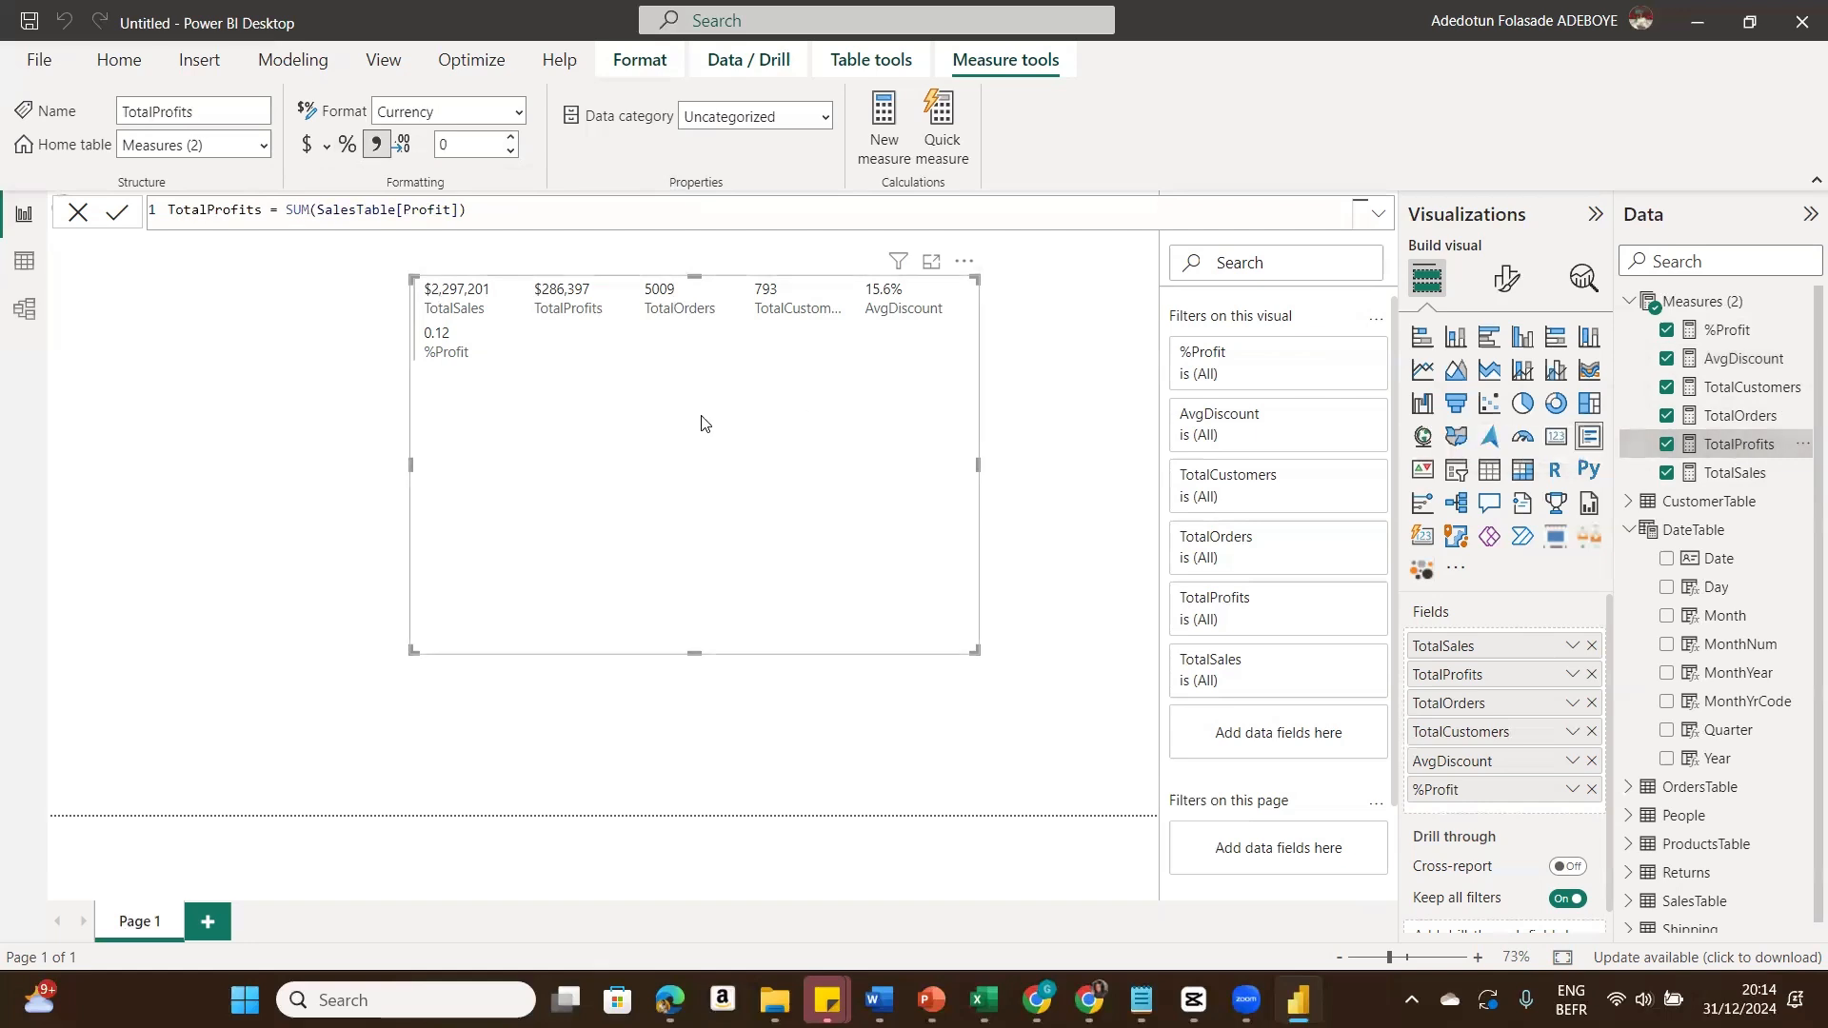
click(349, 145)
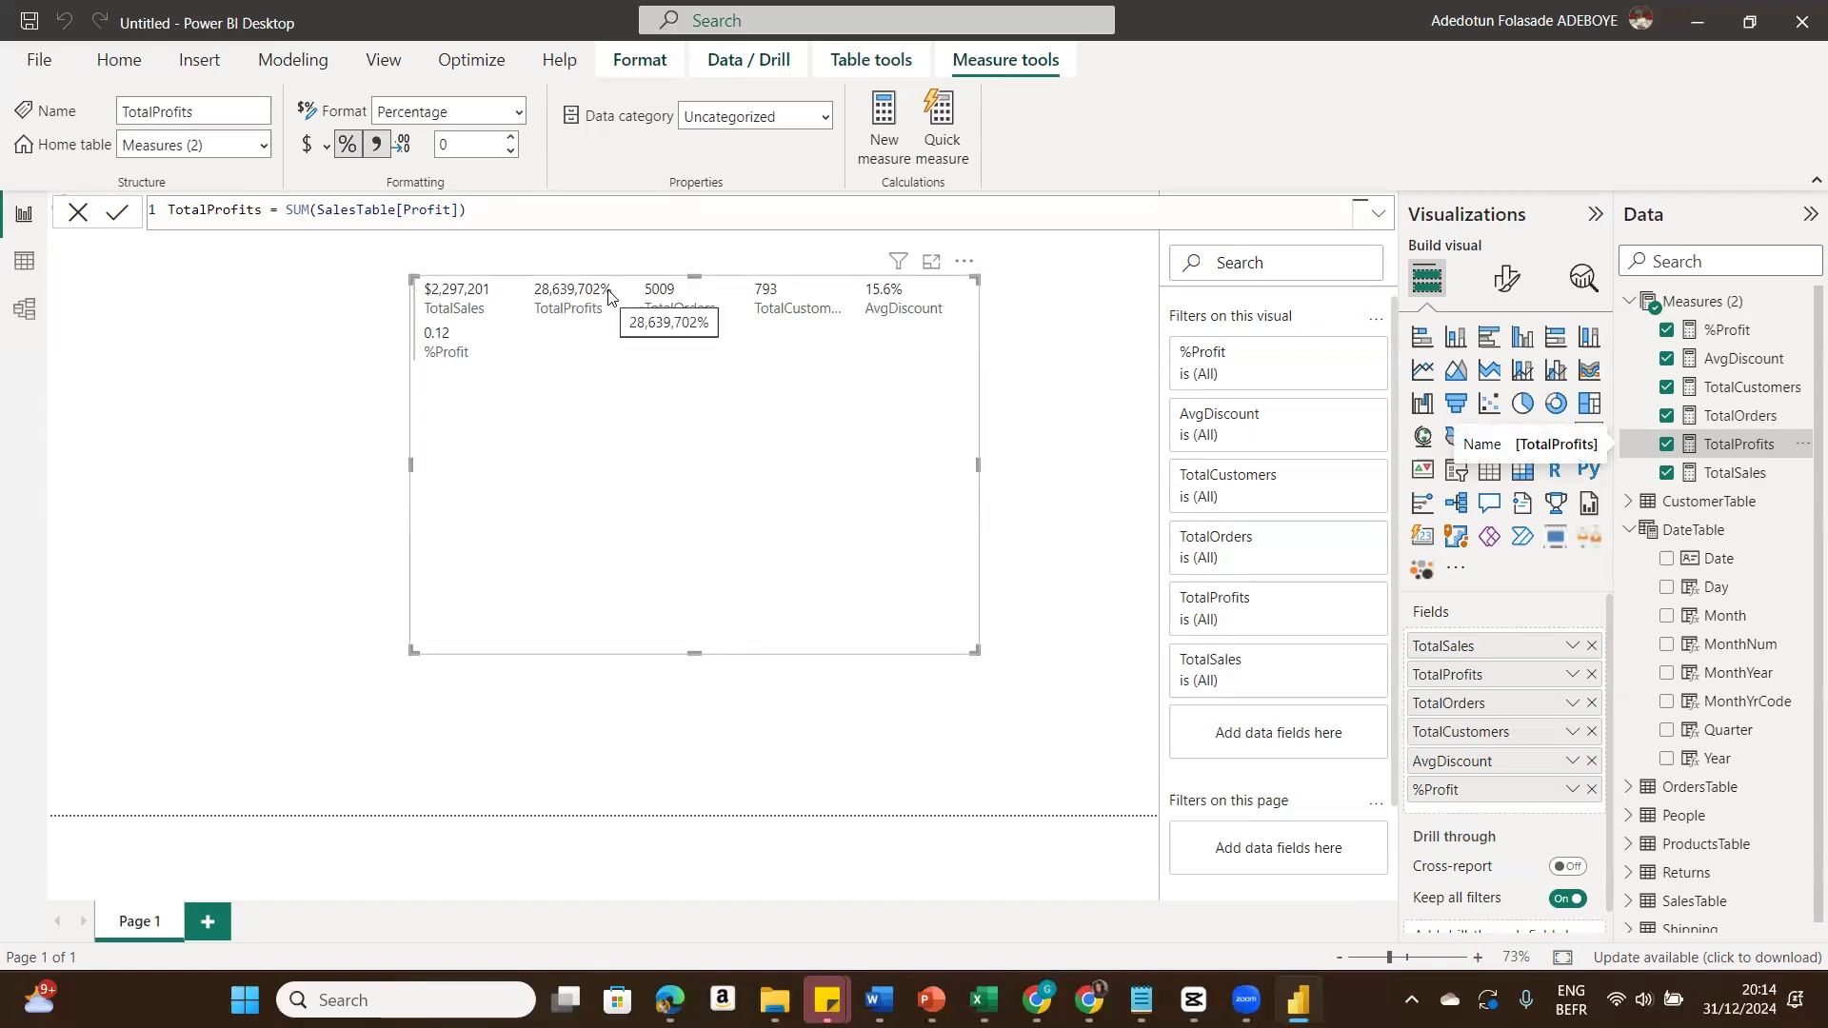
click(312, 145)
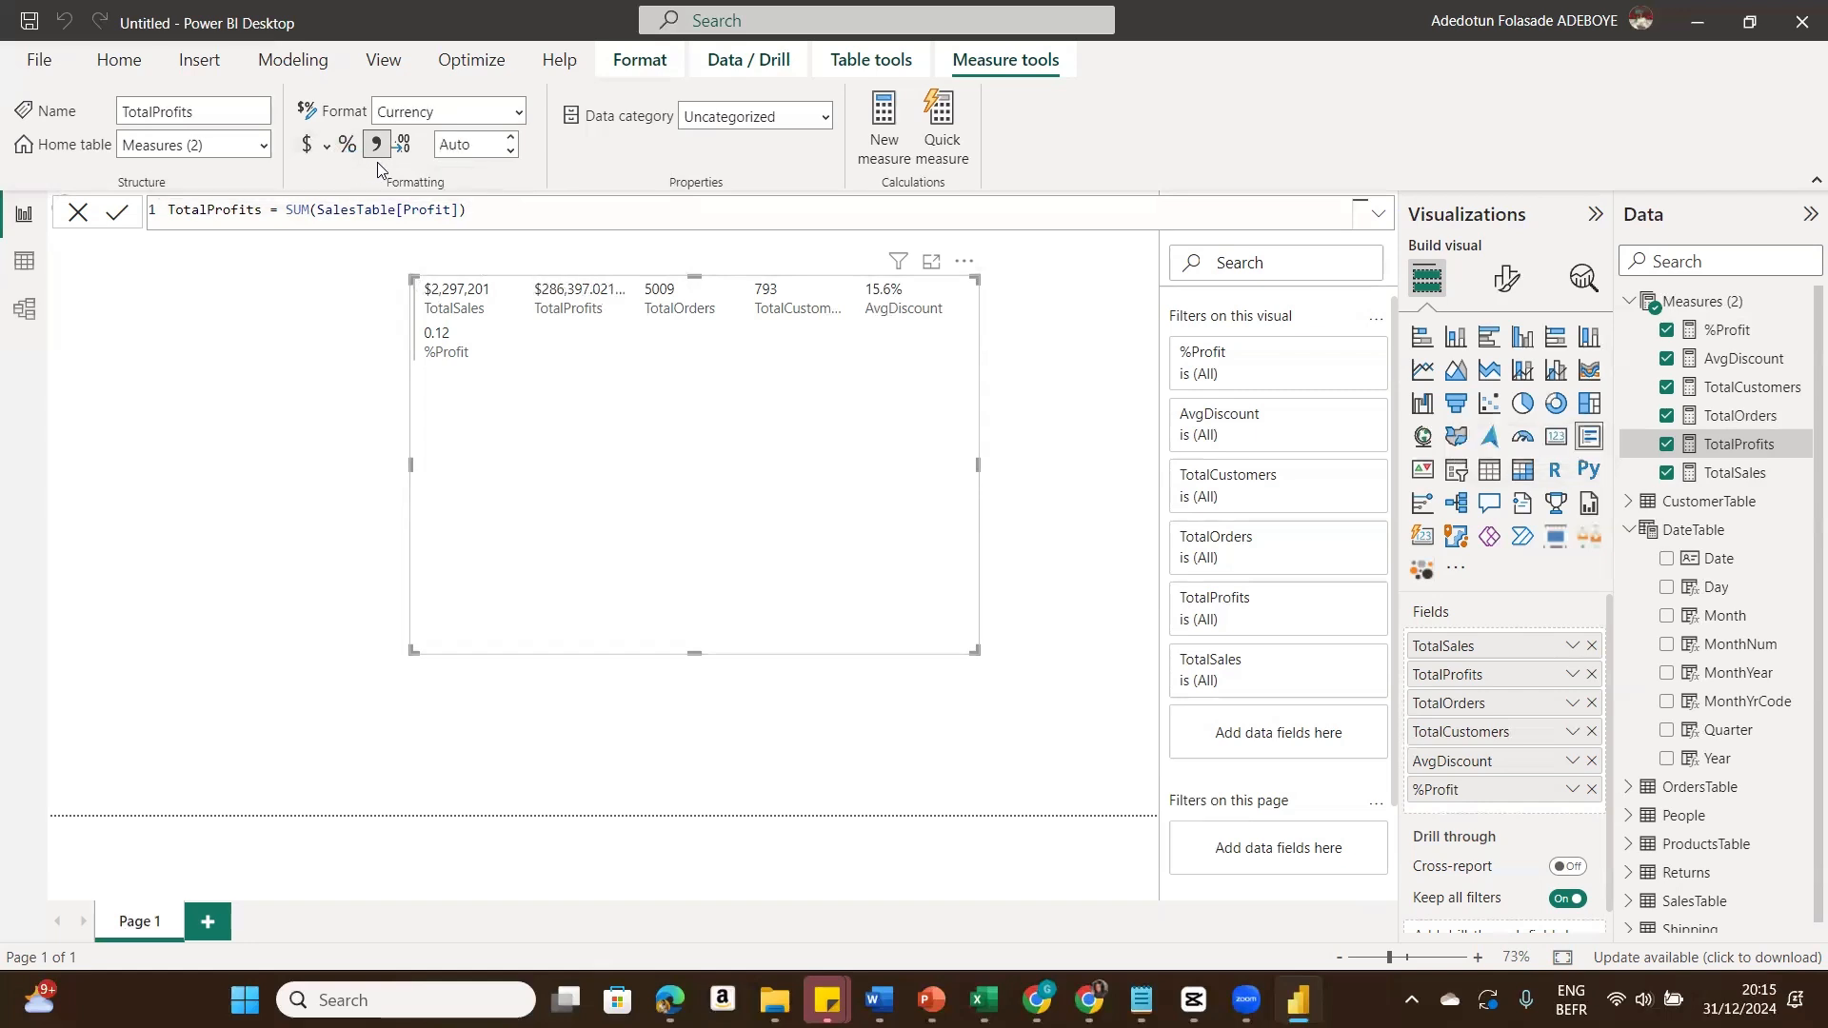
double_click(476, 145)
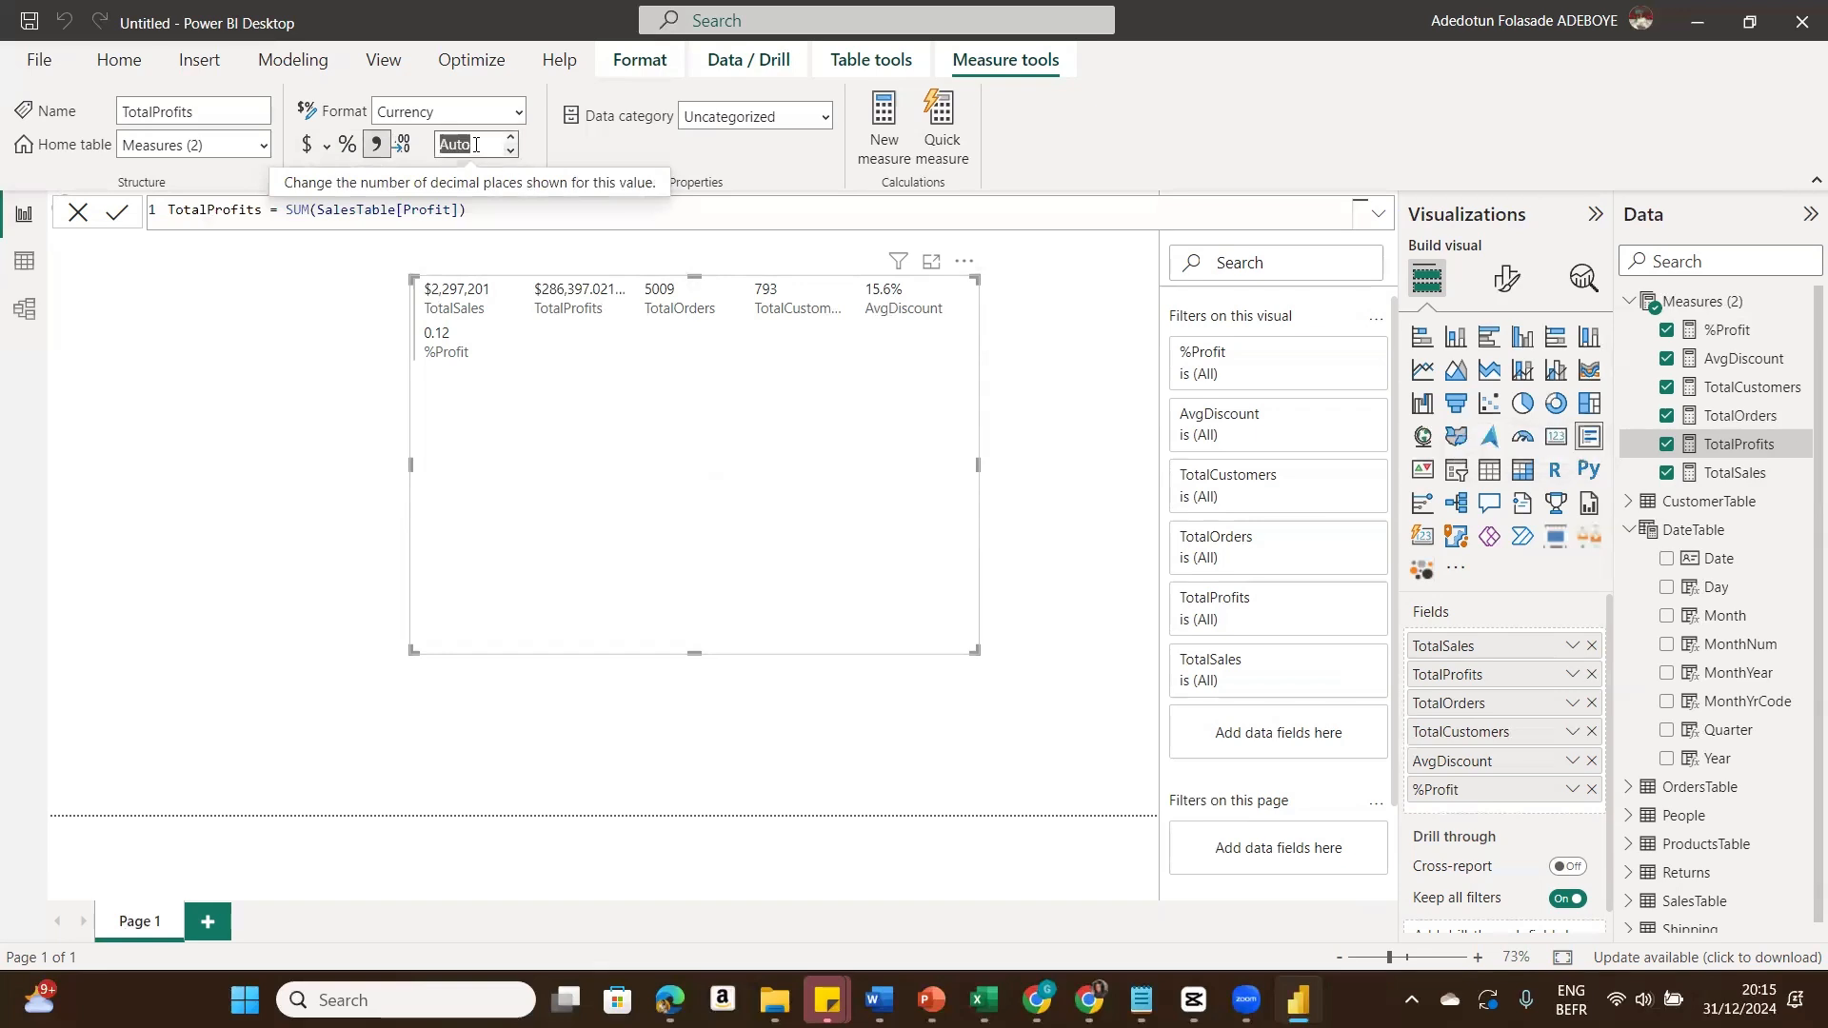
text(1)
key(Return)
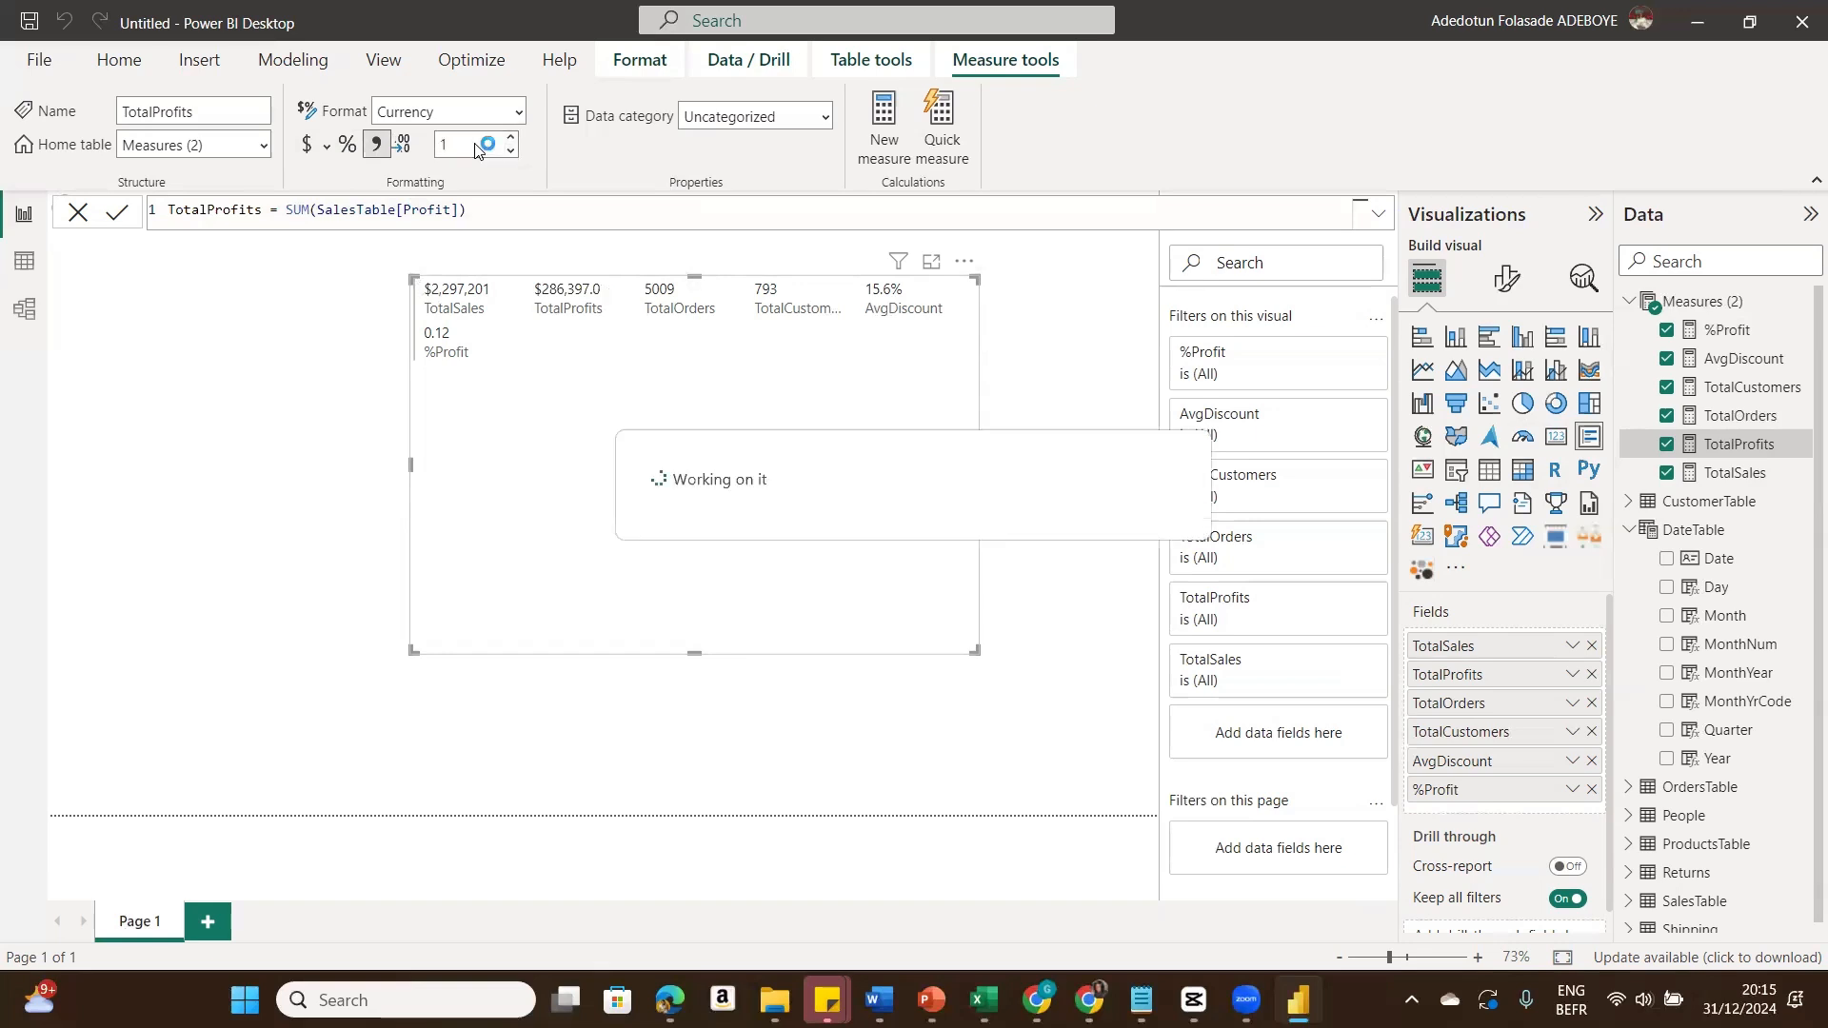
text(0)
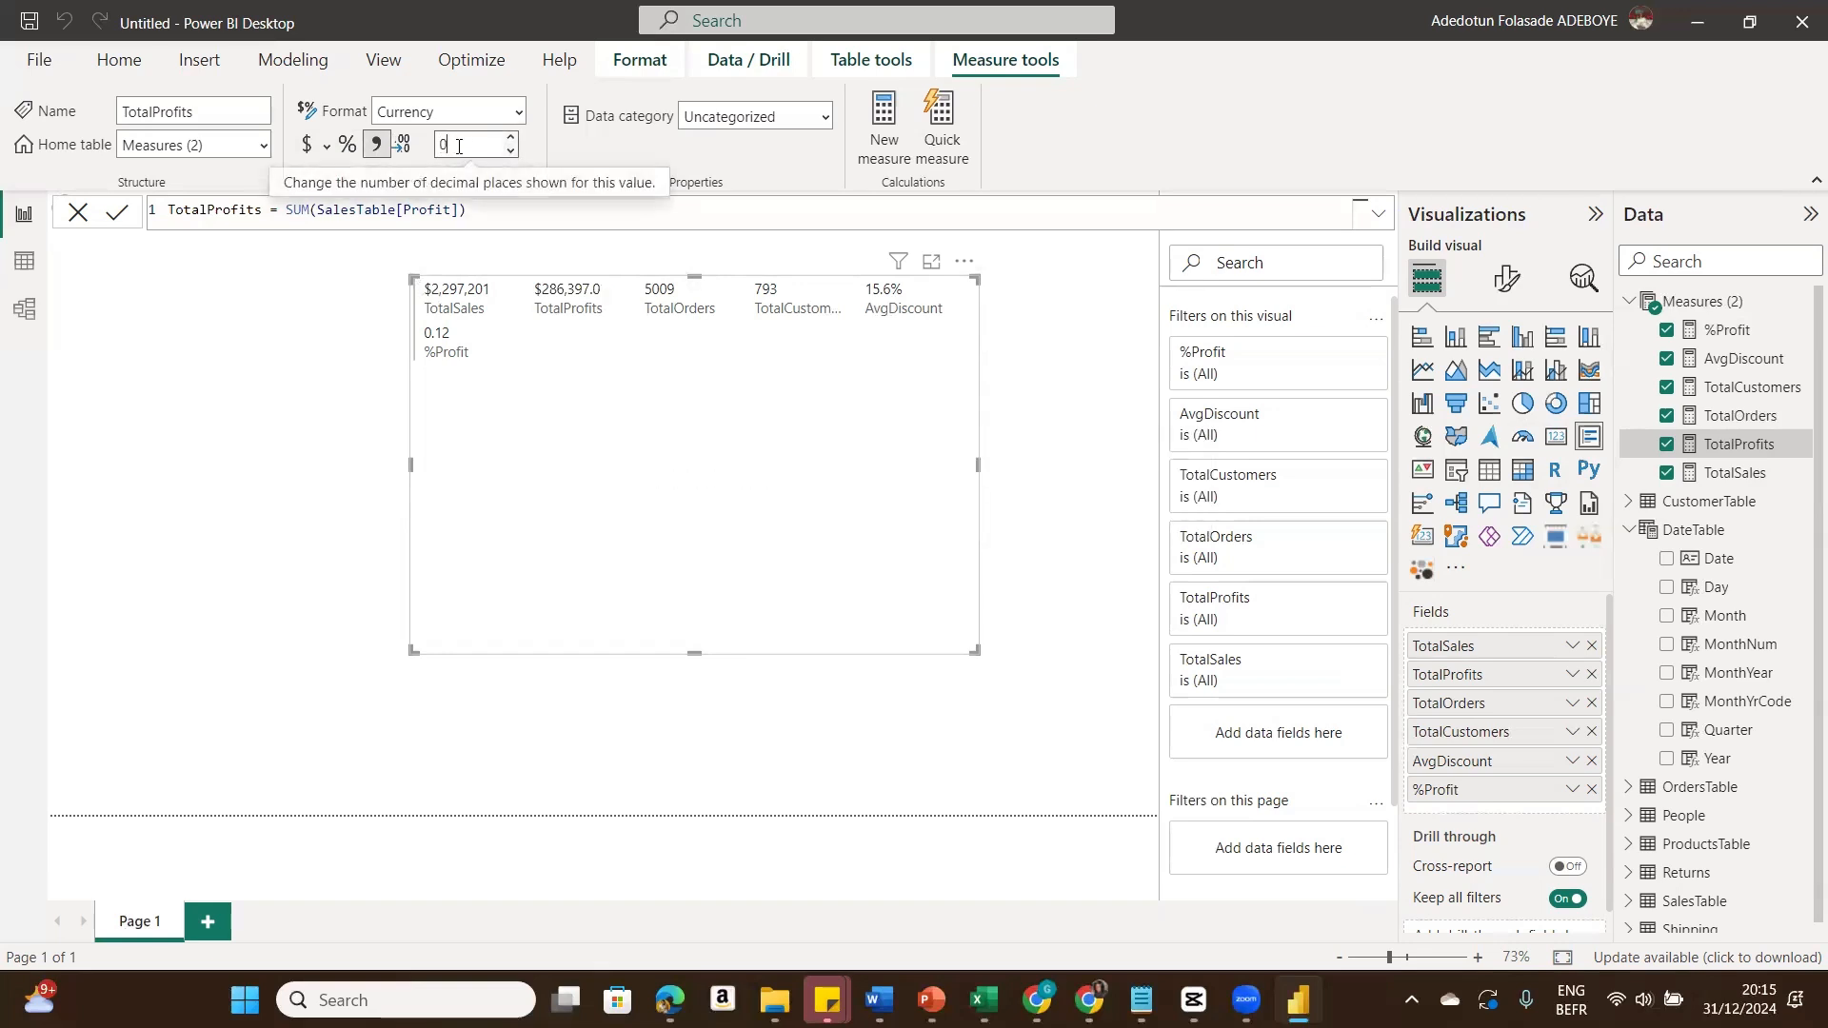
key(Return)
Step: Format the %Profit measure as a percentage with 1 decimal place
click(1747, 330)
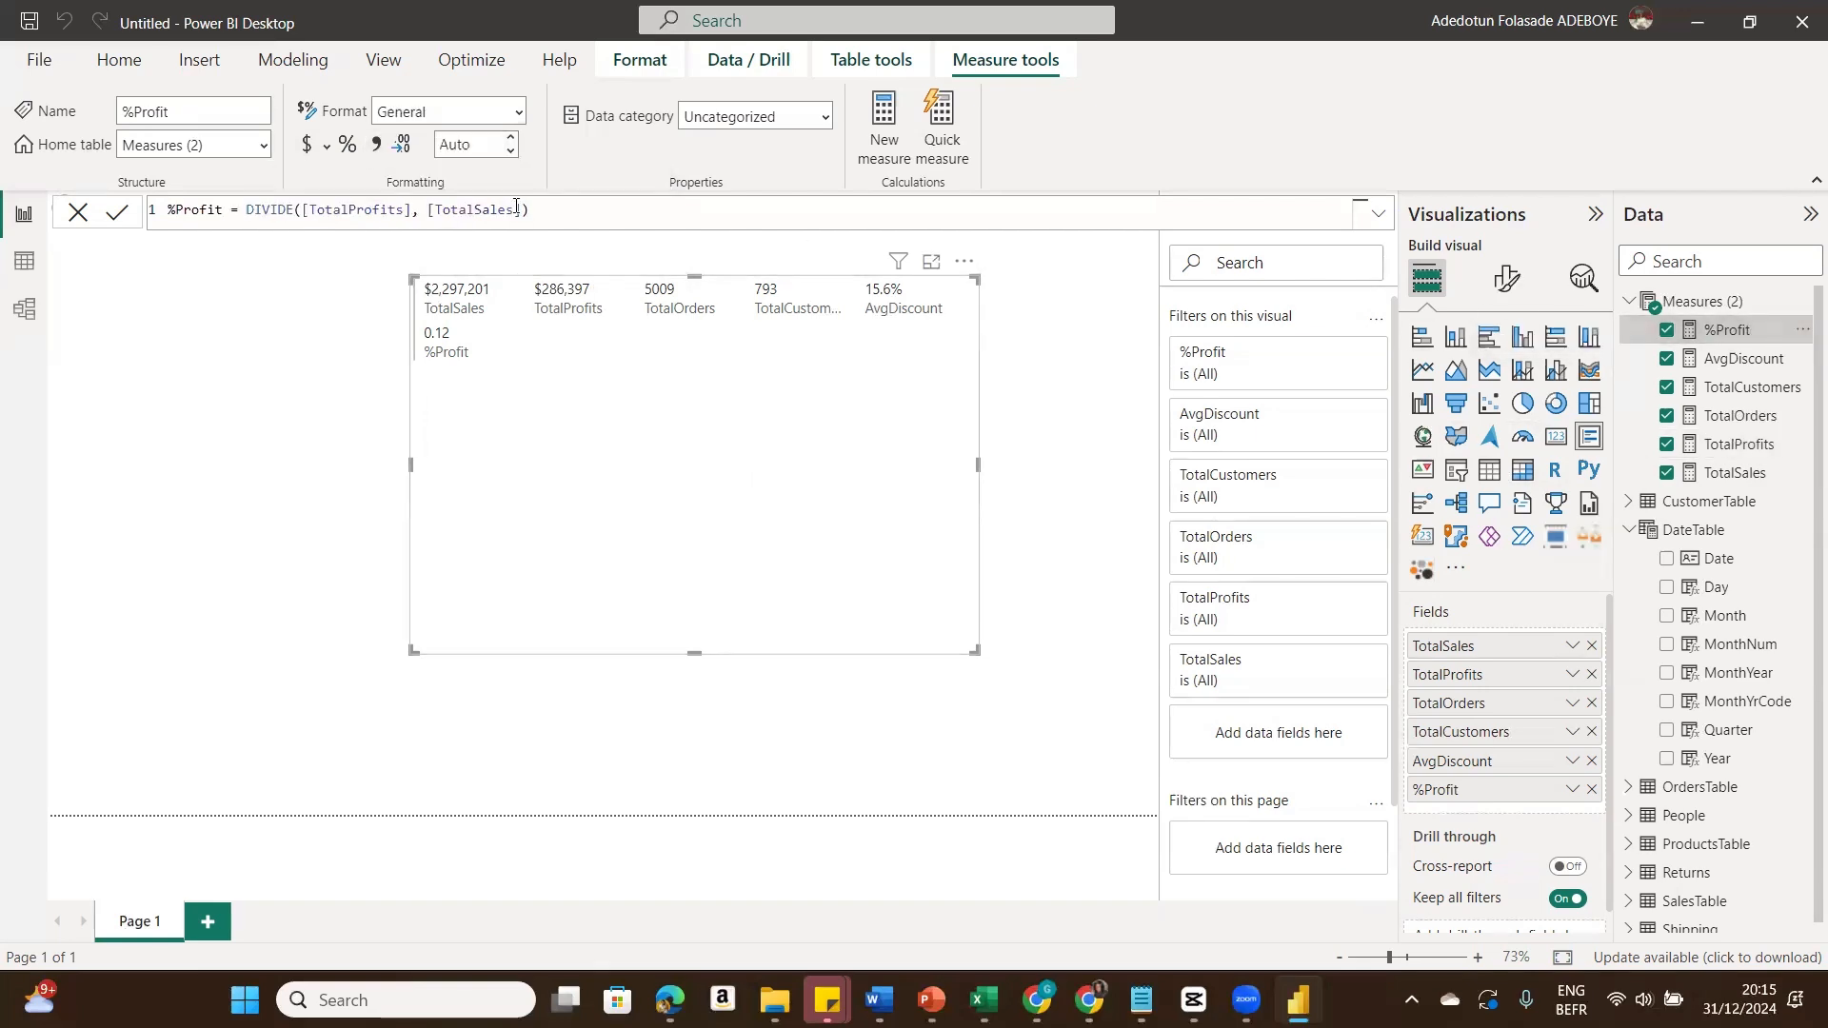
click(348, 146)
click(348, 146)
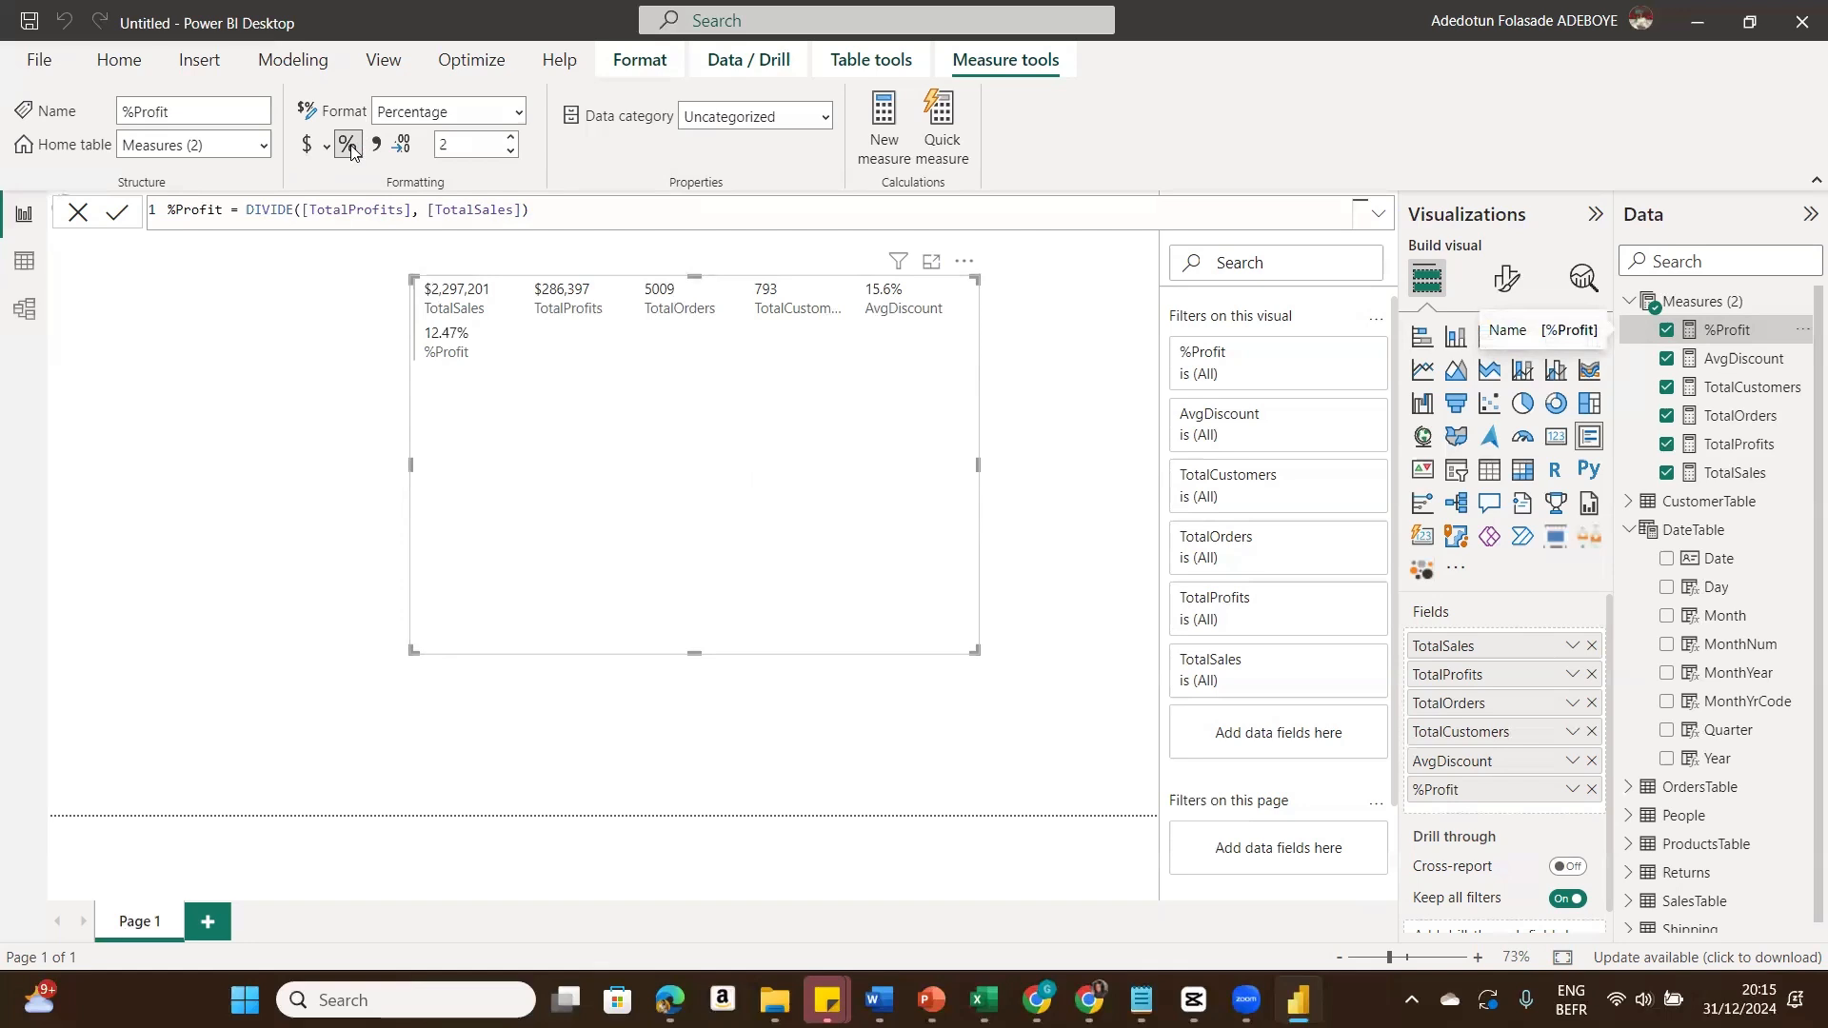
double_click(459, 144)
text(1)
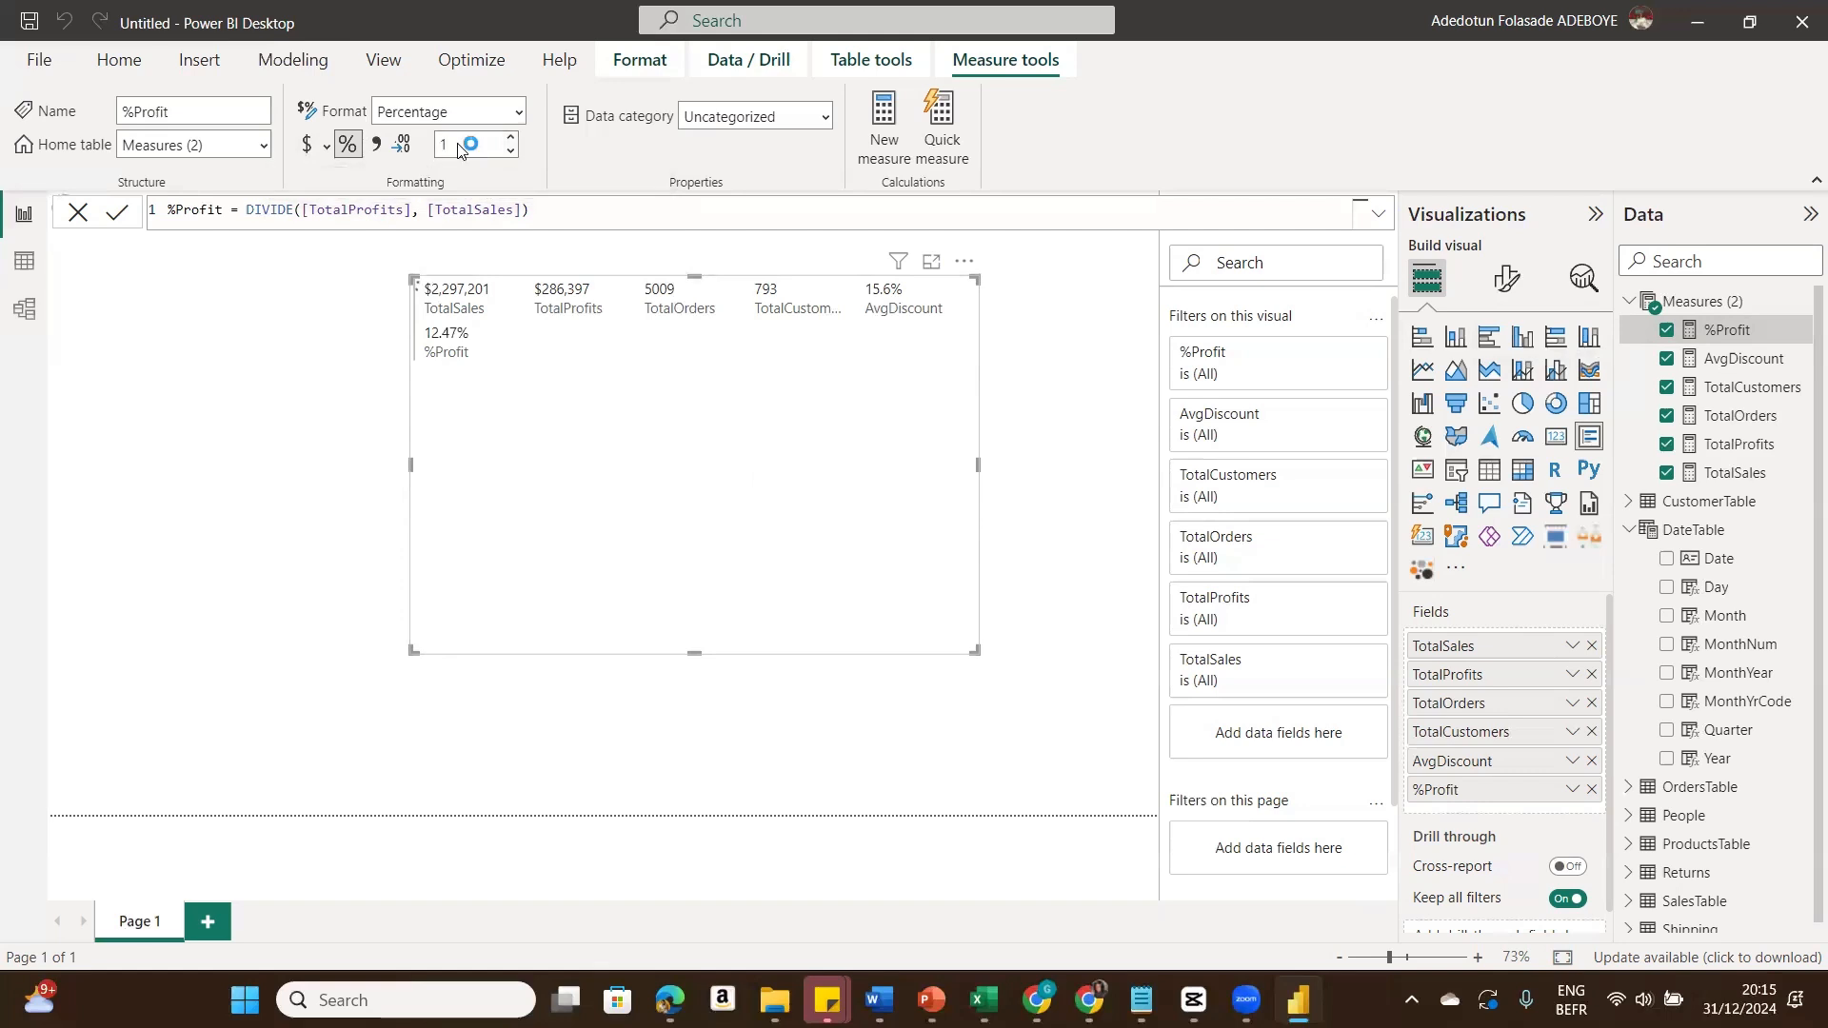
key(Return)
mouse_move(1243, 998)
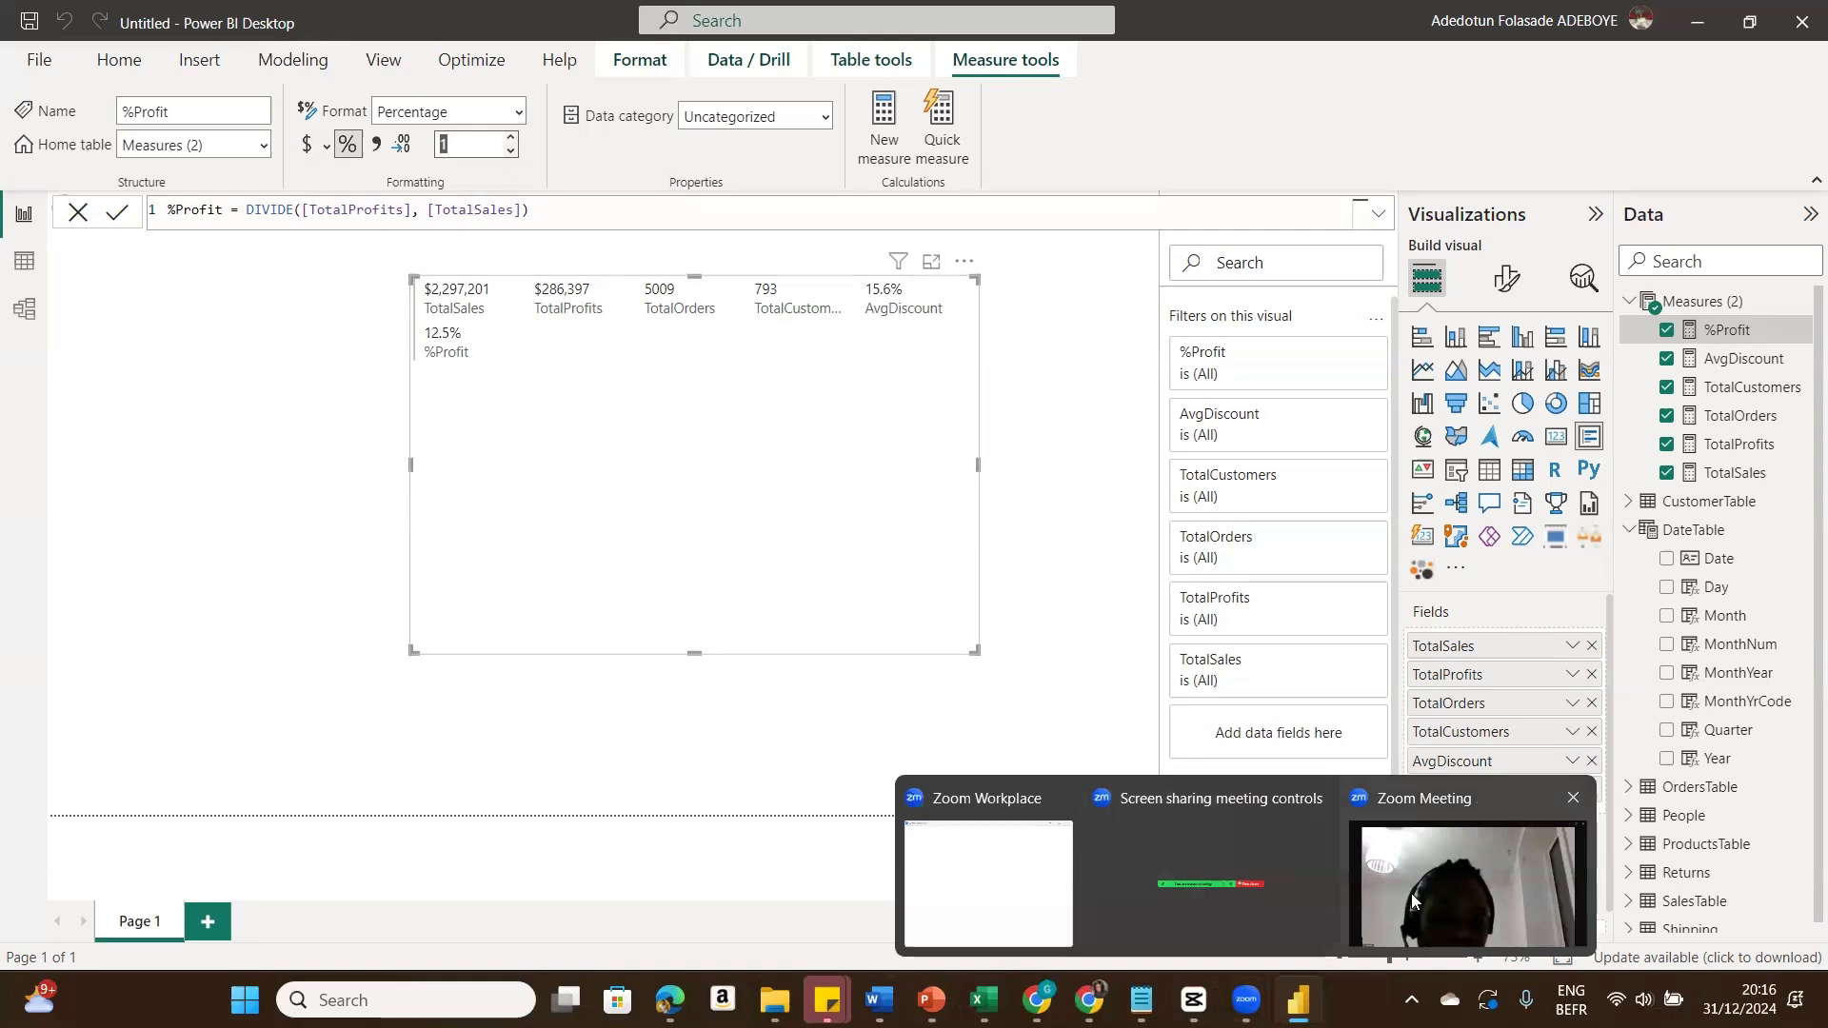
click(1276, 889)
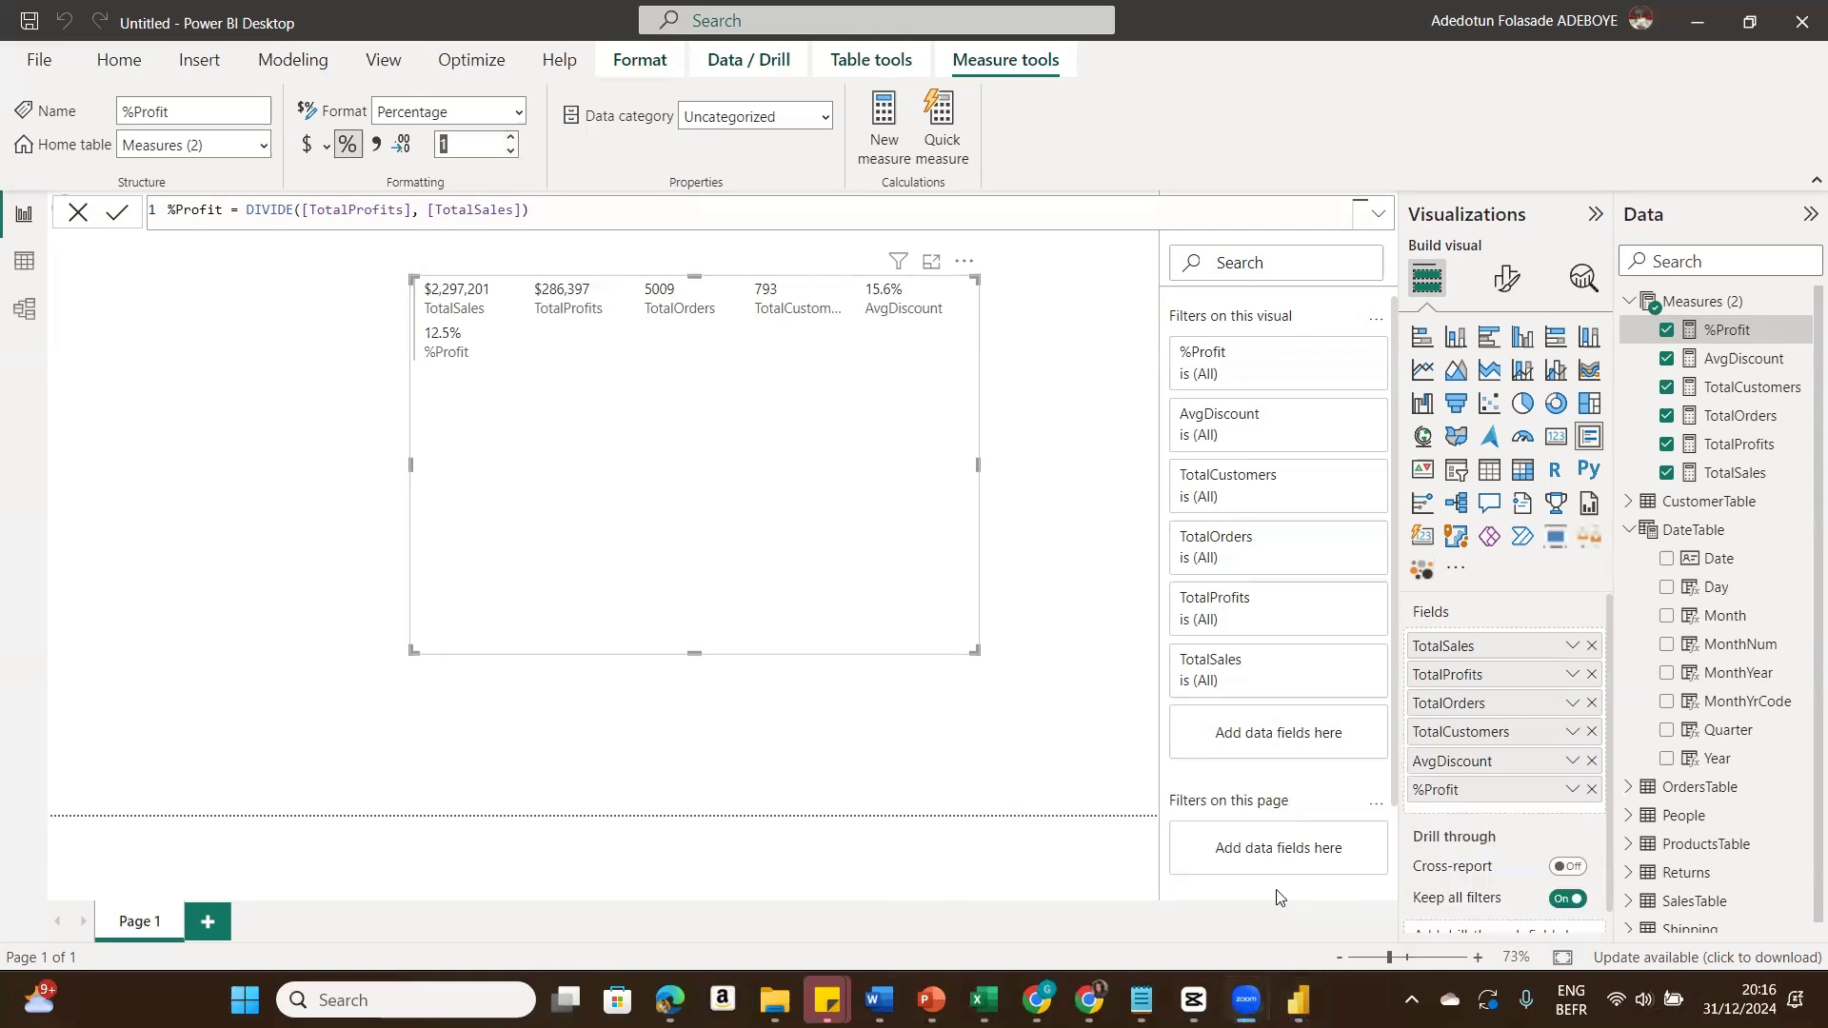